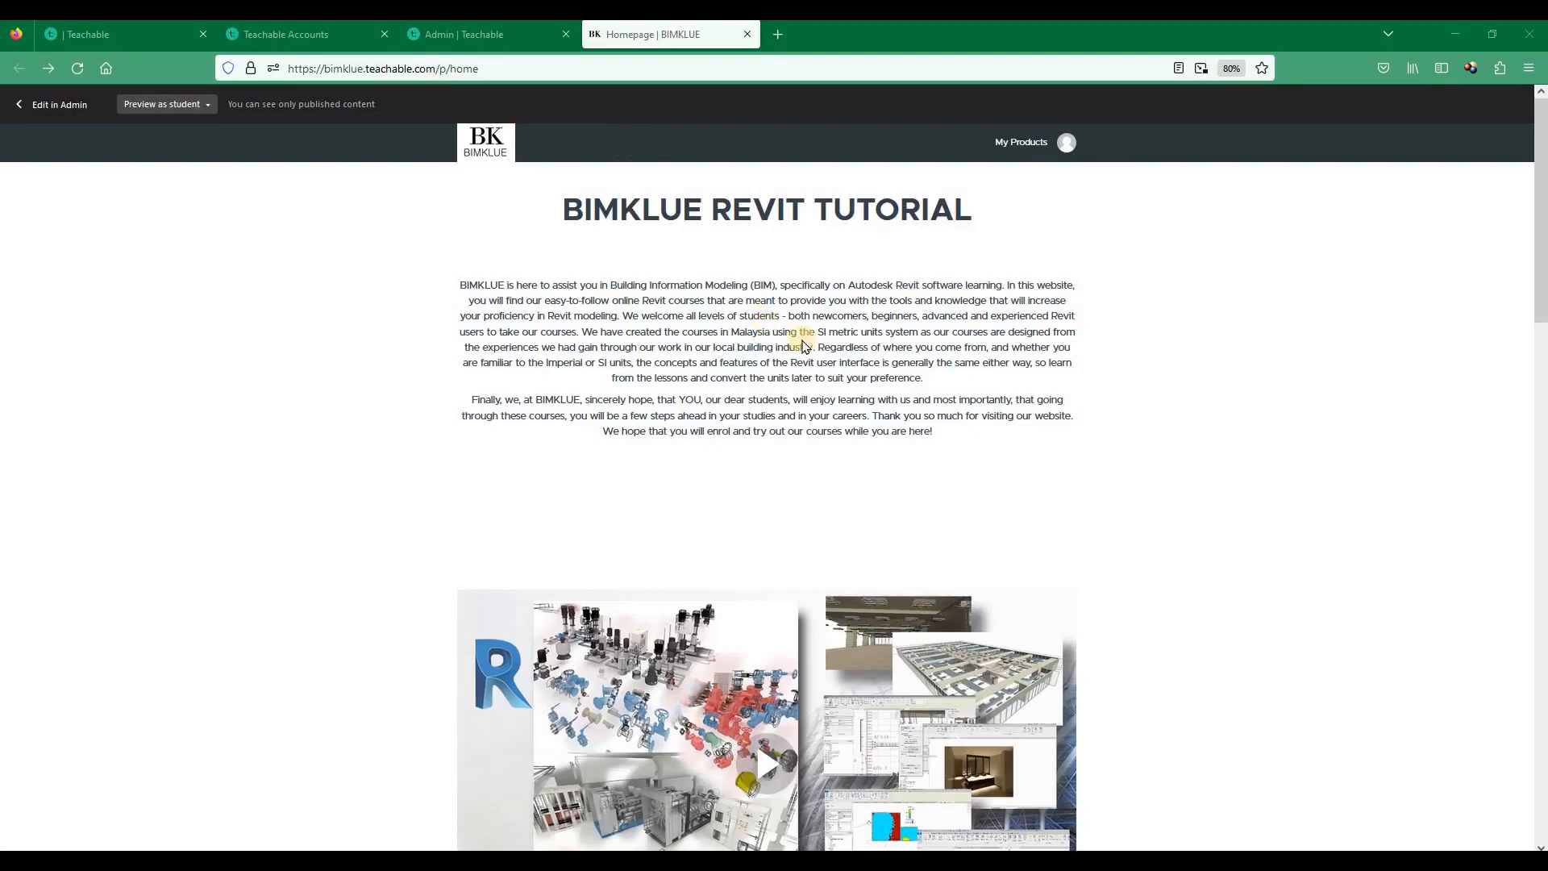
# Read through the BIMKLUE homepage and examine the courses available for enrollment
pyautogui.scroll(-3, 754, 335)
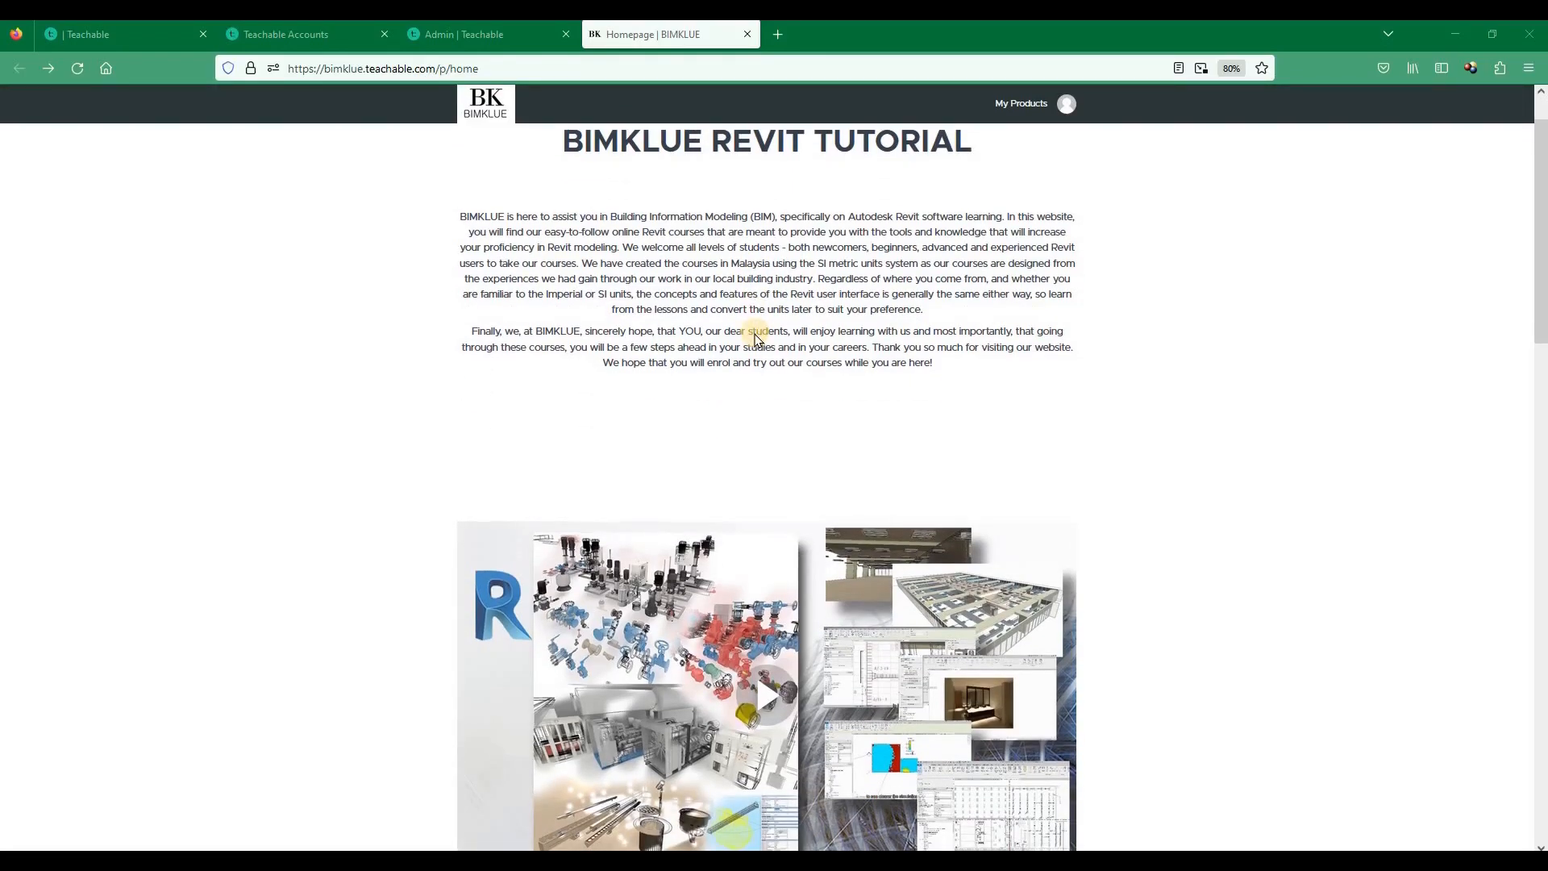
pyautogui.scroll(-10, 754, 335)
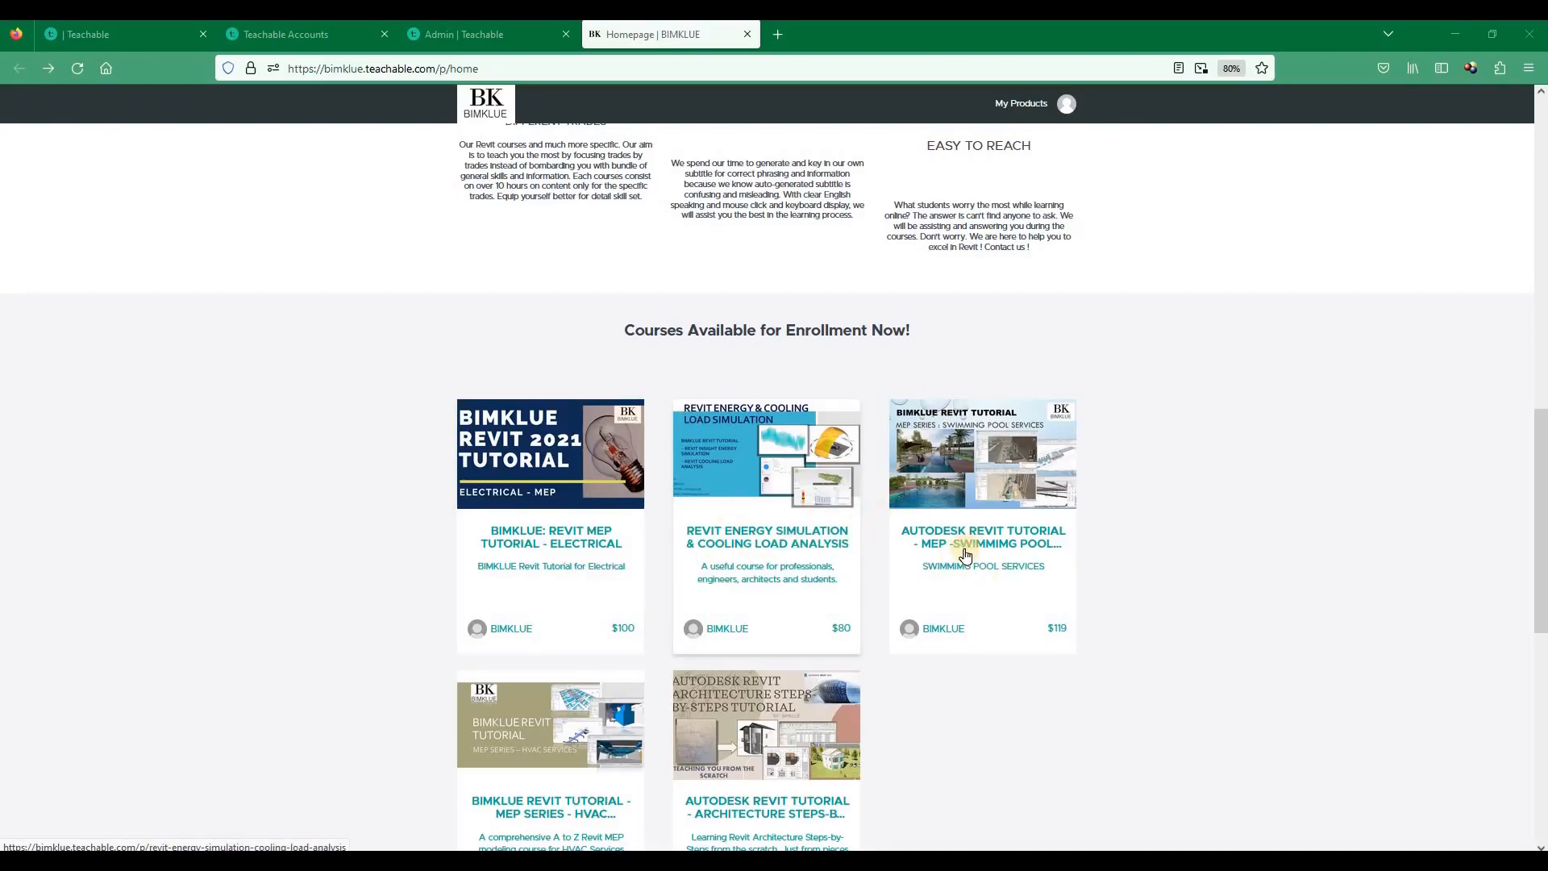
pyautogui.scroll(-2, 1053, 483)
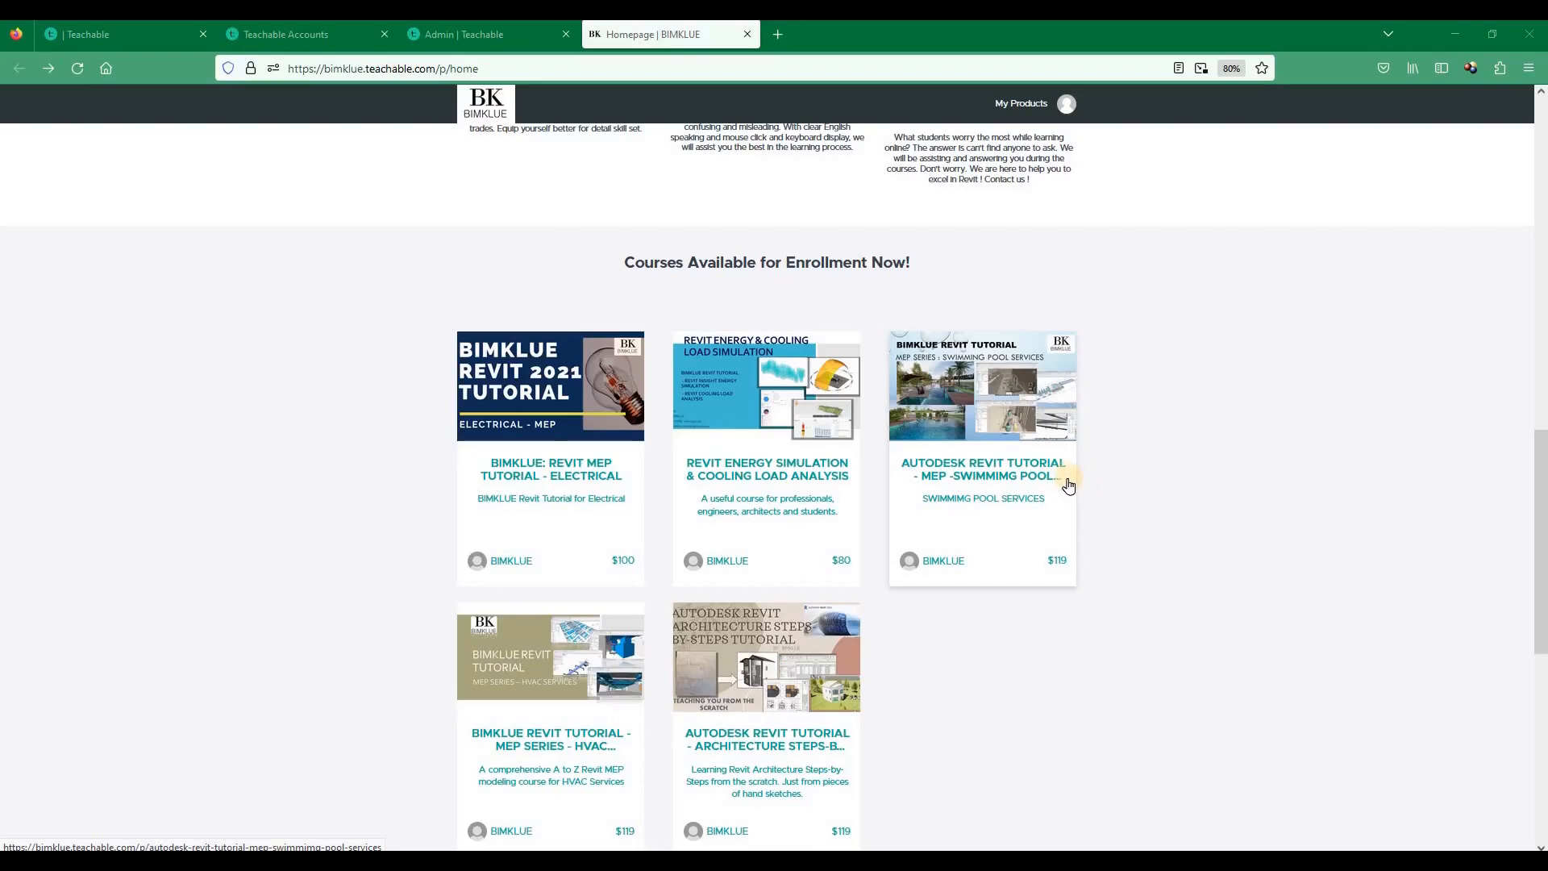
pyautogui.scroll(-4, 483, 645)
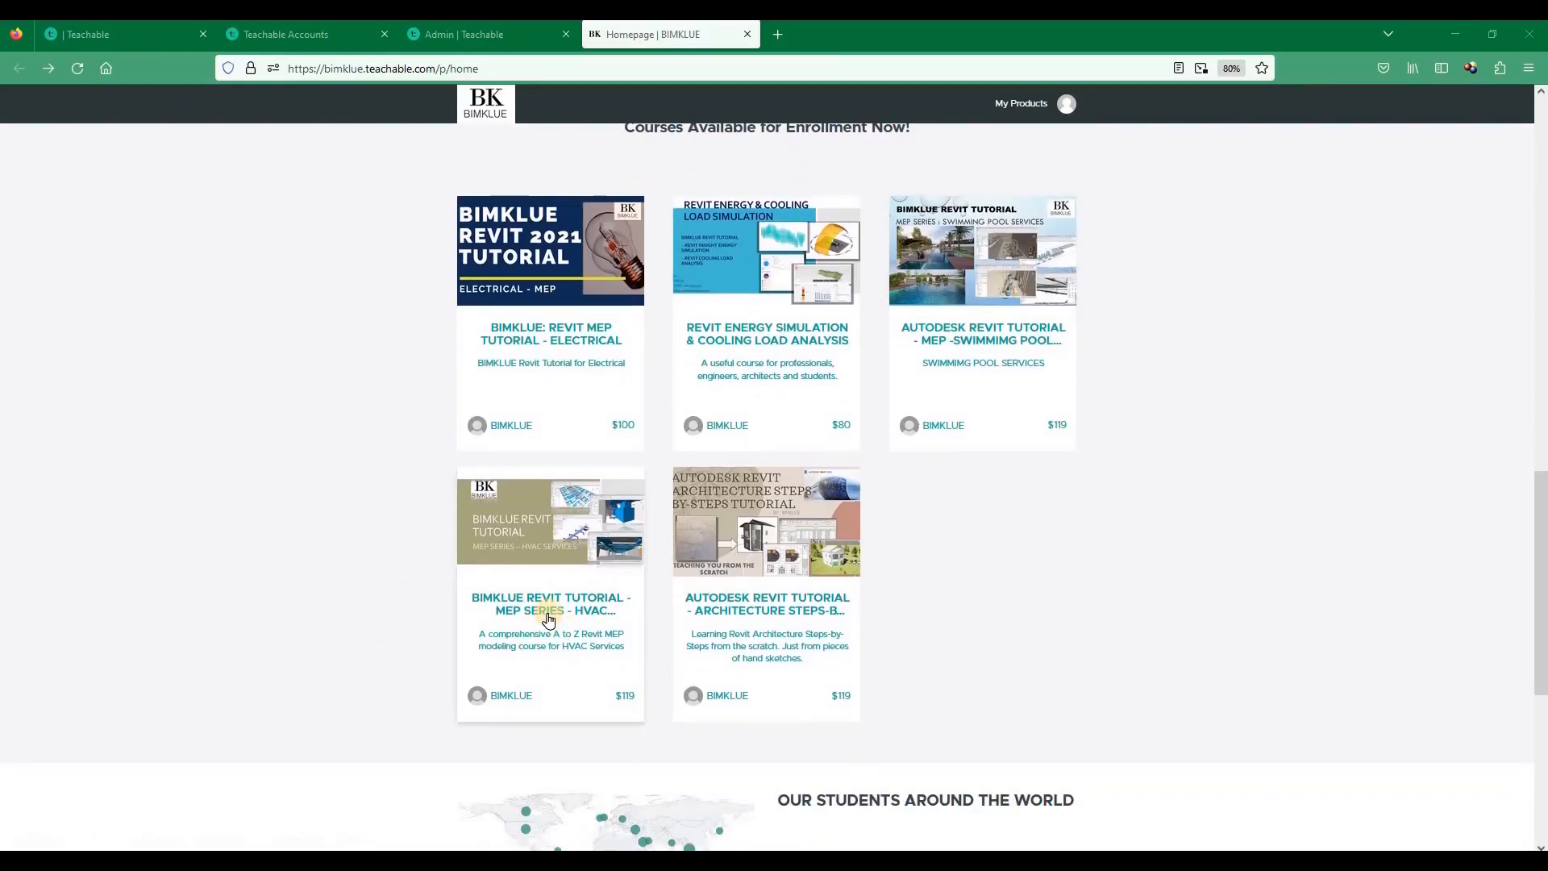
pyautogui.scroll(-2, 806, 557)
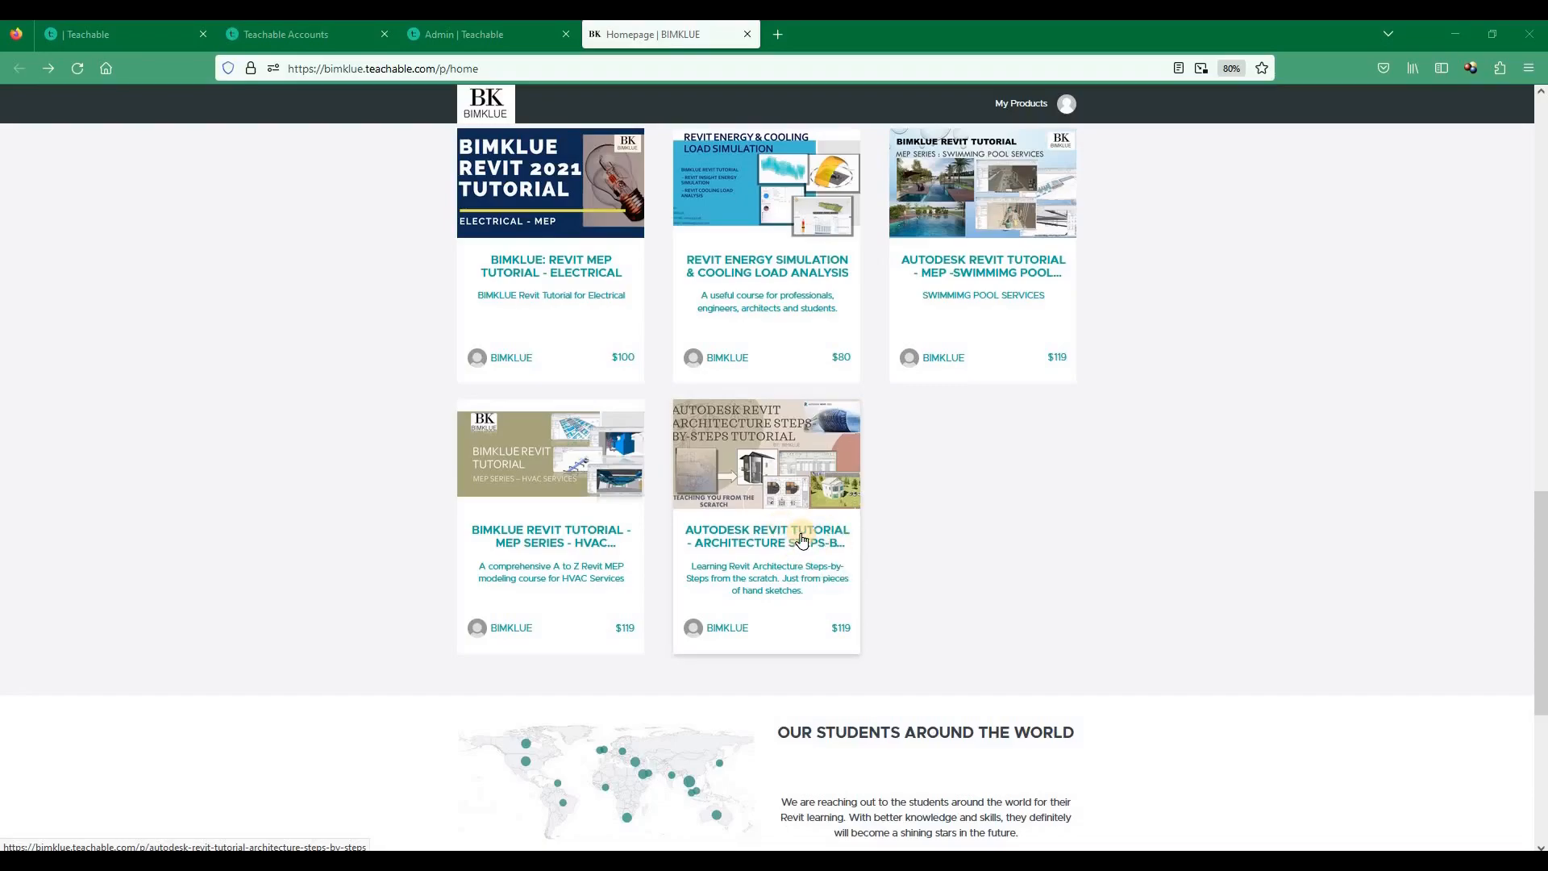
pyautogui.scroll(-2, 749, 440)
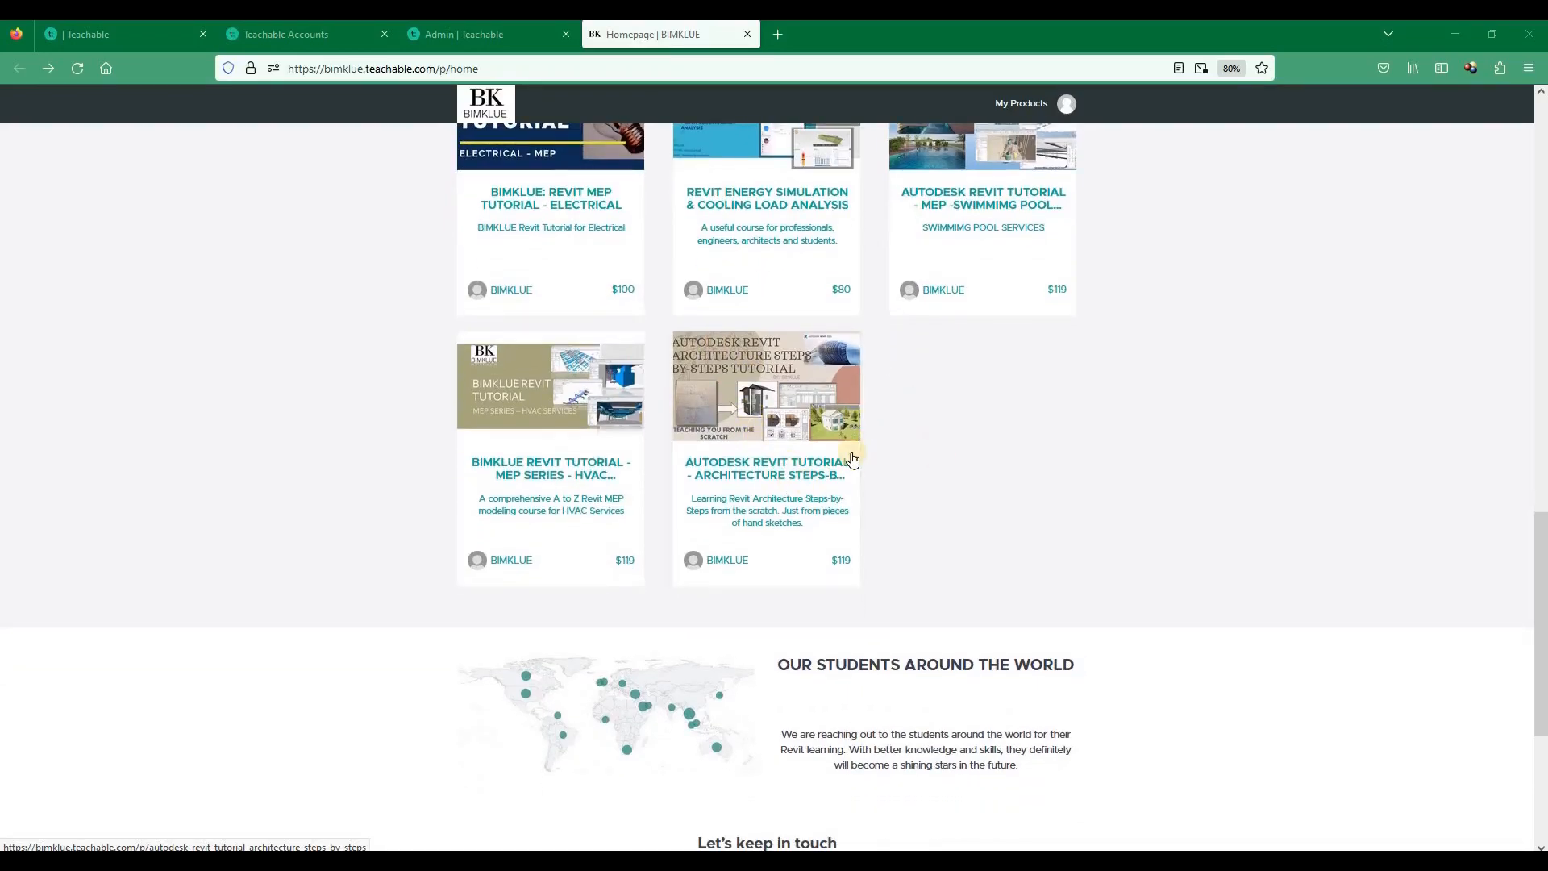
pyautogui.scroll(-2, 242, 564)
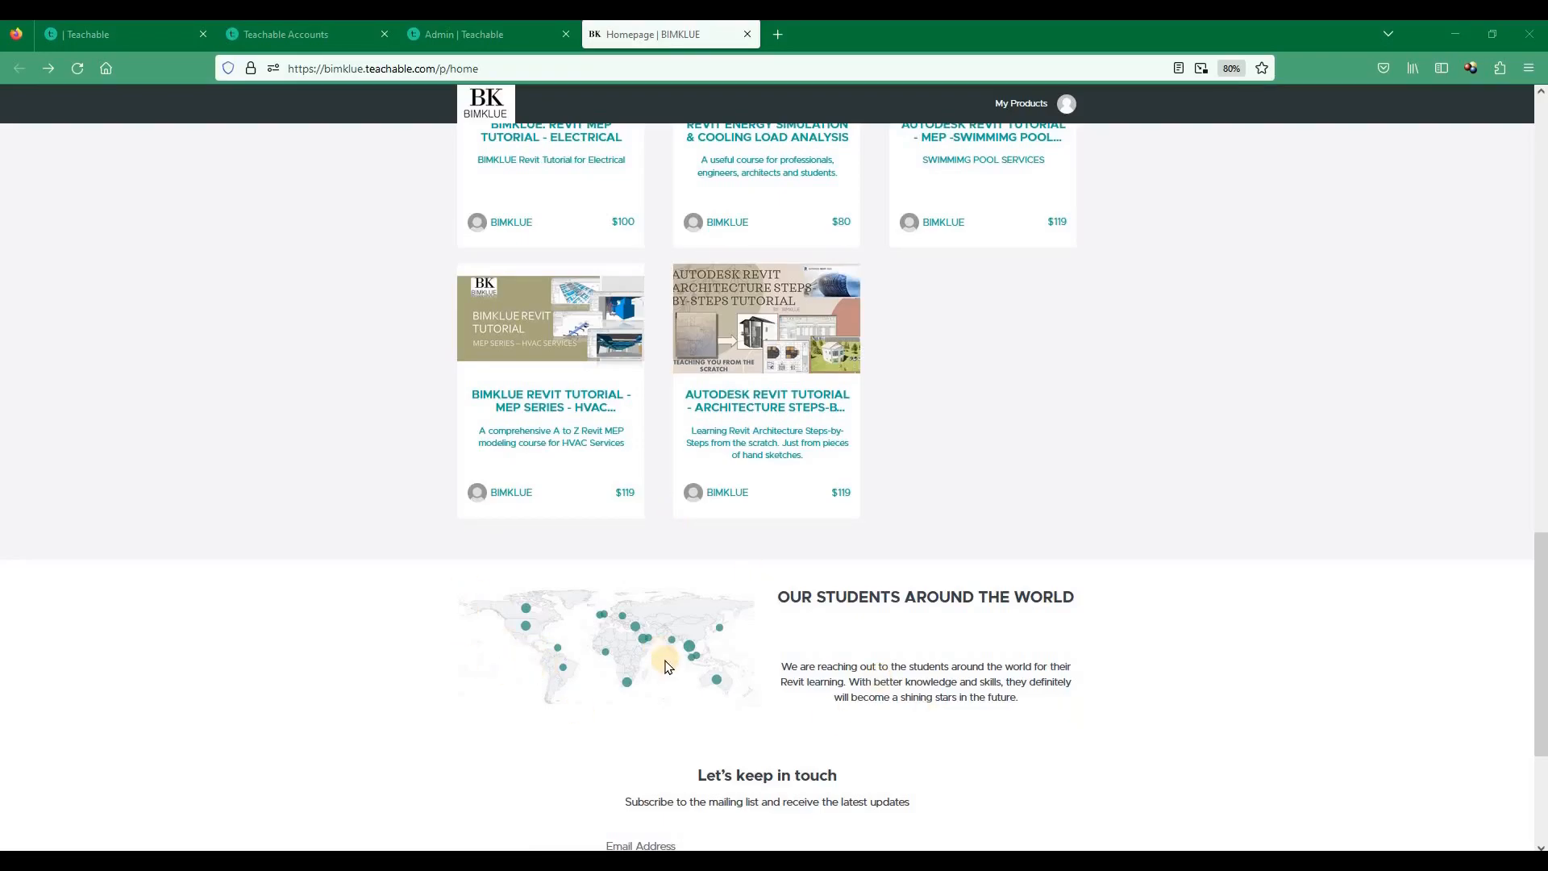
pyautogui.scroll(-3, 664, 659)
pyautogui.scroll(7, 667, 657)
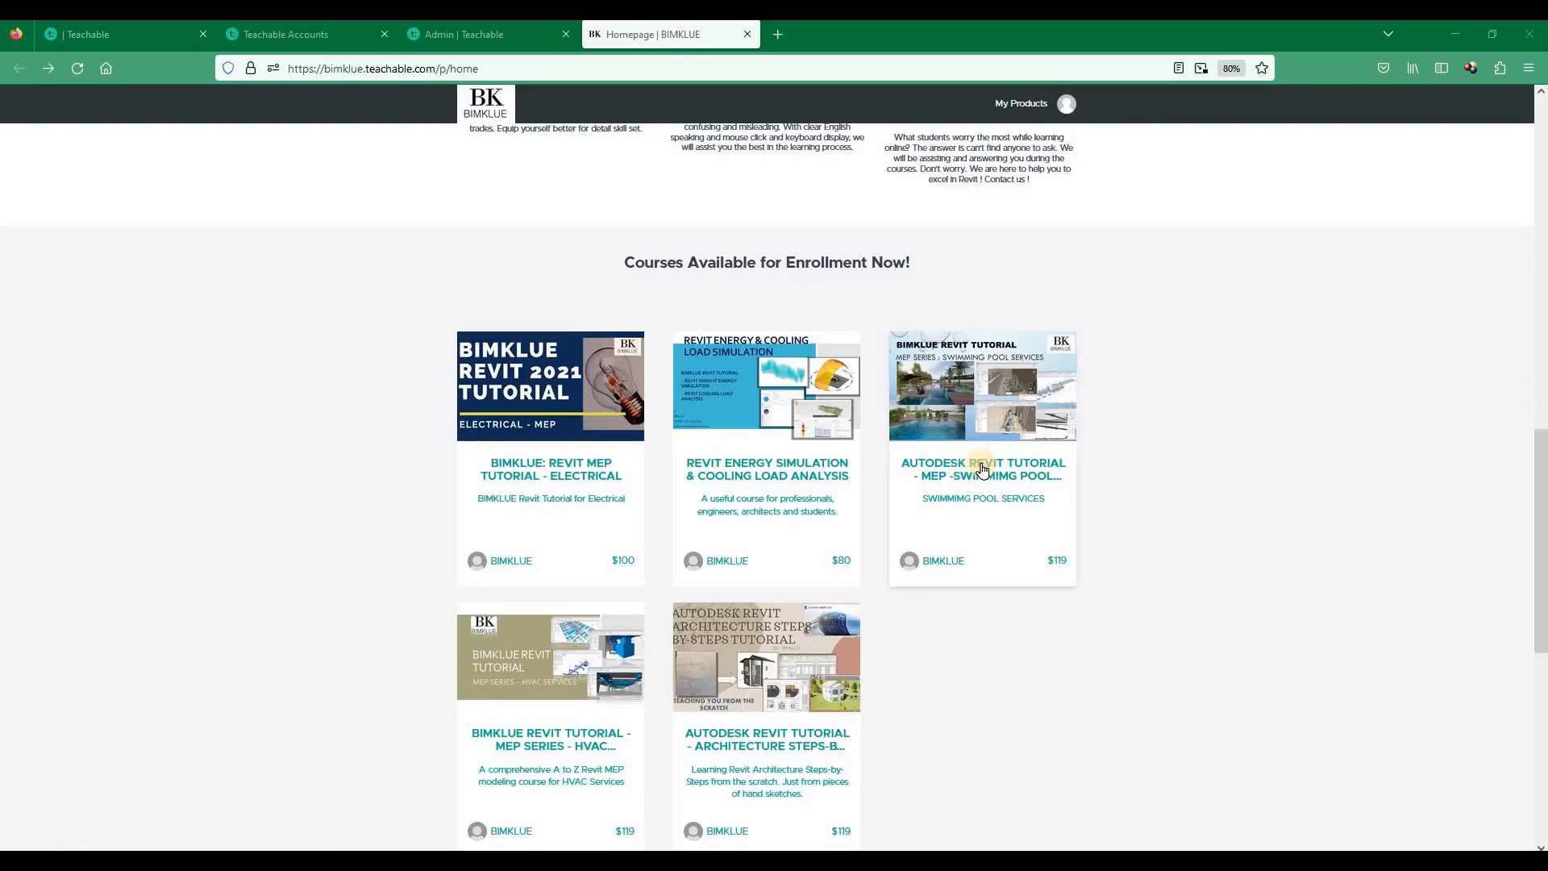
# Open the Autodesk Revit Tutorial MEP swimming pool services course and read its overview, trainer and feature sections
pyautogui.click(1028, 473)
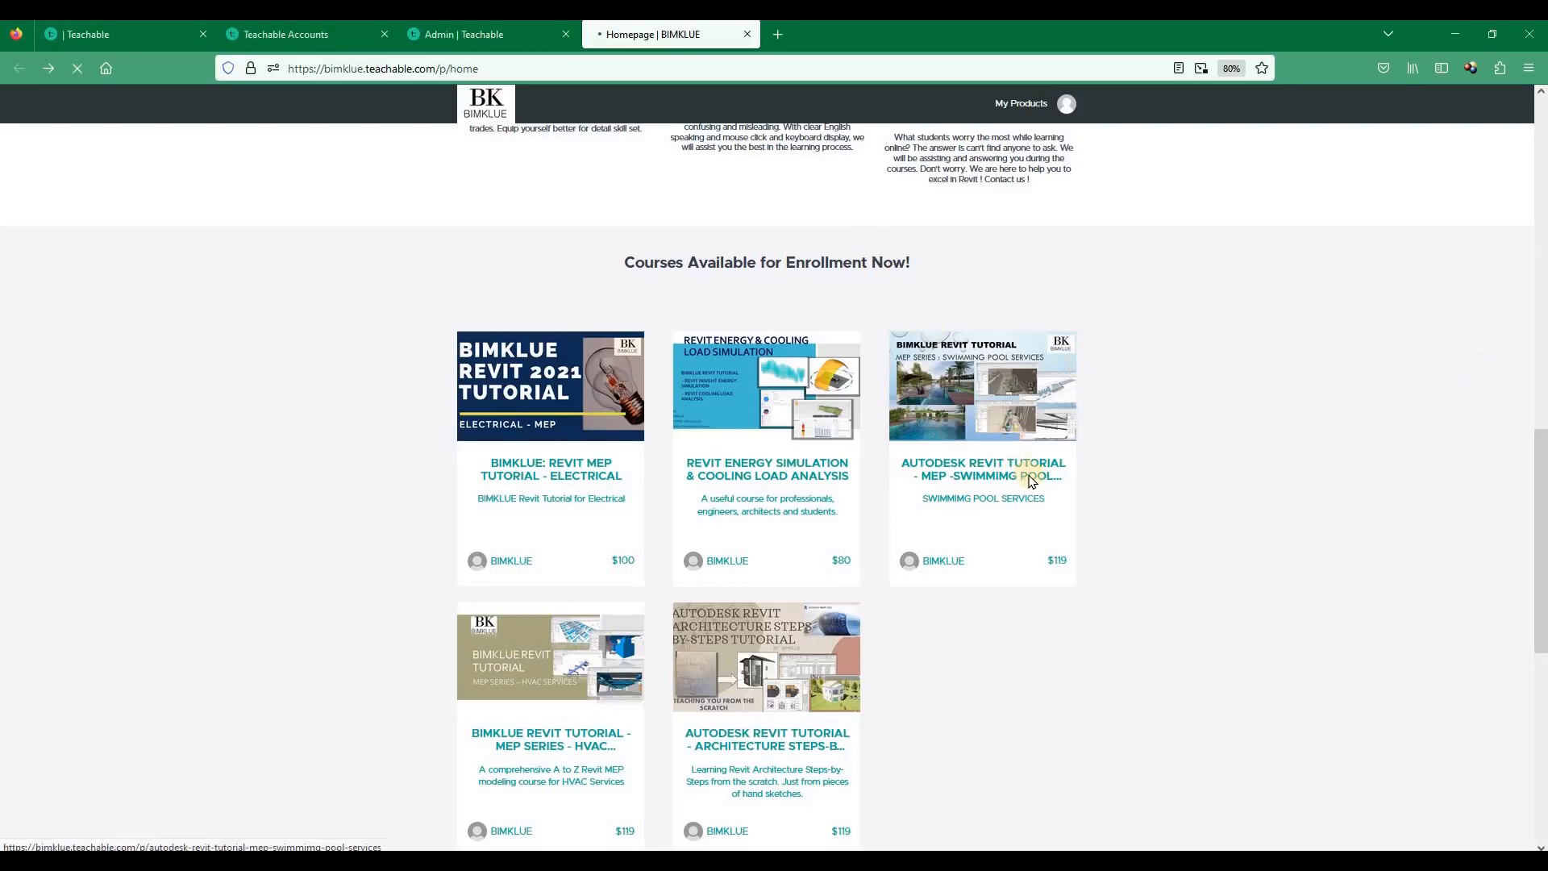
pyautogui.scroll(-4, 587, 438)
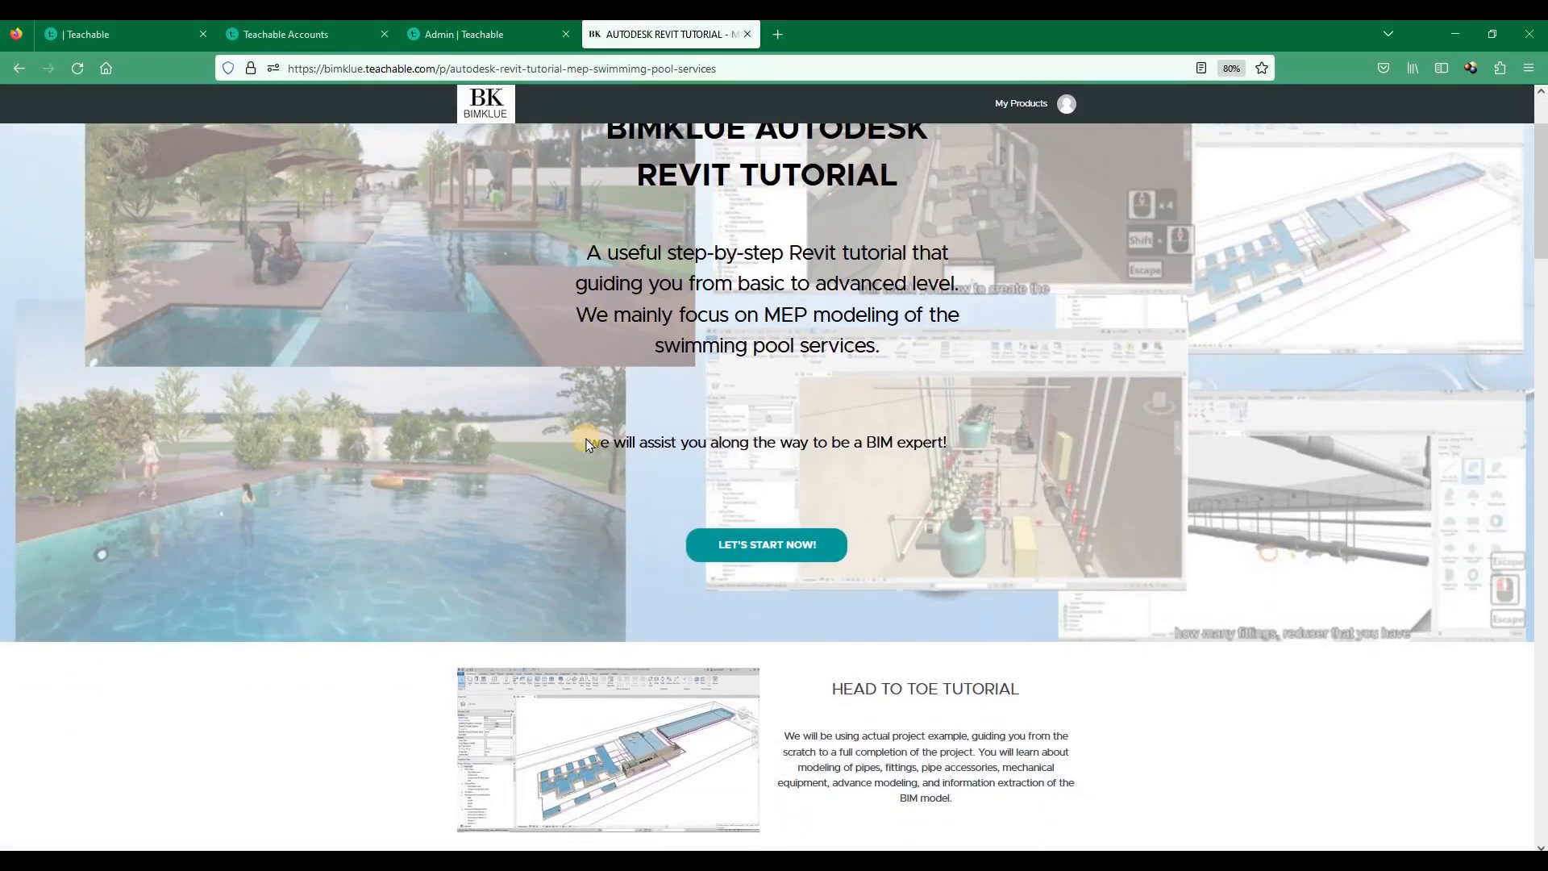
pyautogui.scroll(-2, 484, 483)
pyautogui.scroll(2, 483, 475)
pyautogui.scroll(-4, 451, 481)
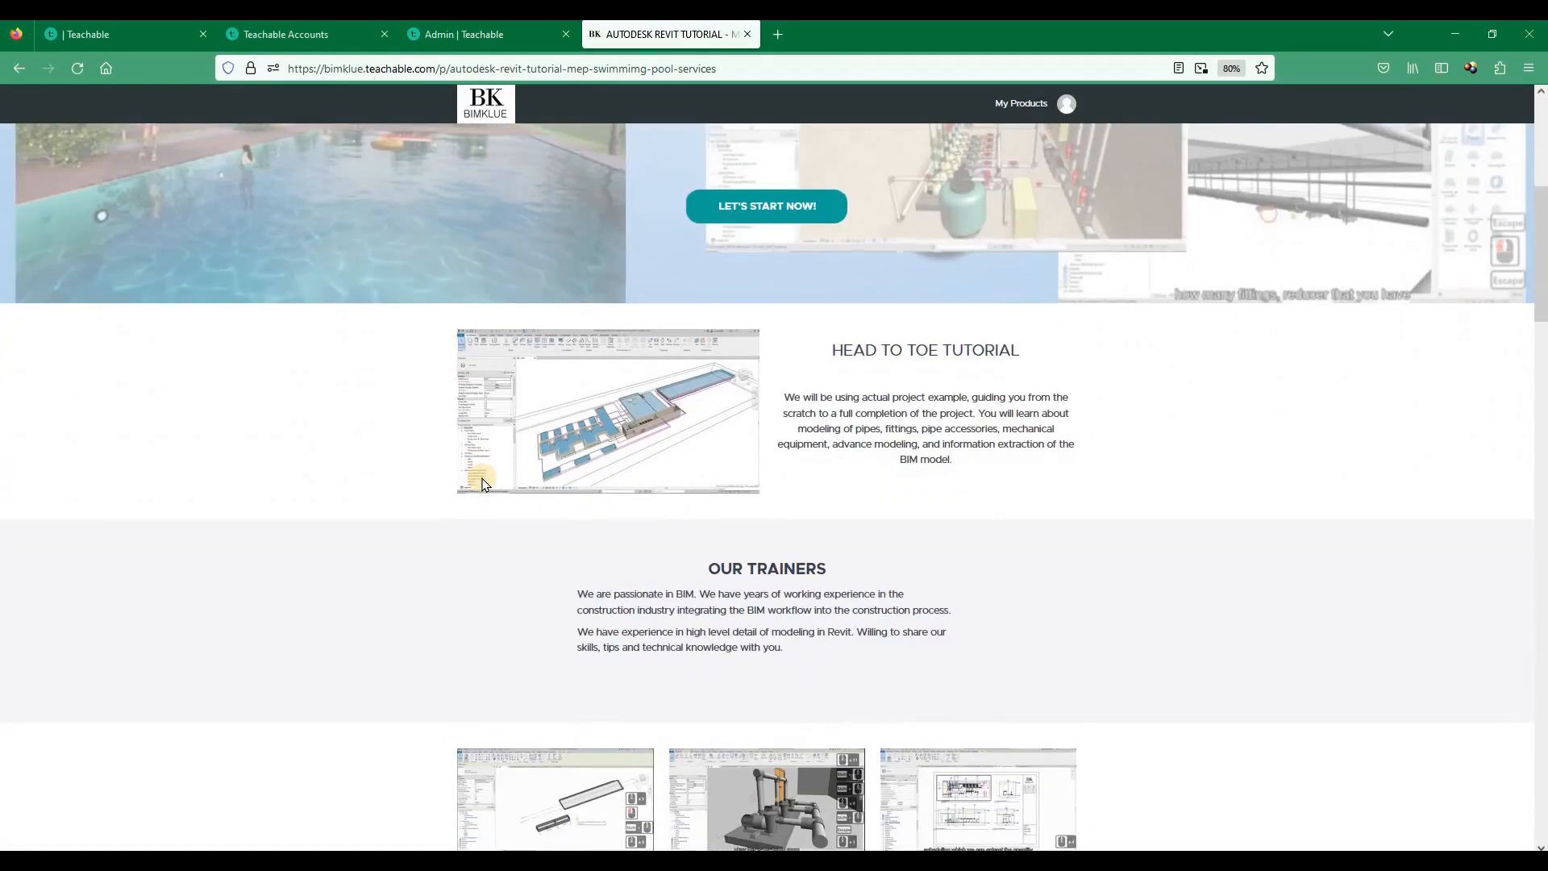
pyautogui.scroll(-2, 431, 482)
pyautogui.scroll(2, 411, 256)
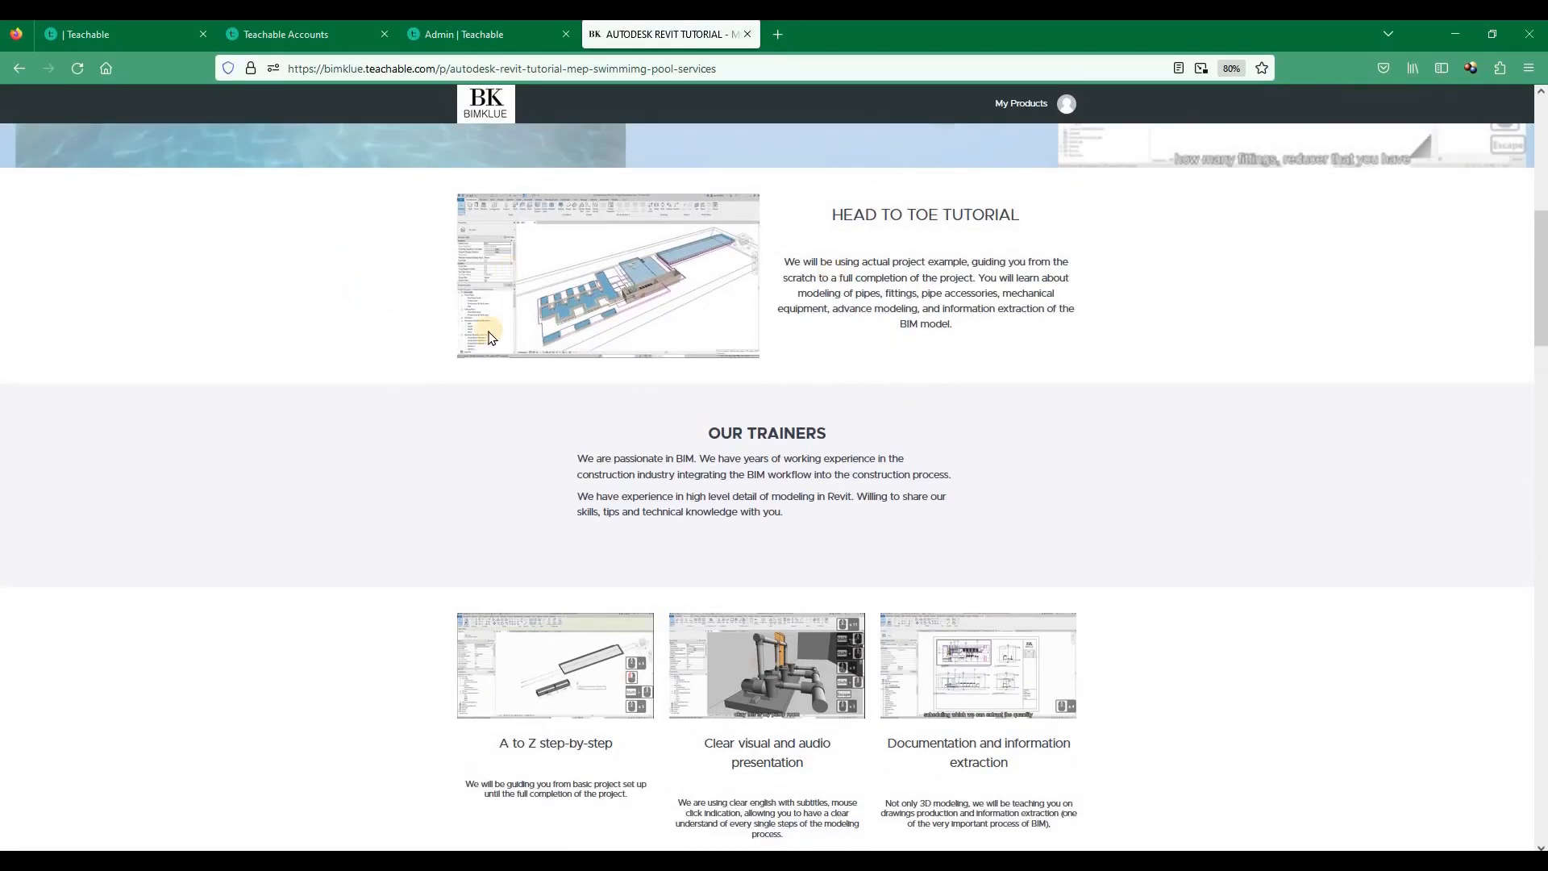
pyautogui.scroll(-5, 411, 287)
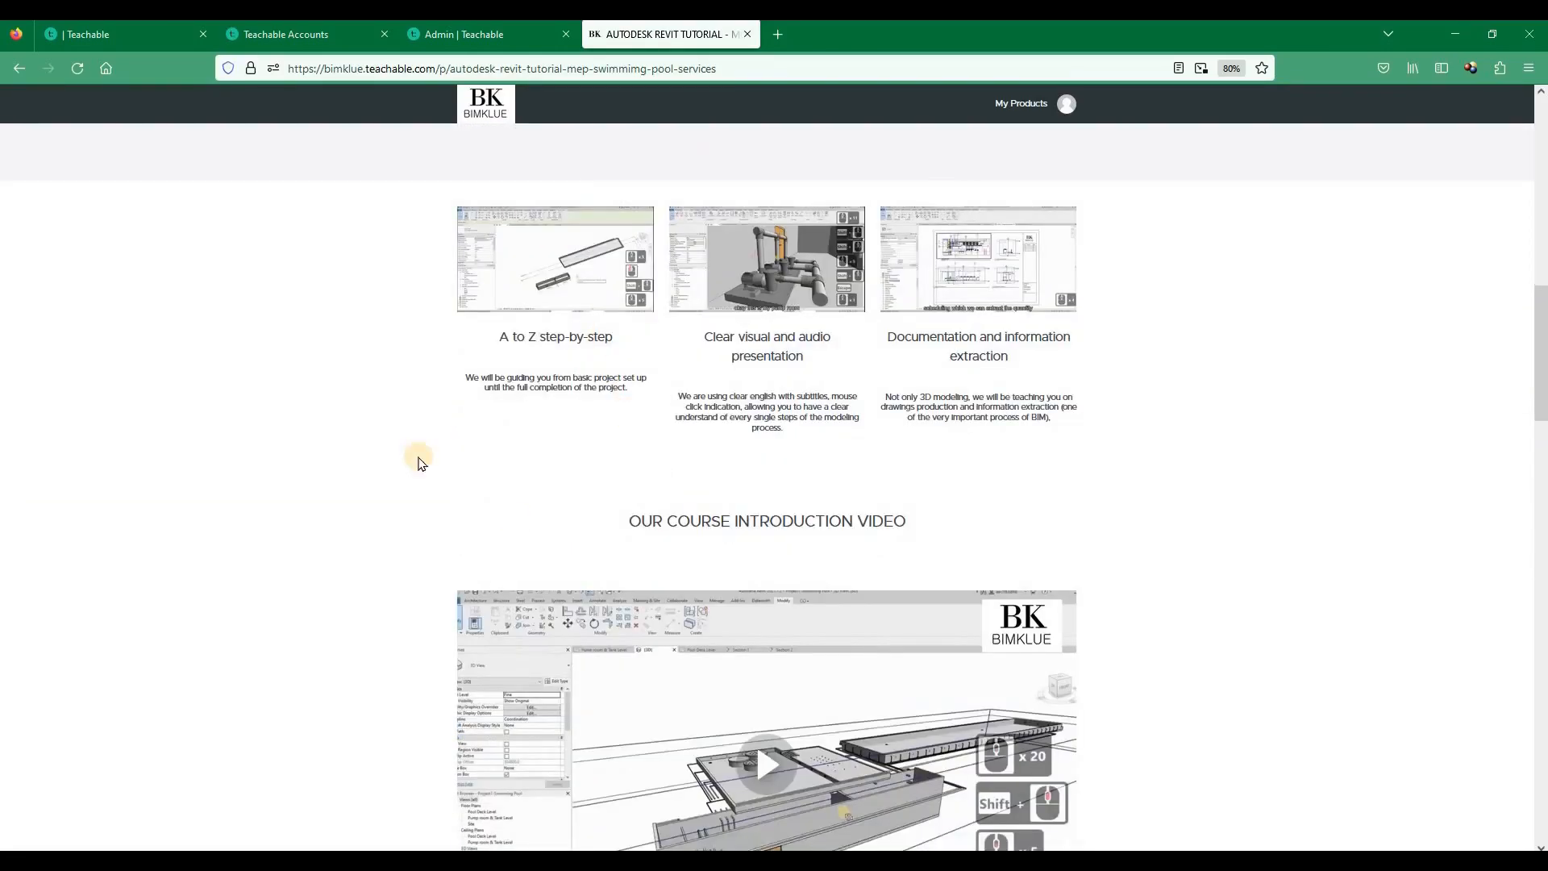
pyautogui.scroll(-2, 698, 553)
pyautogui.scroll(-5, 442, 508)
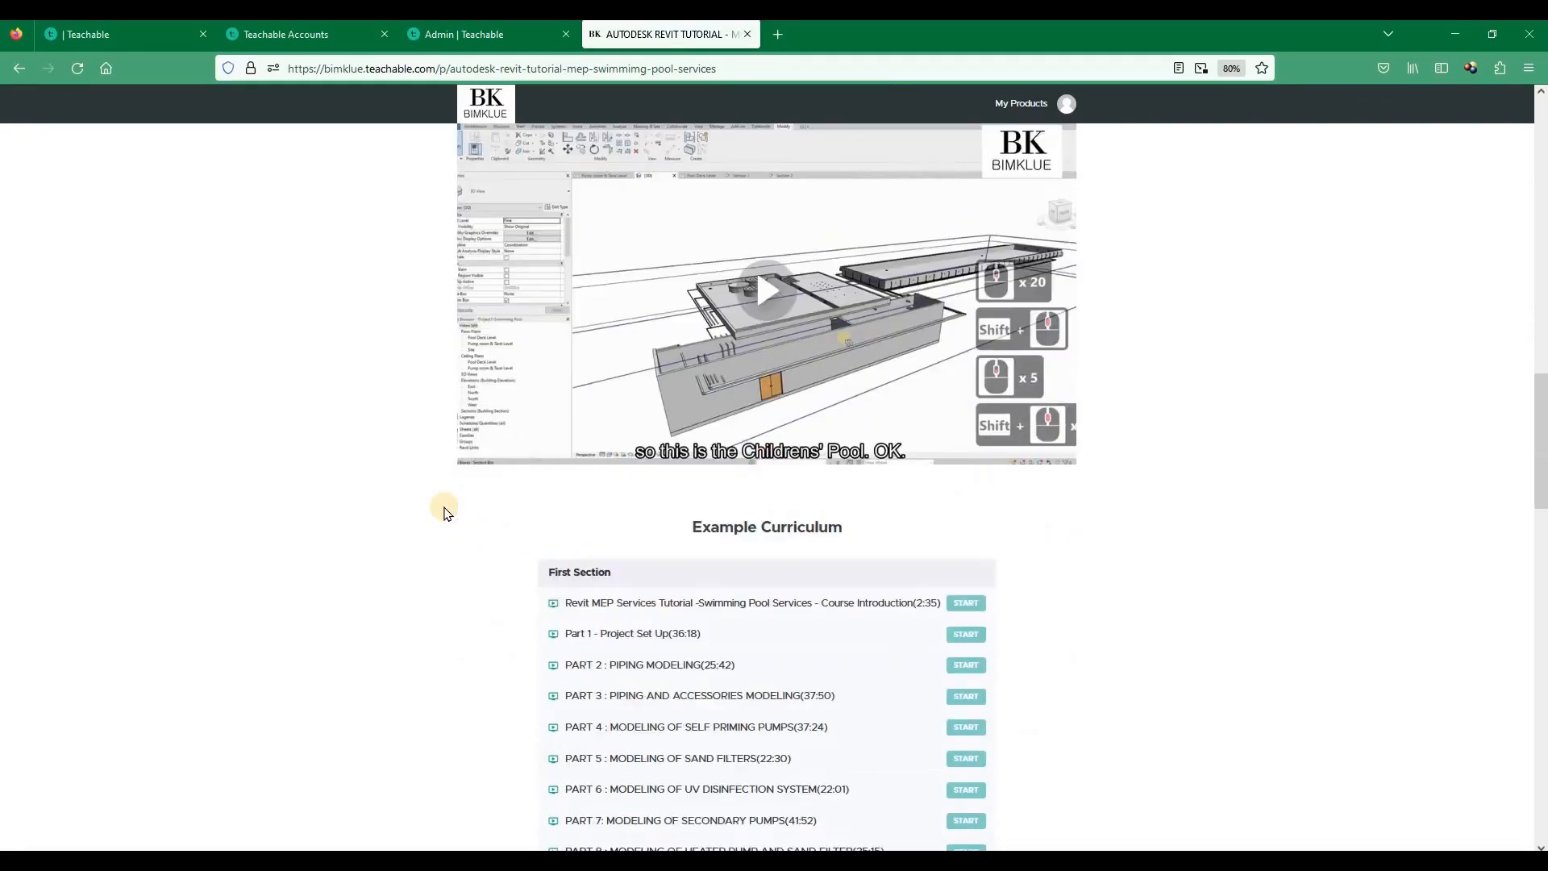
# Review the swimming pool course's example curriculum, pricing, contact section and featured products
pyautogui.scroll(-2, 715, 270)
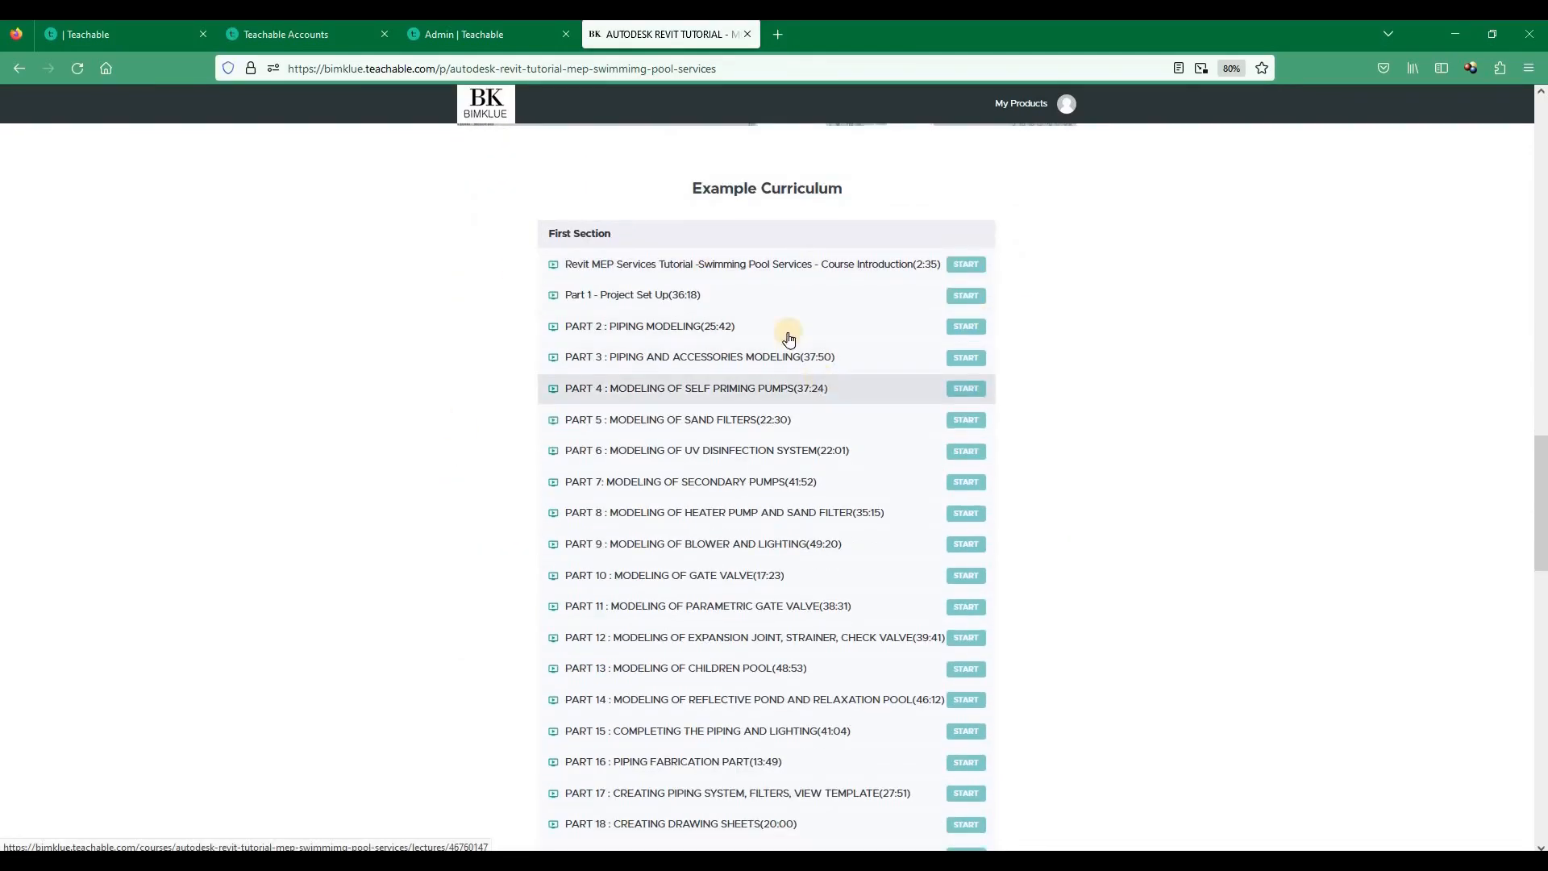
pyautogui.scroll(-2, 1089, 503)
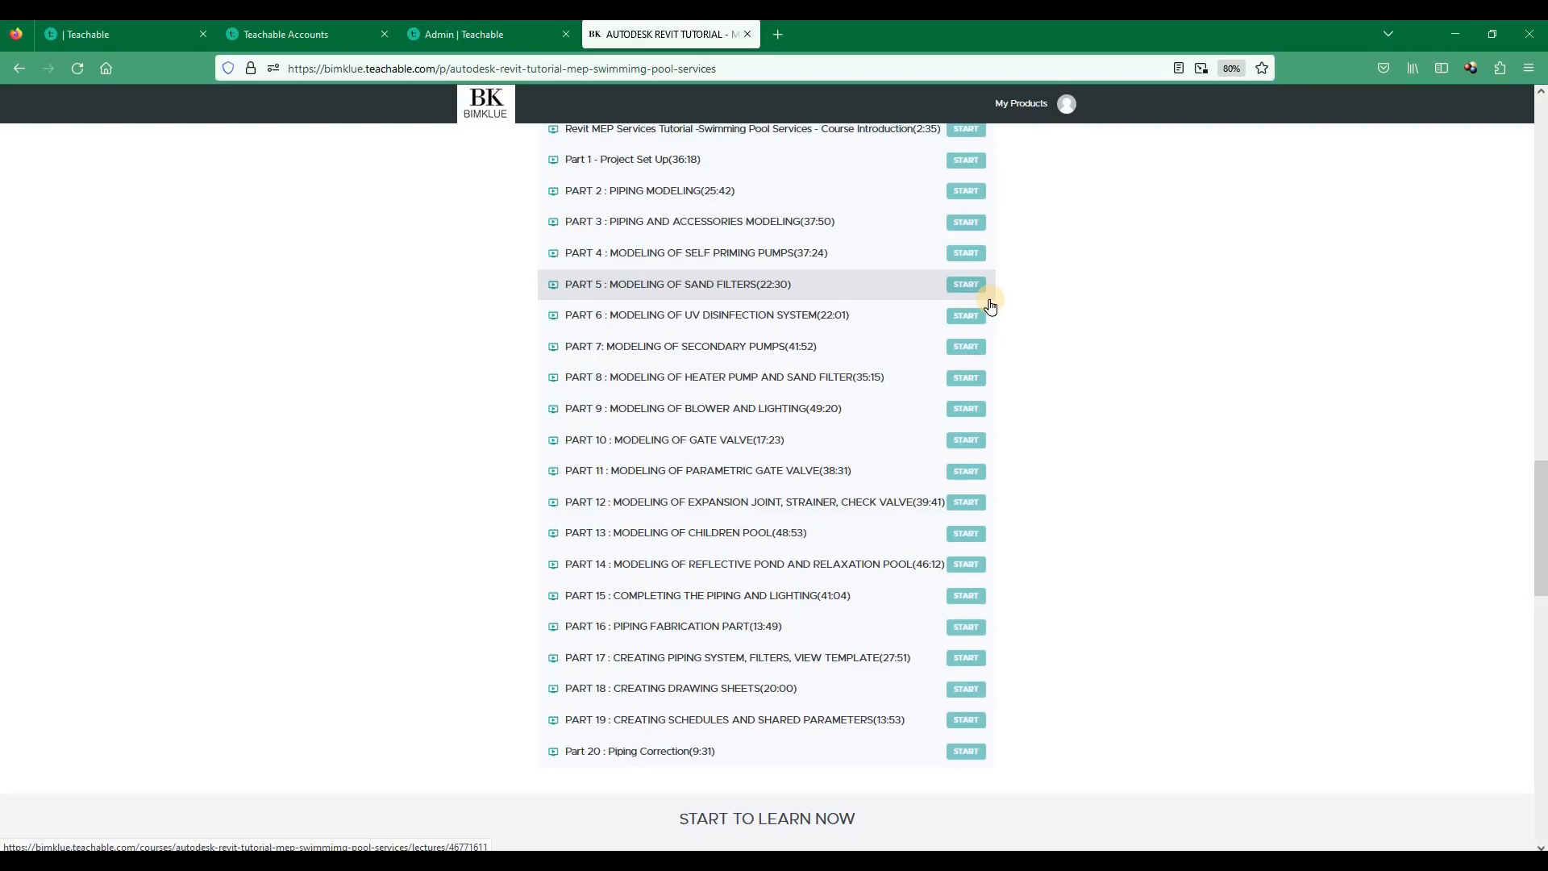
pyautogui.scroll(-6, 992, 304)
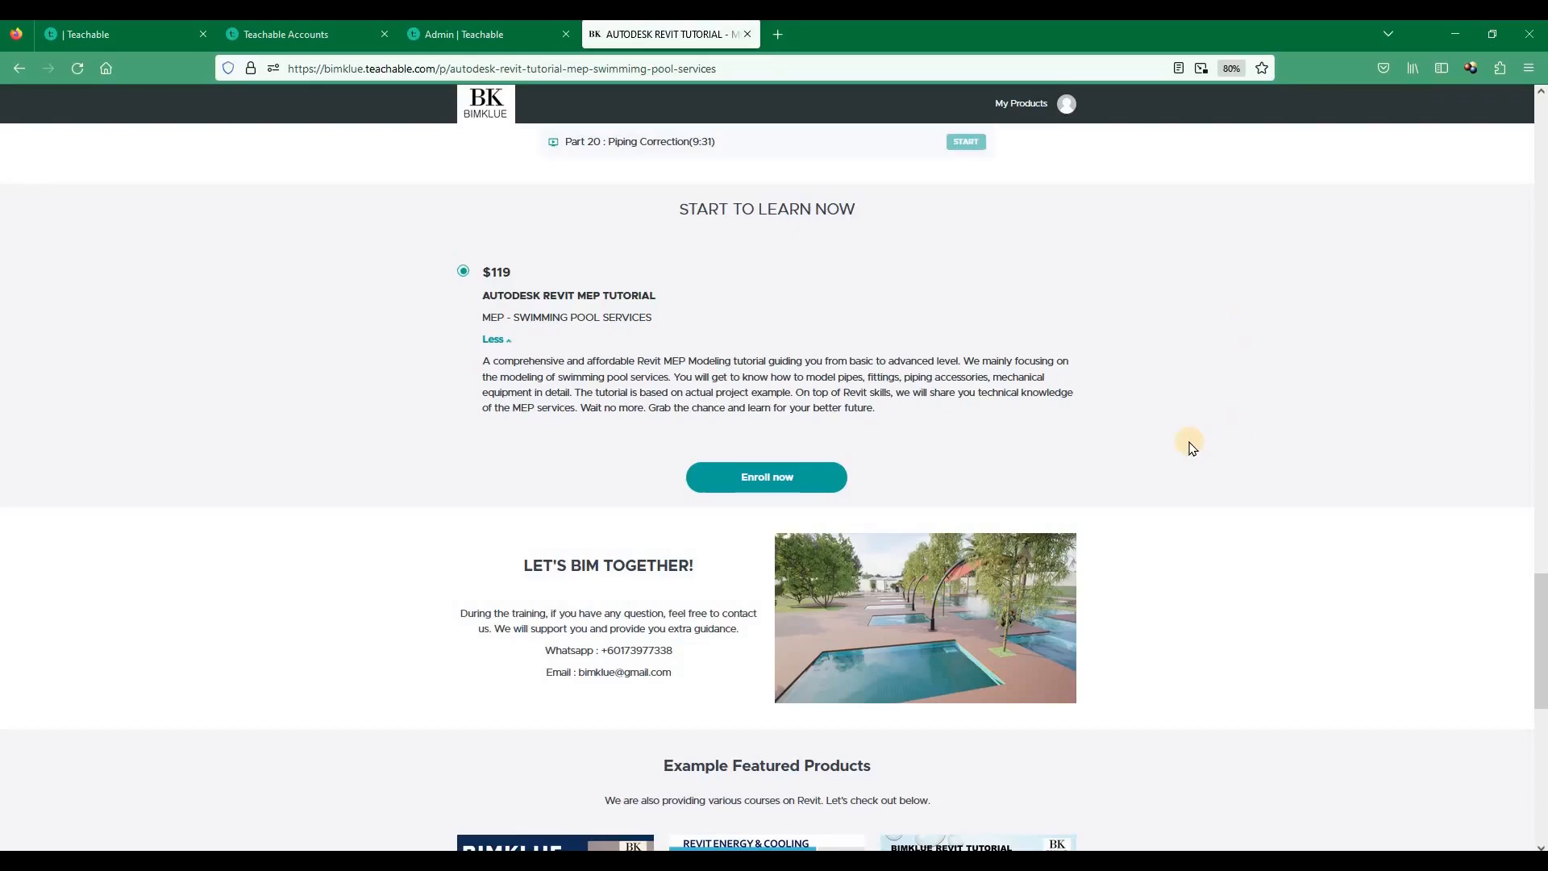
pyautogui.scroll(-2, 1192, 447)
pyautogui.scroll(1, 1178, 249)
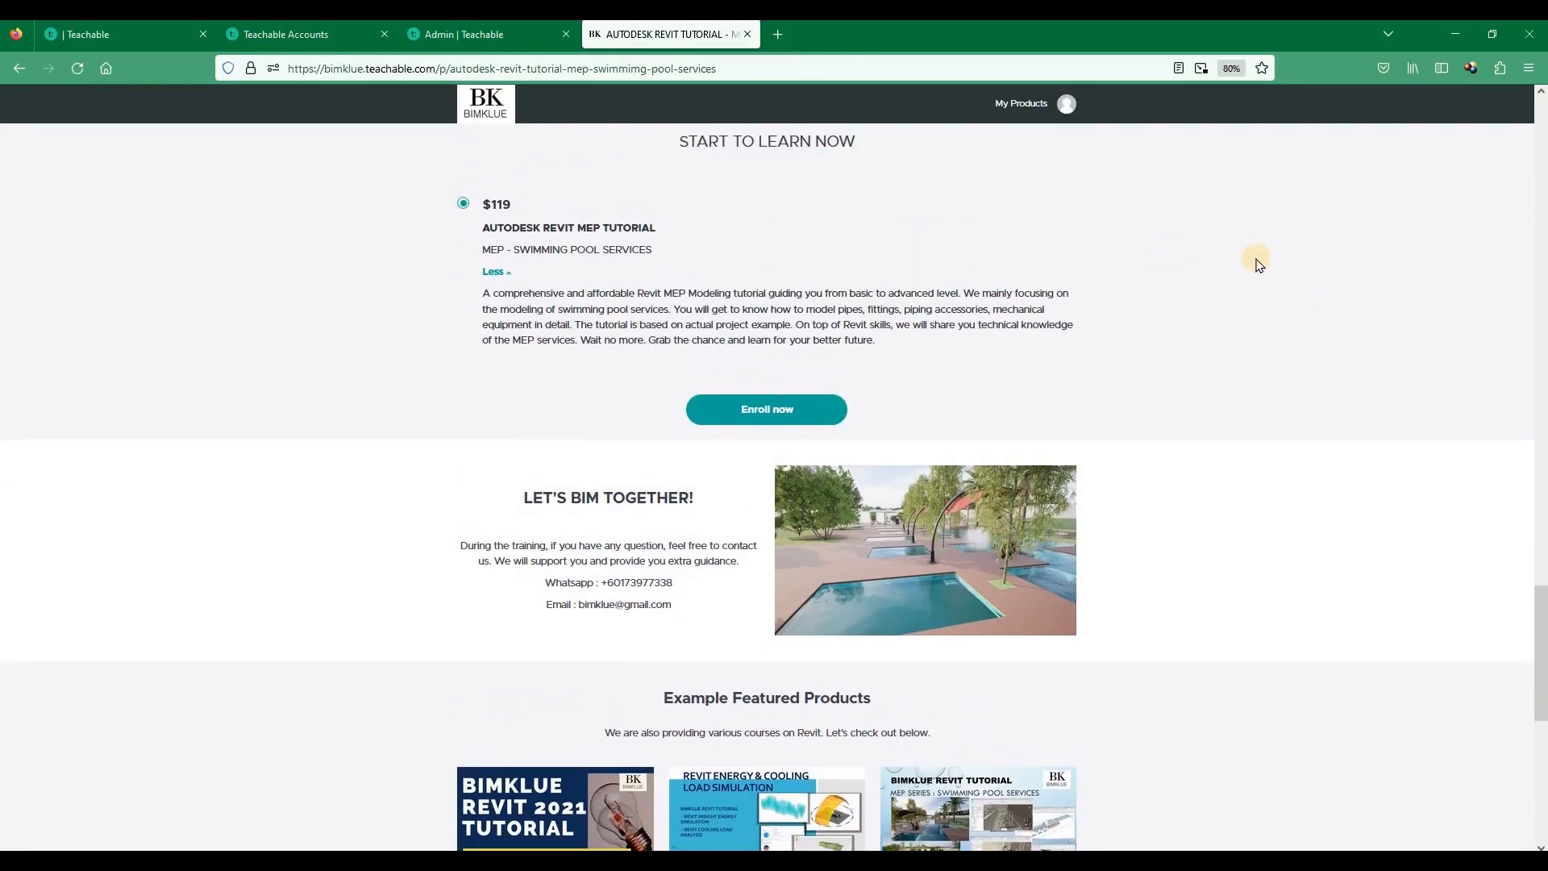
pyautogui.scroll(-1, 1259, 264)
pyautogui.scroll(-3, 1259, 265)
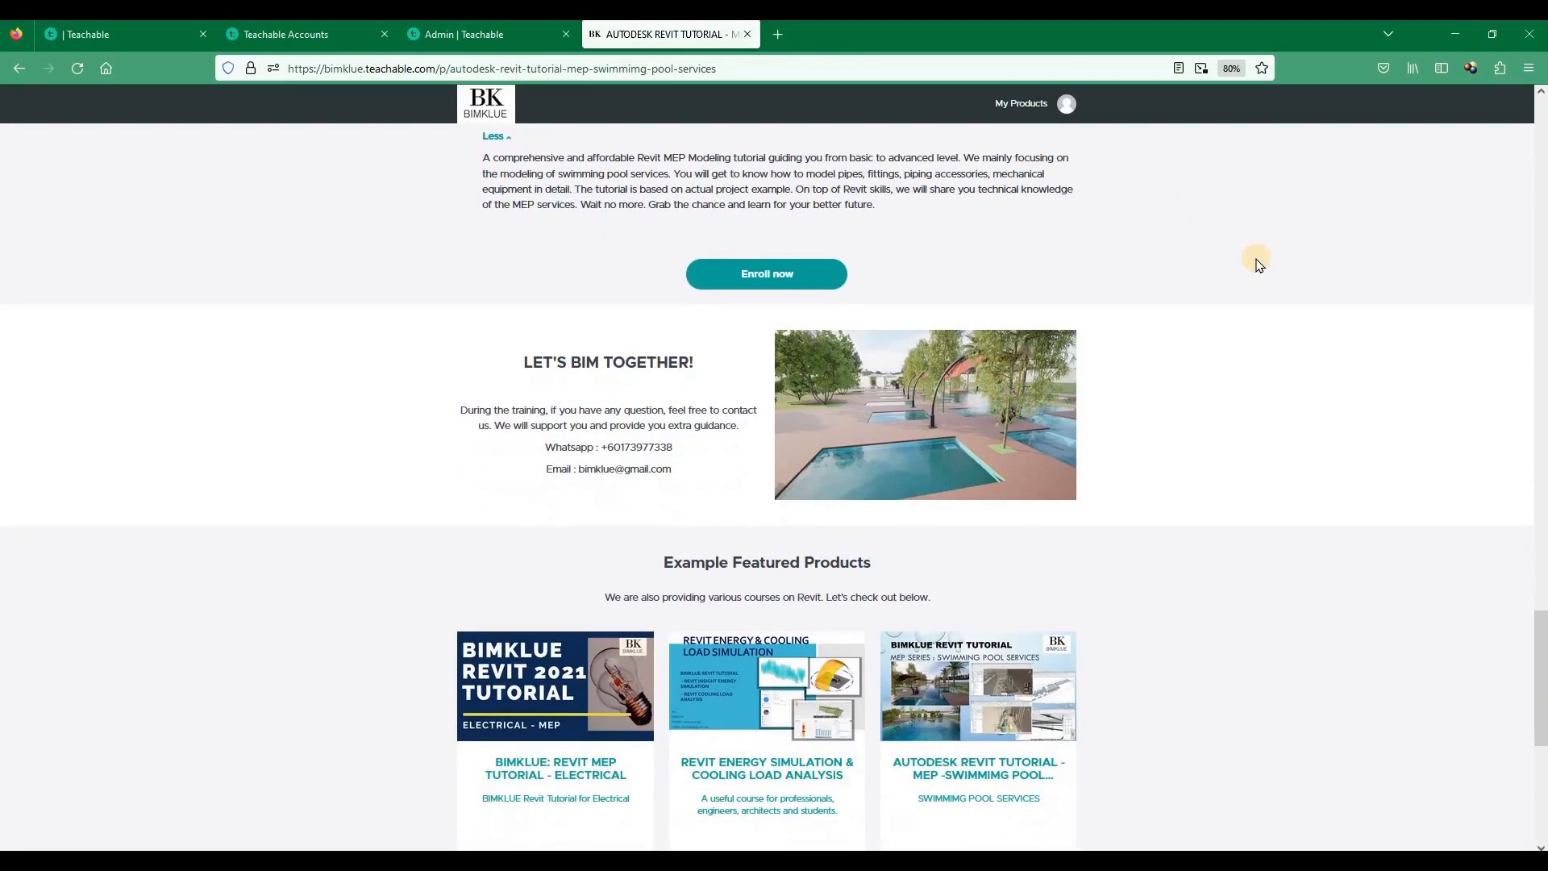
pyautogui.scroll(-5, 1259, 265)
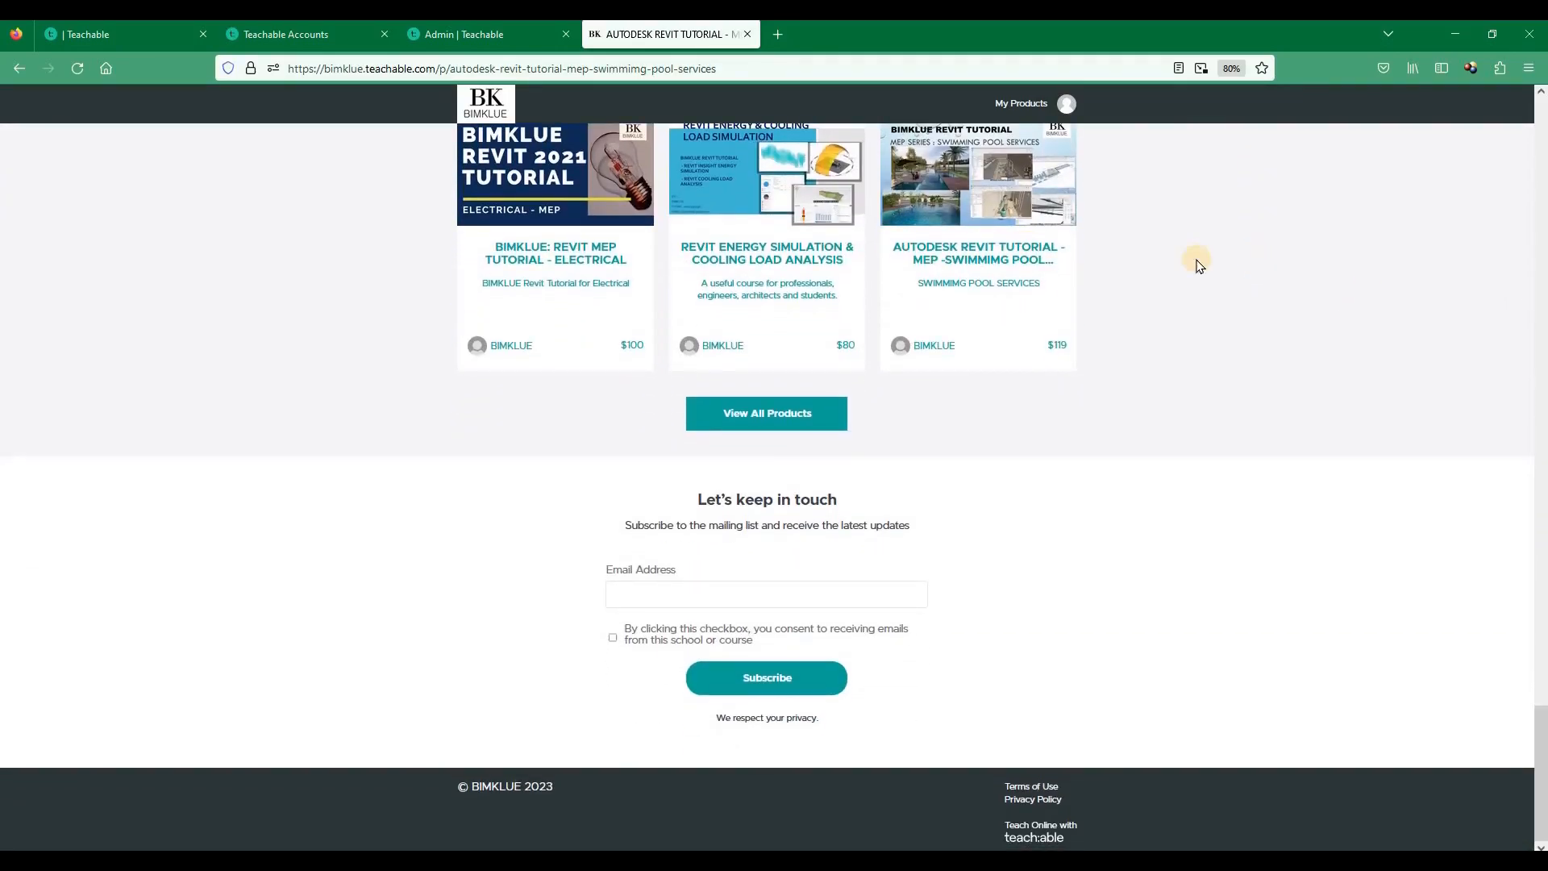
pyautogui.scroll(1, 1201, 263)
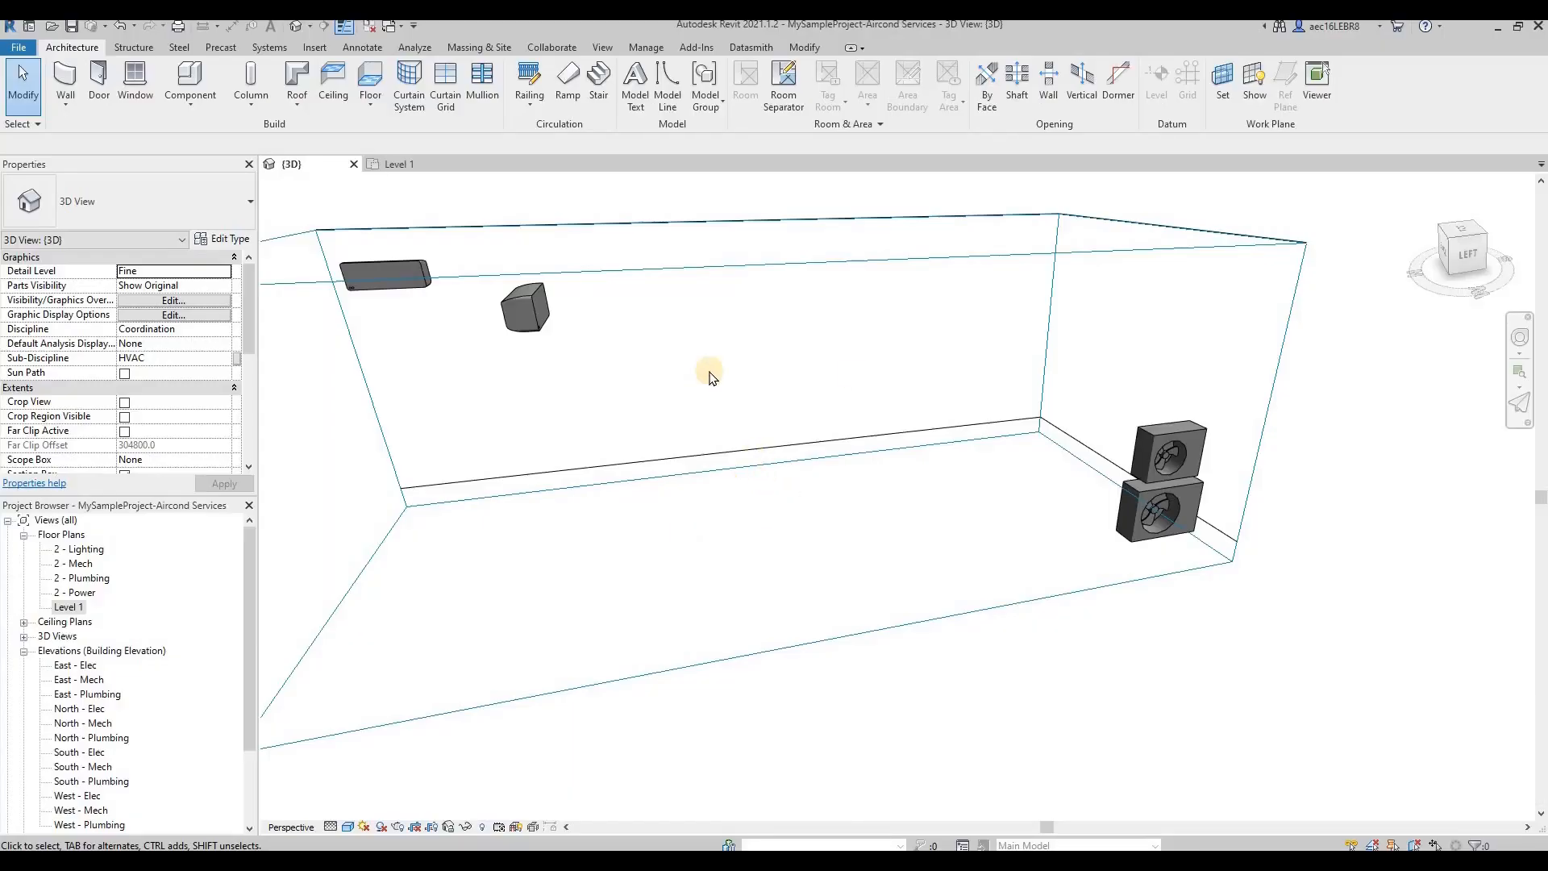
# In Autodesk Revit, examine the indoor and outdoor aircond units in the 3D view
pyautogui.keyDown('shift'); pyautogui.moveTo(1249, 564); pyautogui.dragTo(1168, 536, button='middle'); pyautogui.keyUp('shift')
pyautogui.keyDown('shift'); pyautogui.moveTo(850, 432); pyautogui.dragTo(826, 535, button='middle'); pyautogui.keyUp('shift')
pyautogui.scroll(-3, 800, 519)
pyautogui.keyDown('shift'); pyautogui.moveTo(713, 476); pyautogui.dragTo(709, 462, button='middle'); pyautogui.keyUp('shift')
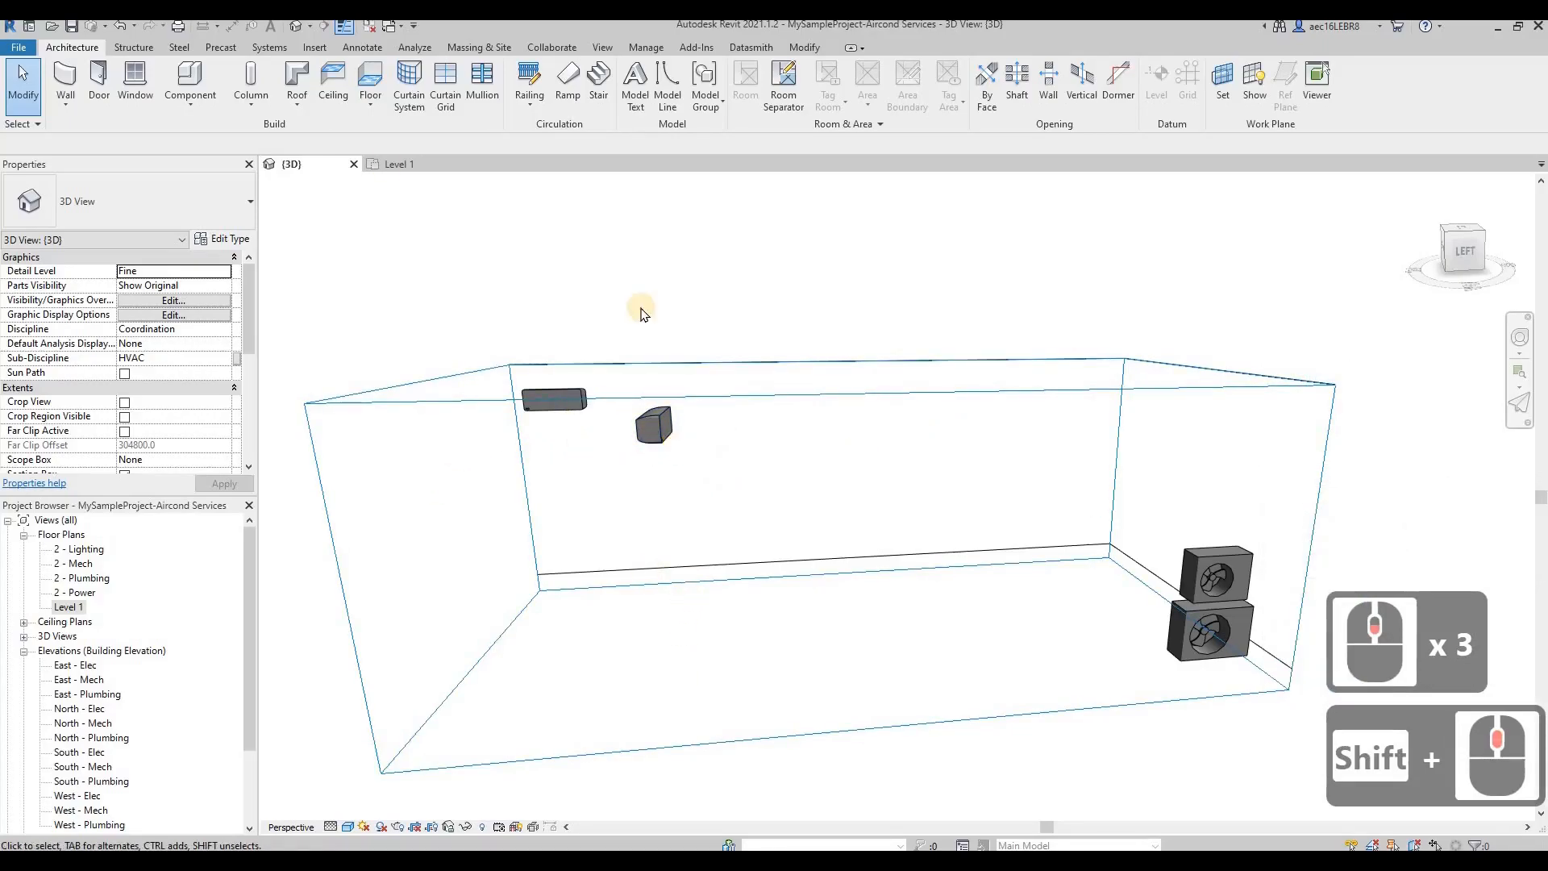
# Open the Level 1 floor plan, check the aircond indoor and outdoor units, and focus on the 2.0 HP indoor blower
pyautogui.click(397, 165)
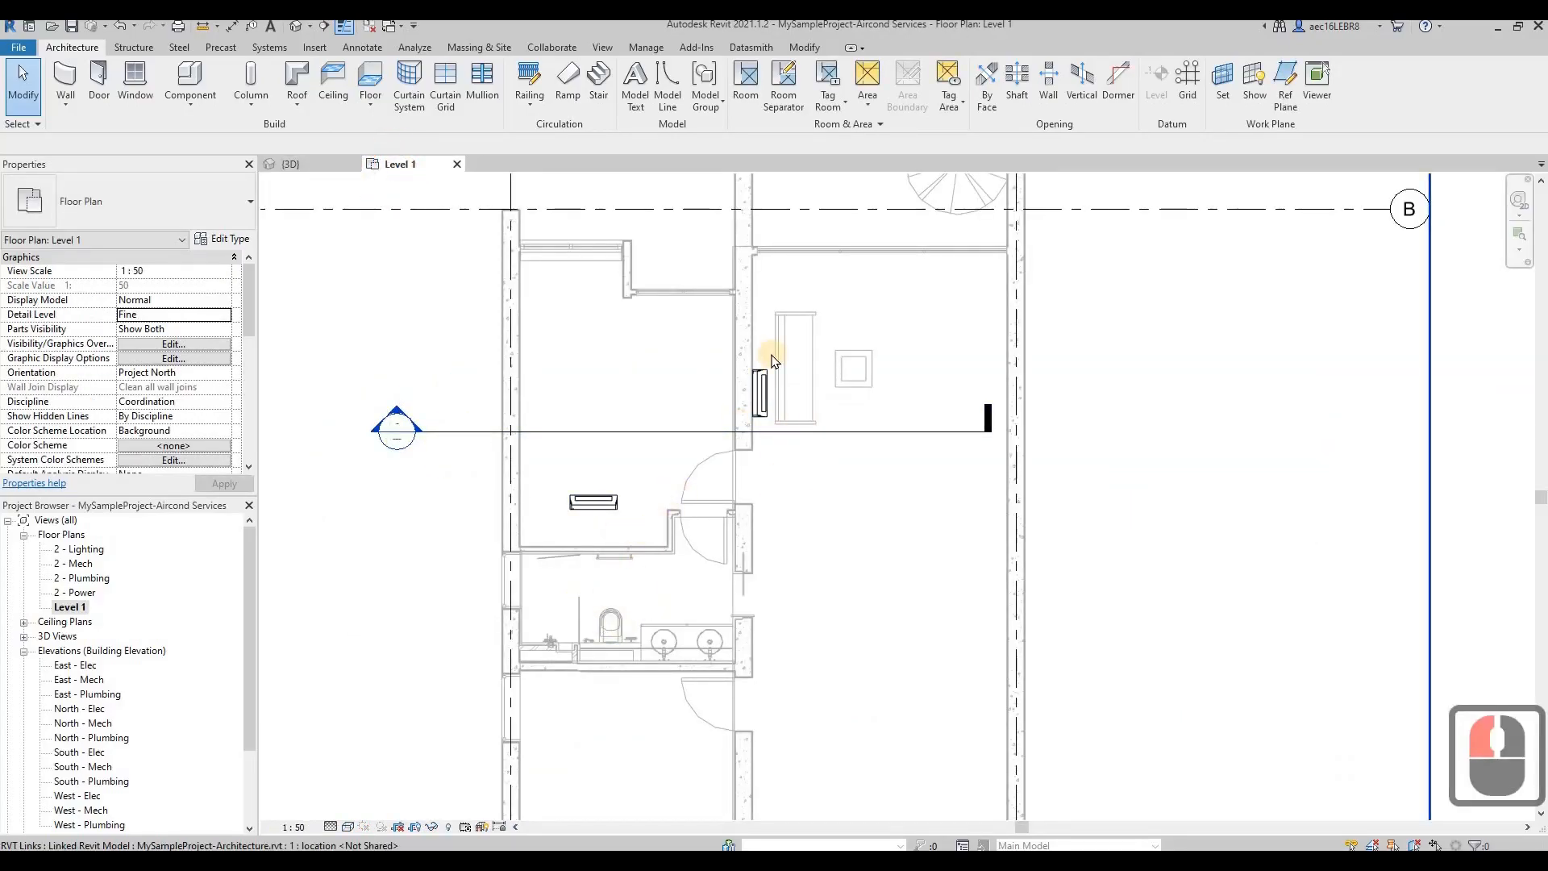
pyautogui.middleClick(803, 628)
pyautogui.middleClick(802, 628)
pyautogui.moveTo(813, 588); pyautogui.dragTo(811, 536, button='middle')
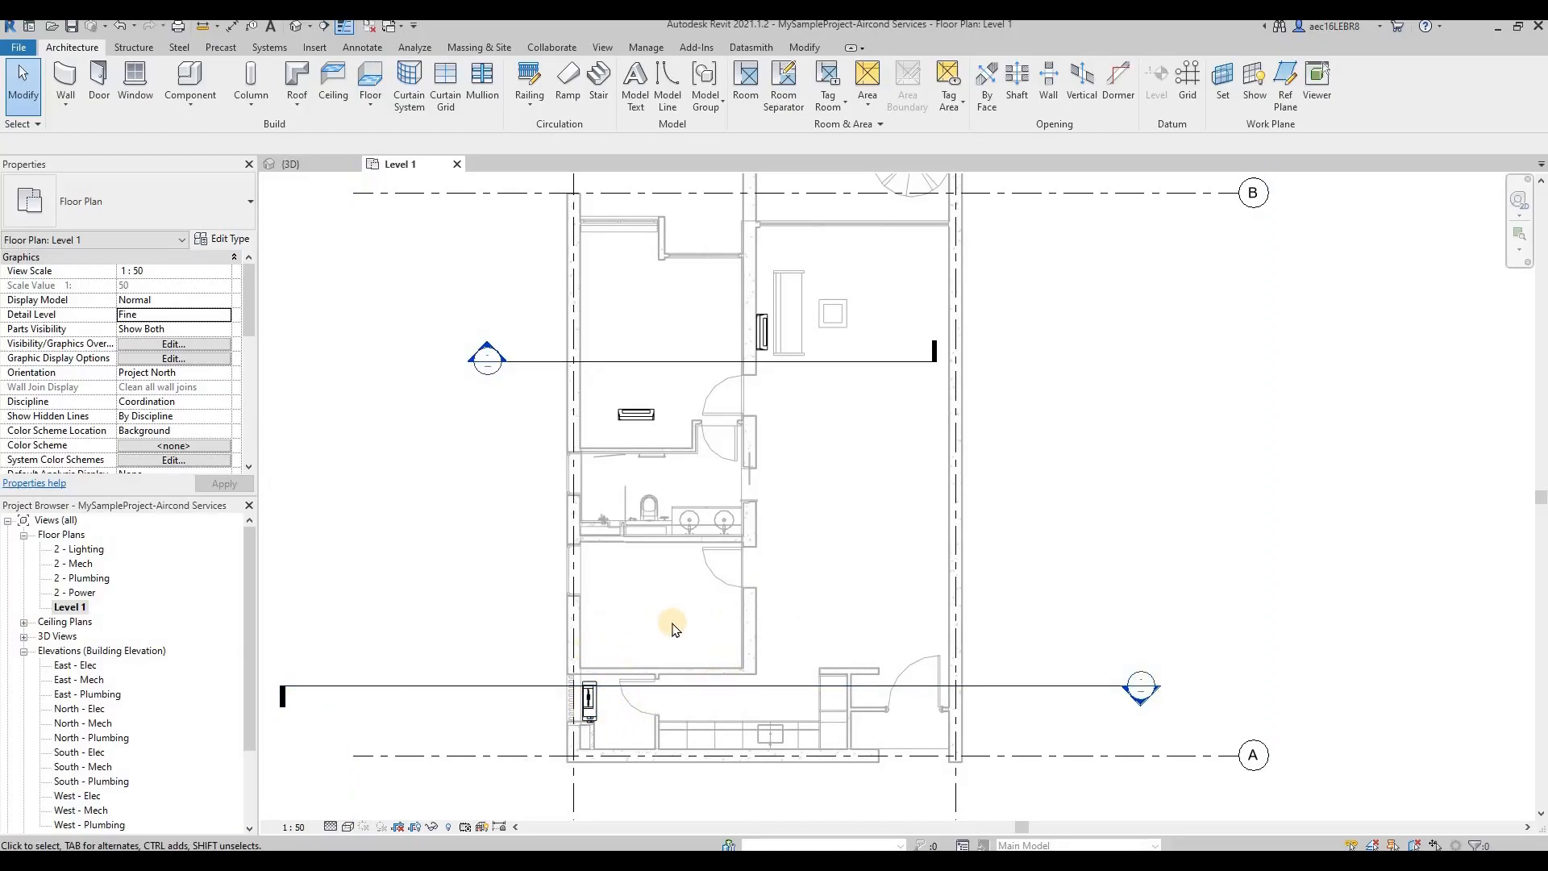
pyautogui.click(758, 323)
pyautogui.click(588, 703)
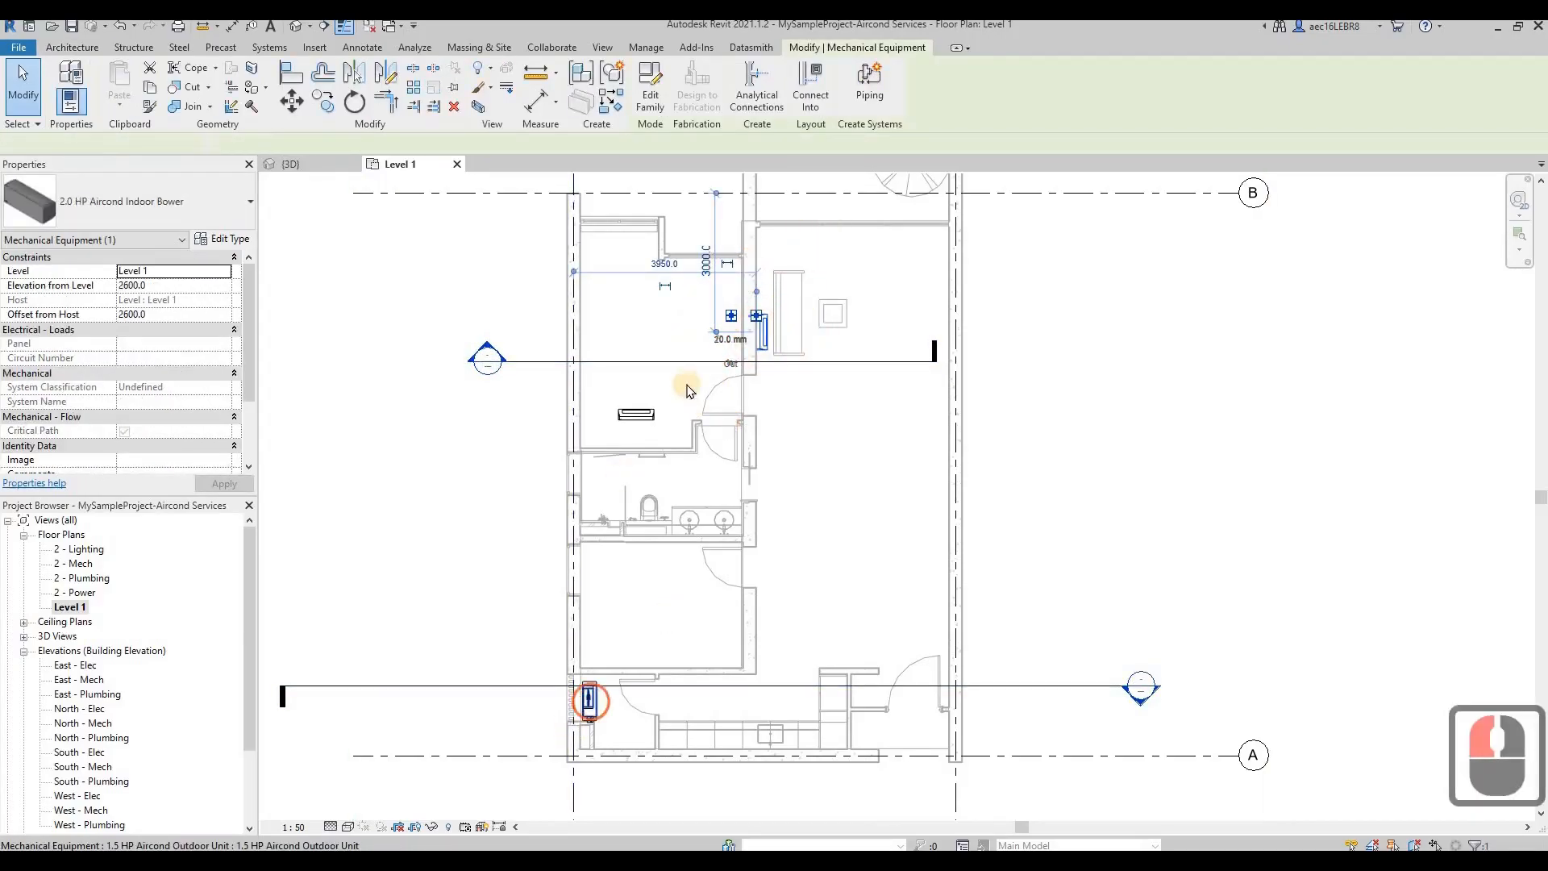
pyautogui.click(760, 341)
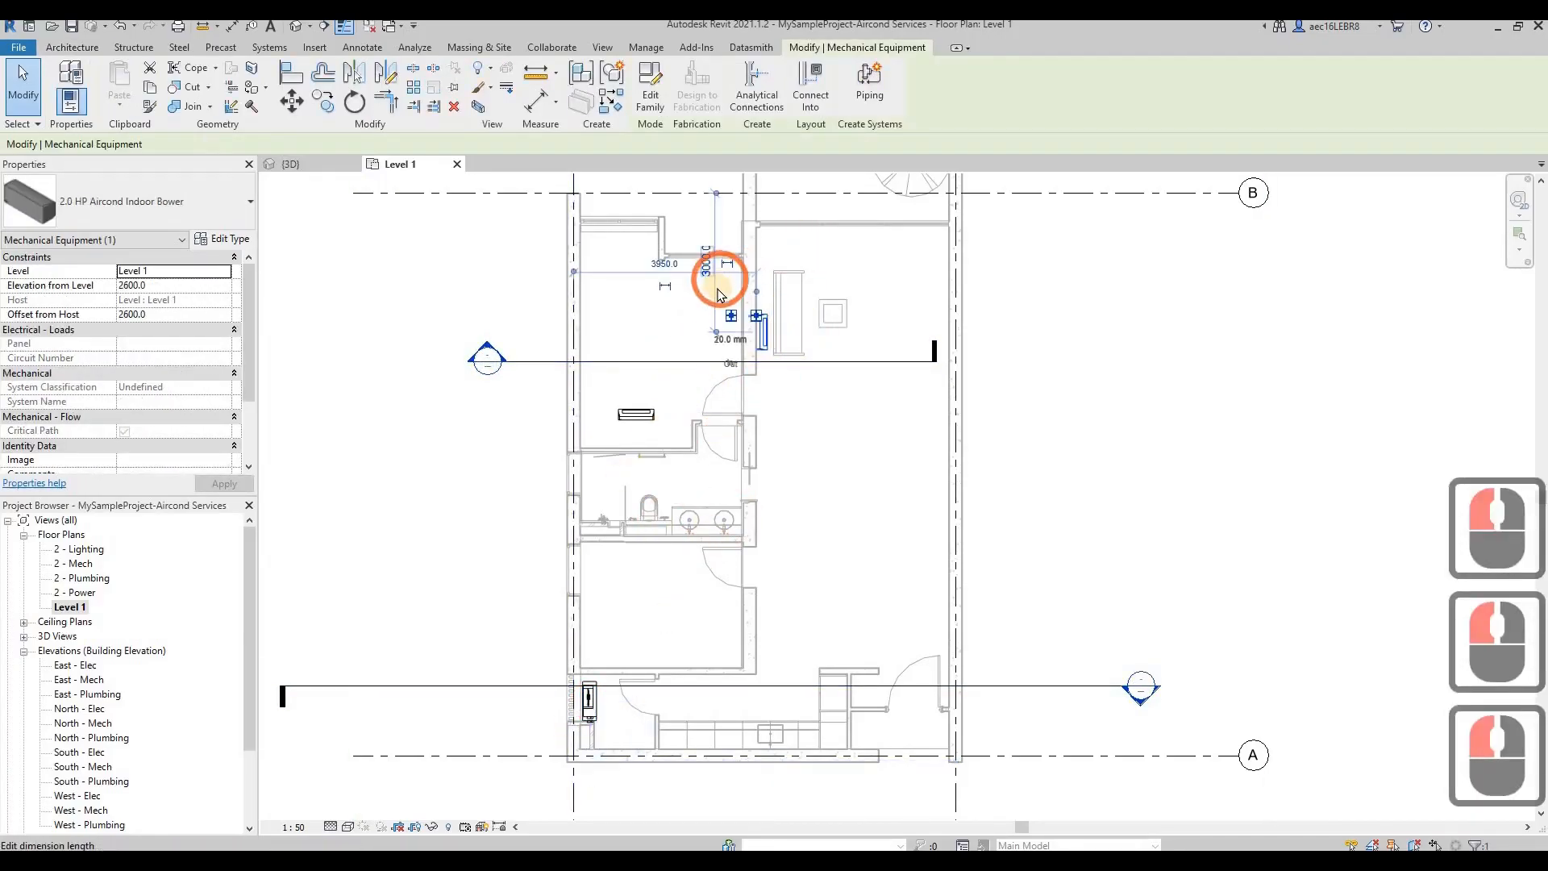
pyautogui.scroll(6, 713, 275)
pyautogui.scroll(4, 802, 340)
pyautogui.click(578, 361)
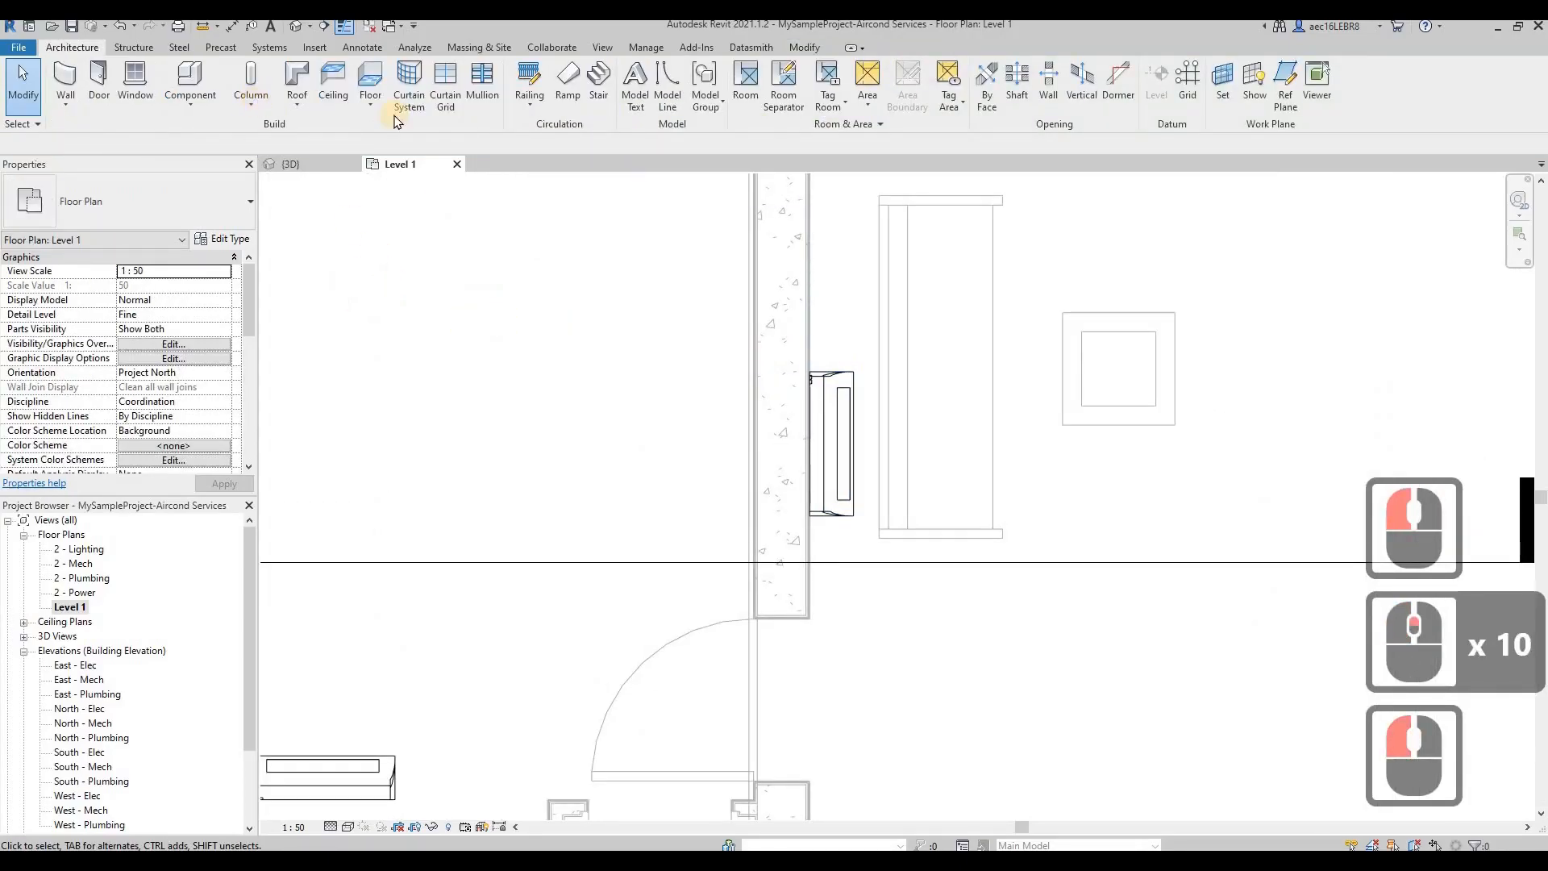
# Start the Pipe command and duplicate the Standard pipe type as Copper Pipes
pyautogui.click(254, 50)
pyautogui.click(639, 81)
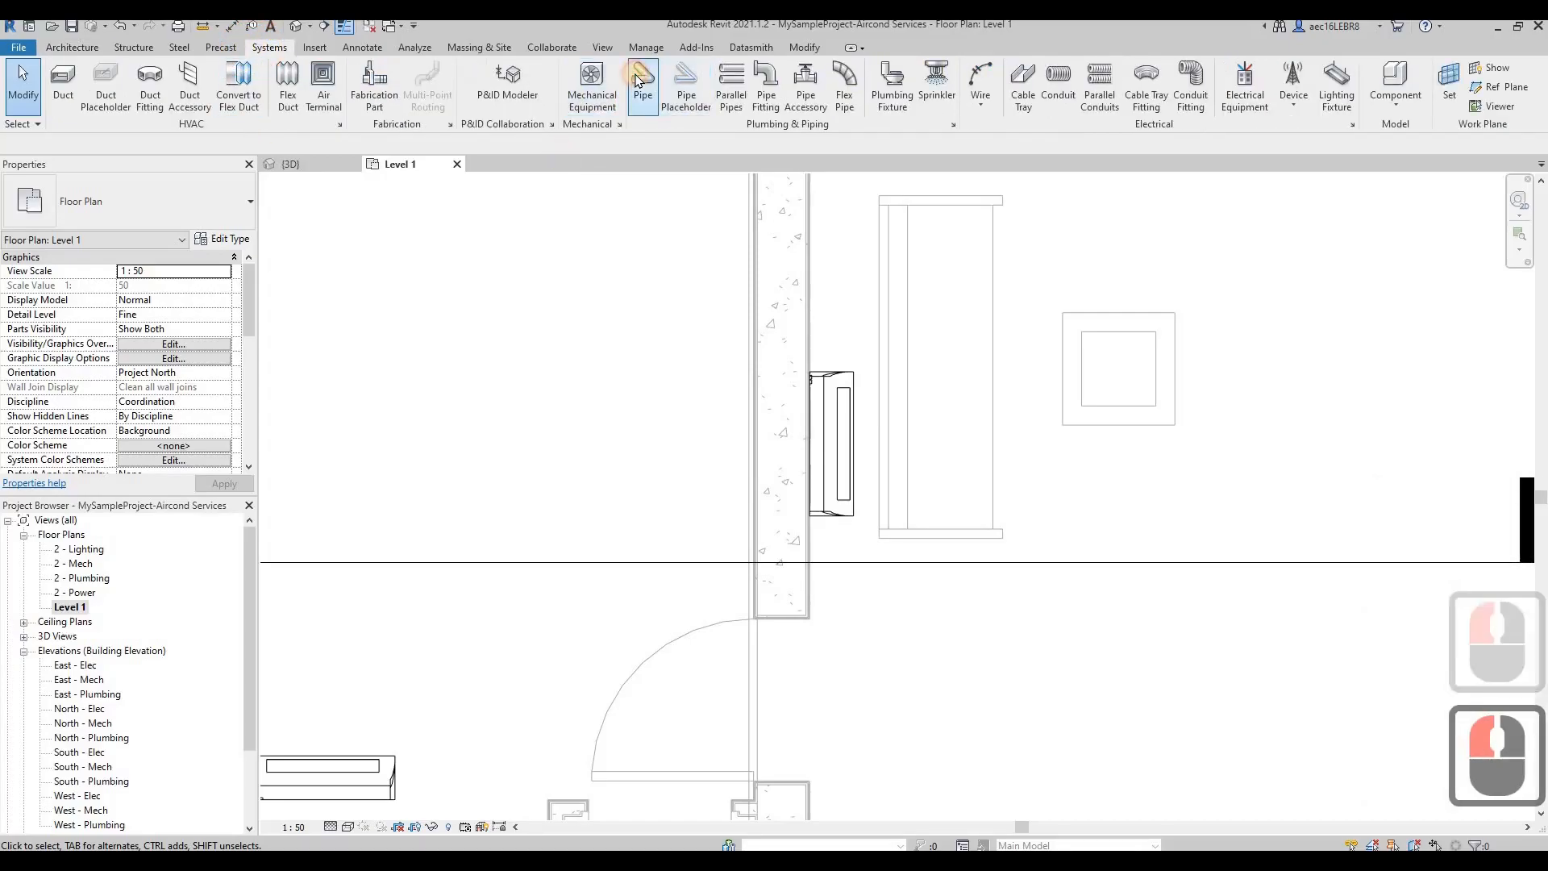
pyautogui.click(222, 202)
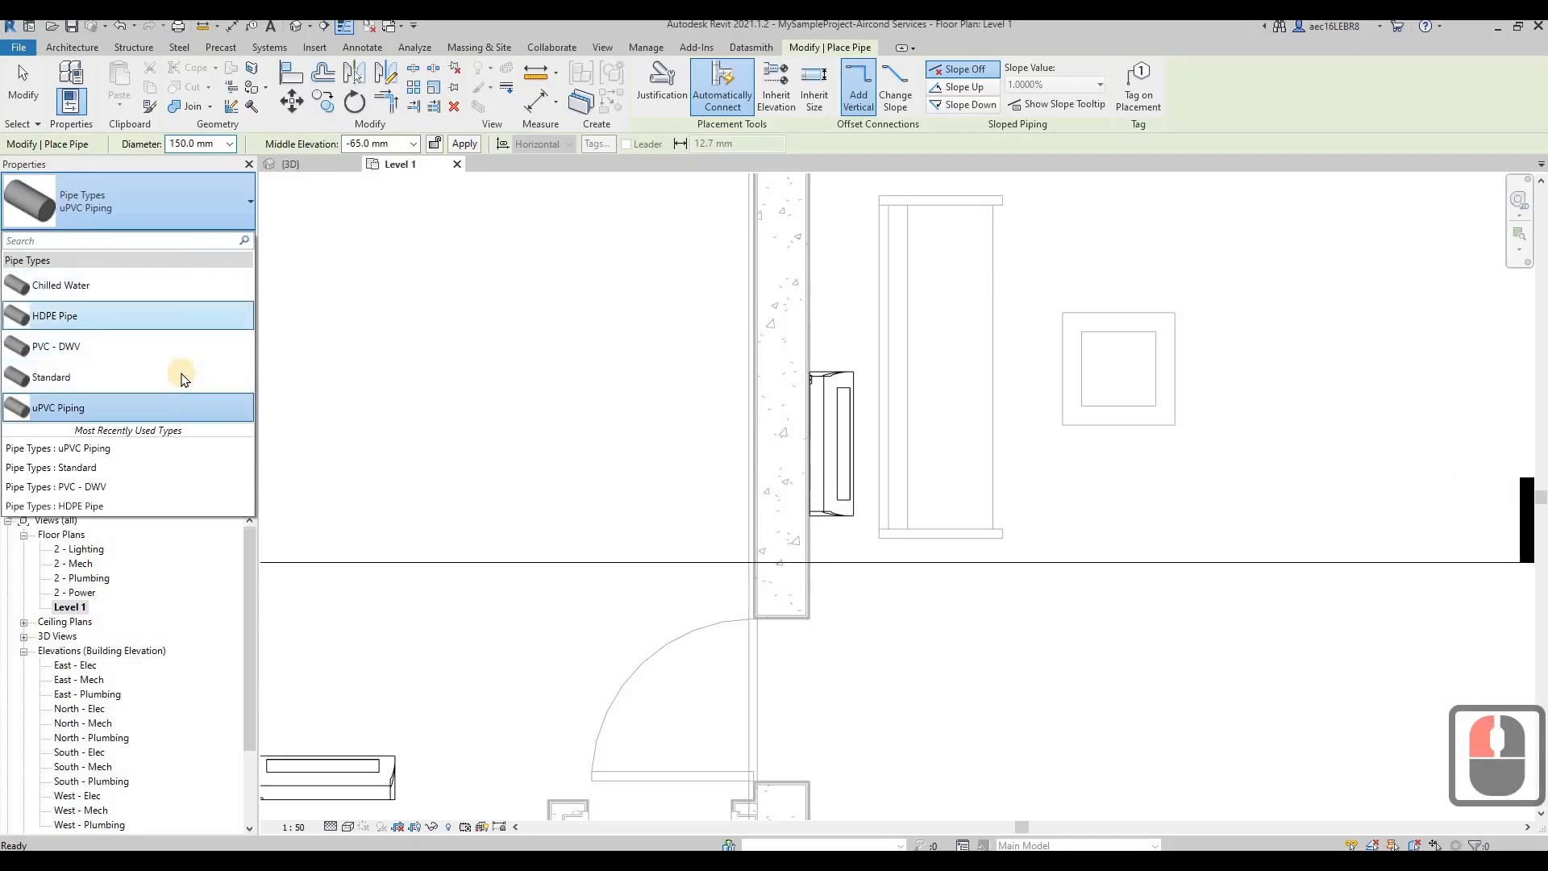
pyautogui.moveTo(182, 379)
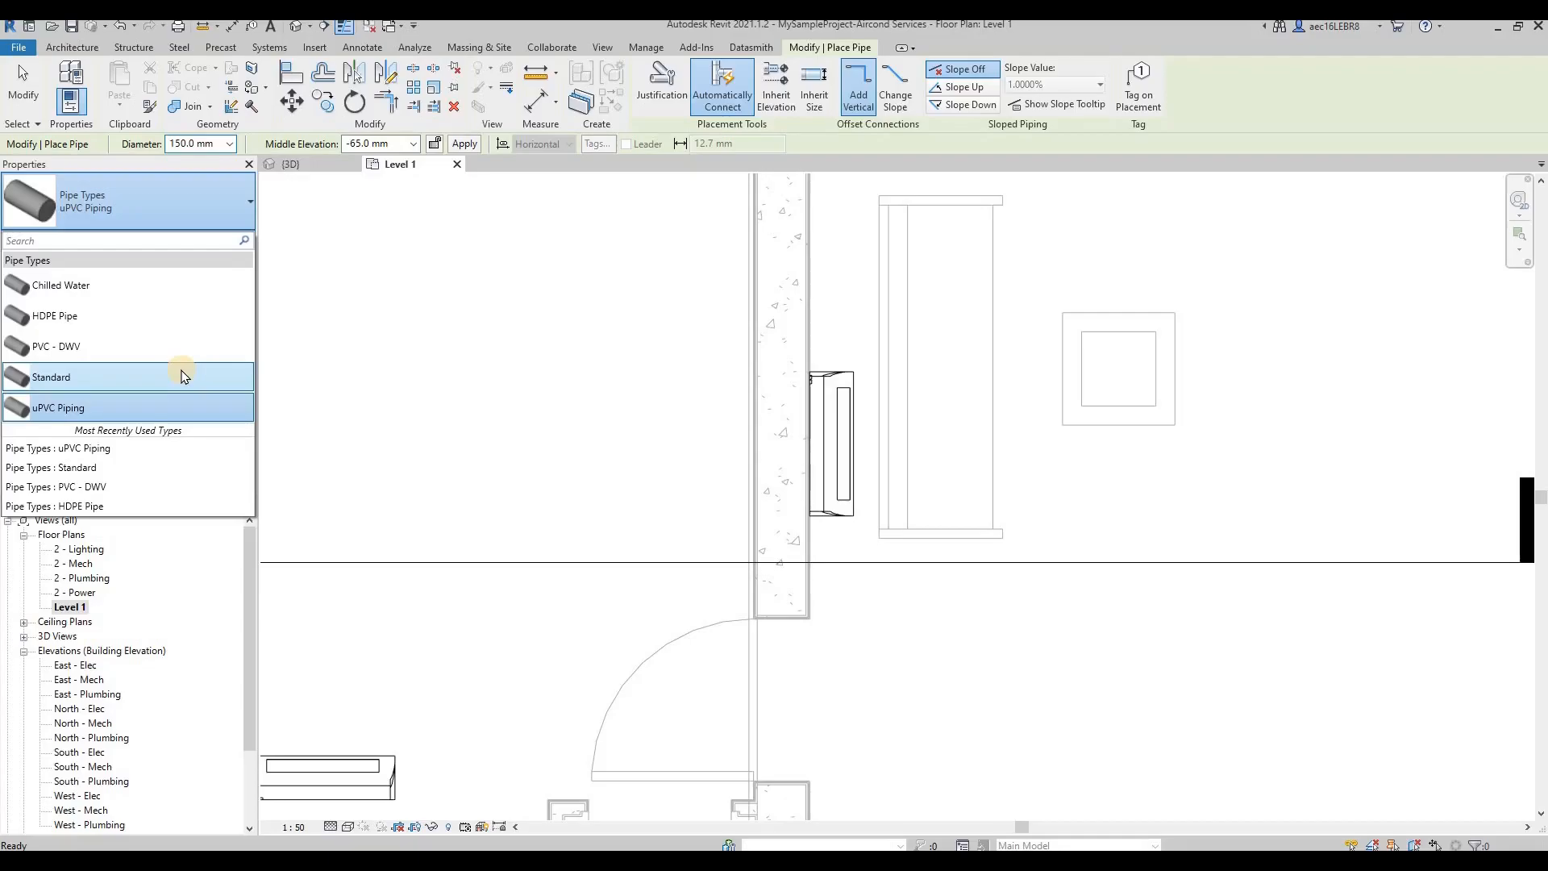
pyautogui.click(183, 375)
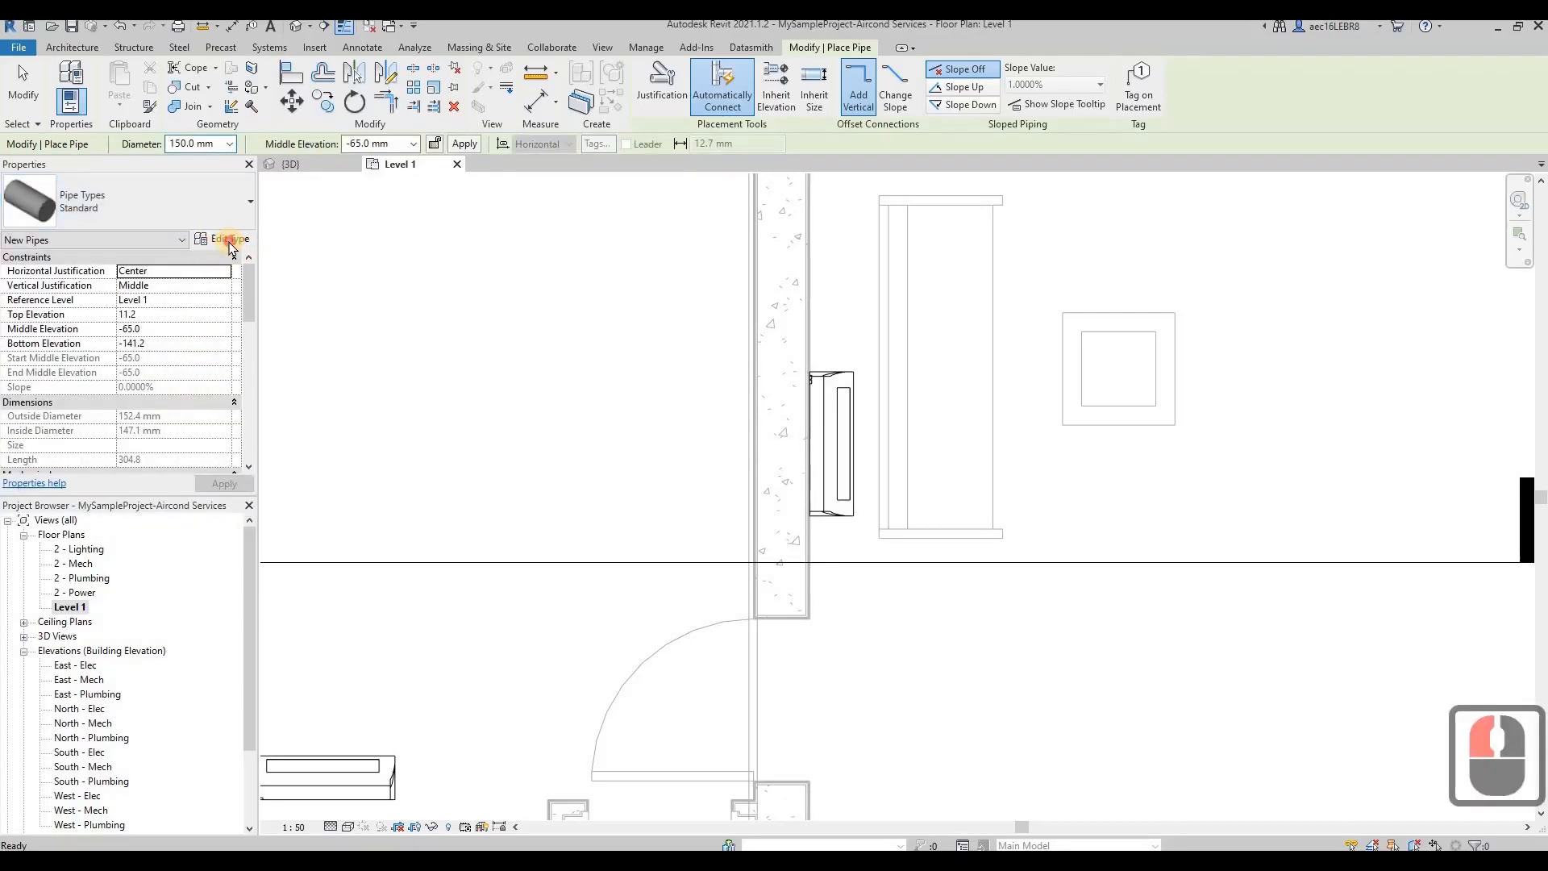
pyautogui.click(225, 246)
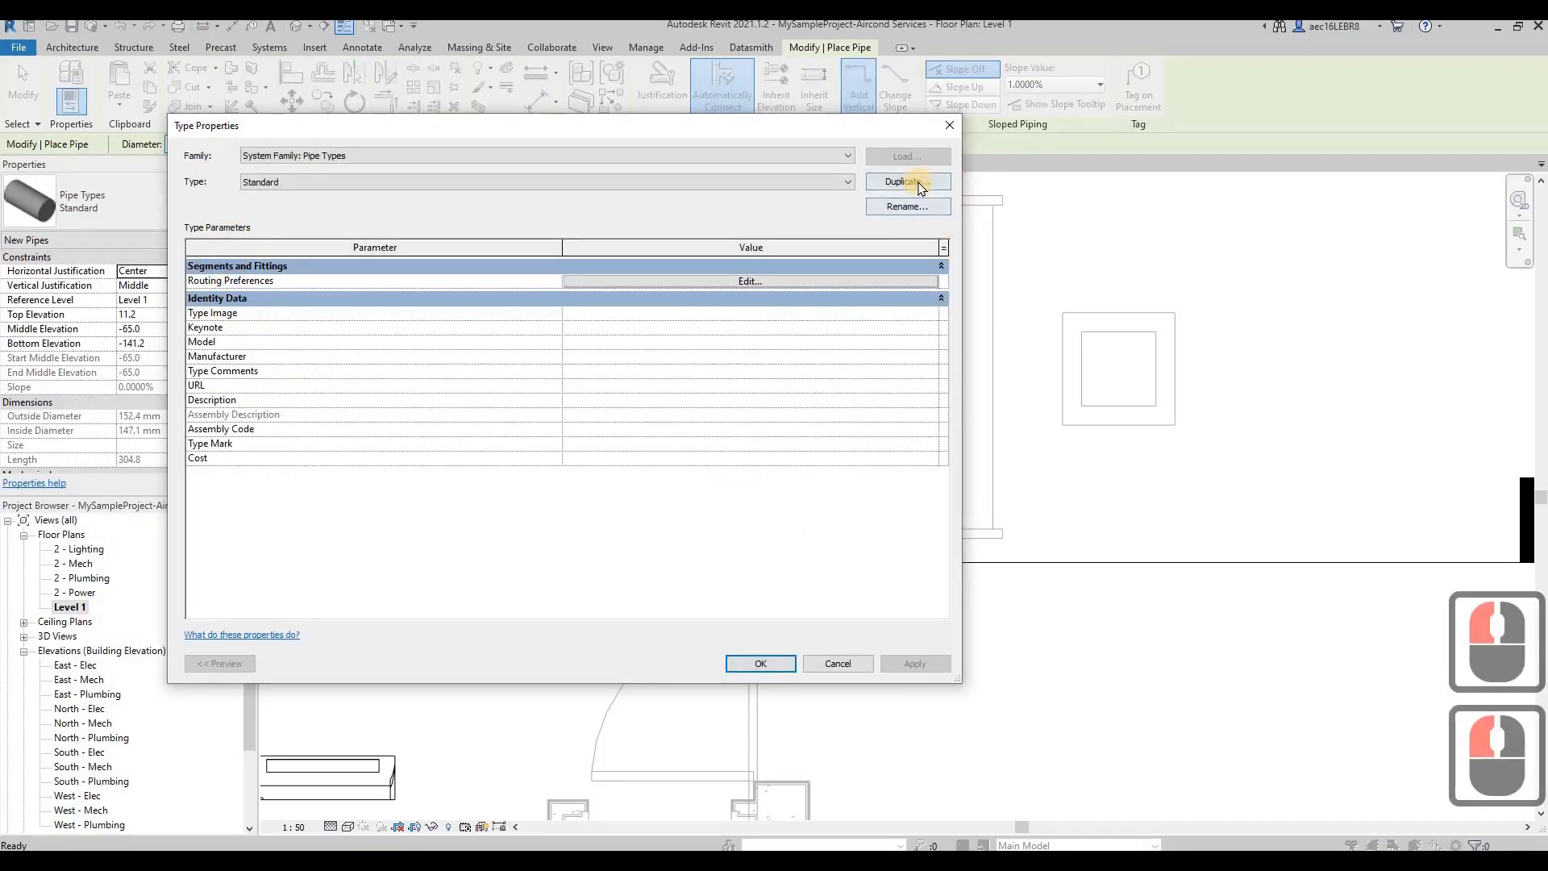
pyautogui.click(908, 181)
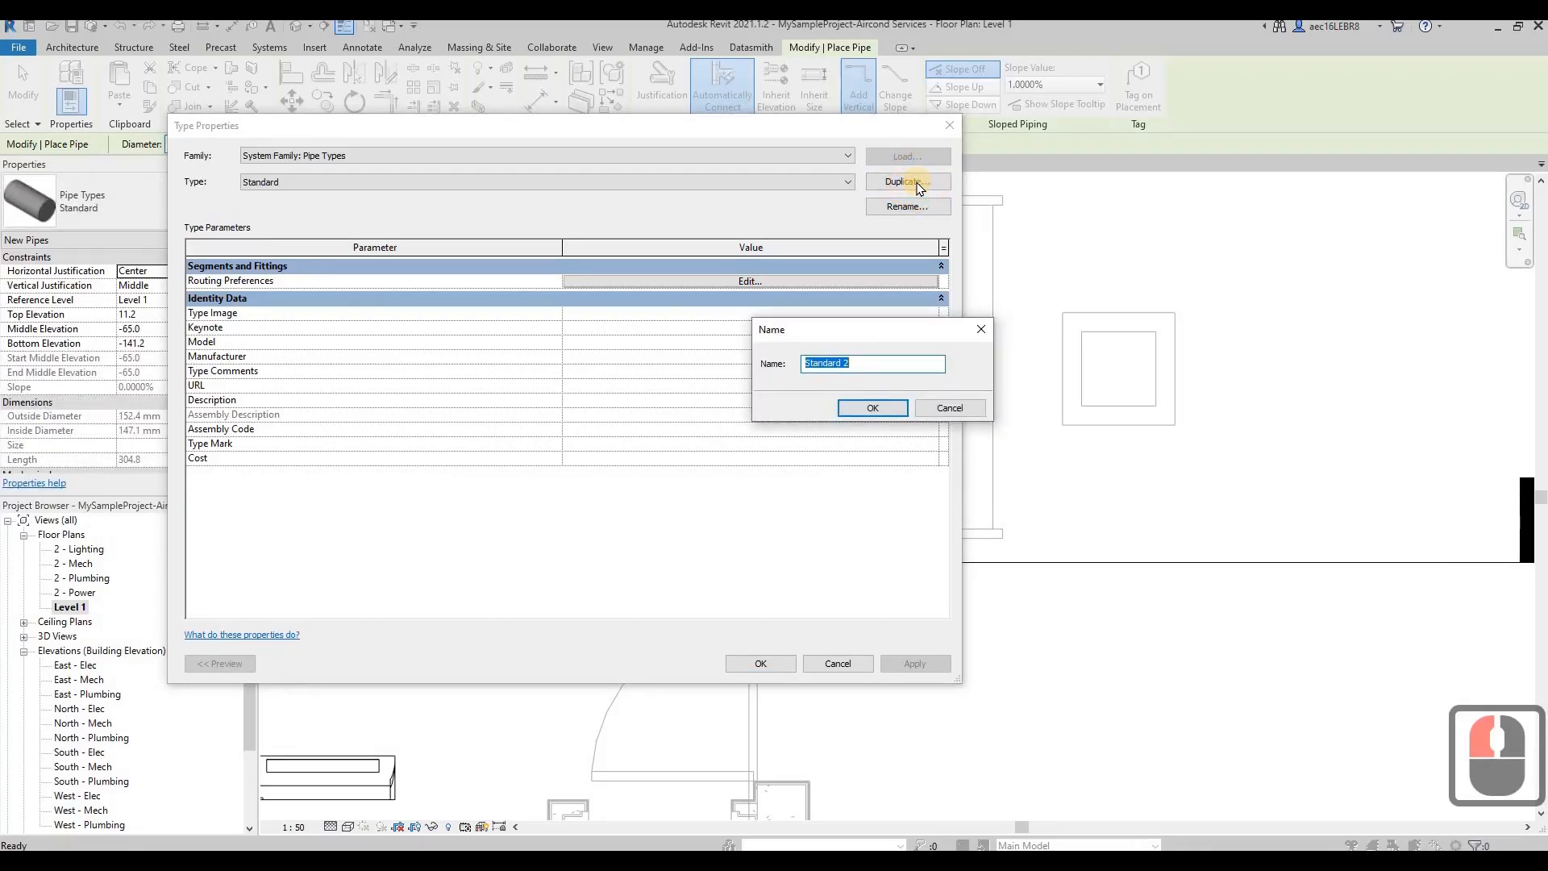
pyautogui.write('Copper ')
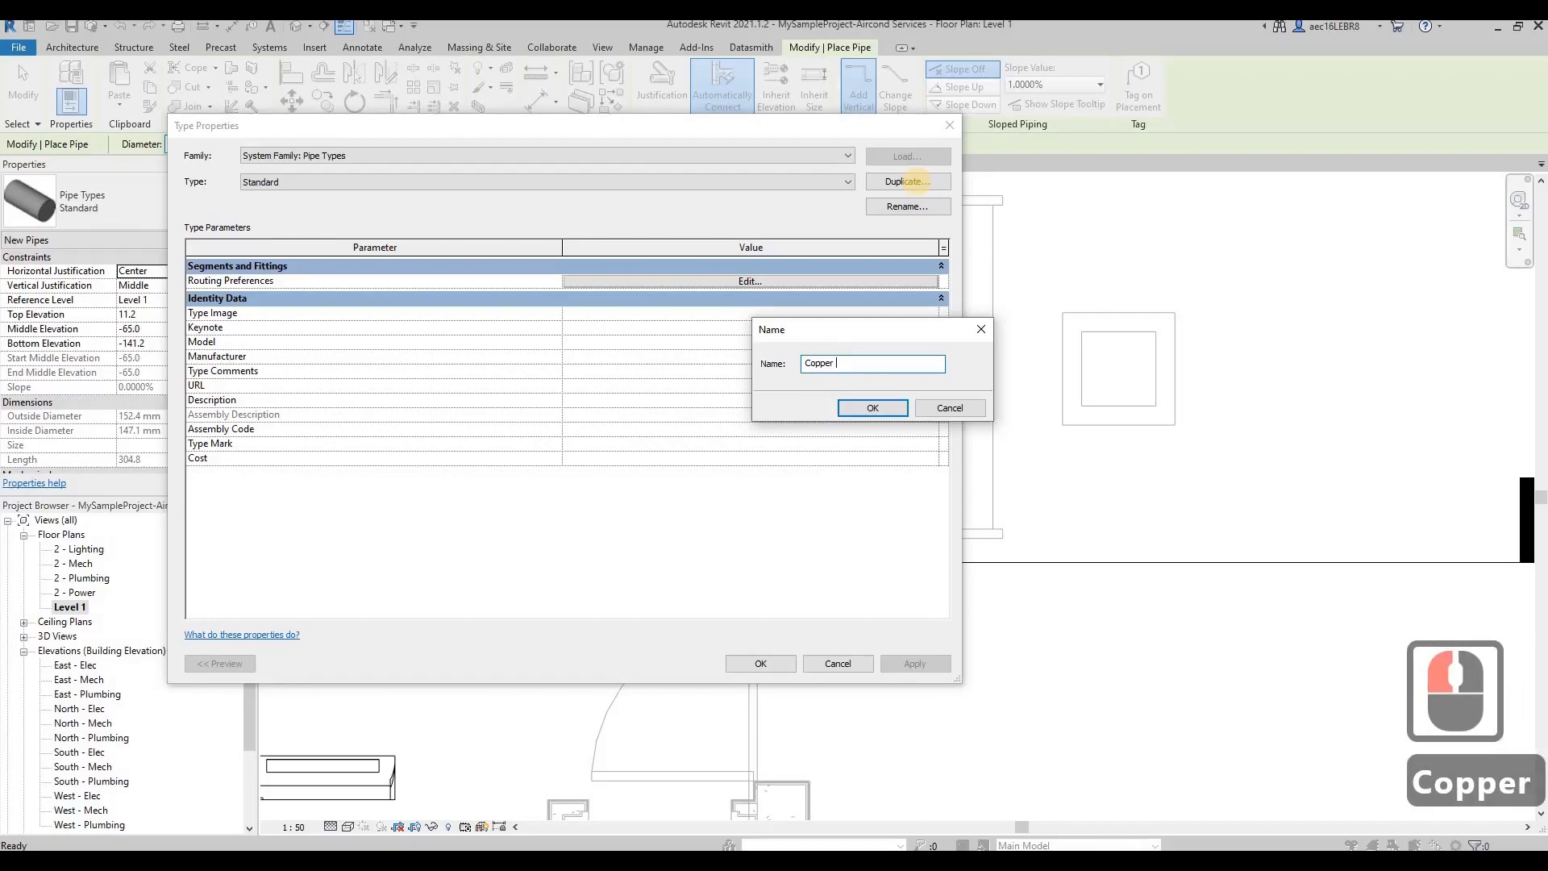
pyautogui.write('Pipes')
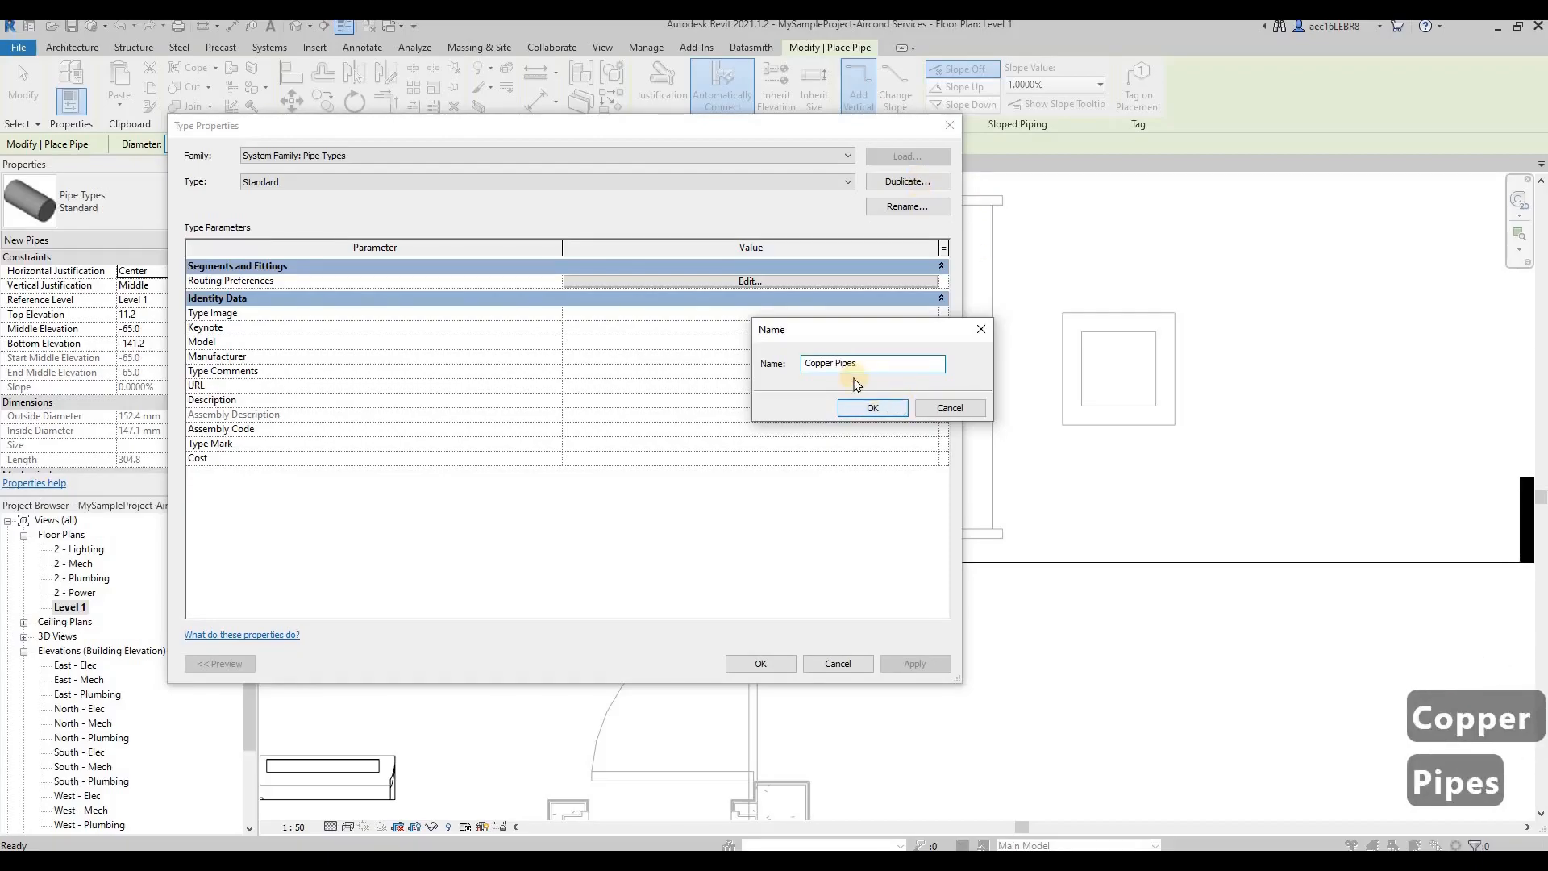
pyautogui.click(887, 408)
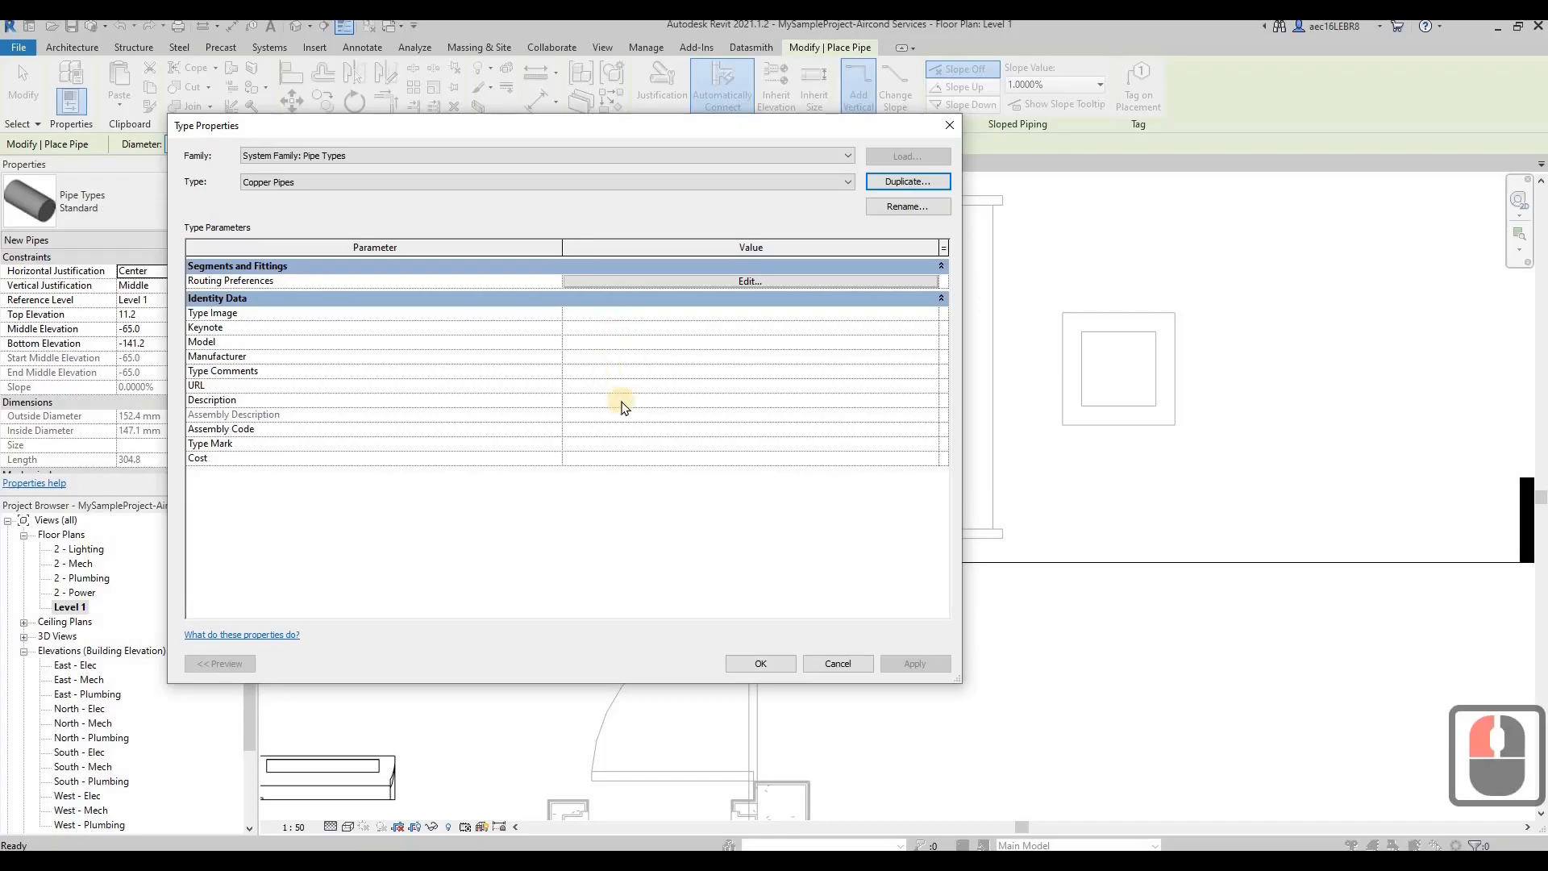
# Set the Copper Pipes type's description to Copper Pipe and its type comments to ACMV
pyautogui.click(705, 404)
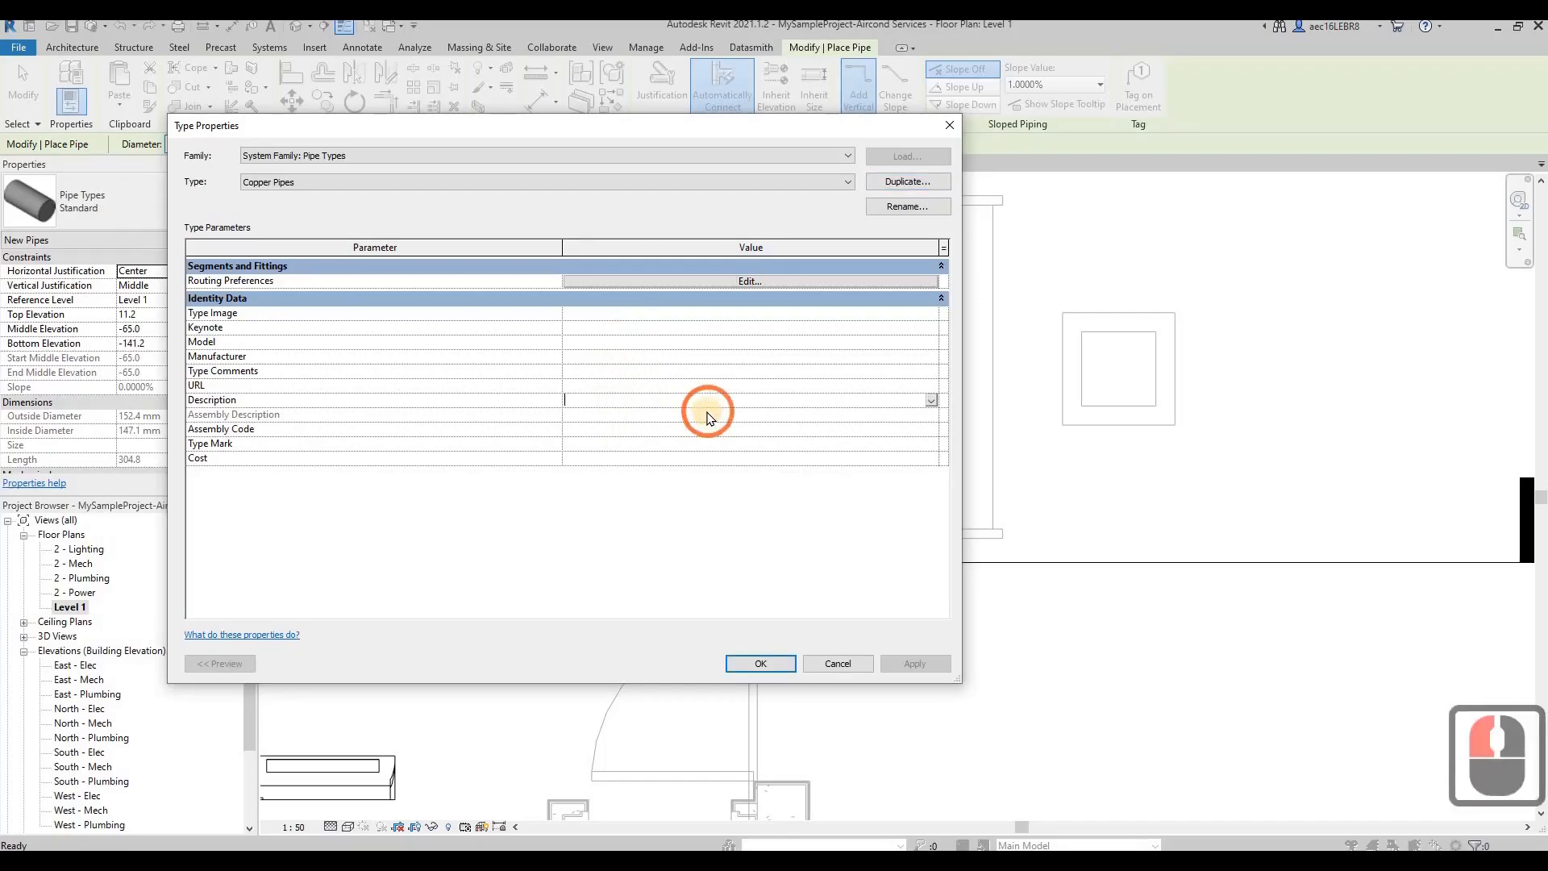
pyautogui.write('Cop')
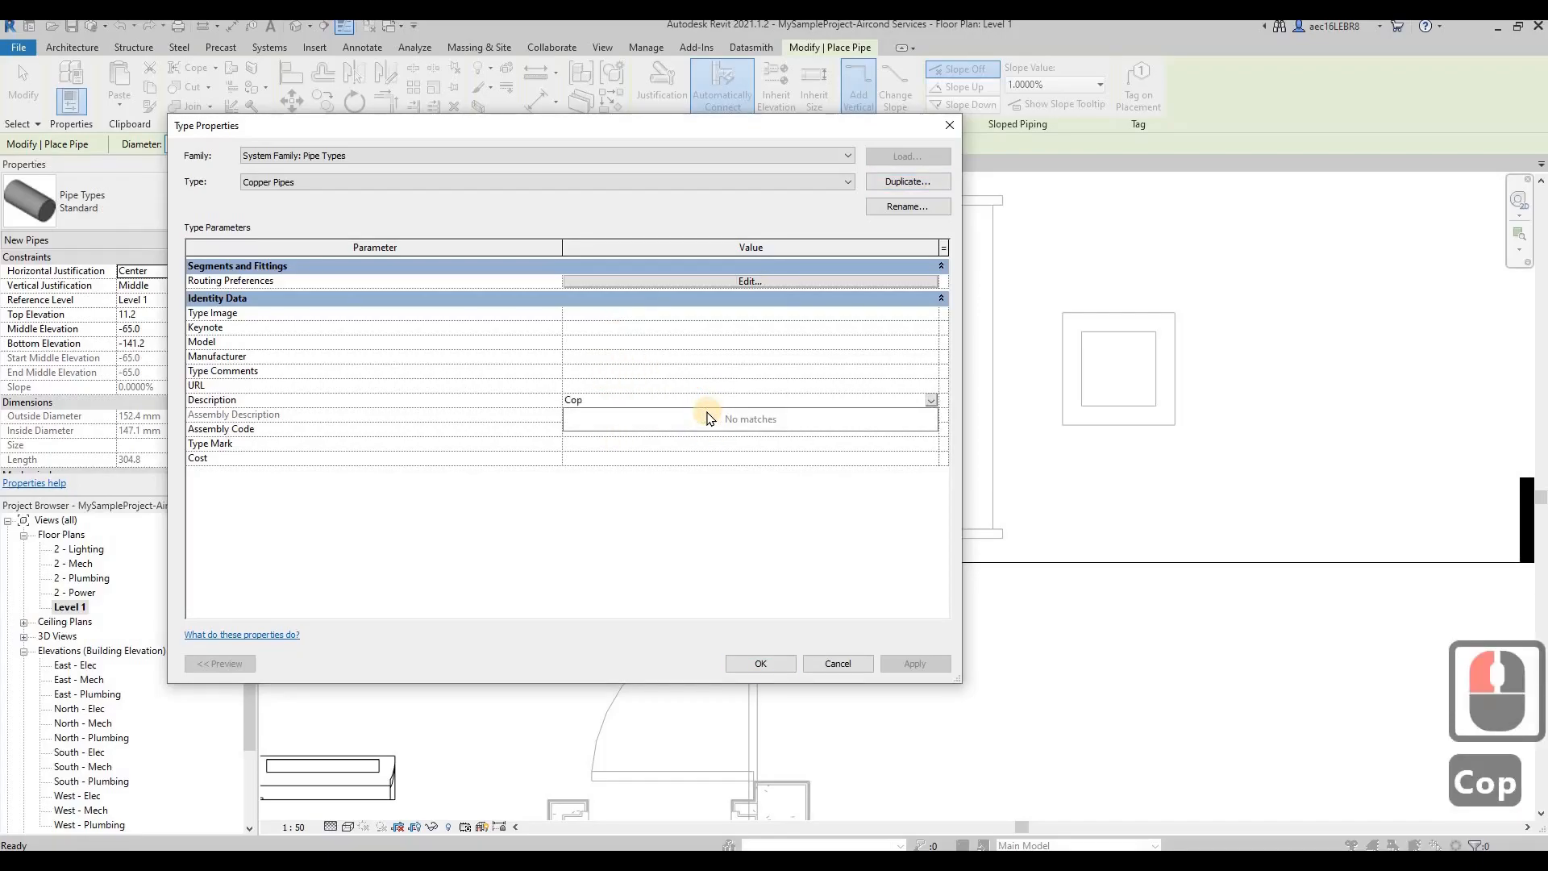
pyautogui.write('per')
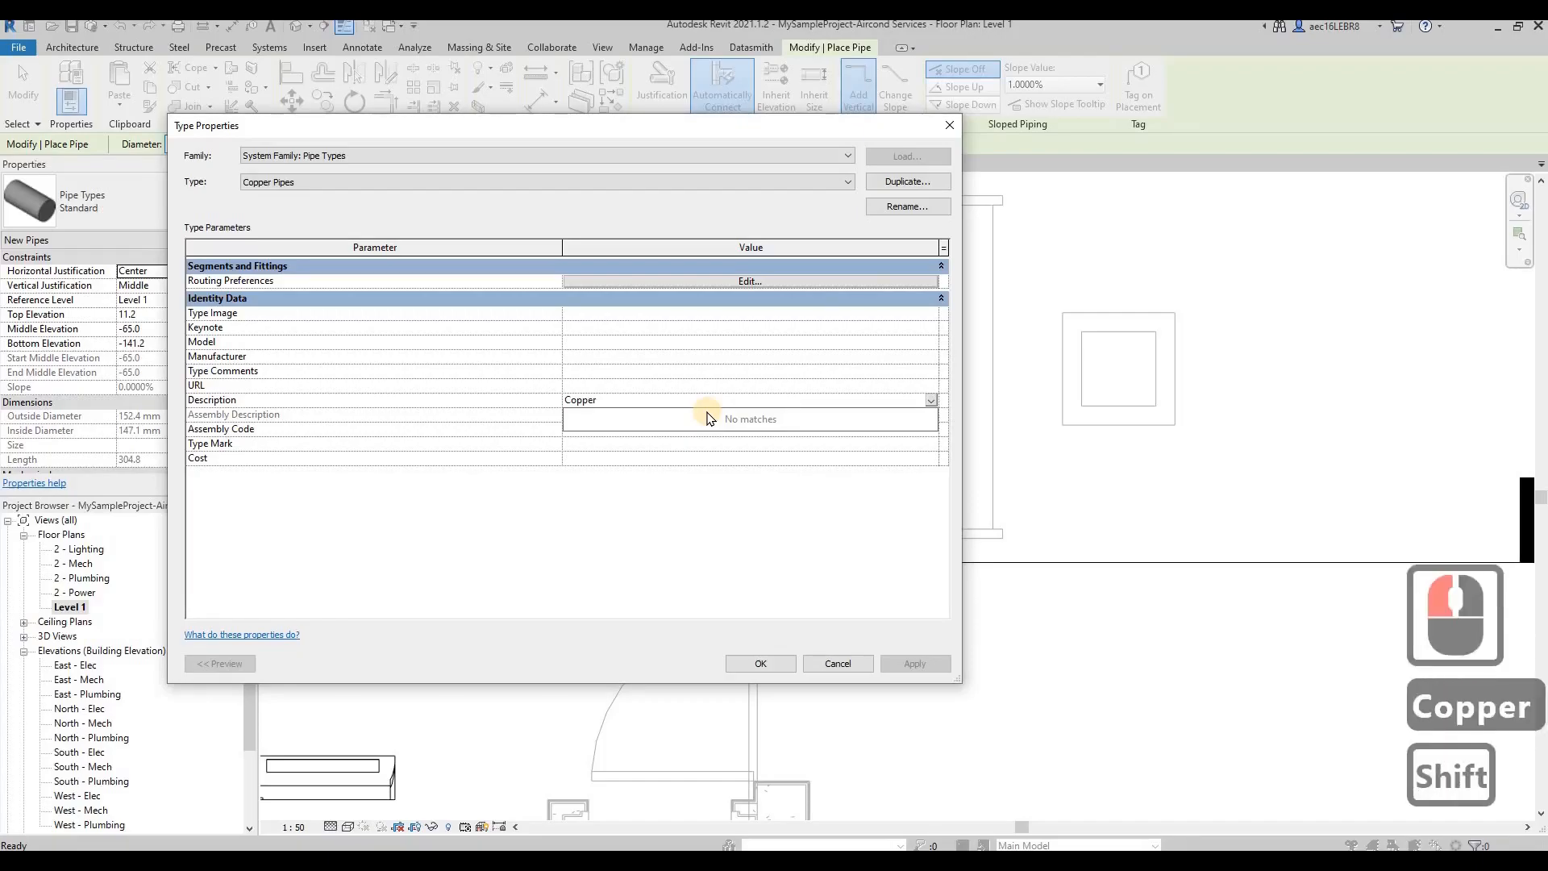
pyautogui.write(' Pipe')
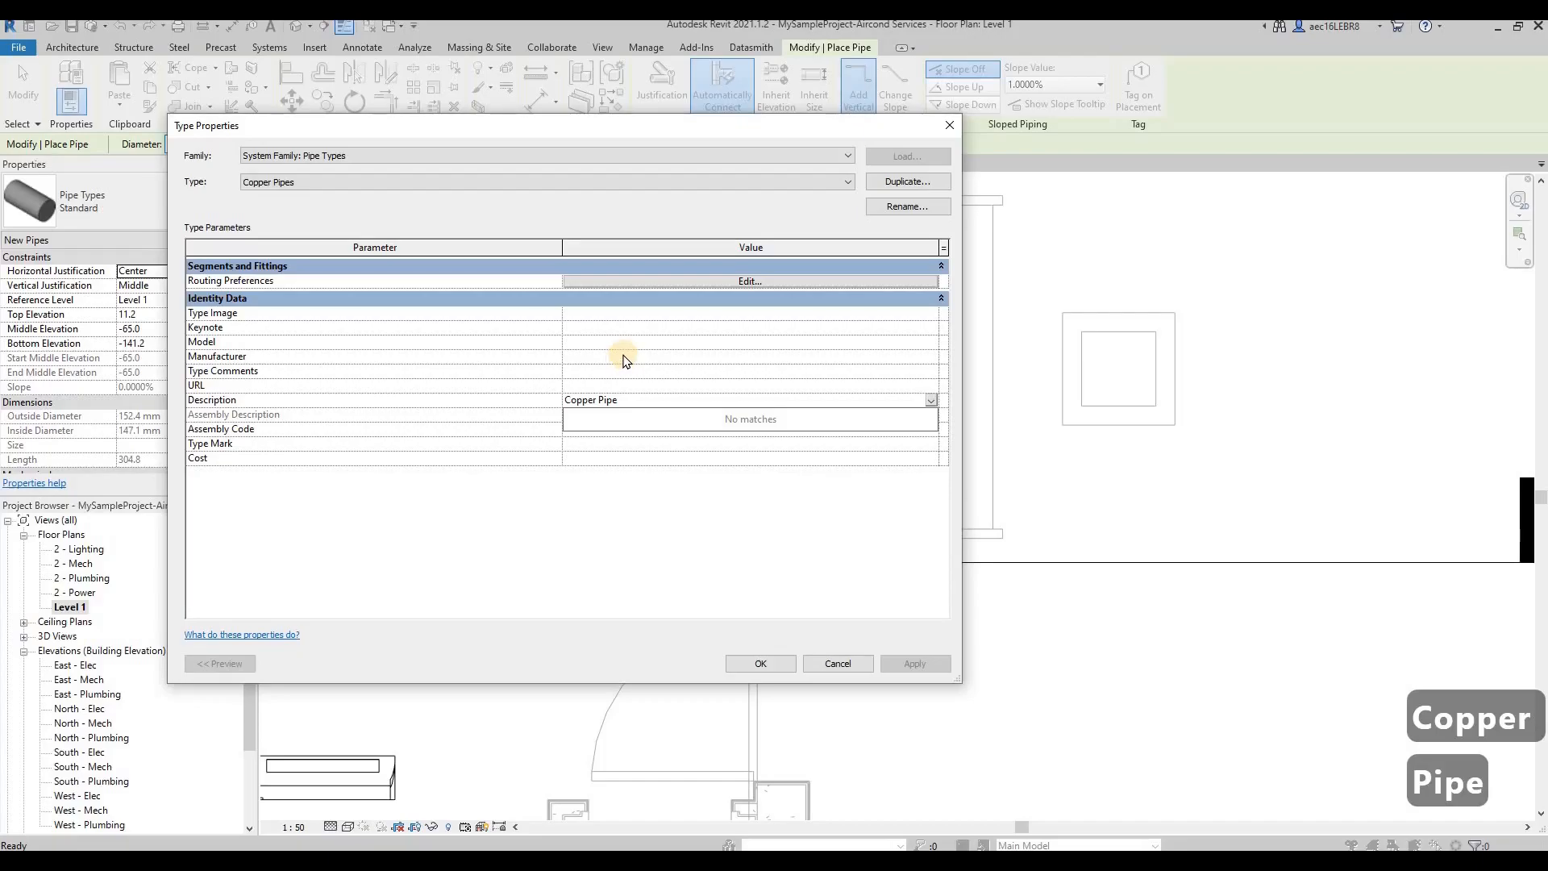
pyautogui.click(733, 387)
pyautogui.doubleClick(637, 370)
pyautogui.write('ACMV')
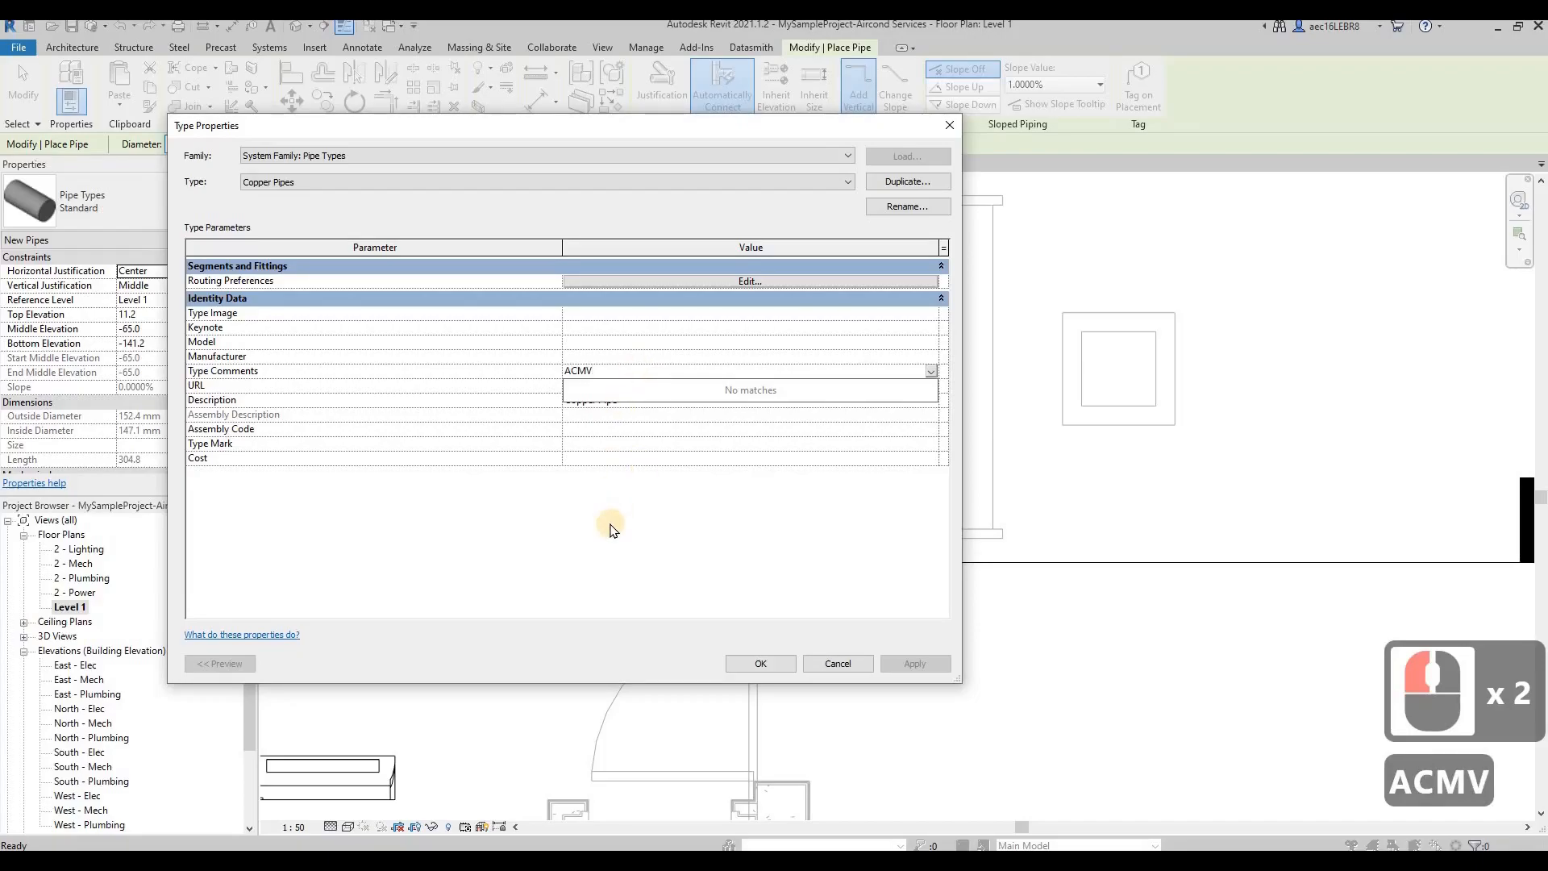
pyautogui.click(587, 393)
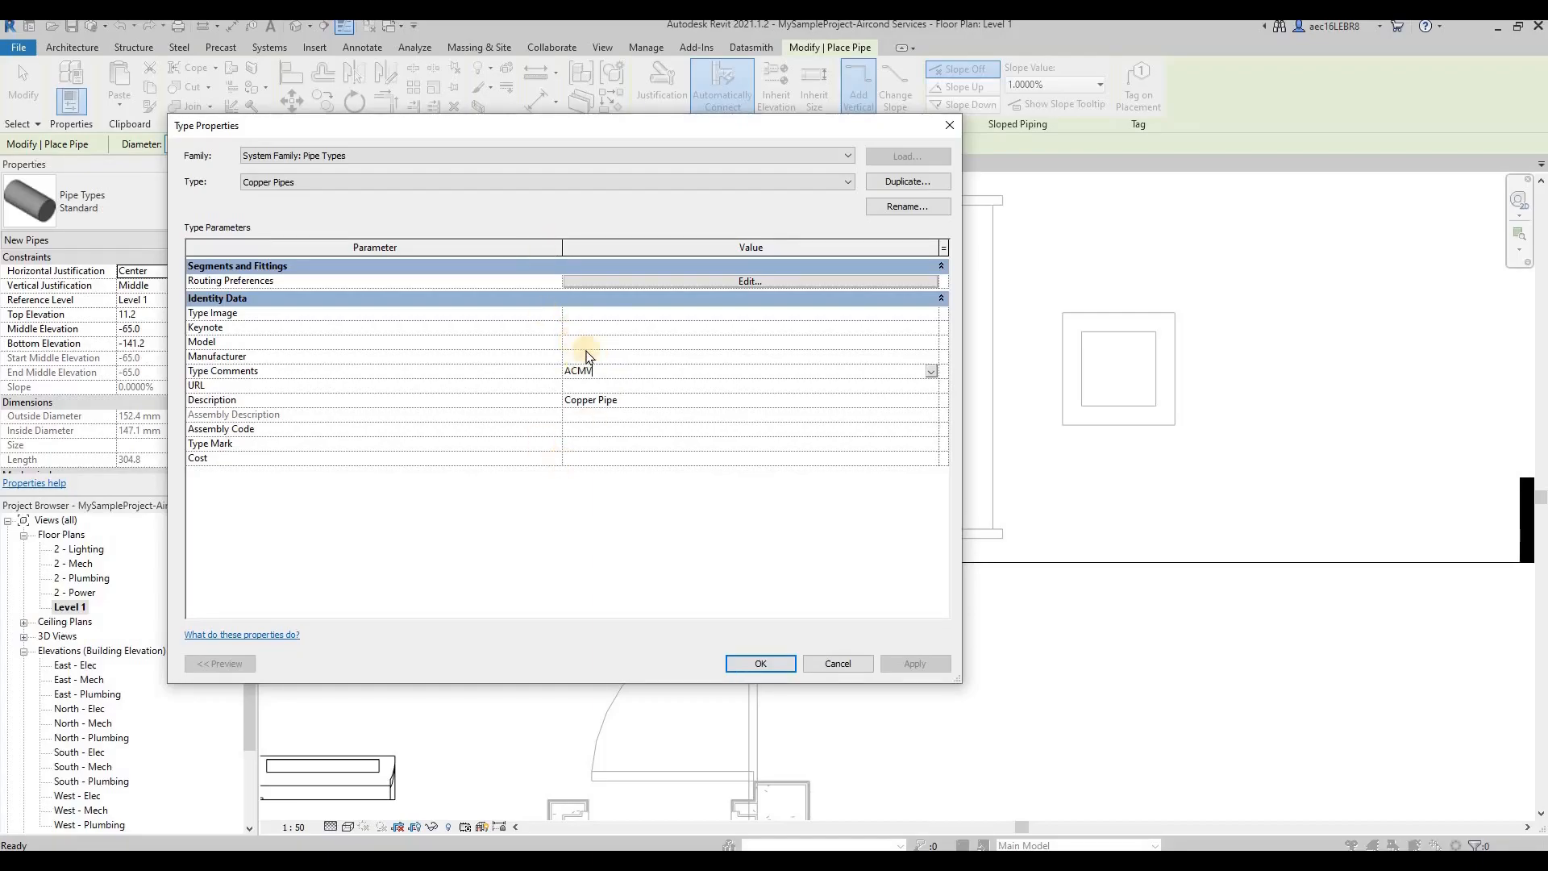
# Choose Copper - A as the pipe segment in the Copper Pipes routing preferences and check its size catalog
pyautogui.click(715, 287)
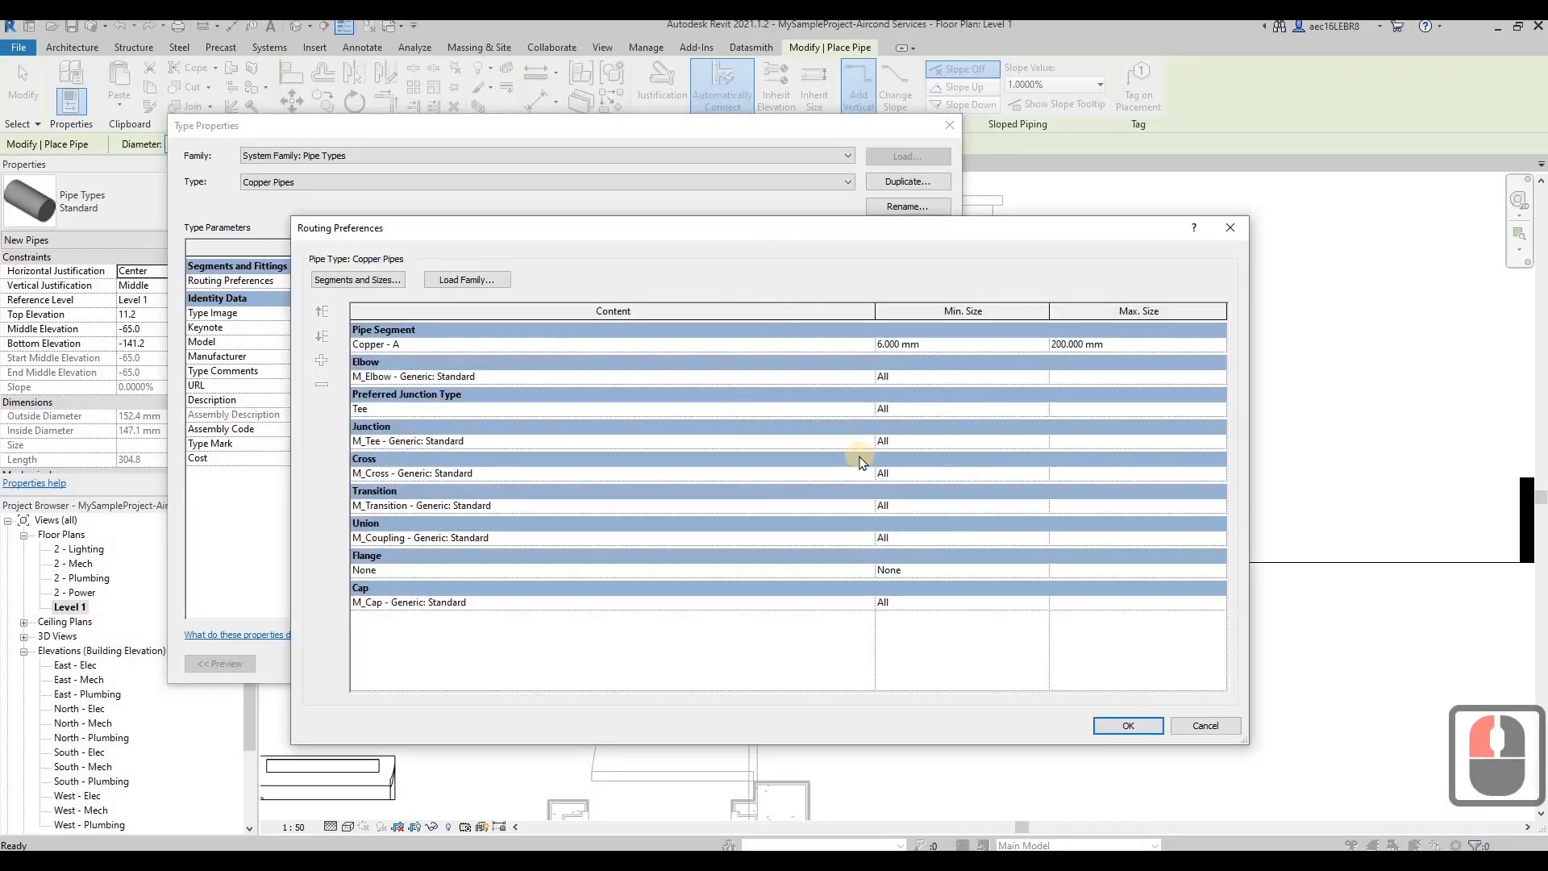
pyautogui.click(867, 347)
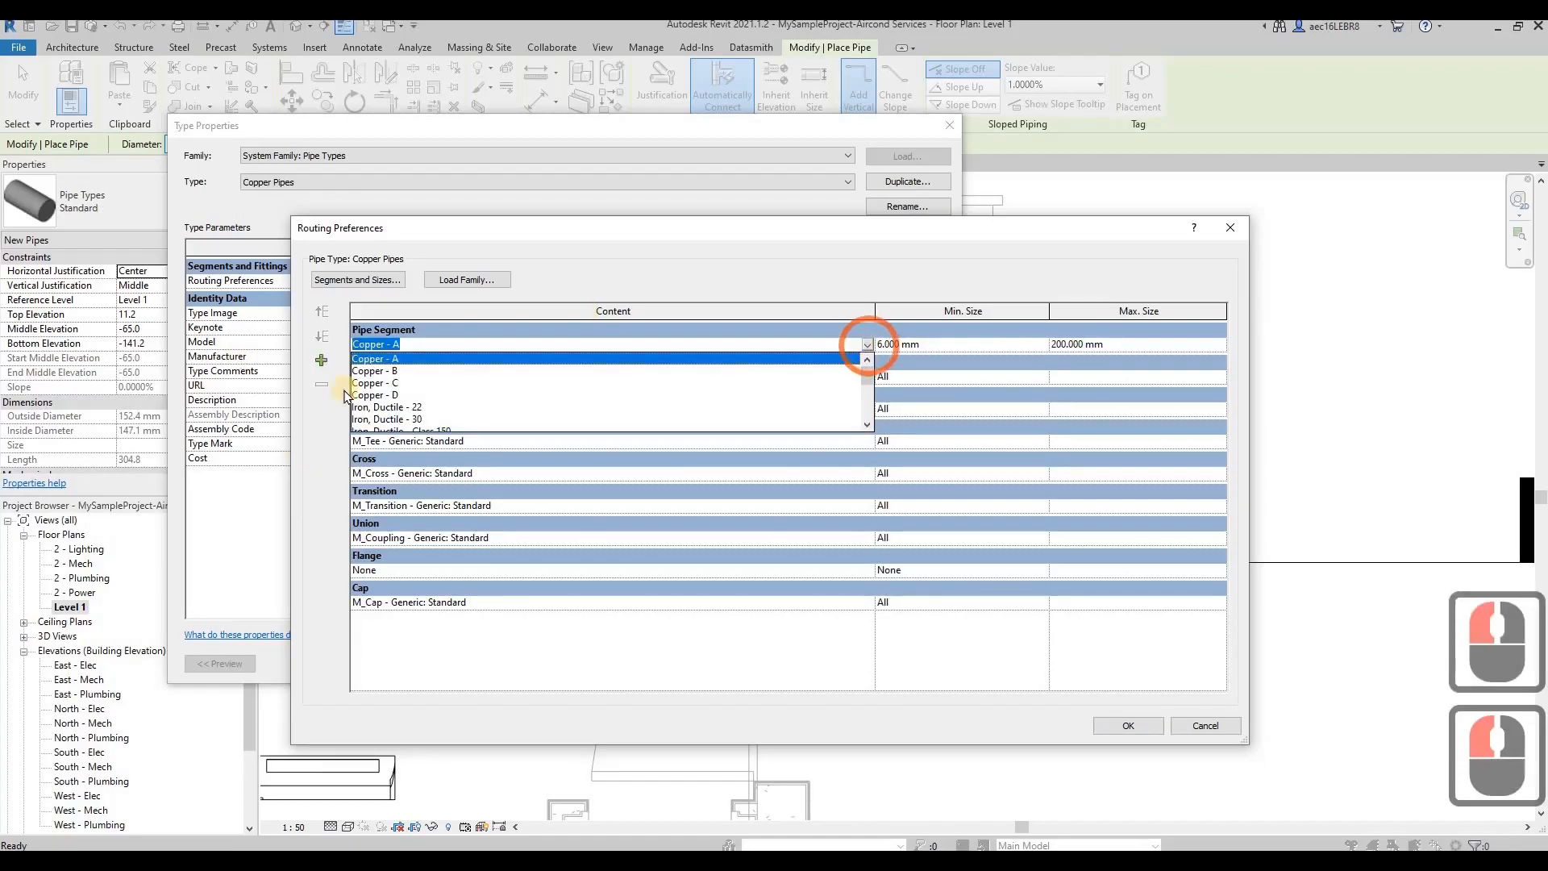
pyautogui.click(395, 358)
pyautogui.click(894, 343)
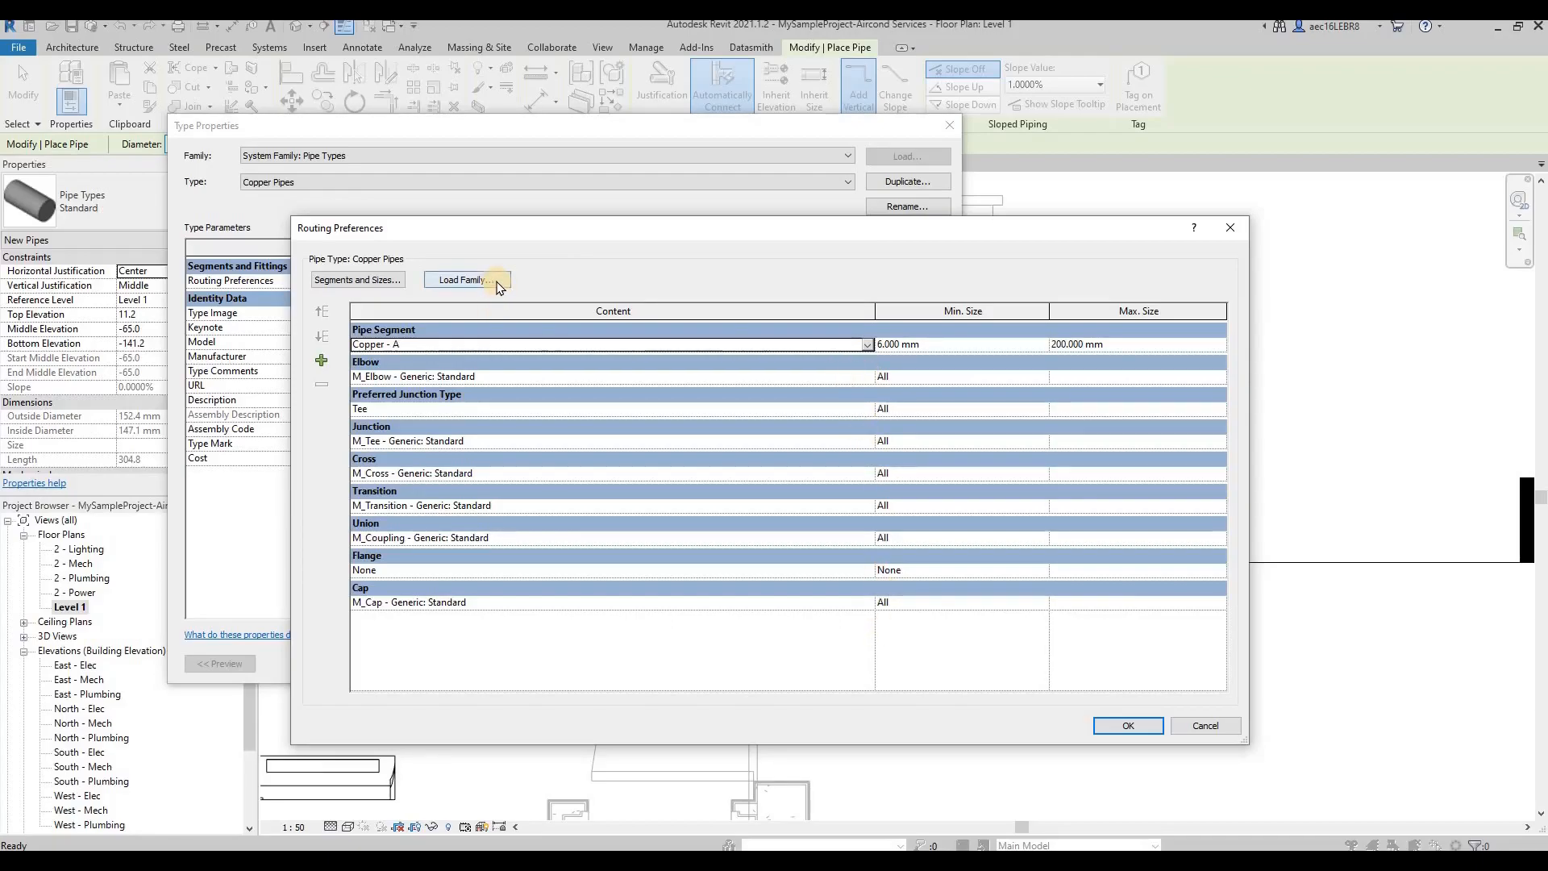
pyautogui.click(380, 281)
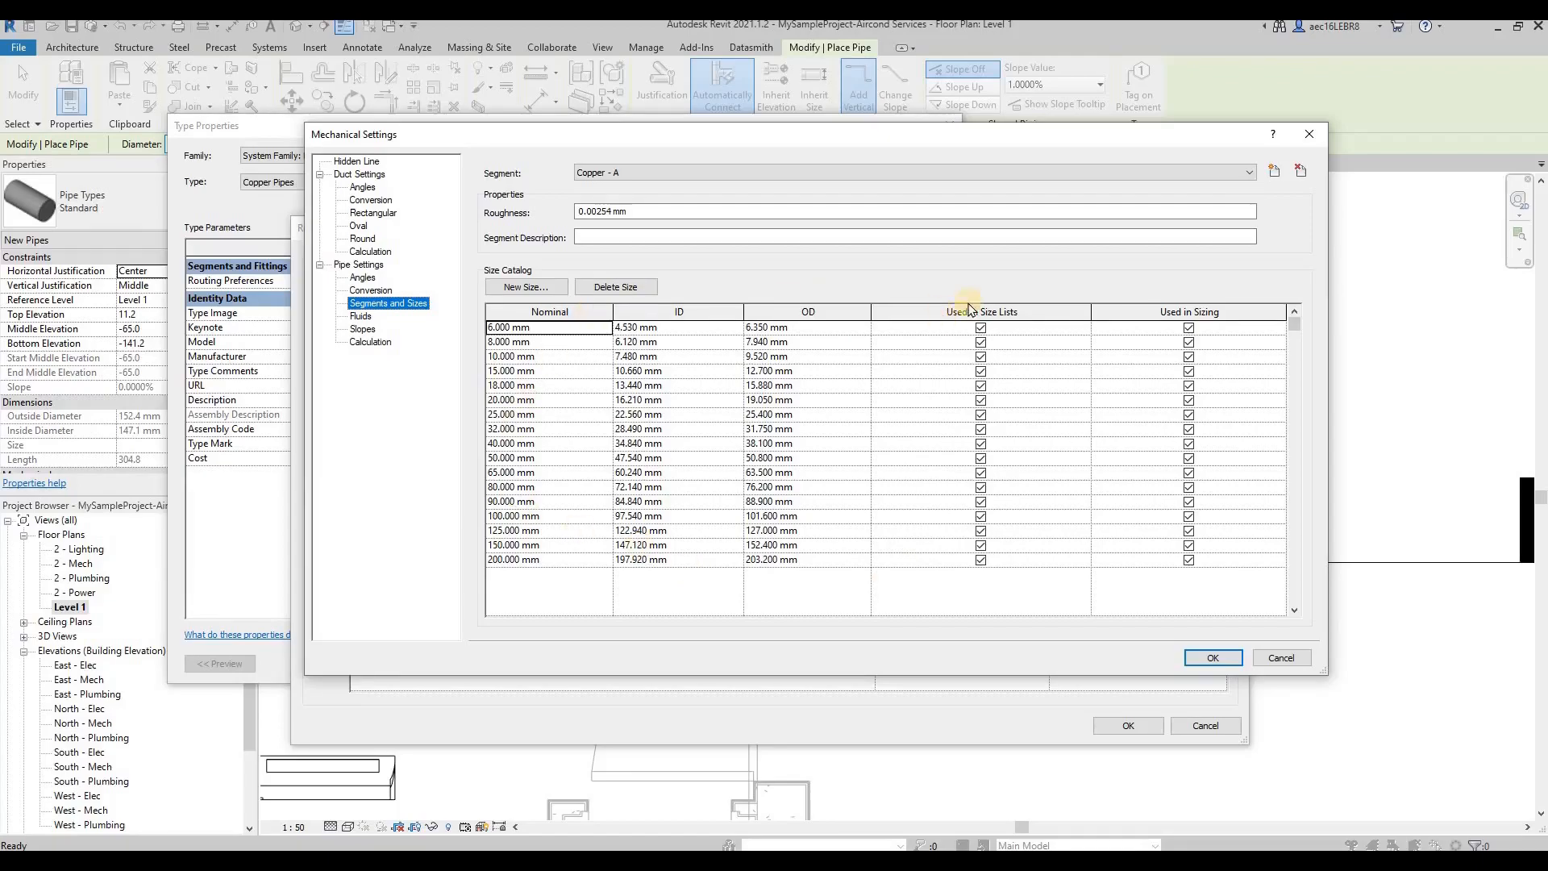
pyautogui.click(1309, 134)
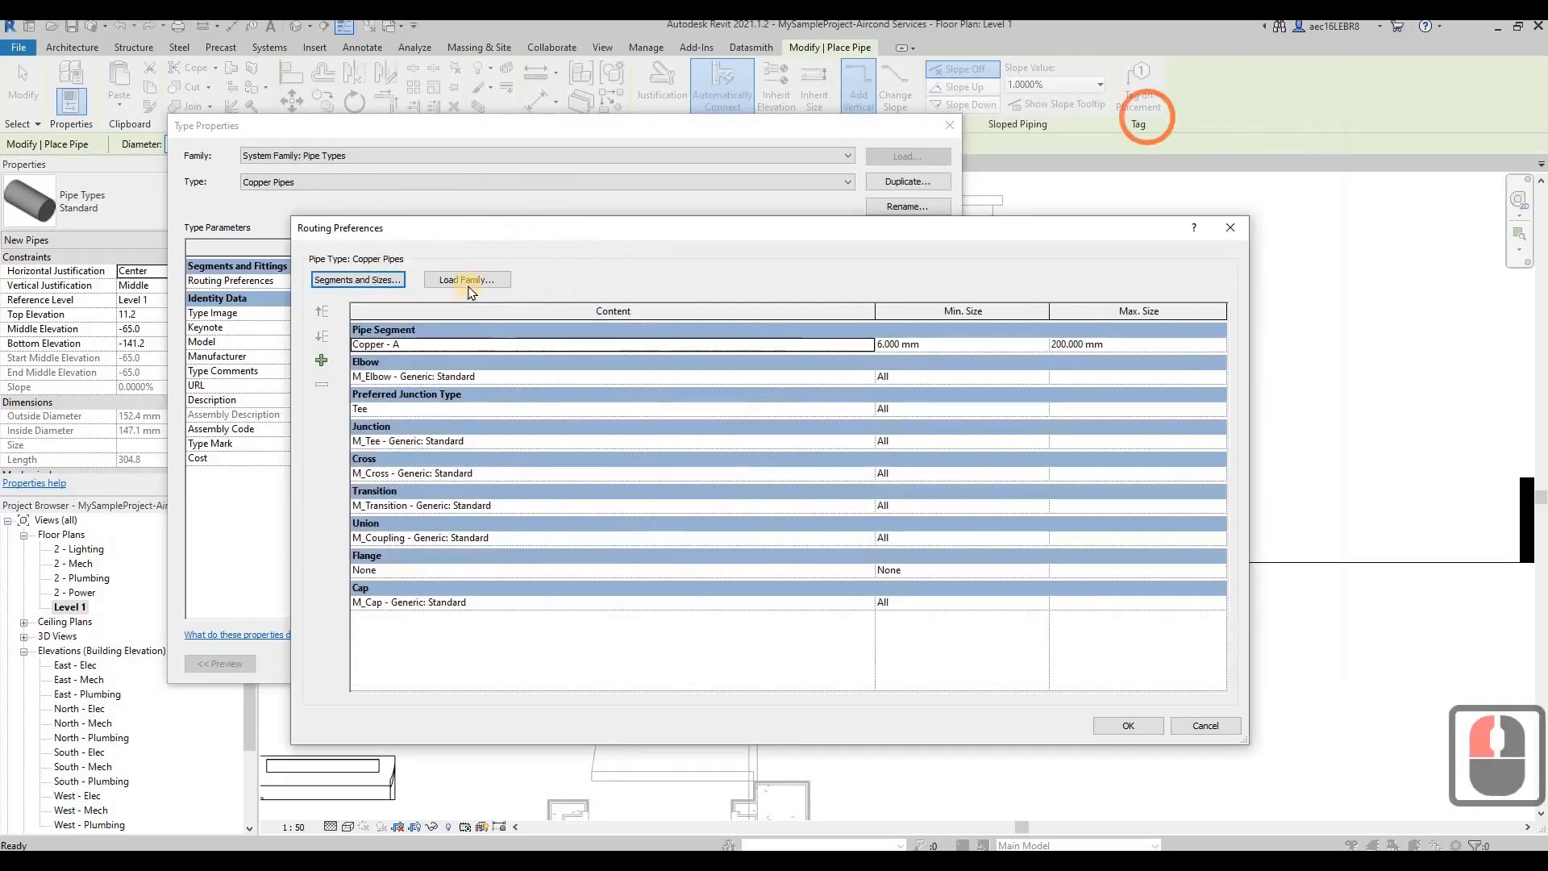
# Browse for families to load in the UK library's Pipe > Fittings > BS EN 1254 Copper > Brazed folder
pyautogui.click(467, 281)
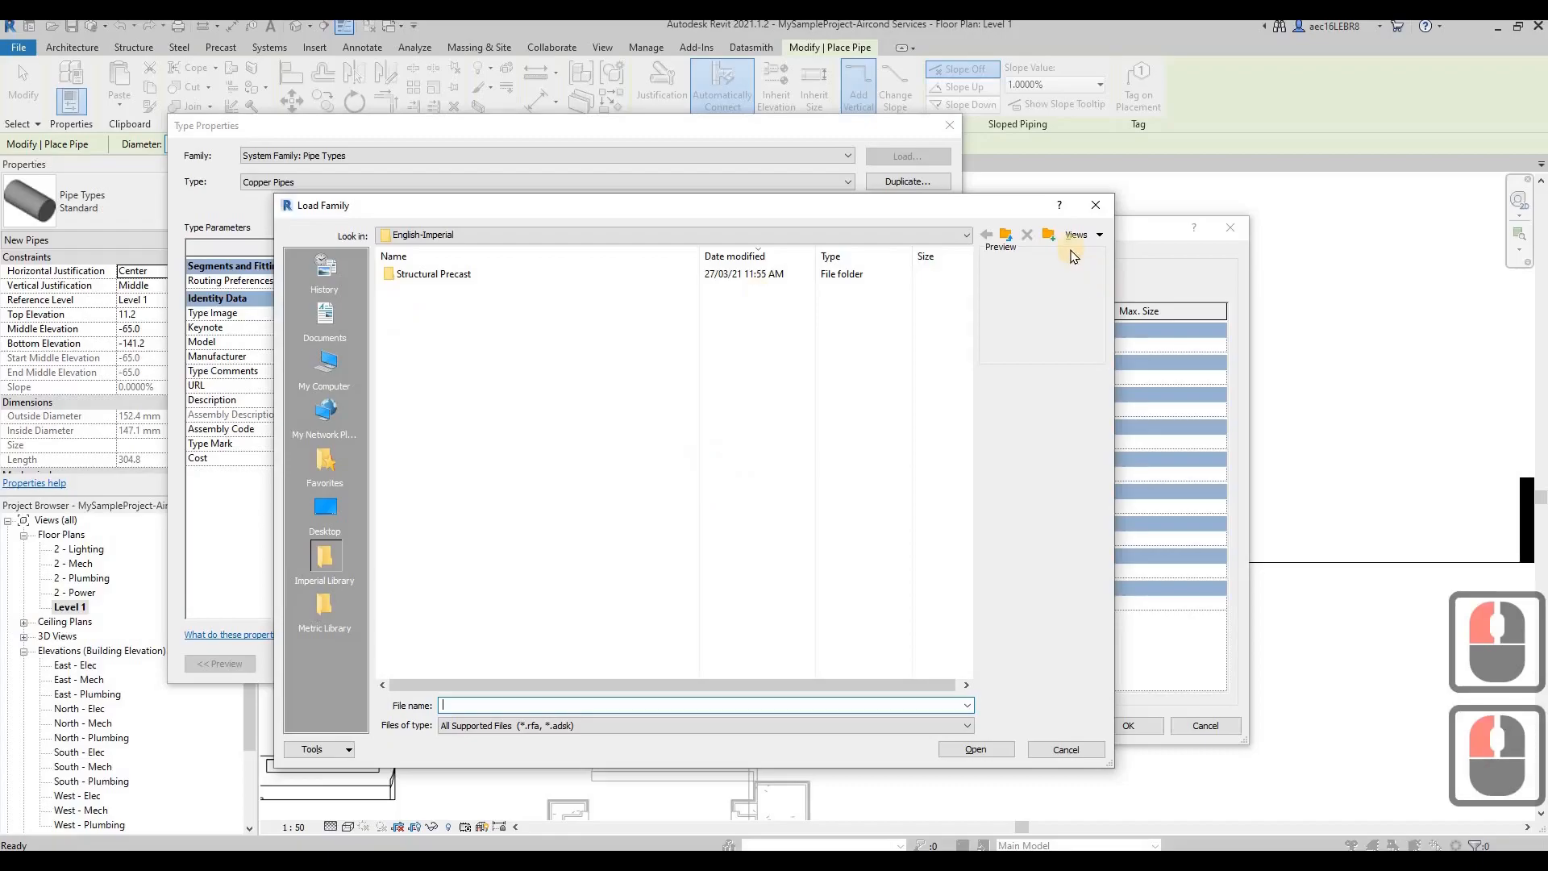
pyautogui.click(1006, 234)
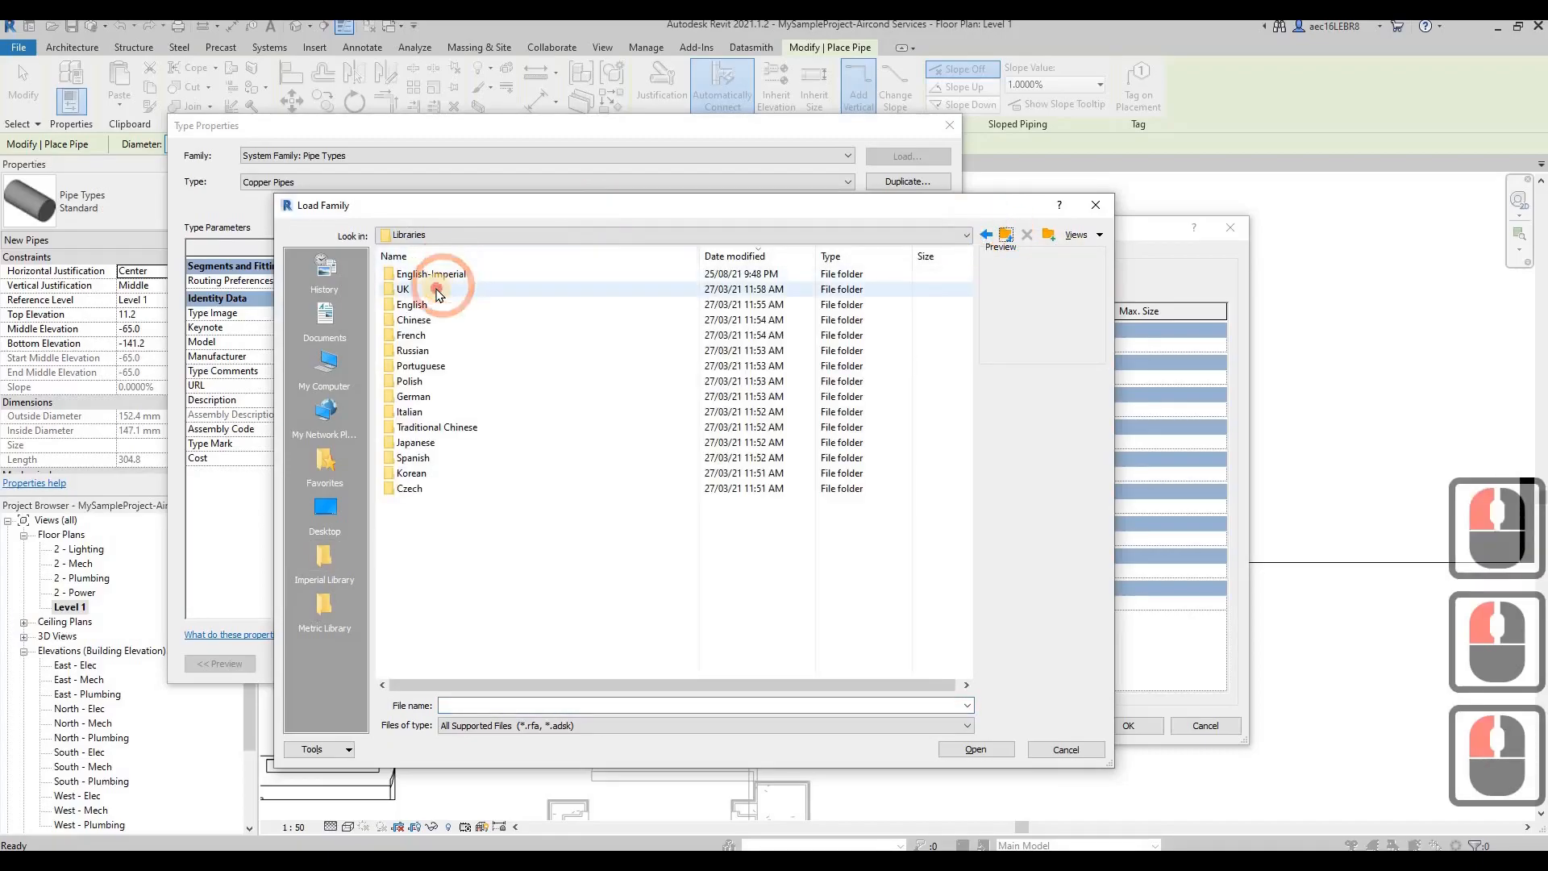
pyautogui.doubleClick(432, 292)
pyautogui.scroll(-3, 438, 315)
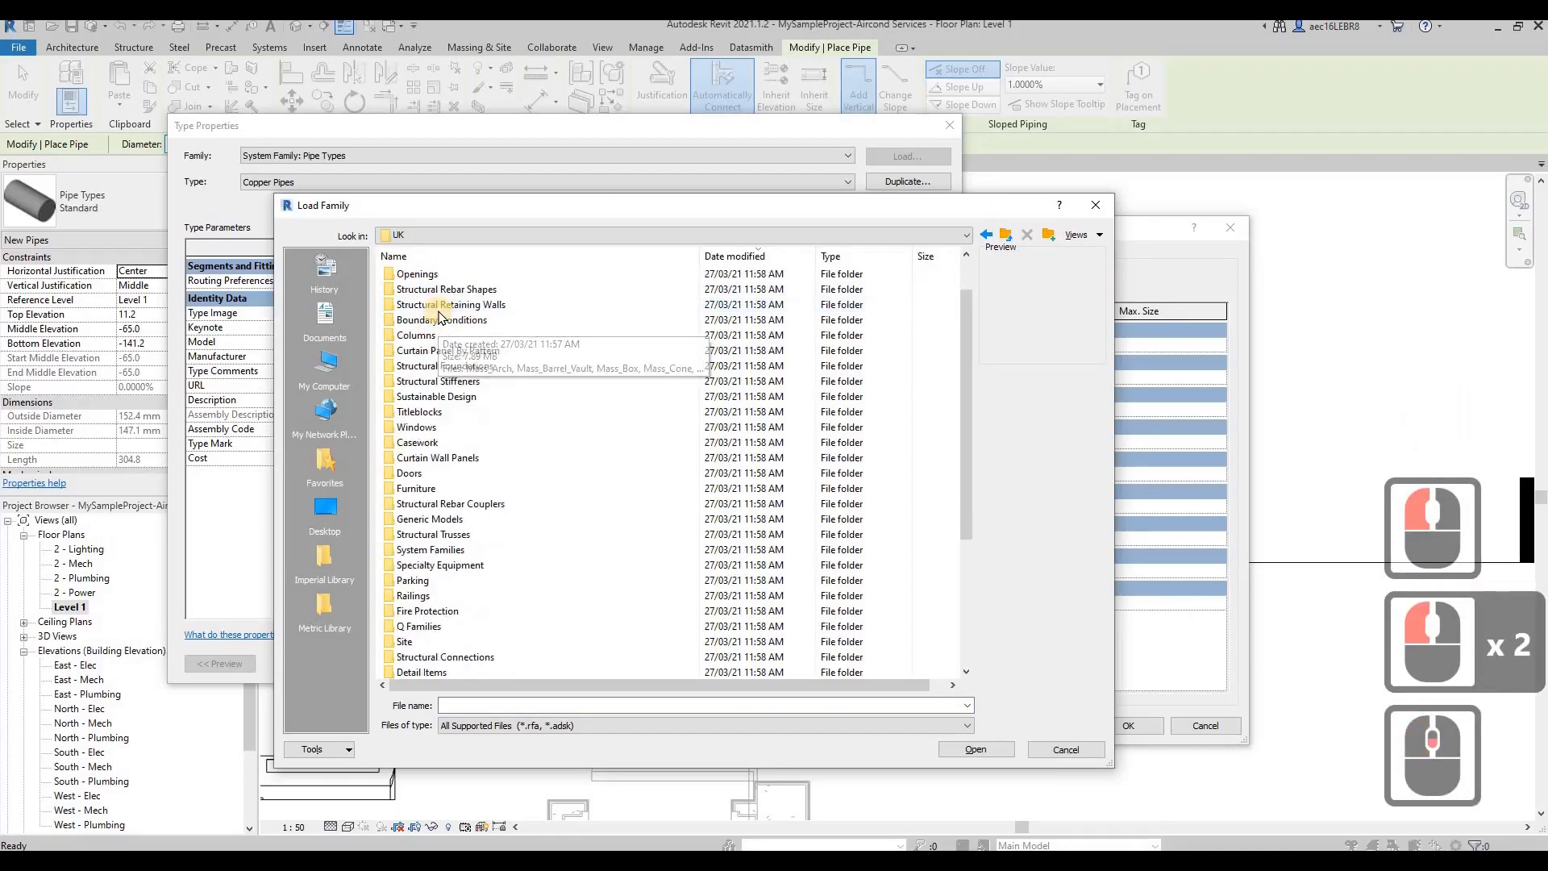
pyautogui.scroll(-2, 446, 601)
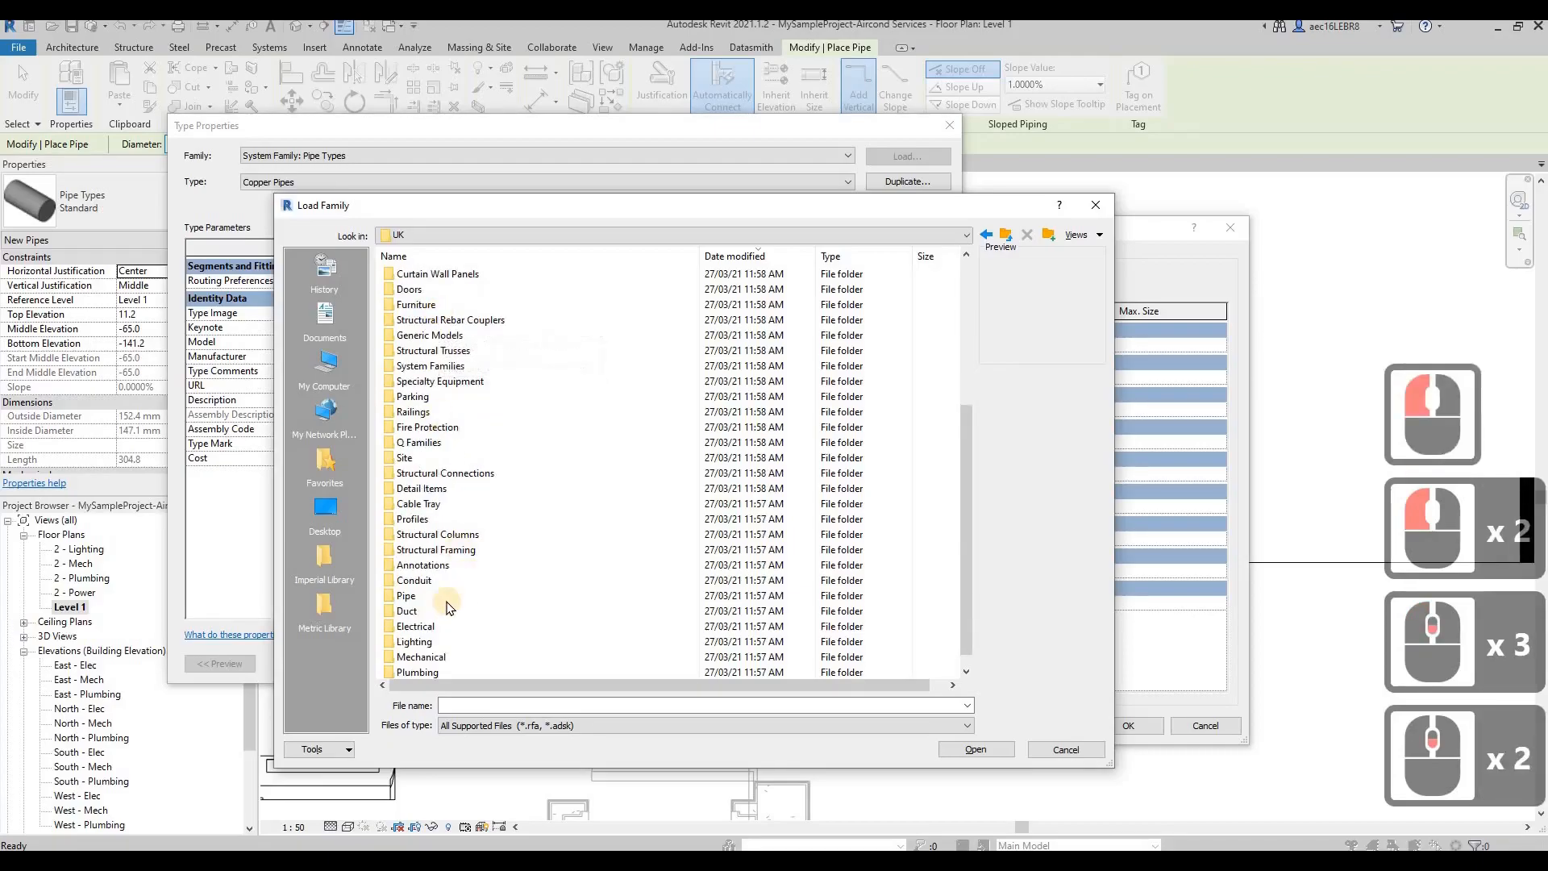
pyautogui.doubleClick(445, 599)
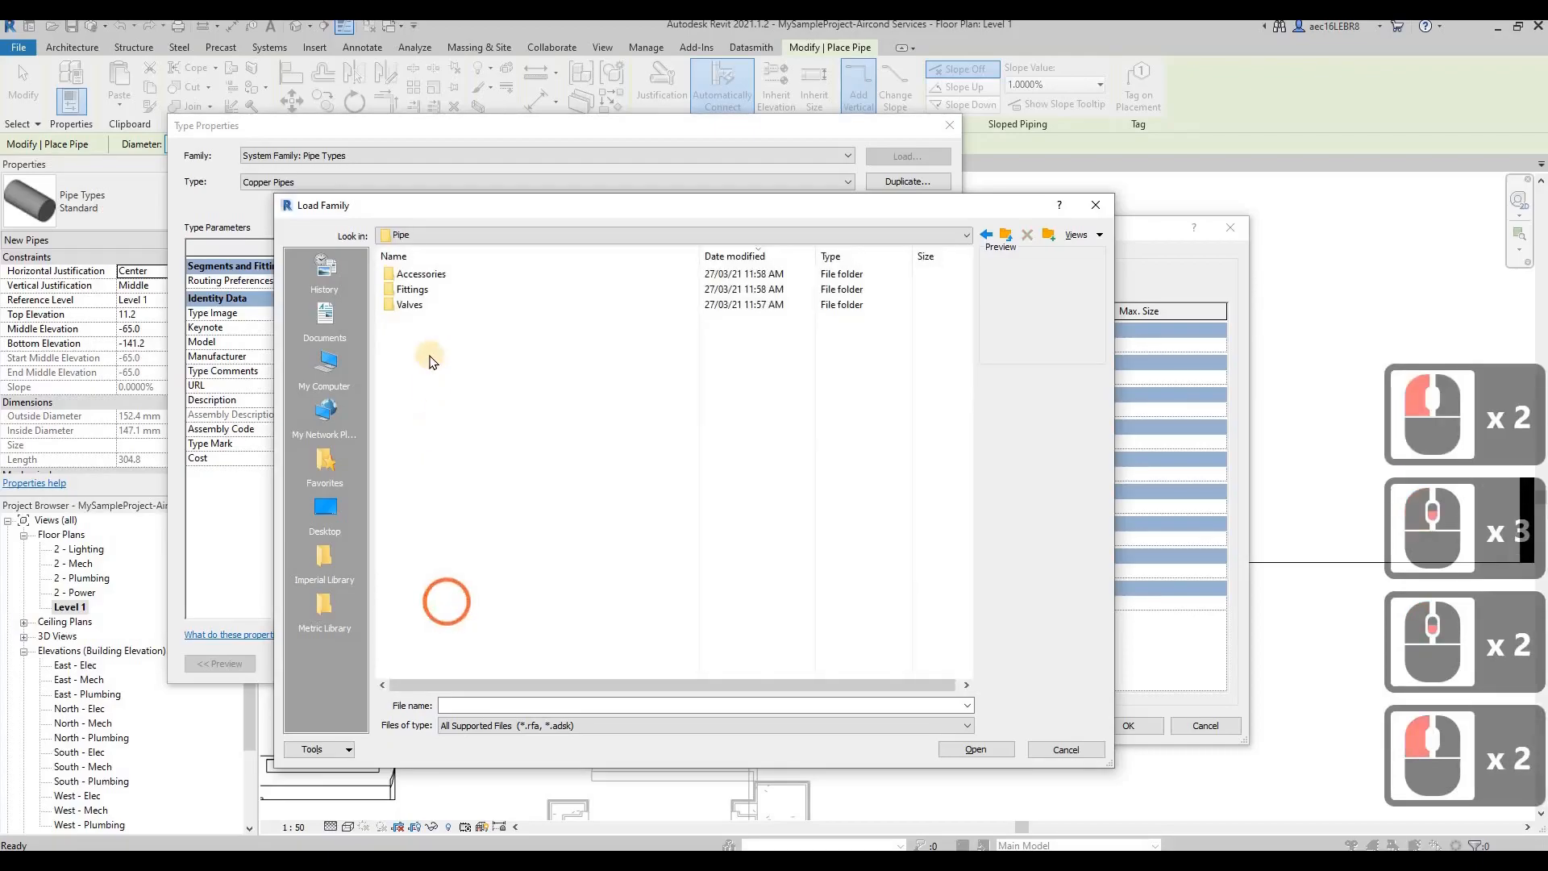
pyautogui.doubleClick(415, 289)
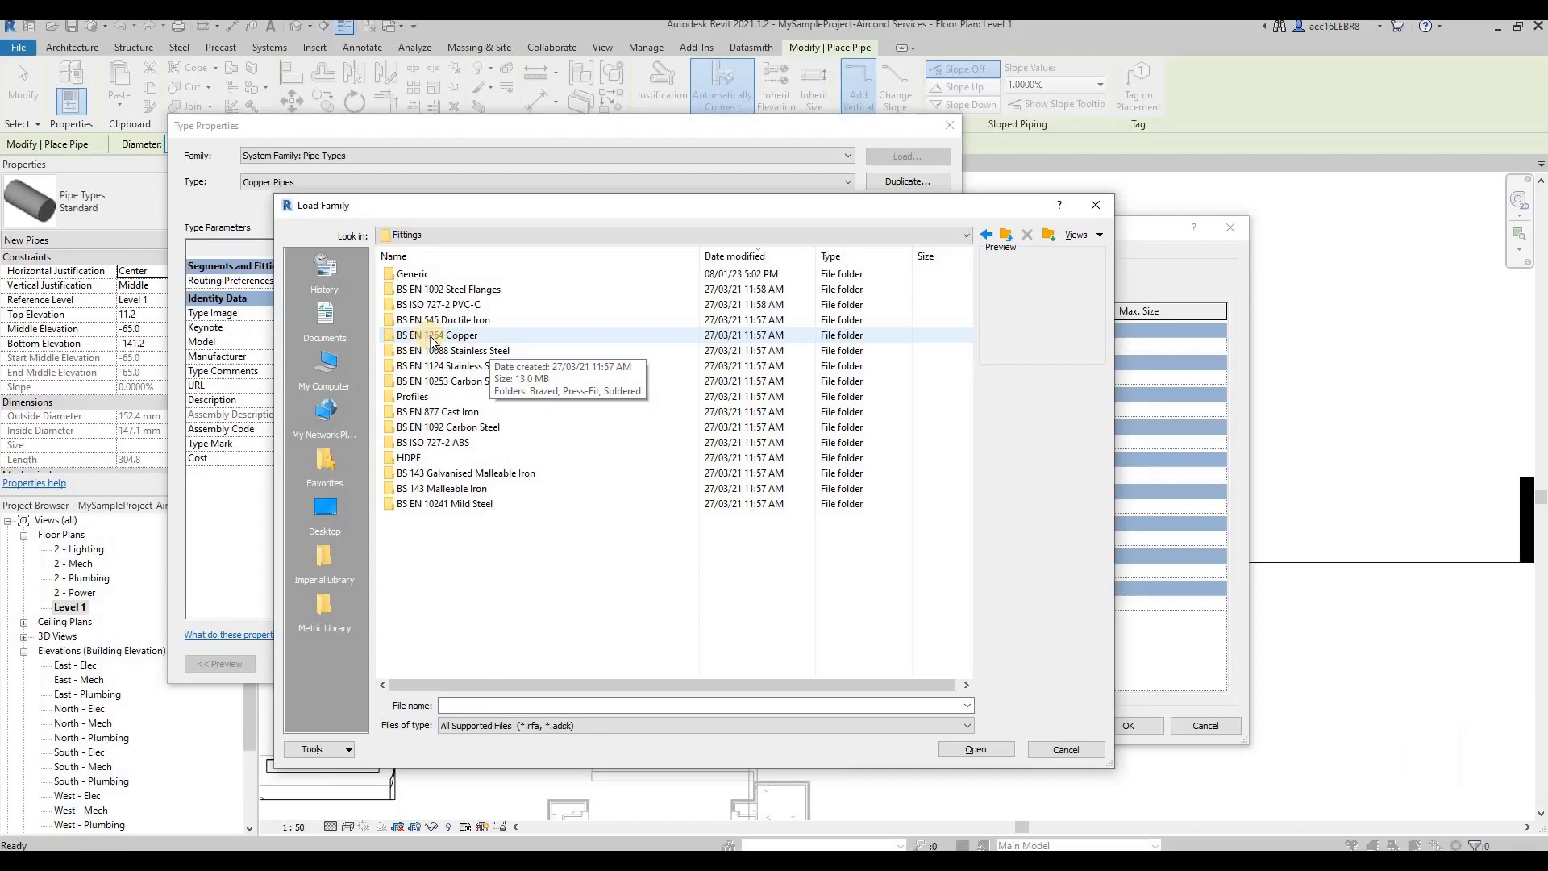
pyautogui.doubleClick(492, 340)
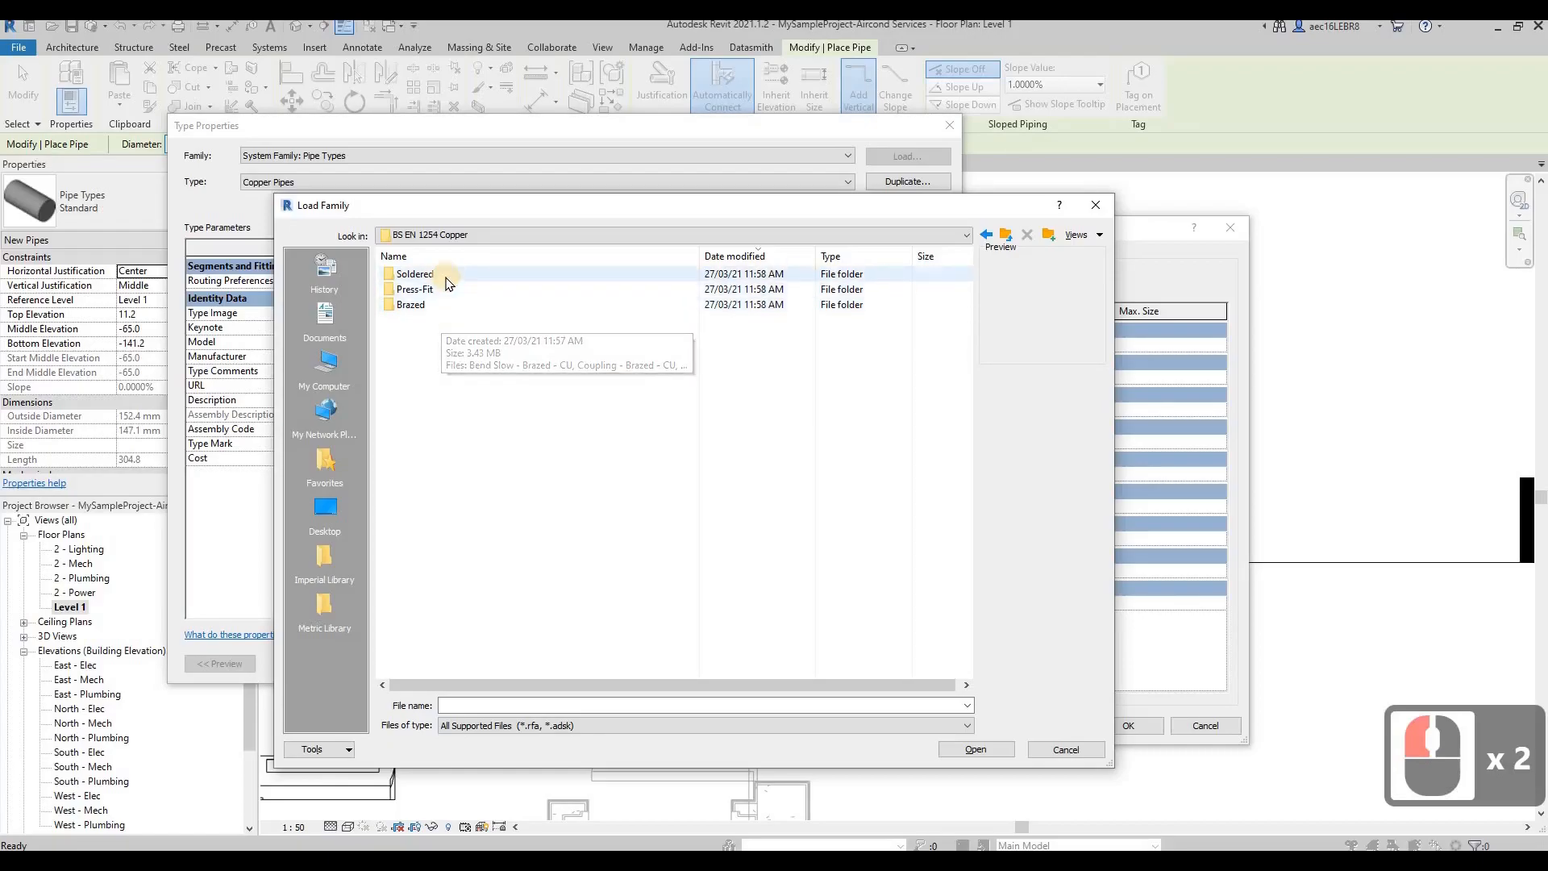
pyautogui.doubleClick(441, 305)
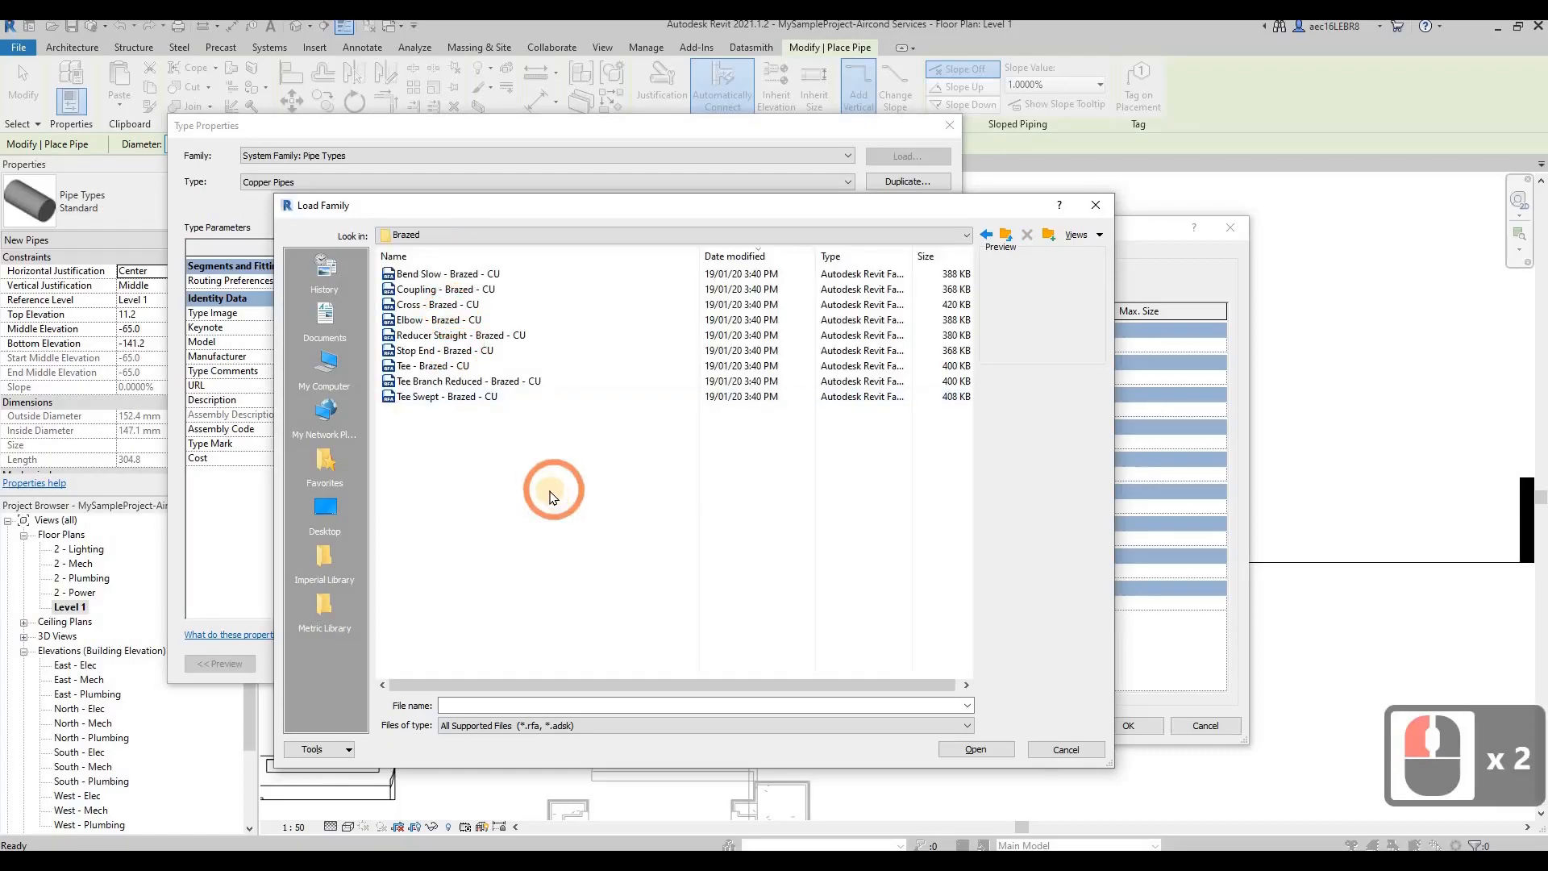
# Try to load all the brazed copper fitting families at once
pyautogui.moveTo(548, 490); pyautogui.dragTo(416, 280)
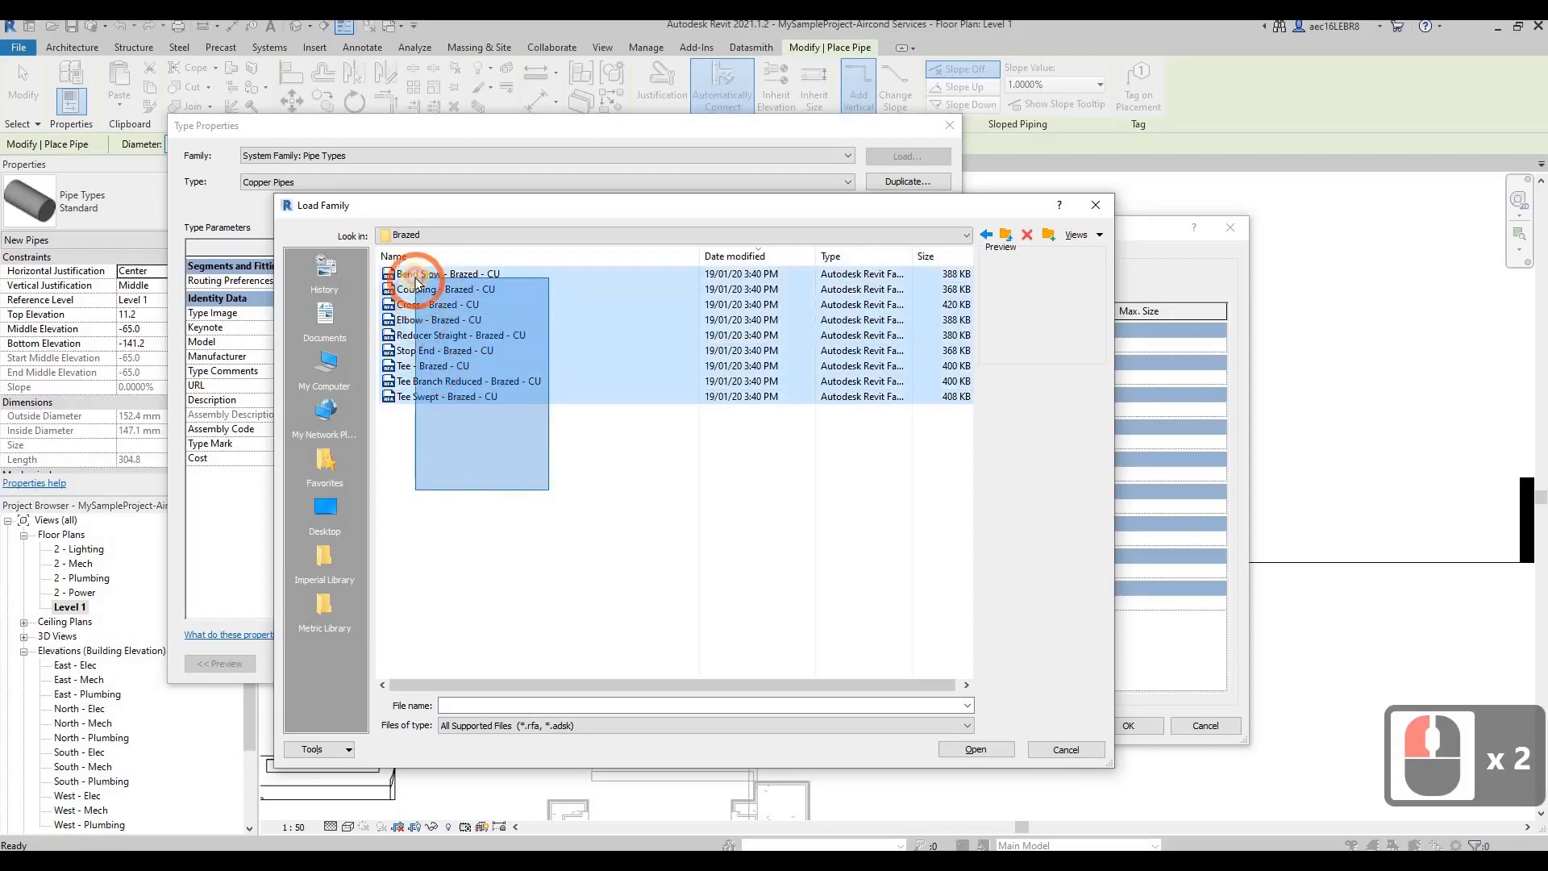
pyautogui.click(973, 750)
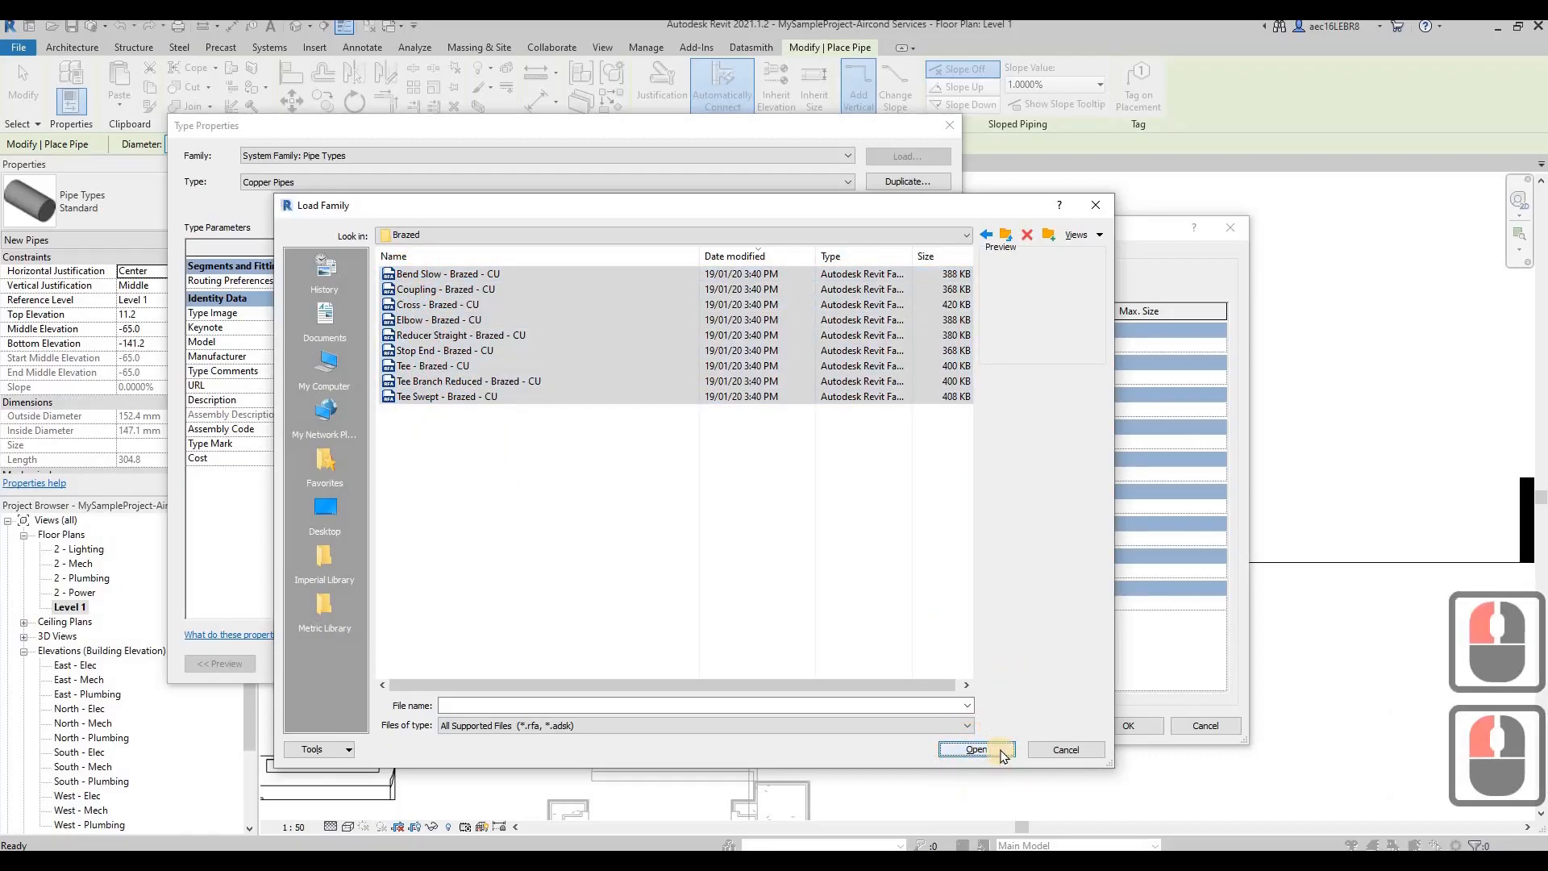
pyautogui.click(993, 747)
pyautogui.click(554, 469)
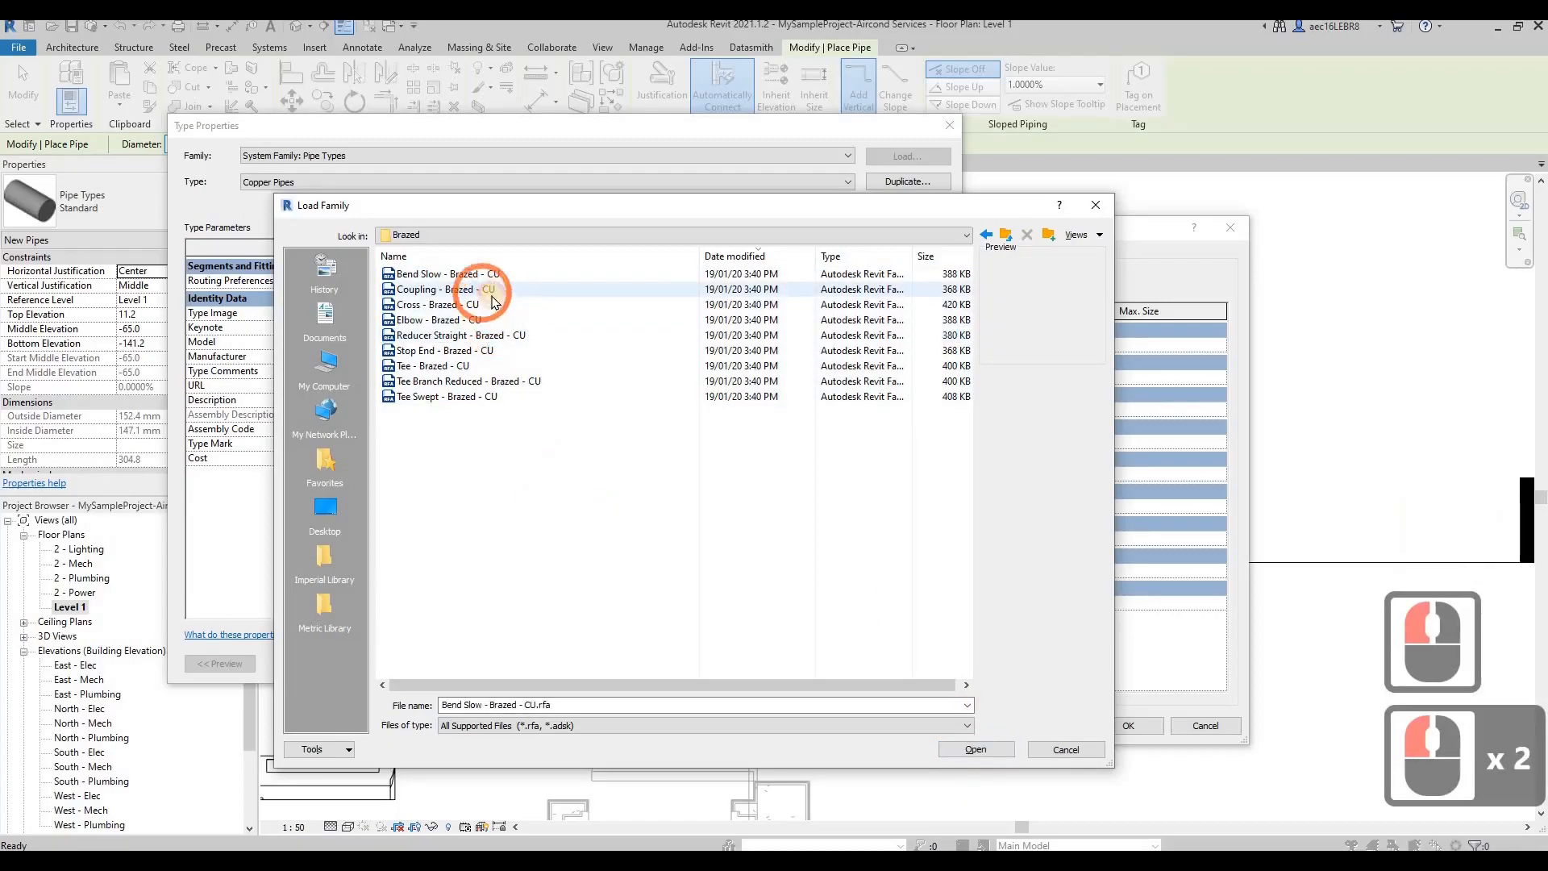
# Load the Bend Slow - Brazed - CU, Coupling - Brazed - CU and Cross - Brazed - CU families
pyautogui.click(492, 280)
pyautogui.keyDown('ctrl'); pyautogui.click(482, 290); pyautogui.keyUp('ctrl')
pyautogui.keyDown('ctrl'); pyautogui.click(483, 305); pyautogui.keyUp('ctrl')
pyautogui.click(976, 749)
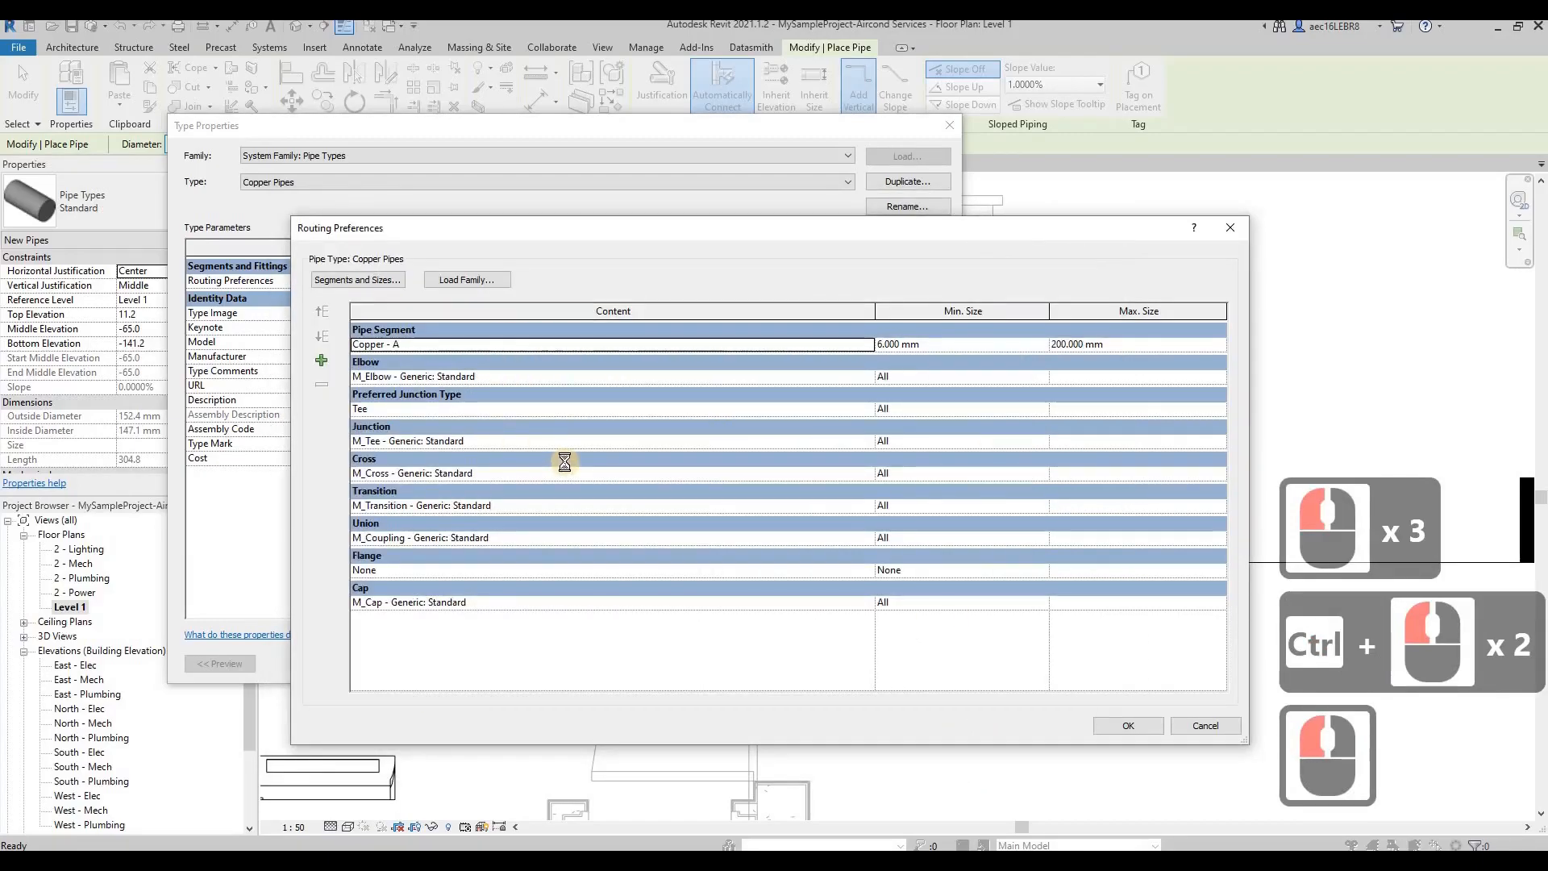
# Check the elbow fitting choices in the Copper Pipes routing preferences, then accept the routing preferences and type properties
pyautogui.click(865, 376)
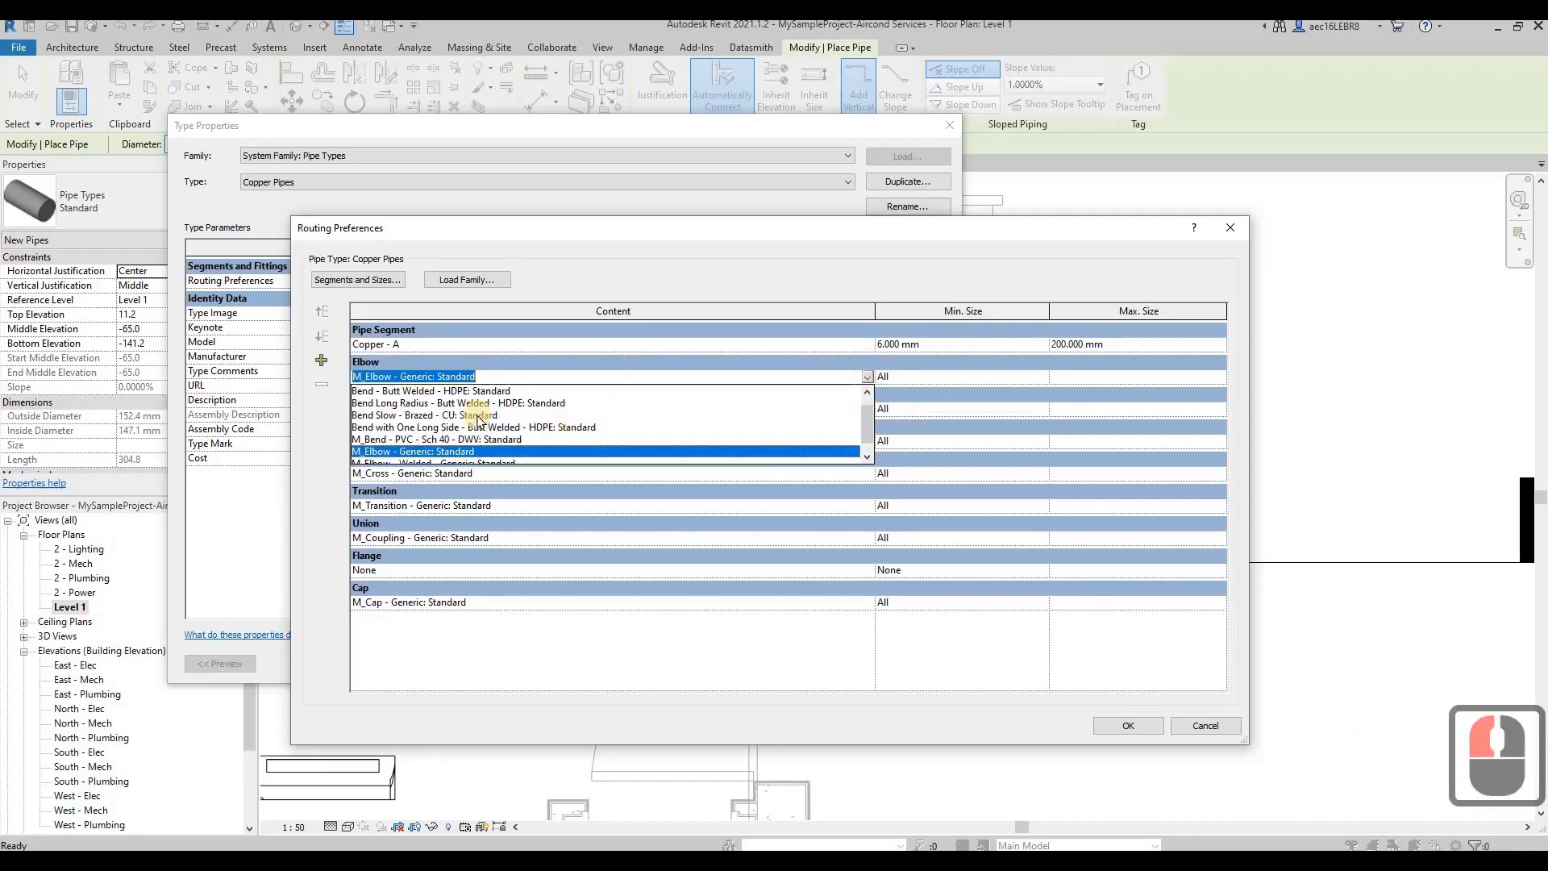
pyautogui.scroll(-2, 545, 421)
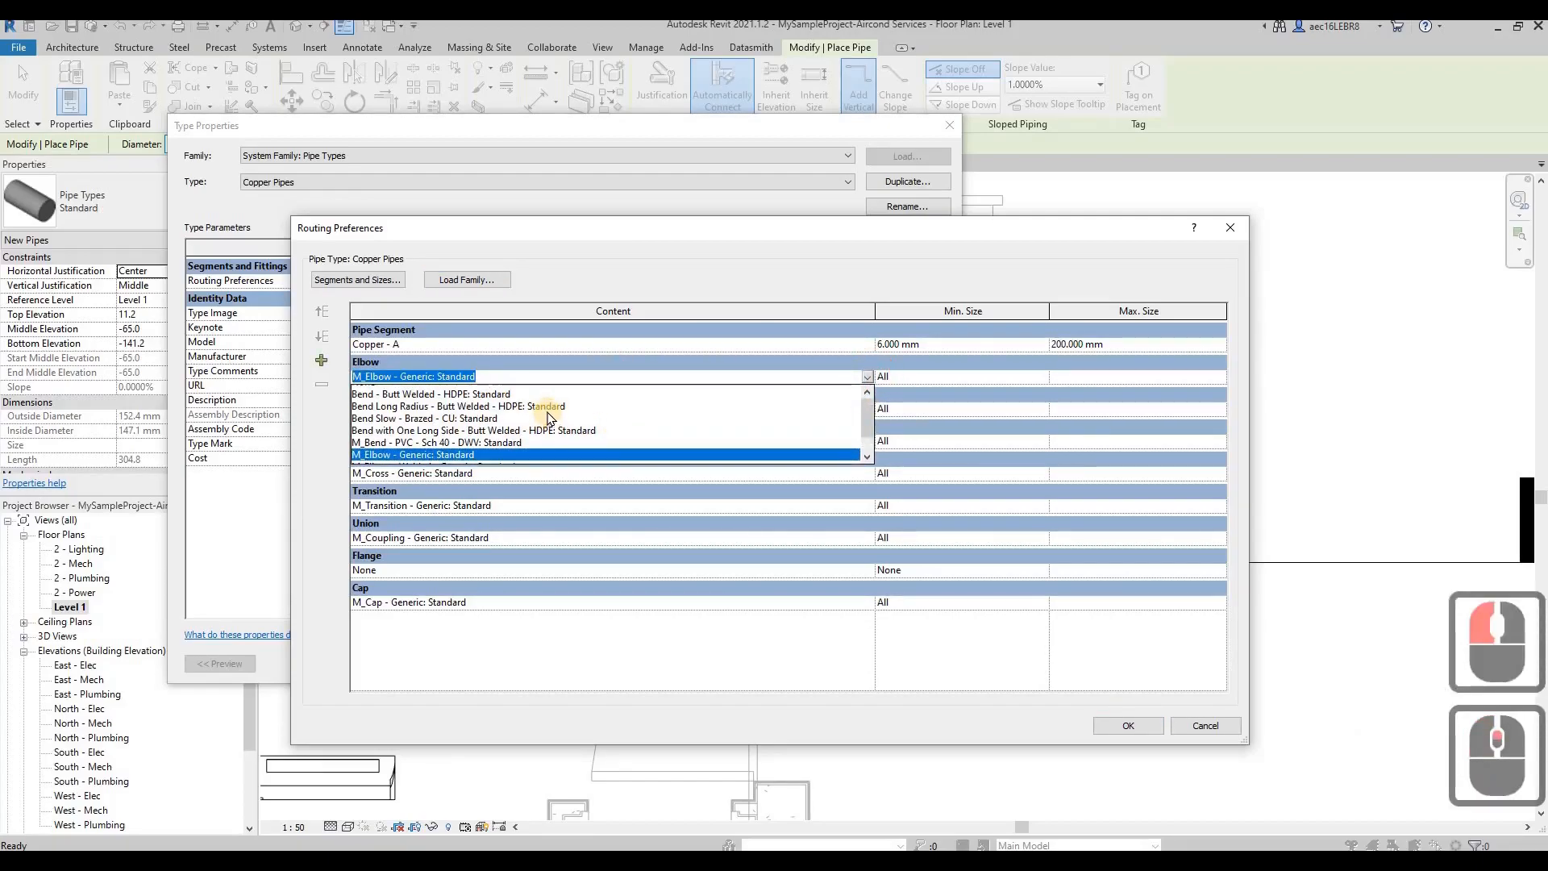
pyautogui.scroll(-2, 442, 455)
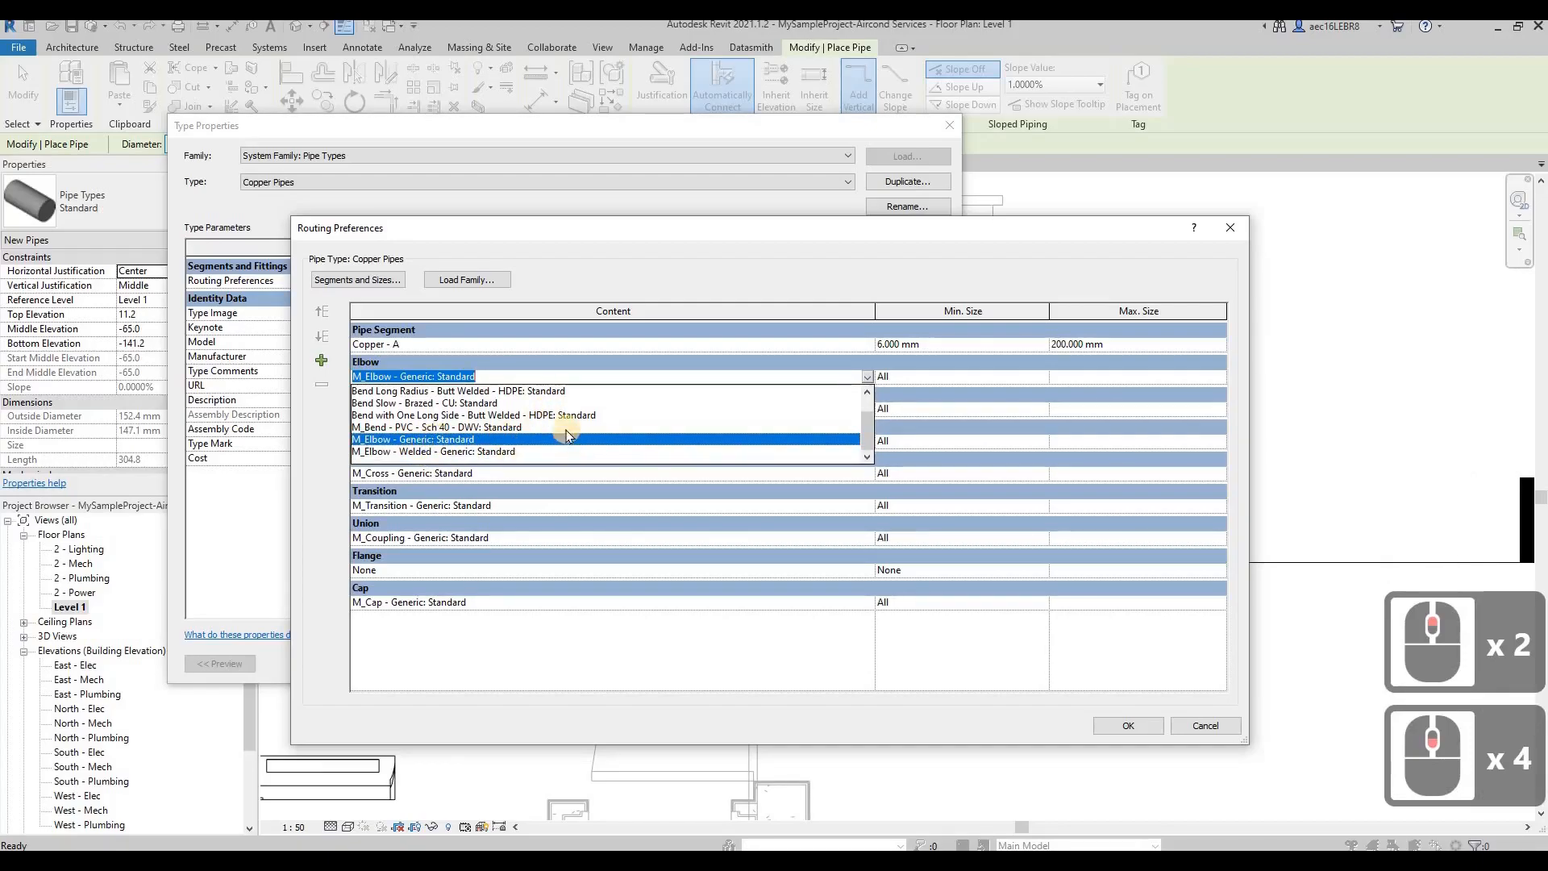
pyautogui.scroll(2, 512, 438)
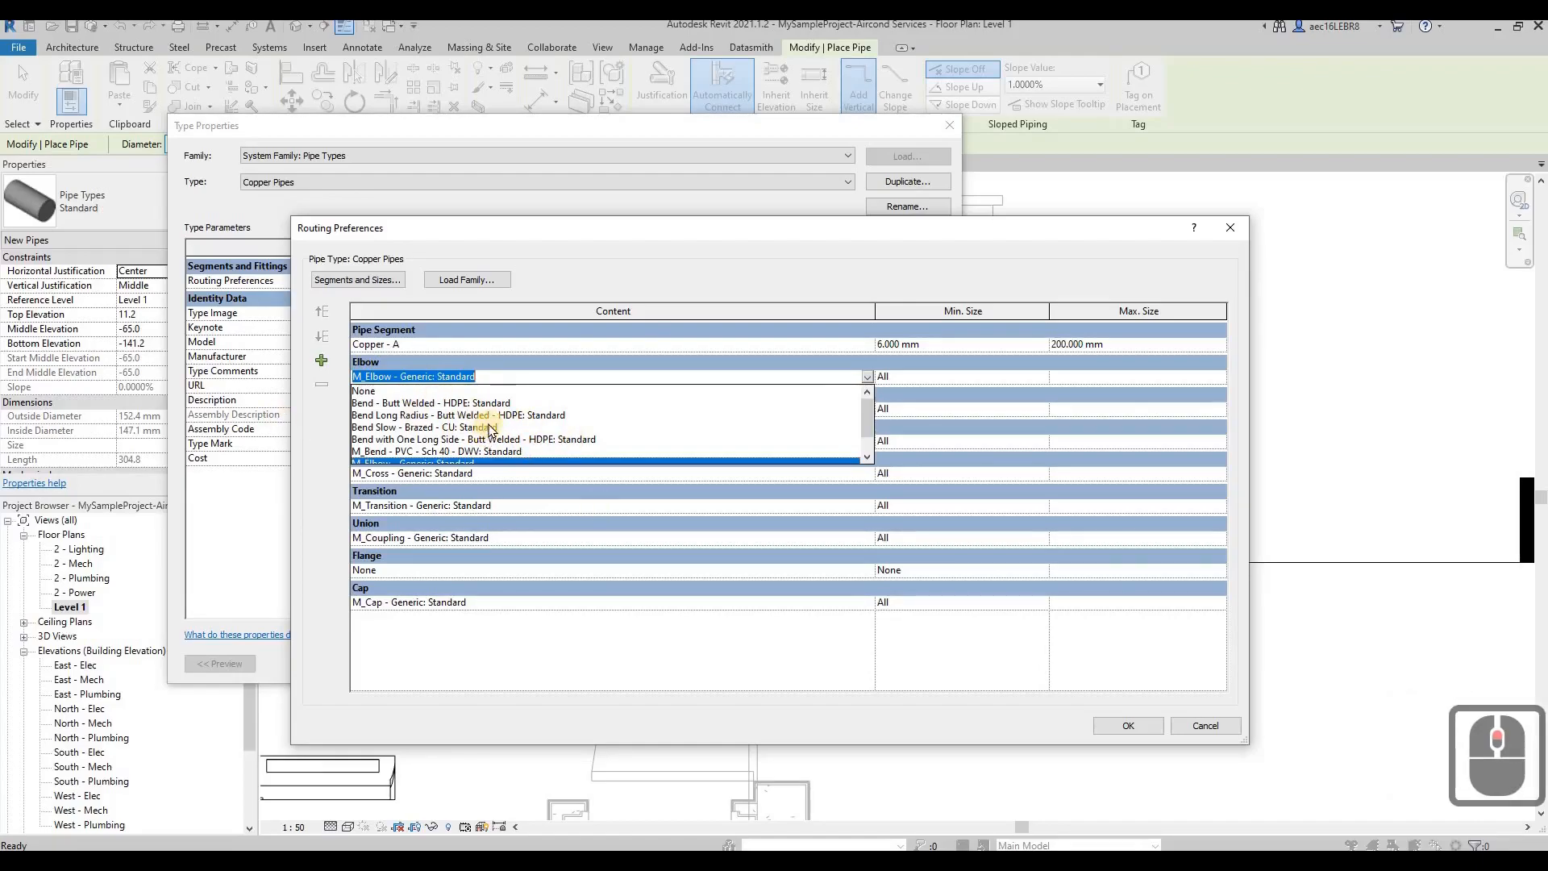
pyautogui.click(676, 653)
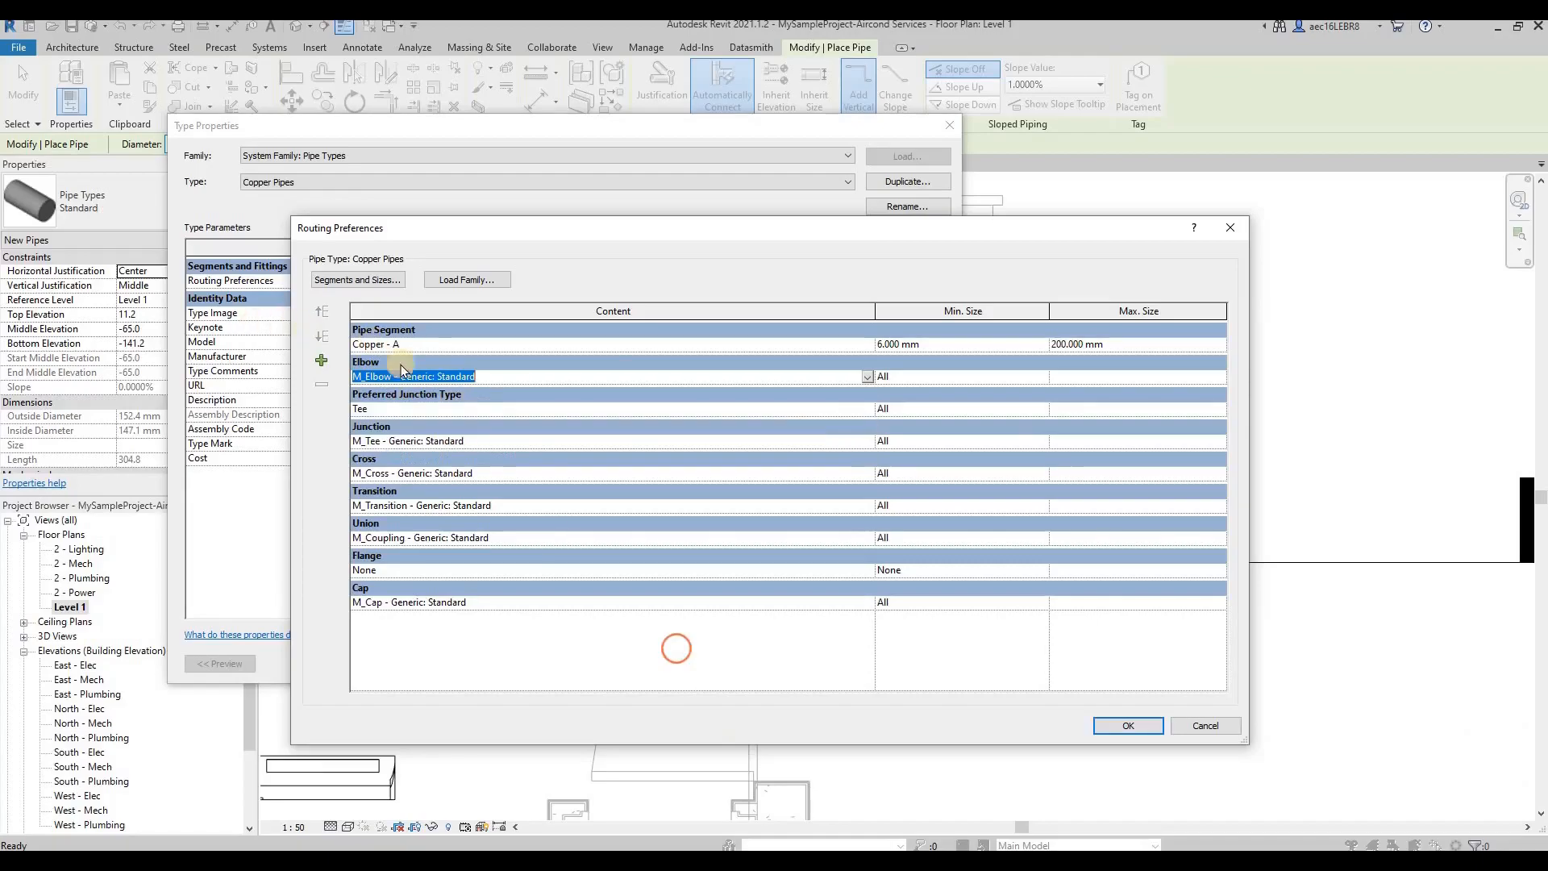
pyautogui.click(1129, 725)
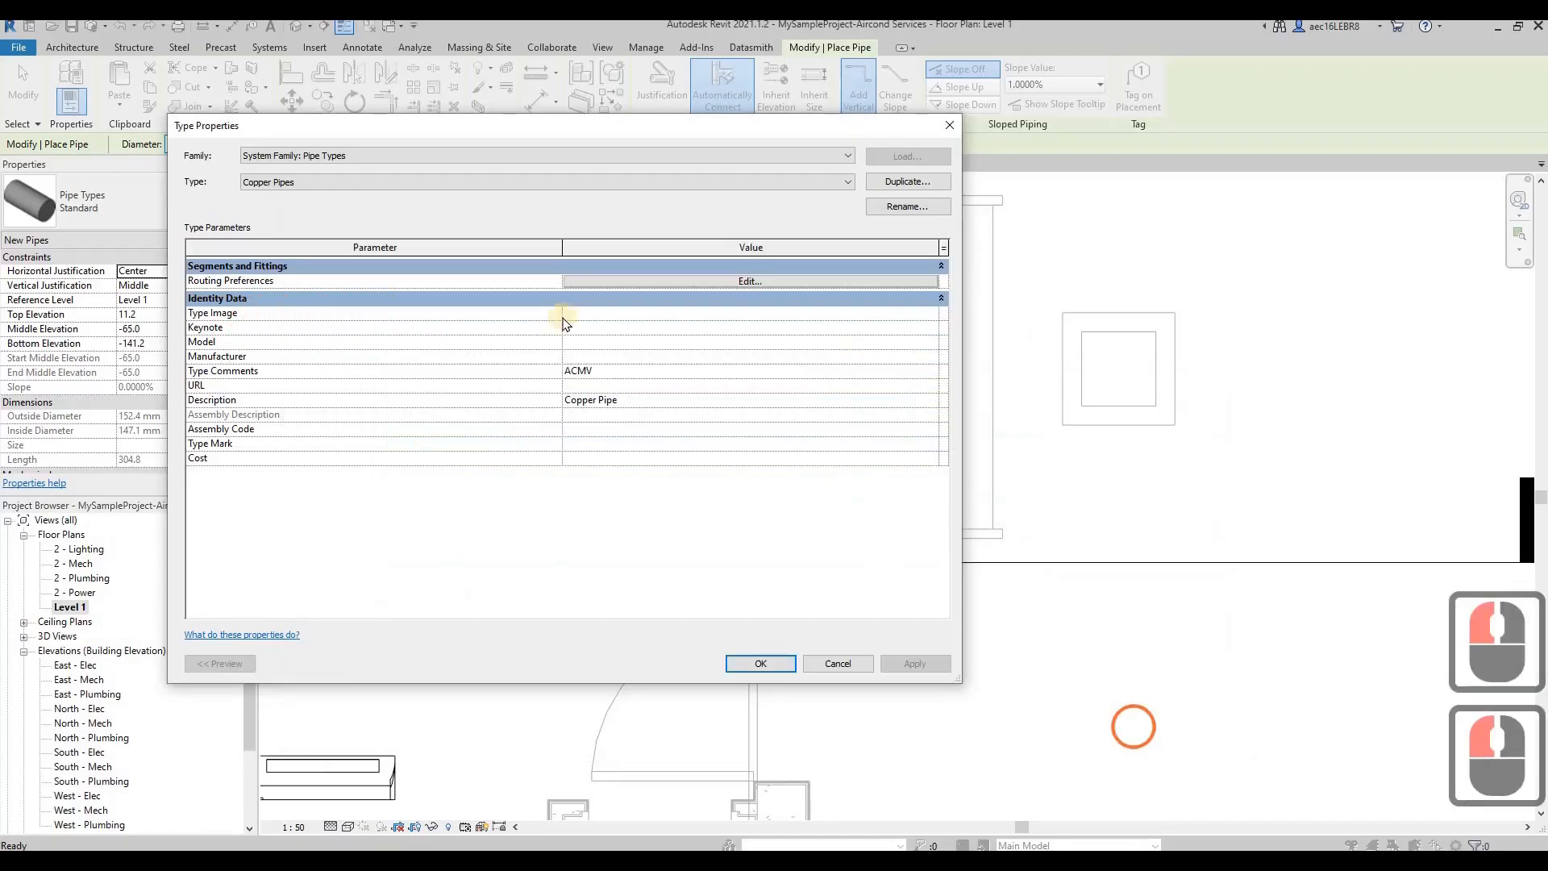
pyautogui.click(759, 662)
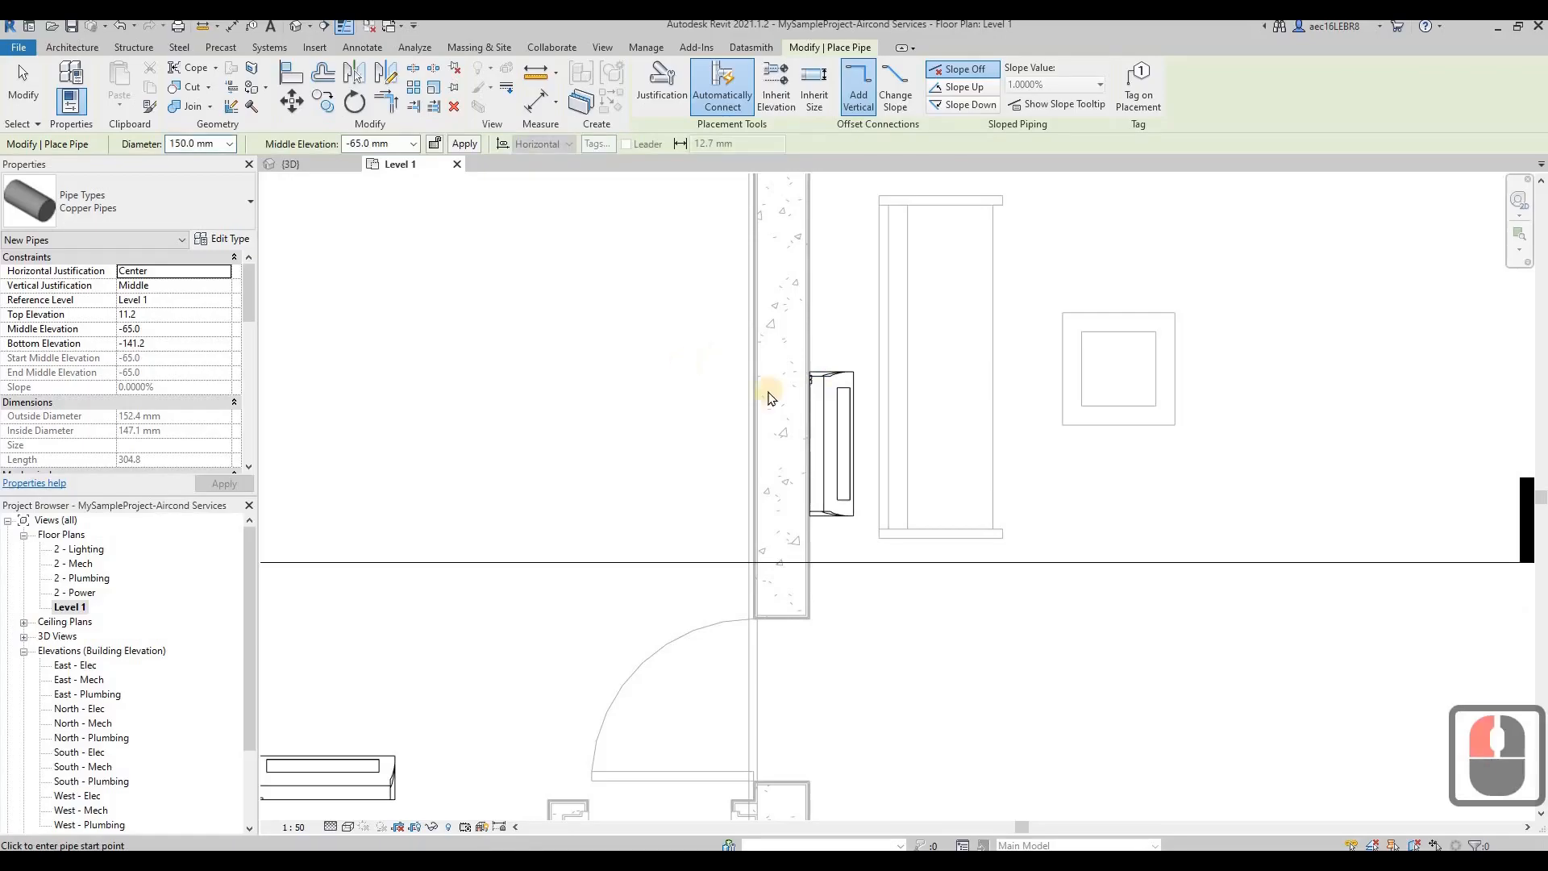
# Start a pipe of type Copper Pipes from the 10.0 mm In connector of the 2.0 HP aircond indoor unit
pyautogui.press('Escape')
pyautogui.press('Escape')
pyautogui.click(815, 383)
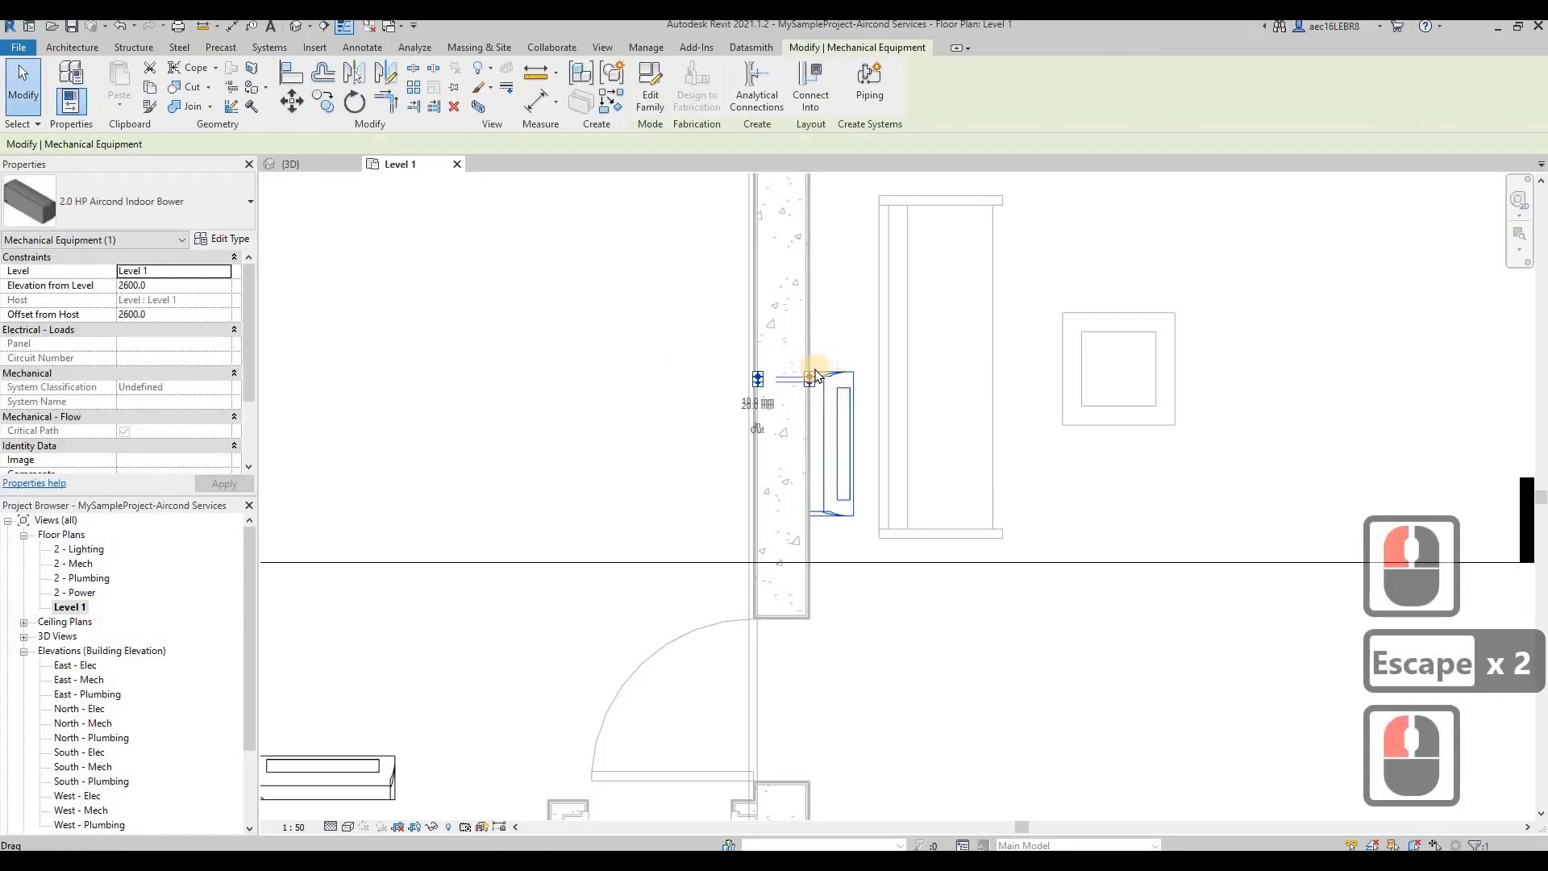
pyautogui.scroll(13, 814, 377)
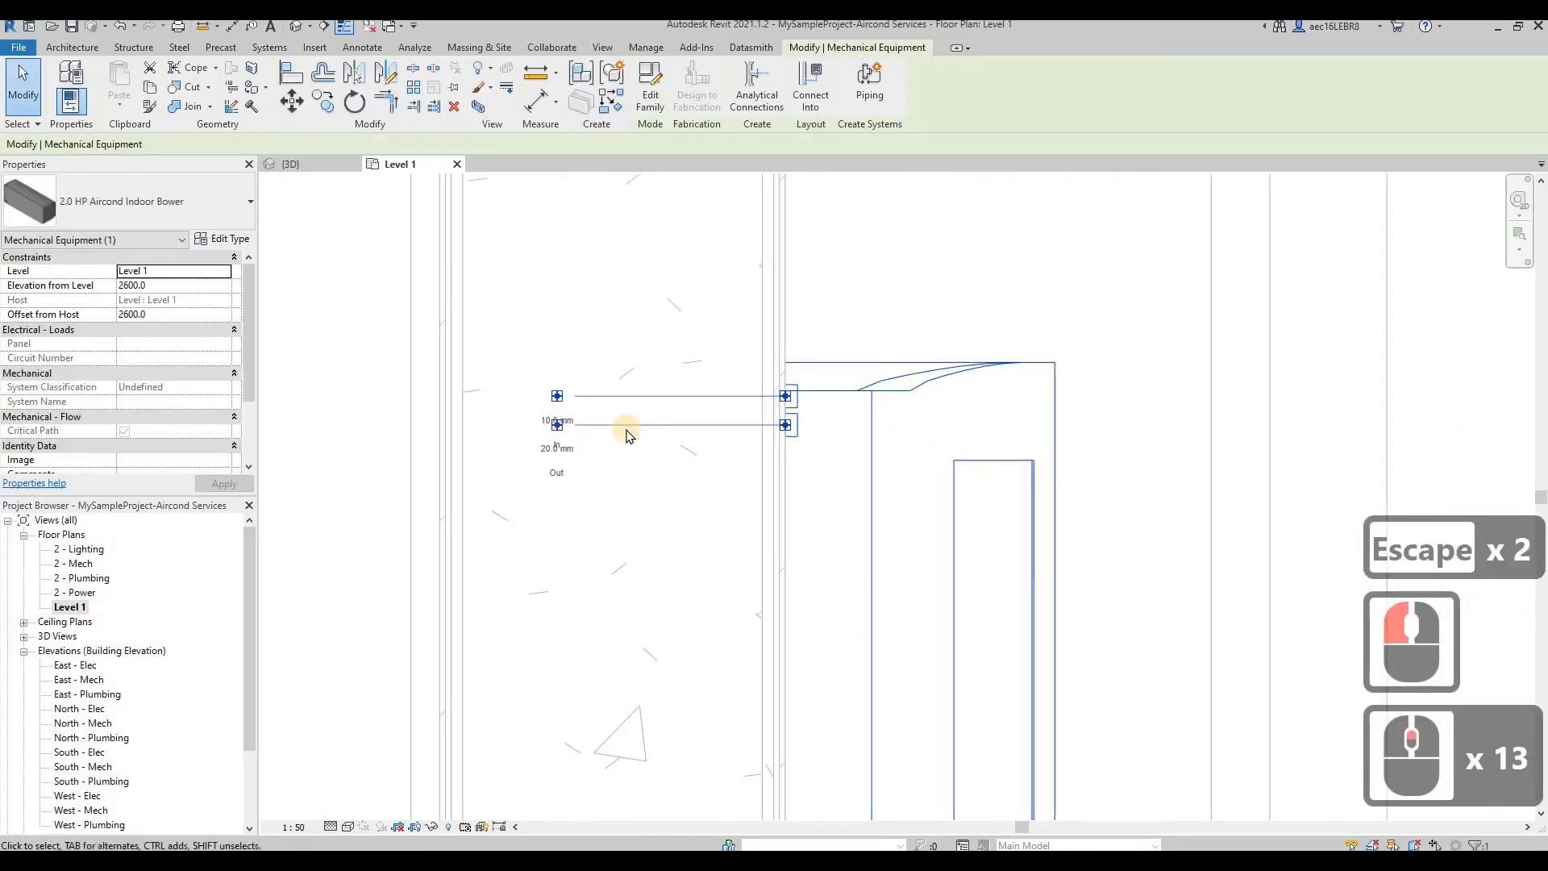
pyautogui.scroll(7, 627, 435)
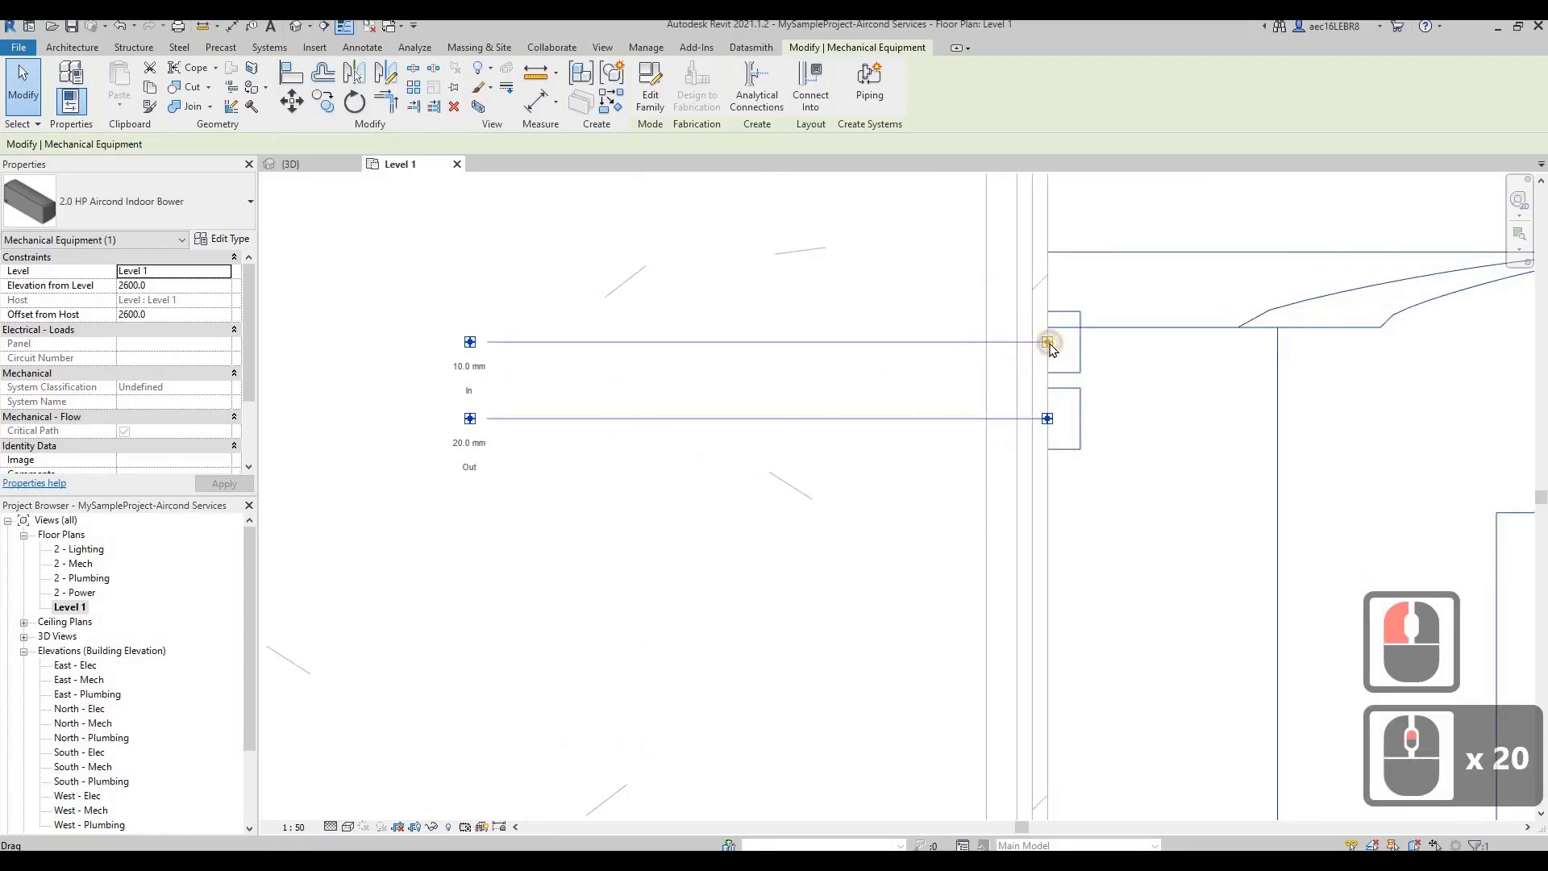
pyautogui.rightClick(1049, 342)
pyautogui.click(1119, 414)
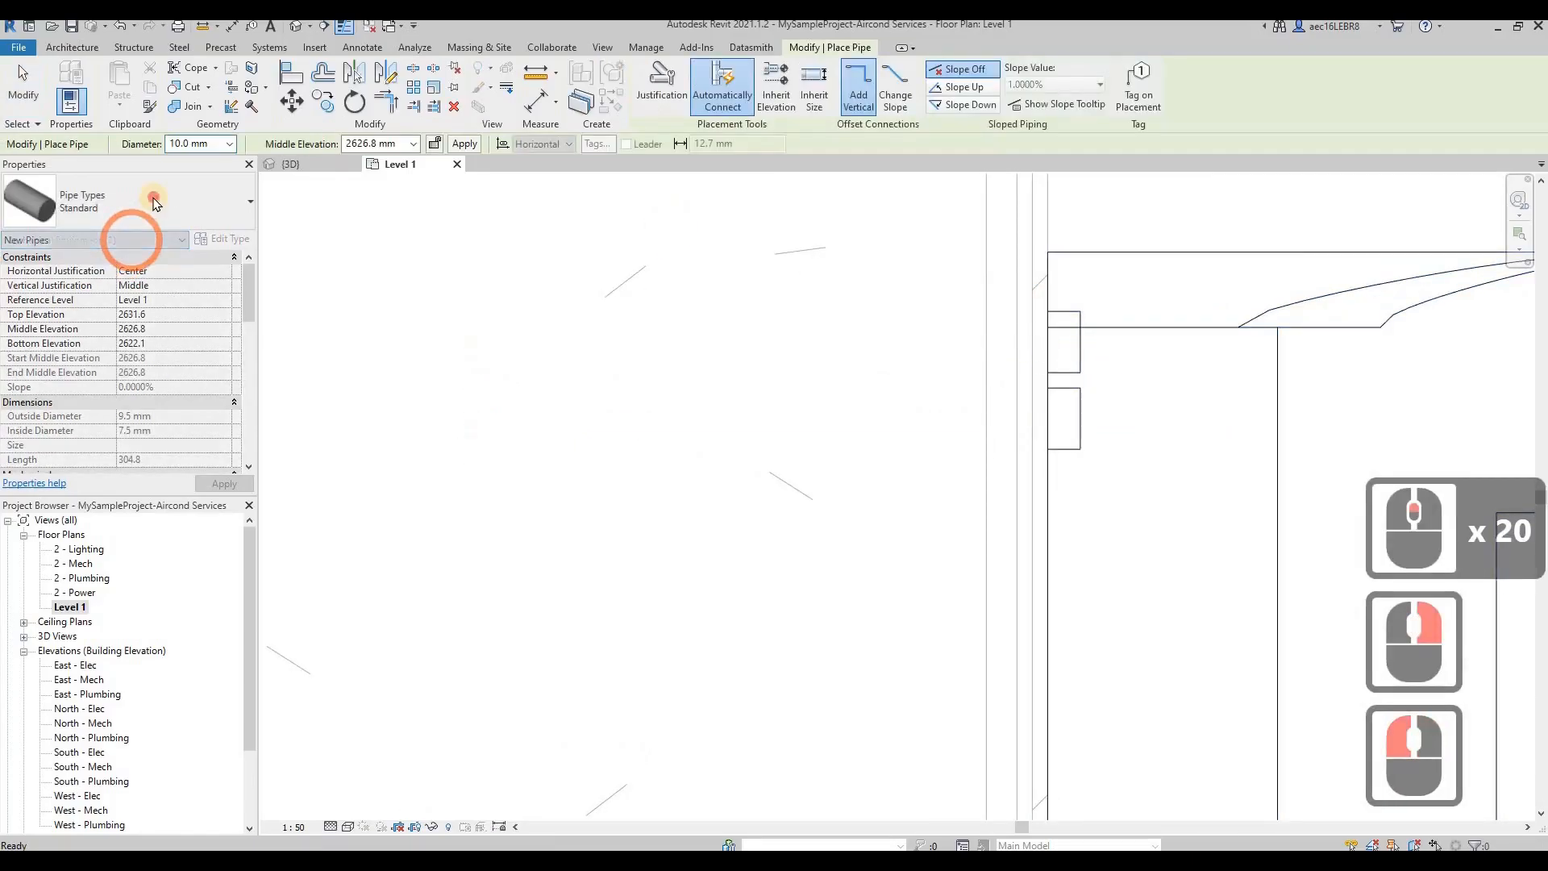
pyautogui.click(153, 201)
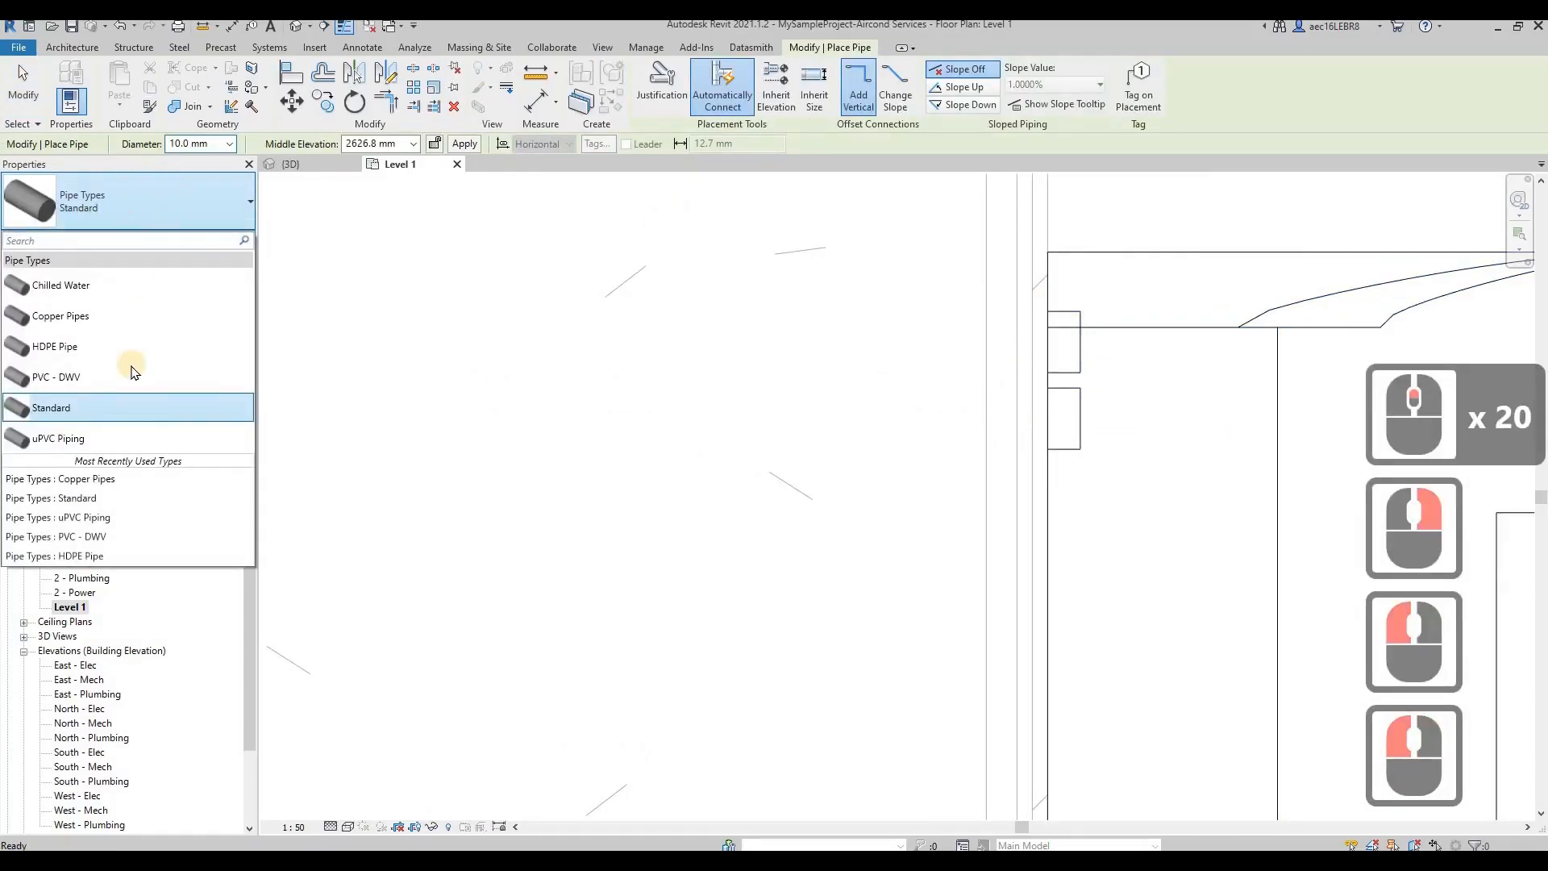
pyautogui.click(121, 316)
# Route the 10.0 mm copper pipe straight out through the wall behind the indoor unit, then along that wall to the kitchen counter
pyautogui.scroll(-11, 755, 342)
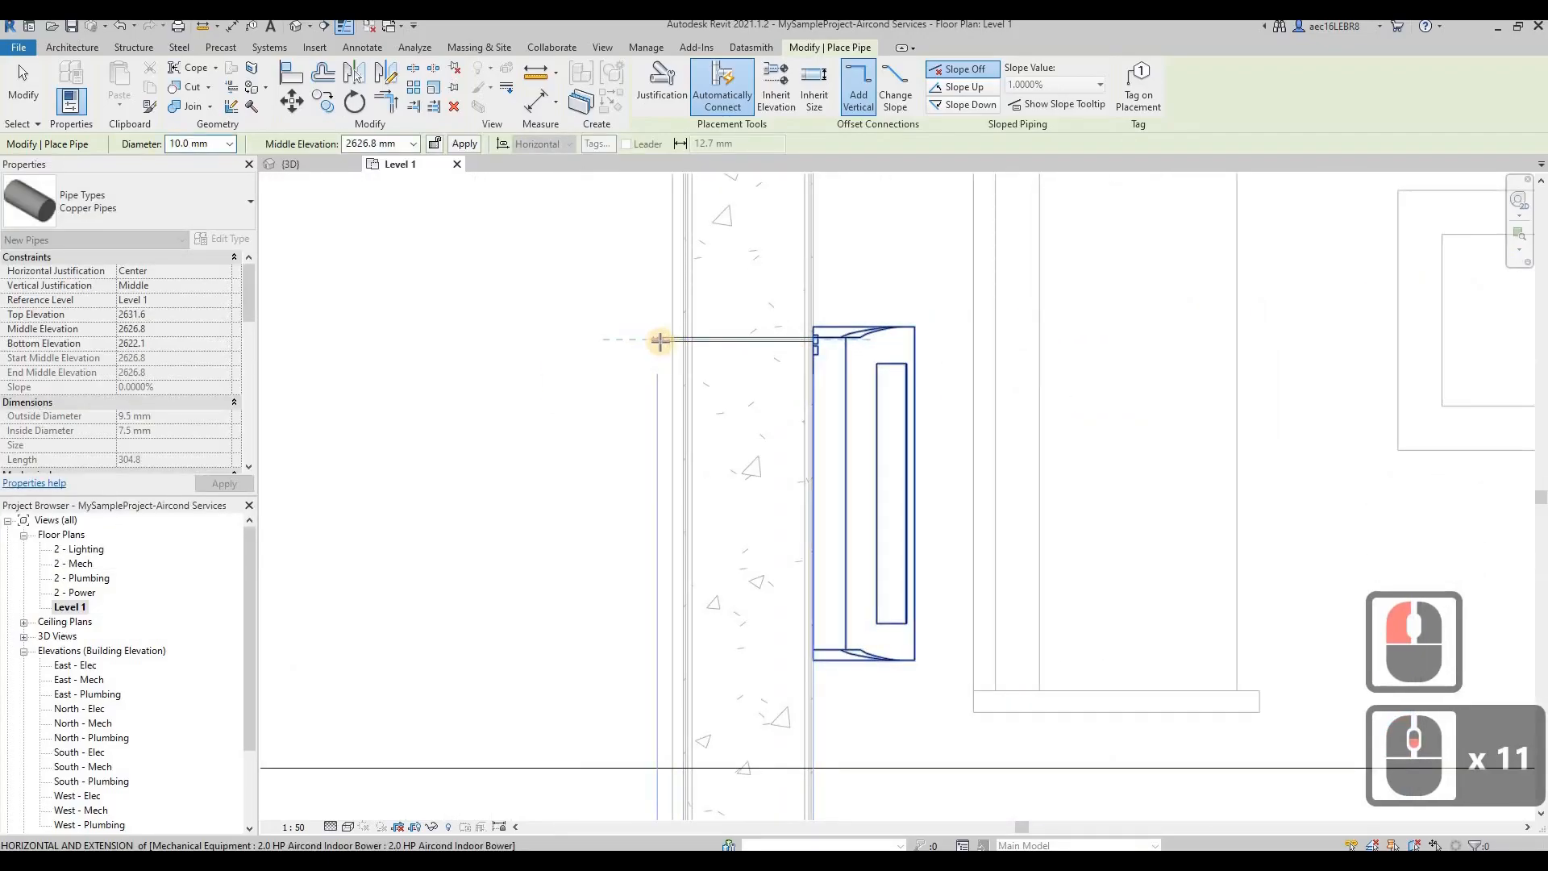
pyautogui.click(659, 339)
pyautogui.scroll(-4, 649, 239)
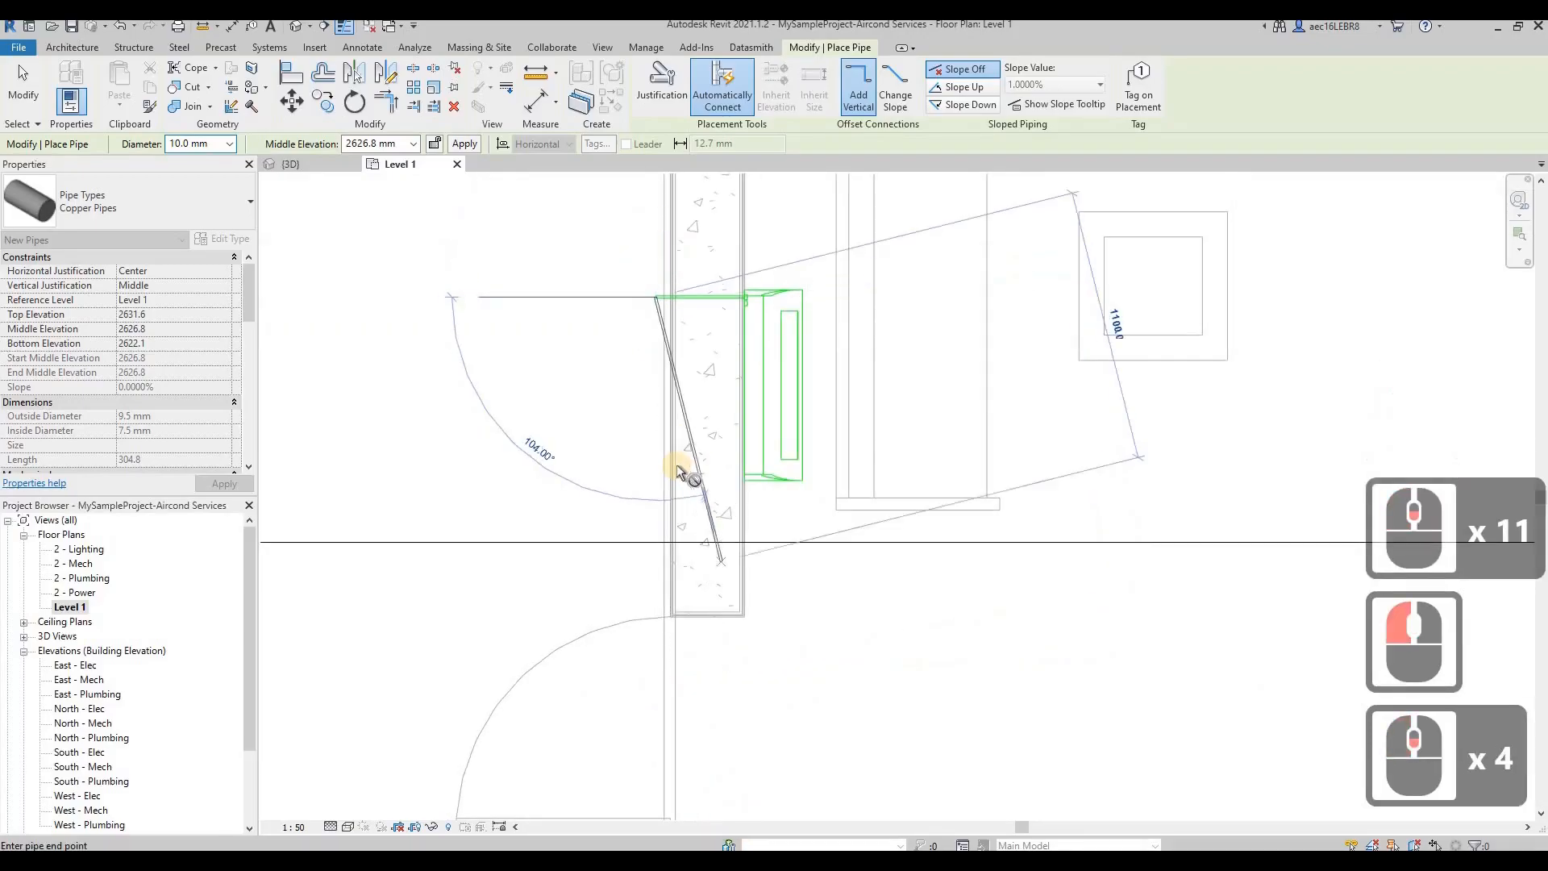
pyautogui.scroll(-8, 643, 432)
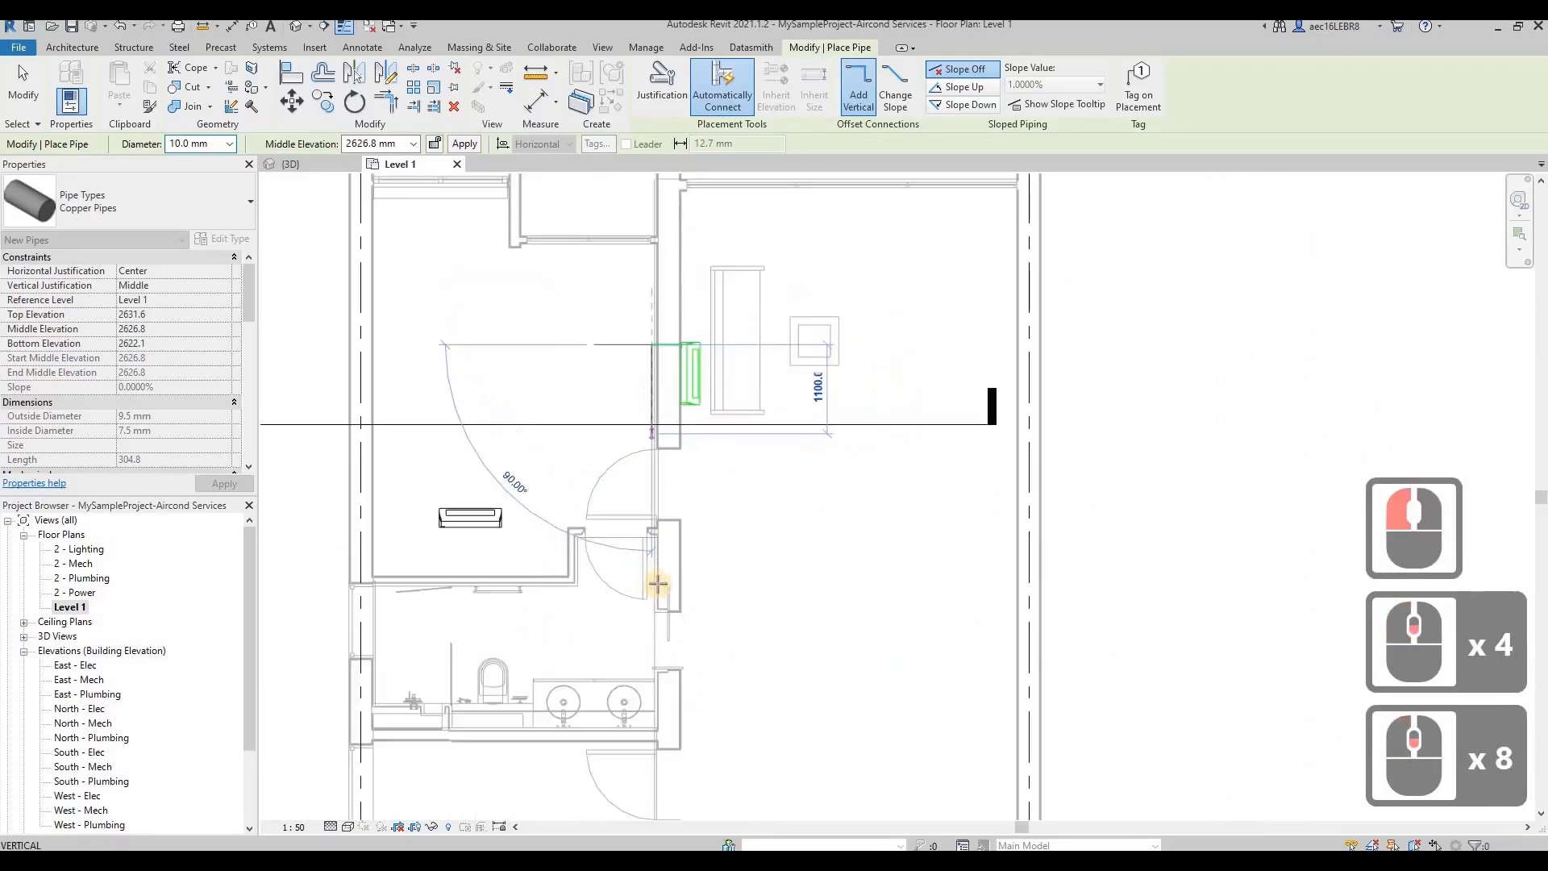
pyautogui.scroll(2, 636, 612)
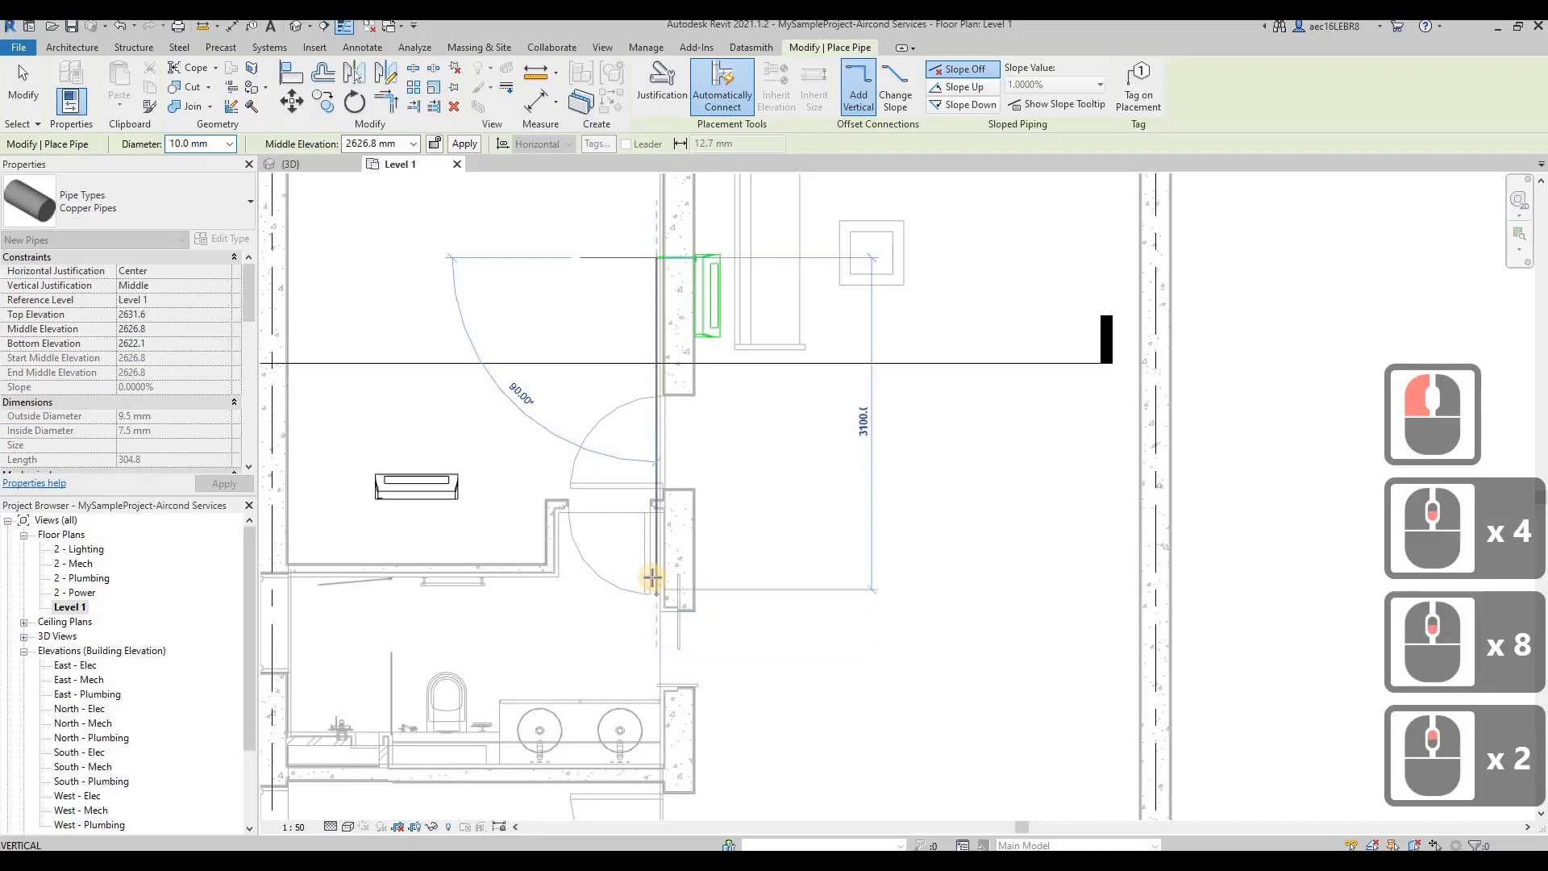
pyautogui.scroll(-3, 652, 578)
pyautogui.moveTo(671, 487); pyautogui.dragTo(662, 526, button='middle')
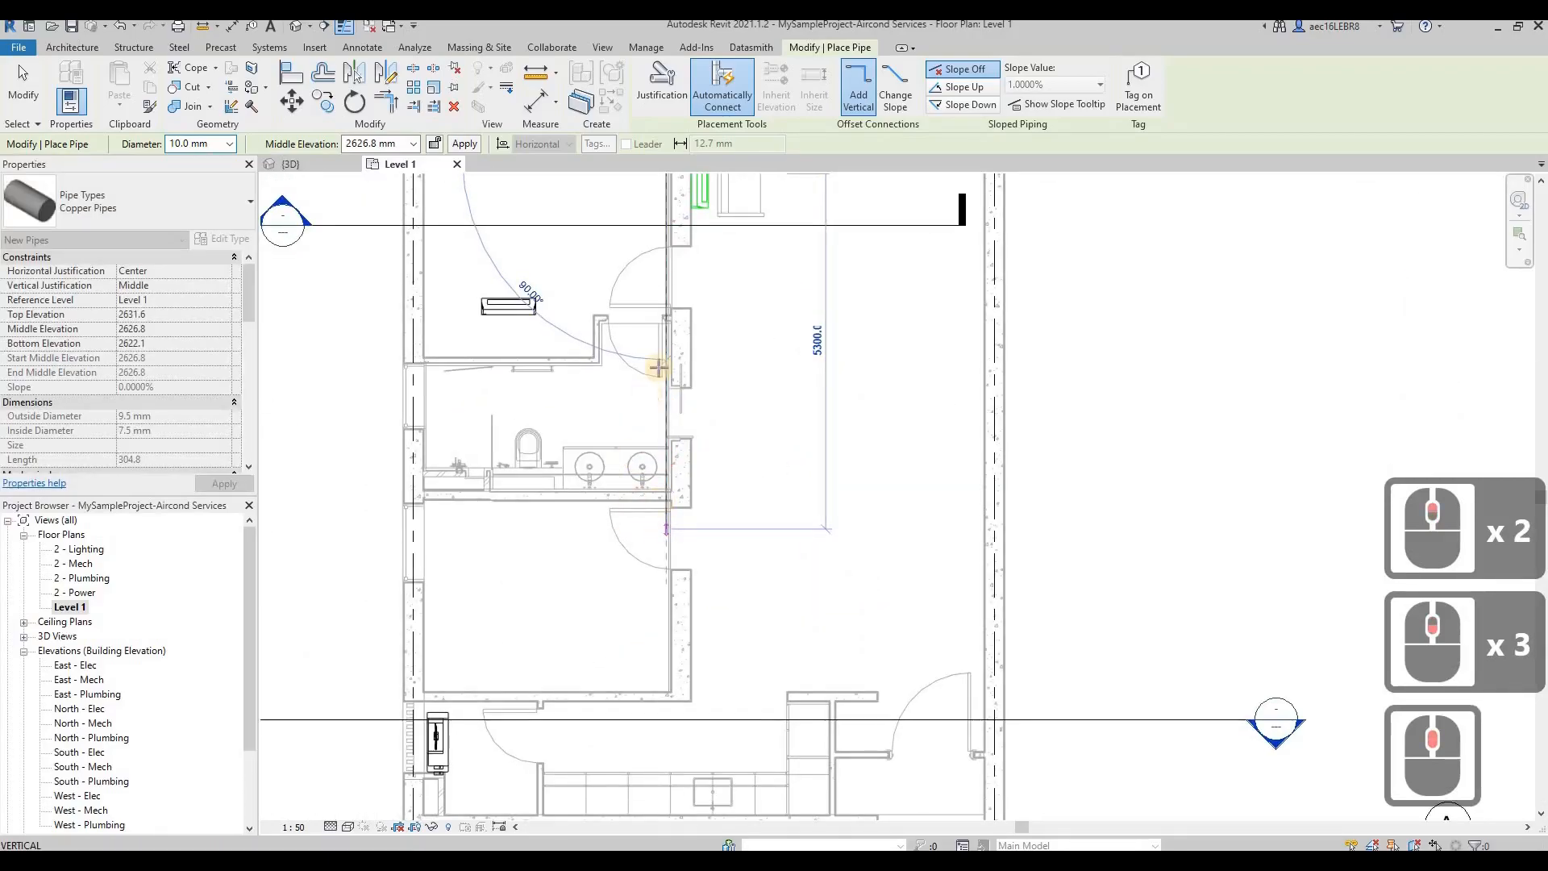
pyautogui.moveTo(662, 634); pyautogui.dragTo(674, 522, button='middle')
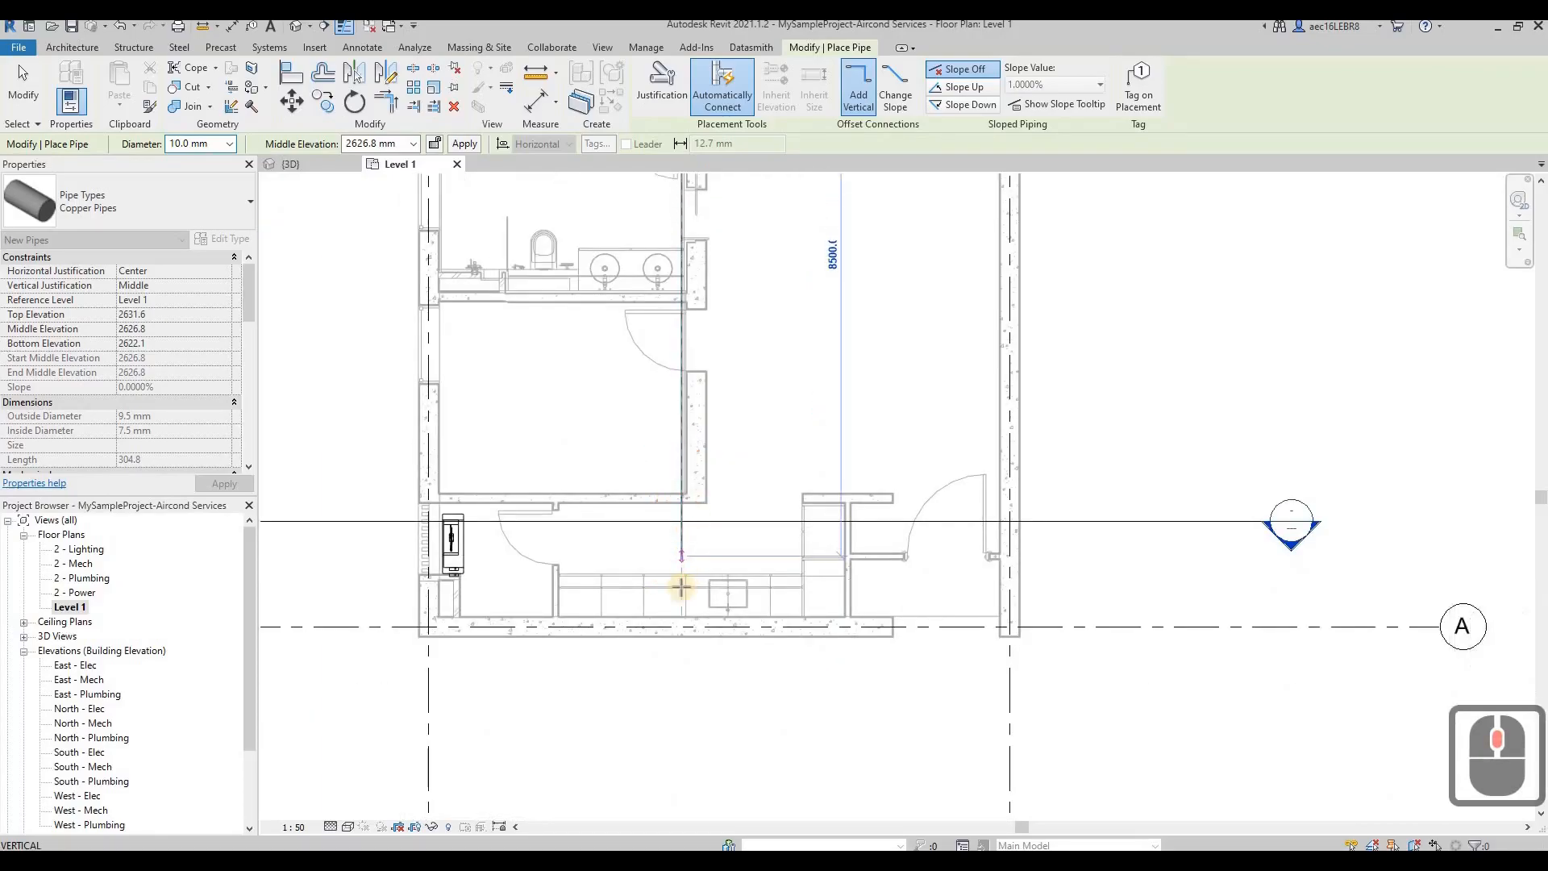
pyautogui.click(428, 568)
# Run the copper pipe along the kitchen counter line to end just beside the outdoor units, and finish pipe placement
pyautogui.scroll(8, 455, 565)
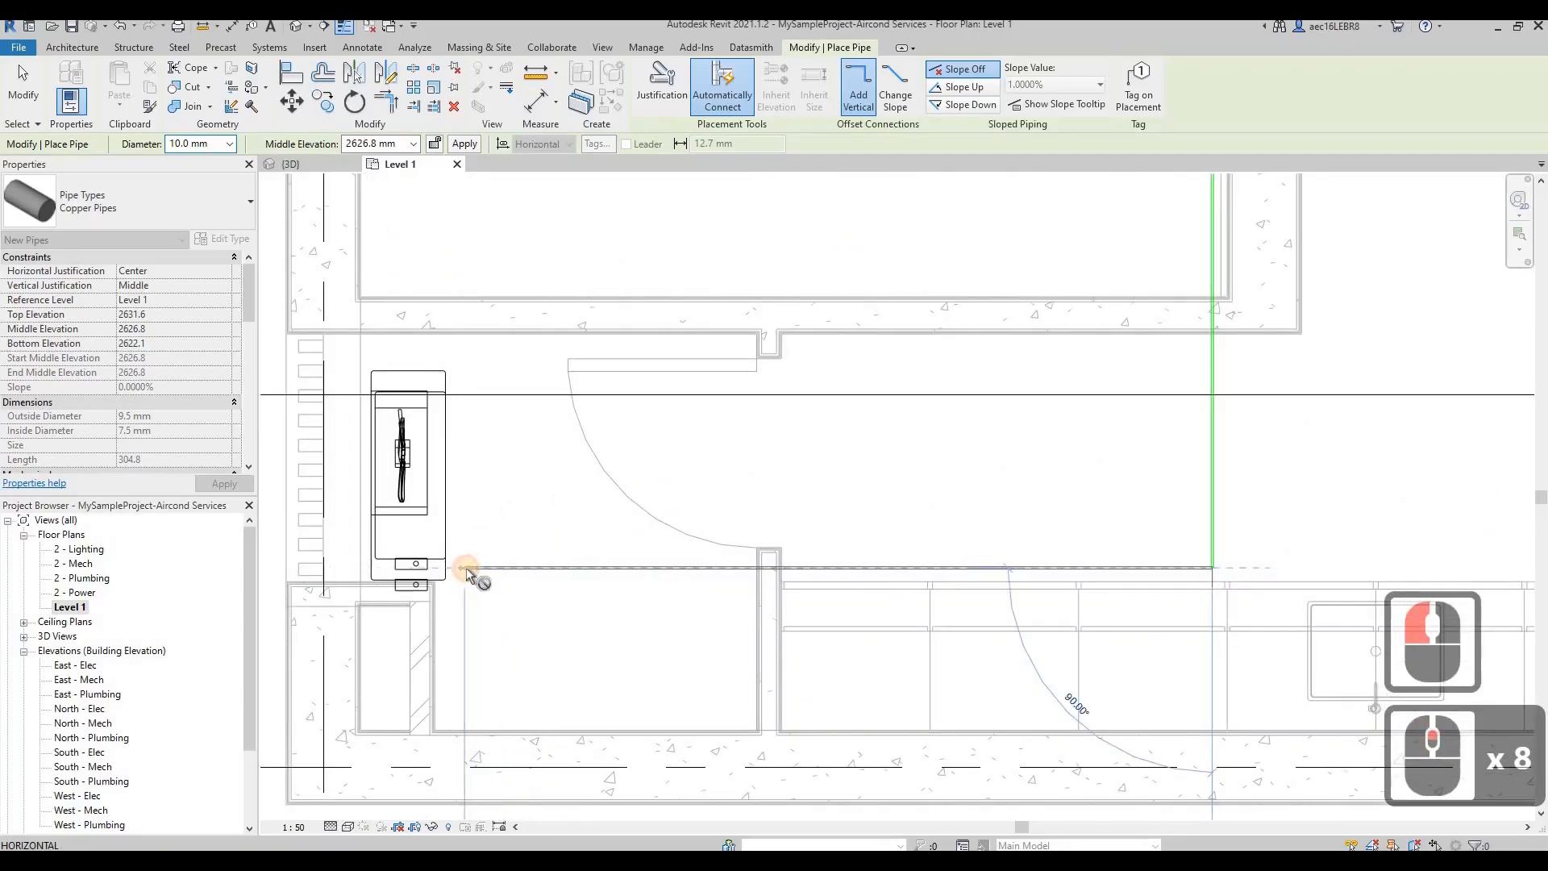
pyautogui.click(468, 571)
pyautogui.press('Escape')
pyautogui.press('Escape')
# Move both aircond outdoor units about 100 mm away from the pipe end, toward the bedroom wall
pyautogui.click(445, 380)
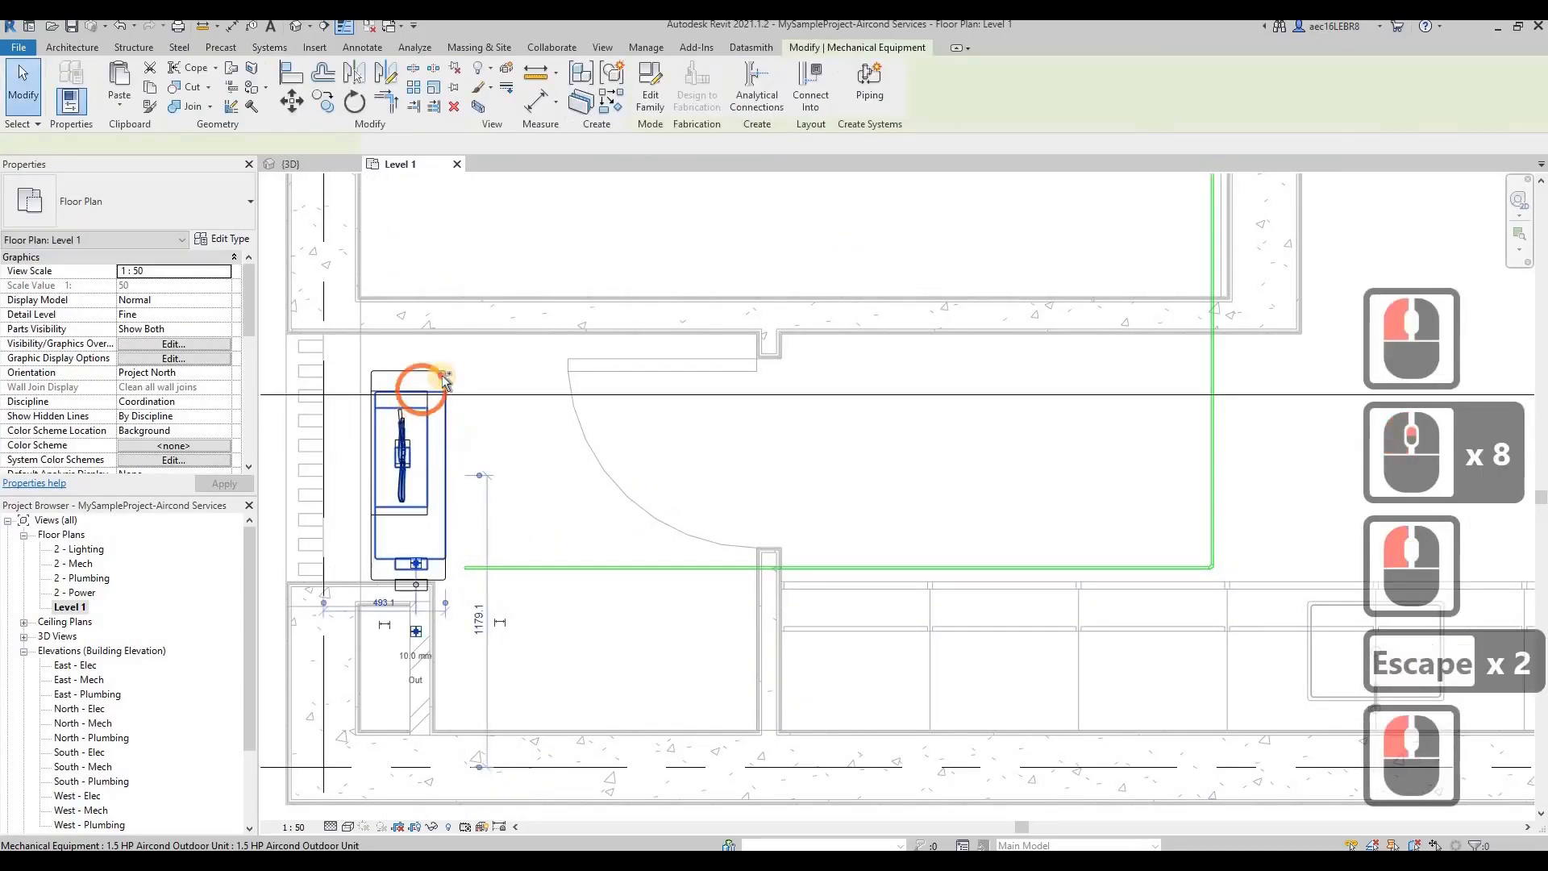
pyautogui.keyDown('ctrl'); pyautogui.click(442, 377); pyautogui.keyUp('ctrl')
pyautogui.click(292, 101)
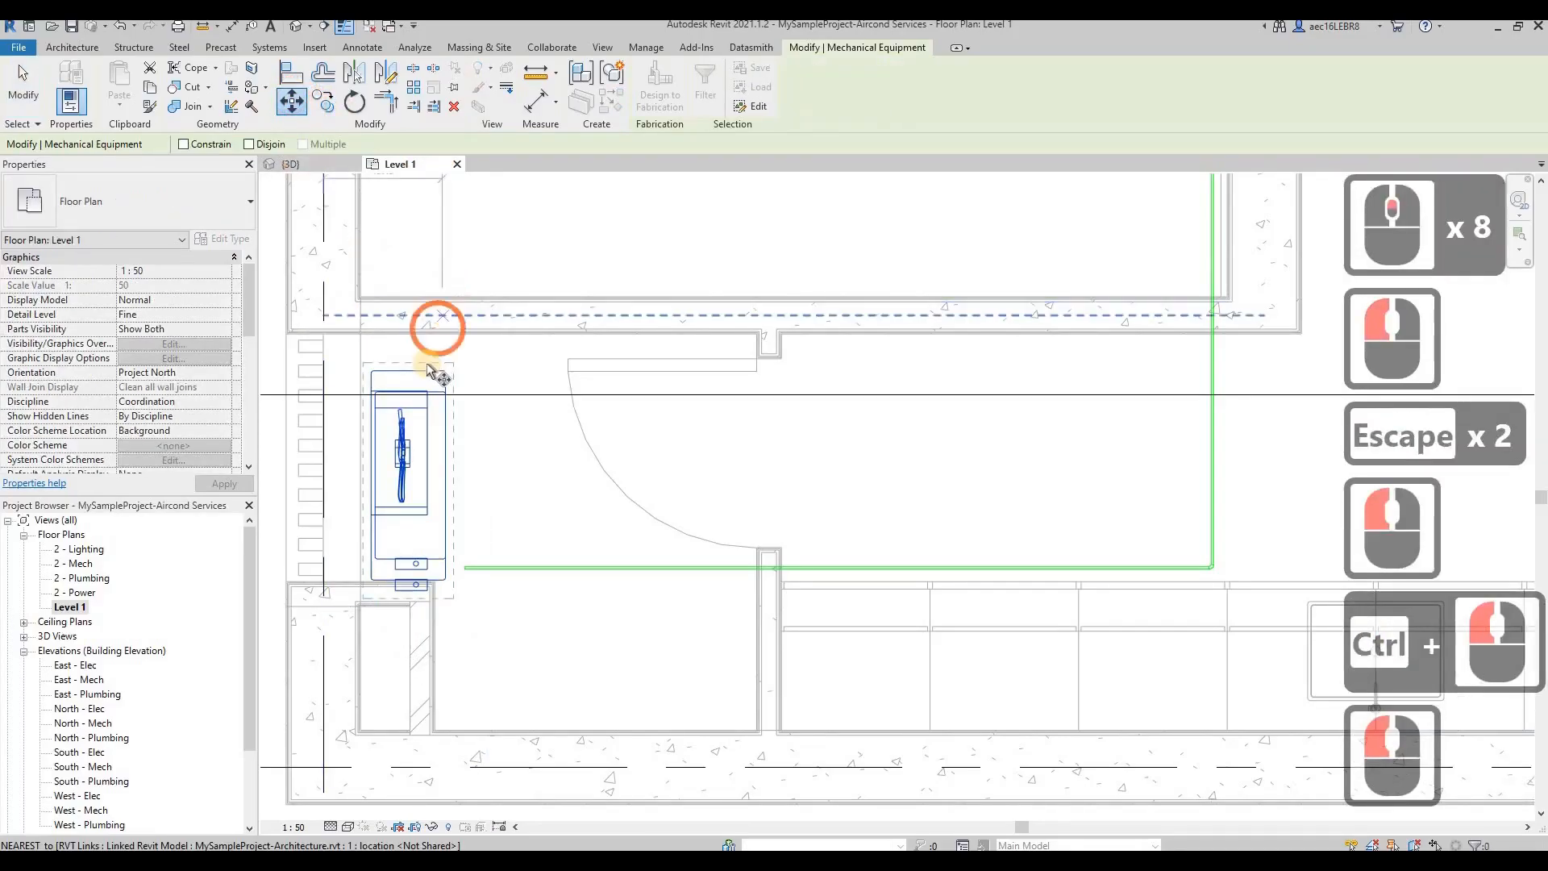
pyautogui.click(432, 355)
pyautogui.scroll(1, 431, 354)
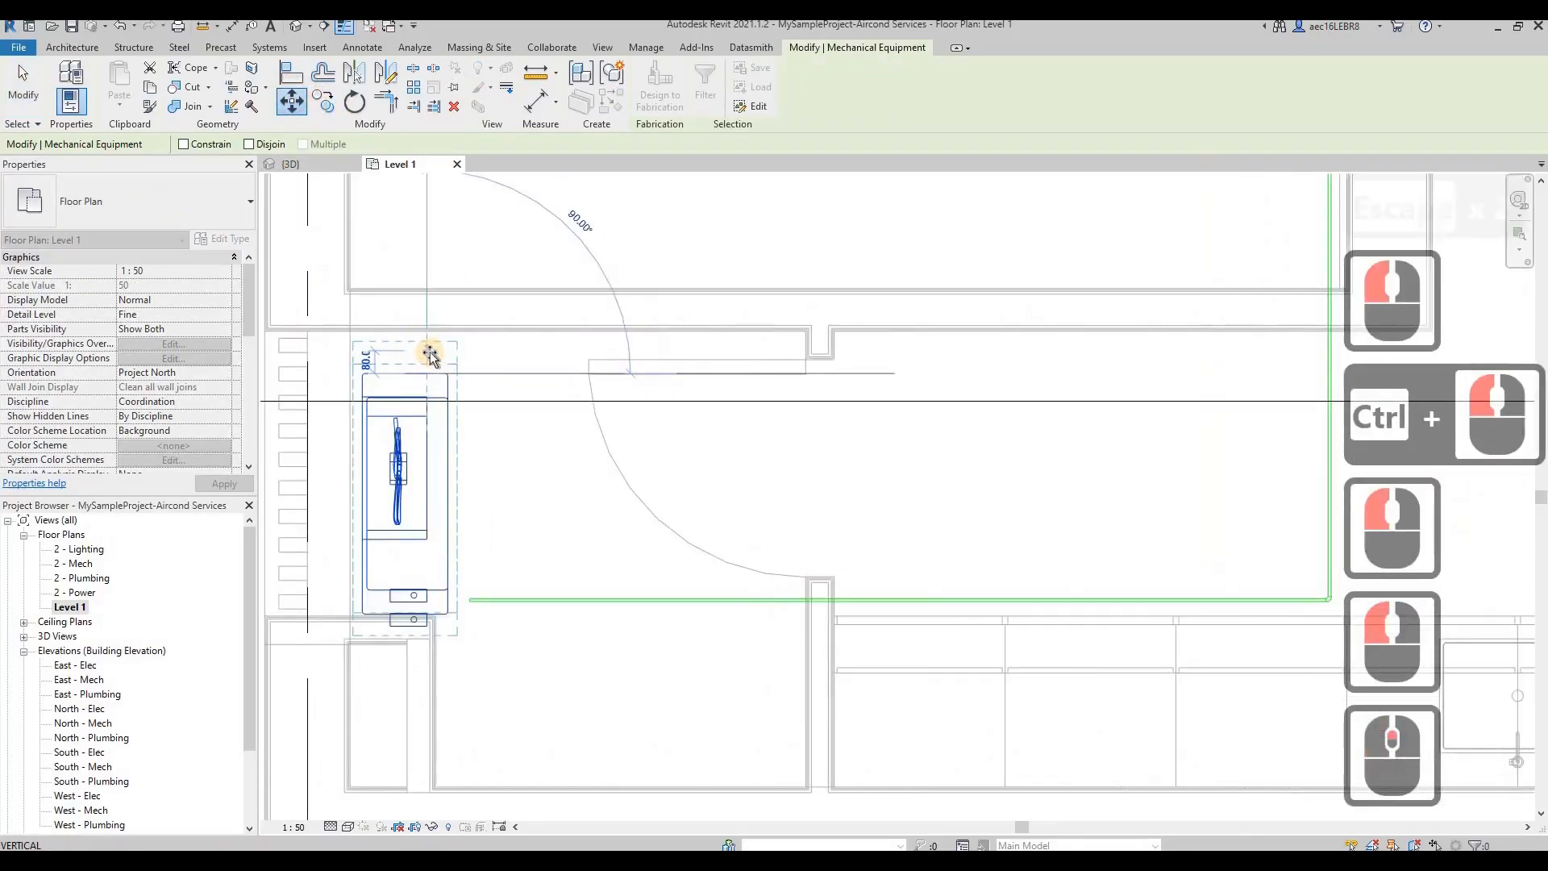
pyautogui.scroll(3, 431, 356)
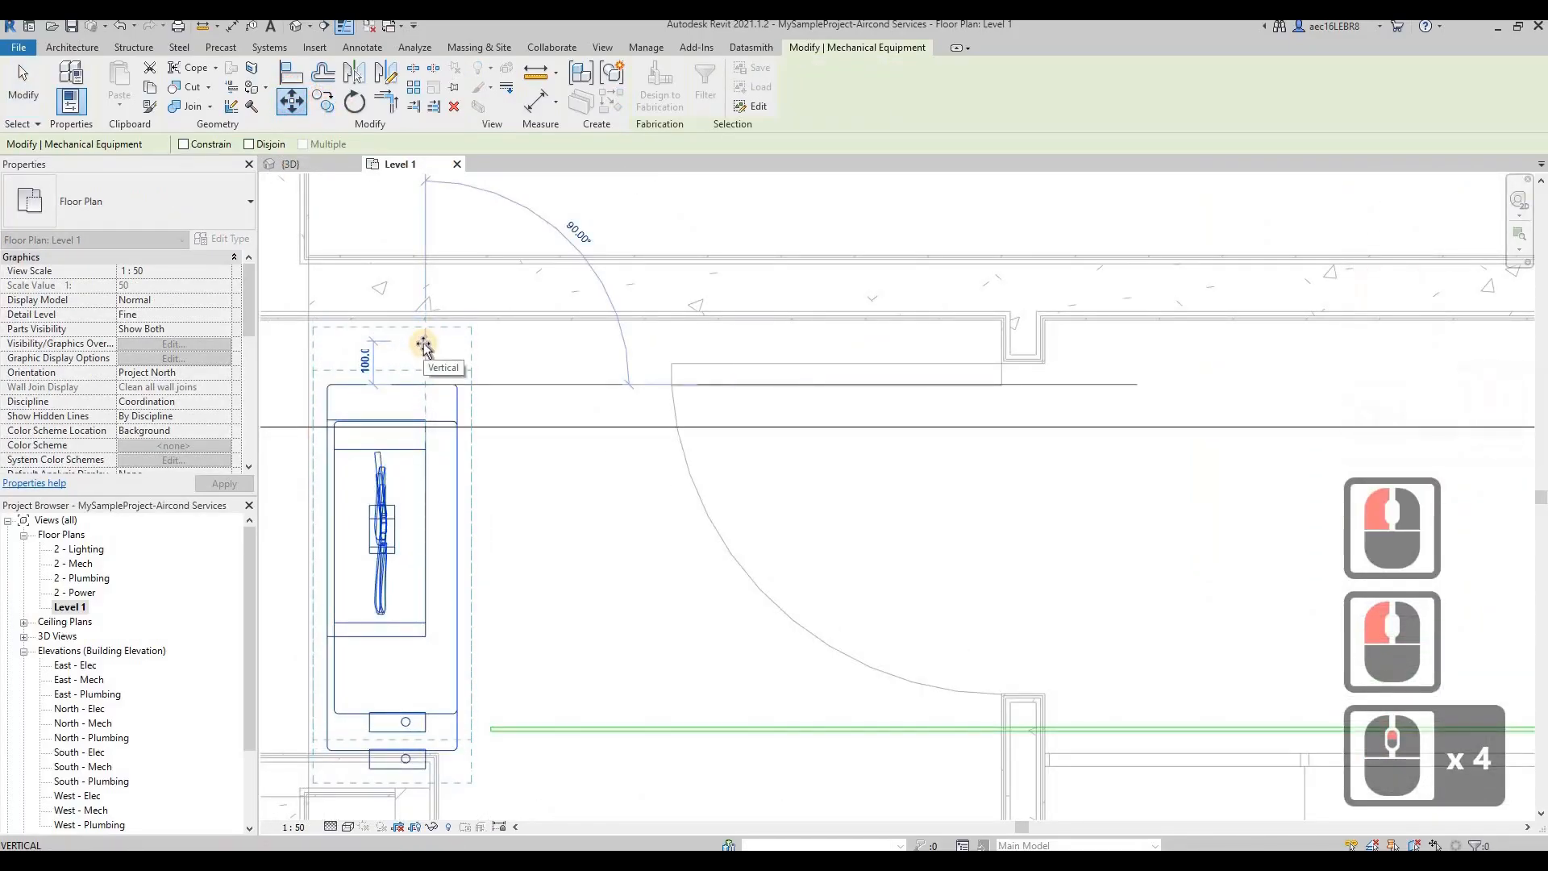
pyautogui.click(542, 372)
pyautogui.press('Escape')
# Adjust the view depth of the section line next to the indoor unit and open its section view
pyautogui.scroll(-5, 460, 665)
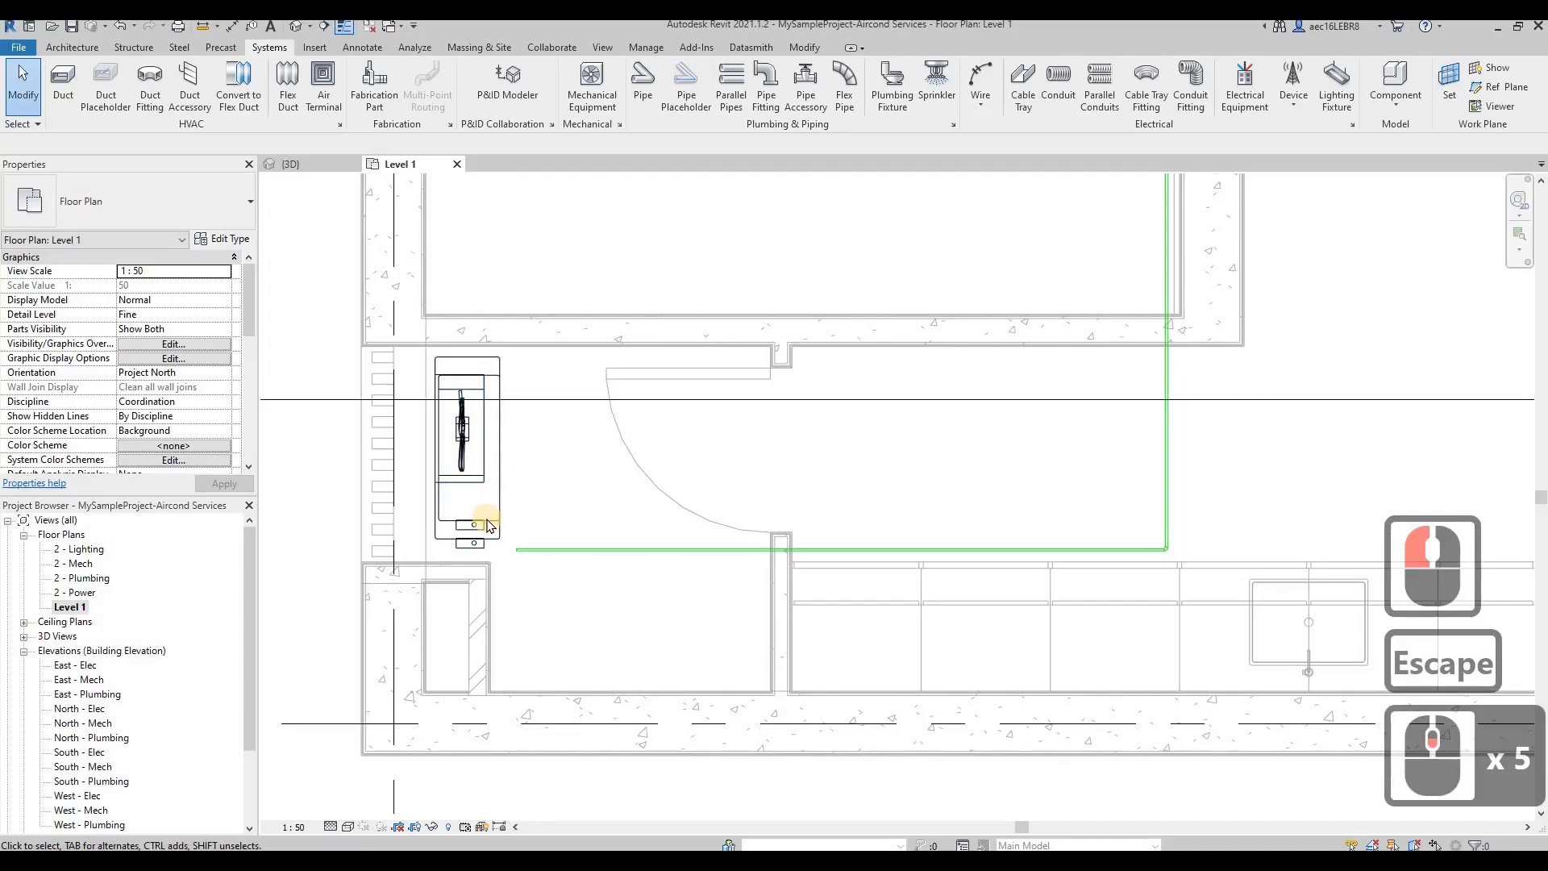
pyautogui.scroll(-3, 536, 552)
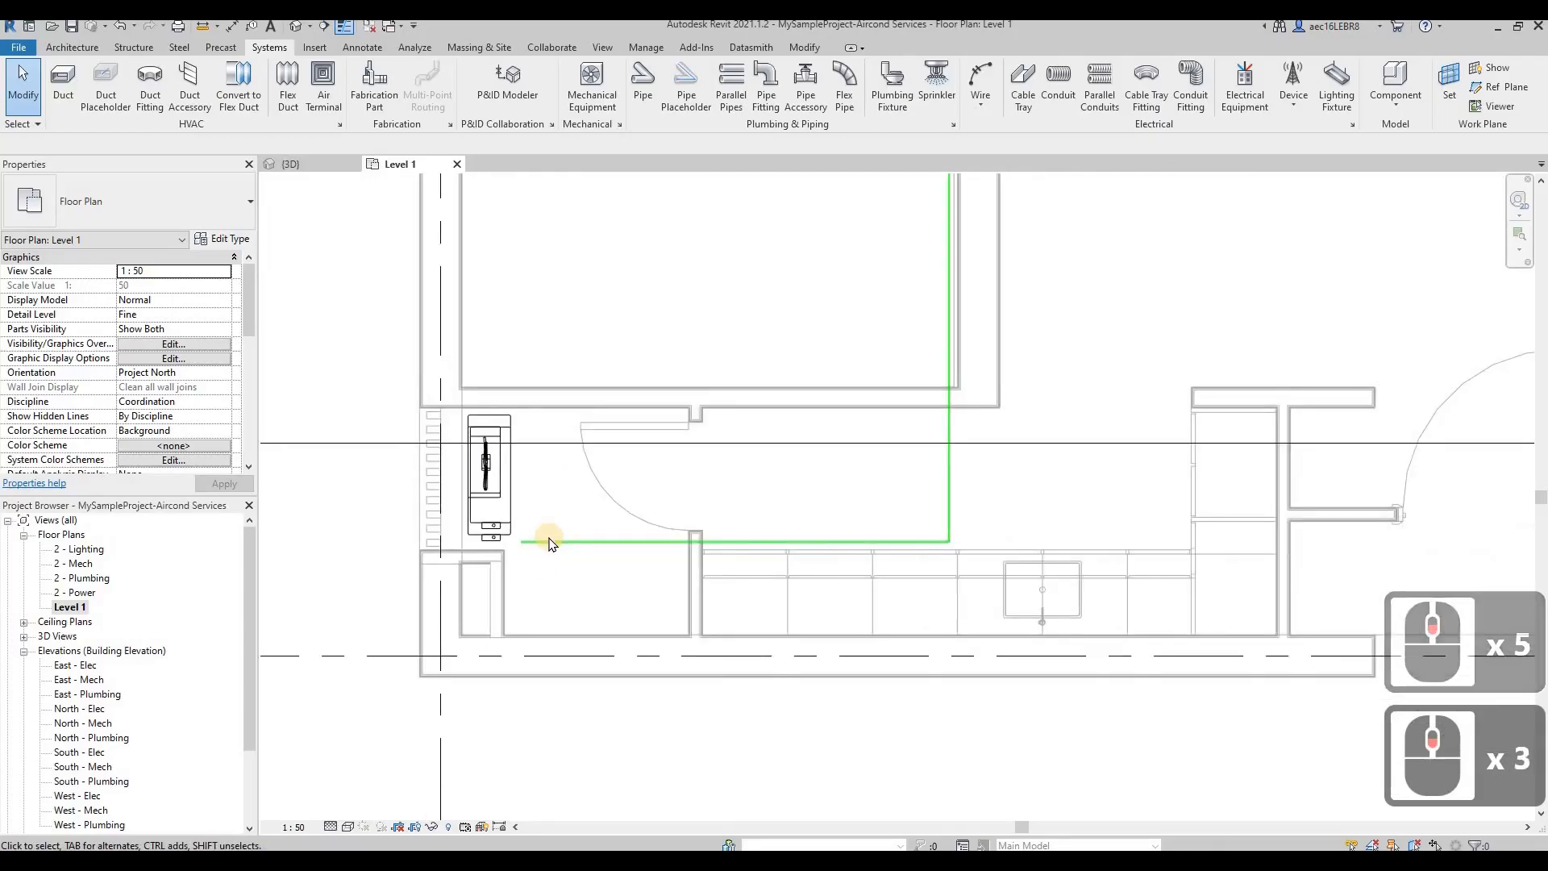
pyautogui.scroll(-7, 606, 552)
pyautogui.moveTo(811, 293); pyautogui.dragTo(823, 407, button='middle')
pyautogui.moveTo(810, 327); pyautogui.dragTo(810, 360, button='middle')
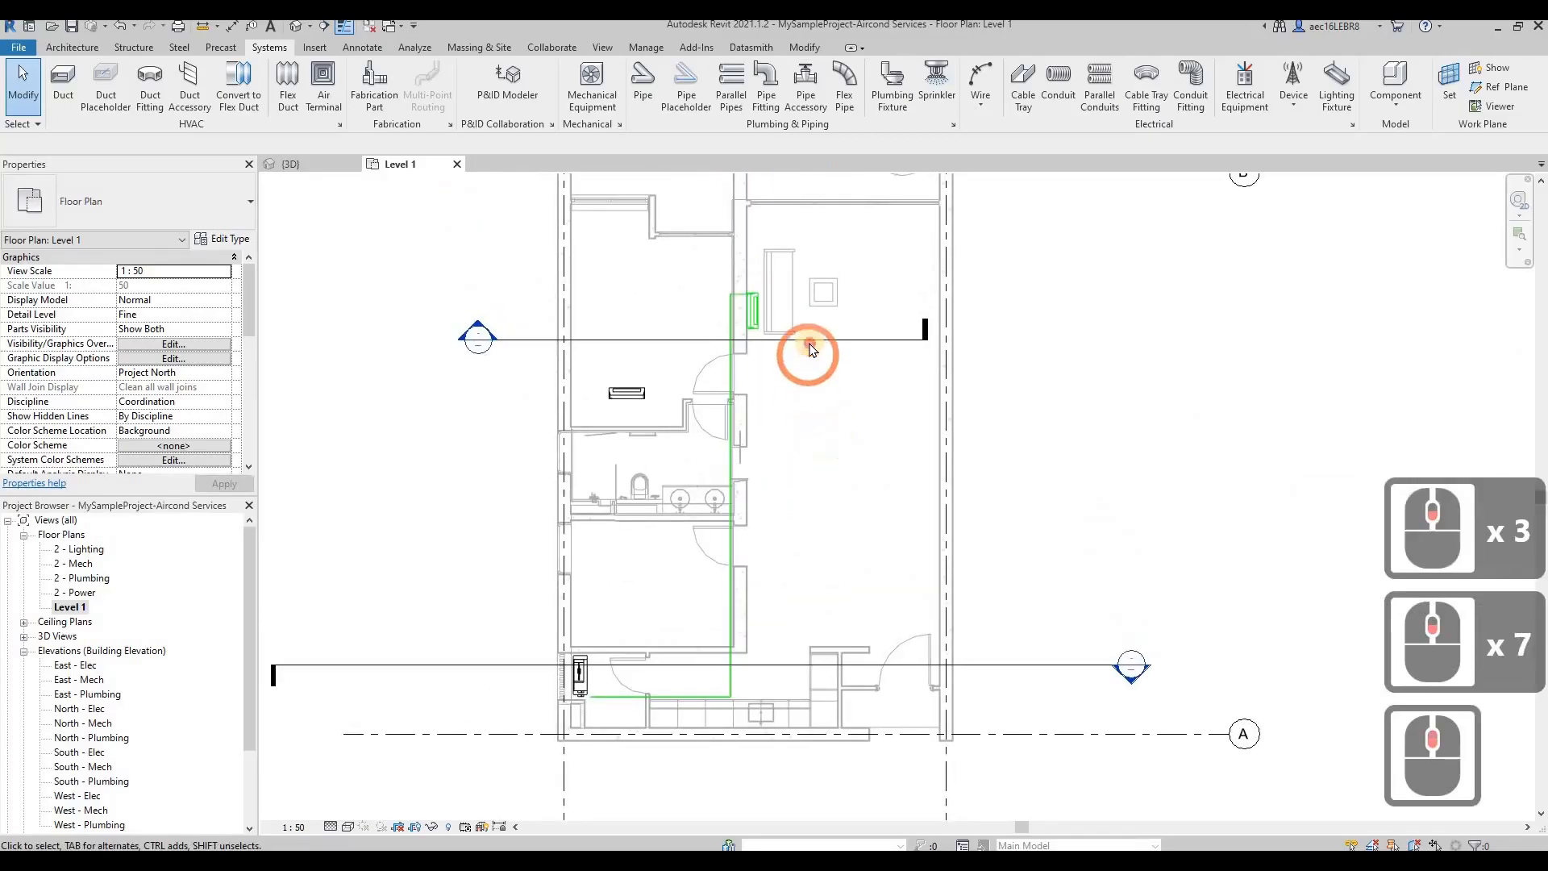
pyautogui.click(633, 337)
pyautogui.moveTo(706, 296); pyautogui.dragTo(708, 290)
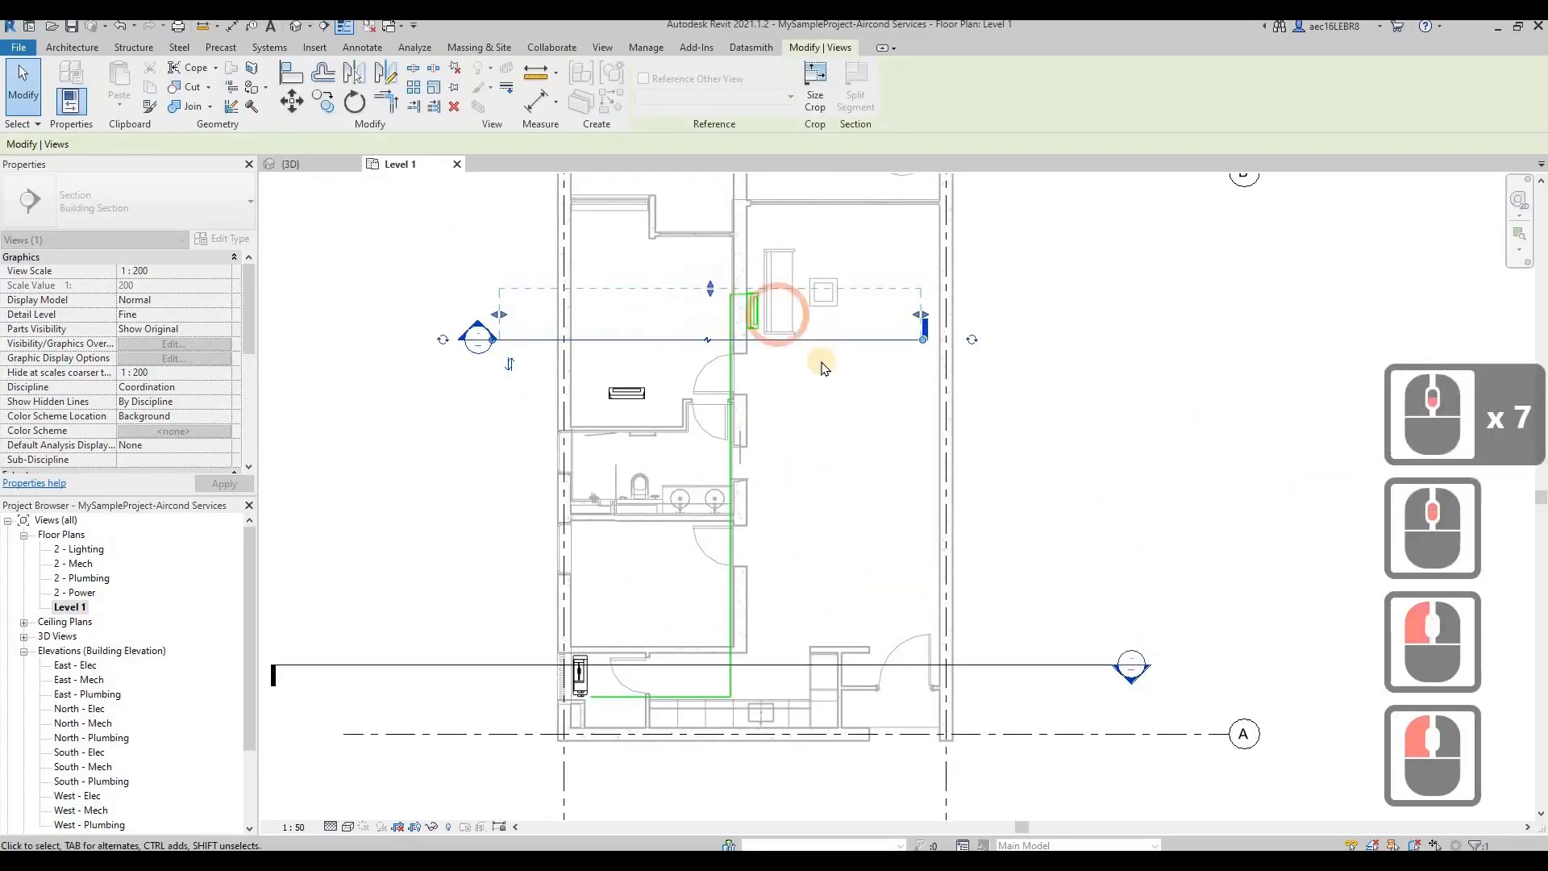
pyautogui.rightClick(819, 343)
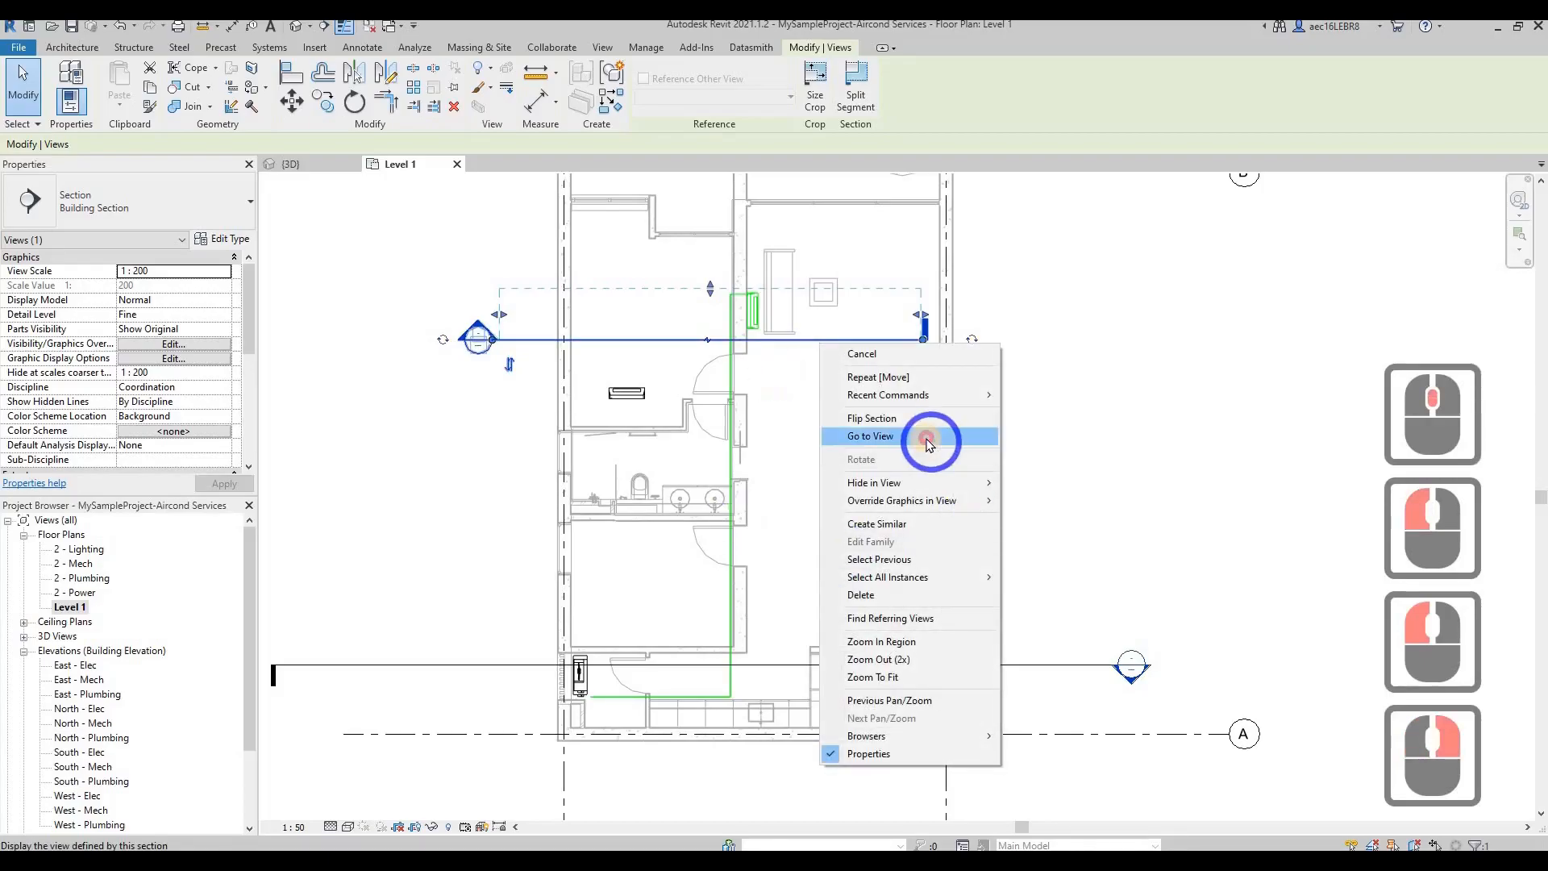
pyautogui.click(926, 439)
pyautogui.scroll(9, 887, 568)
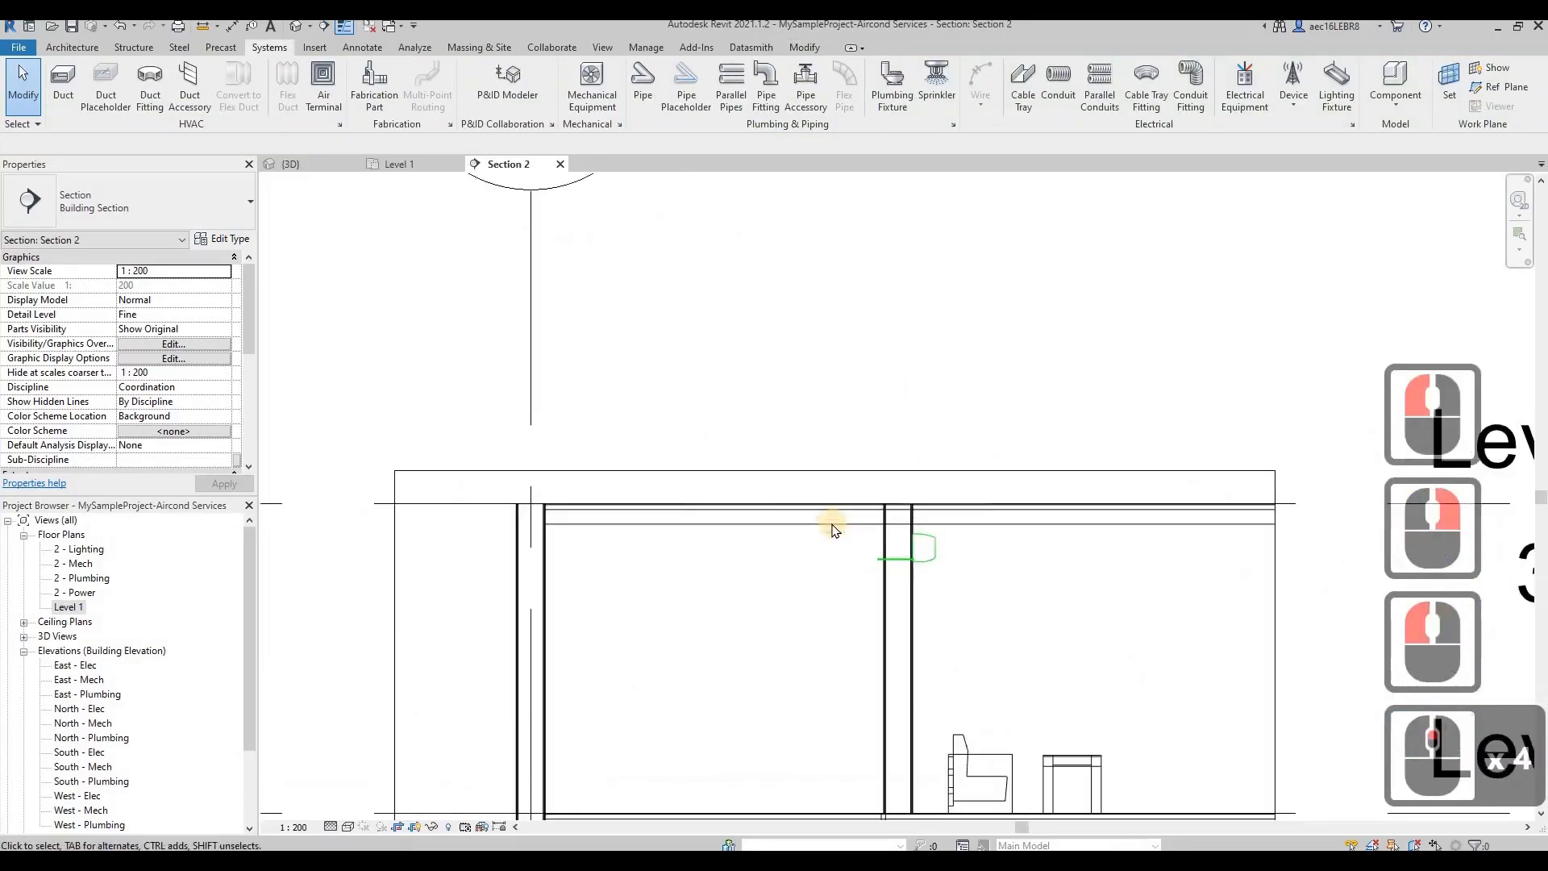
# Relocate the section line on the Level 1 plan to cross the bedroom beside the kitchen, and inspect the copper pipe in Section 2
pyautogui.click(428, 170)
pyautogui.click(806, 342)
pyautogui.scroll(3, 806, 342)
pyautogui.moveTo(782, 375); pyautogui.dragTo(799, 730)
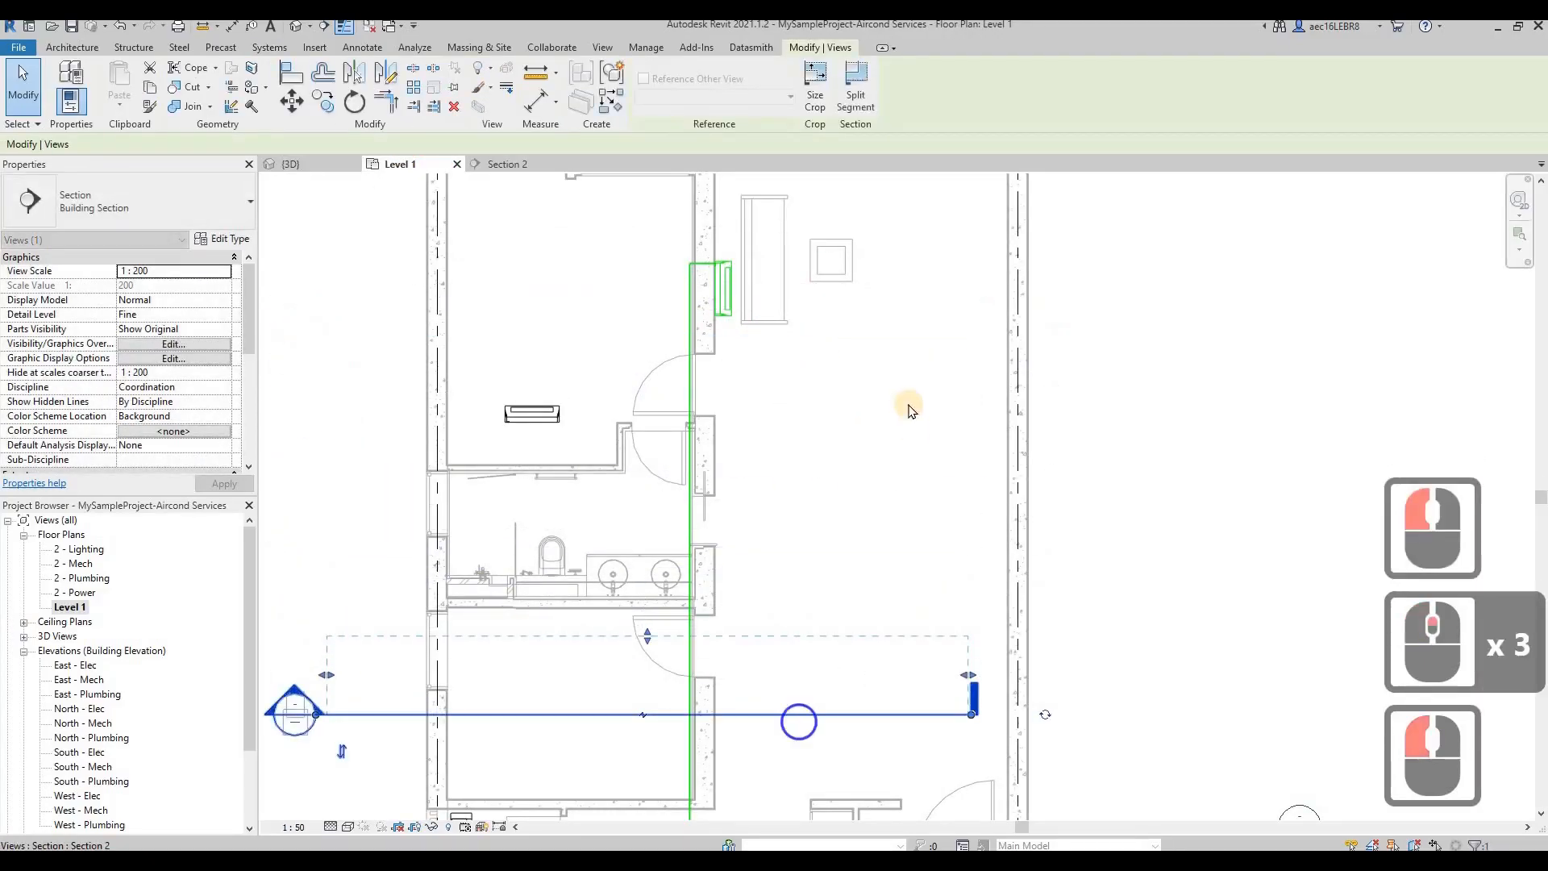
pyautogui.rightClick(908, 410)
pyautogui.click(907, 395)
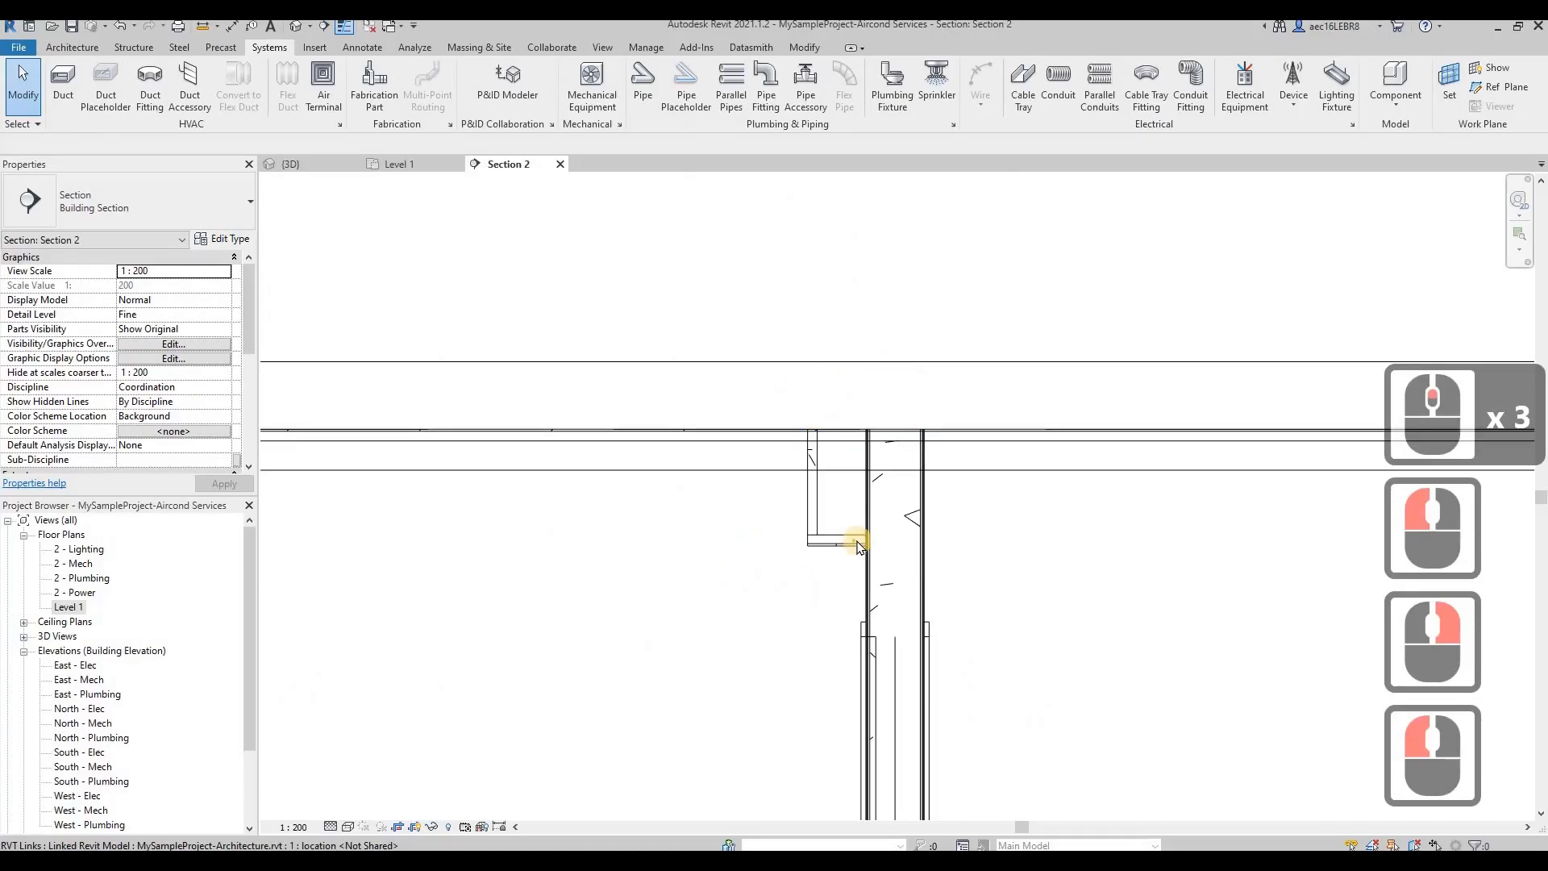
pyautogui.scroll(10, 857, 547)
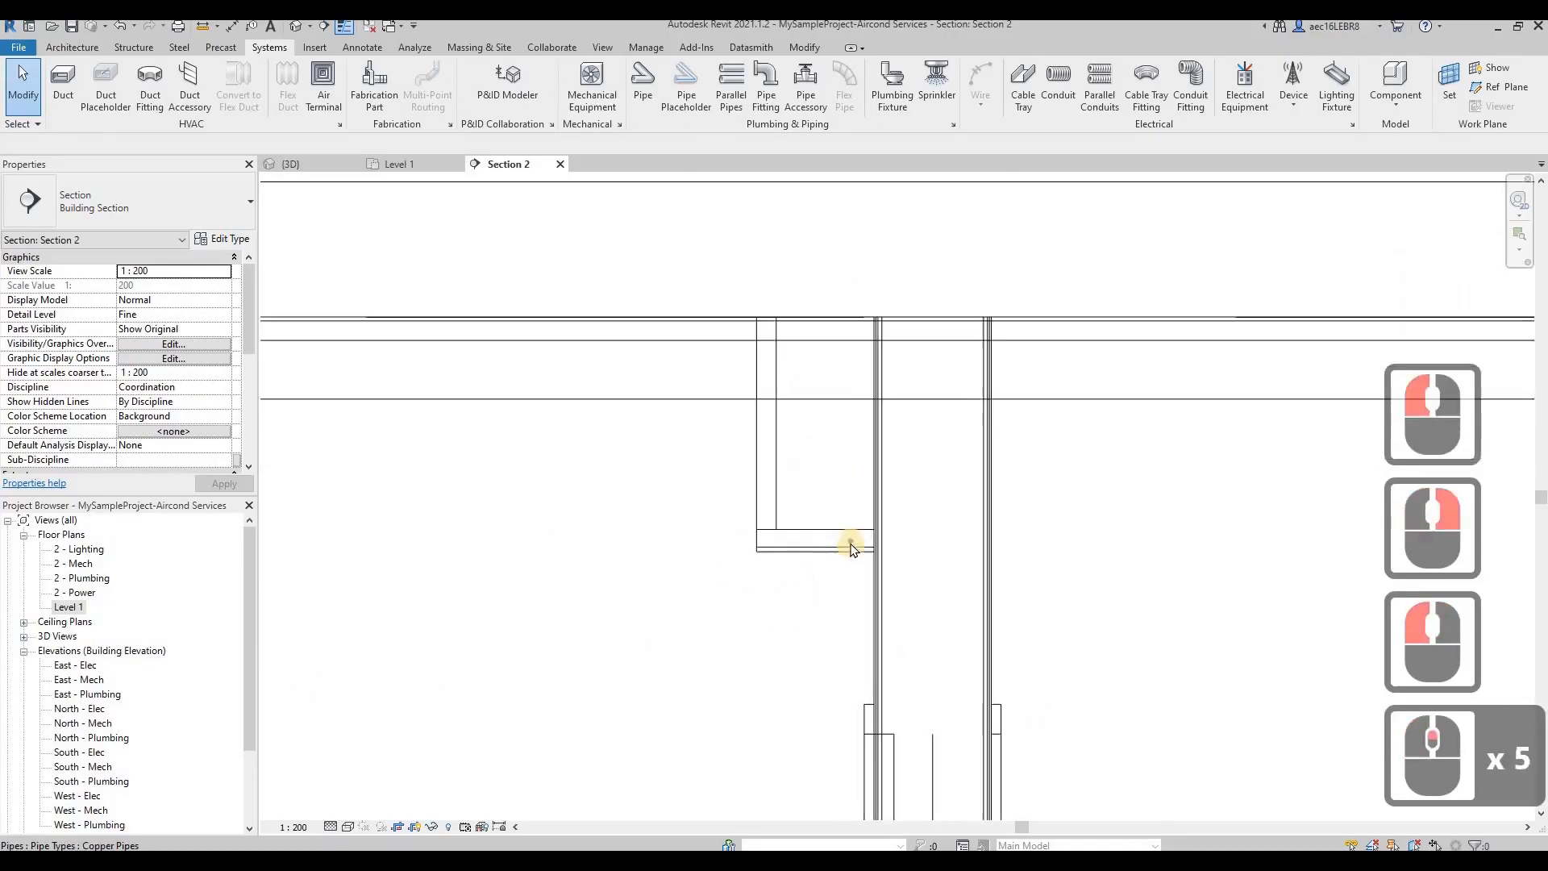
# Delete the copper elbow at the pipe corner behind the indoor unit in the Level 1 plan
pyautogui.click(399, 164)
pyautogui.scroll(18, 535, 304)
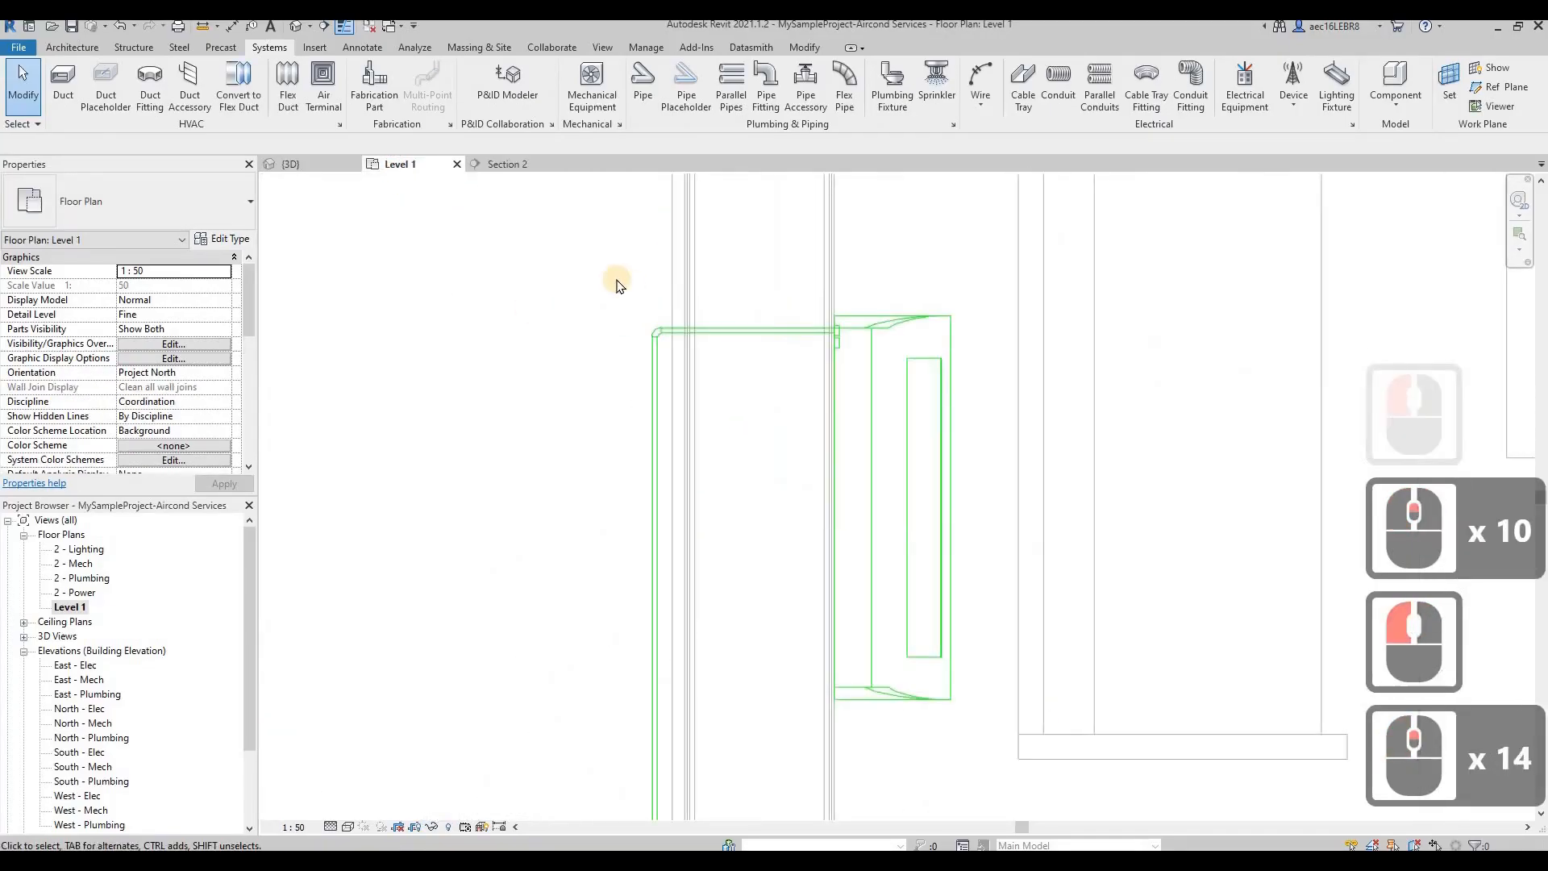
pyautogui.moveTo(615, 278); pyautogui.dragTo(857, 450)
pyautogui.press('Delete')
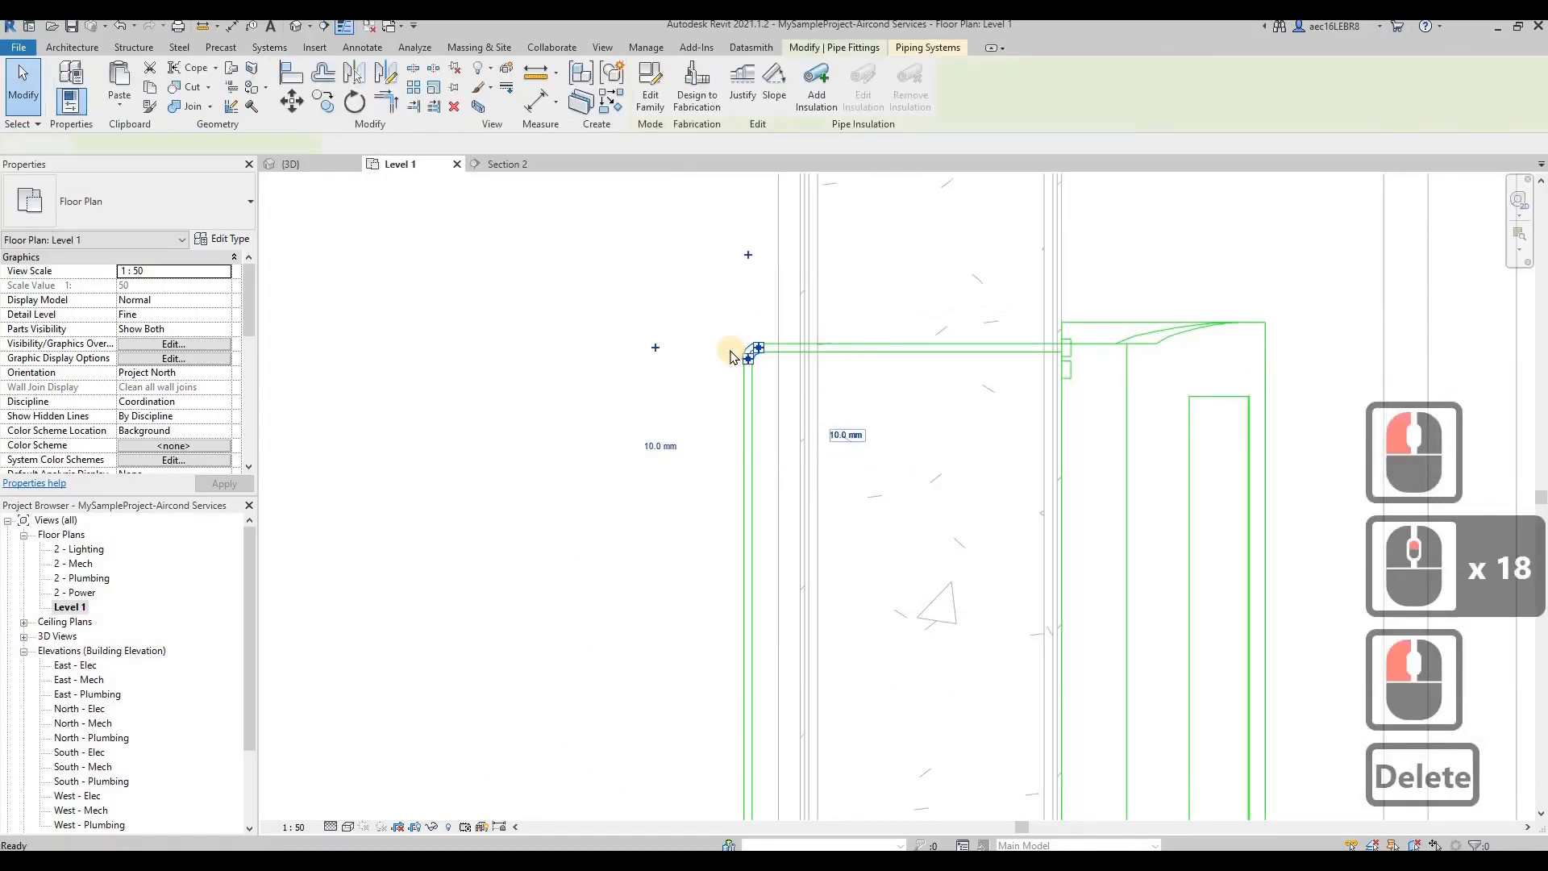
pyautogui.scroll(-6, 733, 351)
pyautogui.scroll(-16, 733, 356)
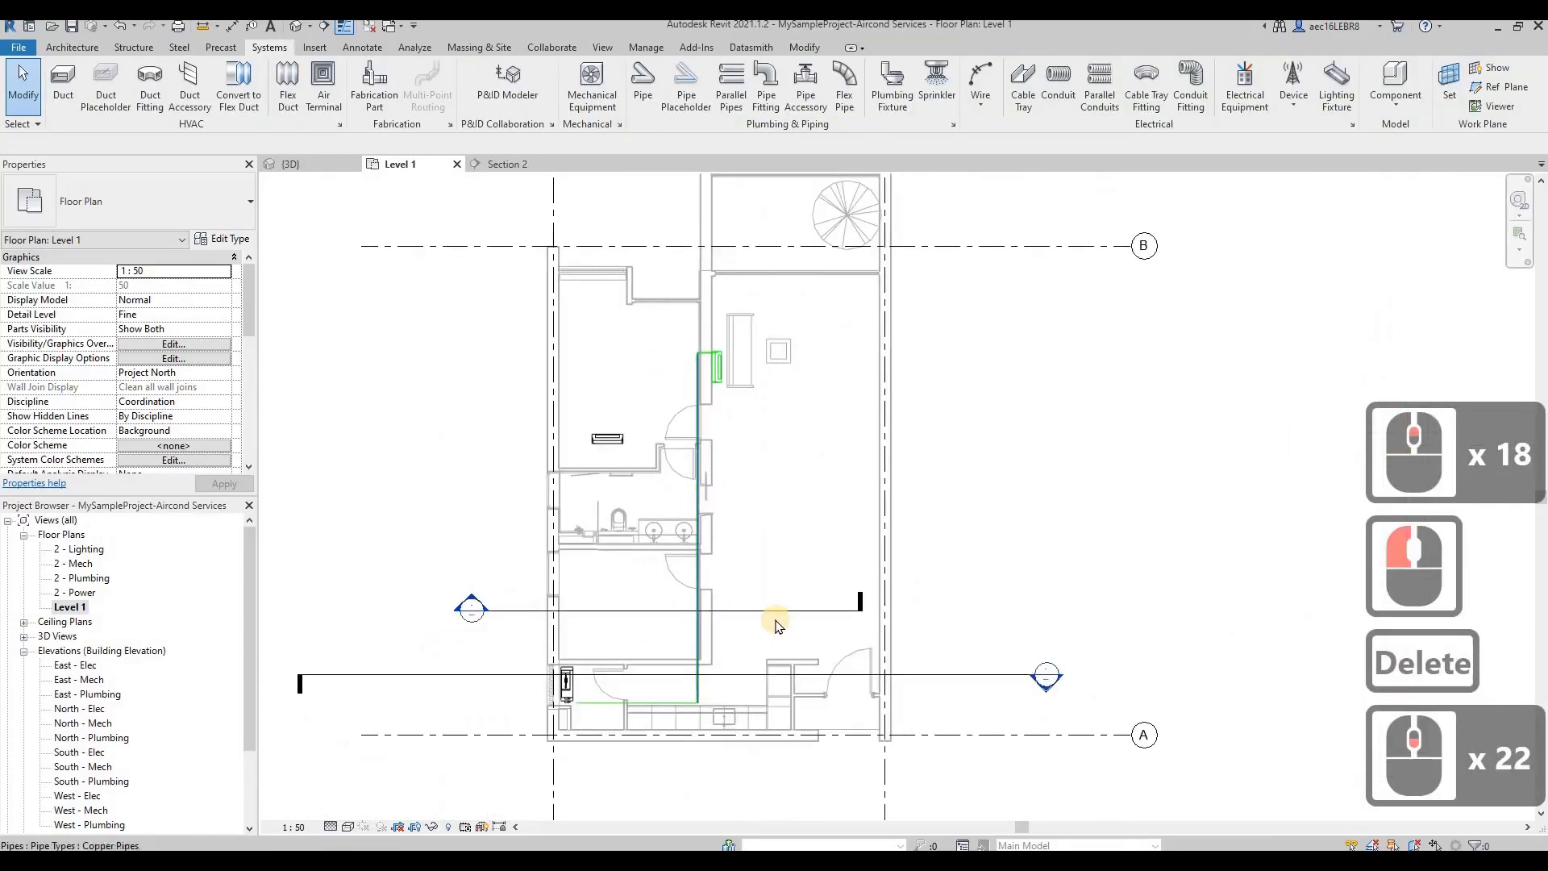
# Open Section 2 from its section line and move the copper pipe straight up about 300 mm
pyautogui.click(774, 610)
pyautogui.rightClick(773, 613)
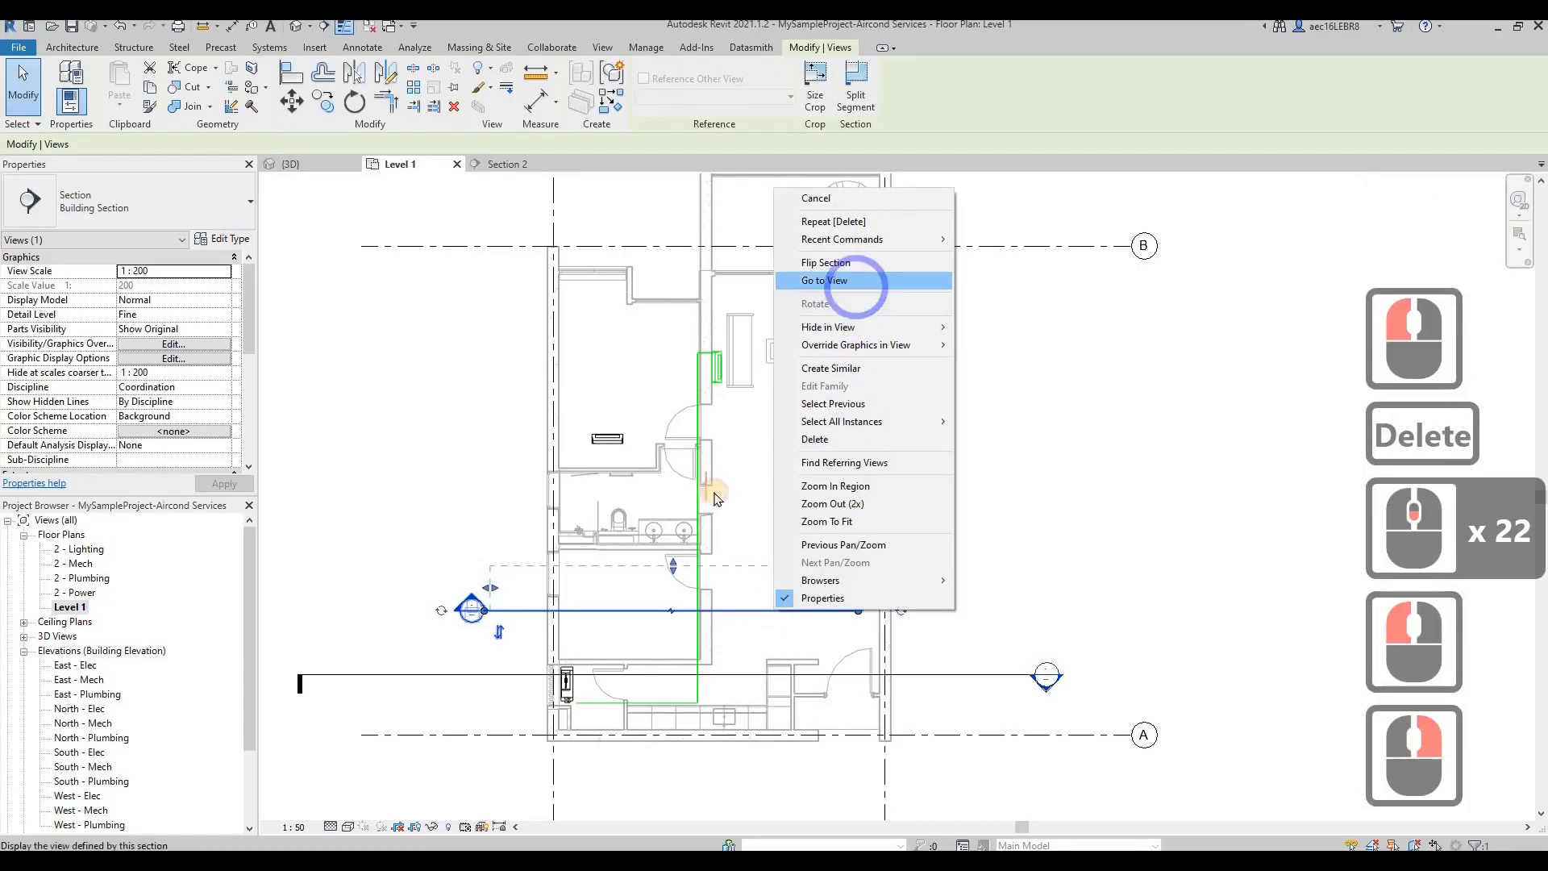
pyautogui.click(814, 280)
pyautogui.click(845, 532)
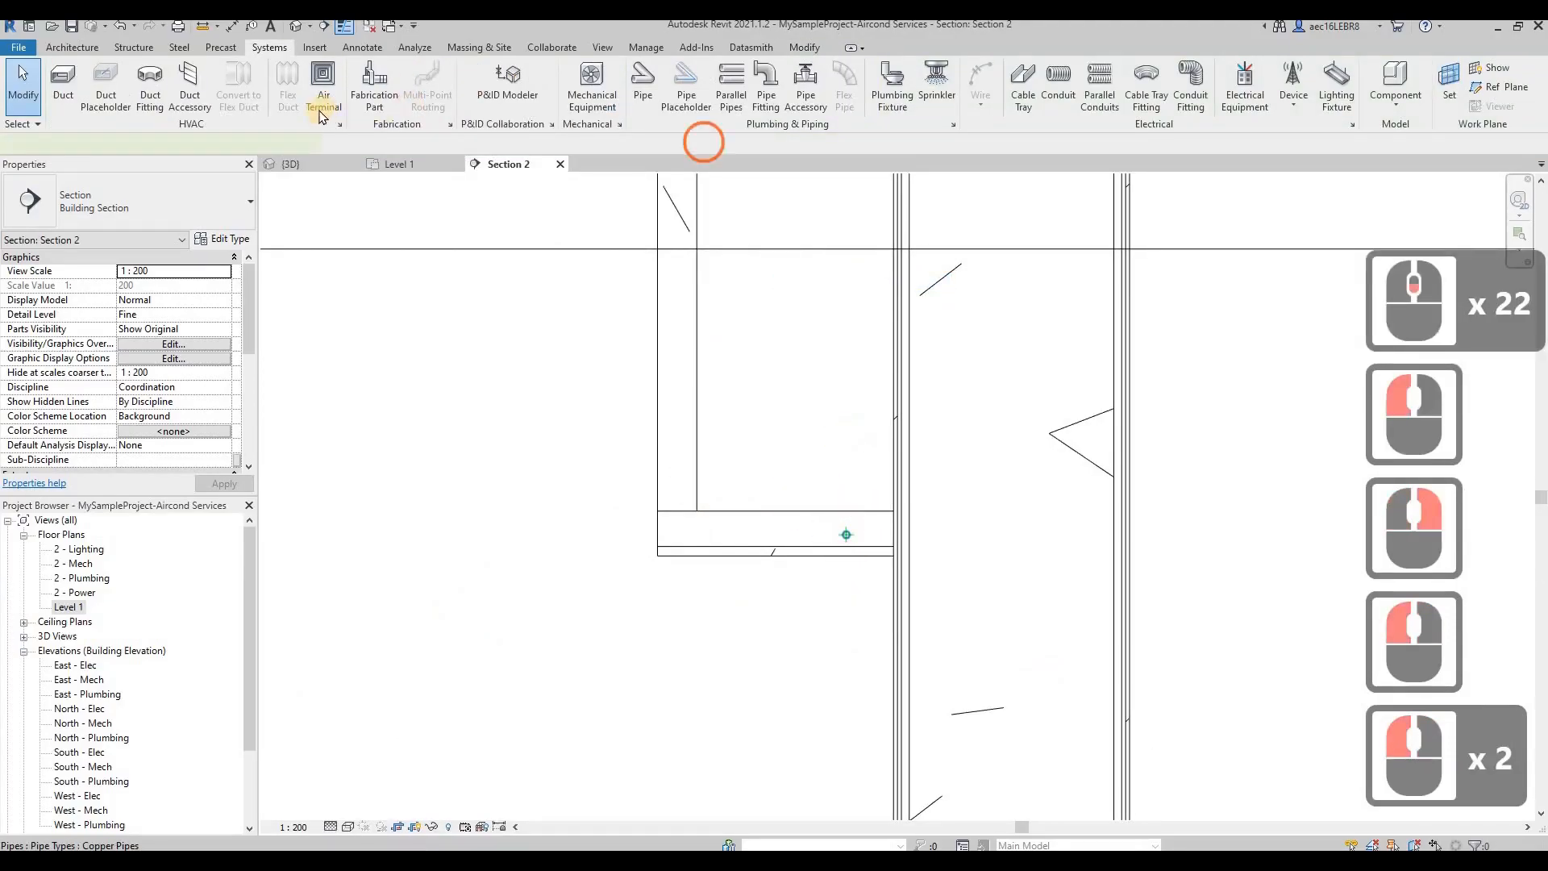
pyautogui.click(292, 100)
pyautogui.click(847, 532)
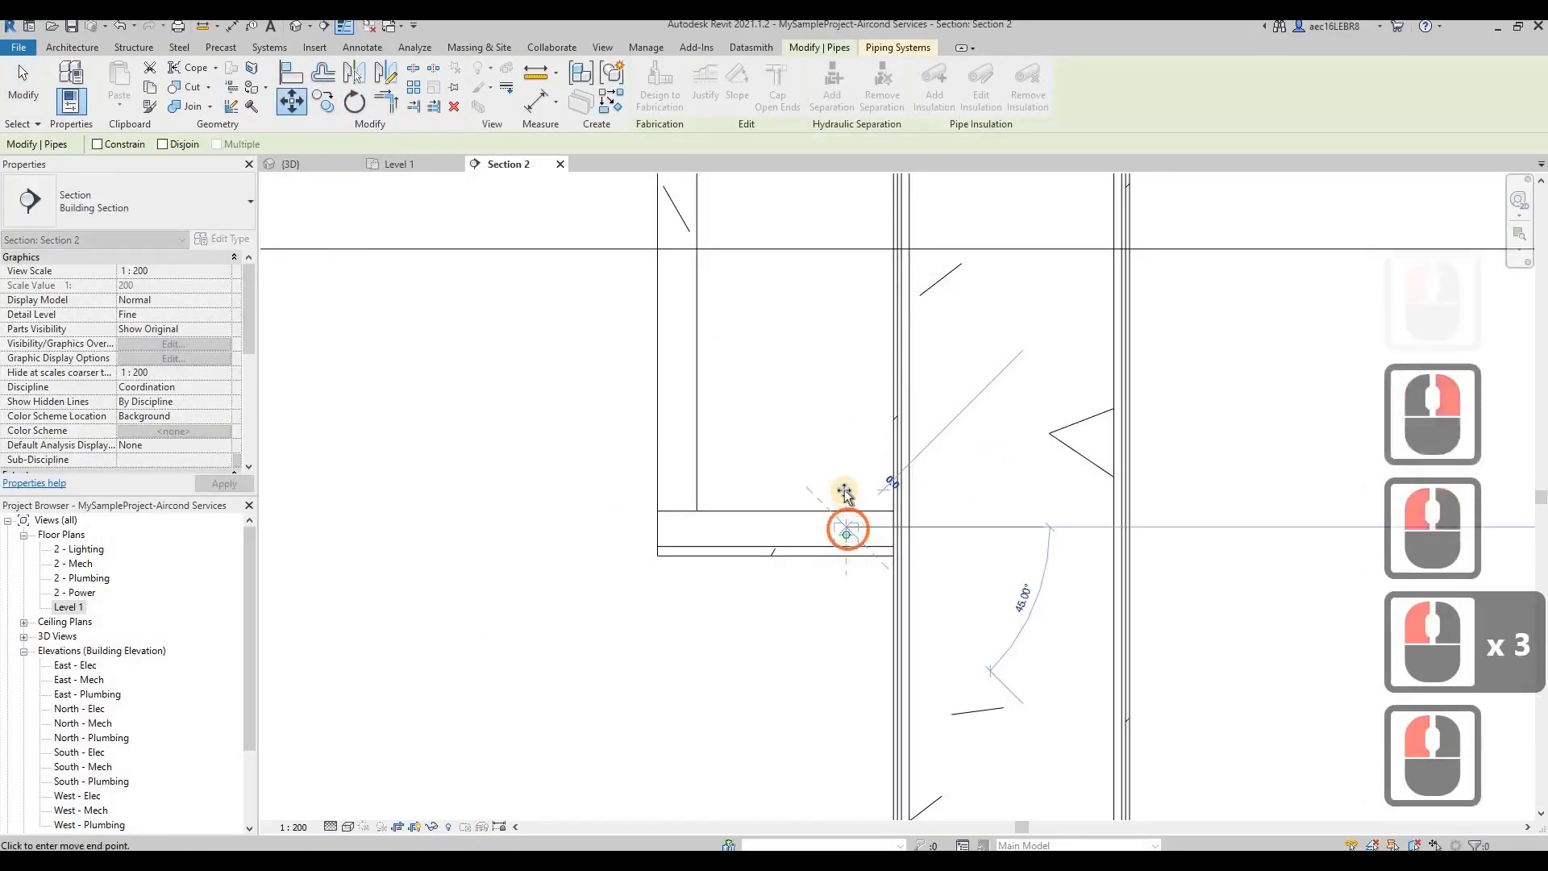
pyautogui.scroll(-2, 846, 520)
pyautogui.scroll(3, 843, 405)
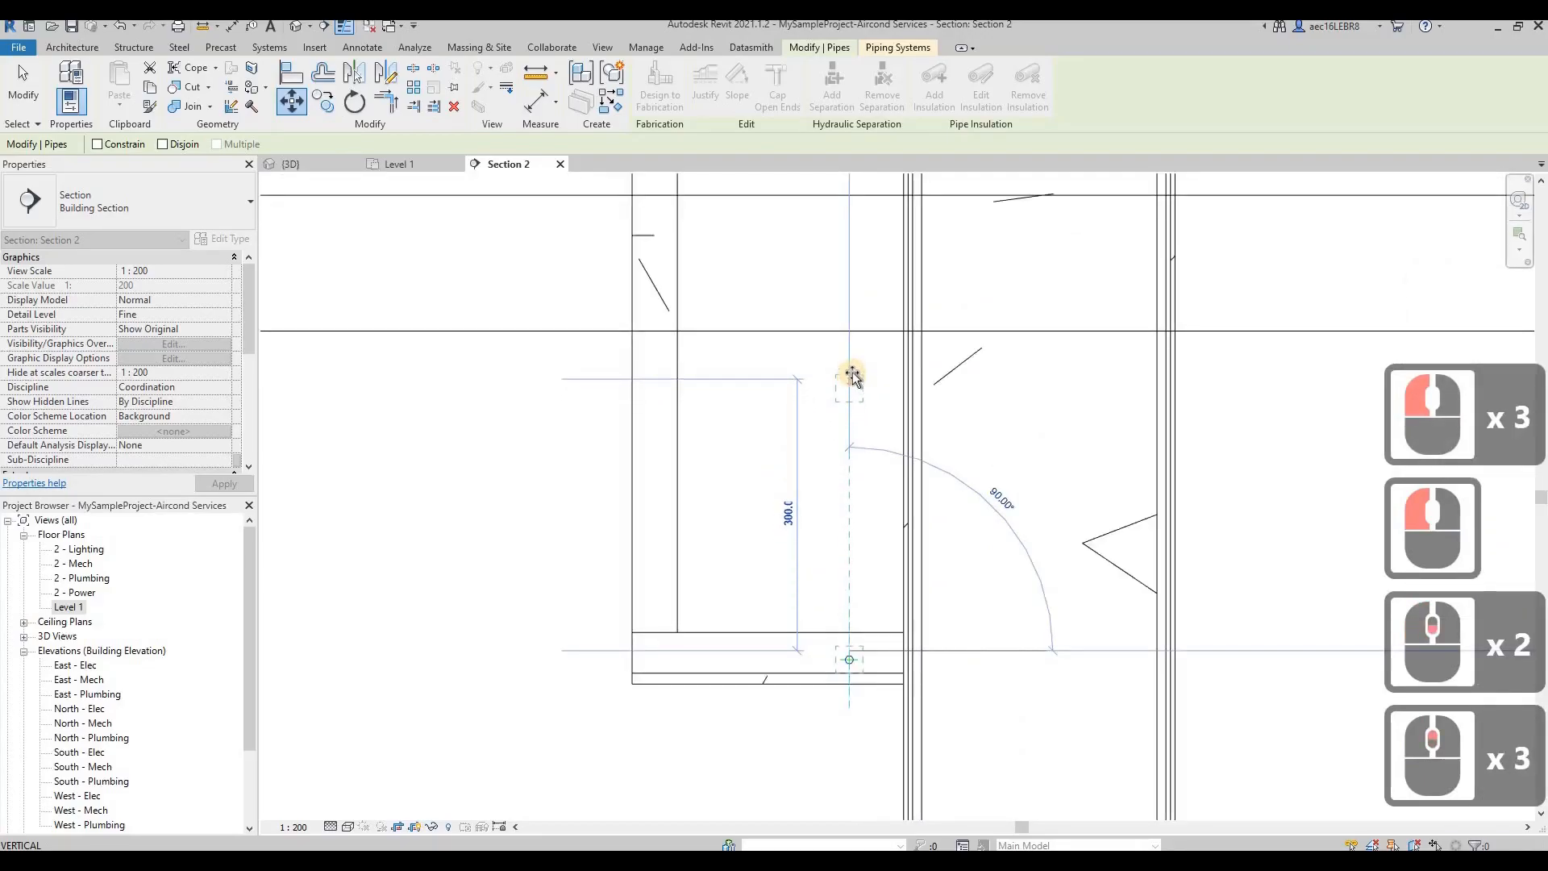
pyautogui.click(851, 370)
pyautogui.press('Escape')
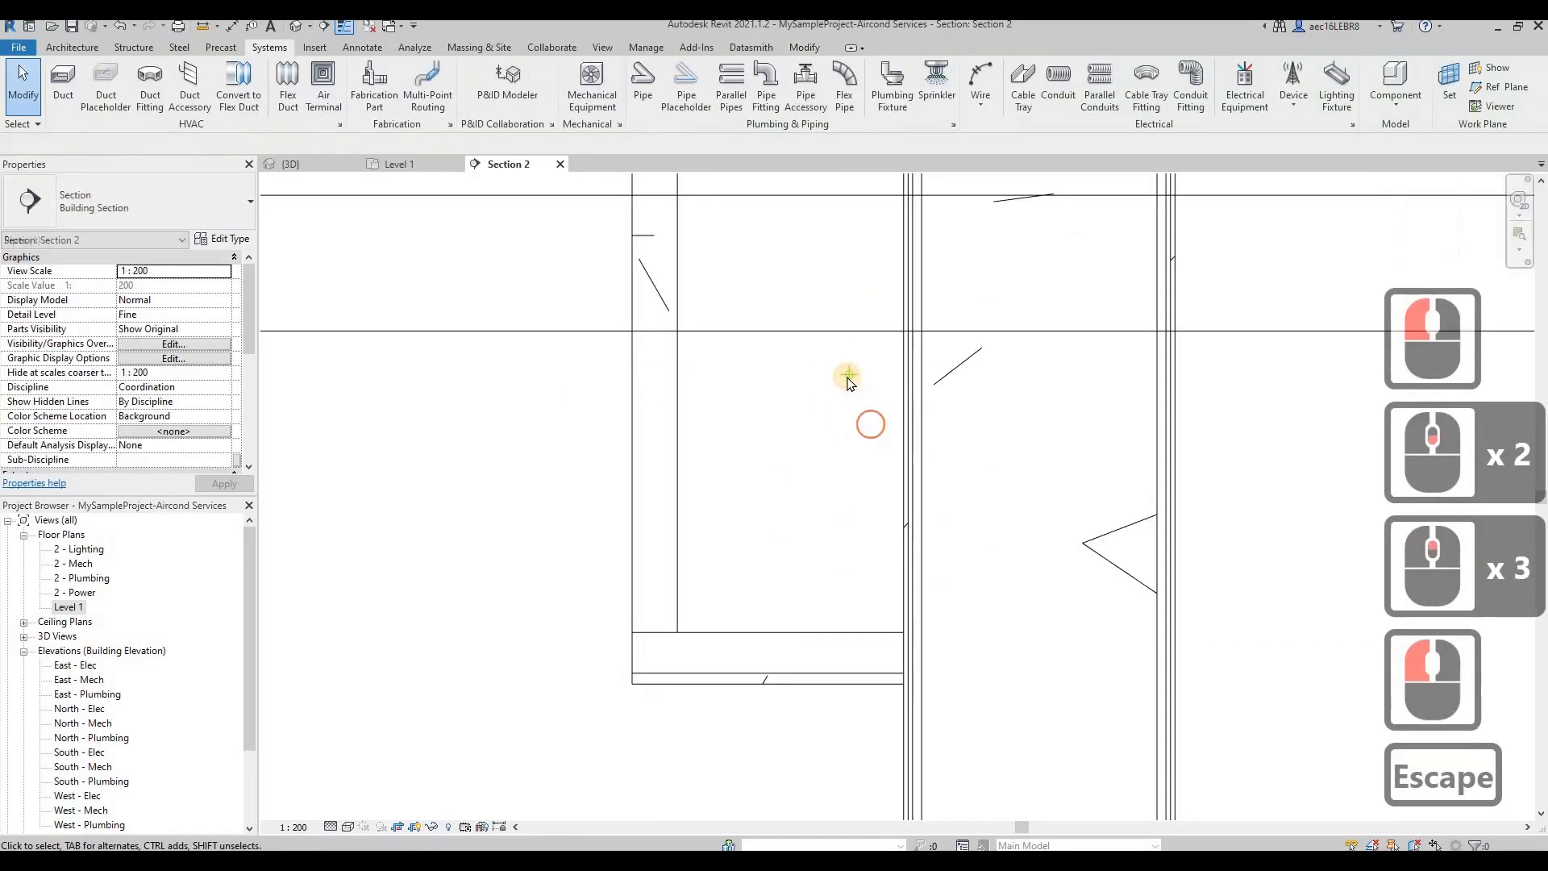
# On the Level 1 plan, extend the raised copper pipe's end to meet the indoor unit's short branch pipe and form the corner connection
pyautogui.click(846, 373)
pyautogui.click(338, 148)
pyautogui.click(413, 167)
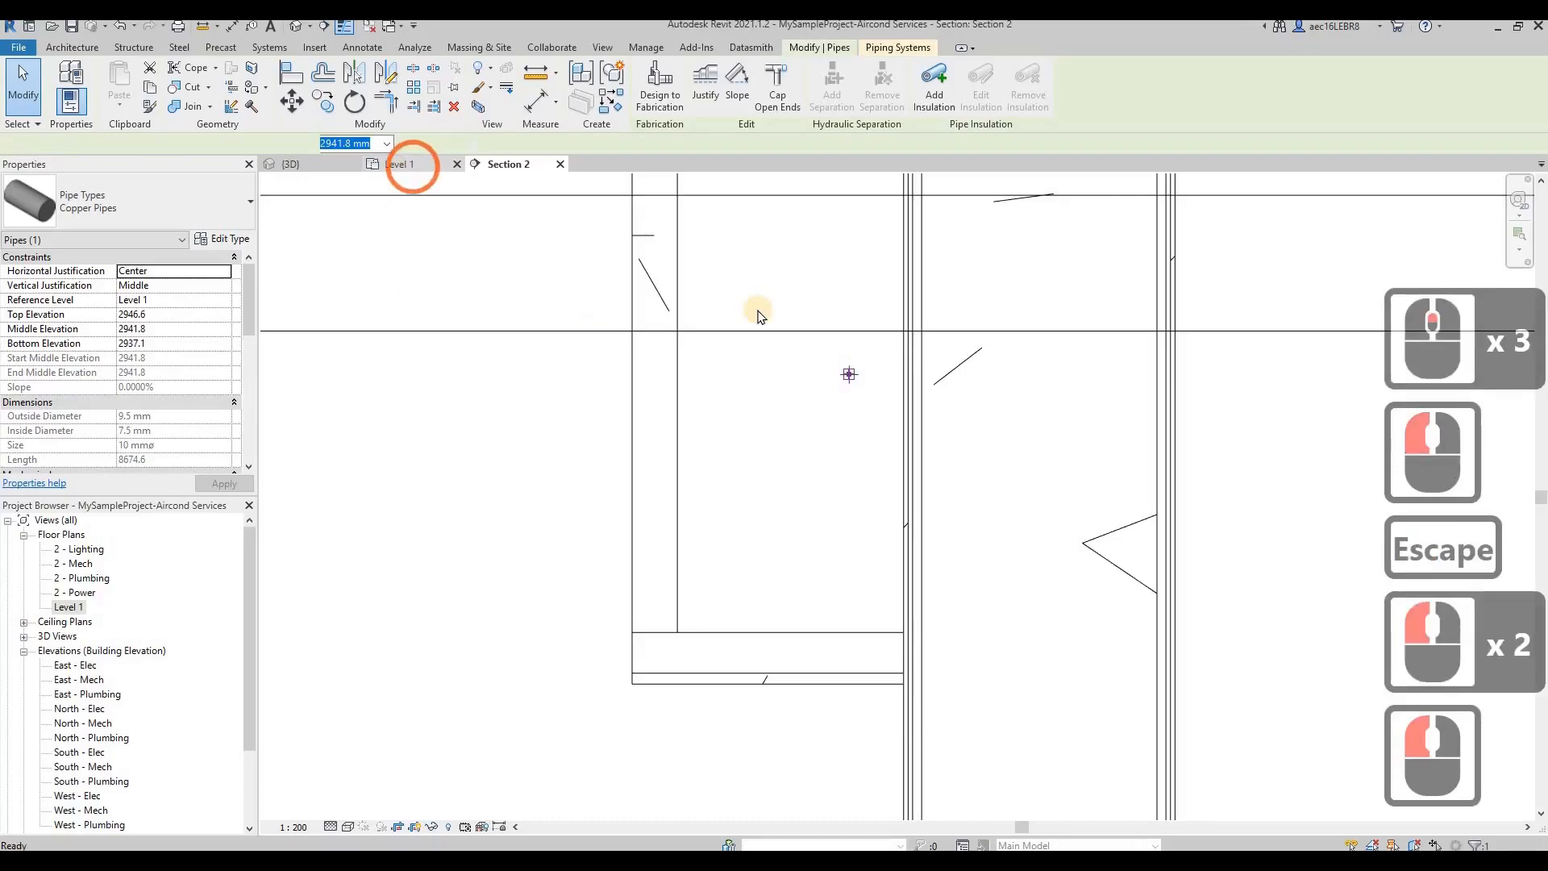
pyautogui.scroll(20, 685, 347)
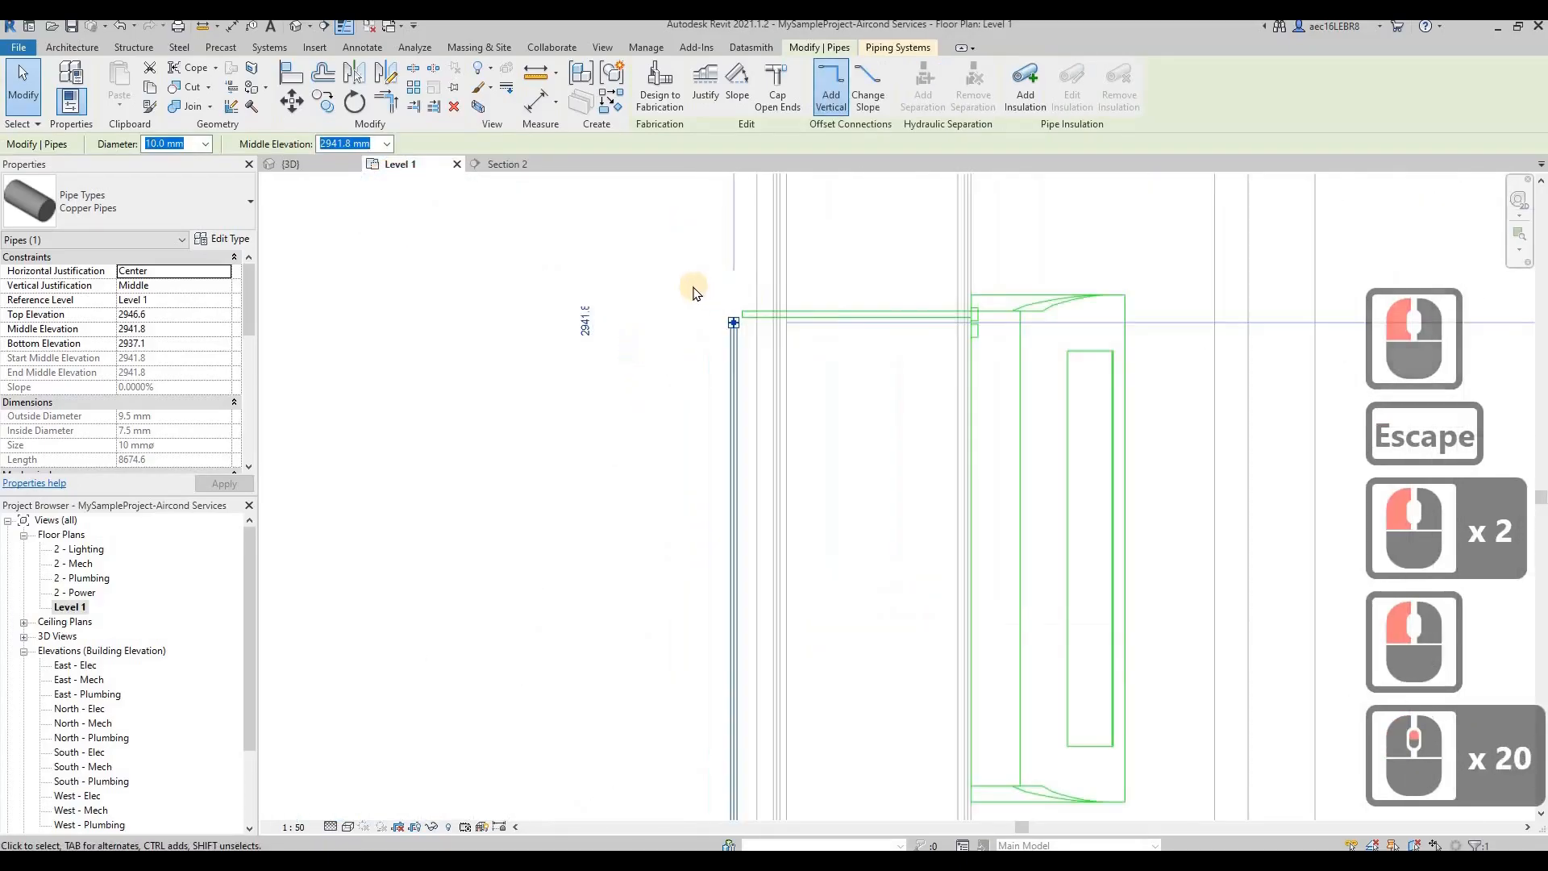
pyautogui.click(687, 280)
pyautogui.moveTo(661, 276)
pyautogui.mouseDown()
pyautogui.moveTo(661, 323)
pyautogui.moveTo(646, 286)
pyautogui.mouseUp()
pyautogui.press('Escape')
pyautogui.click(647, 301)
pyautogui.scroll(8, 617, 286)
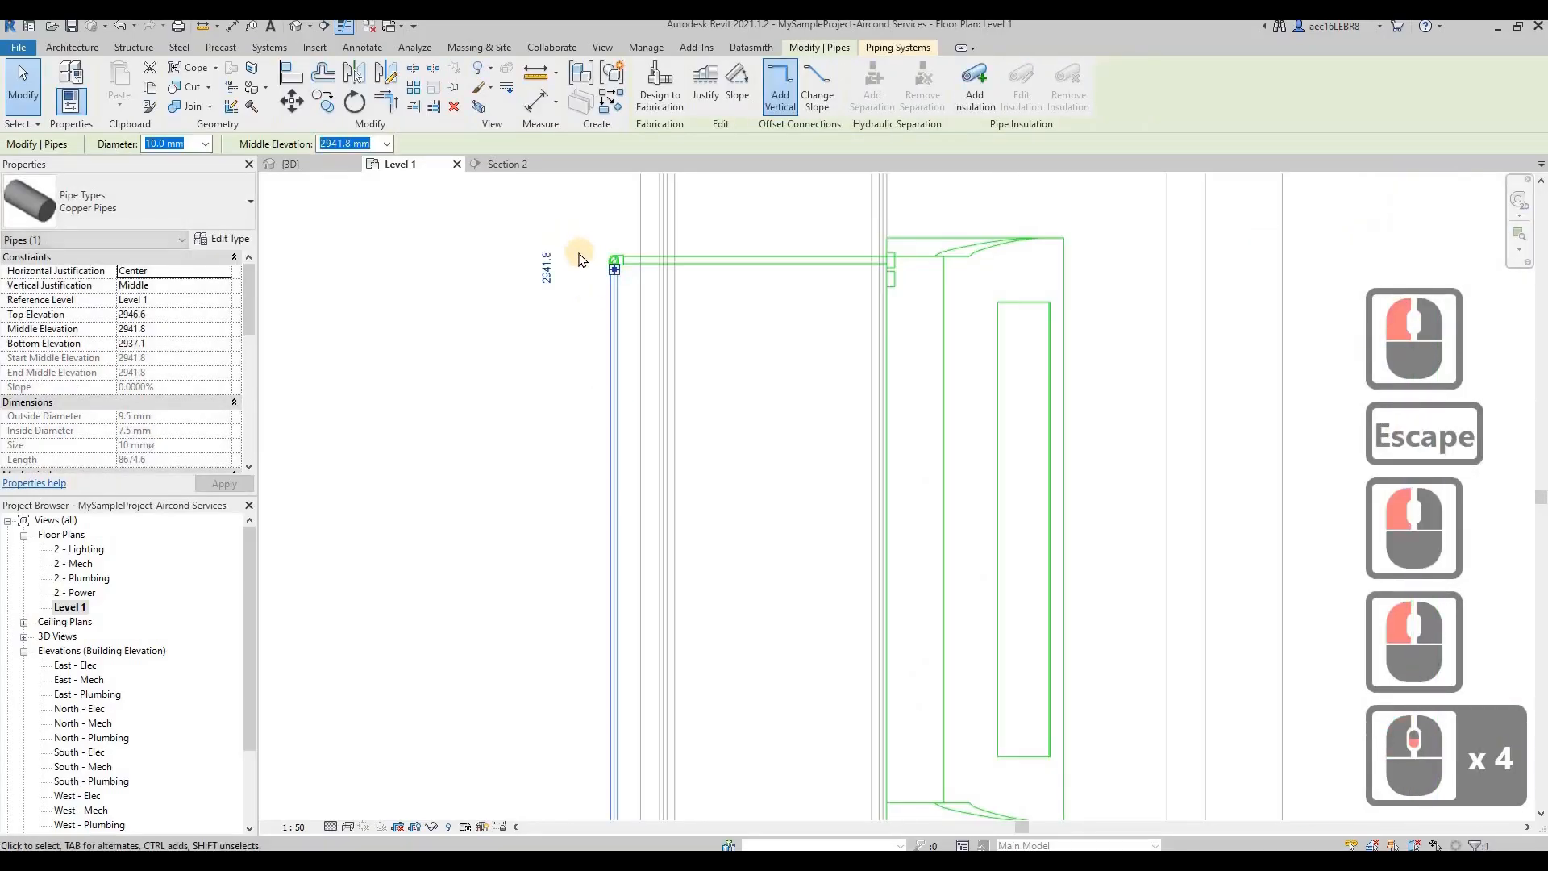
pyautogui.scroll(-5, 597, 363)
pyautogui.press('Escape')
# Relocate the section line on the Level 1 plan to just beside the horizontal pipe run at the kitchen counter and shorten its view depth
pyautogui.moveTo(686, 375); pyautogui.dragTo(696, 343, button='middle')
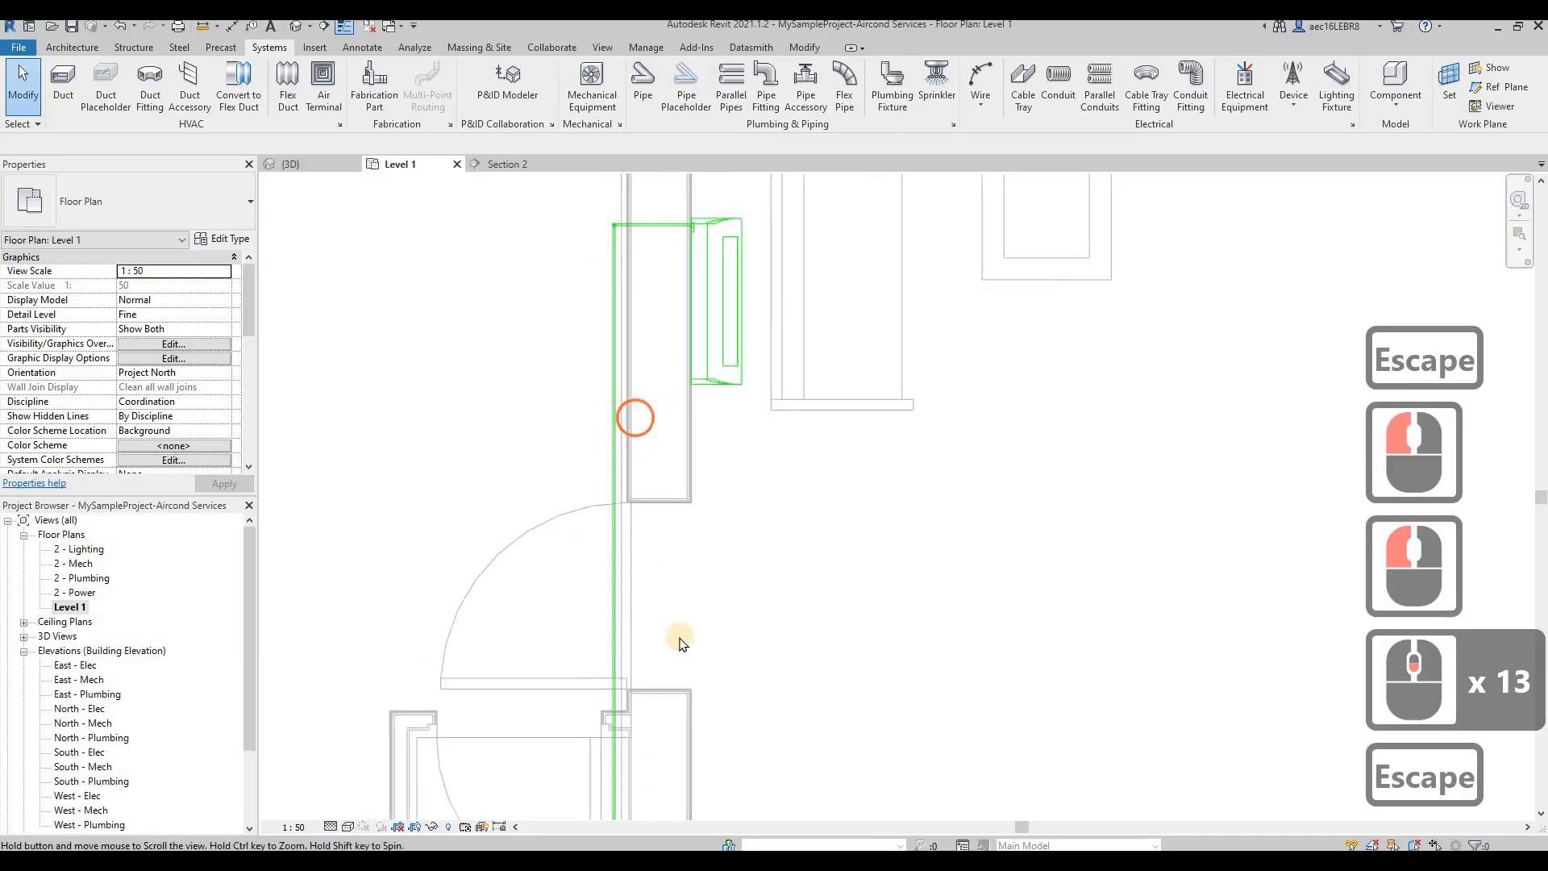
pyautogui.scroll(-4, 670, 490)
pyautogui.moveTo(692, 625); pyautogui.dragTo(740, 276, button='middle')
pyautogui.middleClick(757, 489)
pyautogui.moveTo(795, 433); pyautogui.dragTo(804, 313, button='middle')
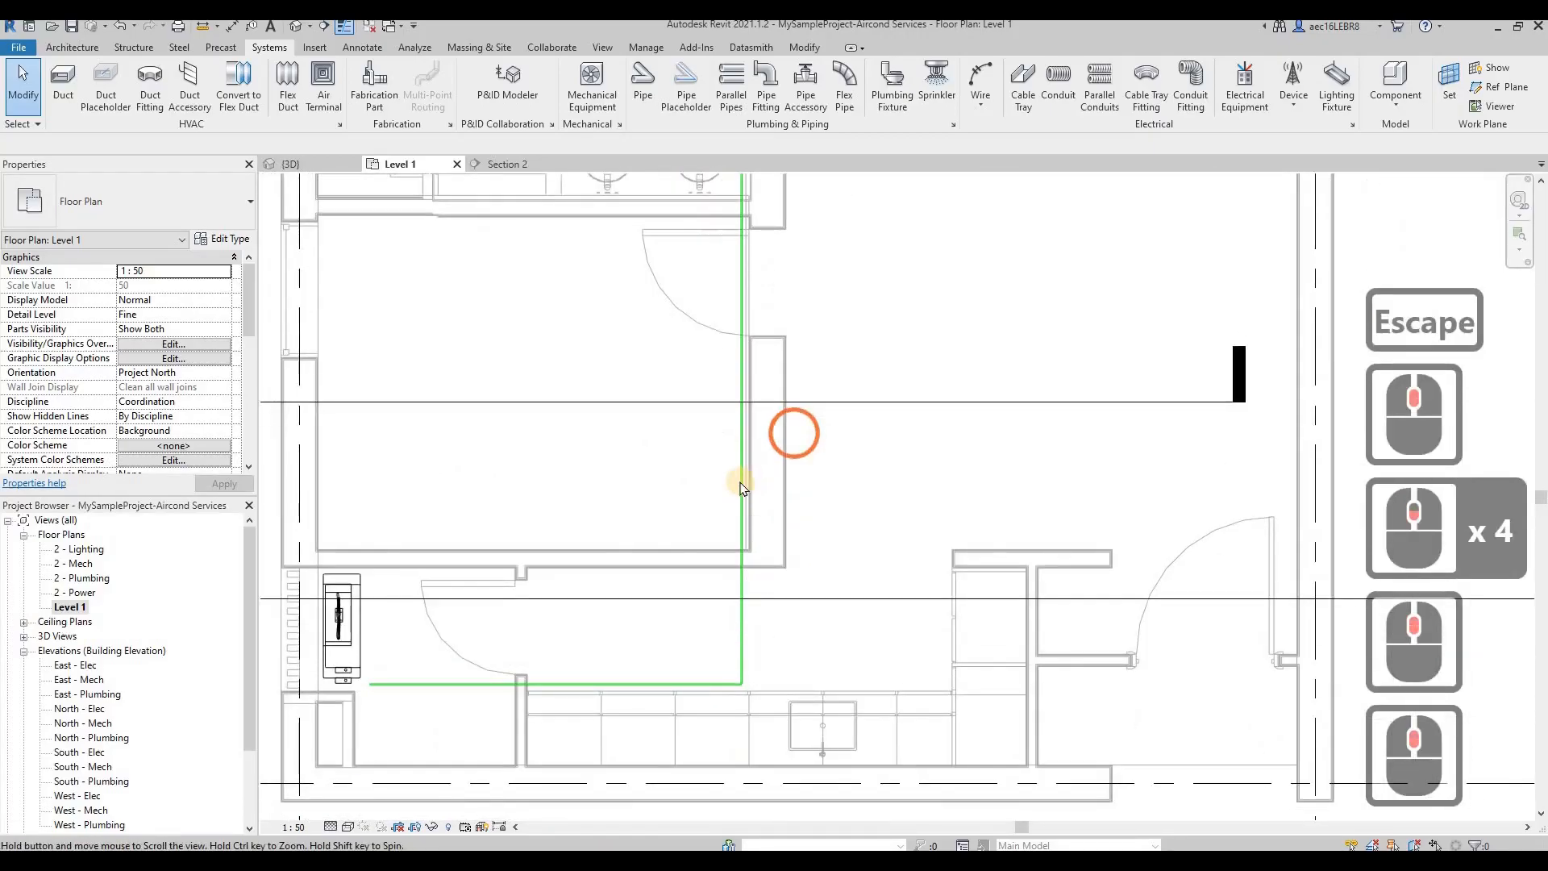
pyautogui.press('Tab')
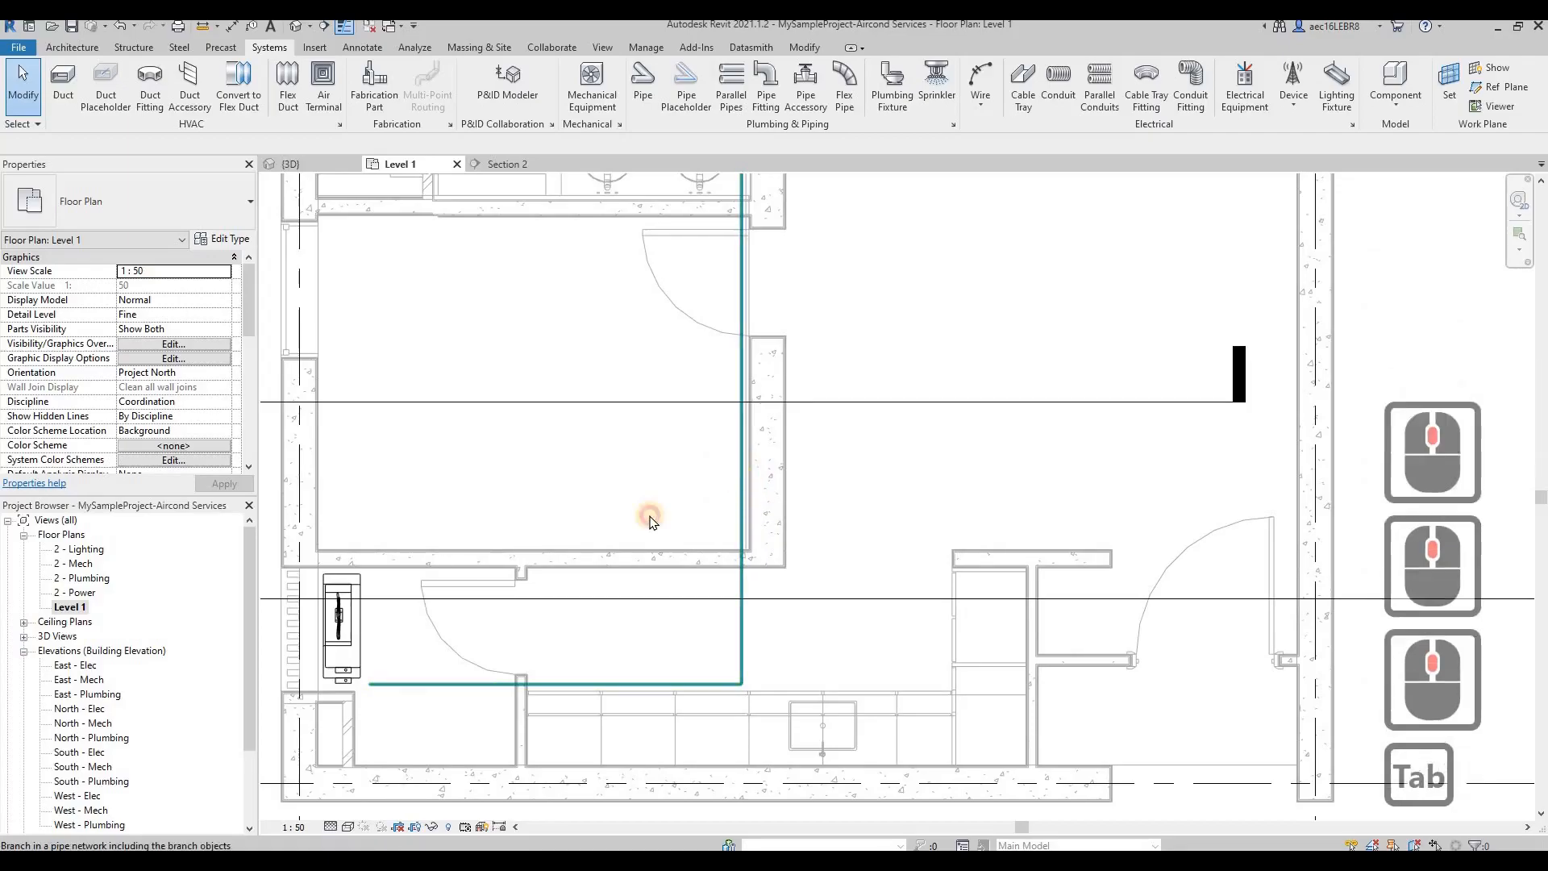
pyautogui.click(594, 557)
pyautogui.scroll(-3, 622, 600)
pyautogui.press('Escape')
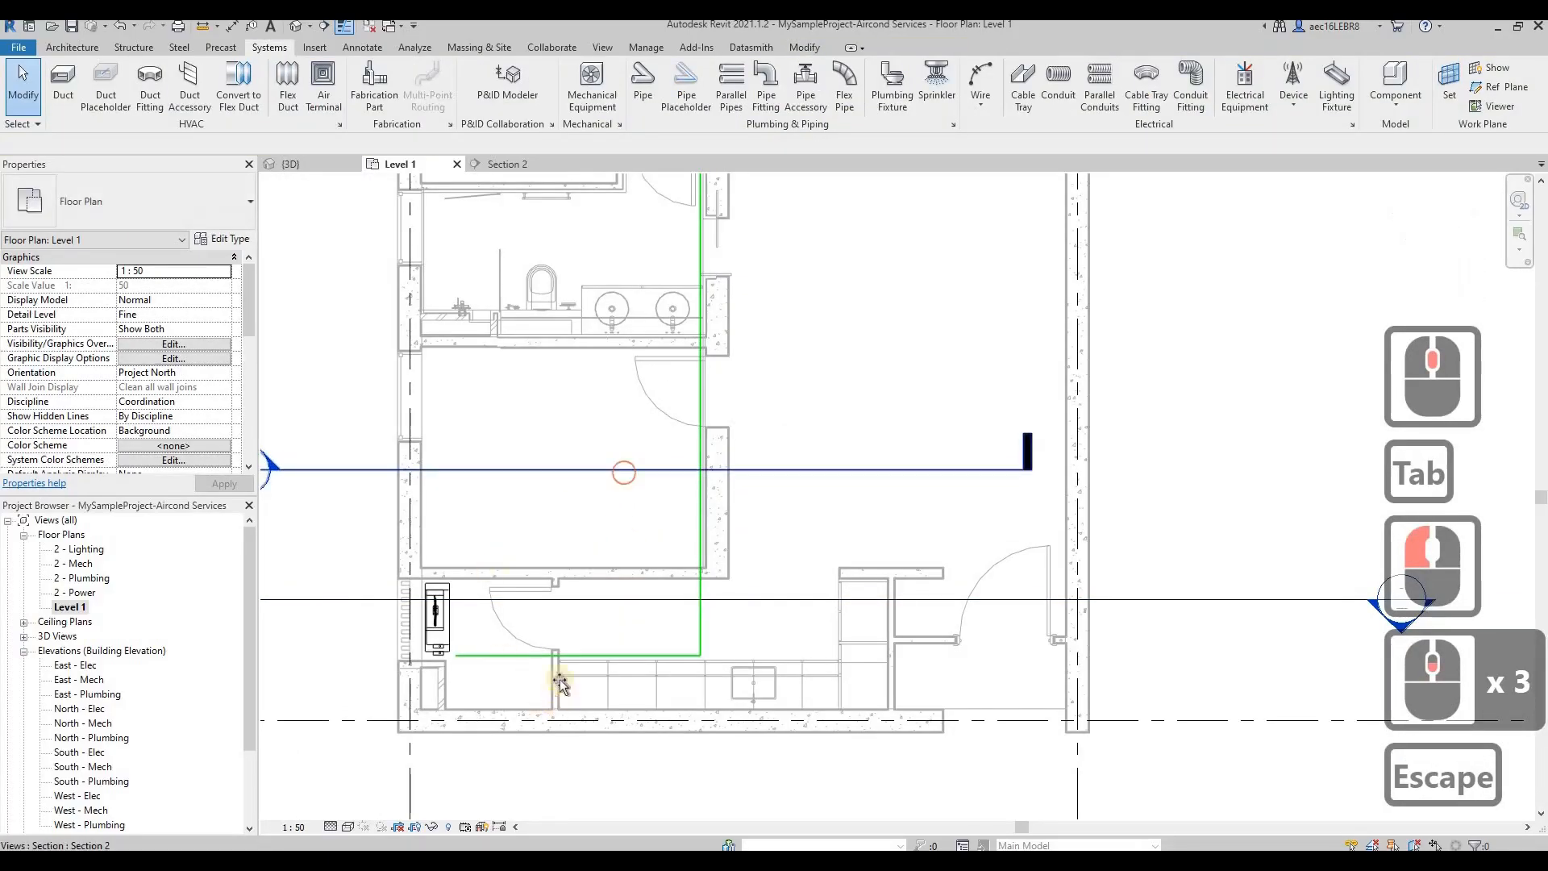
pyautogui.click(546, 659)
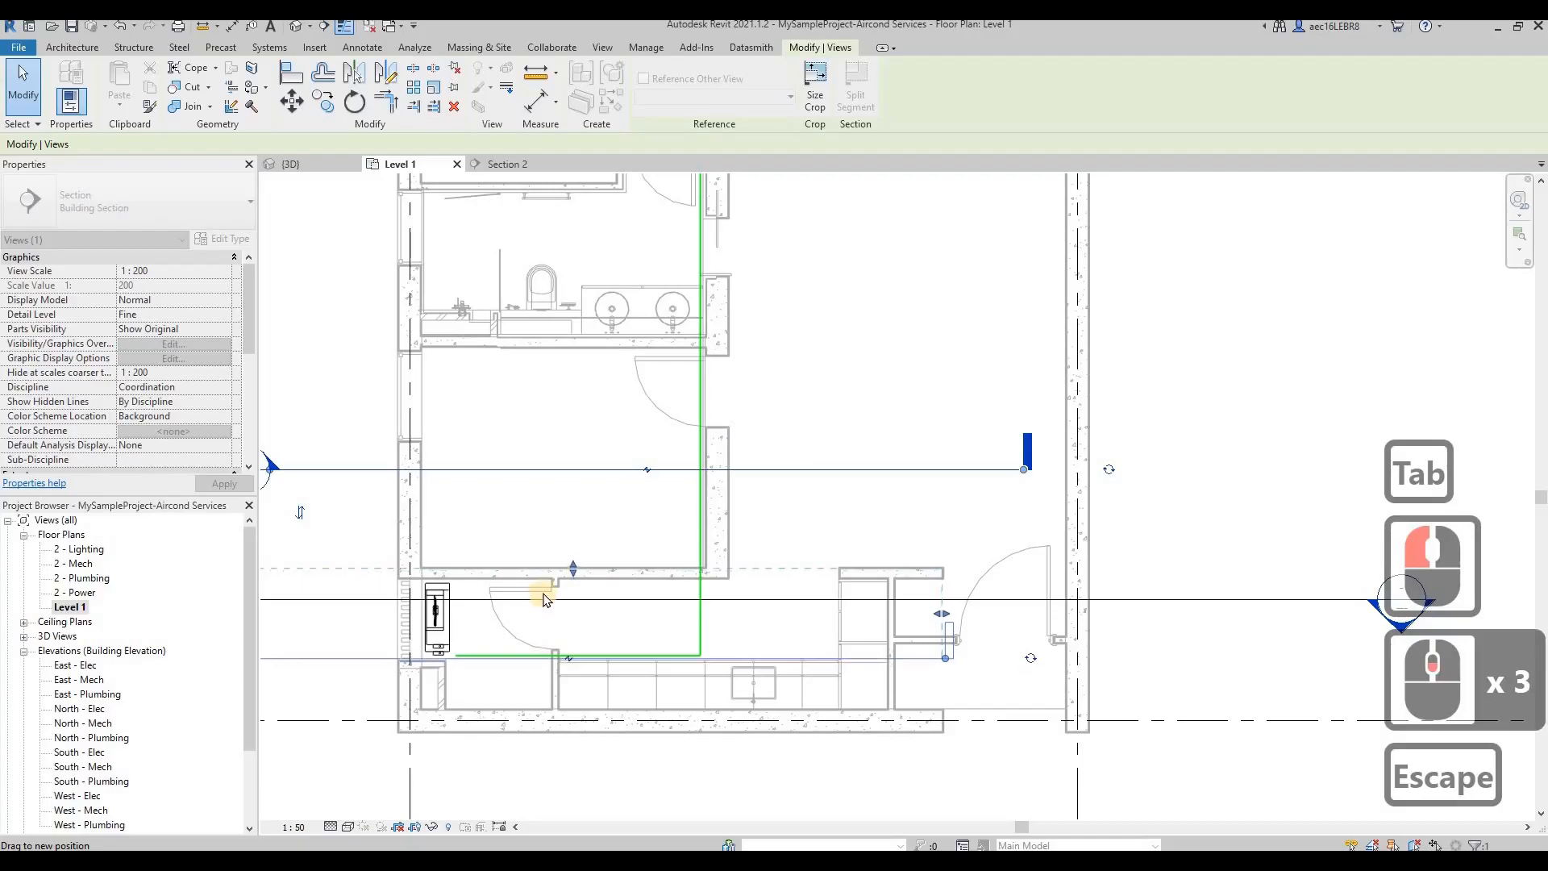
pyautogui.moveTo(574, 571); pyautogui.dragTo(574, 628)
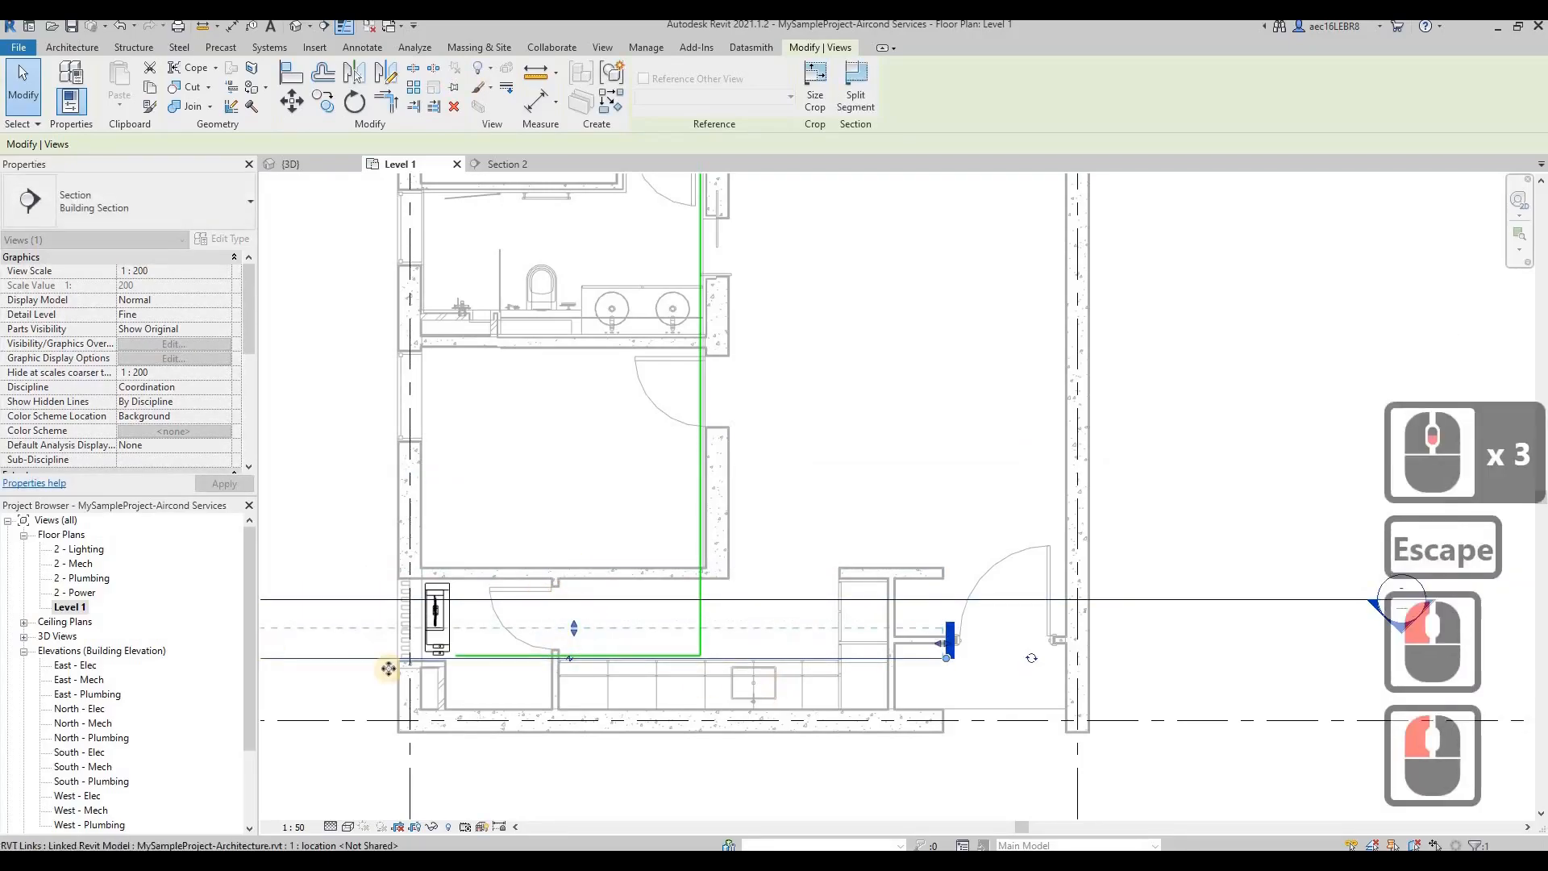
# Open Section 2 from the relocated section line and examine the ceiling-level copper pipe above the outdoor units
pyautogui.scroll(-1, 774, 662)
pyautogui.scroll(5, 476, 664)
pyautogui.rightClick(699, 416)
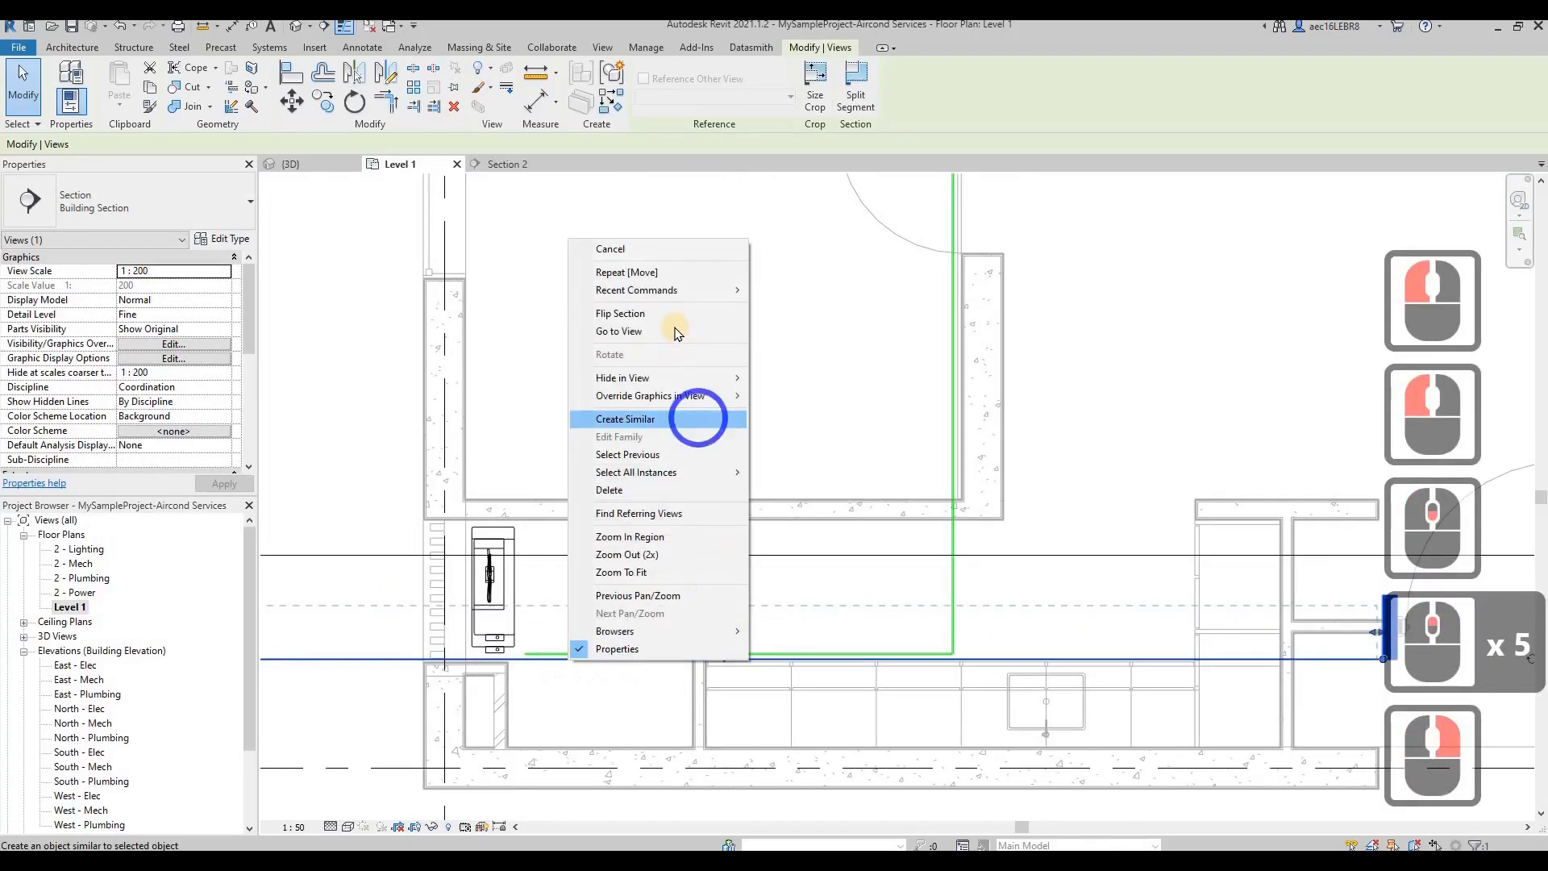
pyautogui.click(682, 319)
pyautogui.scroll(4, 786, 524)
pyautogui.scroll(-9, 408, 525)
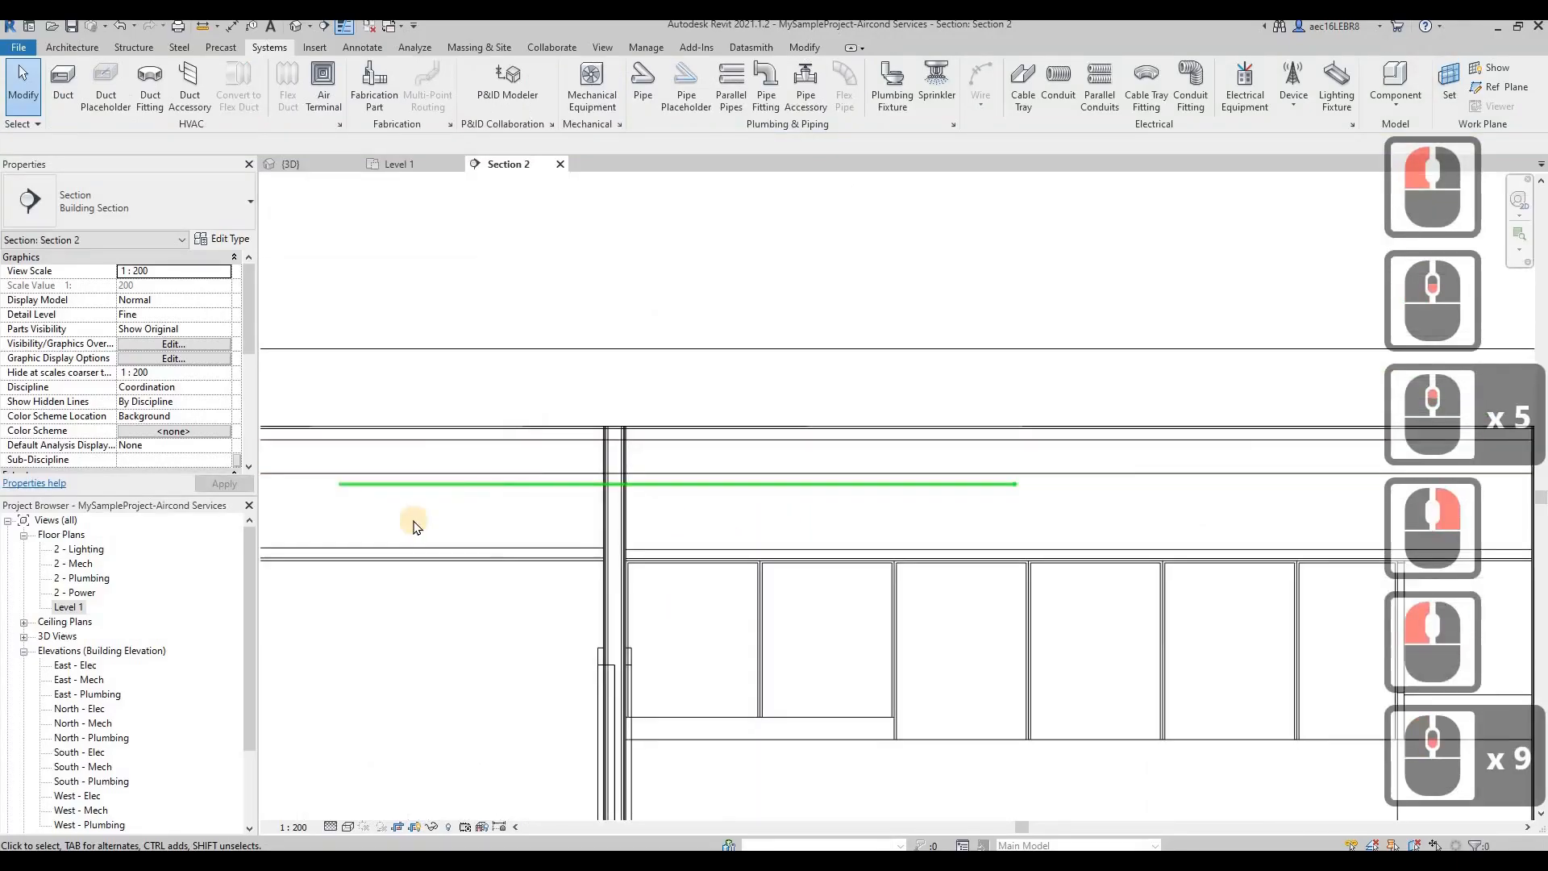
pyautogui.scroll(2, 621, 403)
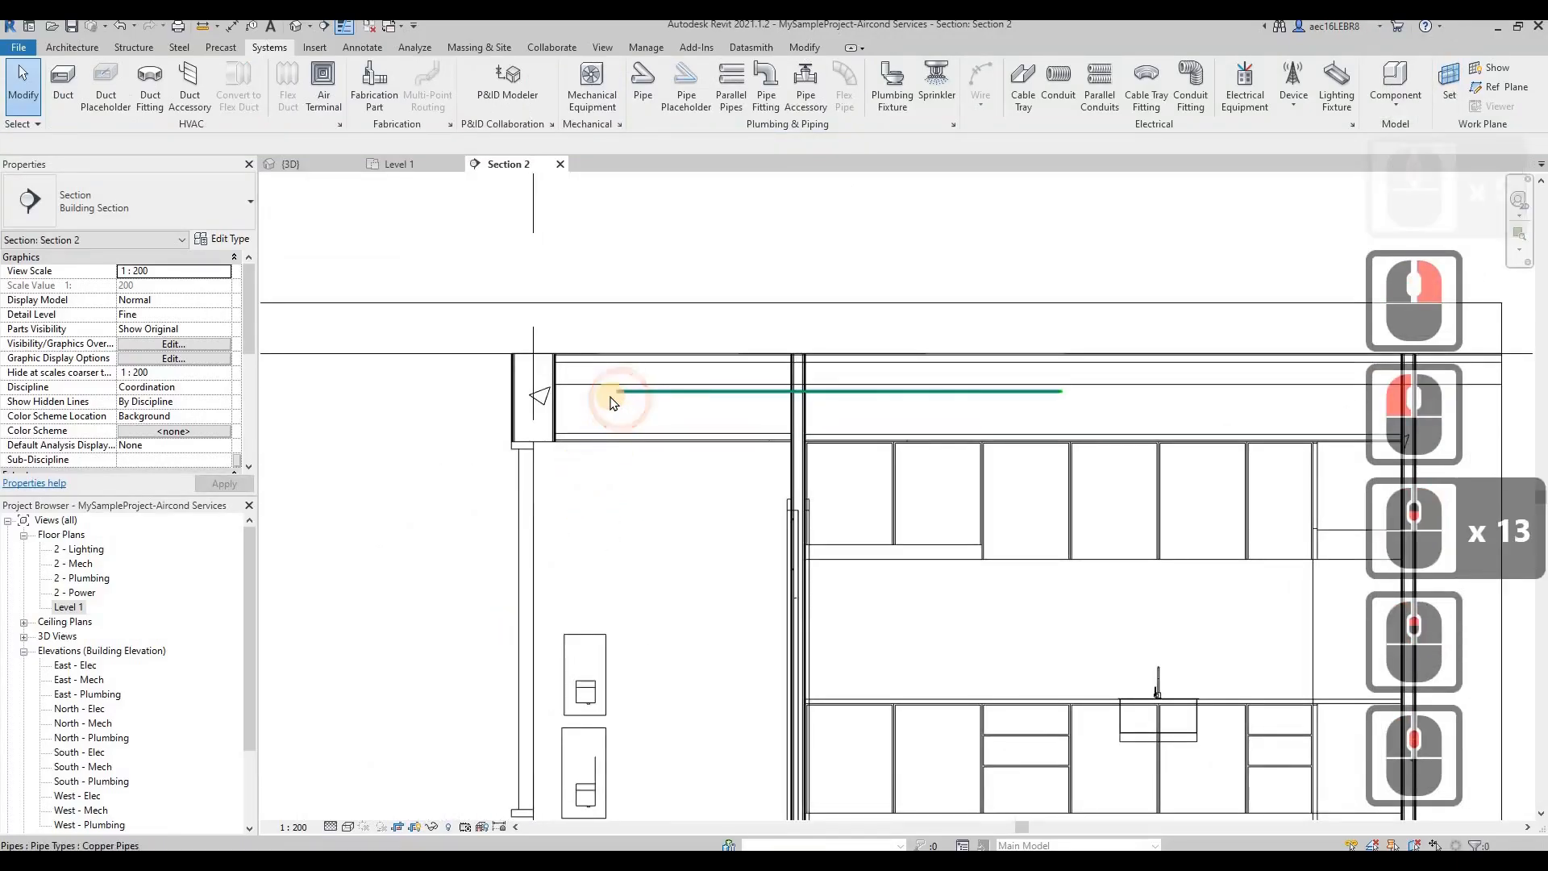
pyautogui.click(621, 395)
pyautogui.rightClick(616, 396)
pyautogui.click(659, 471)
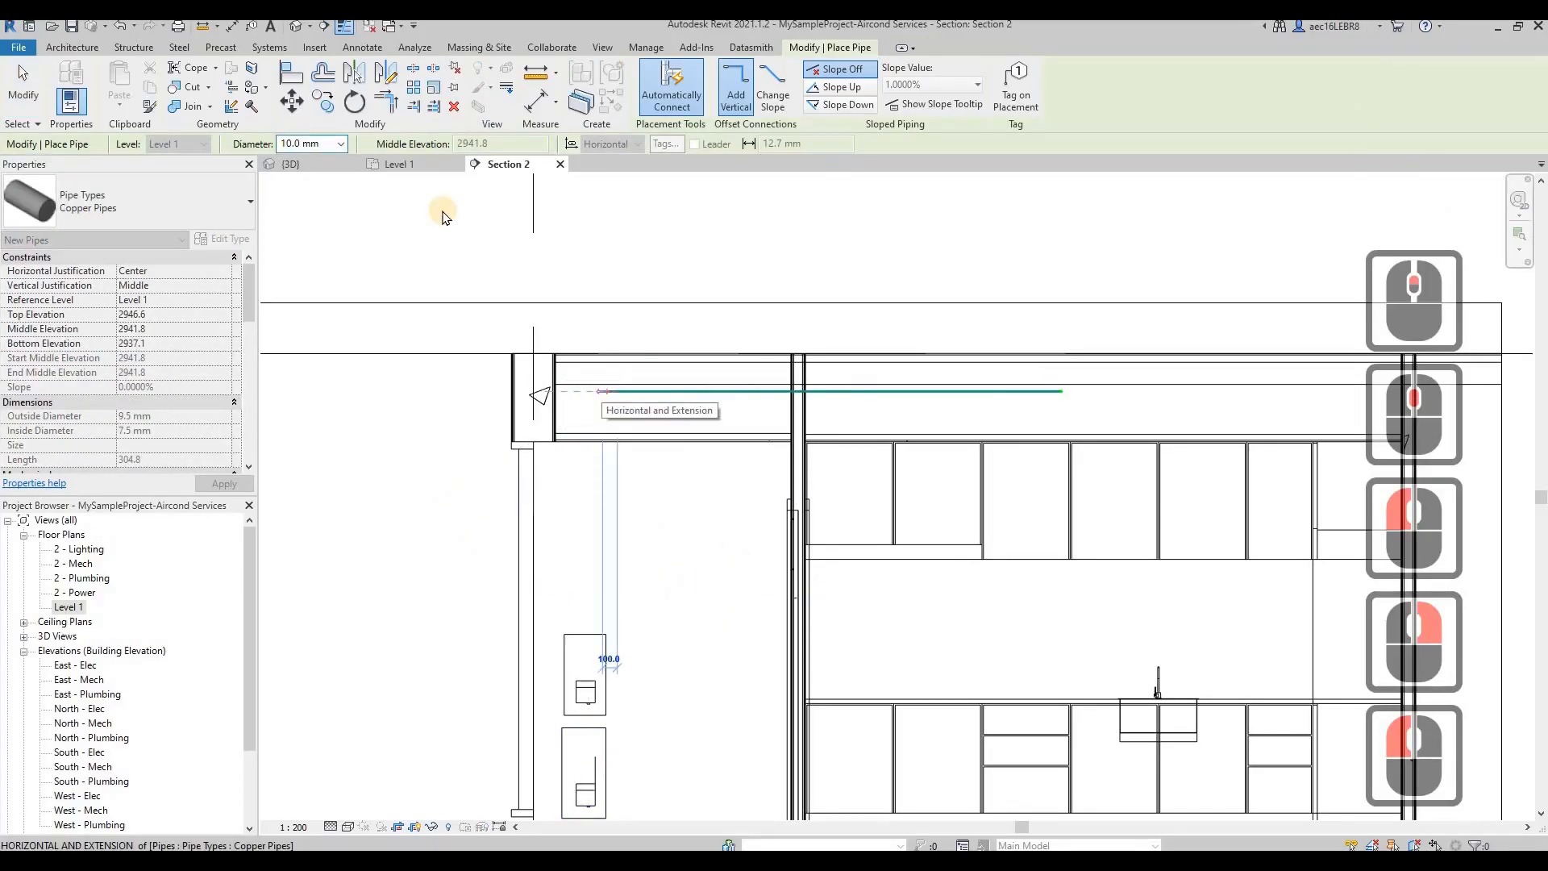
pyautogui.press('Escape')
pyautogui.press('Escape')
# Try flipping the section line next to the outdoor units on the Level 1 plan and check Section 2 in the opposite direction
pyautogui.click(400, 164)
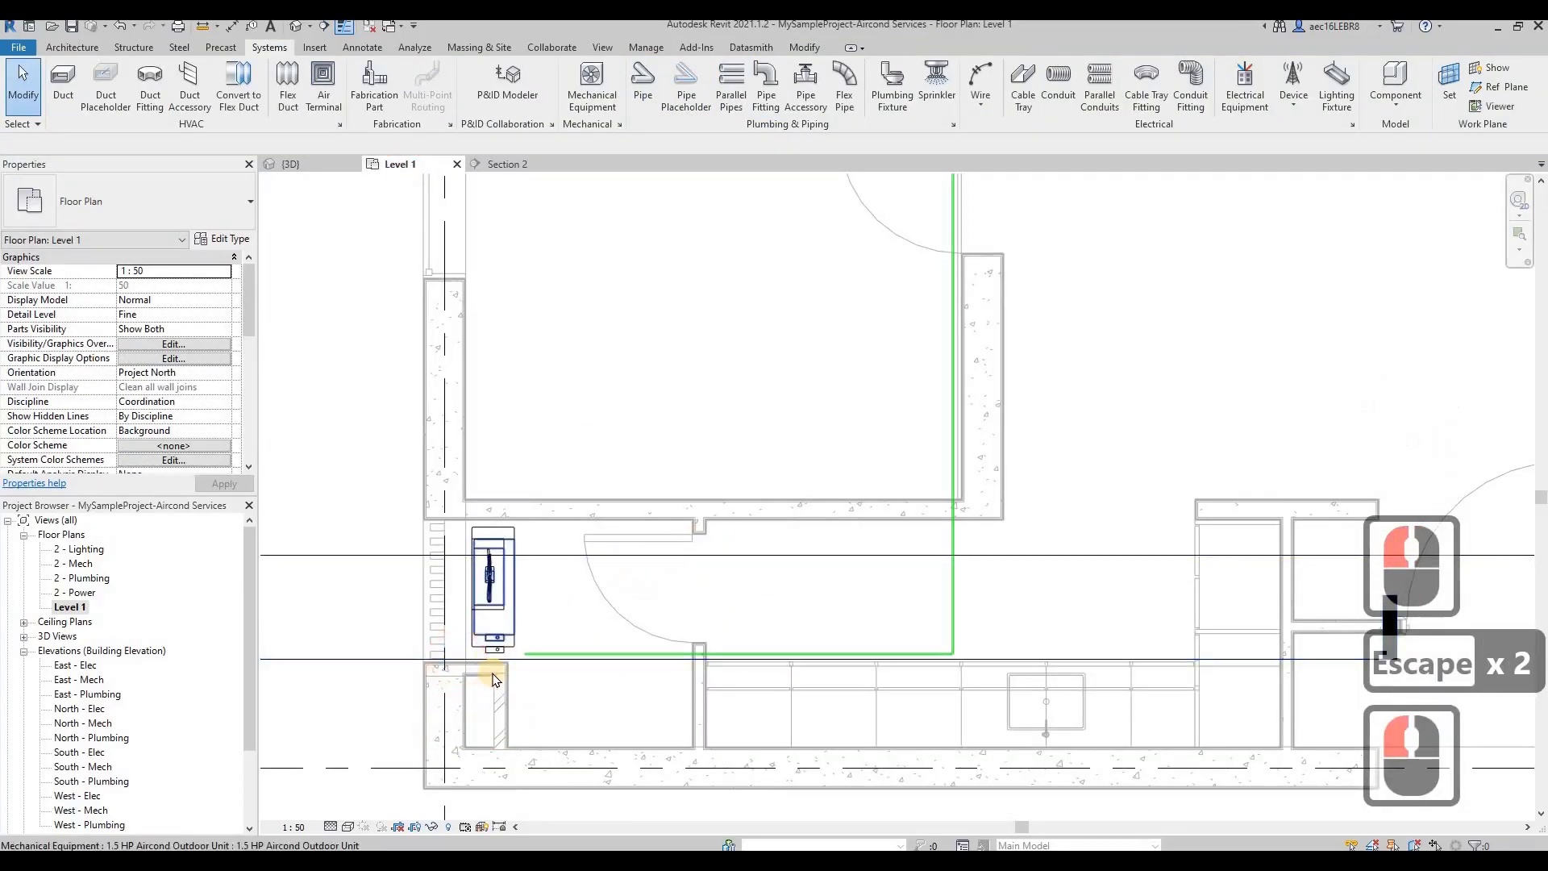
pyautogui.scroll(7, 494, 680)
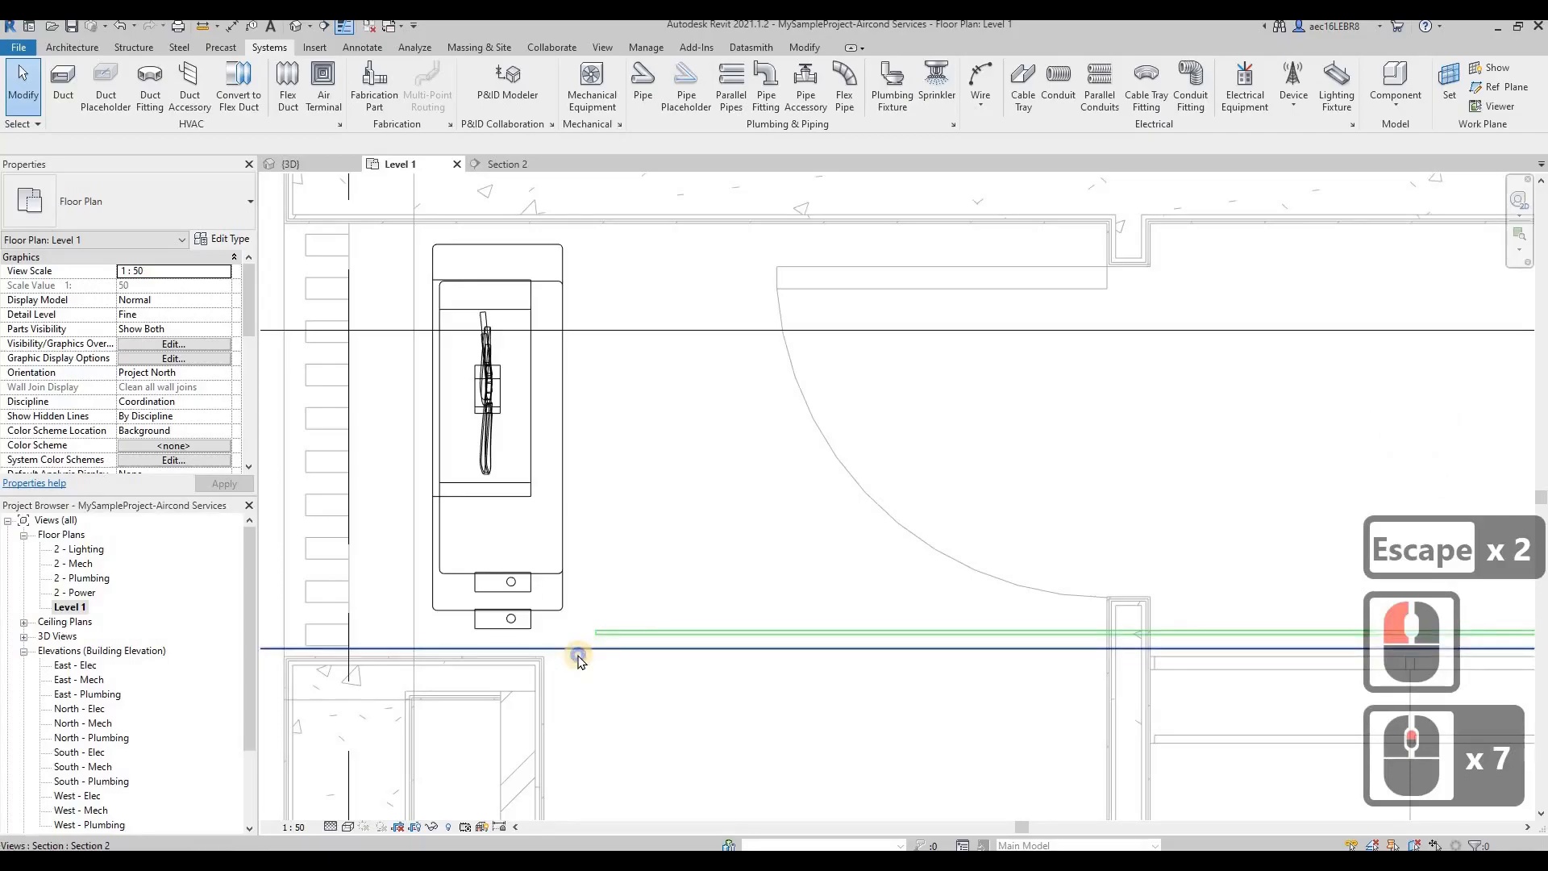
pyautogui.click(578, 655)
pyautogui.rightClick(578, 655)
pyautogui.click(661, 311)
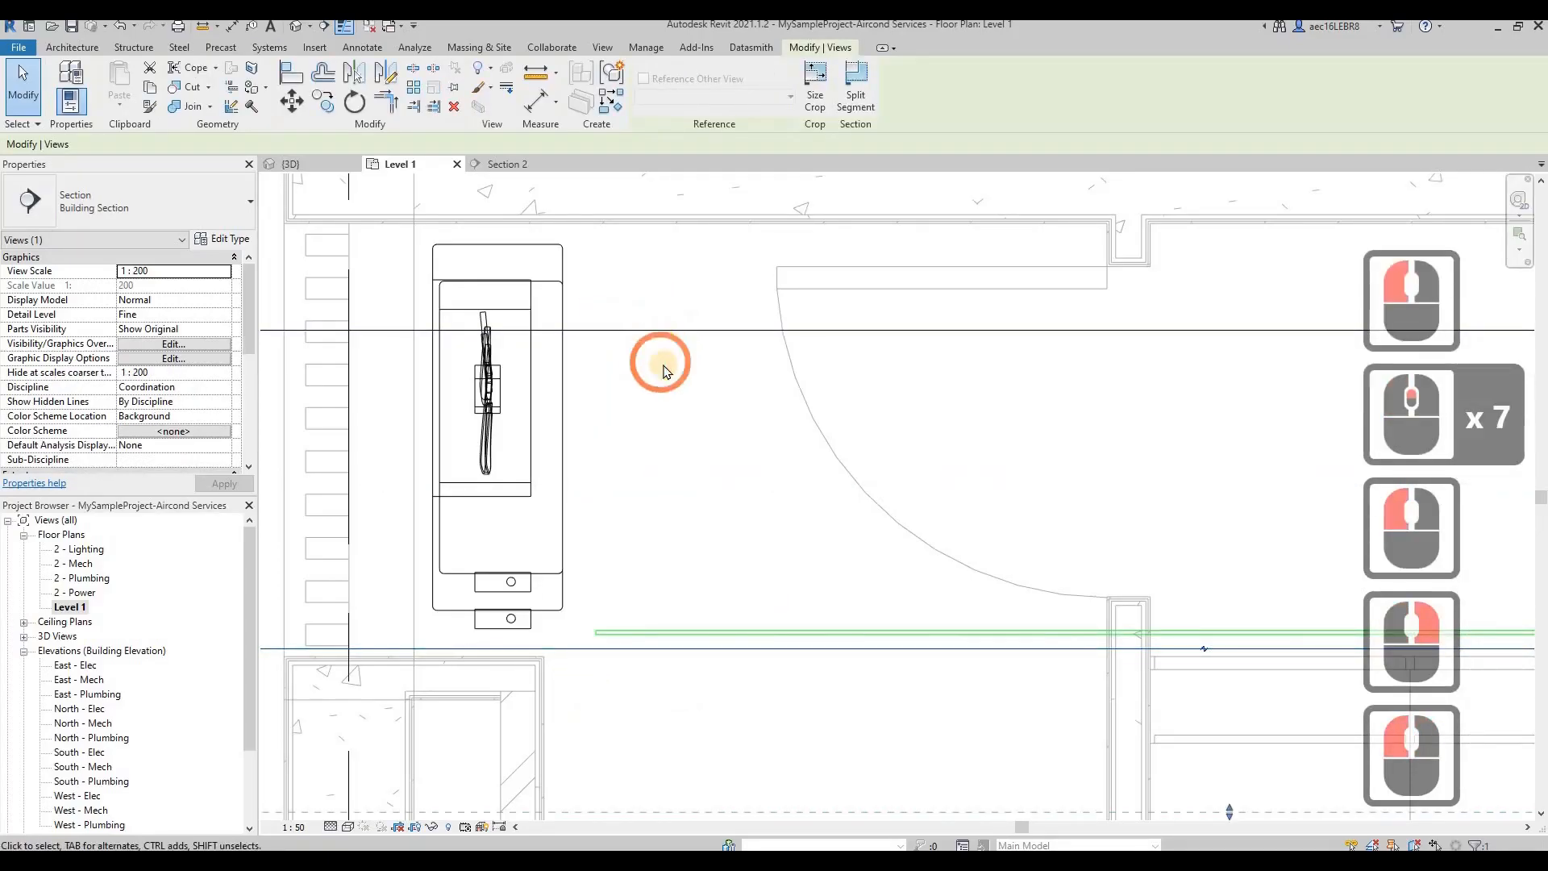
pyautogui.rightClick(643, 655)
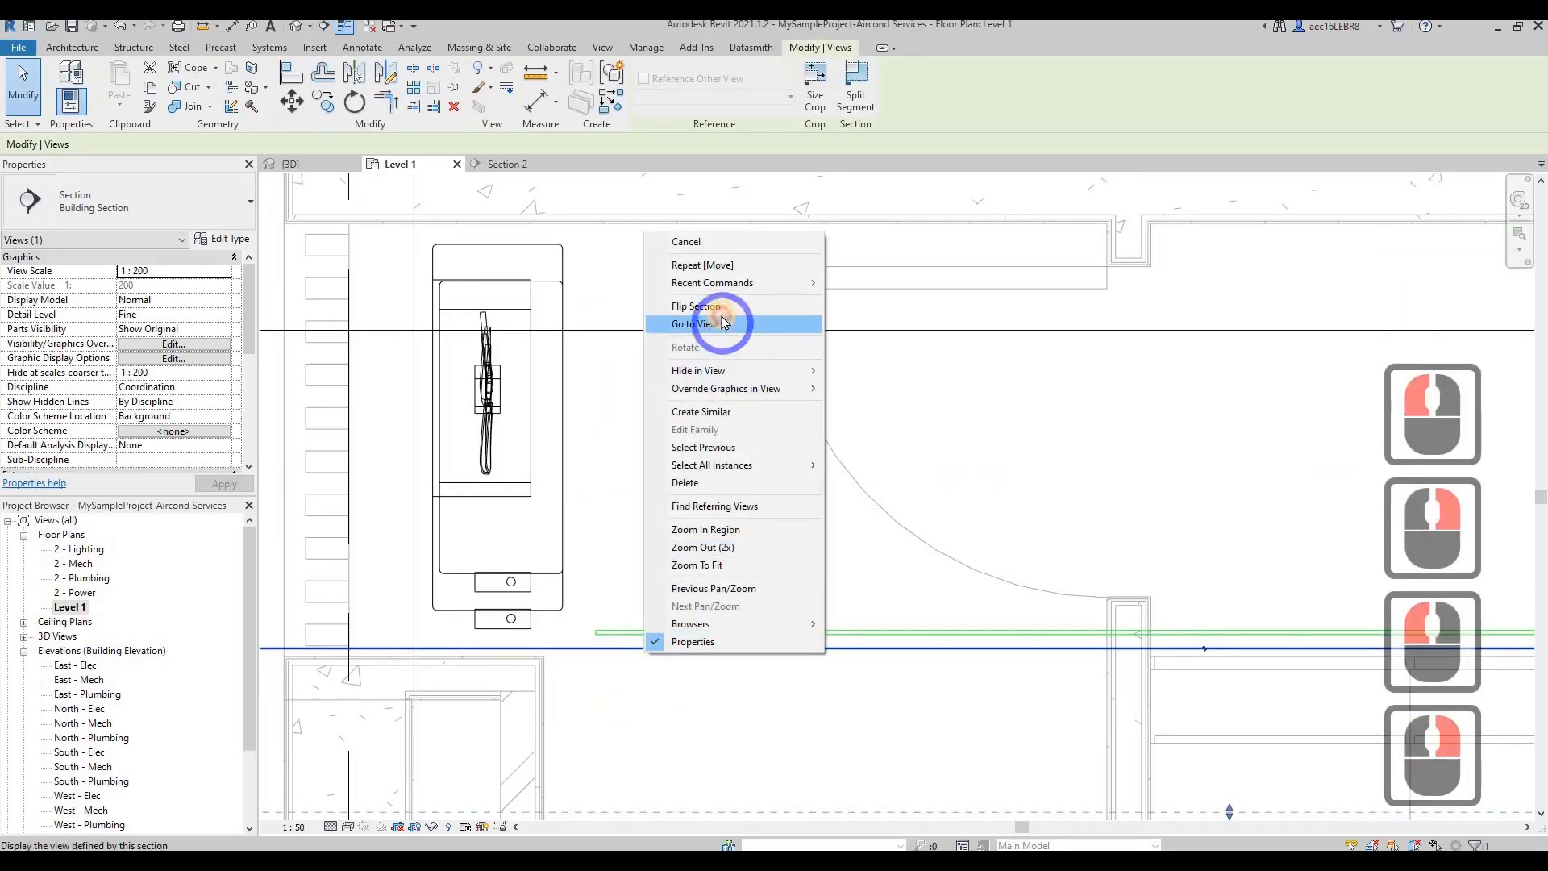
pyautogui.click(718, 318)
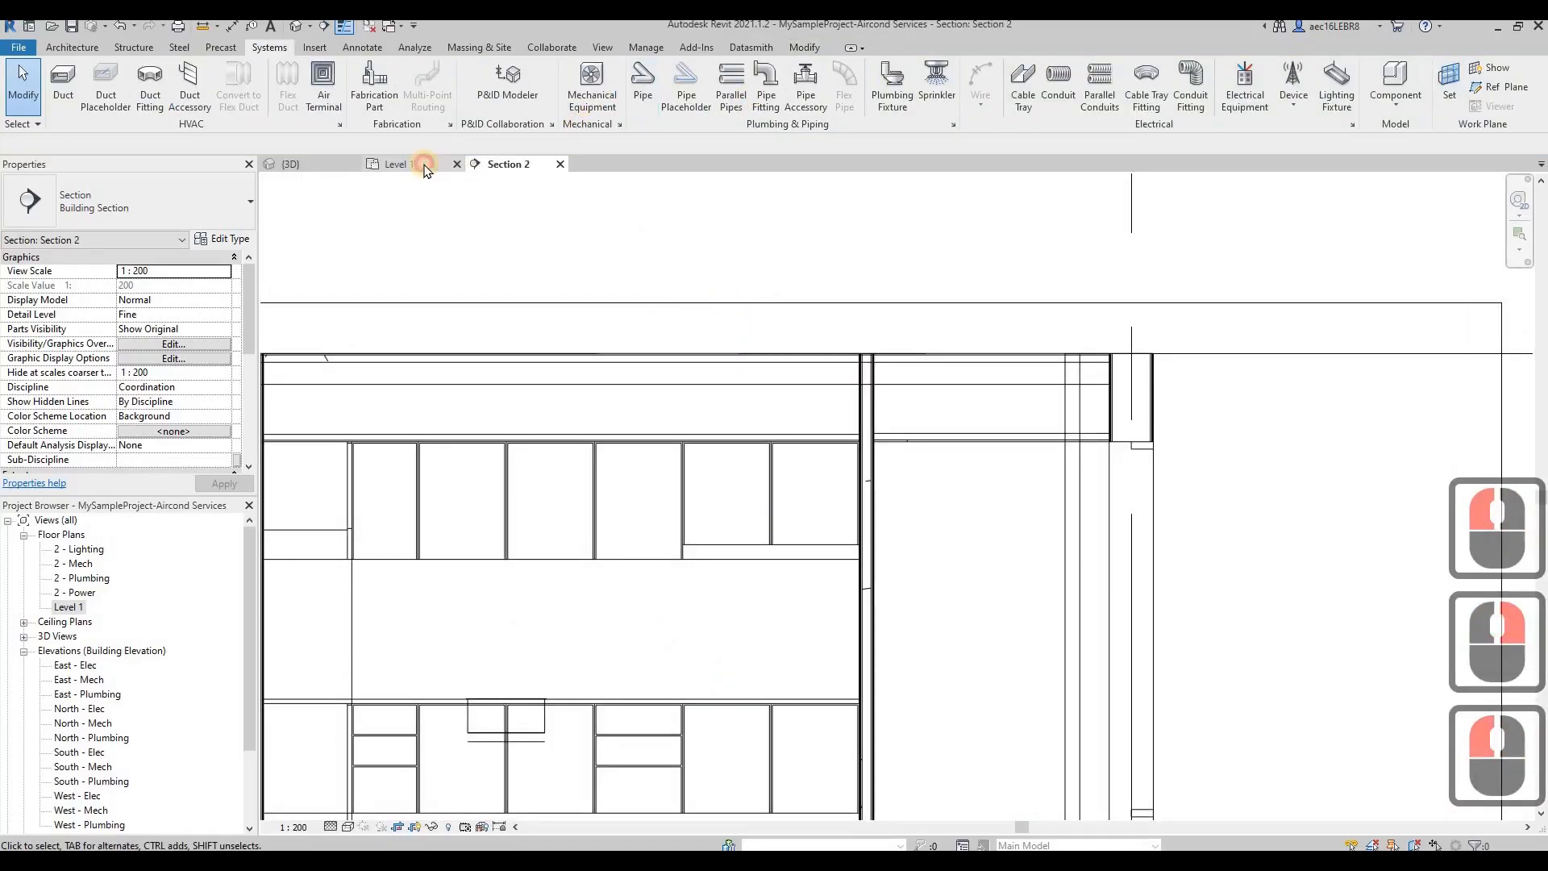
pyautogui.click(425, 165)
# Flip the section line back to face the outdoor units and reopen Section 2
pyautogui.click(625, 657)
pyautogui.rightClick(624, 653)
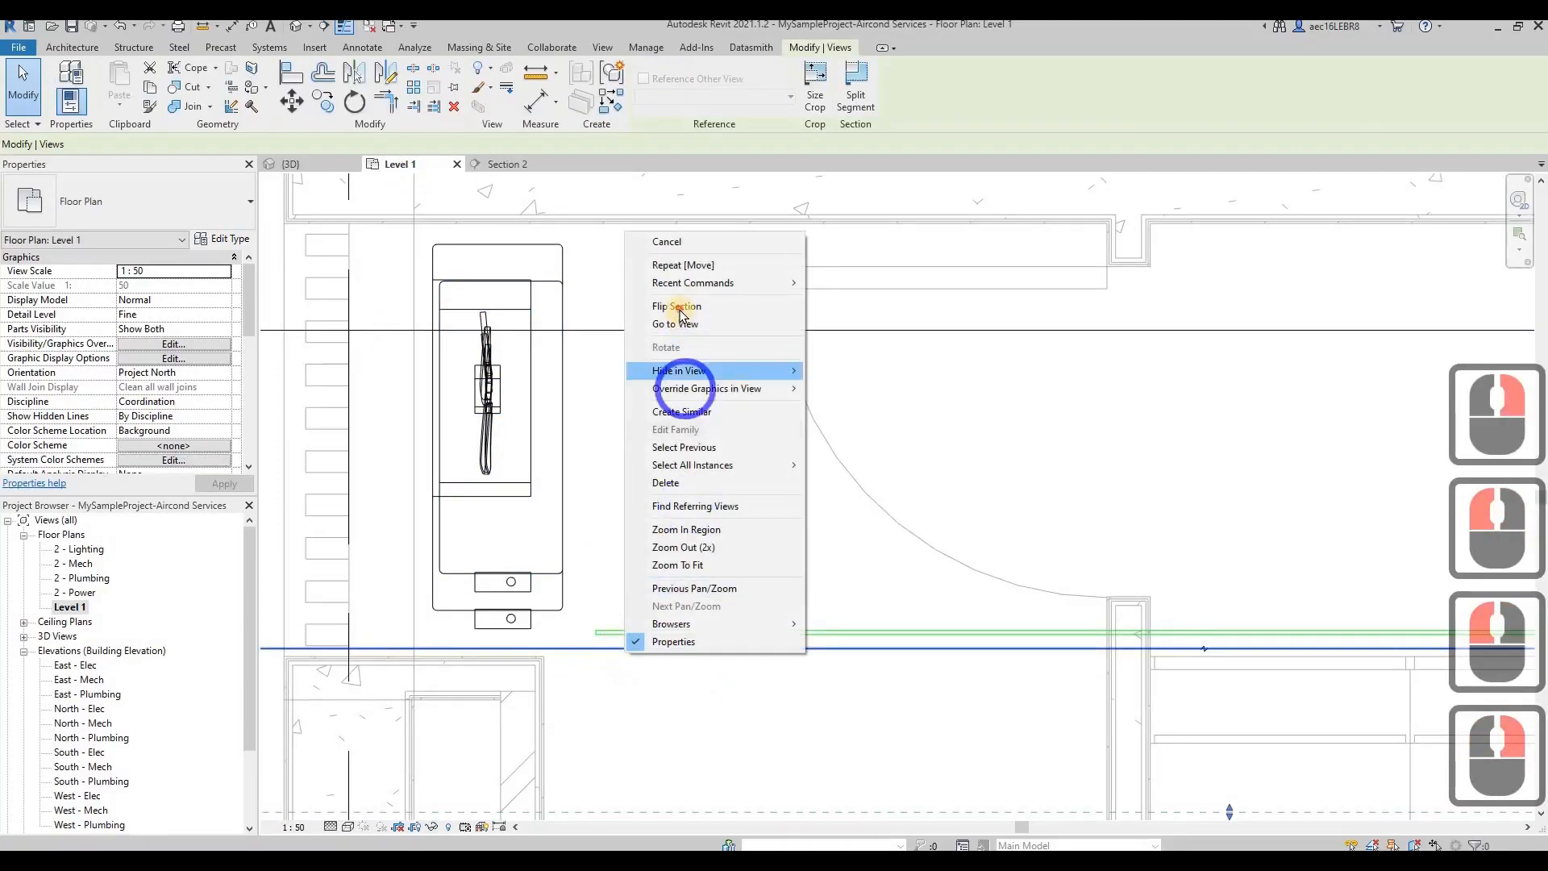
pyautogui.click(687, 309)
pyautogui.rightClick(689, 322)
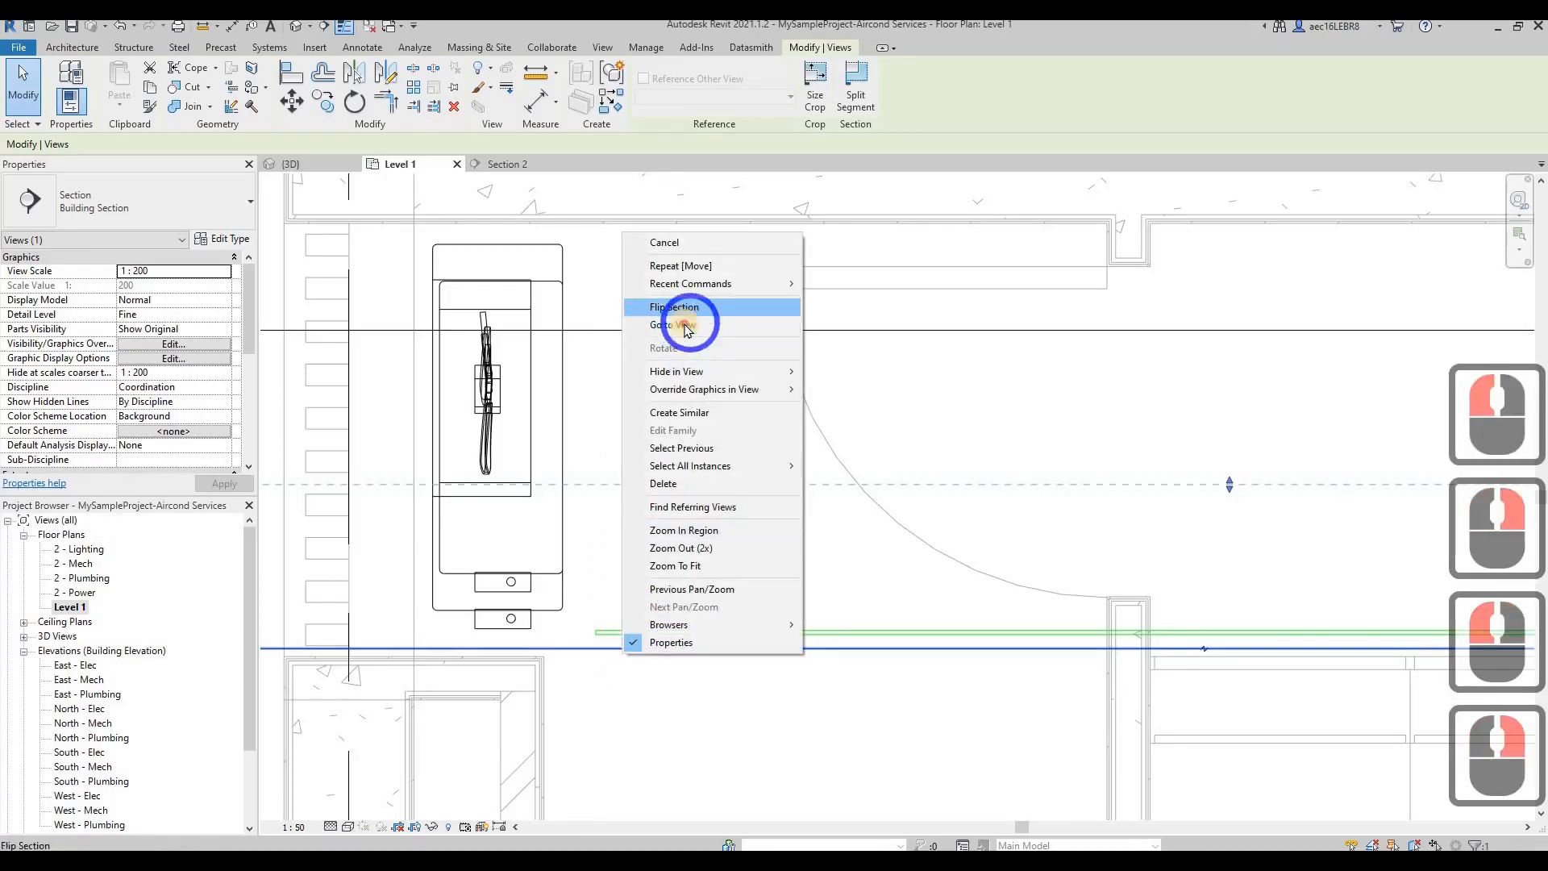
pyautogui.click(677, 324)
# Draw a 10 mm copper pipe from the ceiling pipe's end down to about 82 mm elevation, then about 183 mm across below the lower outdoor unit's connector
pyautogui.click(617, 391)
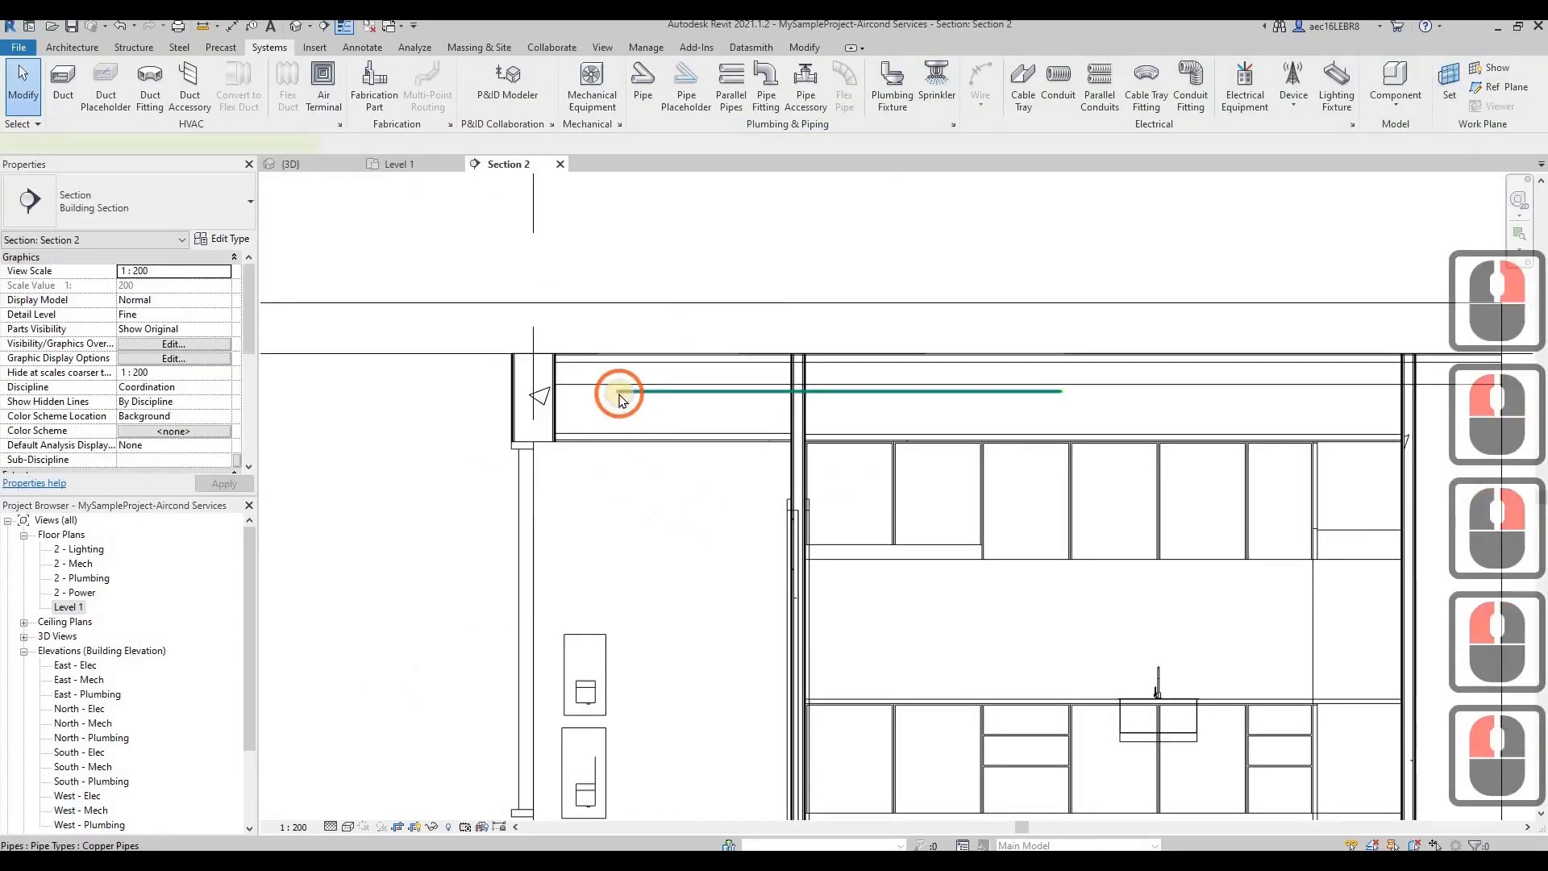
pyautogui.rightClick(619, 392)
pyautogui.click(710, 469)
pyautogui.scroll(-3, 609, 345)
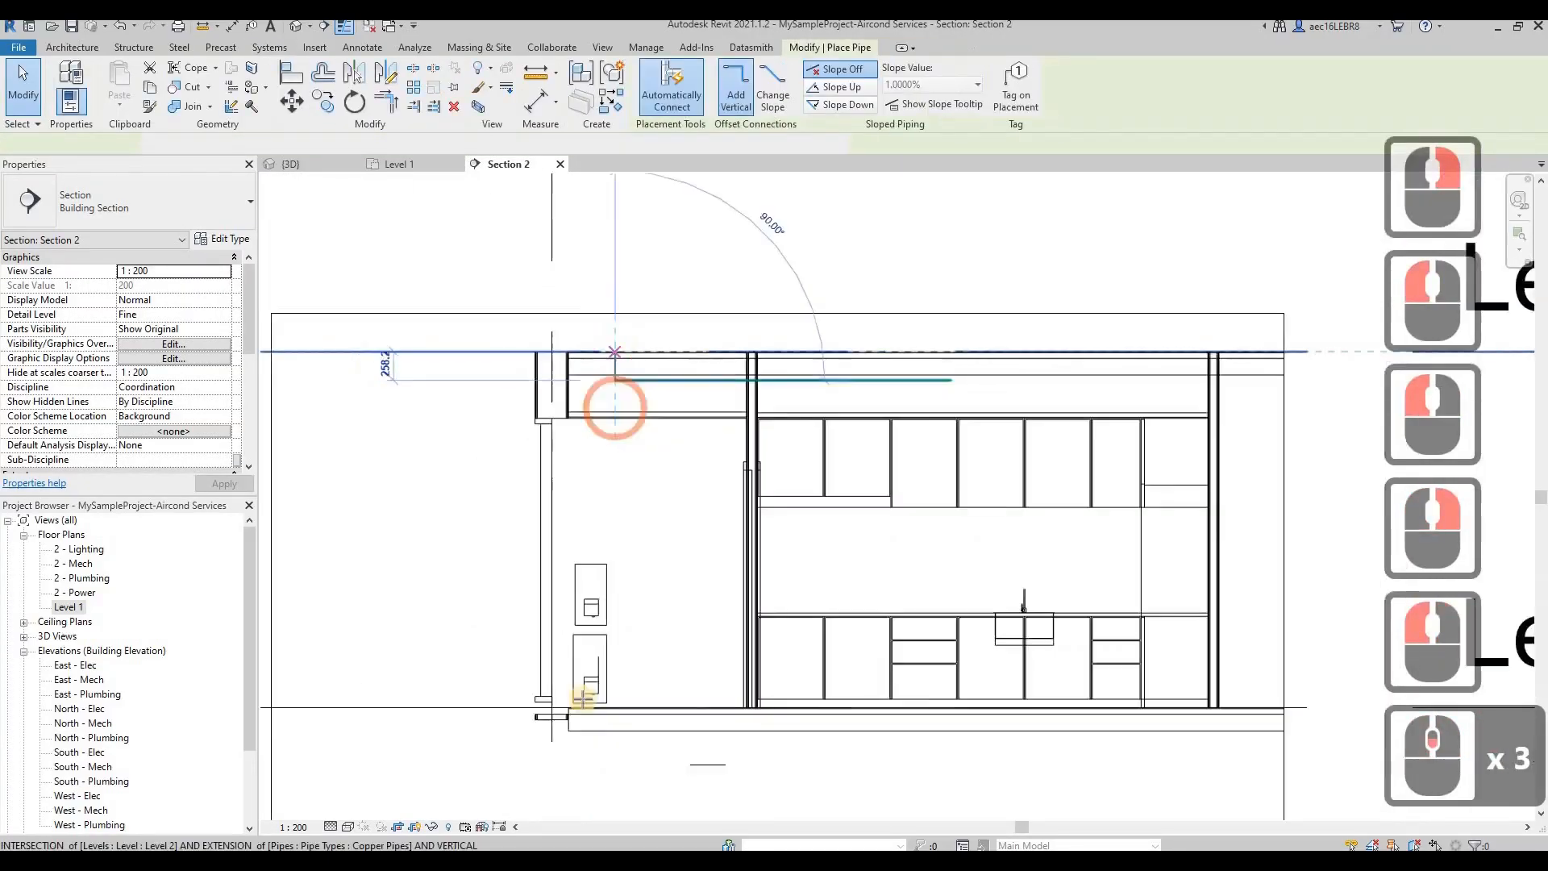
pyautogui.click(617, 392)
pyautogui.scroll(13, 614, 652)
pyautogui.click(608, 656)
pyautogui.click(494, 663)
pyautogui.click(494, 661)
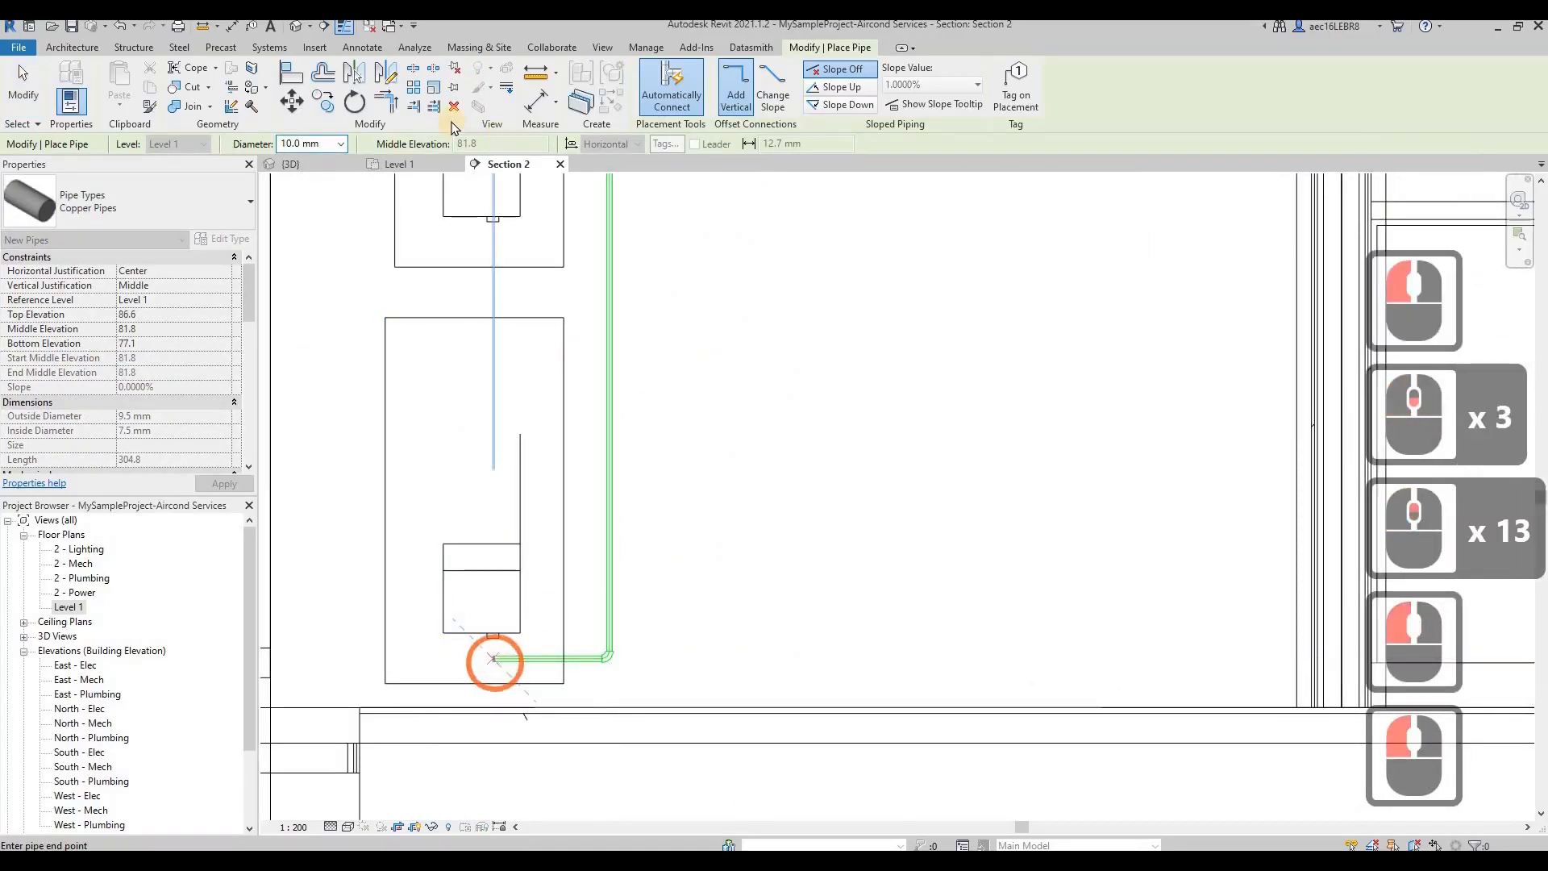
pyautogui.press('Escape')
pyautogui.press('Escape')
# Align the low horizontal copper pipe with the centre of the larger outdoor unit's connector on the Level 1 plan
pyautogui.click(416, 165)
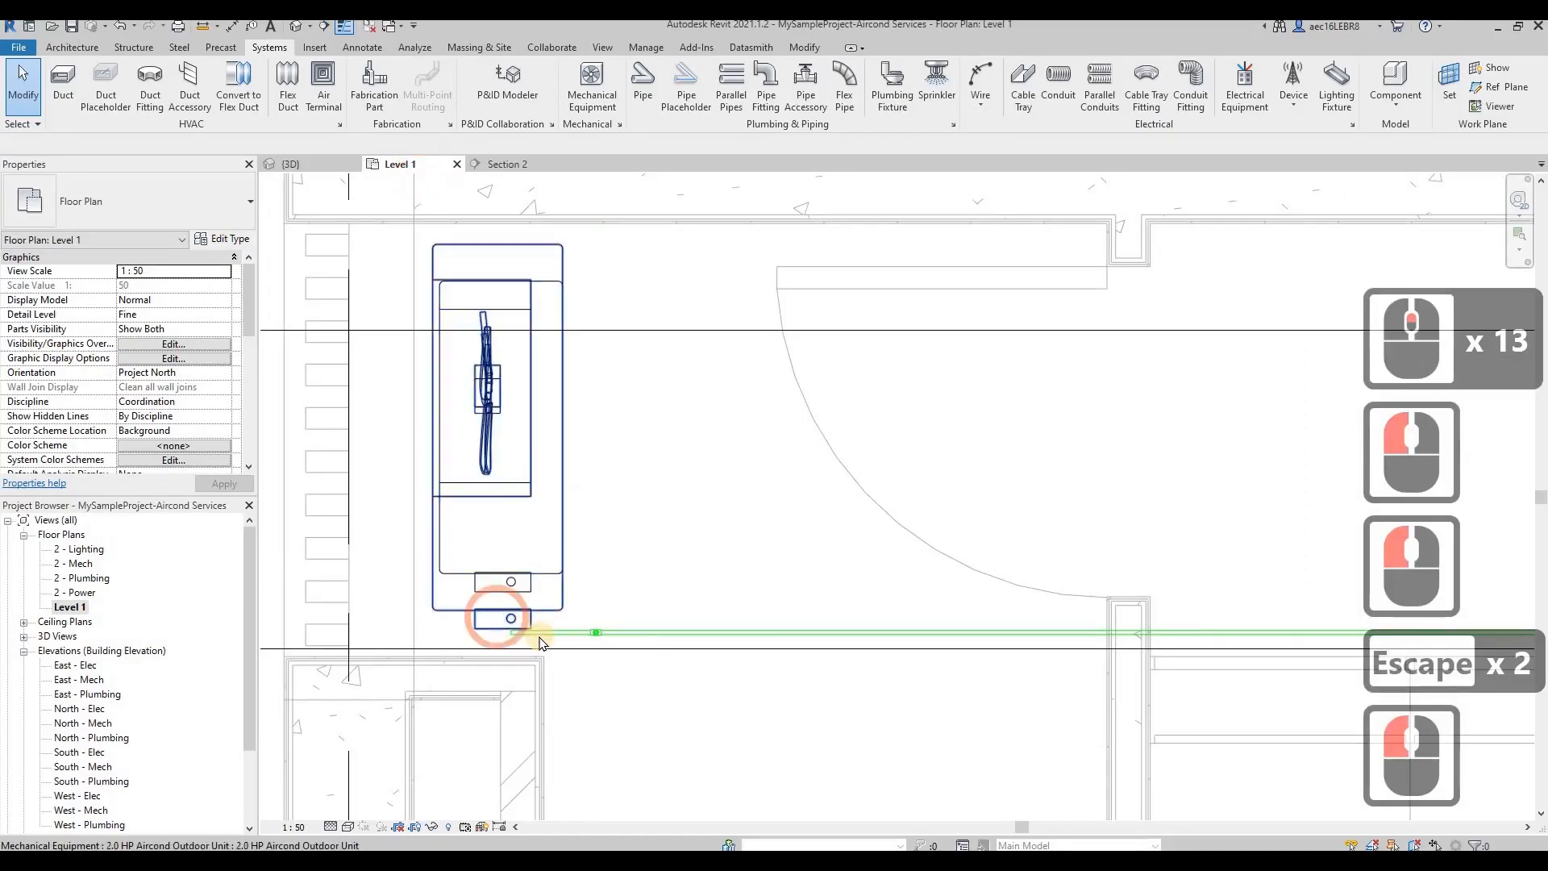
pyautogui.scroll(8, 516, 637)
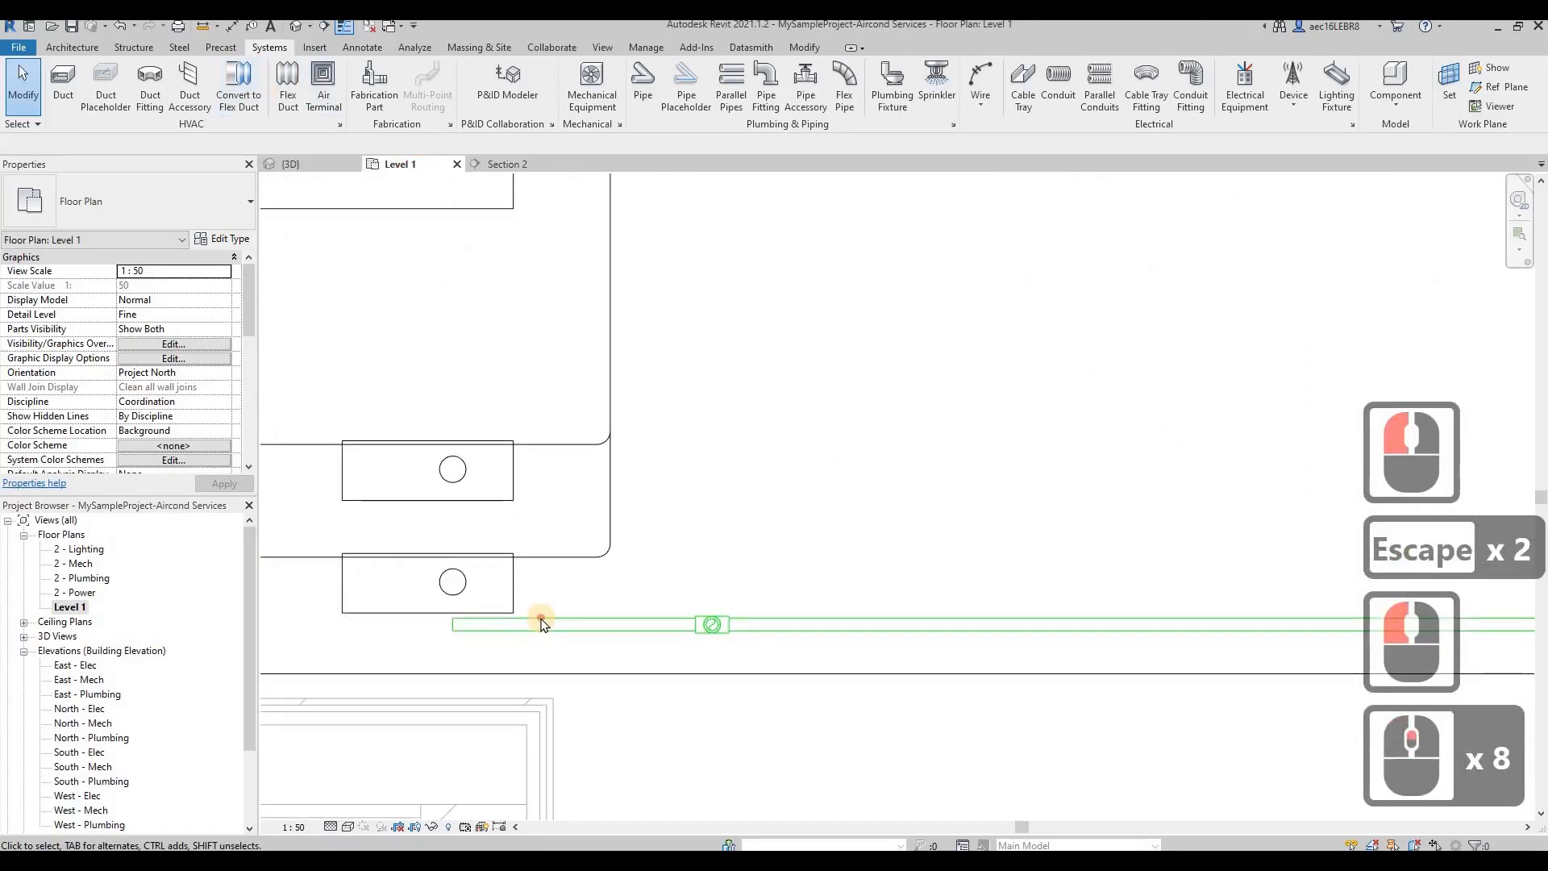
pyautogui.click(541, 618)
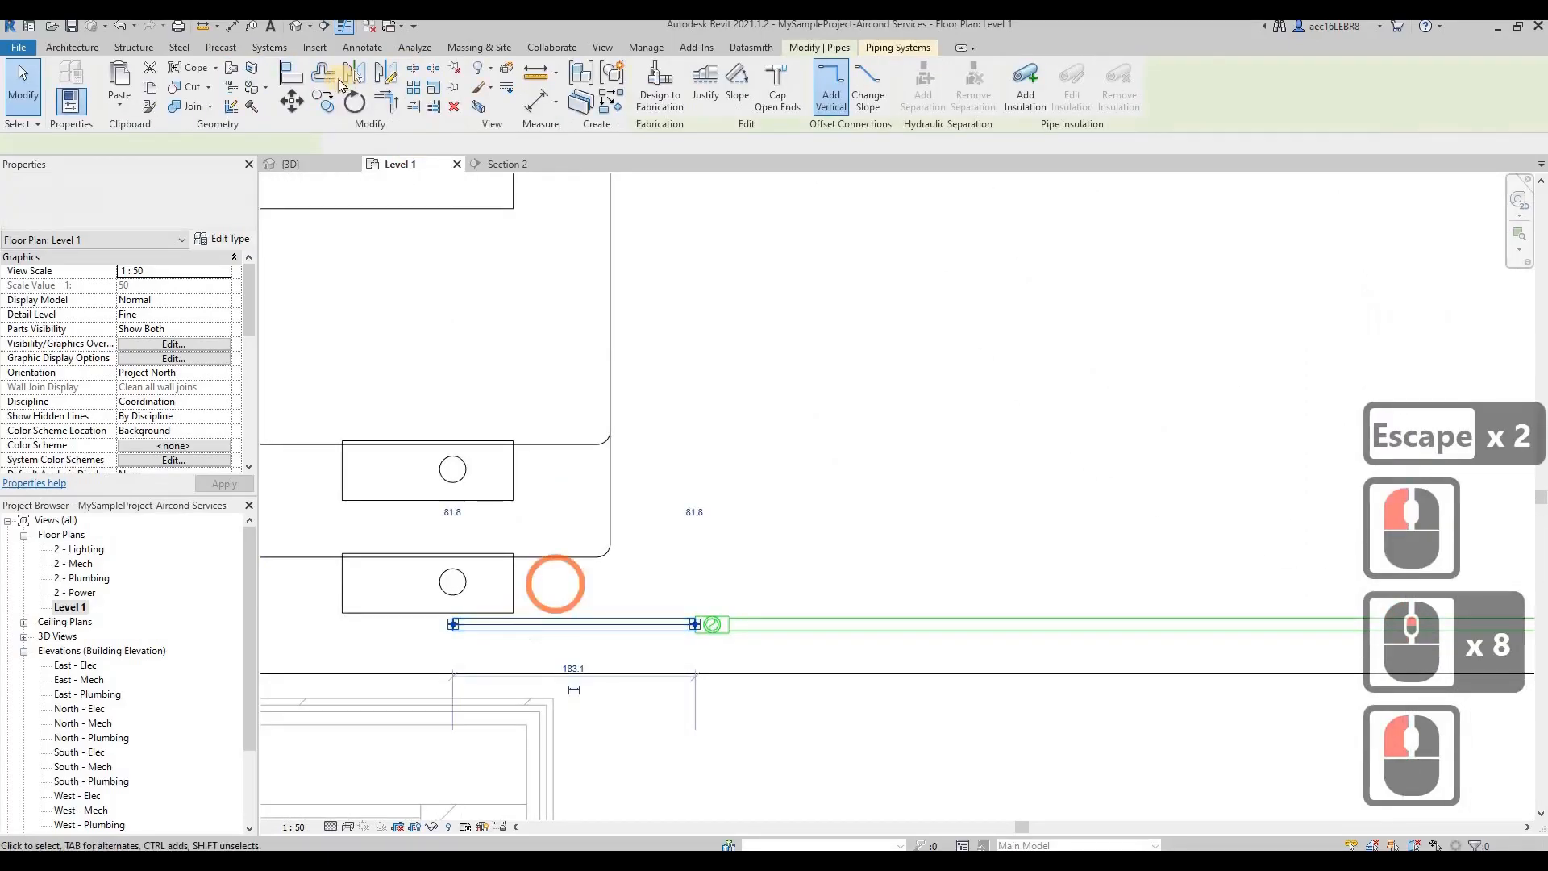
pyautogui.click(451, 581)
pyautogui.click(460, 592)
pyautogui.click(508, 622)
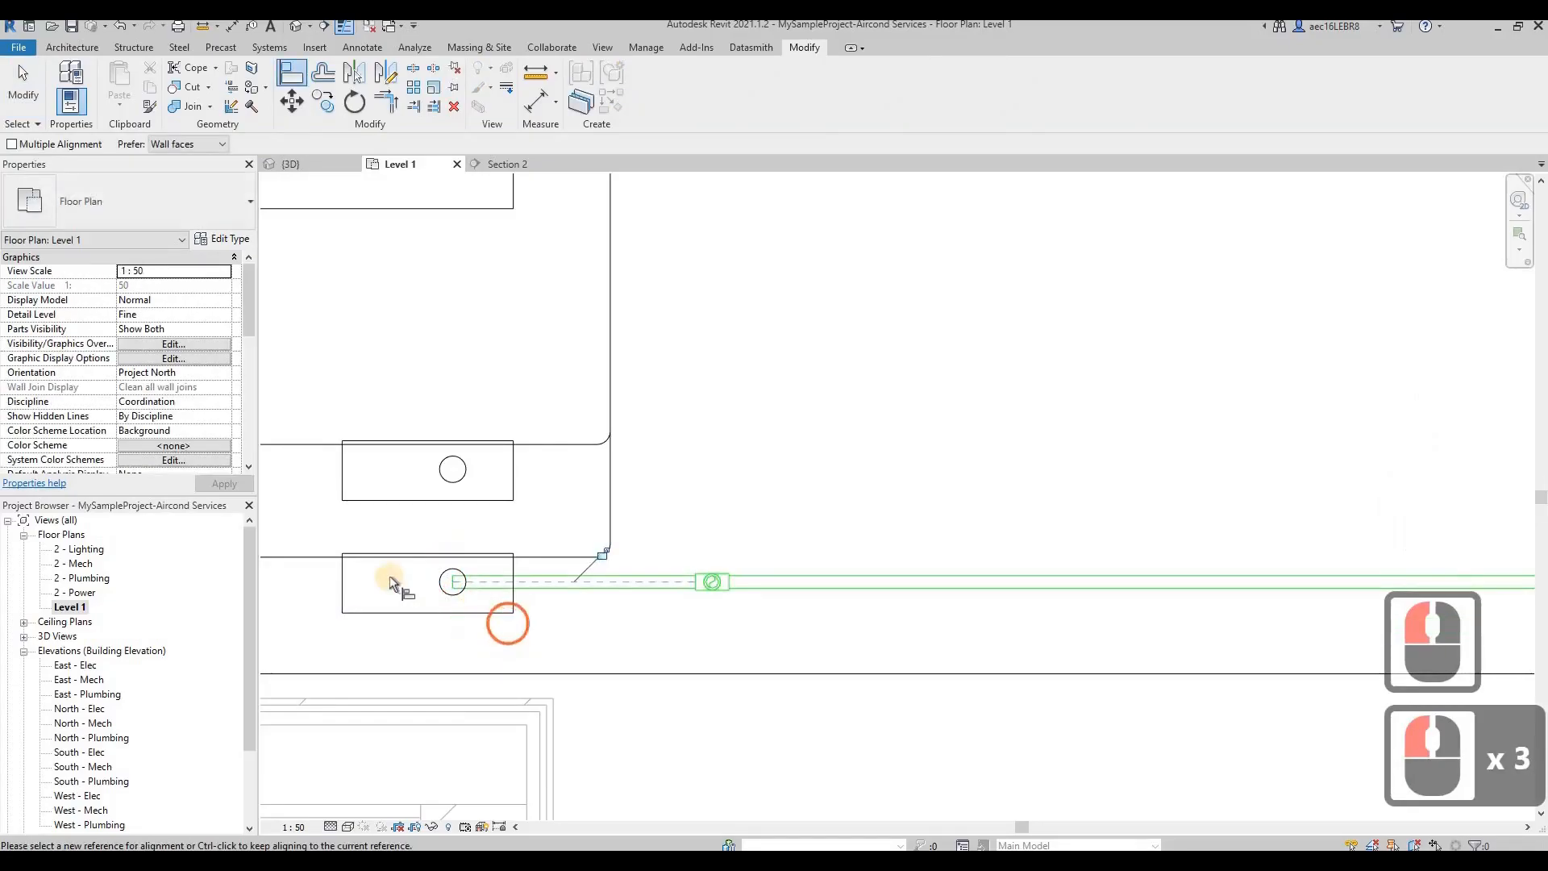
pyautogui.press('Escape')
pyautogui.scroll(-5, 479, 585)
pyautogui.press('Escape')
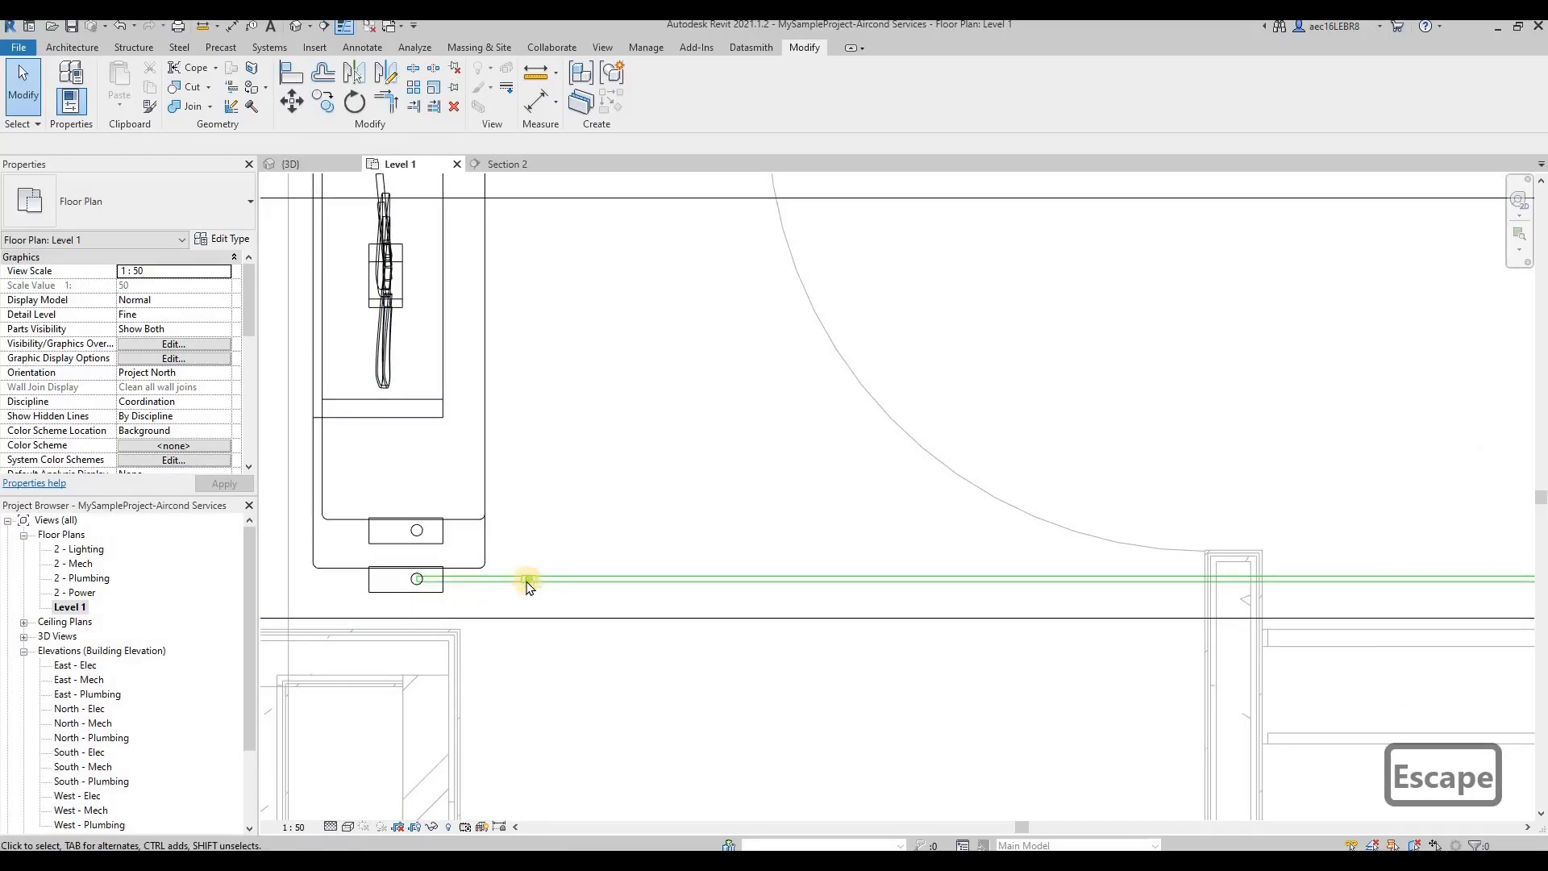
# Delete the fitting and pipe pieces between the ceiling copper pipe's end and the 2.0 HP outdoor unit's connector on the Level 1 plan
pyautogui.click(582, 613)
pyautogui.press('Delete')
pyautogui.click(468, 580)
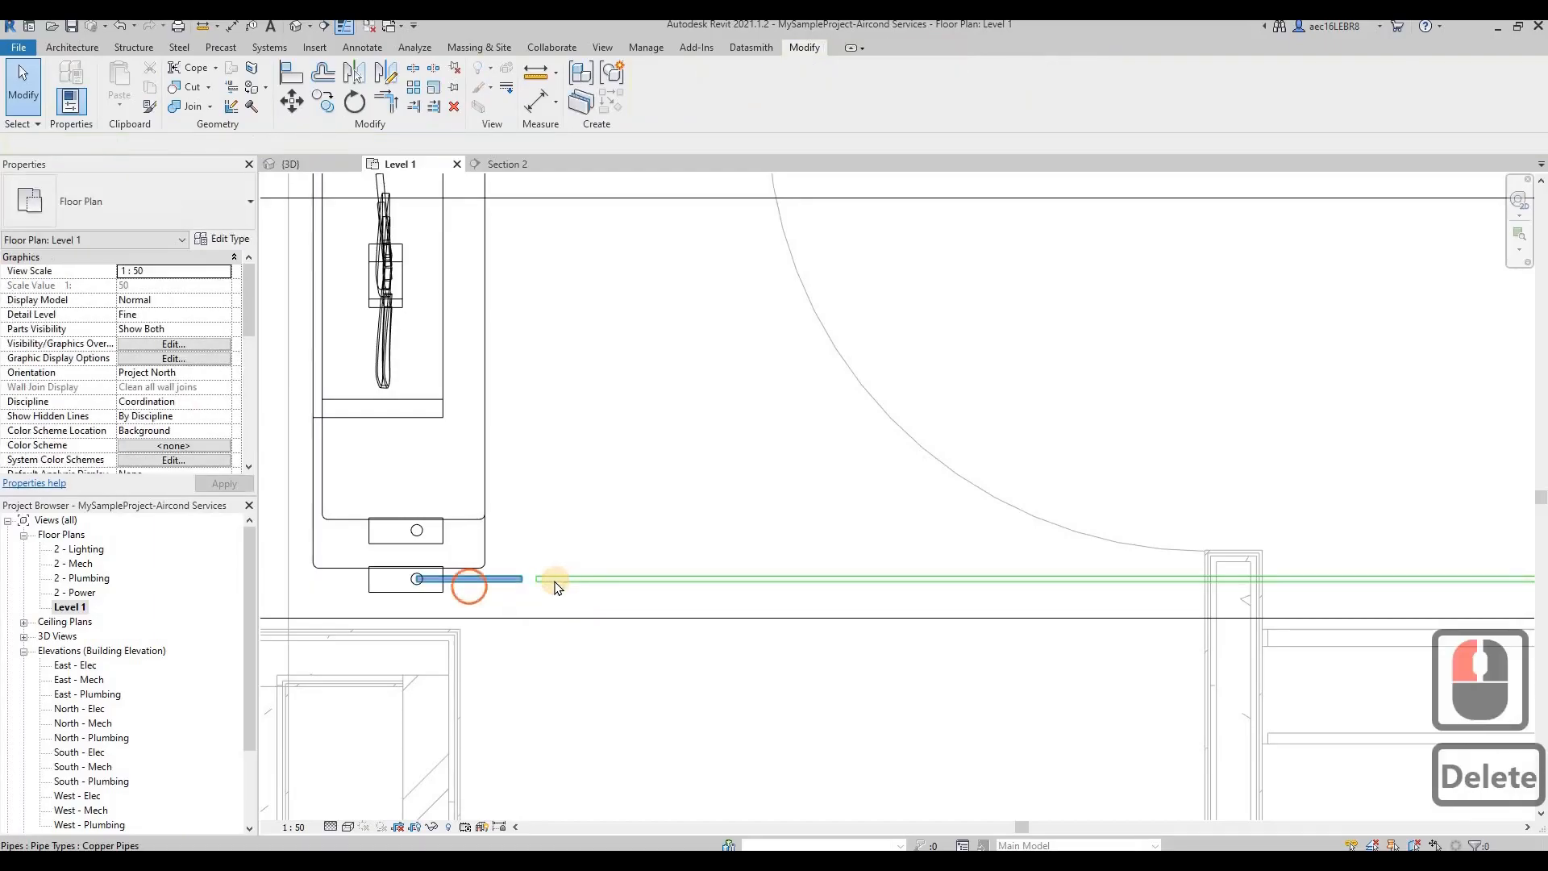
pyautogui.click(548, 579)
pyautogui.click(502, 578)
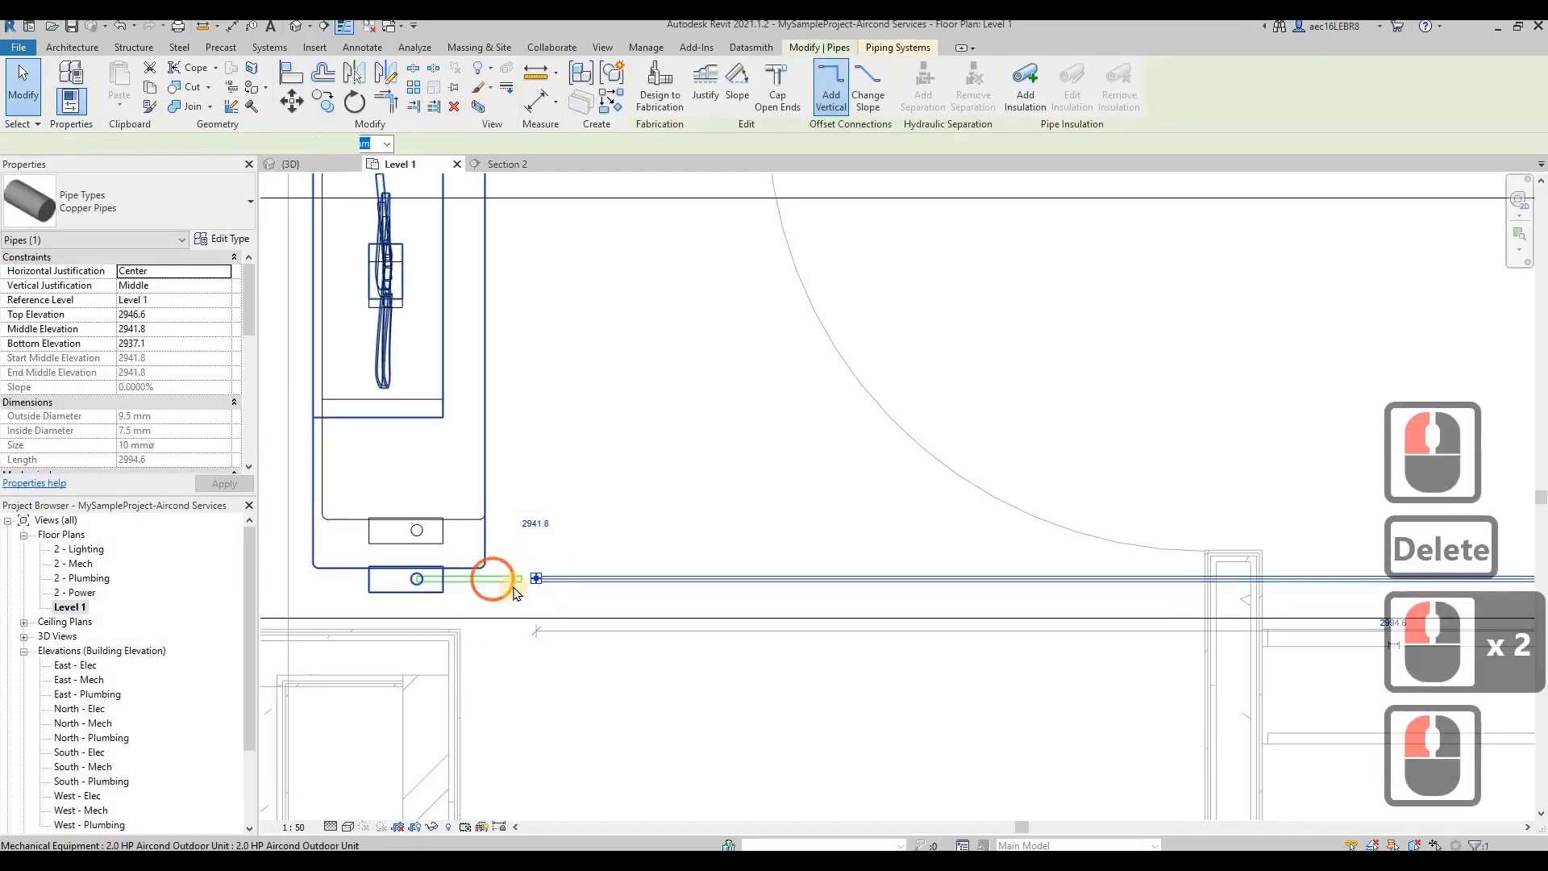
pyautogui.click(513, 584)
pyautogui.press('Delete')
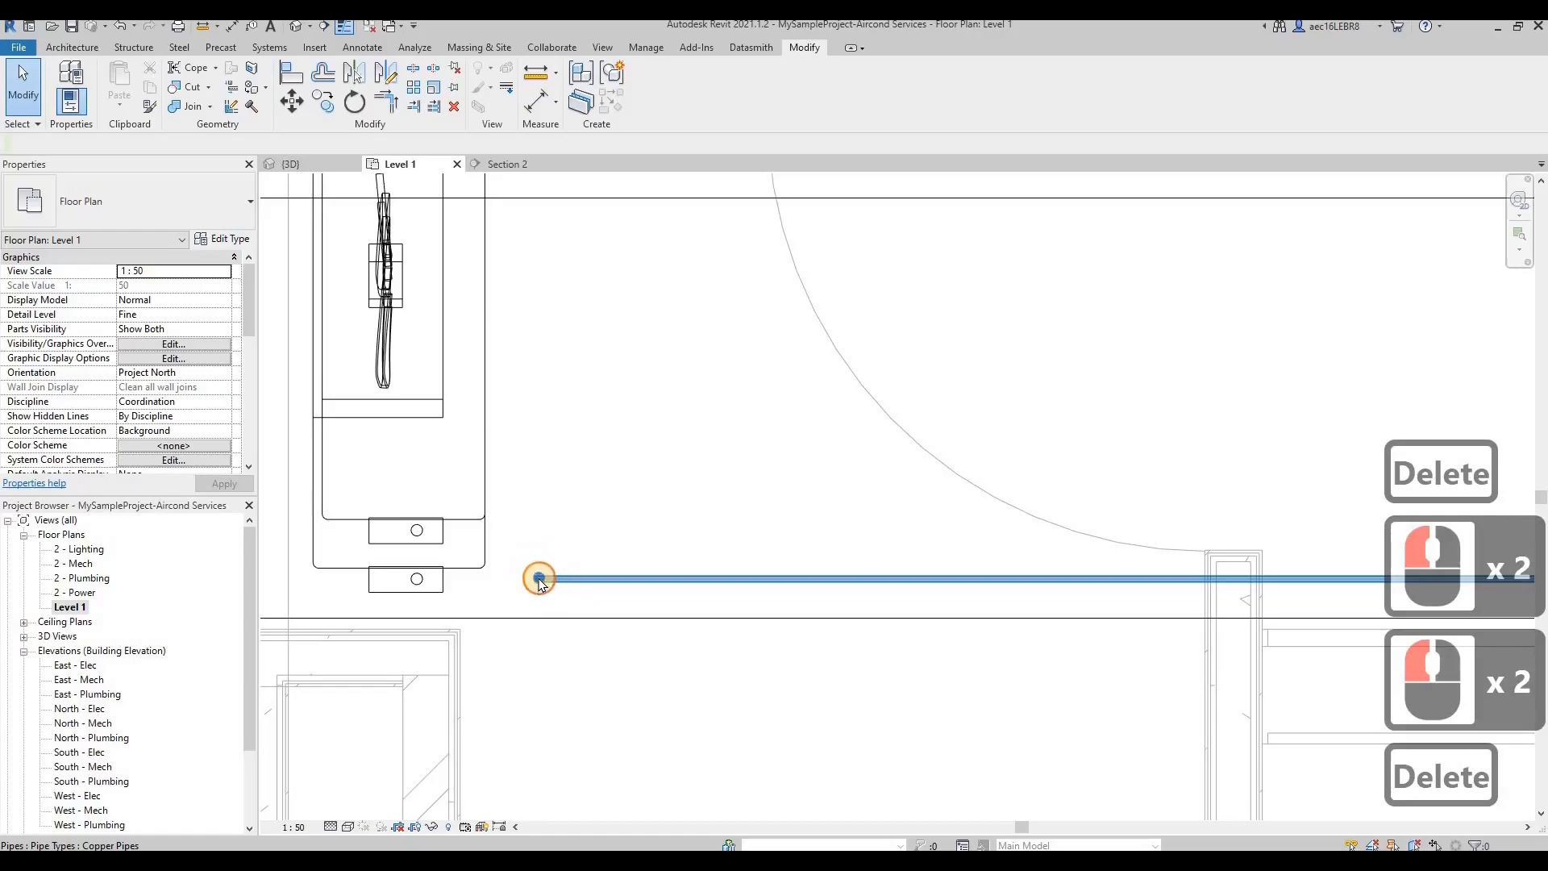
# Extend the 10 mm ceiling copper pipe over the 2.0 HP outdoor unit's connector, ending just past the connector's centre
pyautogui.click(538, 579)
pyautogui.rightClick(537, 576)
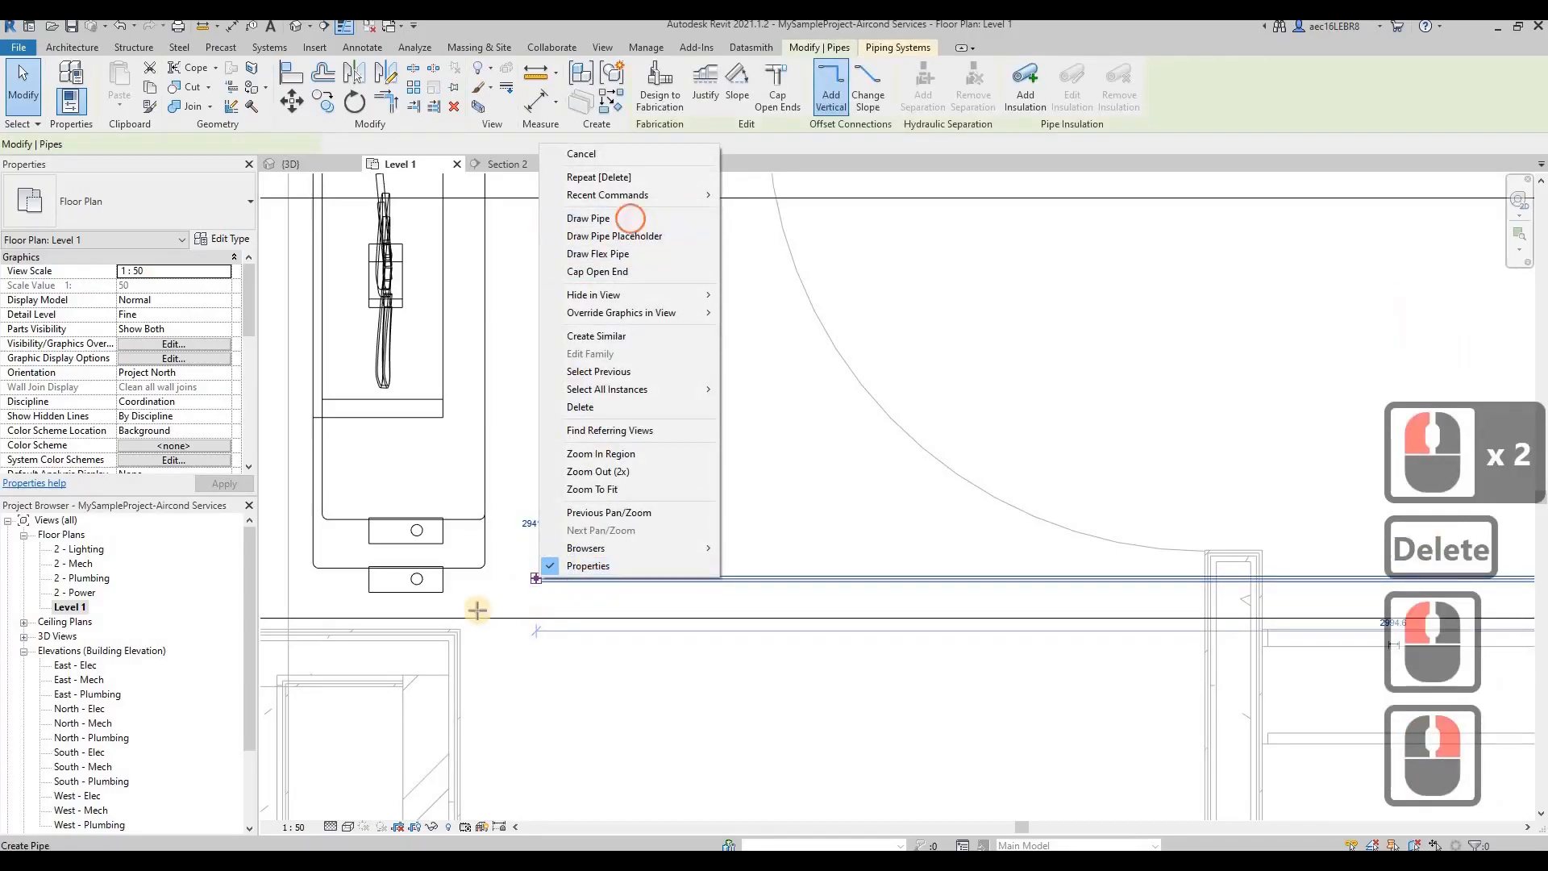
pyautogui.click(631, 224)
pyautogui.click(393, 581)
pyautogui.press('Escape')
pyautogui.press('Escape')
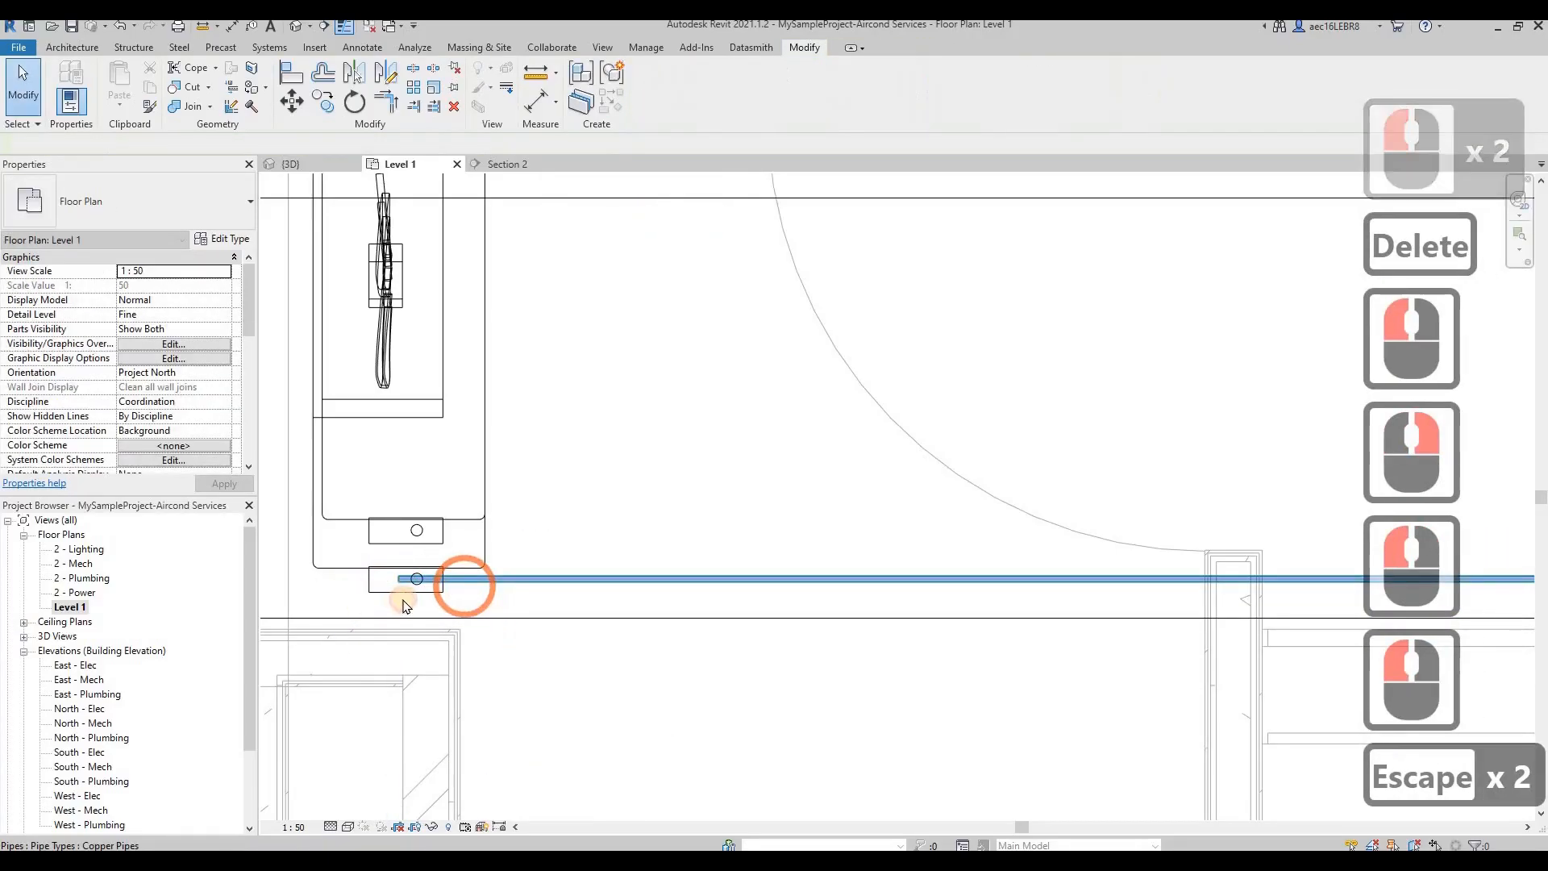
# Shift the ceiling copper pipe over beside the wall and shorten its end to line up with the outdoor unit's connector centre
pyautogui.click(511, 577)
pyautogui.scroll(4, 511, 577)
pyautogui.moveTo(511, 649); pyautogui.dragTo(512, 648)
pyautogui.moveTo(394, 649); pyautogui.dragTo(432, 649)
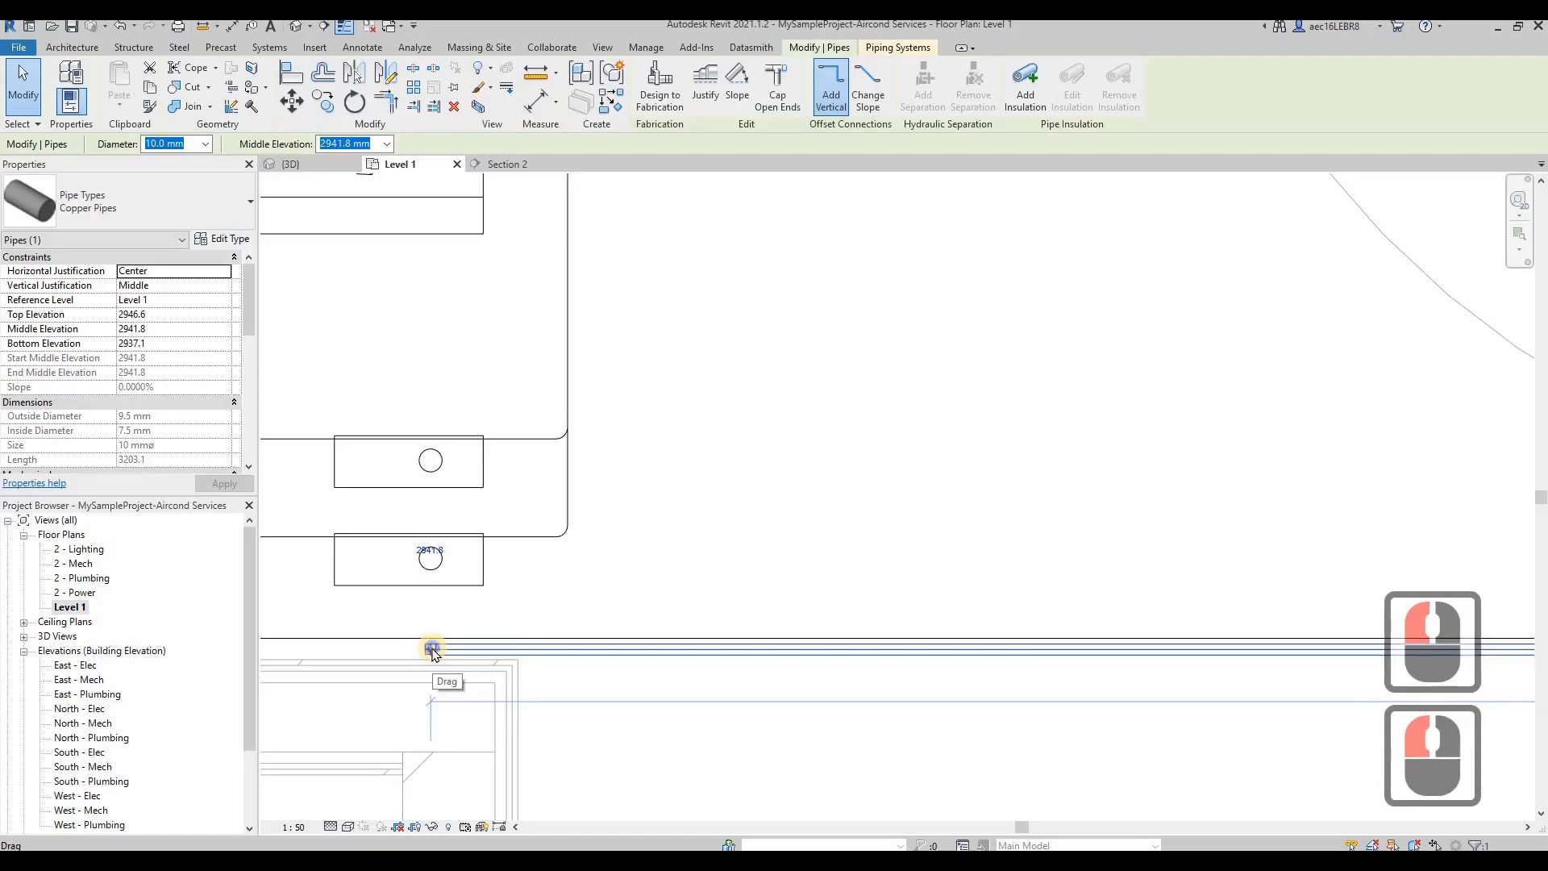
pyautogui.rightClick(432, 649)
pyautogui.click(516, 290)
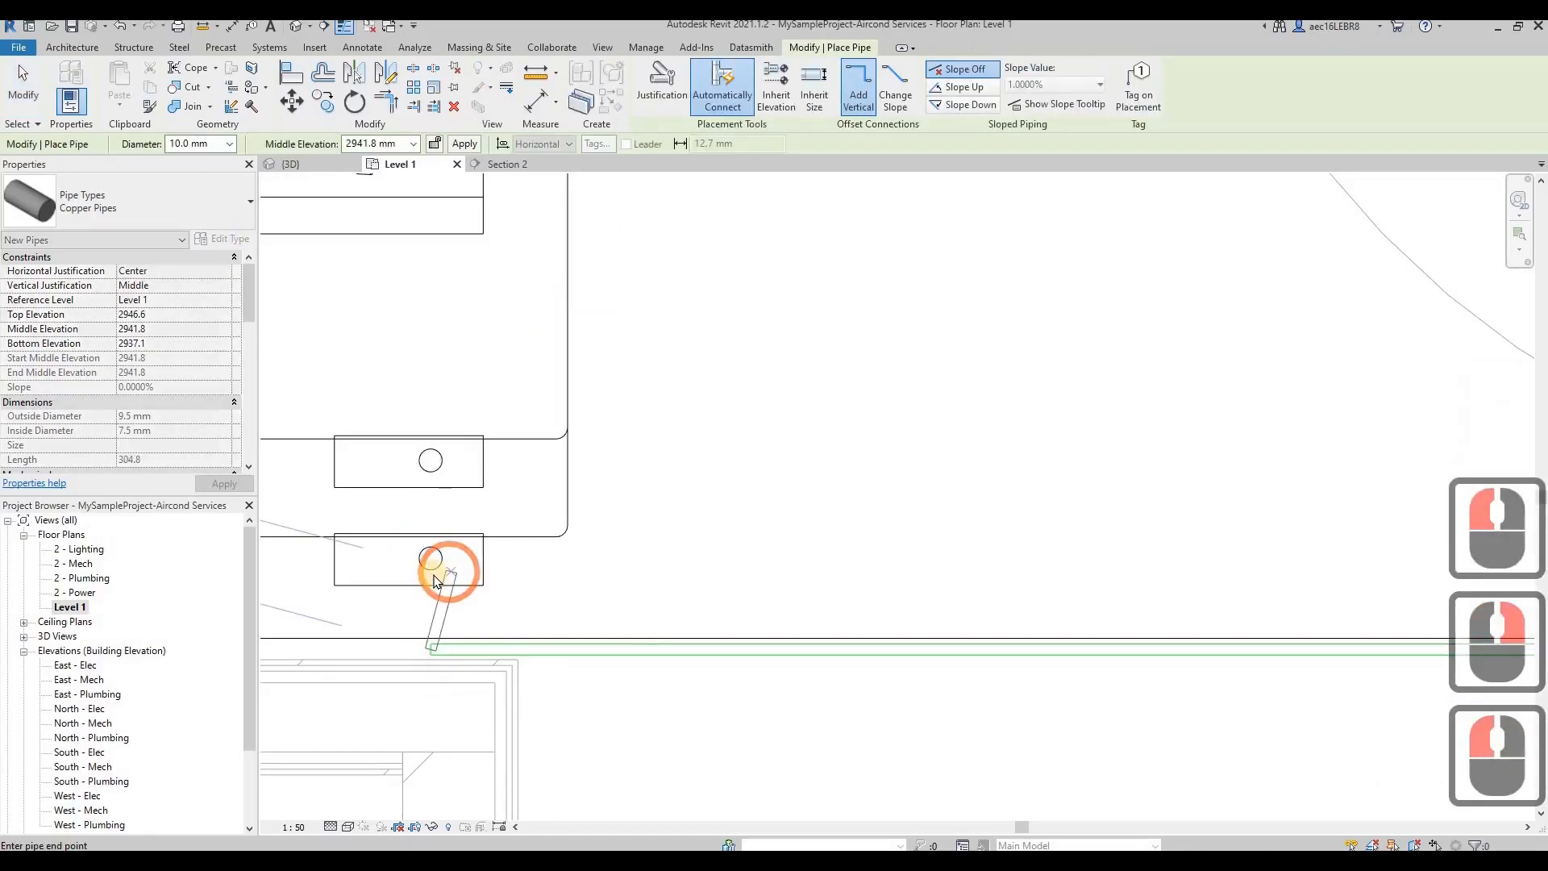
pyautogui.press('Escape')
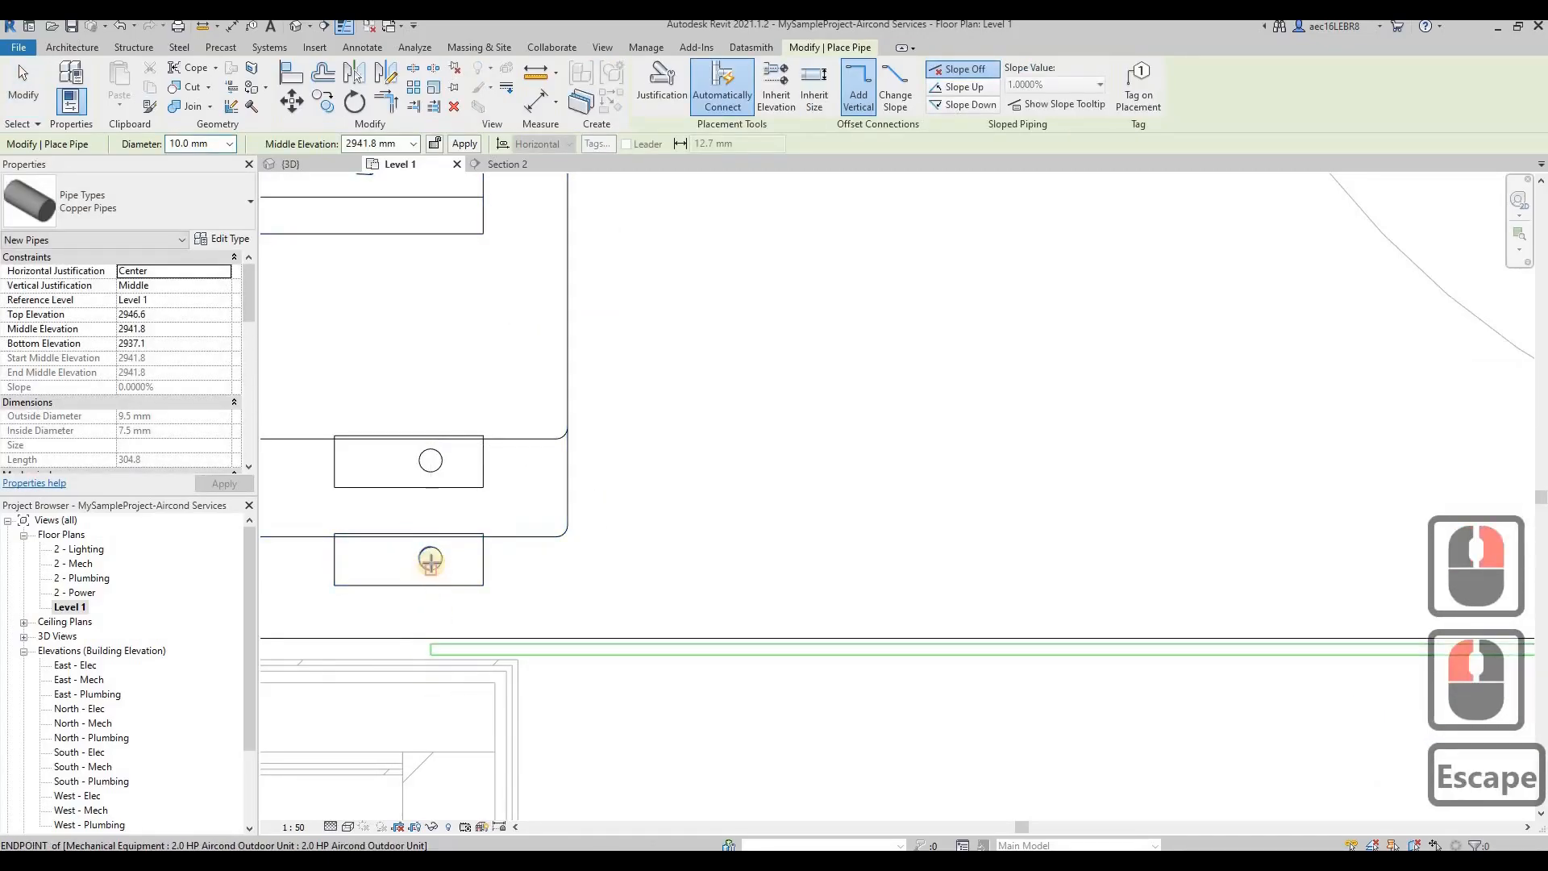
pyautogui.scroll(2, 427, 574)
pyautogui.press('Escape')
pyautogui.click(435, 551)
pyautogui.press('Escape')
pyautogui.scroll(-4, 528, 617)
# Draw a short 10 mm copper pipe, about 47 mm long, perpendicular from the ceiling pipe's end towards the 2.0 HP outdoor unit's connector
pyautogui.click(514, 634)
pyautogui.rightClick(514, 634)
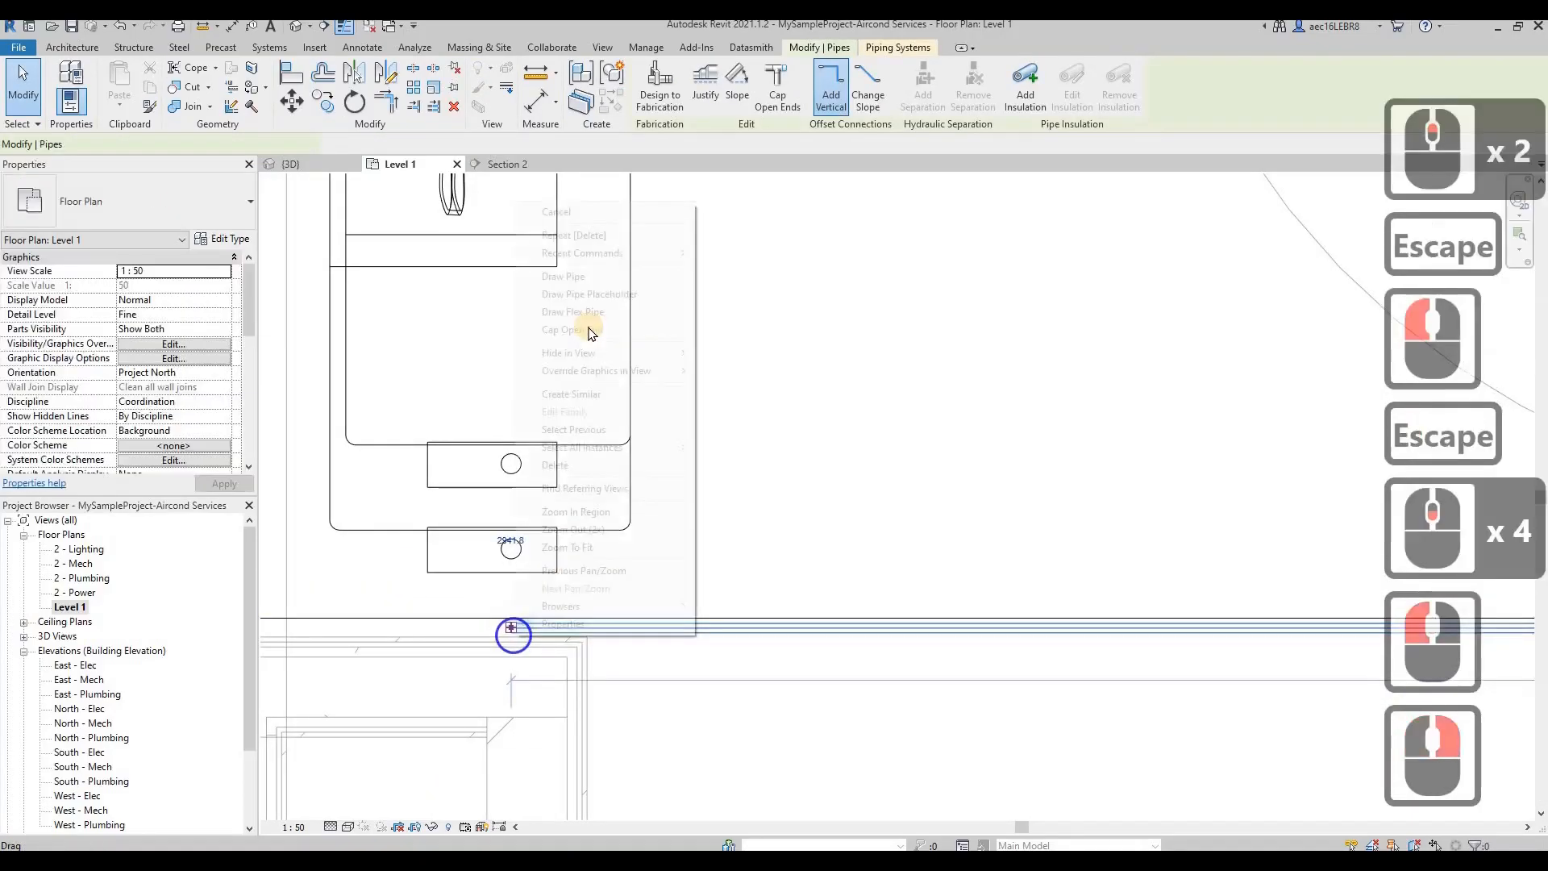
pyautogui.click(563, 276)
pyautogui.scroll(6, 505, 540)
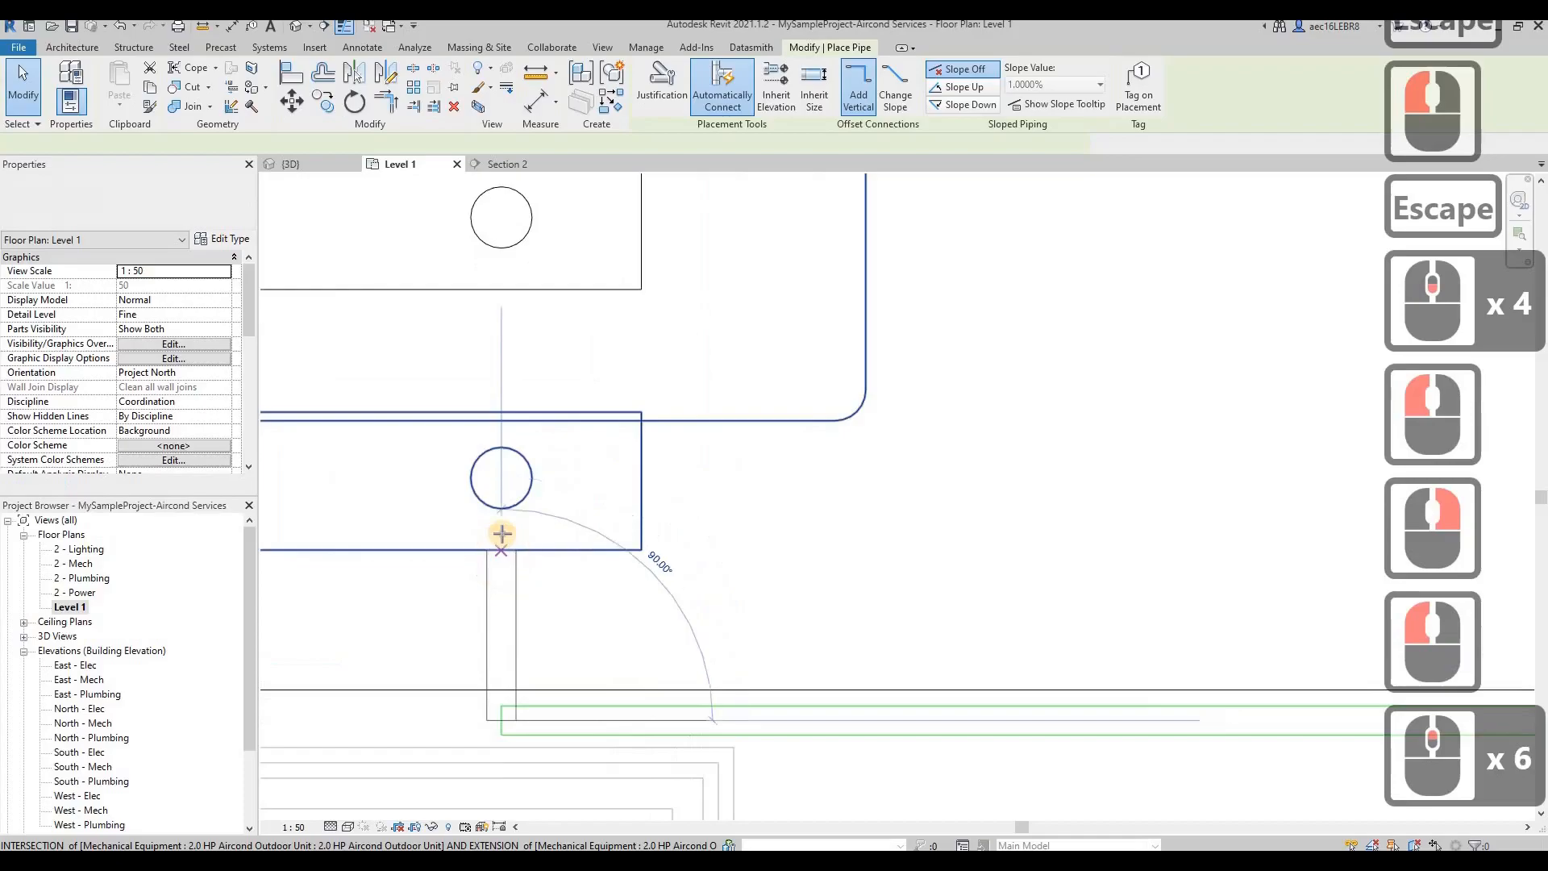
pyautogui.click(505, 537)
pyautogui.press('Escape')
pyautogui.press('Escape')
pyautogui.scroll(-14, 502, 533)
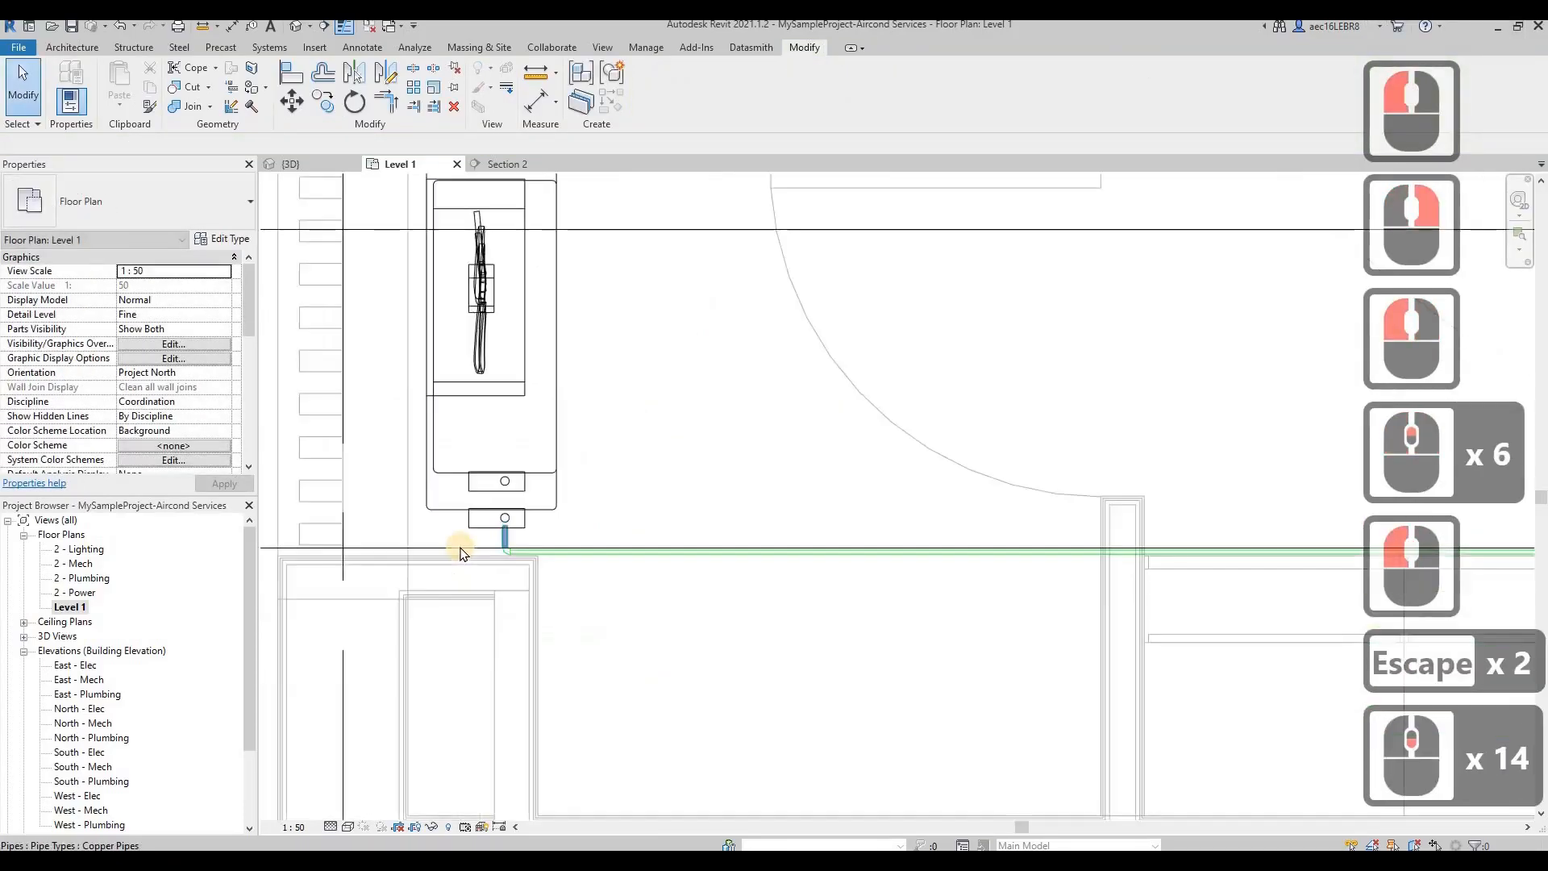
# Rotate the Section 2 line by 90° on the Level 1 plan
pyautogui.click(461, 547)
pyautogui.scroll(-4, 748, 494)
pyautogui.scroll(6, 470, 539)
pyautogui.scroll(-8, 470, 539)
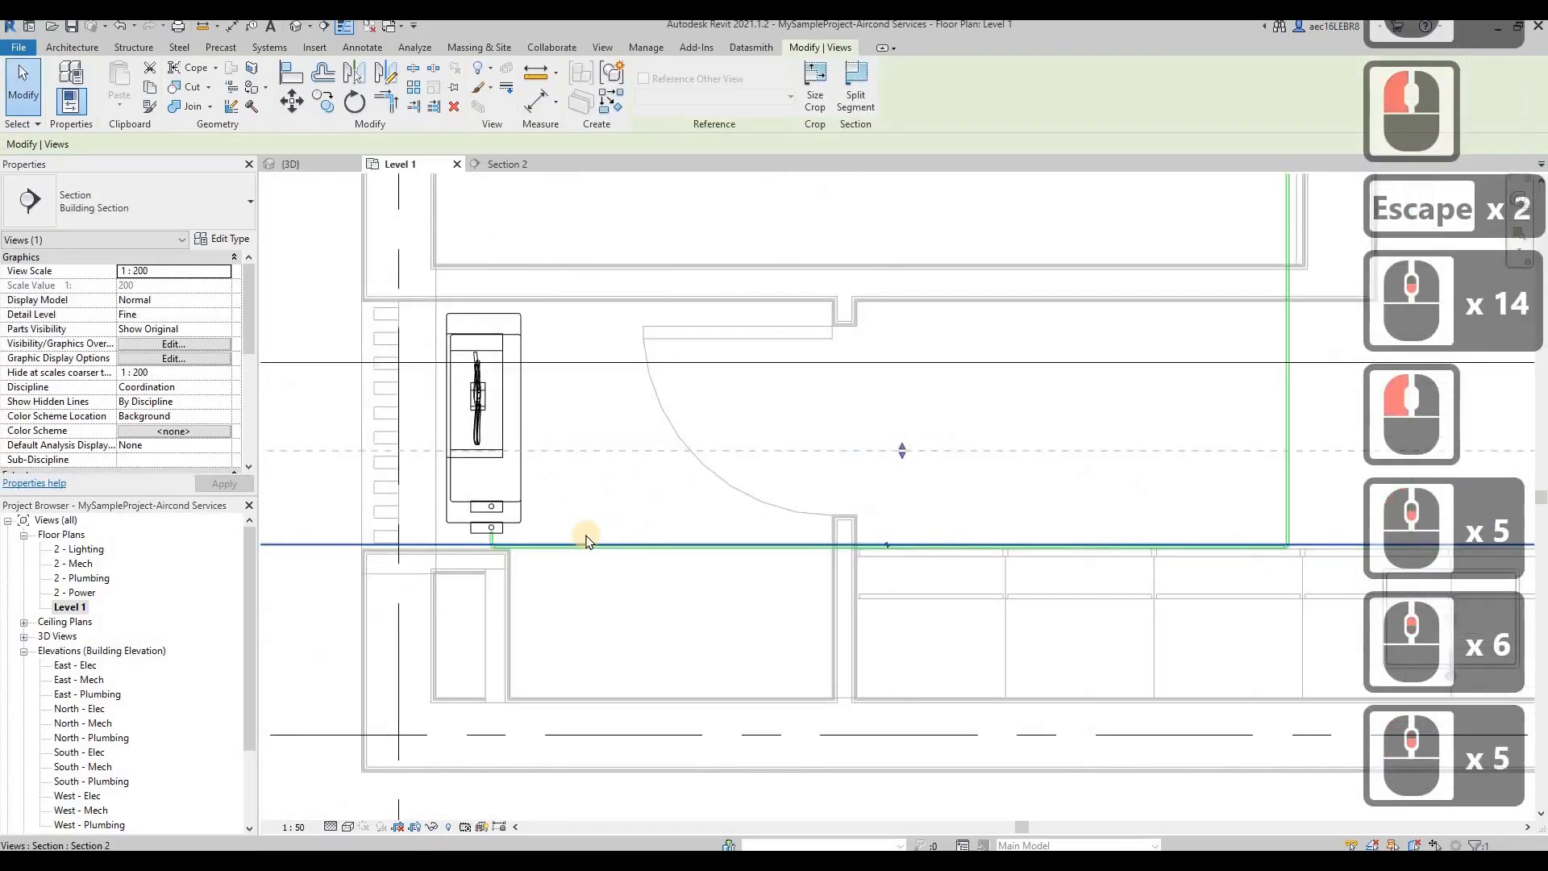
pyautogui.click(893, 422)
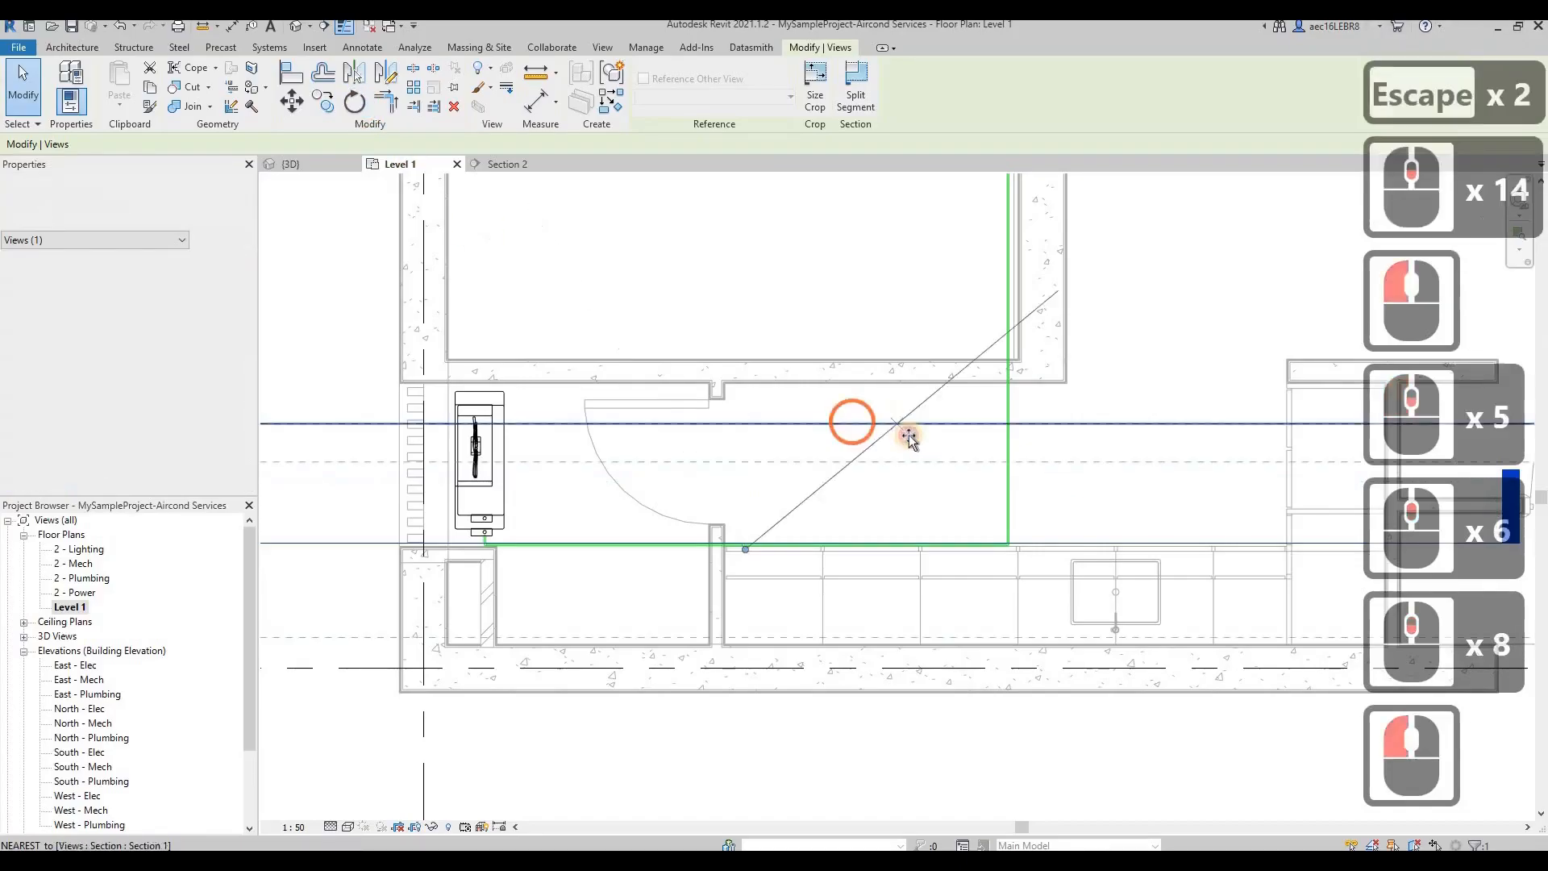
pyautogui.write('90')
pyautogui.press('Return')
# Move the rotated section line to the louvre side of the outdoor units and open its section view
pyautogui.moveTo(753, 377); pyautogui.dragTo(453, 391)
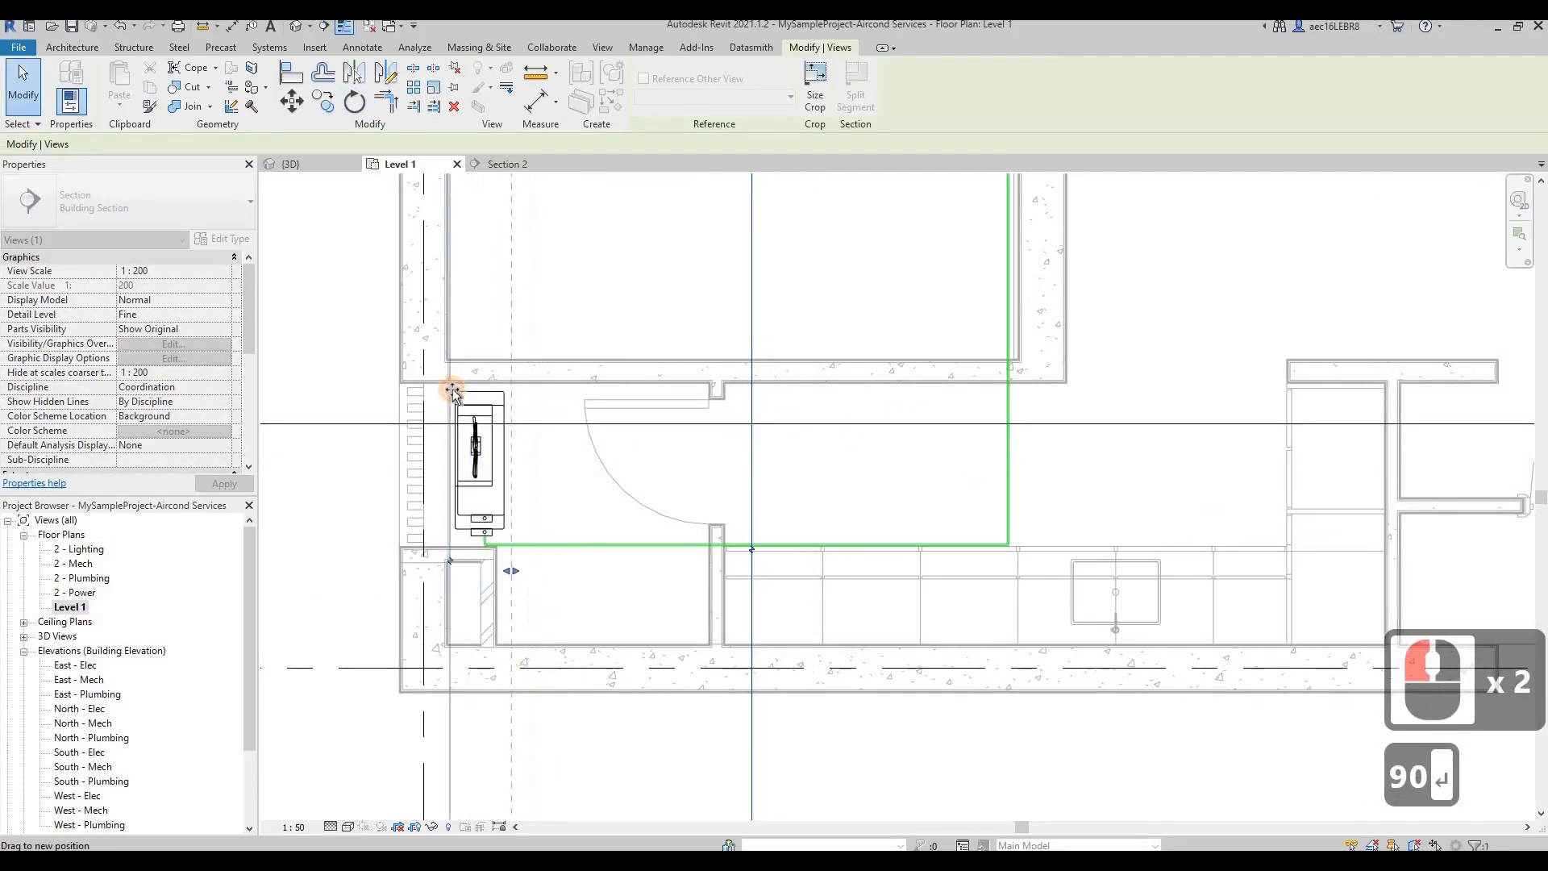
pyautogui.moveTo(462, 539); pyautogui.dragTo(440, 484)
pyautogui.rightClick(439, 484)
pyautogui.click(558, 494)
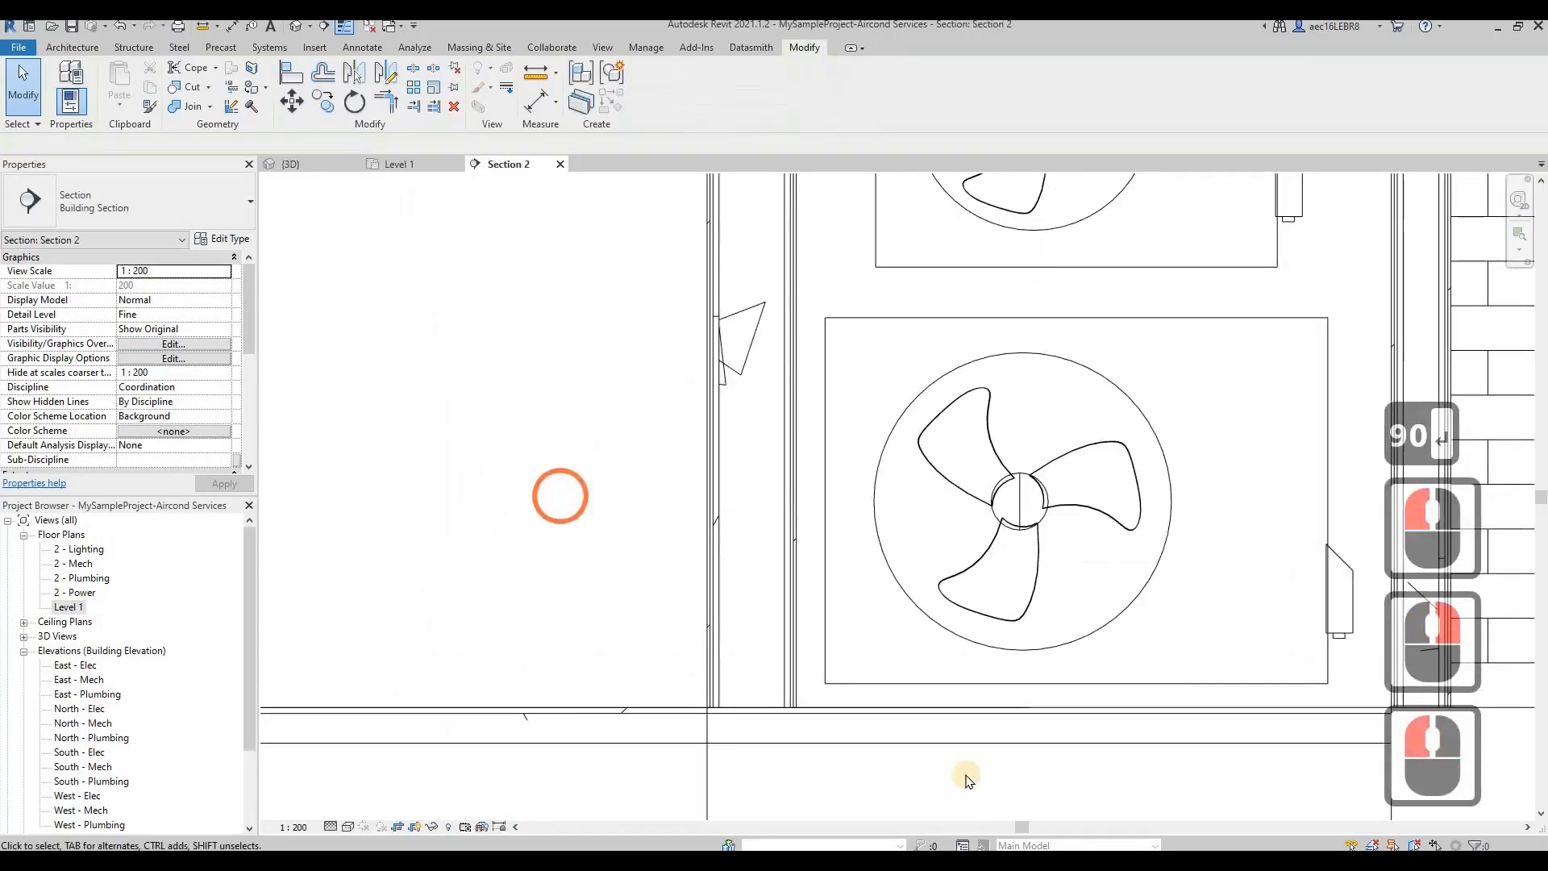
# Draw a 10 mm vertical copper pipe in Section 2 from the ceiling pipe's end beside the wall down to about 1822 mm elevation
pyautogui.click(988, 762)
pyautogui.scroll(-10, 726, 328)
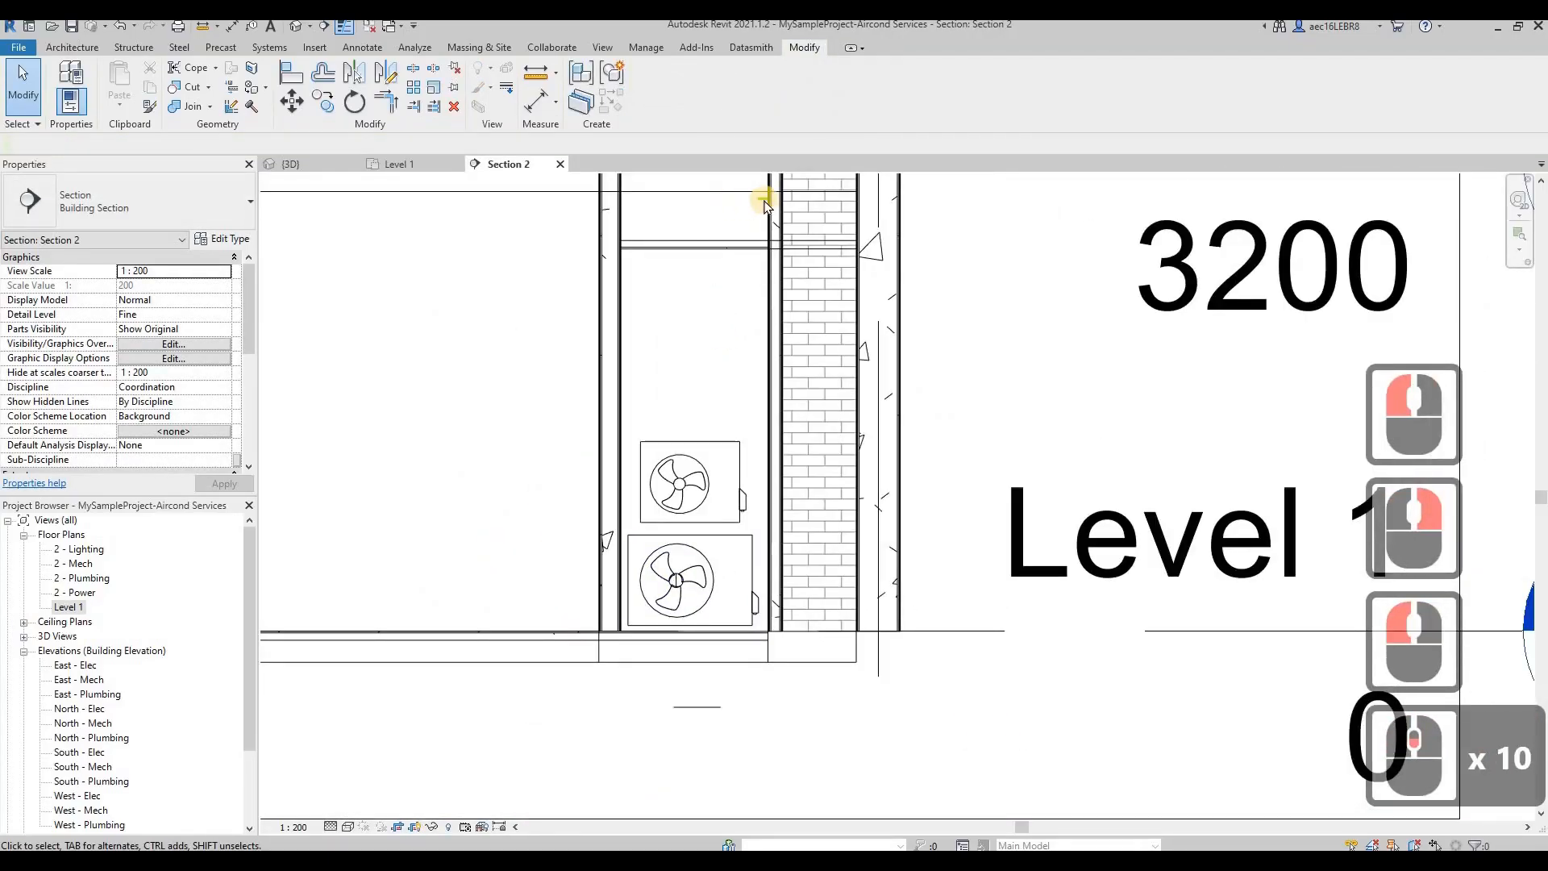
pyautogui.scroll(7, 766, 202)
pyautogui.click(781, 197)
pyautogui.rightClick(780, 198)
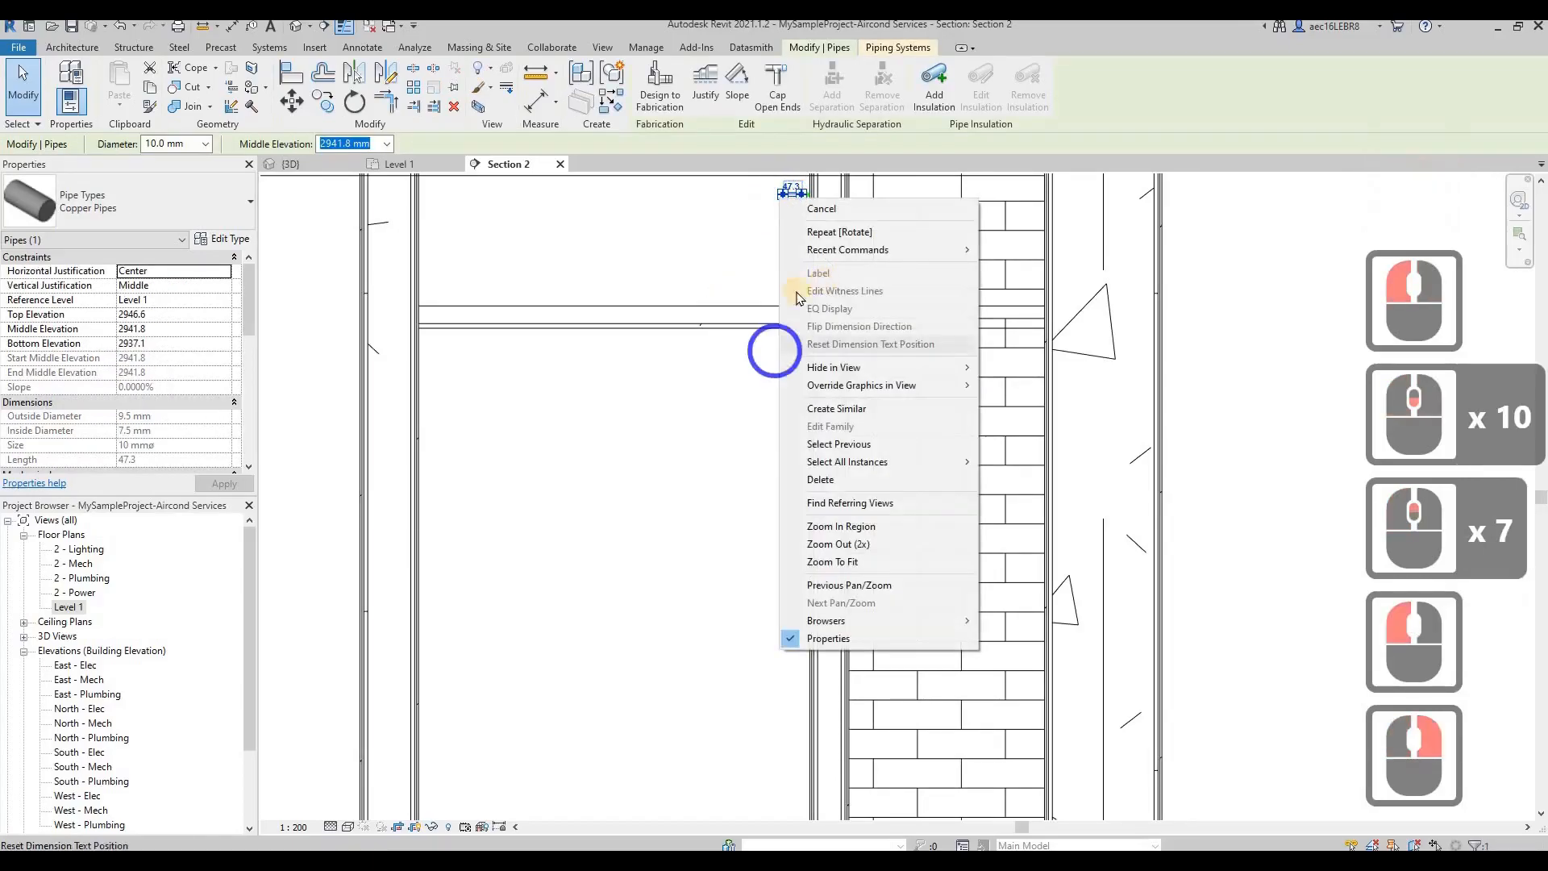
pyautogui.press('Escape')
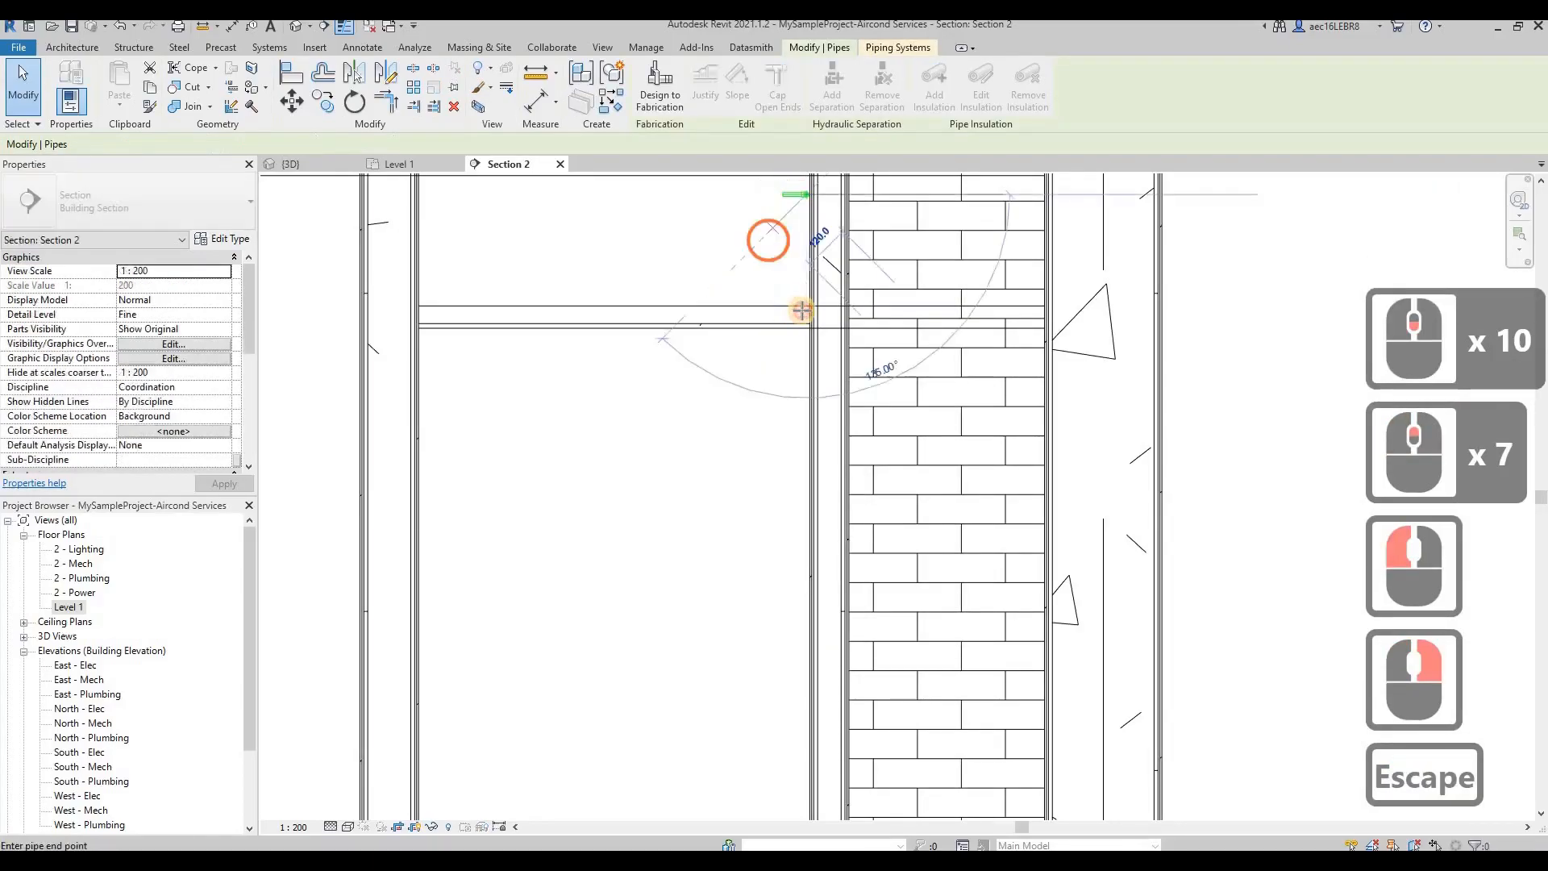
pyautogui.moveTo(804, 633); pyautogui.dragTo(806, 628)
pyautogui.scroll(-5, 809, 422)
pyautogui.moveTo(832, 648); pyautogui.dragTo(840, 457, button='middle')
# Continue the copper pipe down to about 37 mm elevation, across below the lower outdoor unit's connector and up into it
pyautogui.rightClick(813, 333)
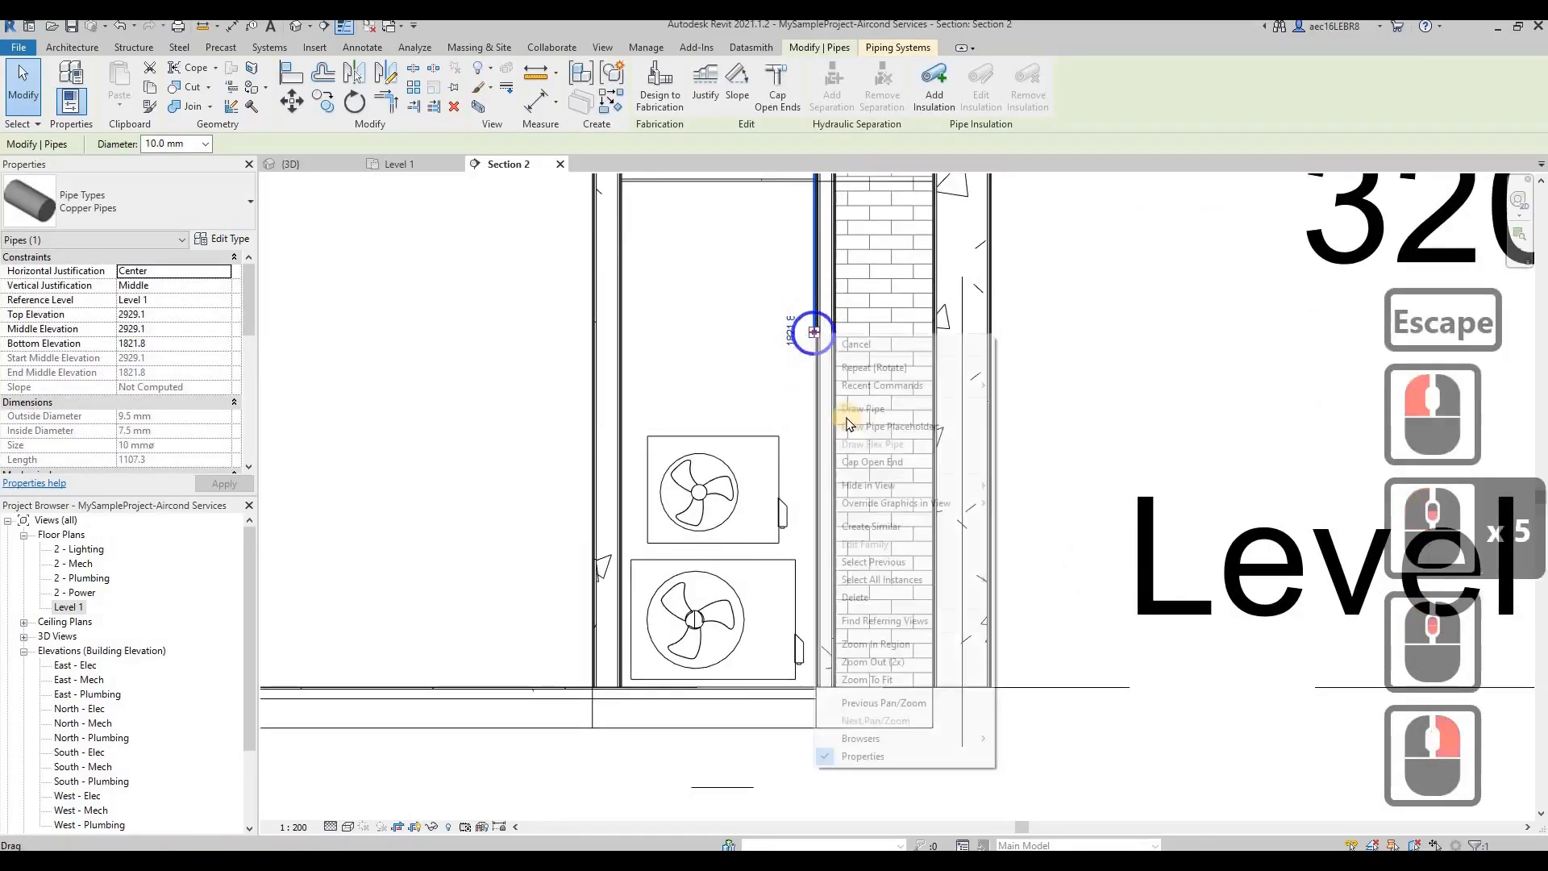
pyautogui.click(839, 408)
pyautogui.scroll(13, 807, 668)
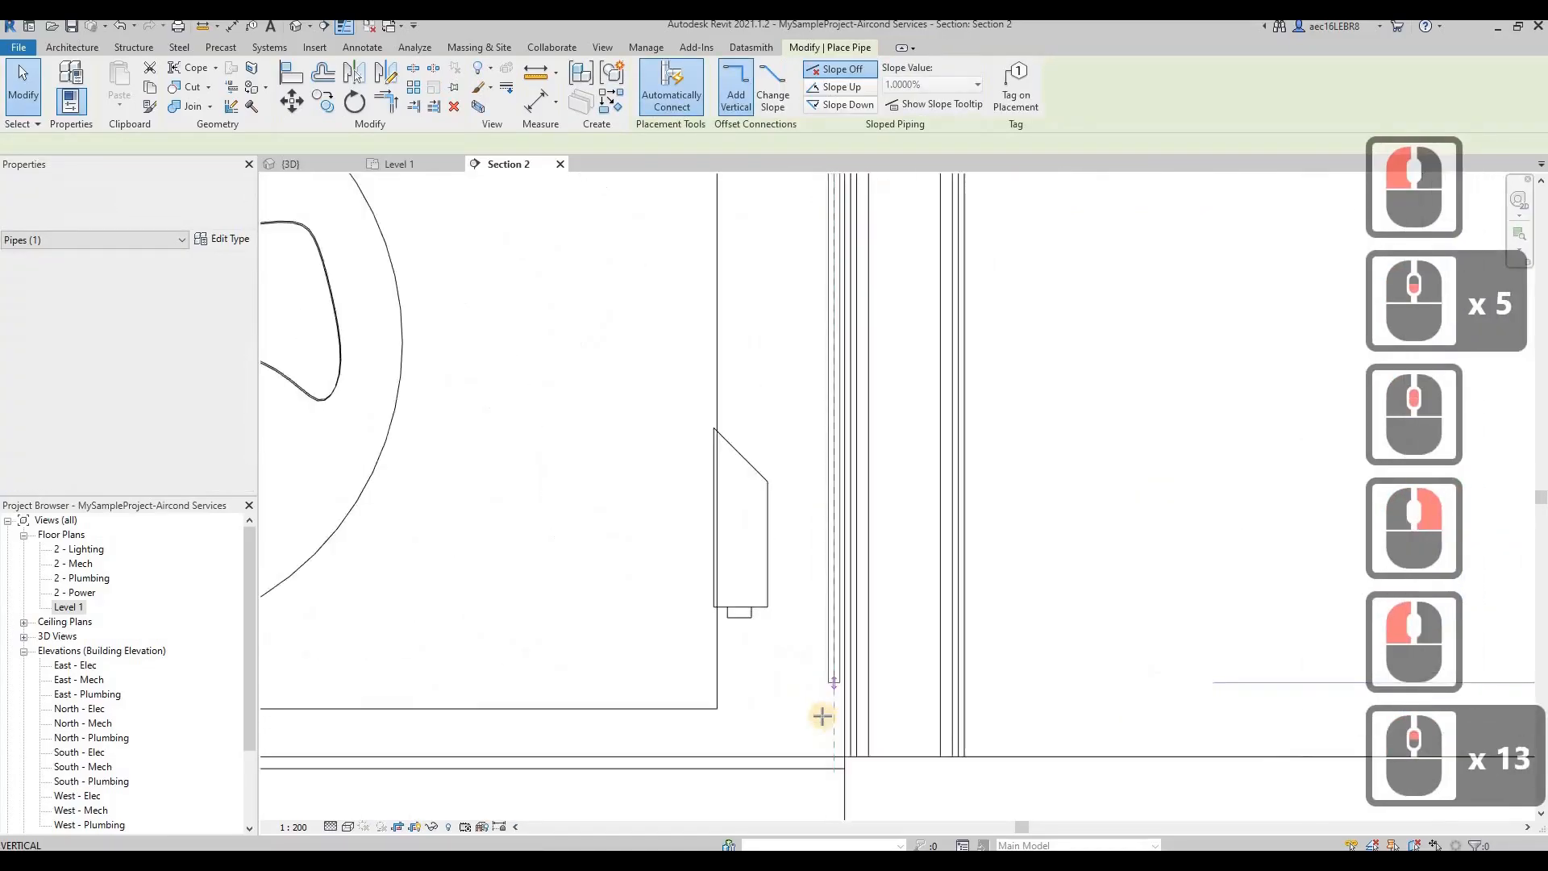
pyautogui.click(746, 718)
pyautogui.click(719, 628)
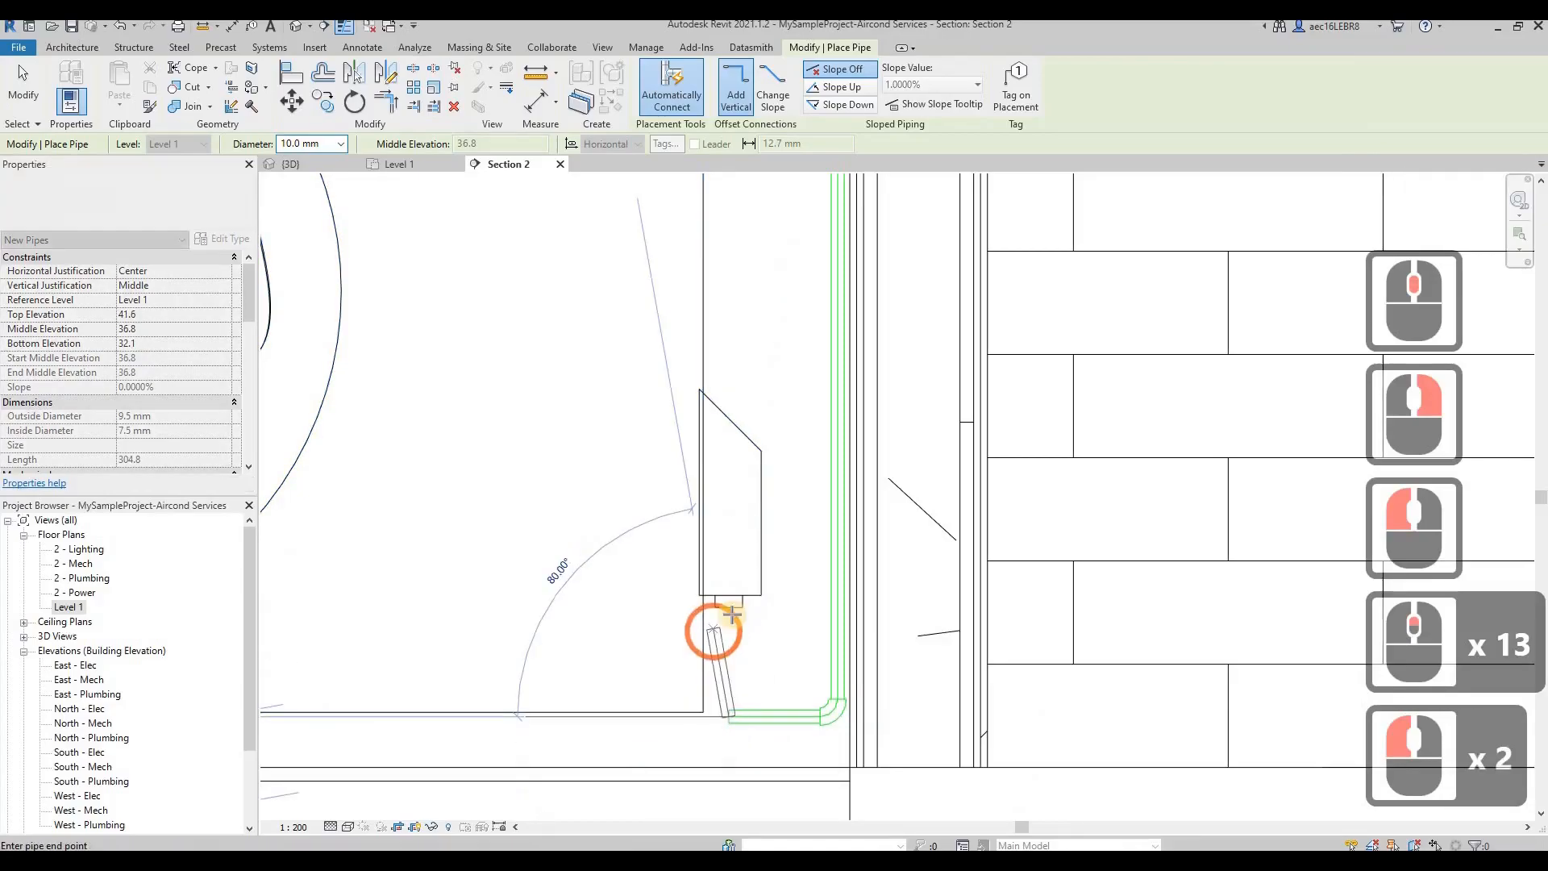
pyautogui.click(736, 622)
pyautogui.press('Escape')
pyautogui.press('Escape')
pyautogui.scroll(-8, 729, 674)
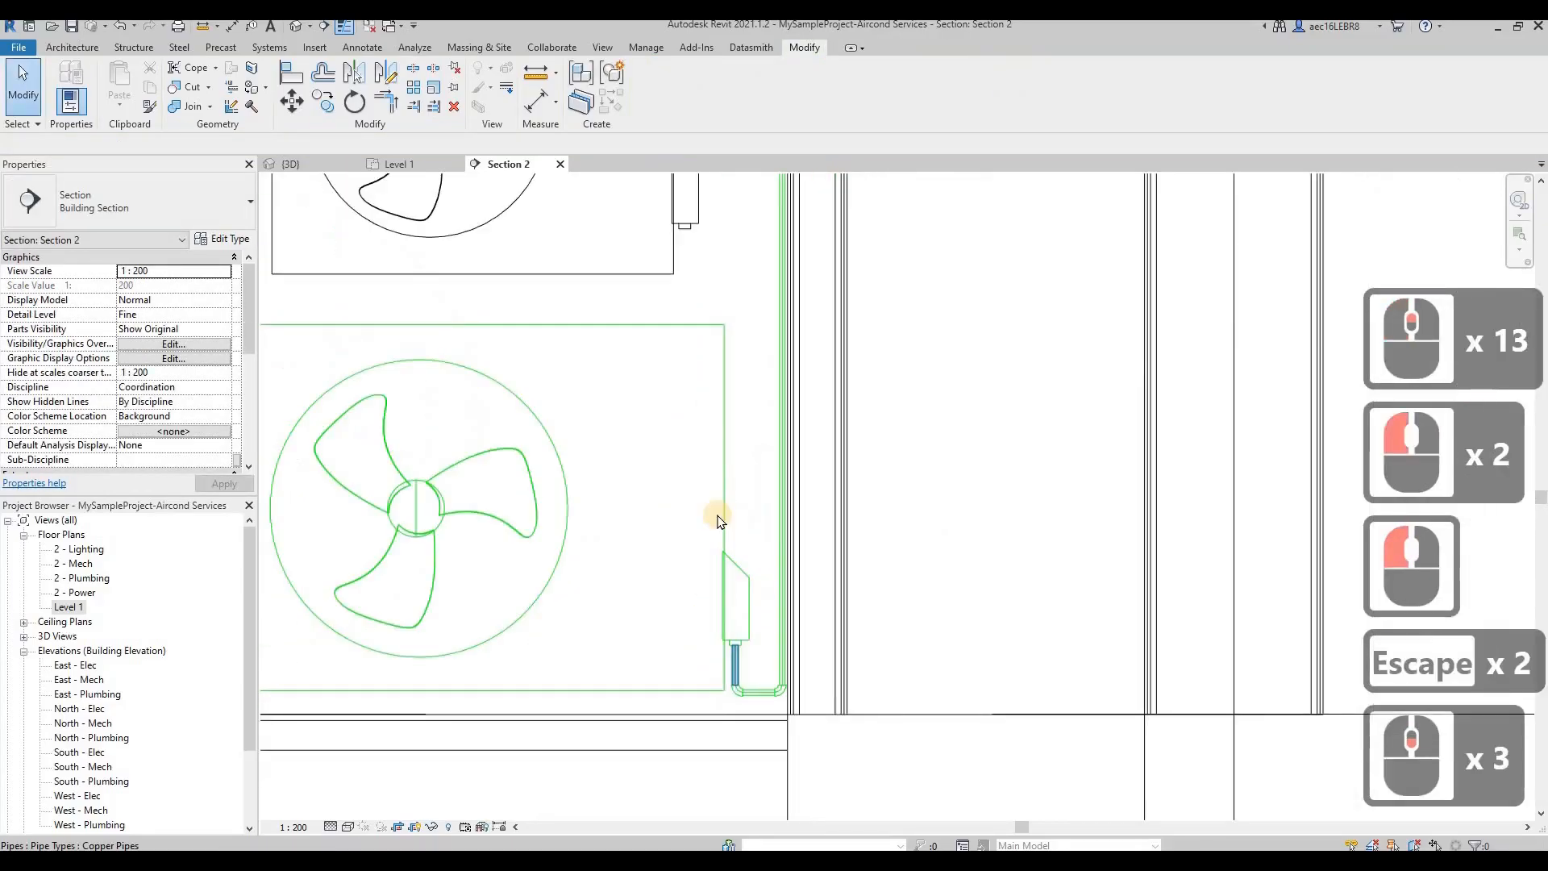
# Examine the copper pipe run on the Level 1 plan from the outdoor unit's connection to the indoor unit
pyautogui.click(403, 164)
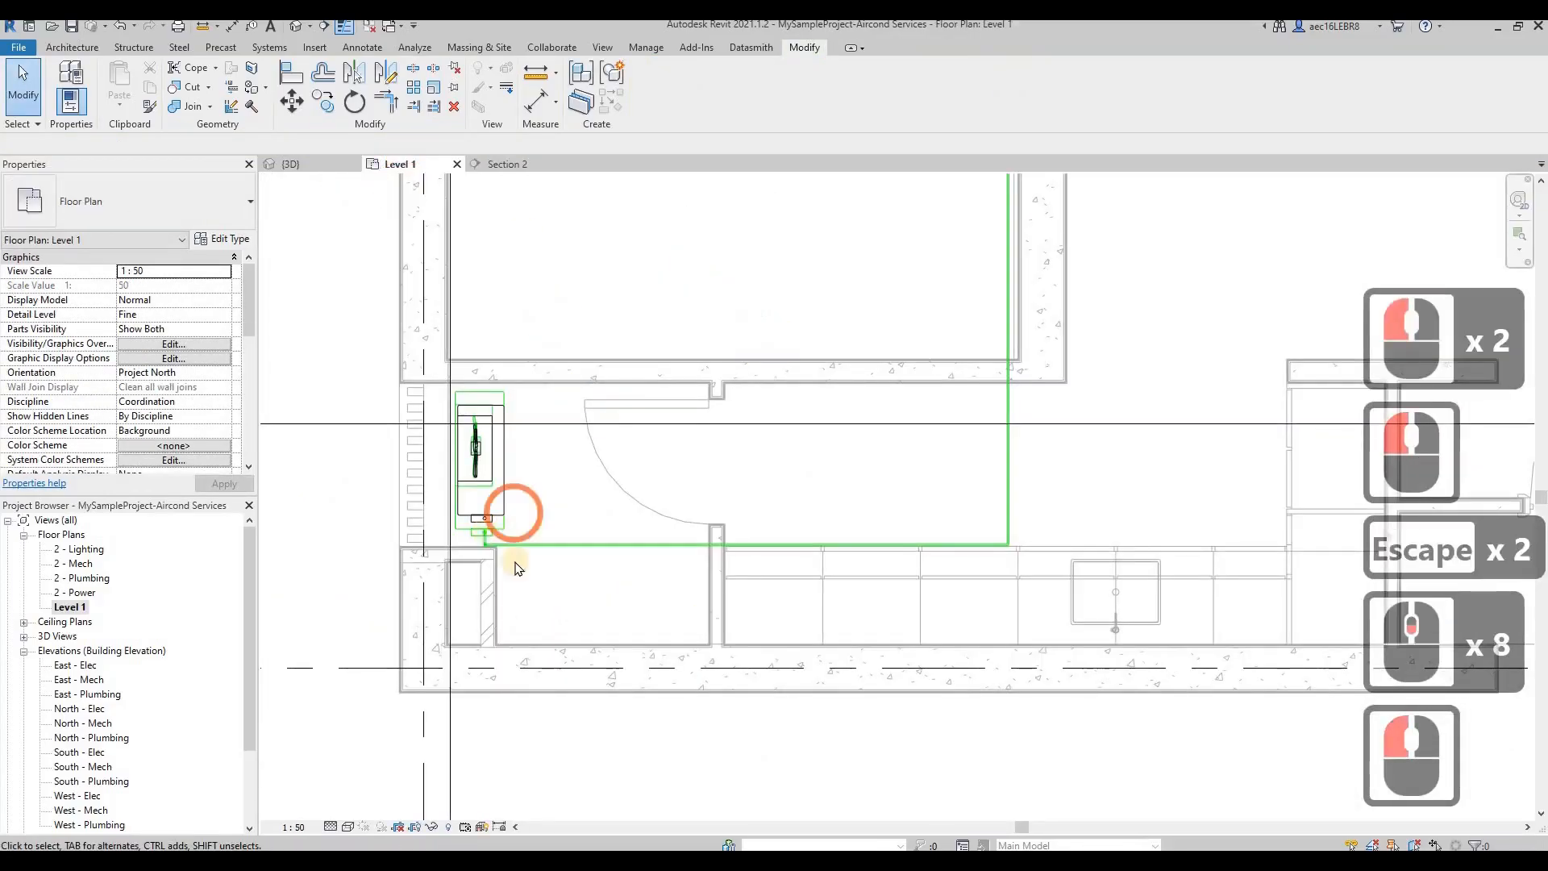
pyautogui.scroll(8, 536, 548)
pyautogui.click(508, 548)
pyautogui.scroll(9, 508, 552)
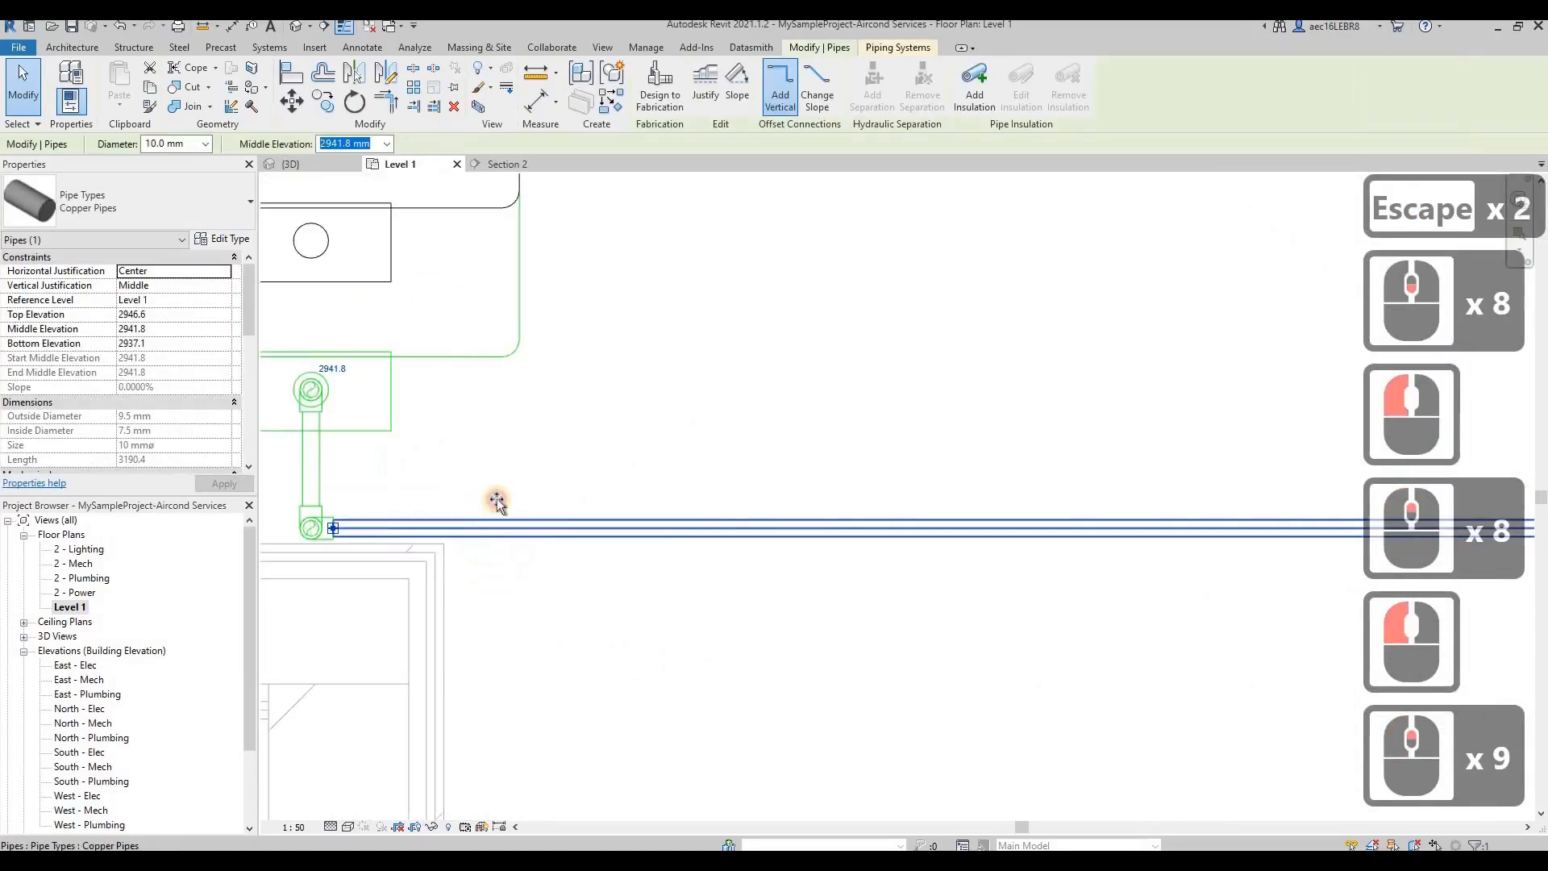
pyautogui.click(382, 555)
pyautogui.scroll(-20, 380, 556)
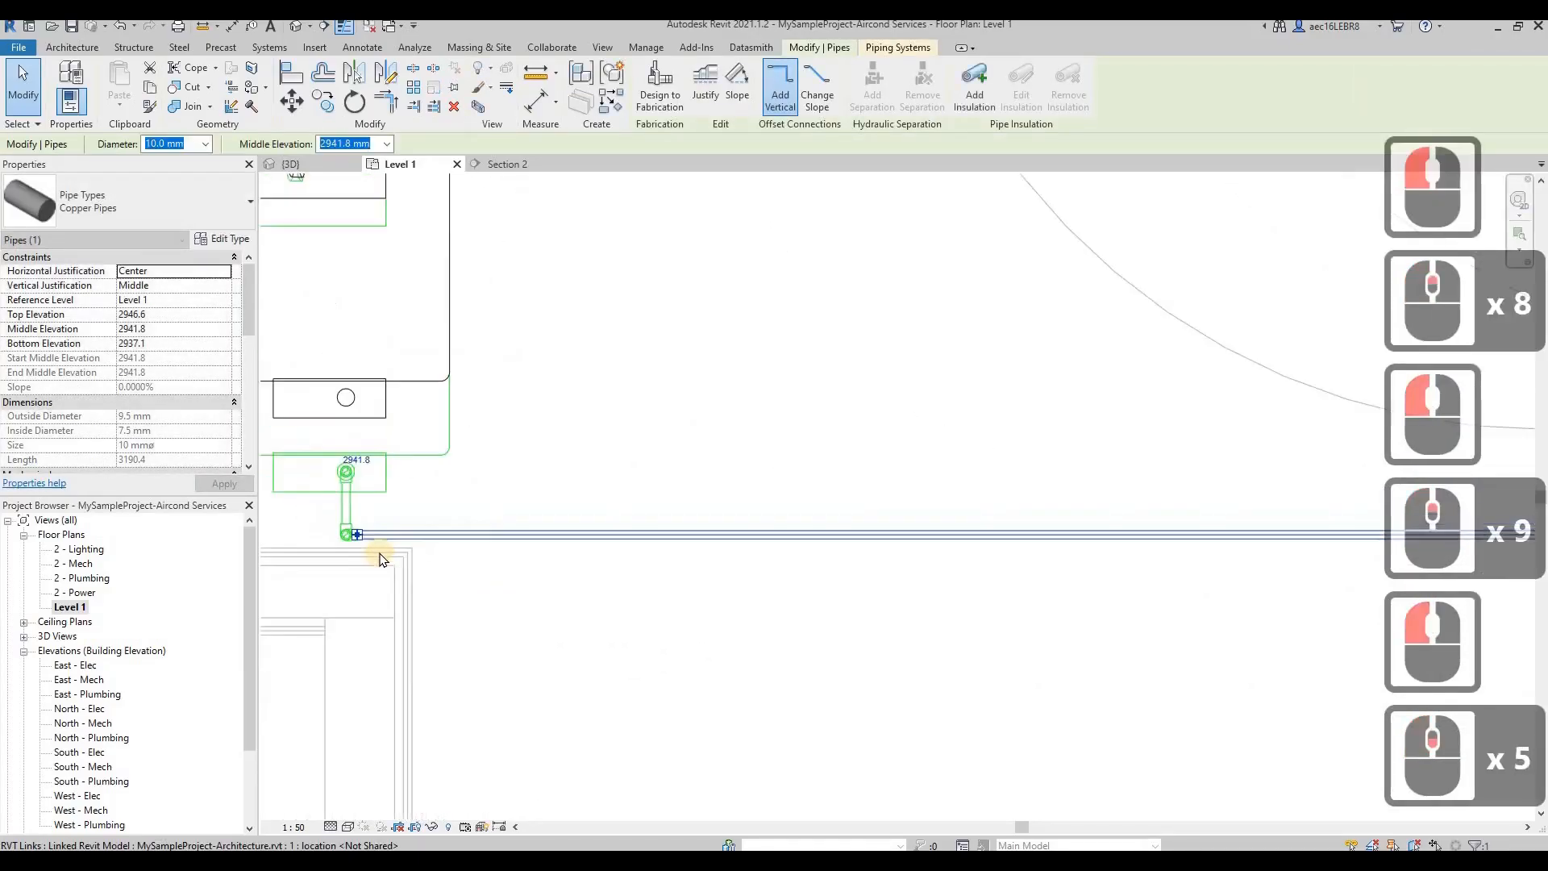
pyautogui.moveTo(756, 367); pyautogui.dragTo(762, 574, button='middle')
pyautogui.moveTo(746, 339); pyautogui.dragTo(760, 627, button='middle')
pyautogui.press('Escape')
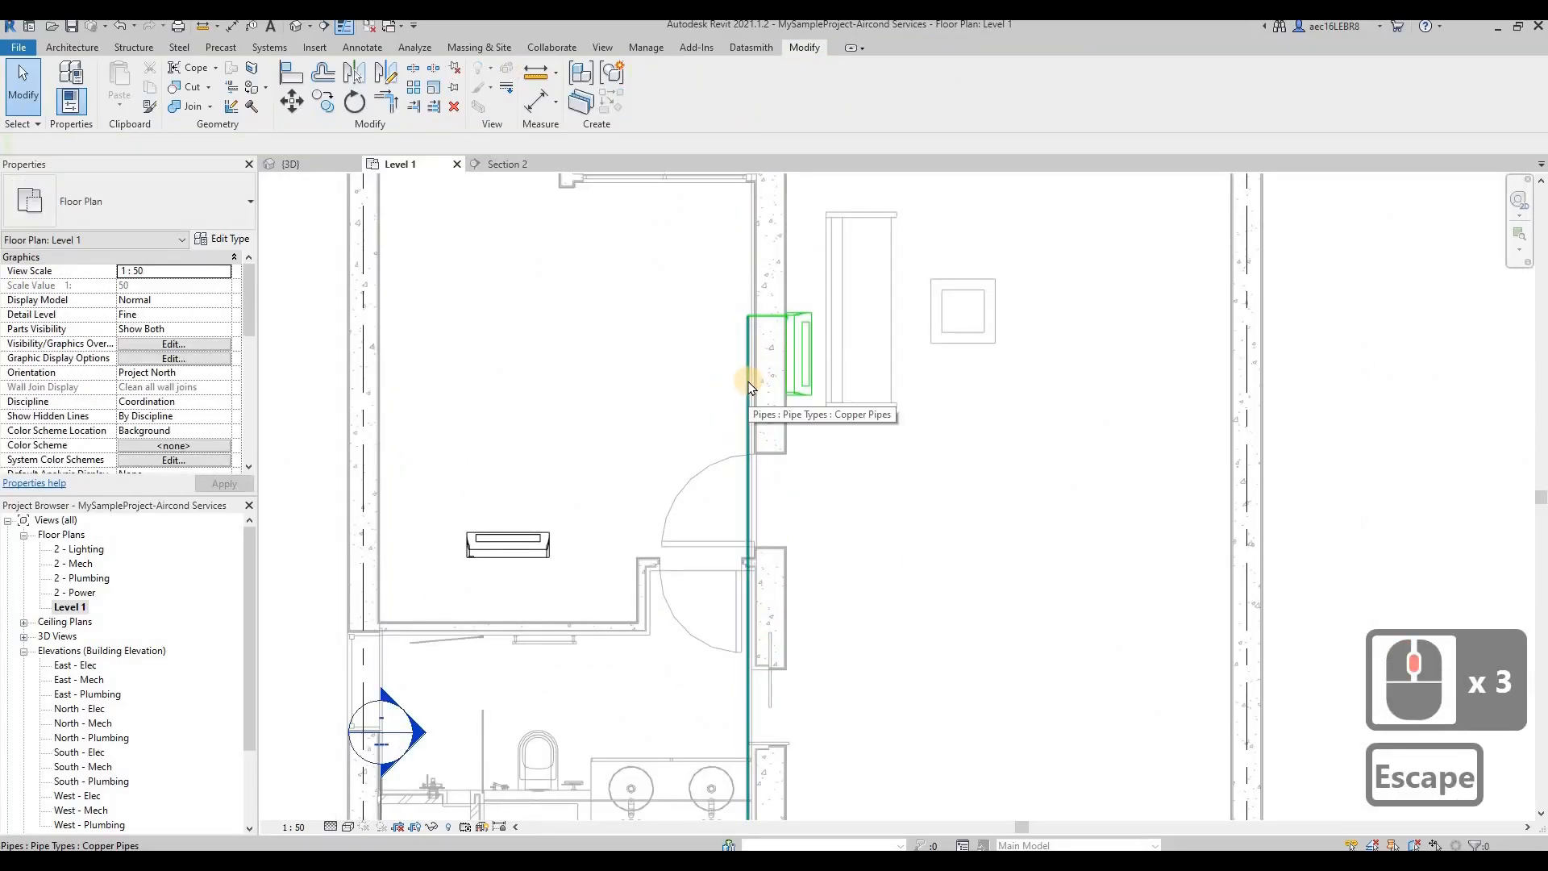
# Select the whole connected copper pipe run and filter out Mechanical Equipment, keeping only Pipe Fittings and Pipes
pyautogui.press('Tab')
pyautogui.click(749, 384)
pyautogui.scroll(-2, 749, 380)
pyautogui.scroll(-3, 748, 381)
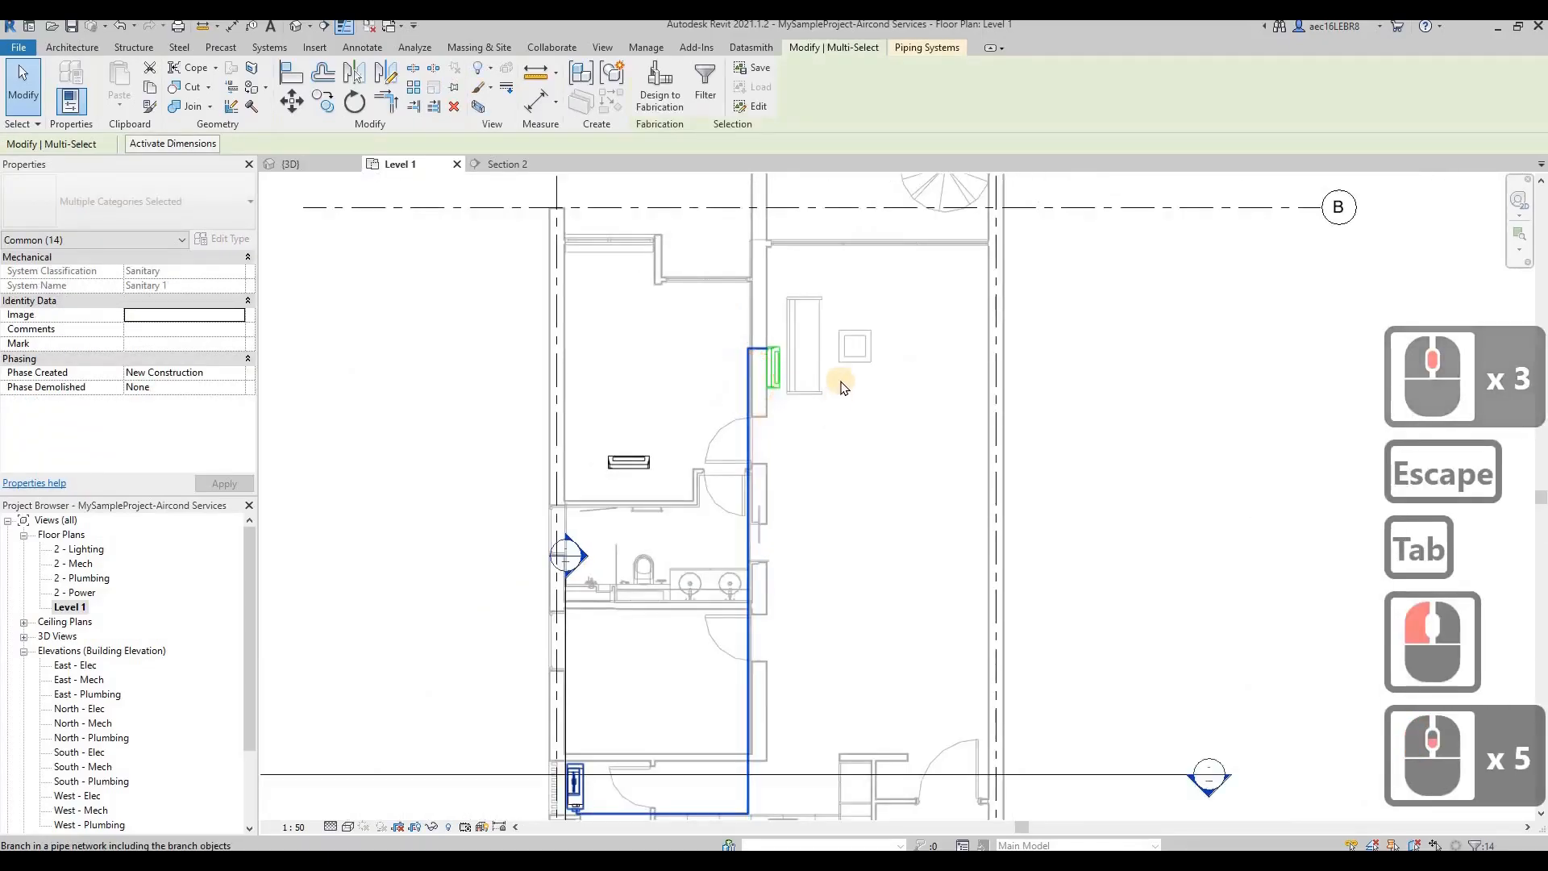
pyautogui.click(1477, 843)
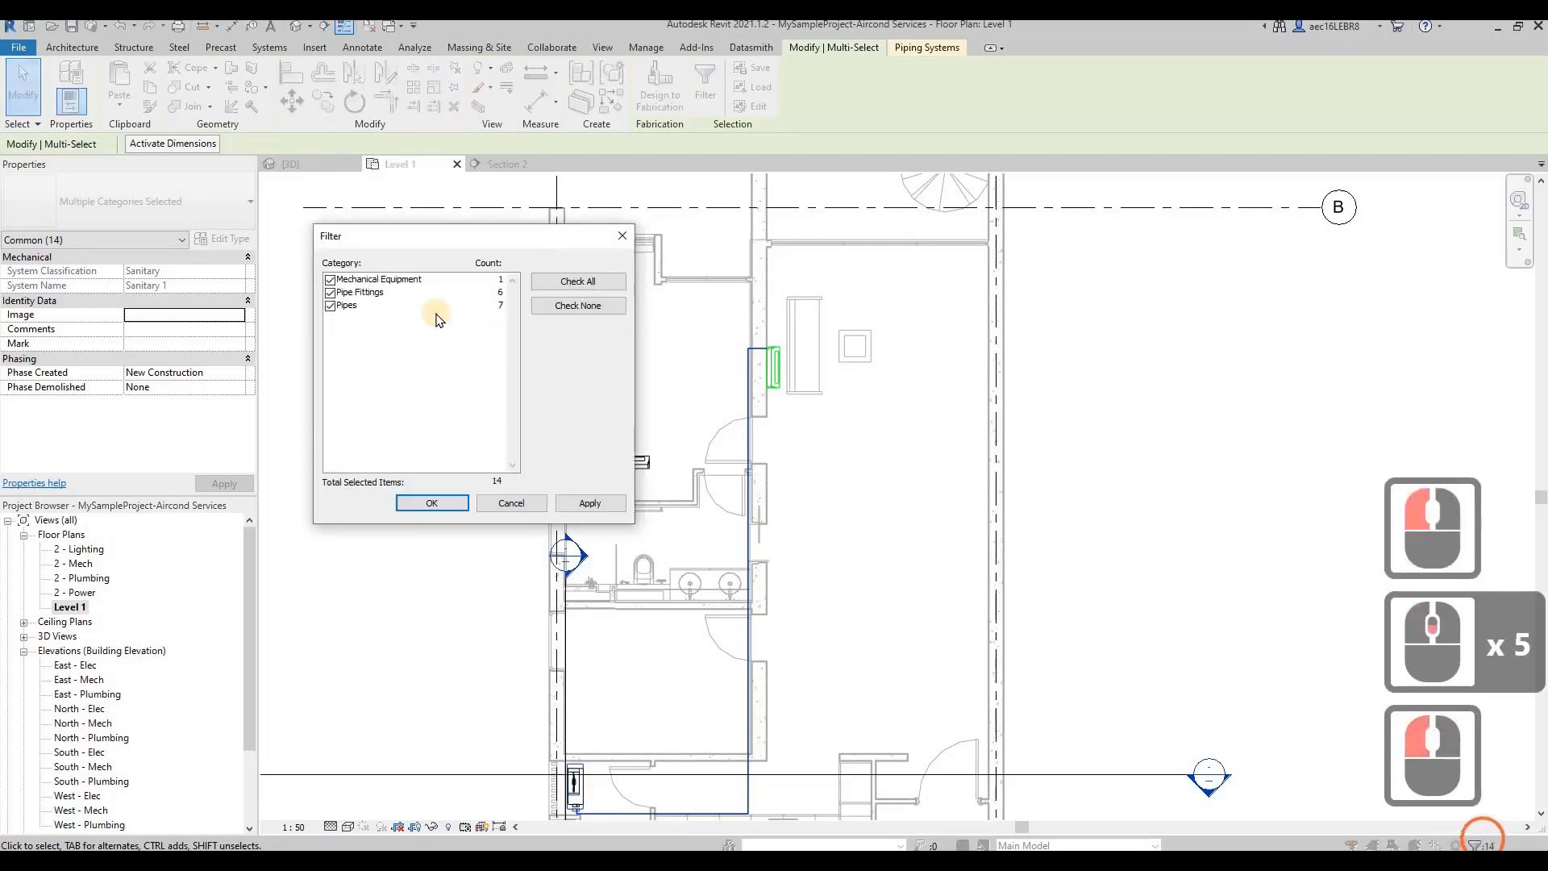
pyautogui.click(331, 280)
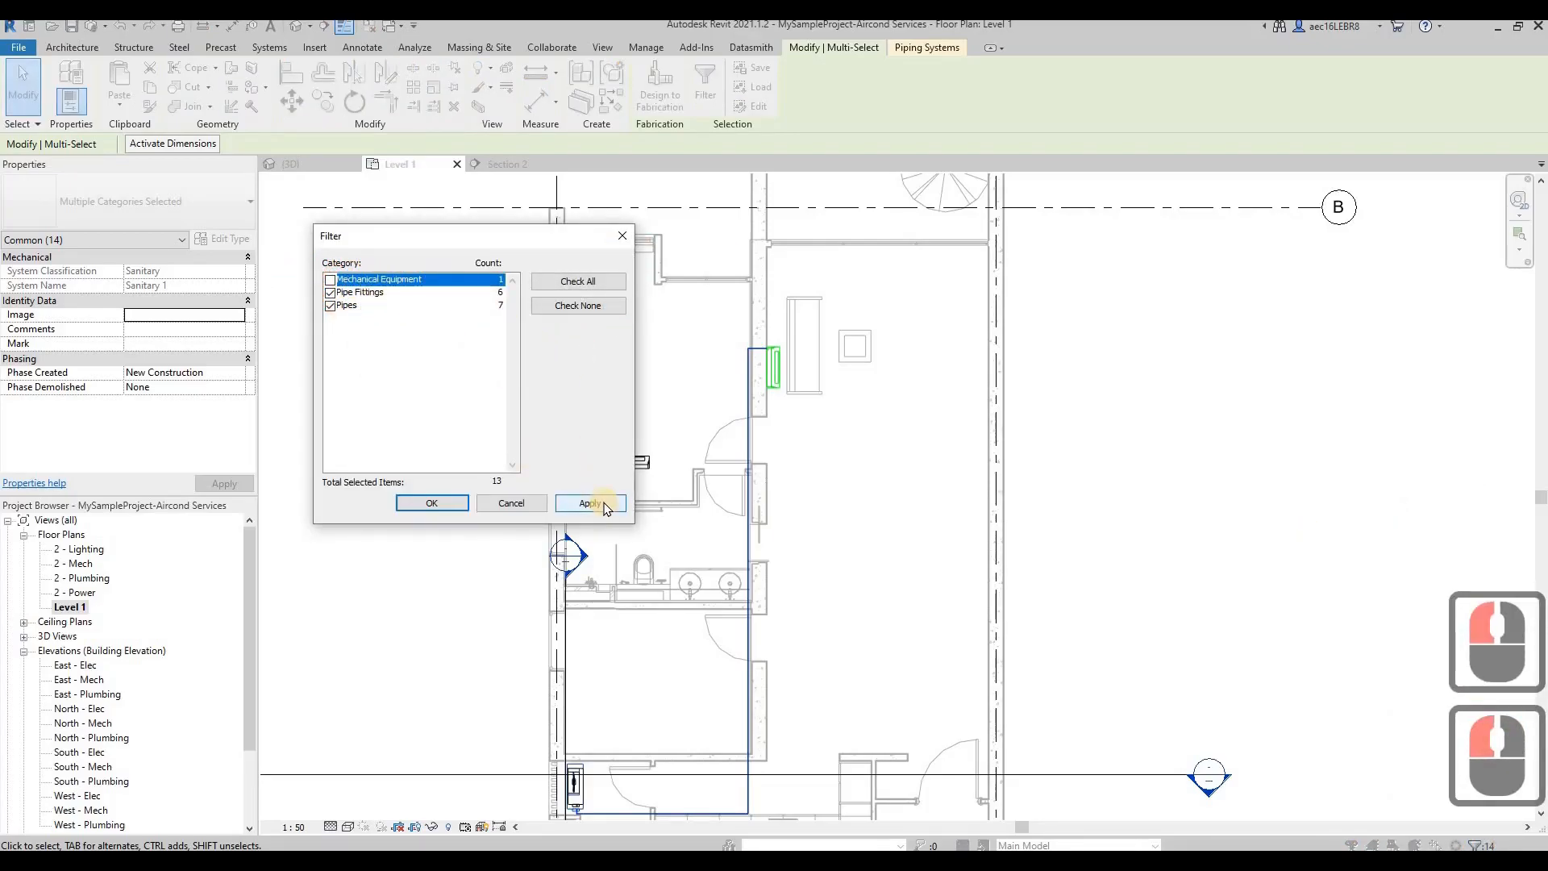
pyautogui.click(449, 509)
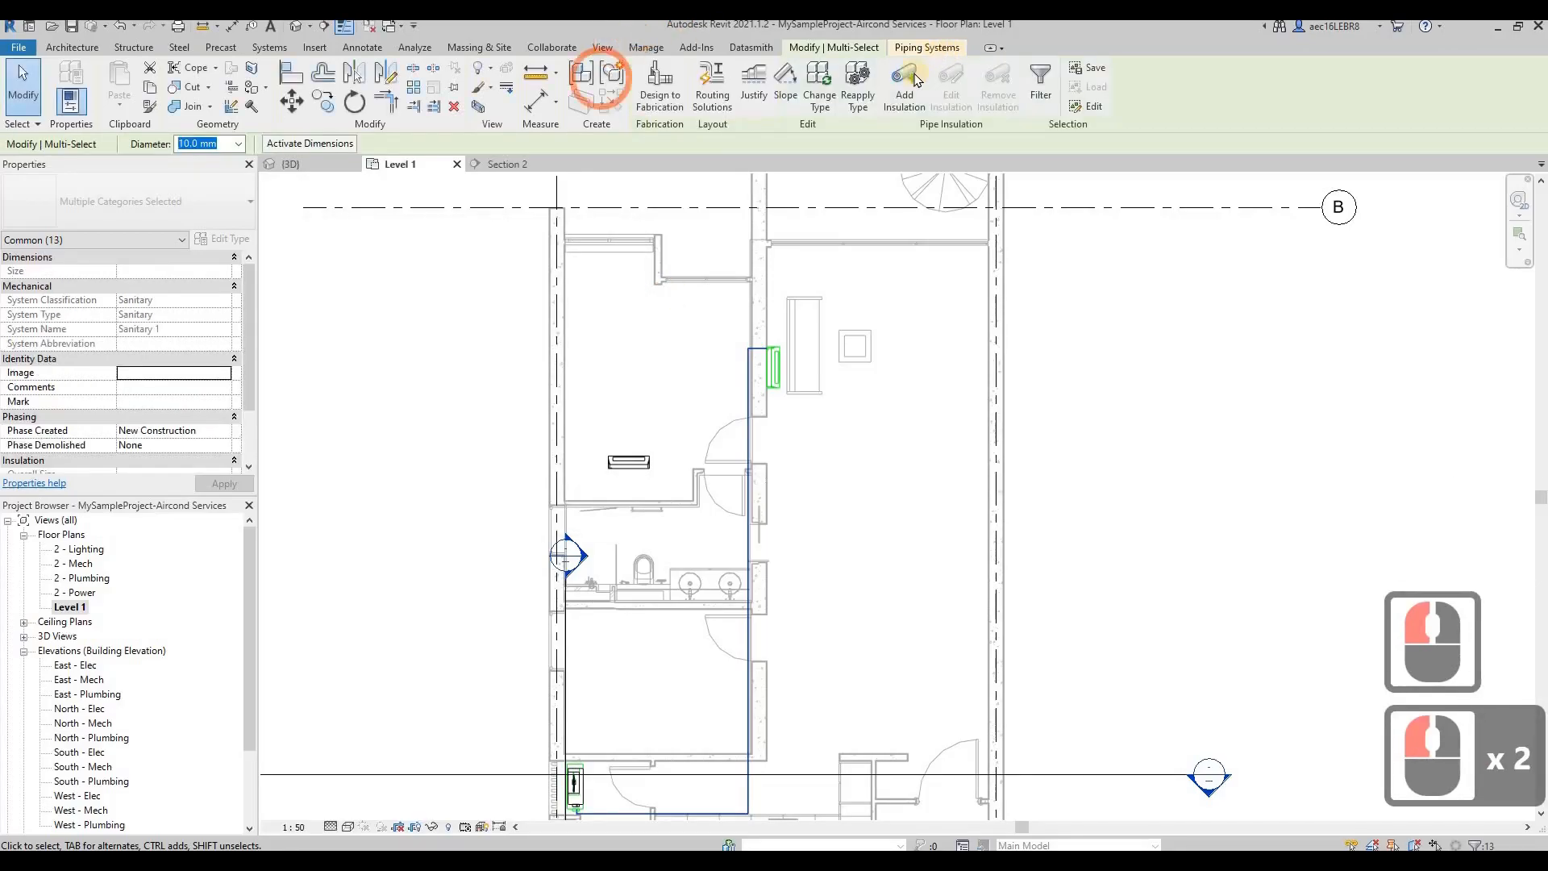
# Start adding insulation to the selected pipe run and duplicate the Fiberglass insulation type as Insuflex
pyautogui.click(1057, 307)
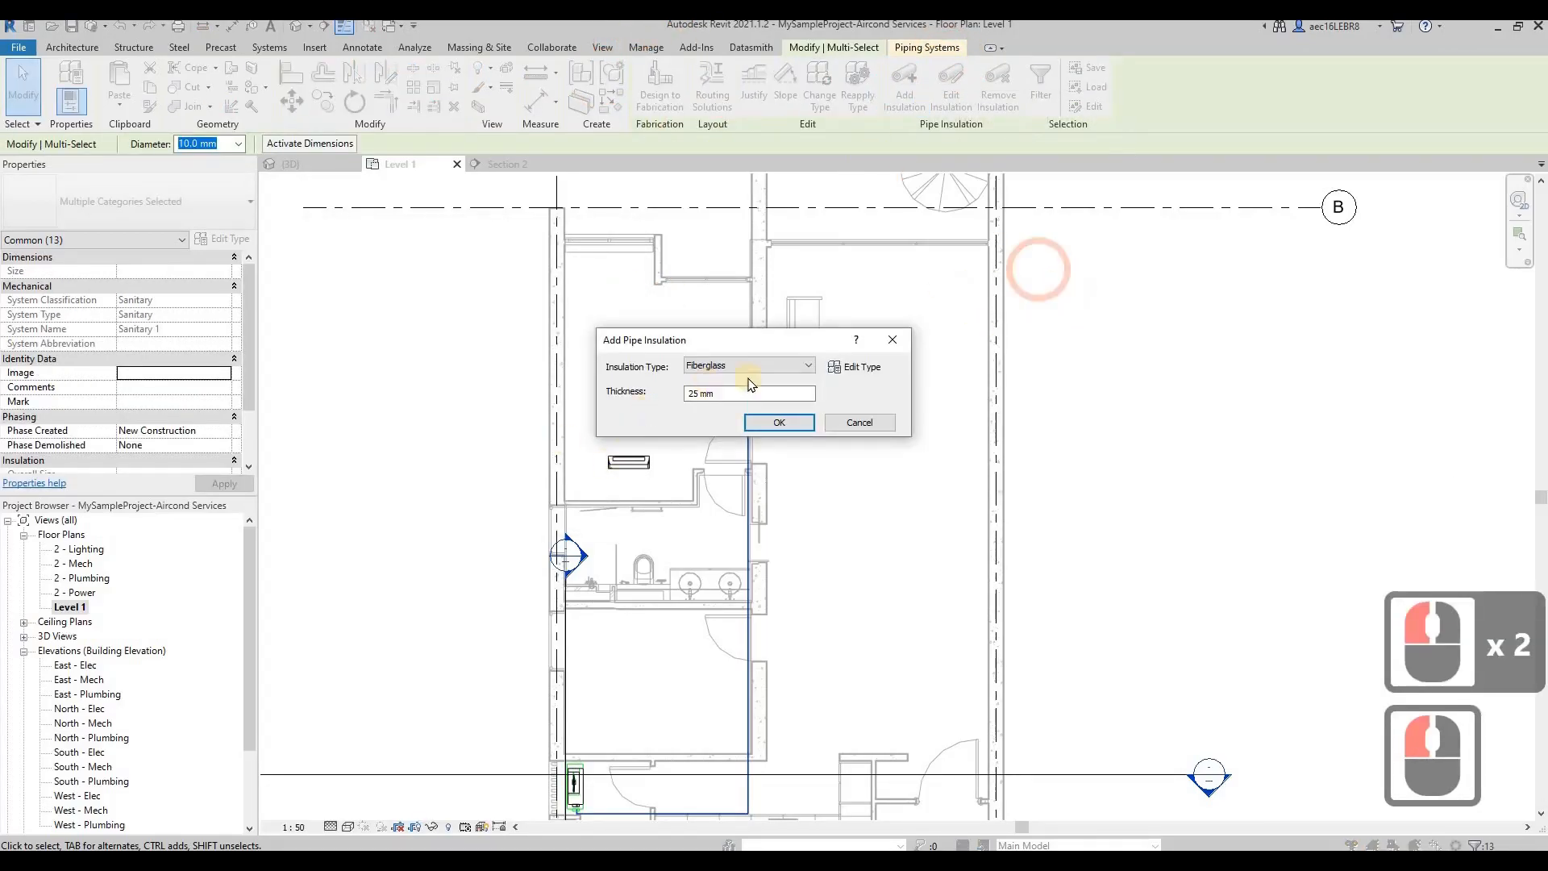
pyautogui.click(784, 365)
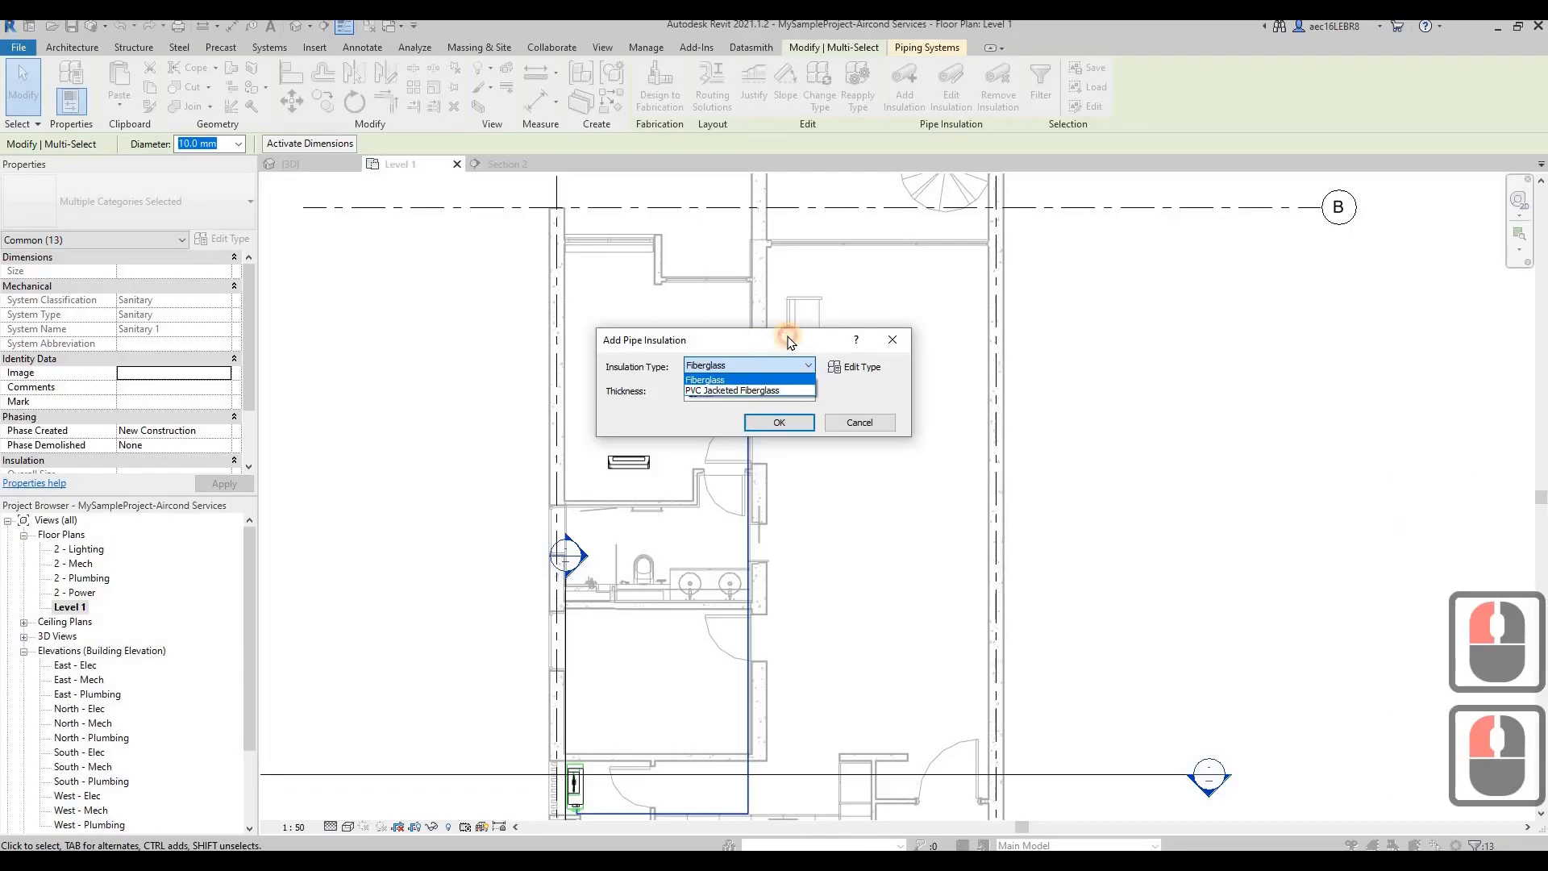
pyautogui.click(788, 340)
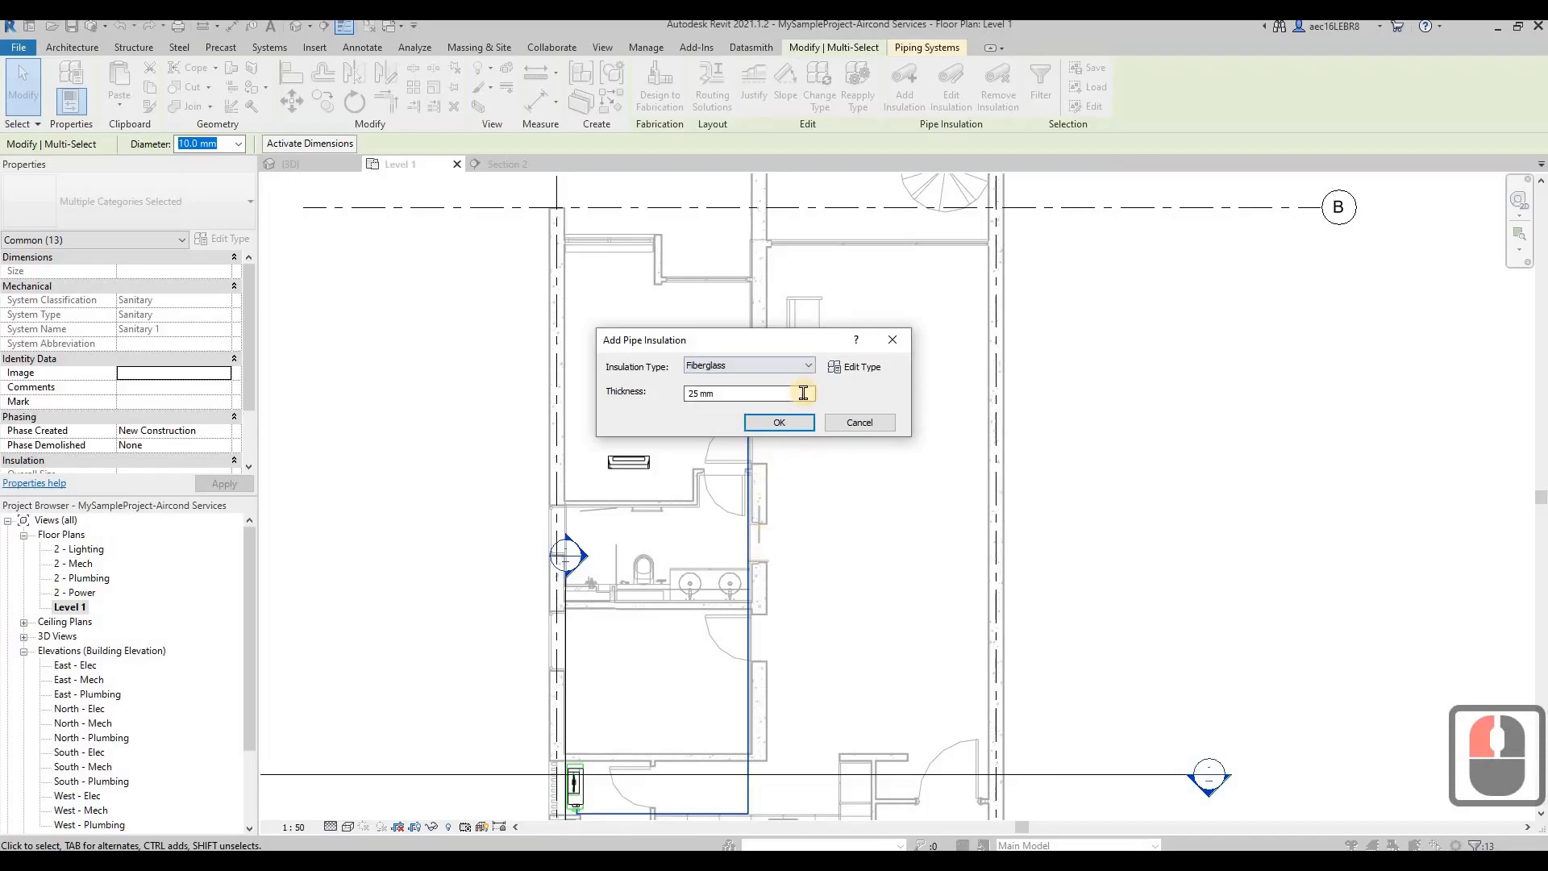
pyautogui.press('F9')
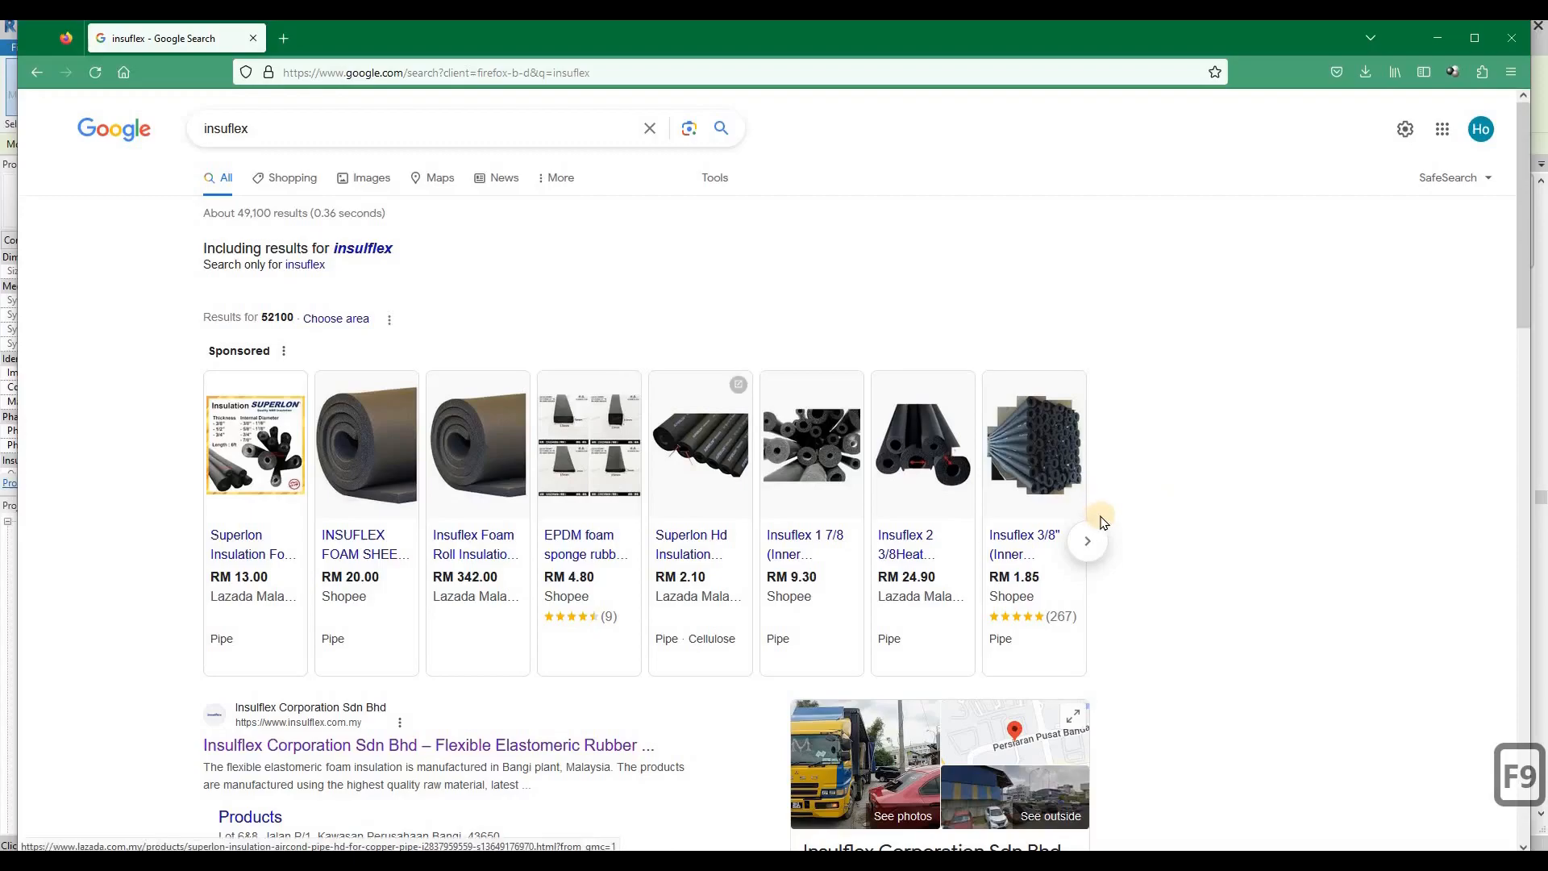
pyautogui.press('F9')
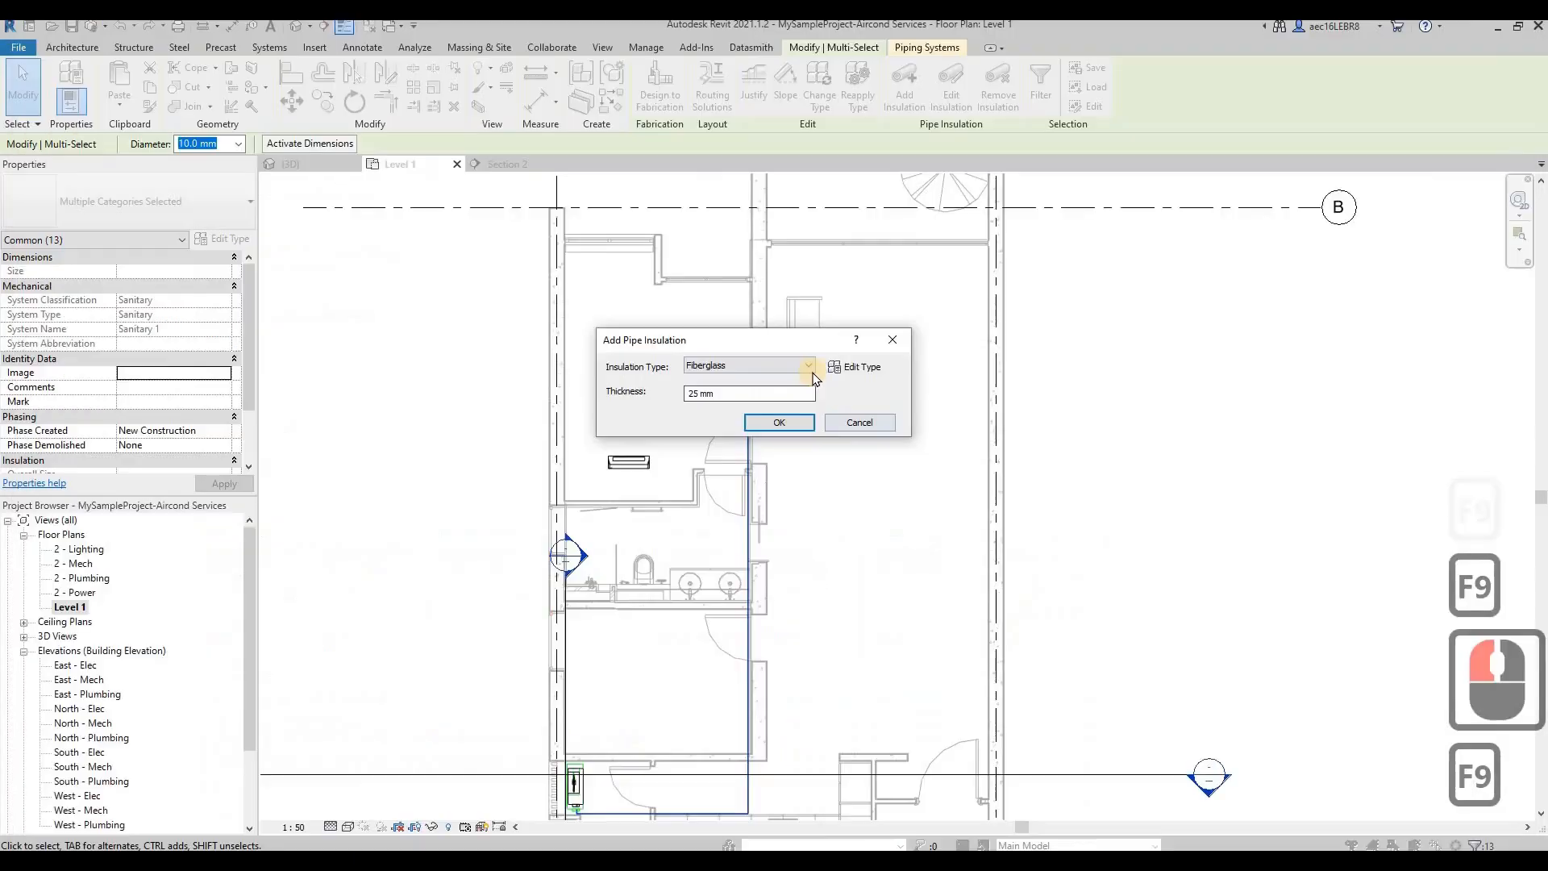
pyautogui.click(863, 368)
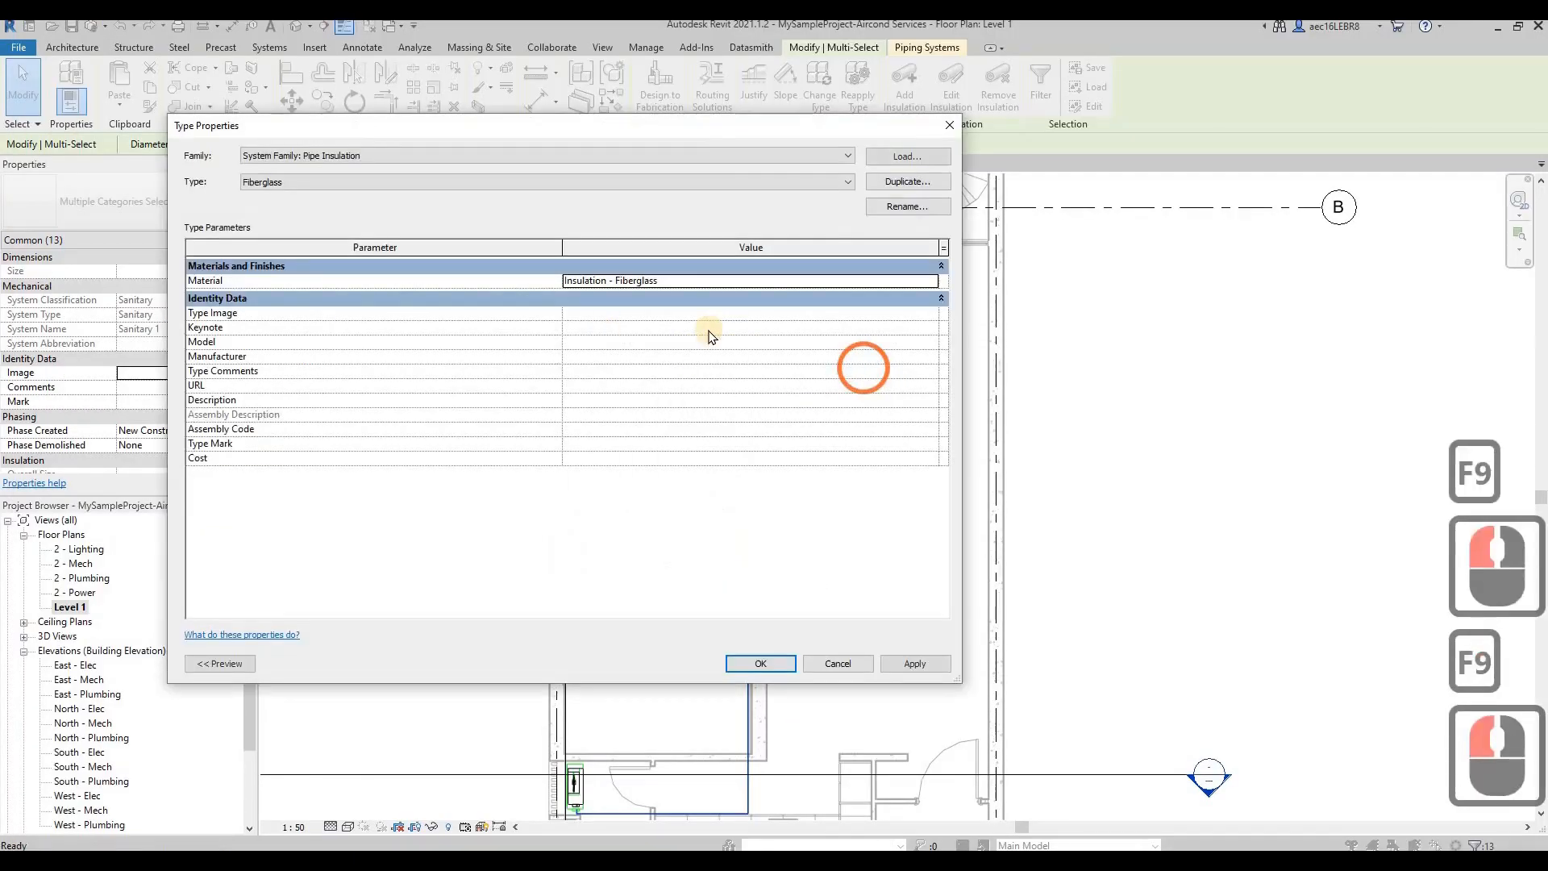
pyautogui.click(907, 181)
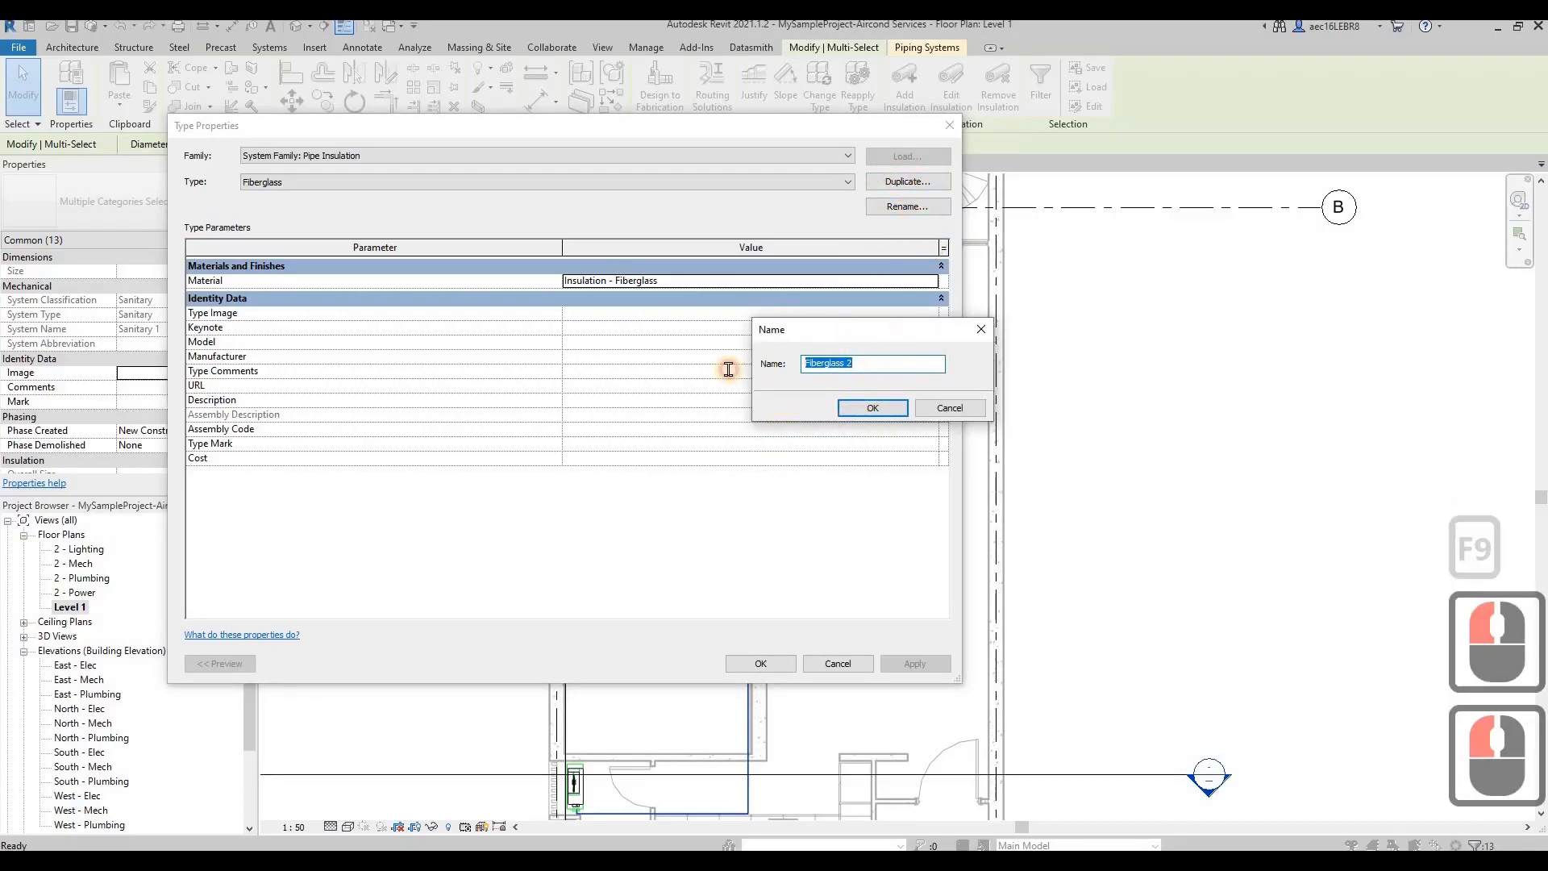
pyautogui.write('In')
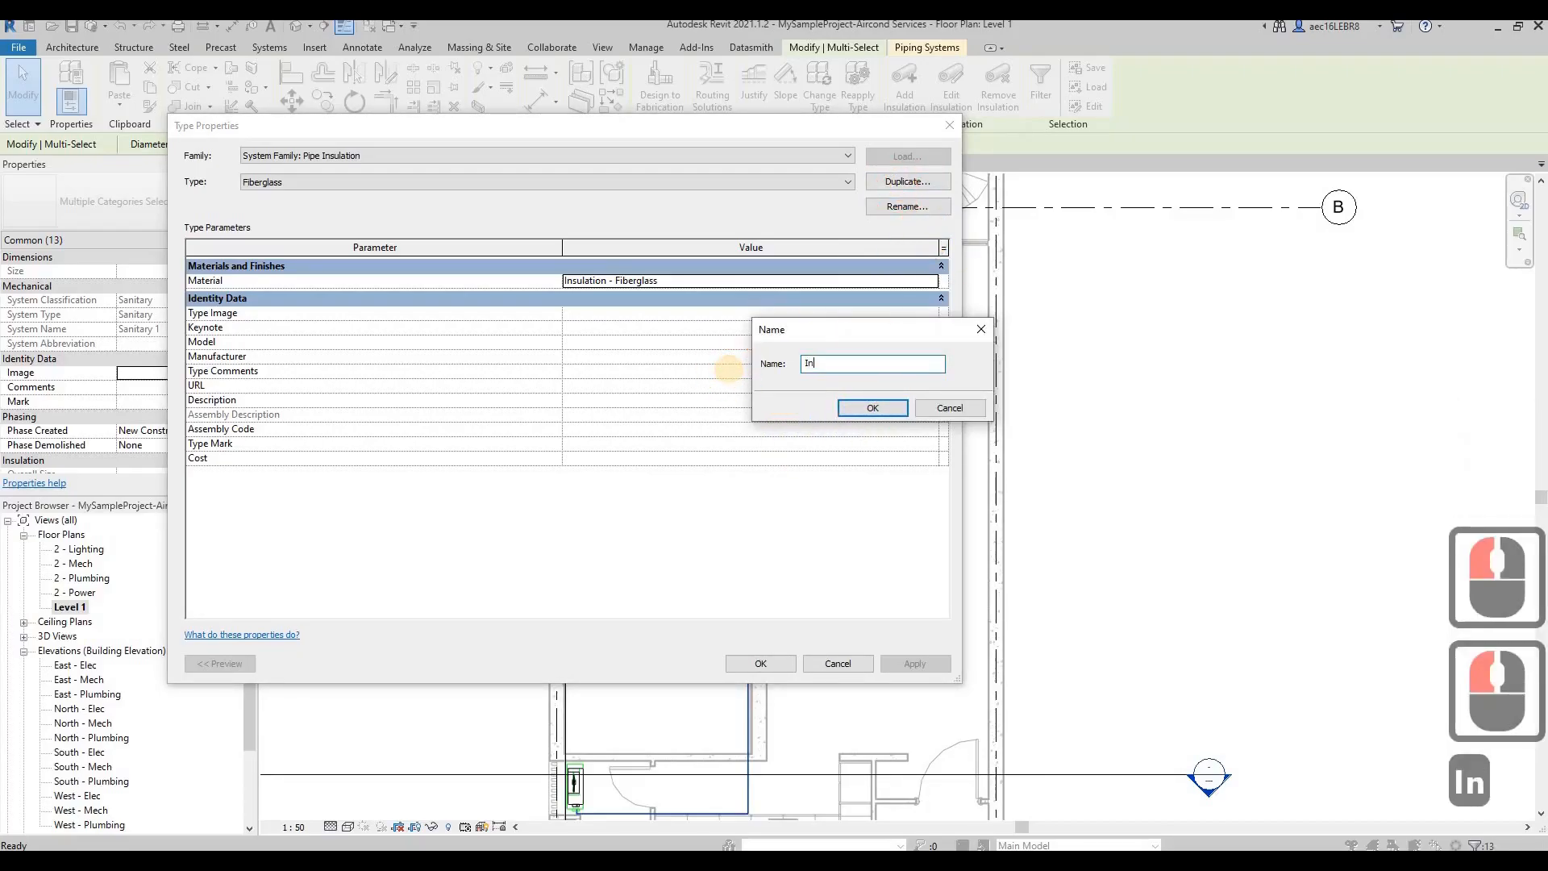
pyautogui.write('suflex')
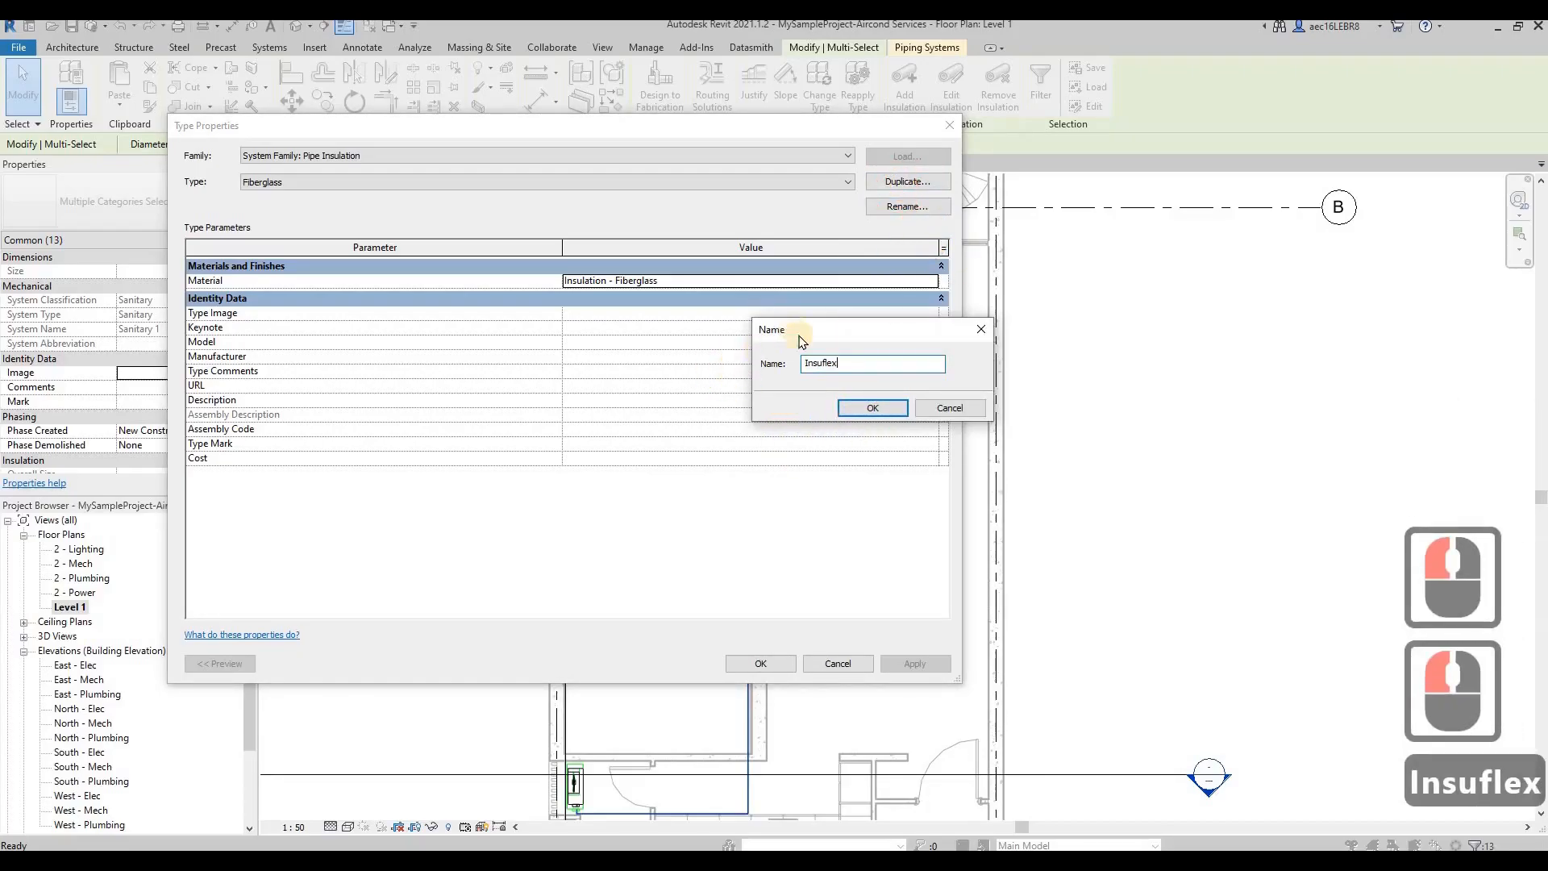
pyautogui.click(878, 413)
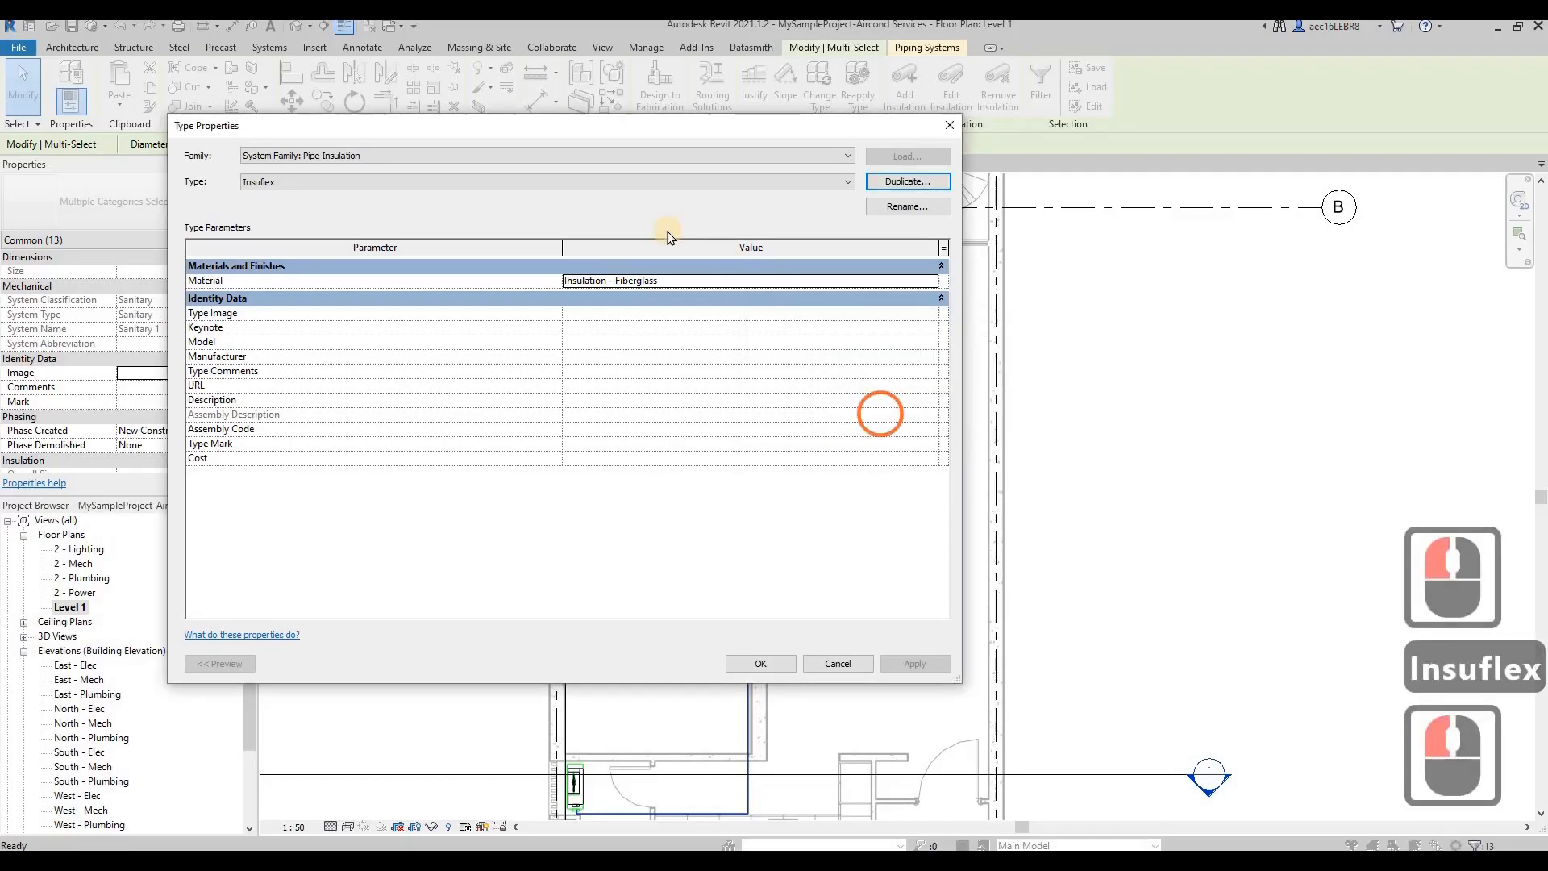
# Create a new material for the Insuflex insulation type and name it Insuflex
pyautogui.click(933, 282)
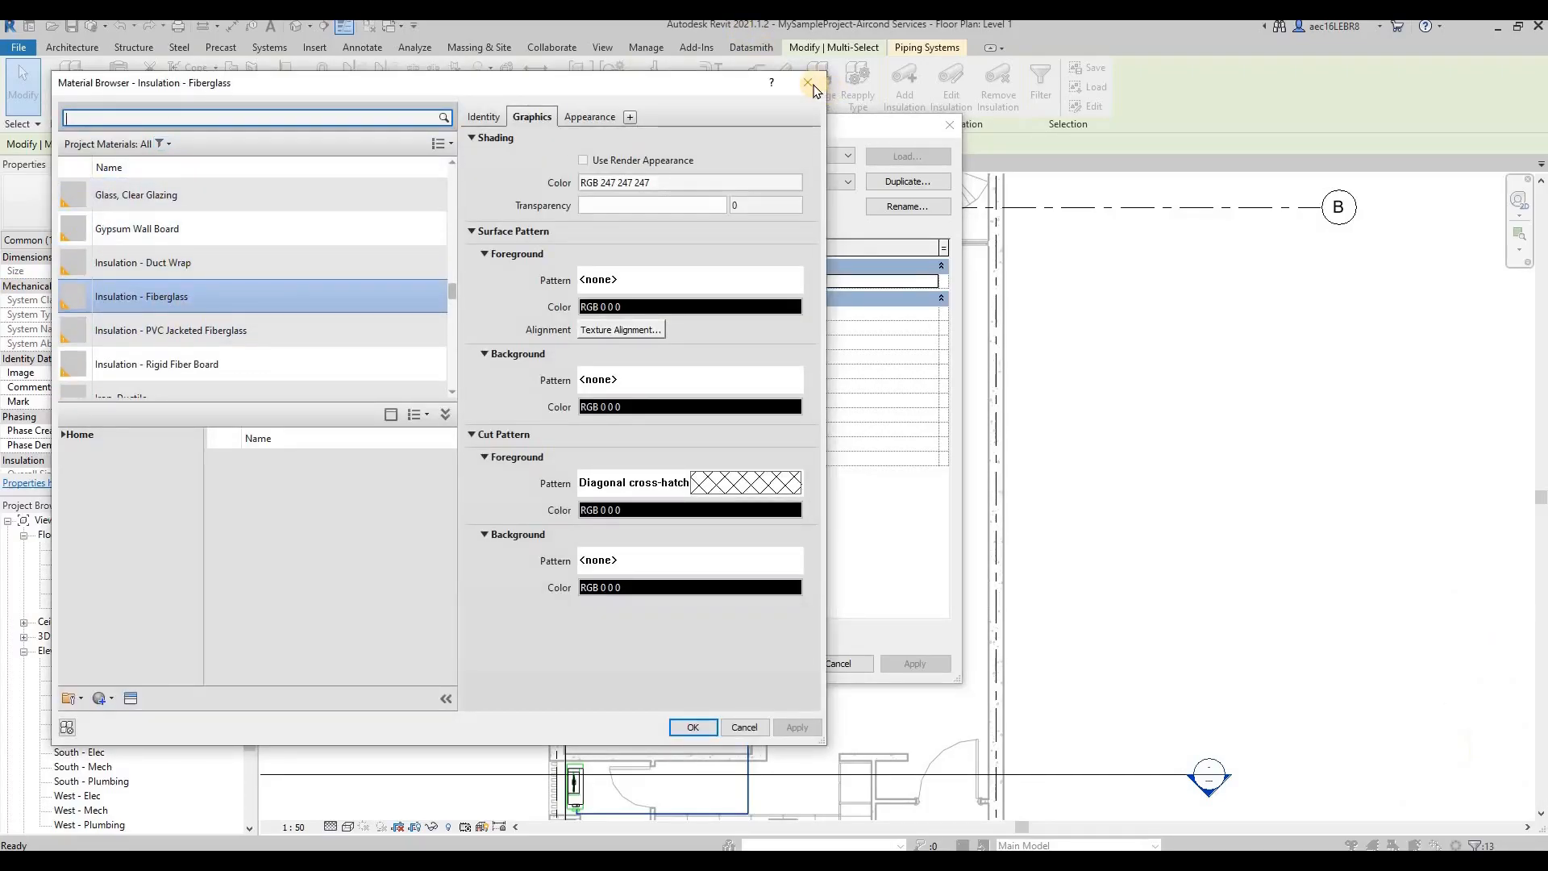
pyautogui.click(100, 699)
pyautogui.click(150, 718)
pyautogui.click(486, 118)
pyautogui.click(699, 141)
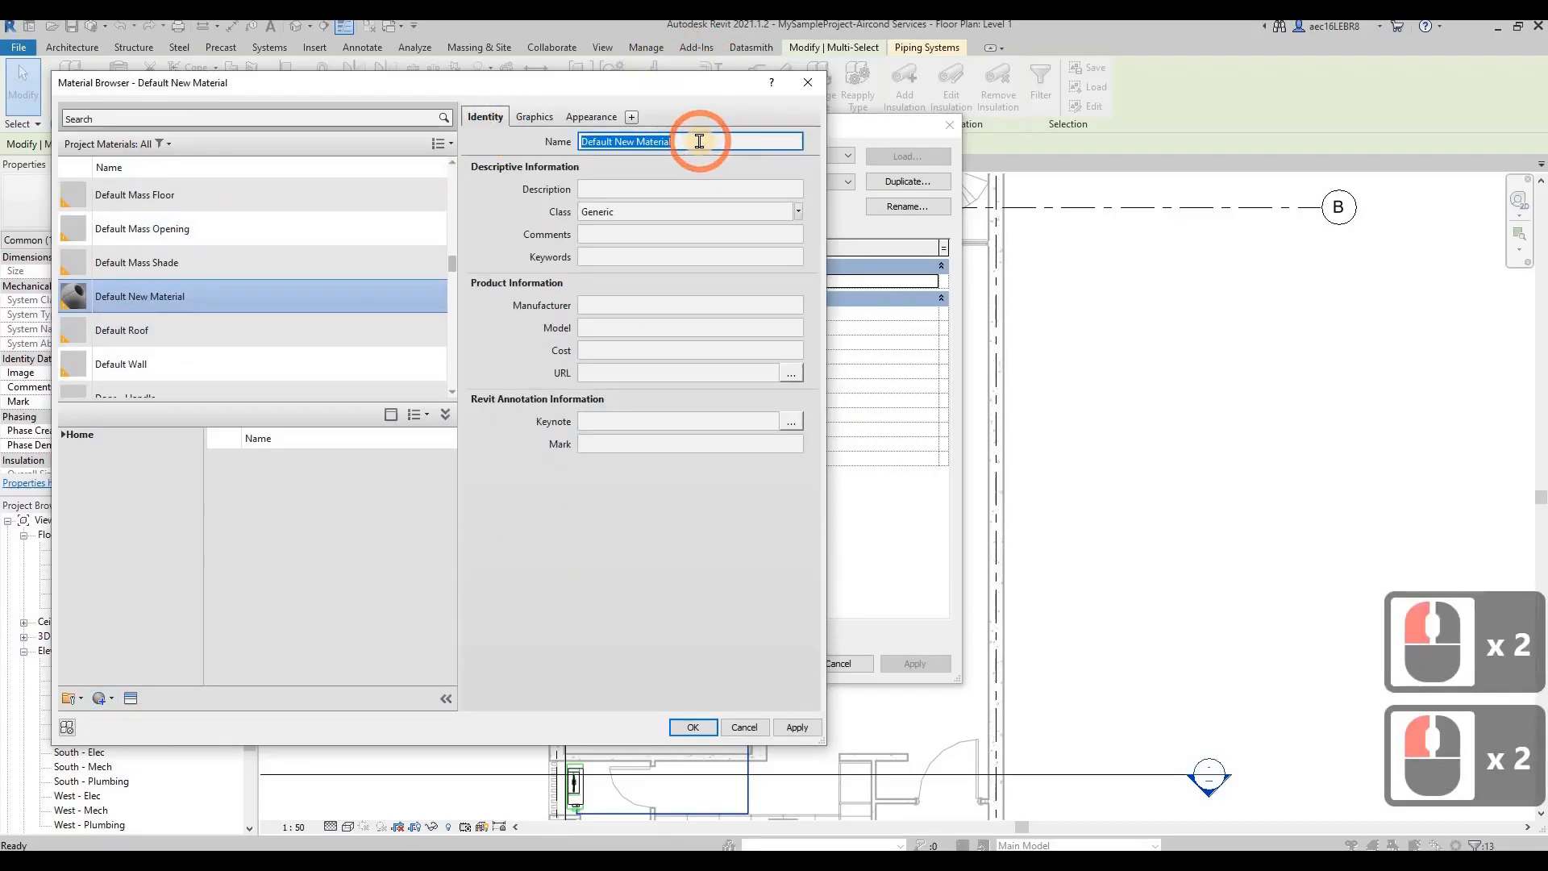
pyautogui.press('BackSpace')
pyautogui.write('Insuflex')
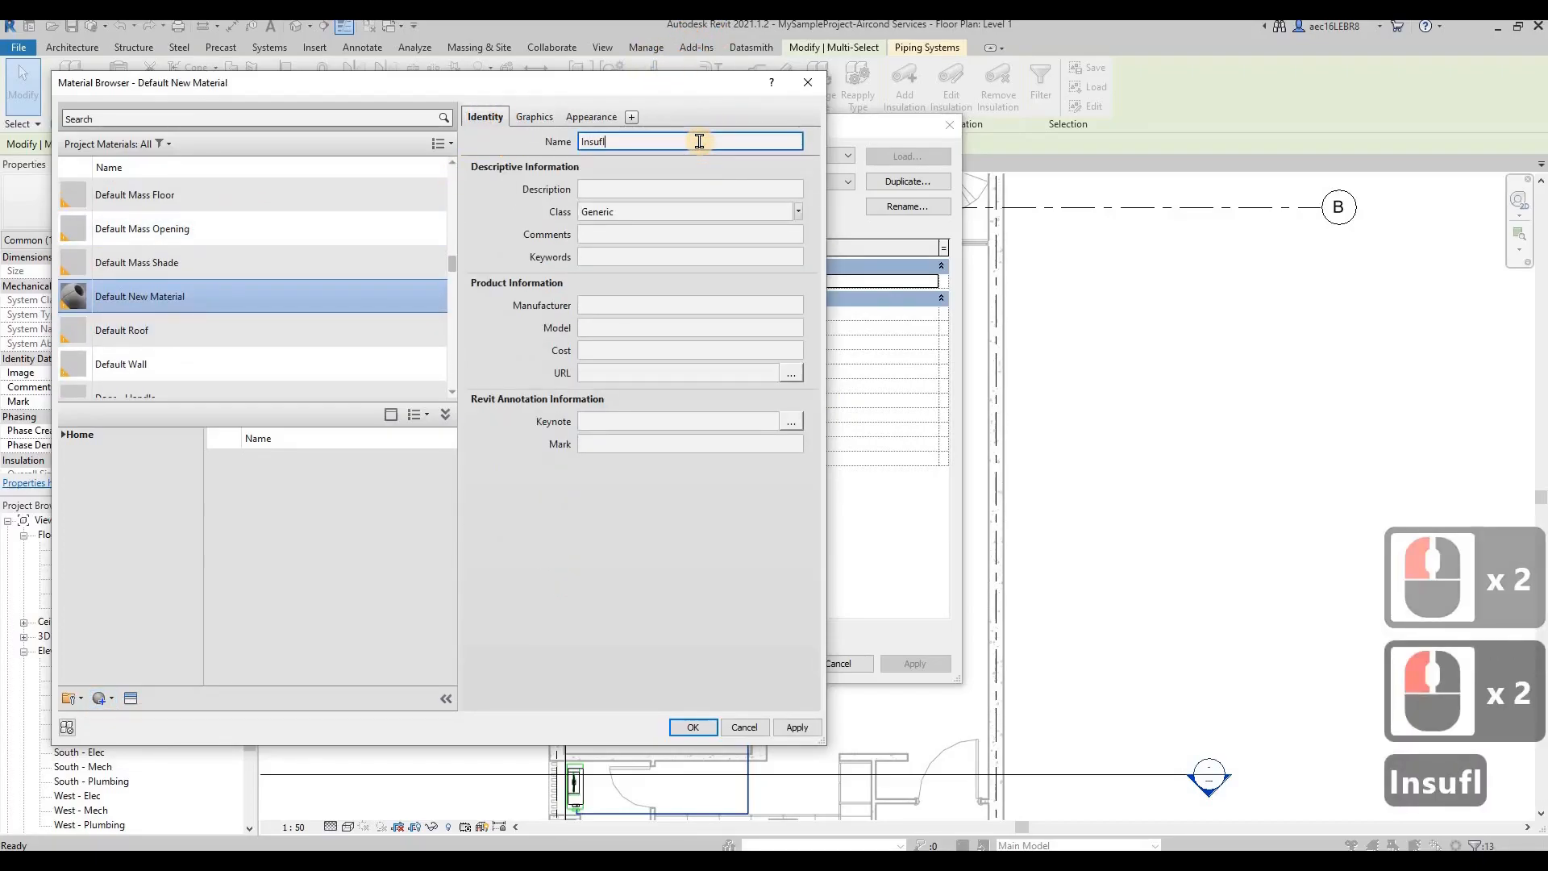
pyautogui.click(812, 209)
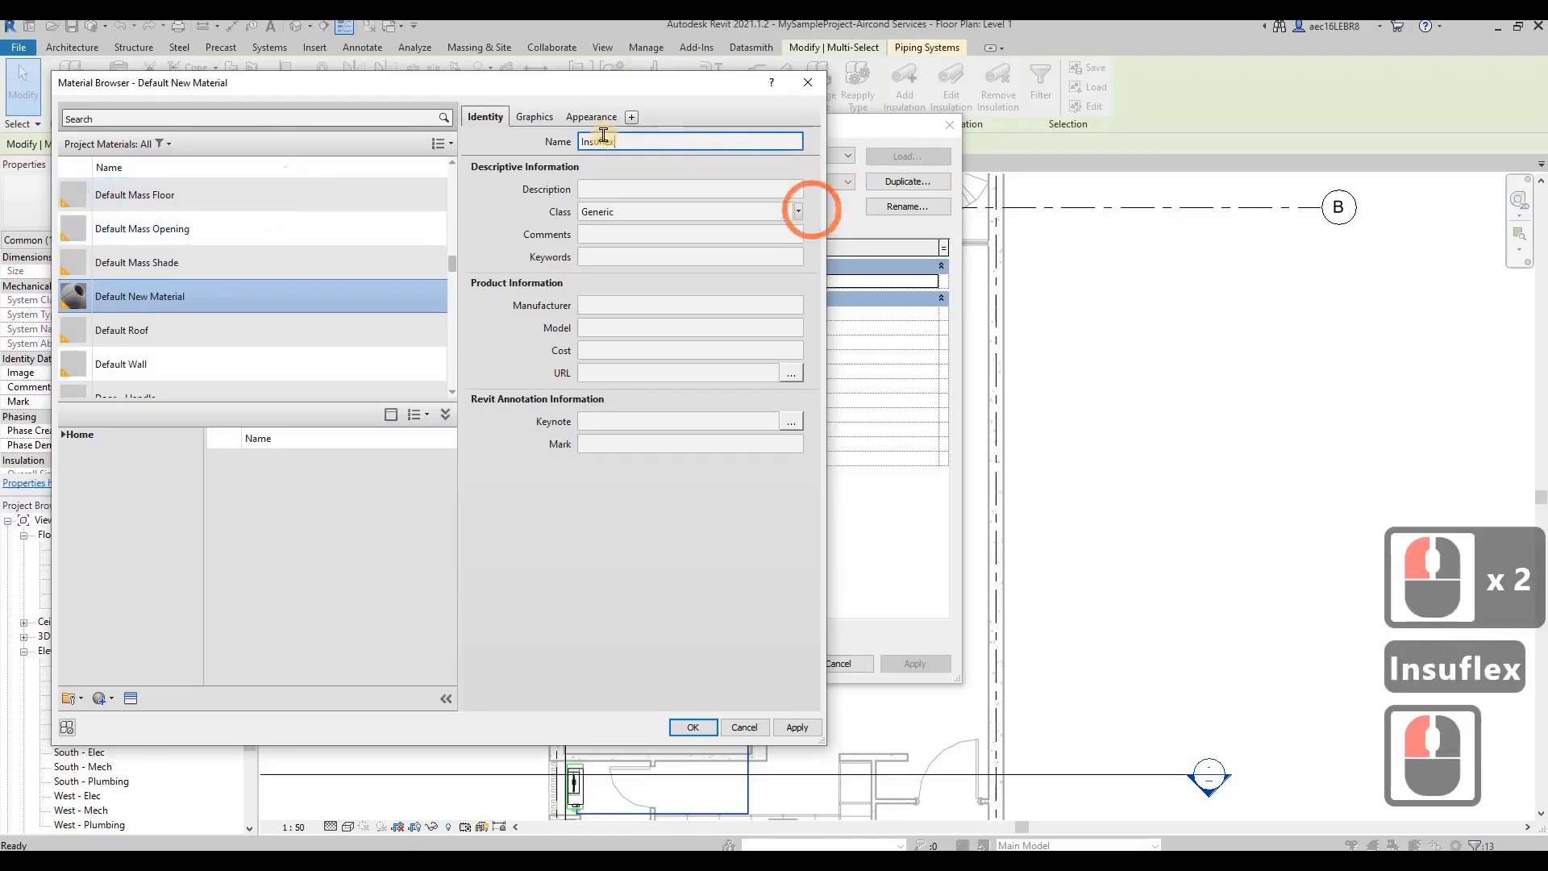
# Copy the material's name Insuflex into its identity description
pyautogui.click(482, 133)
pyautogui.hotkey('ctrl', 'c')
pyautogui.click(665, 191)
pyautogui.hotkey('ctrl', 'v')
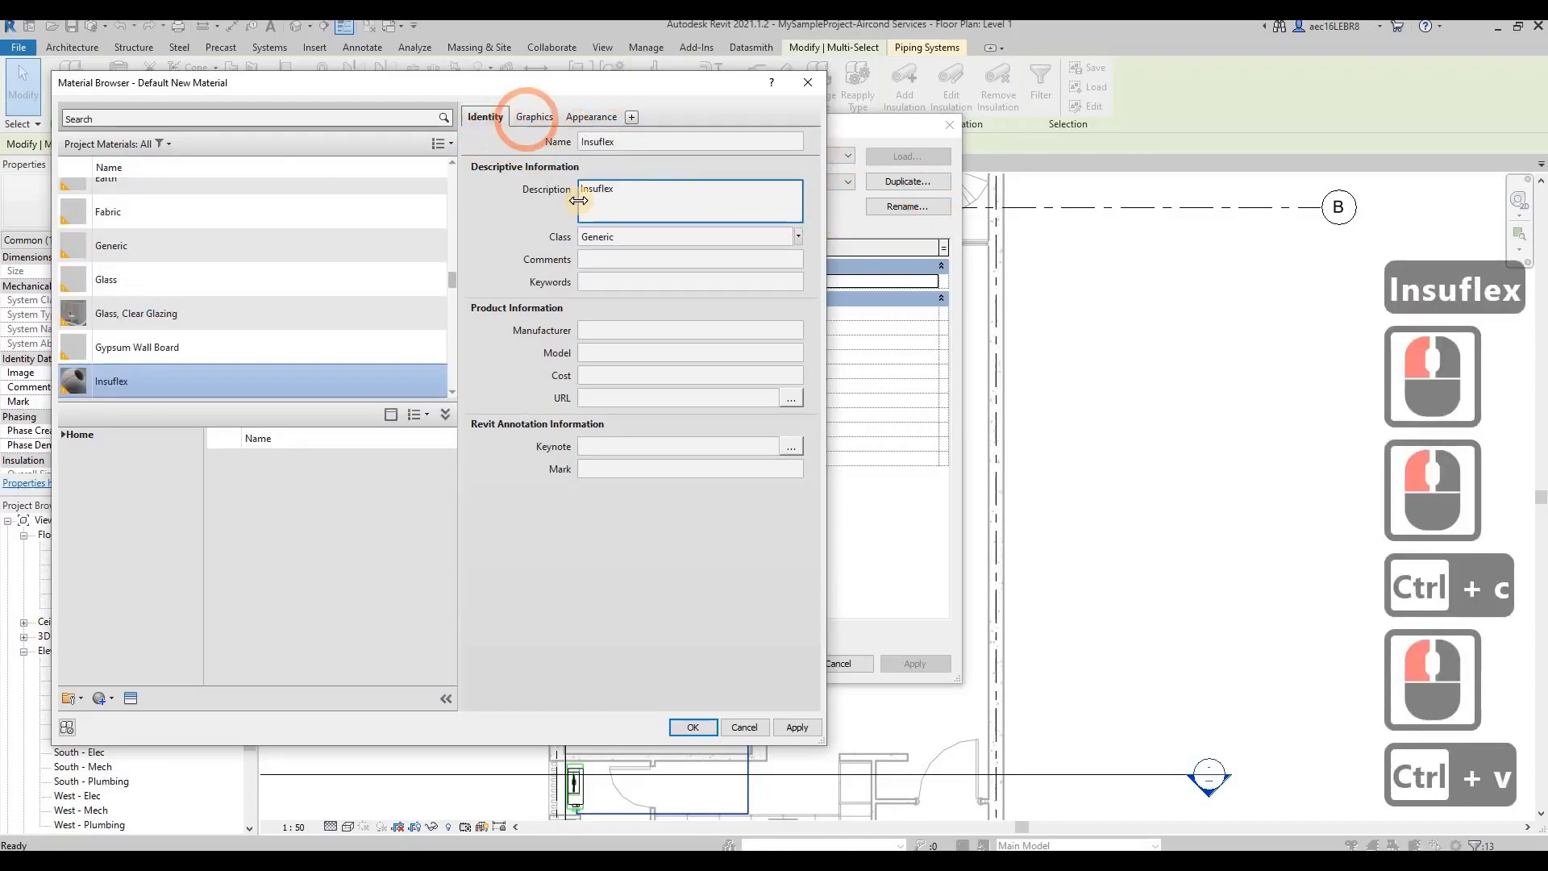
# Set the name and description of the material's appearance asset to Insuflex and assign the material to the insulation type
pyautogui.click(534, 117)
pyautogui.click(583, 255)
pyautogui.click(591, 117)
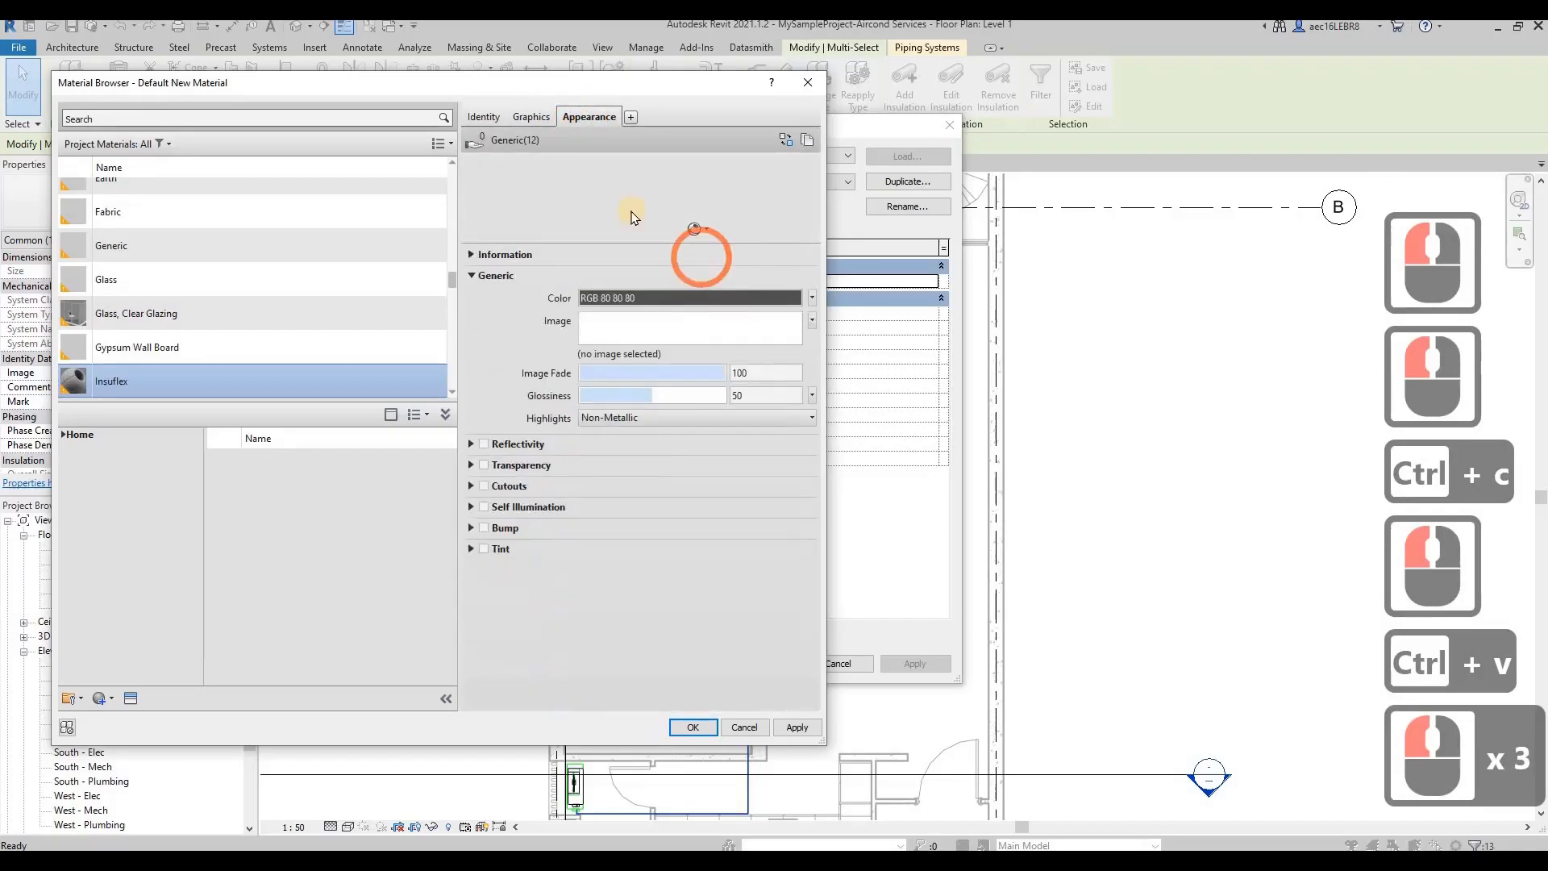
pyautogui.click(474, 255)
pyautogui.click(653, 277)
pyautogui.hotkey('ctrl', 'v')
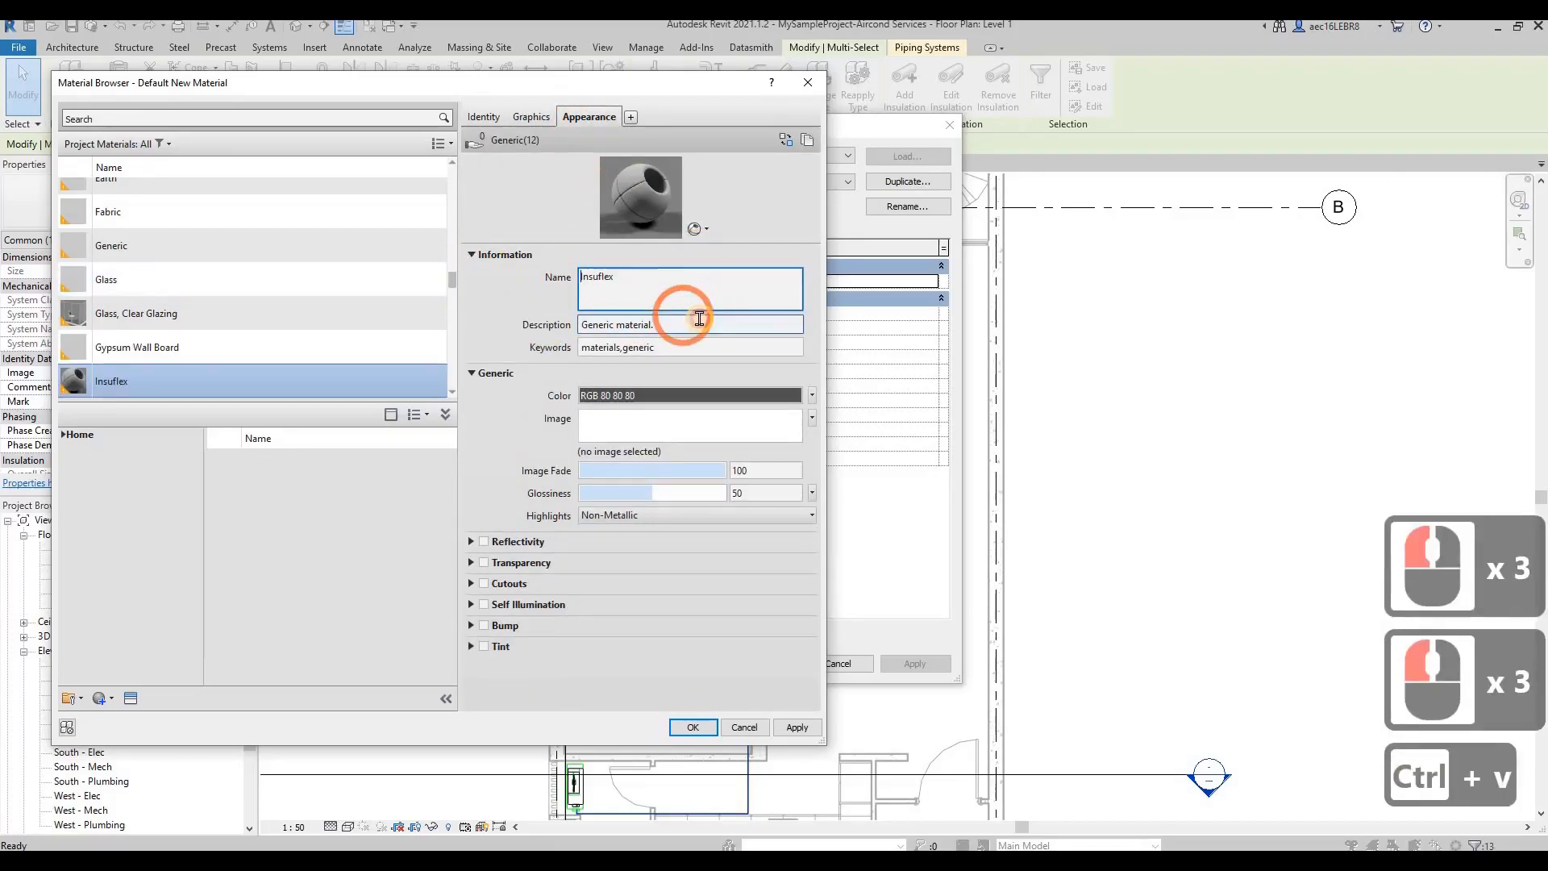
pyautogui.doubleClick(661, 310)
pyautogui.hotkey('ctrl', 'v')
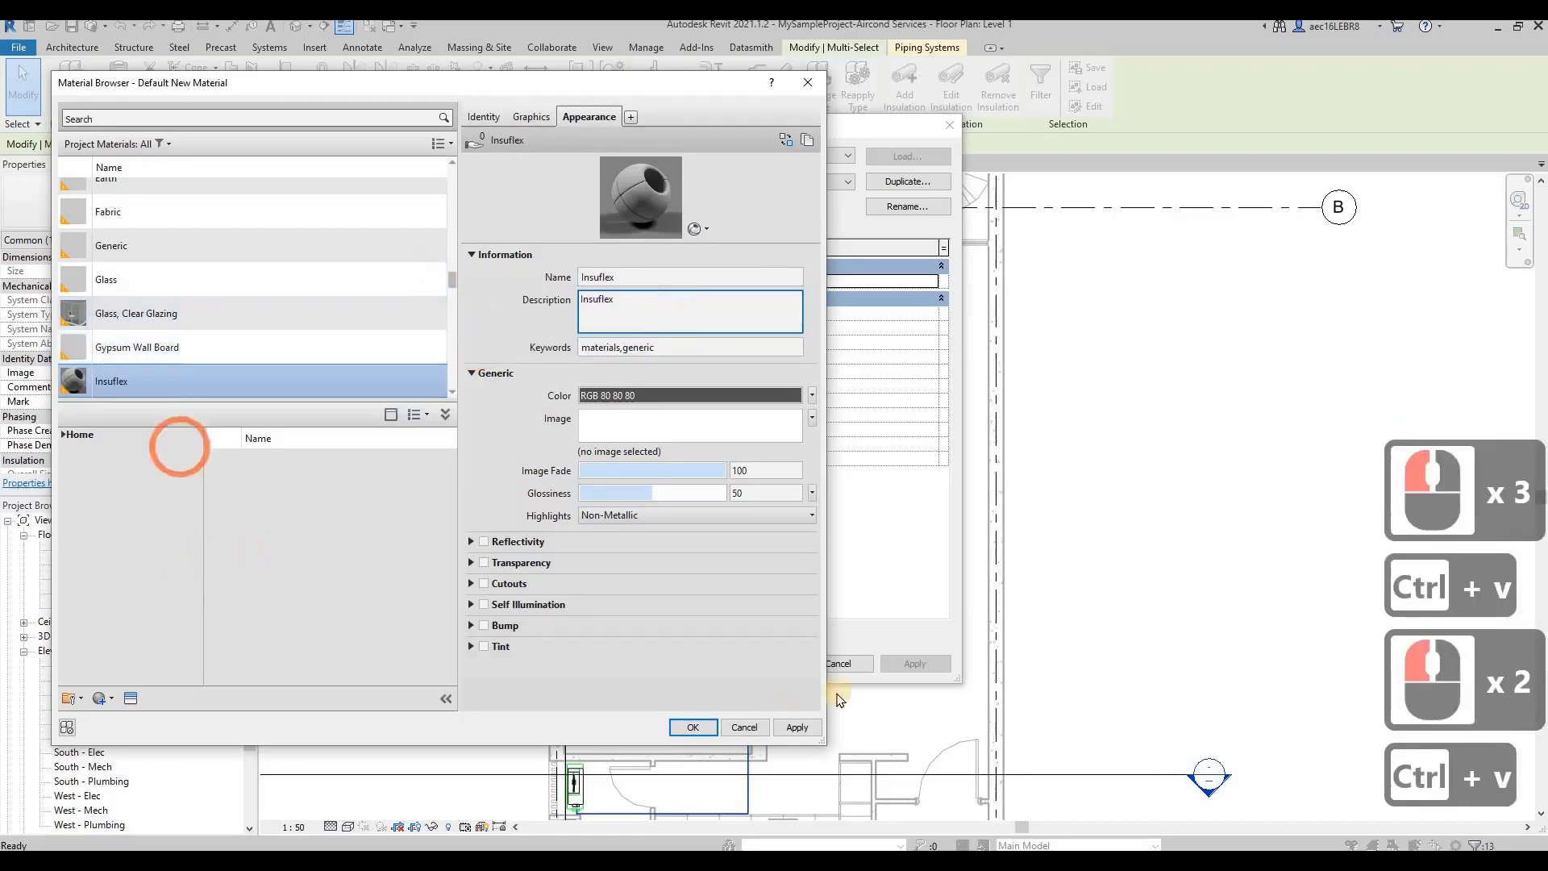
pyautogui.click(790, 727)
pyautogui.click(693, 728)
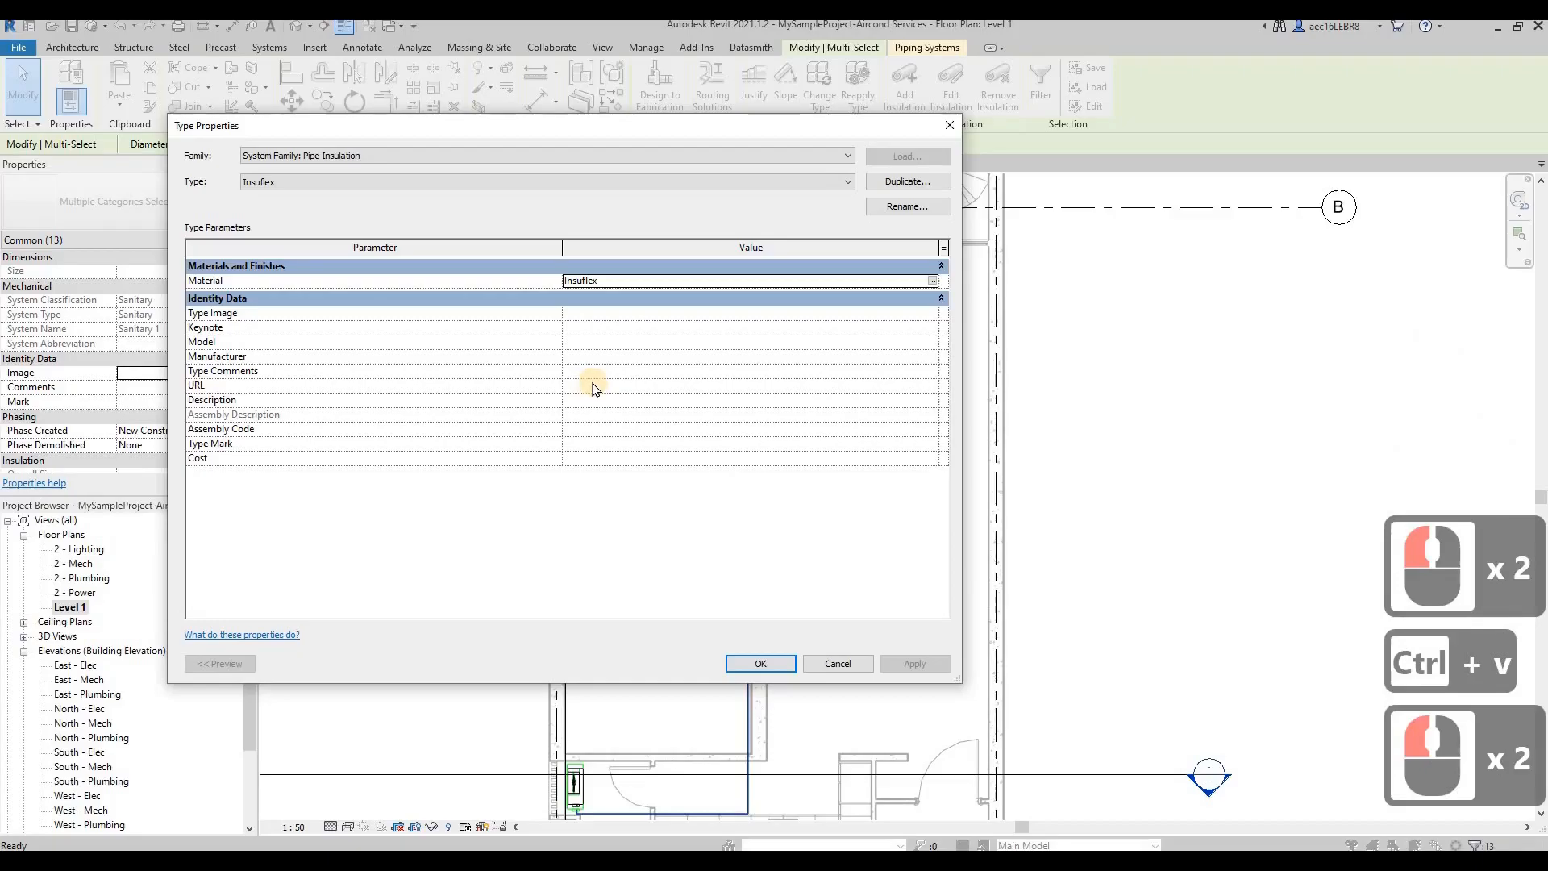
# Set the insulation type's description to Insuflex and accept the type properties
pyautogui.click(685, 401)
pyautogui.hotkey('ctrl', 'v')
pyautogui.click(456, 356)
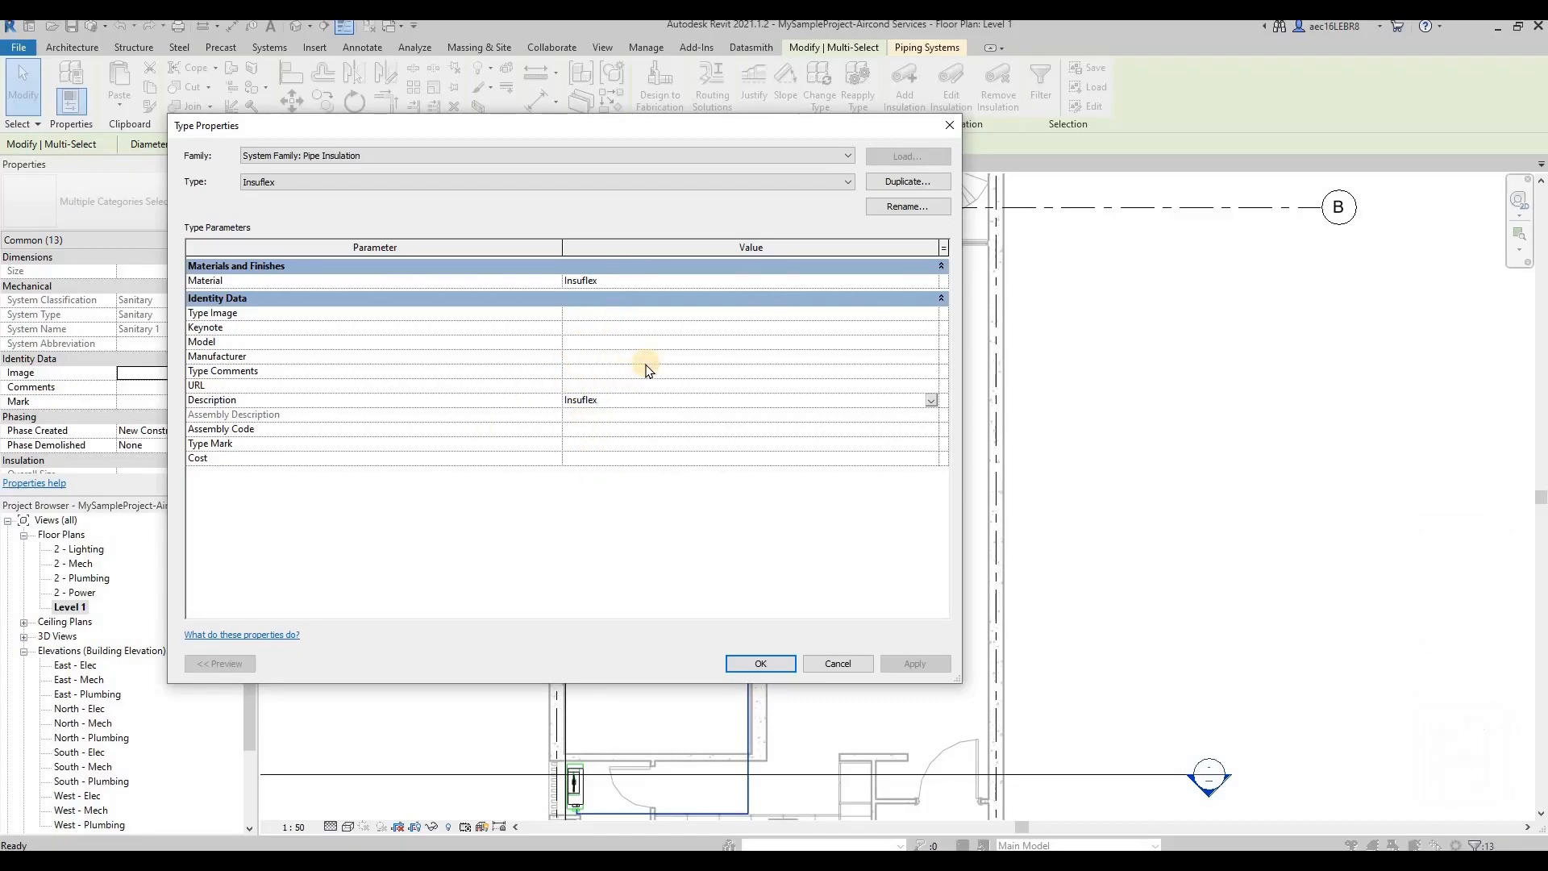
pyautogui.click(762, 663)
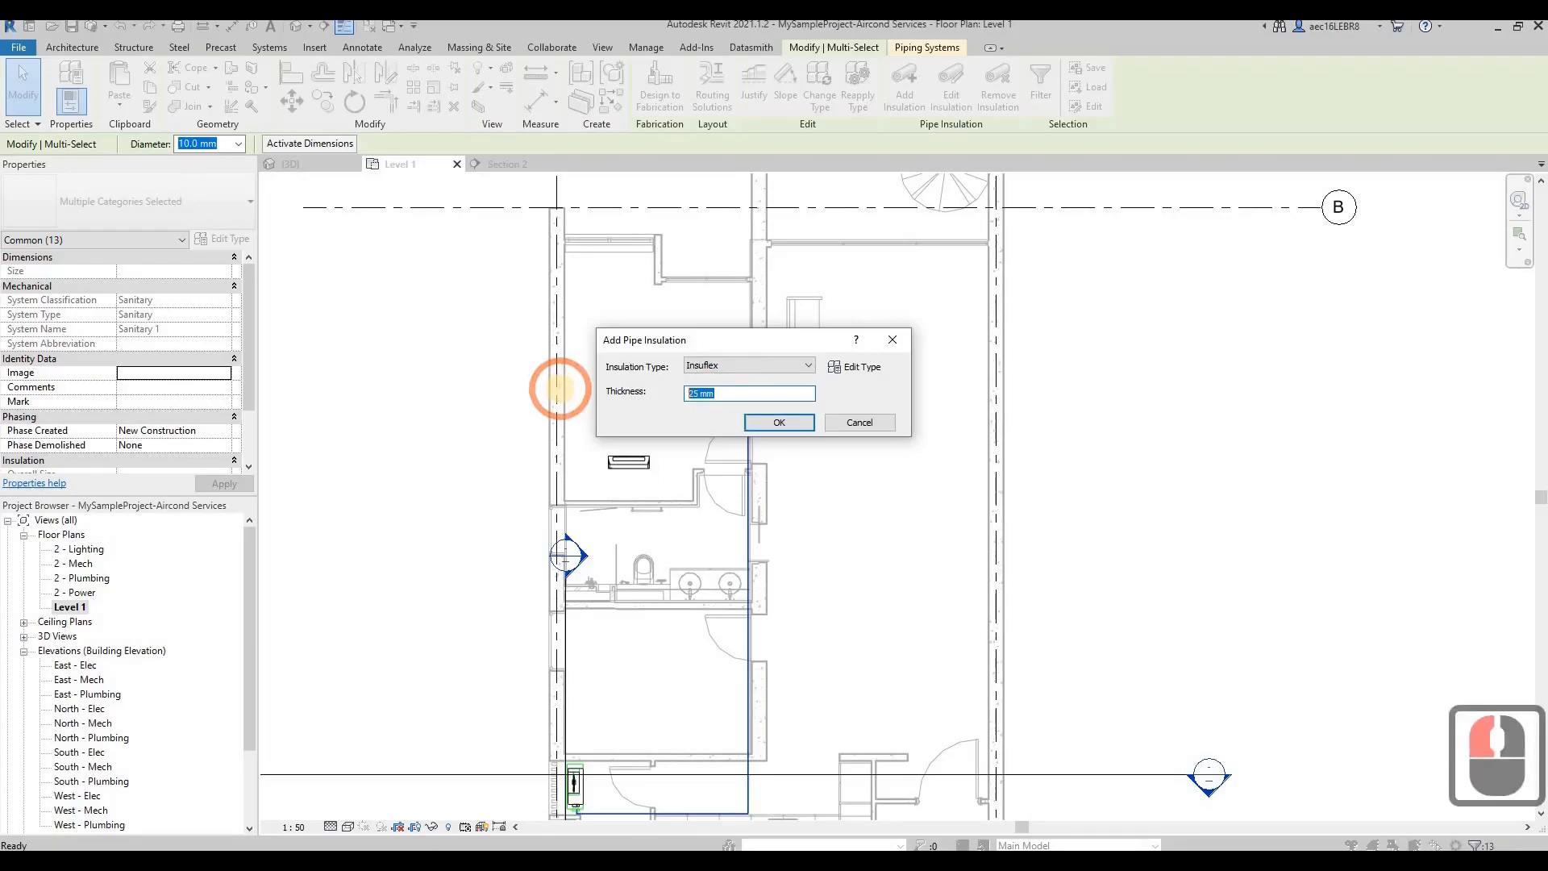
# Set the insulation thickness to 30 mm, apply the Insuflex insulation to the pipe run and clear the selection
pyautogui.write('30')
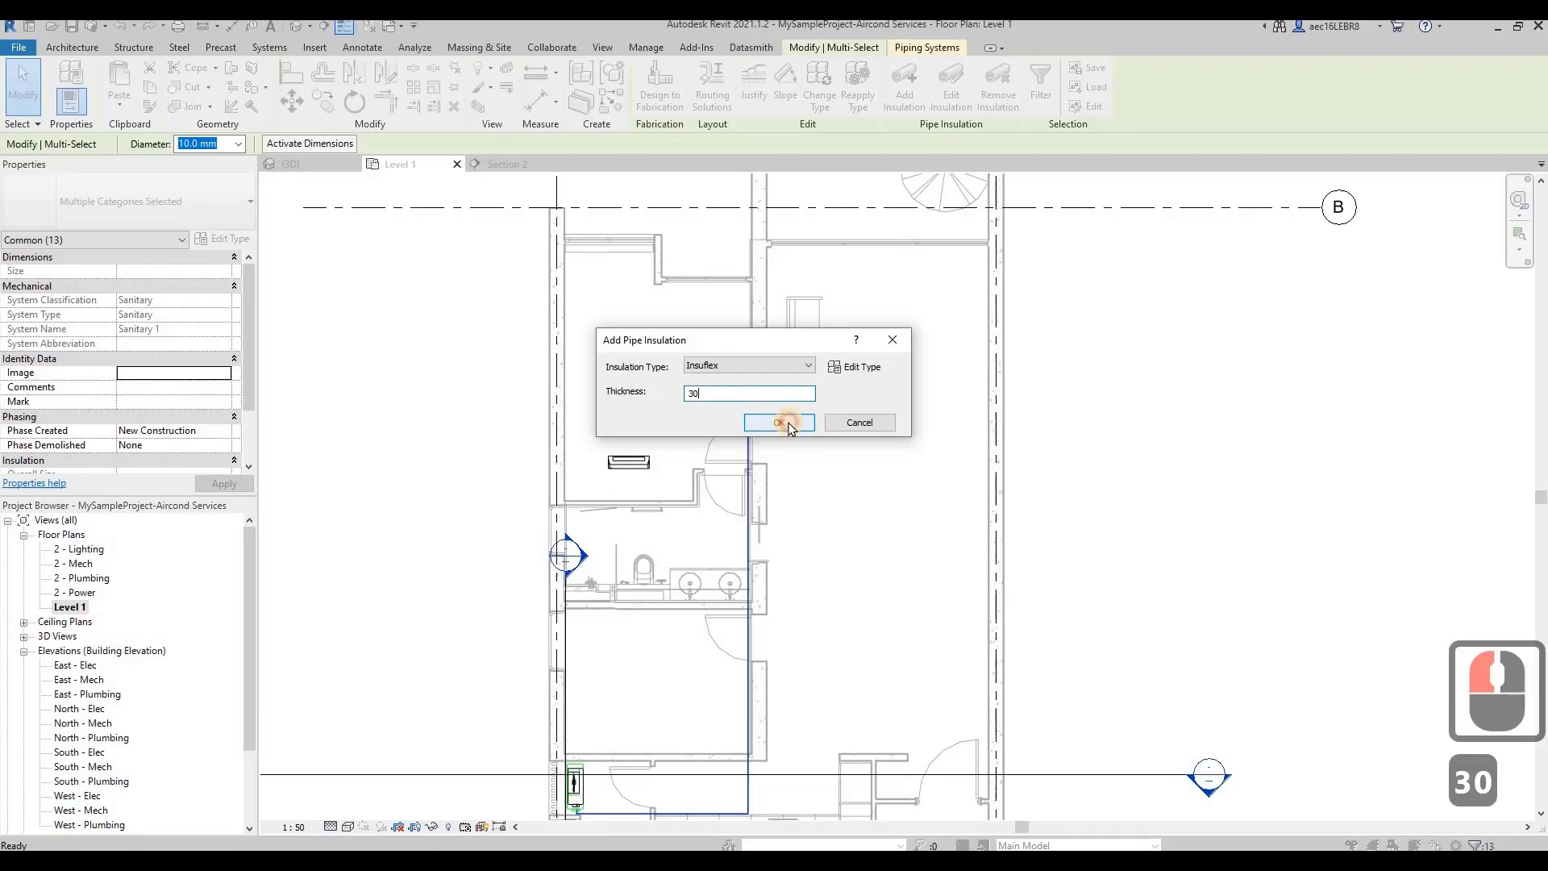
pyautogui.click(787, 424)
pyautogui.scroll(8, 574, 242)
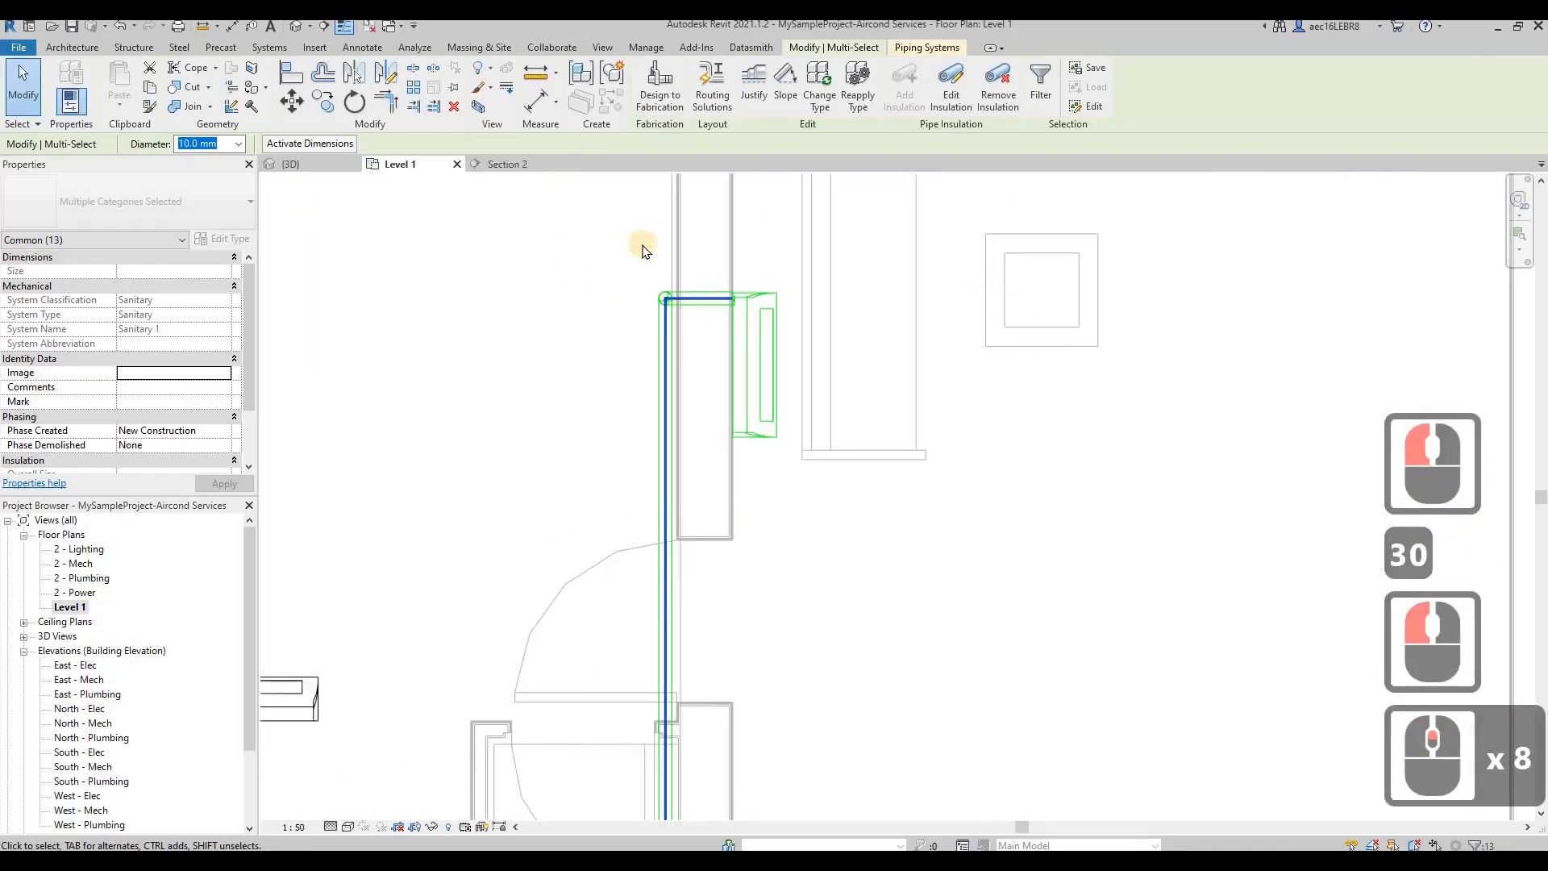
pyautogui.press('Escape')
# Examine the insulated pipe run on the Level 1 plan and in the 3D view
pyautogui.scroll(-4, 701, 420)
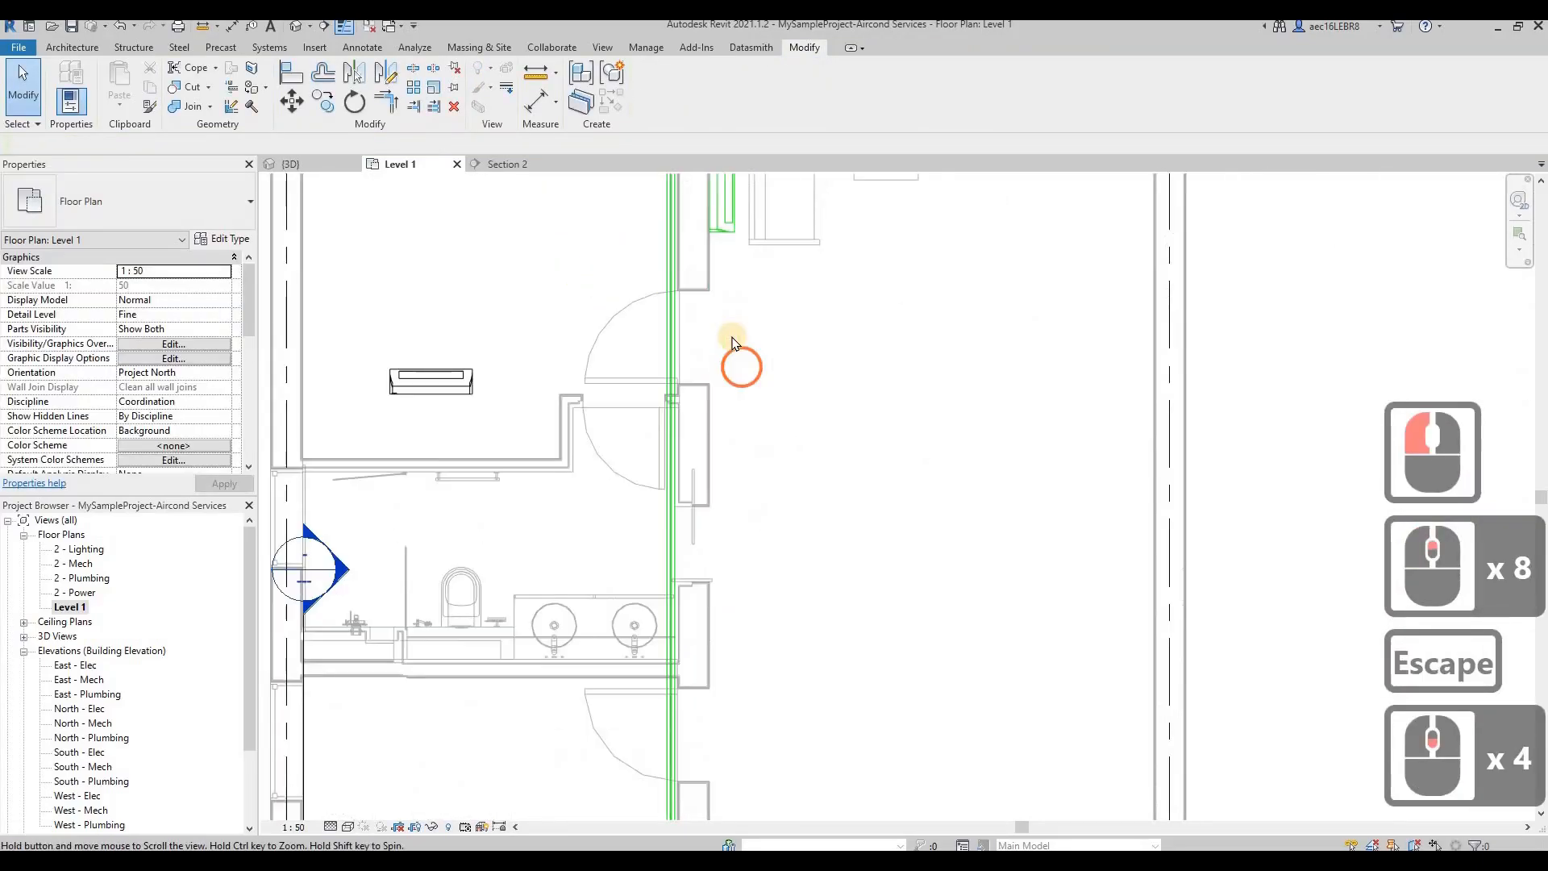
pyautogui.scroll(-5, 707, 345)
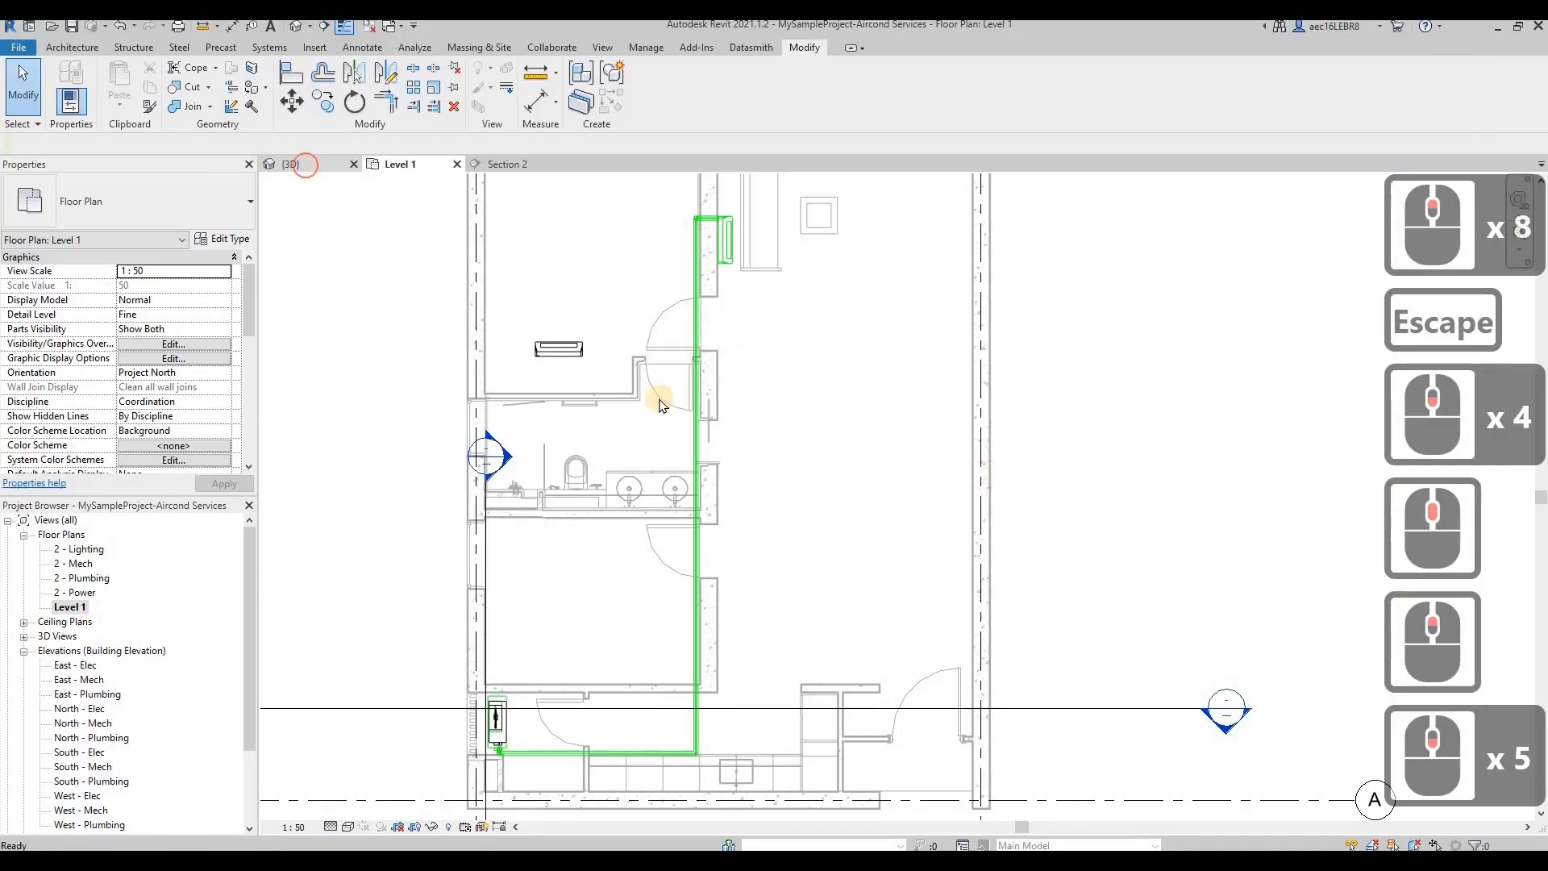
pyautogui.keyDown('shift'); pyautogui.moveTo(583, 384); pyautogui.dragTo(478, 469, button='middle'); pyautogui.keyUp('shift')
pyautogui.scroll(-6, 480, 469)
pyautogui.scroll(-20, 1193, 258)
pyautogui.scroll(14, 1027, 297)
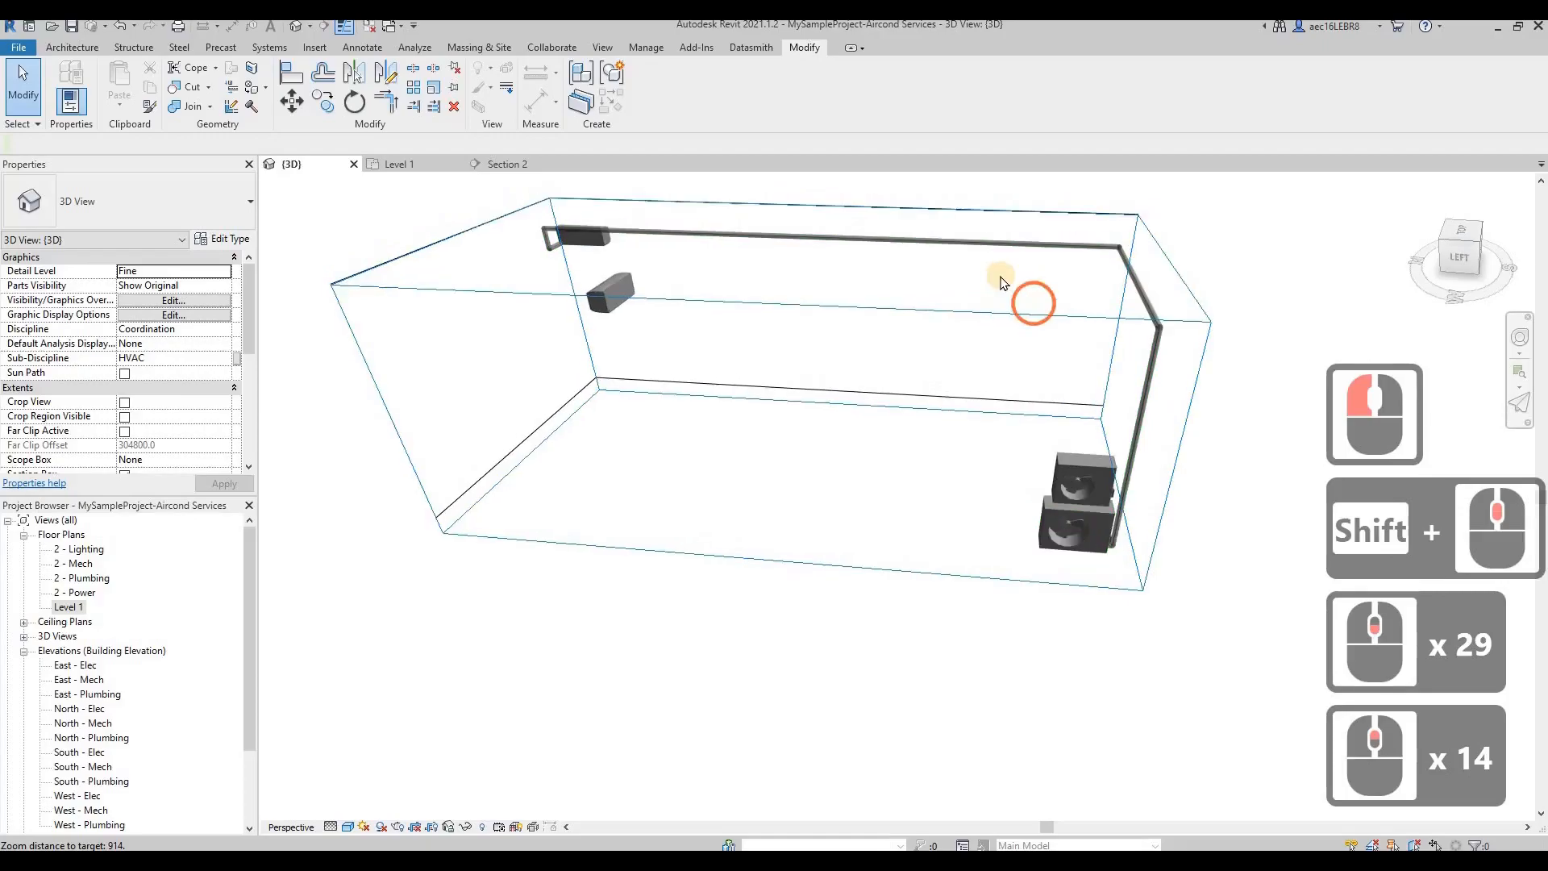
pyautogui.keyDown('shift'); pyautogui.moveTo(1002, 282); pyautogui.dragTo(1047, 346, button='middle'); pyautogui.keyUp('shift')
pyautogui.scroll(4, 1047, 346)
# On Level 1, draw a 10 mm copper pipe from the second indoor unit's connector about 900 mm down, then across to beside the insulated pipe
pyautogui.click(401, 165)
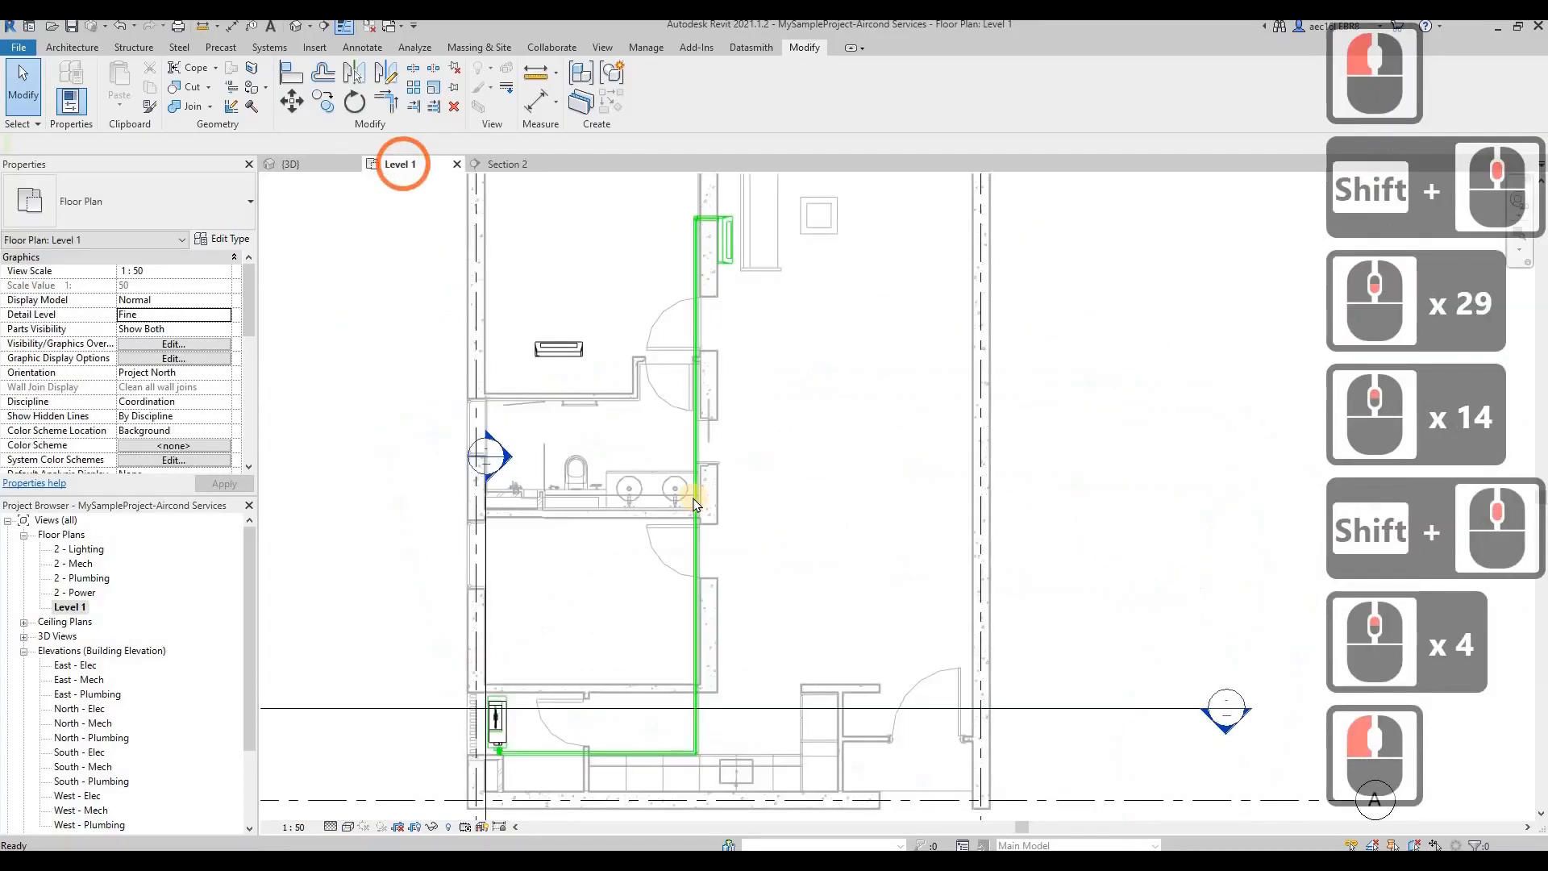
pyautogui.press('Escape')
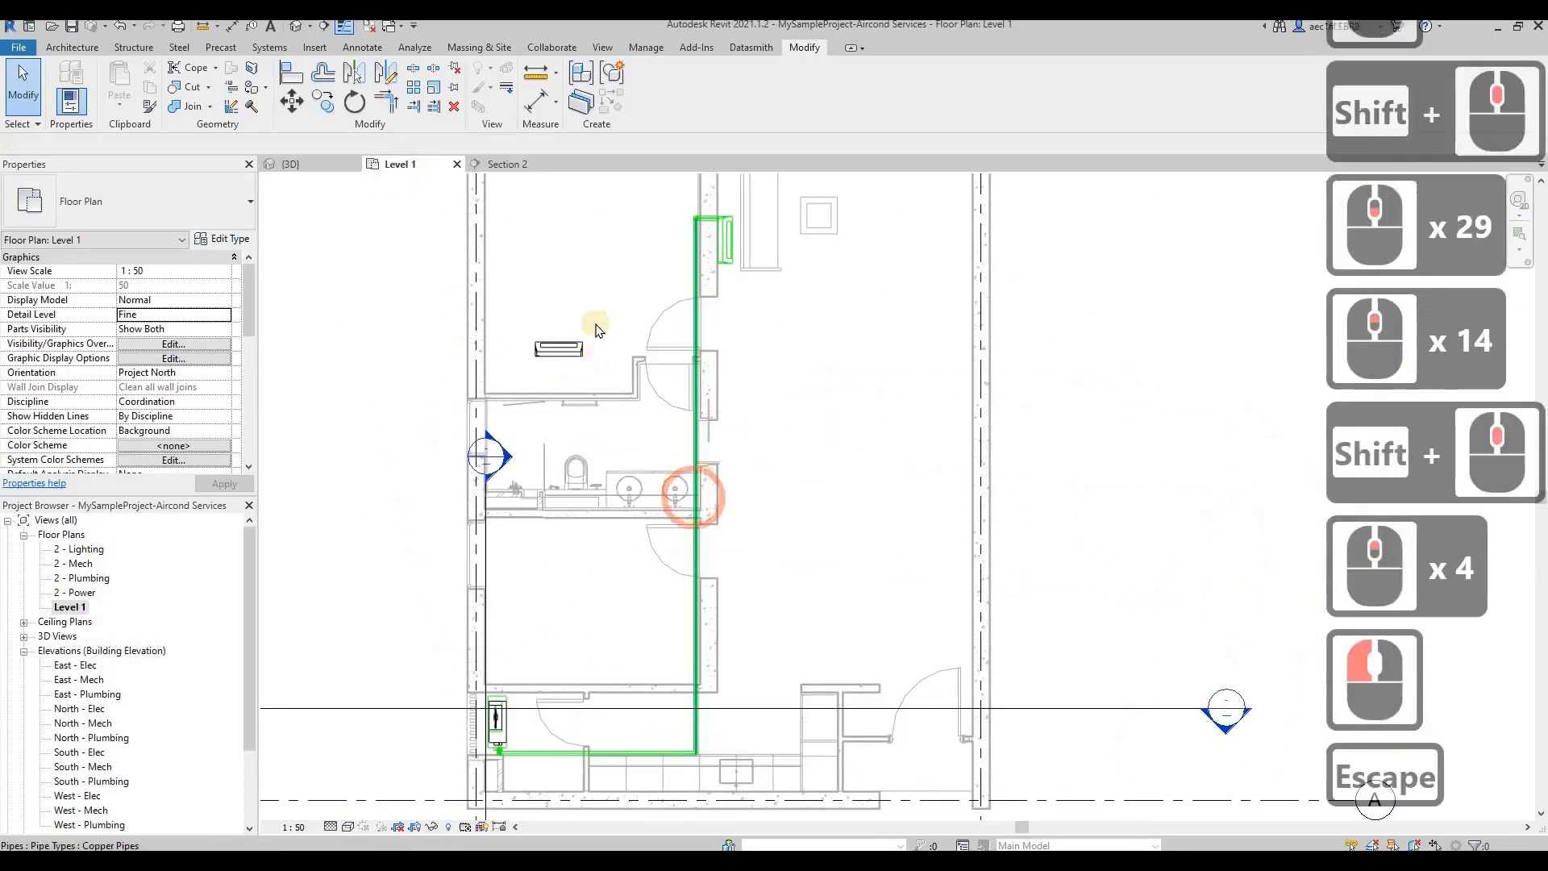
pyautogui.click(568, 359)
pyautogui.scroll(19, 520, 347)
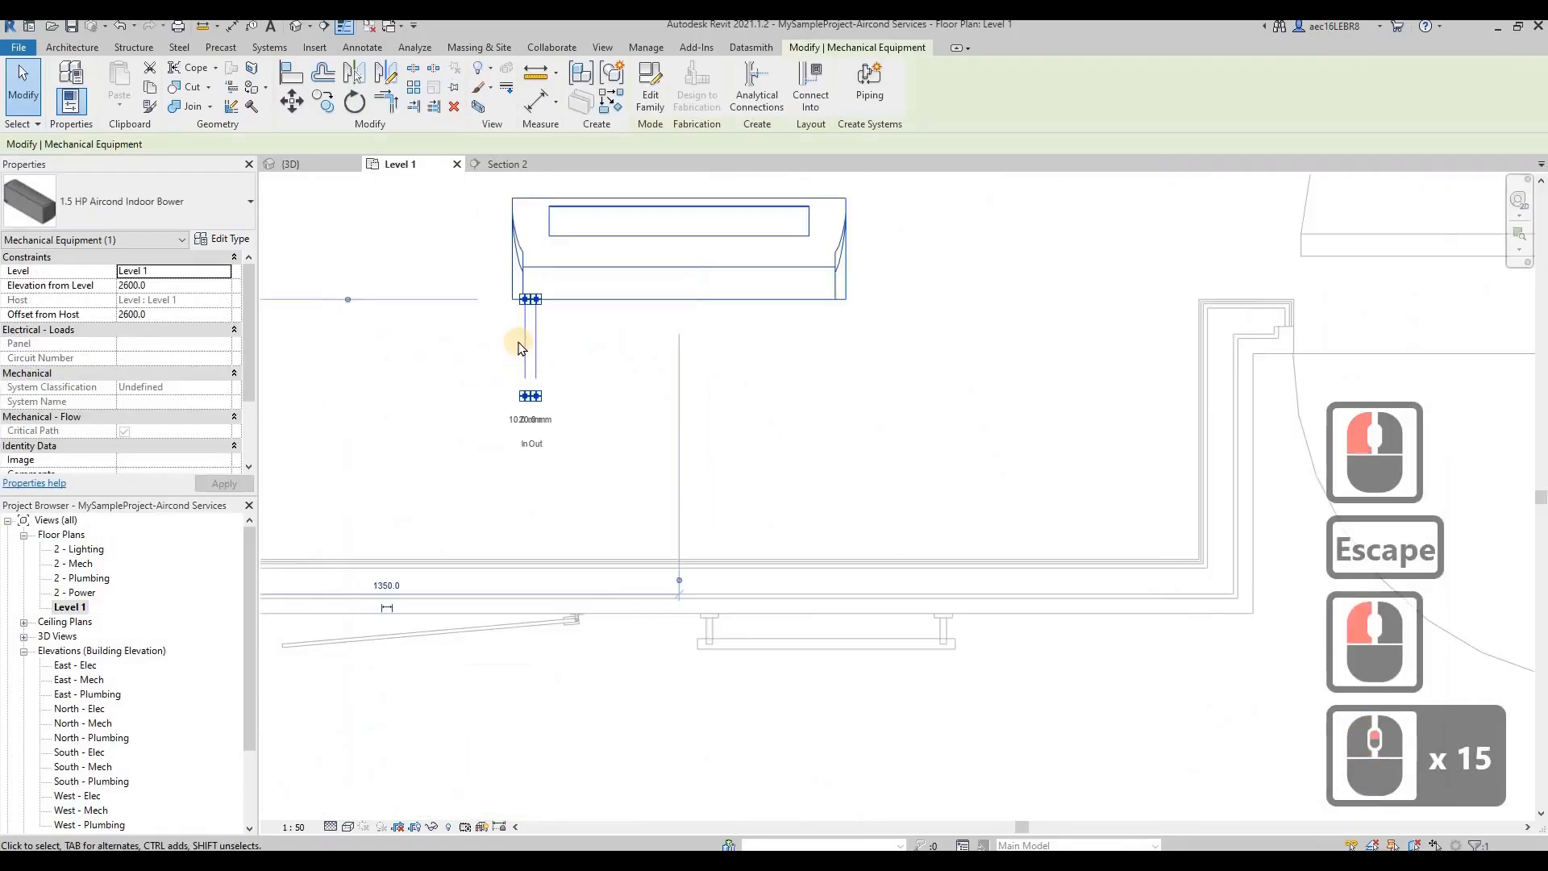
pyautogui.rightClick(530, 250)
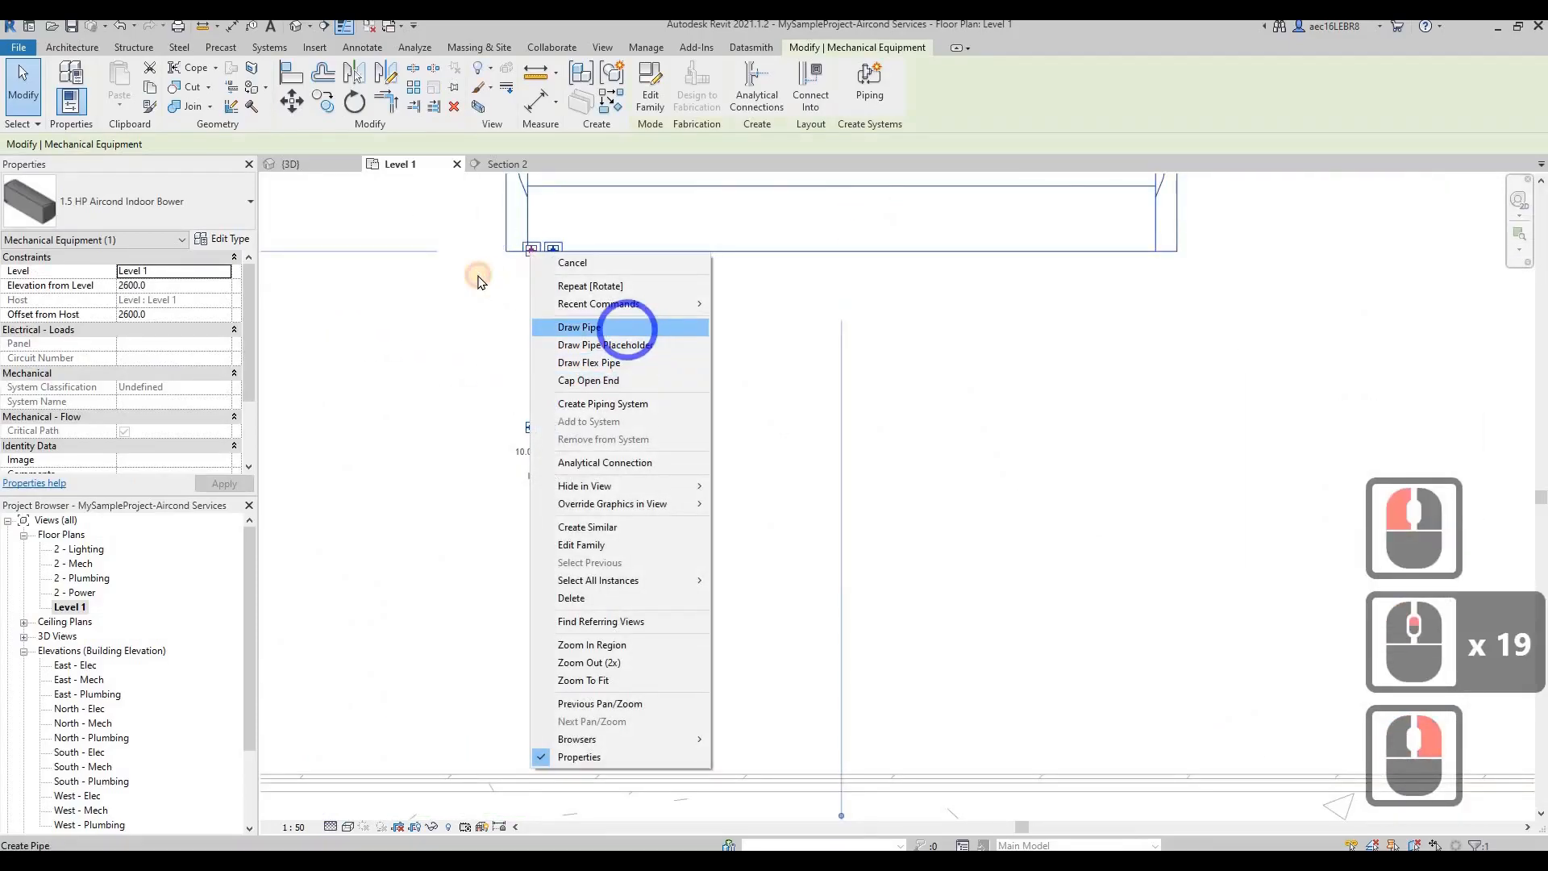
pyautogui.click(632, 321)
pyautogui.scroll(-15, 518, 255)
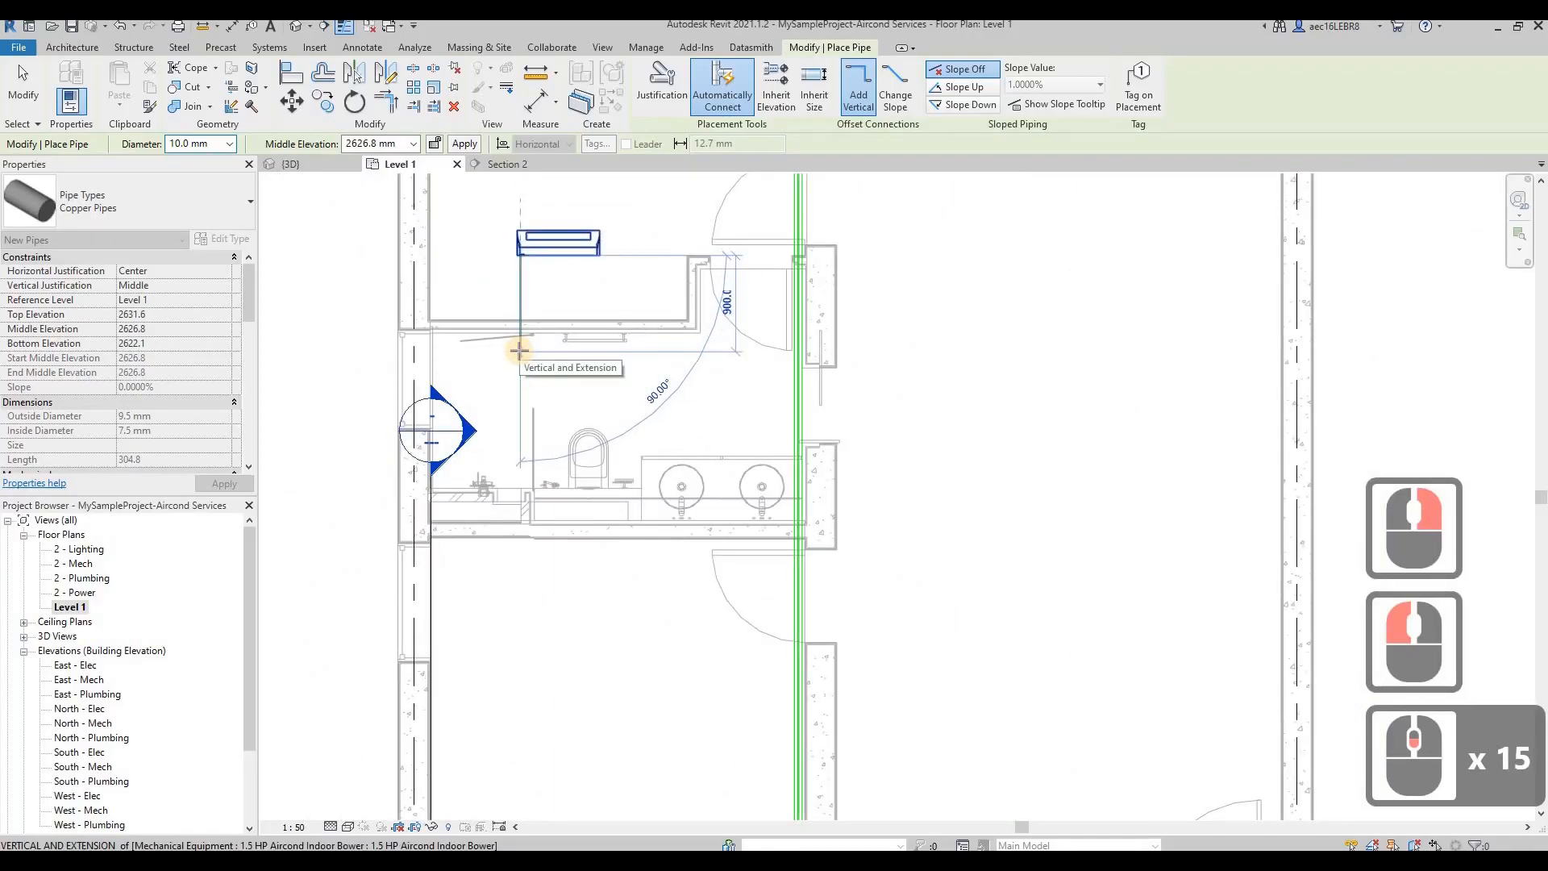
pyautogui.click(751, 341)
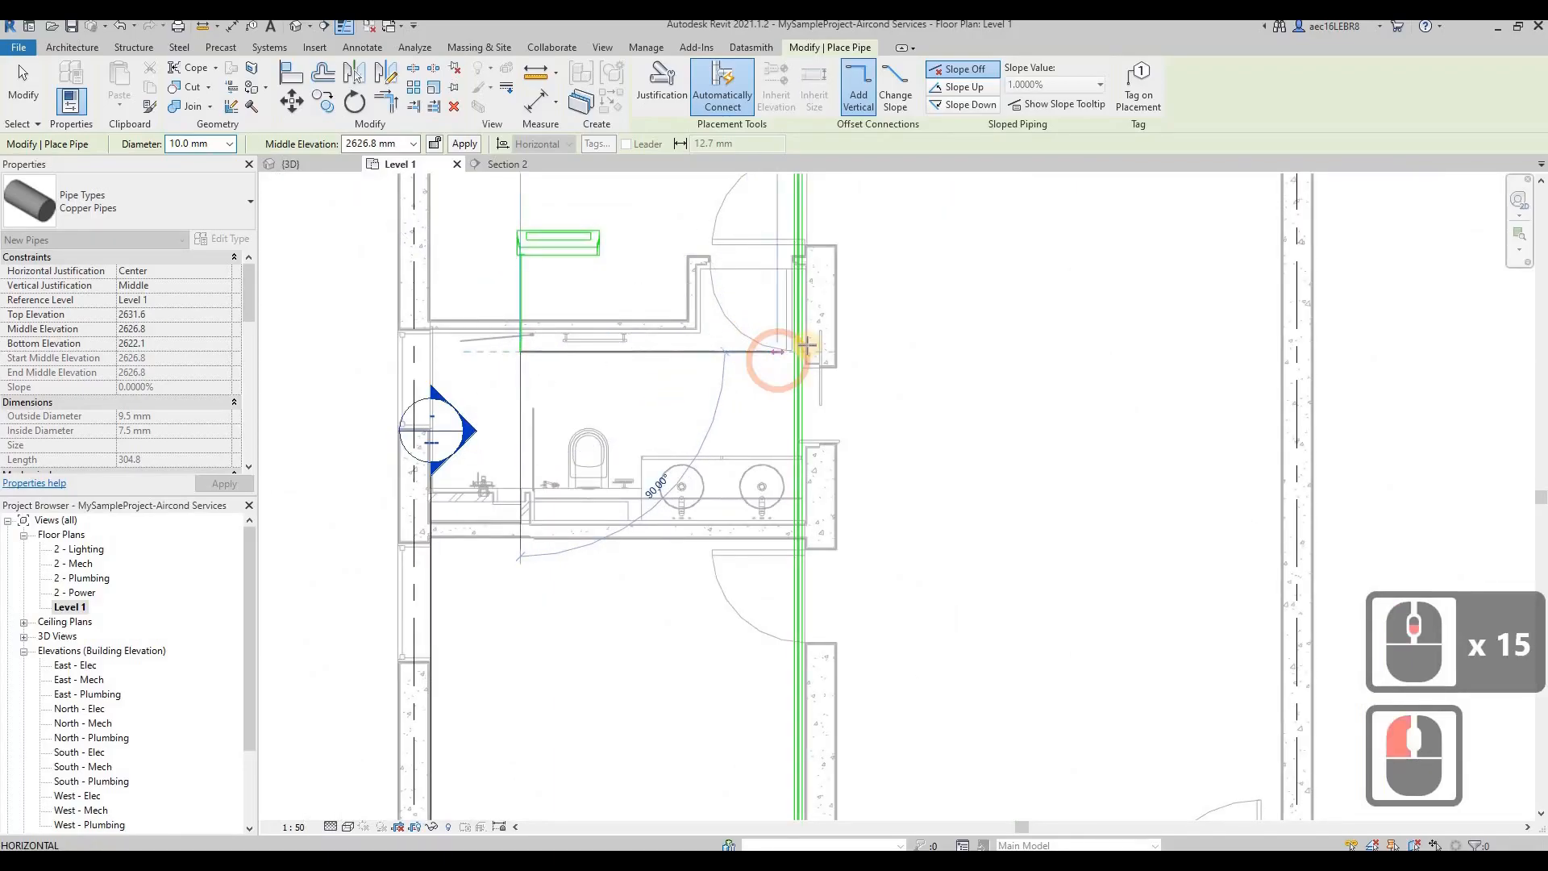
pyautogui.scroll(8, 806, 345)
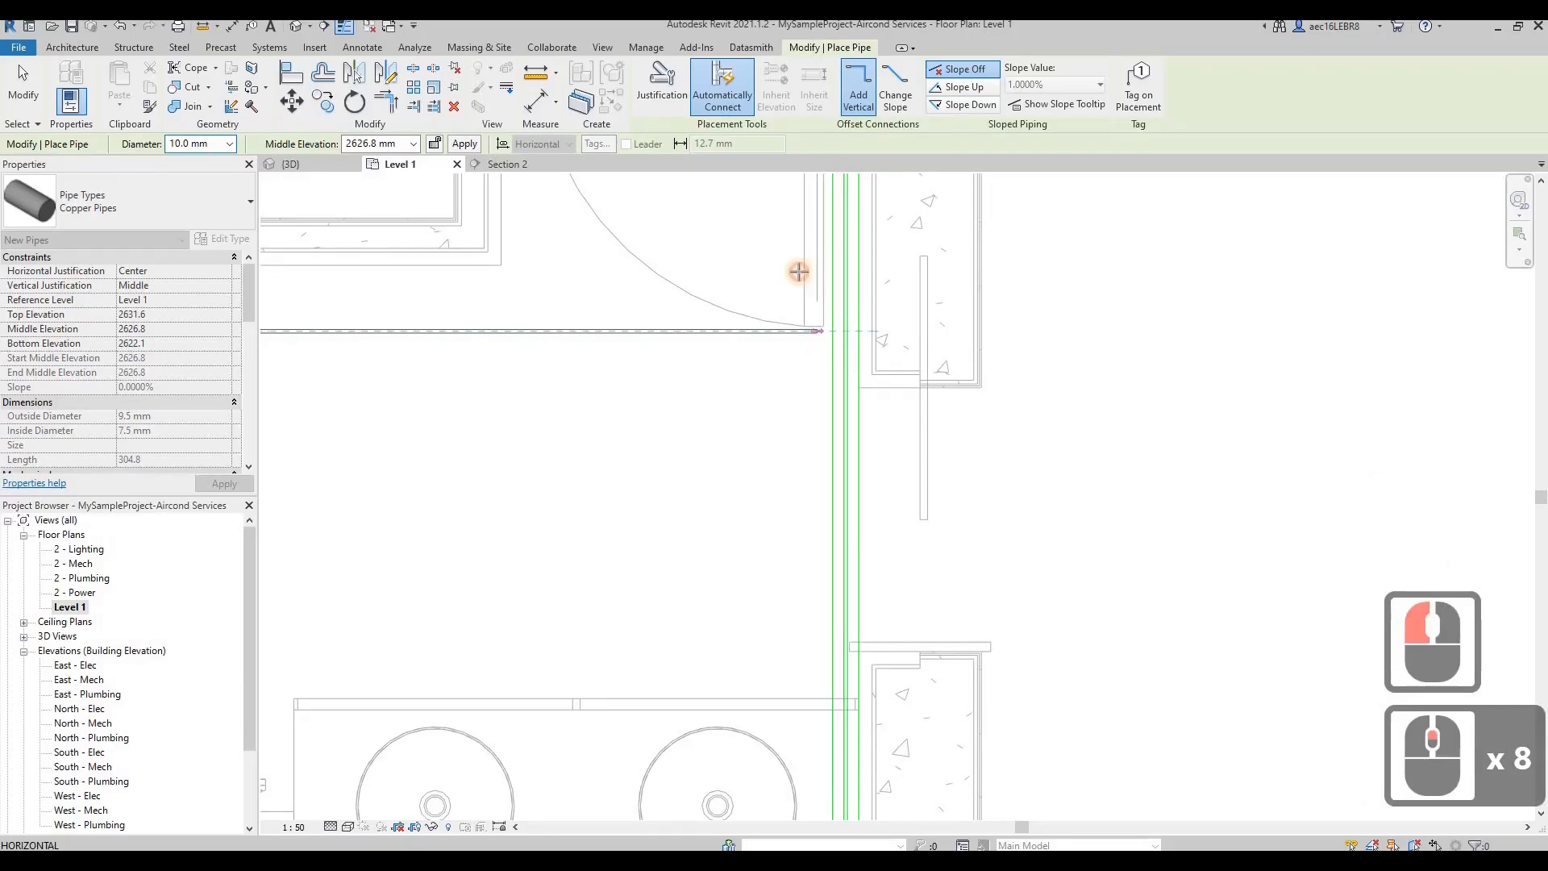
pyautogui.click(795, 231)
# Continue the 10 mm copper pipe down alongside the insulated pipe, then across to beside the outdoor unit, and end the run
pyautogui.scroll(-10, 795, 231)
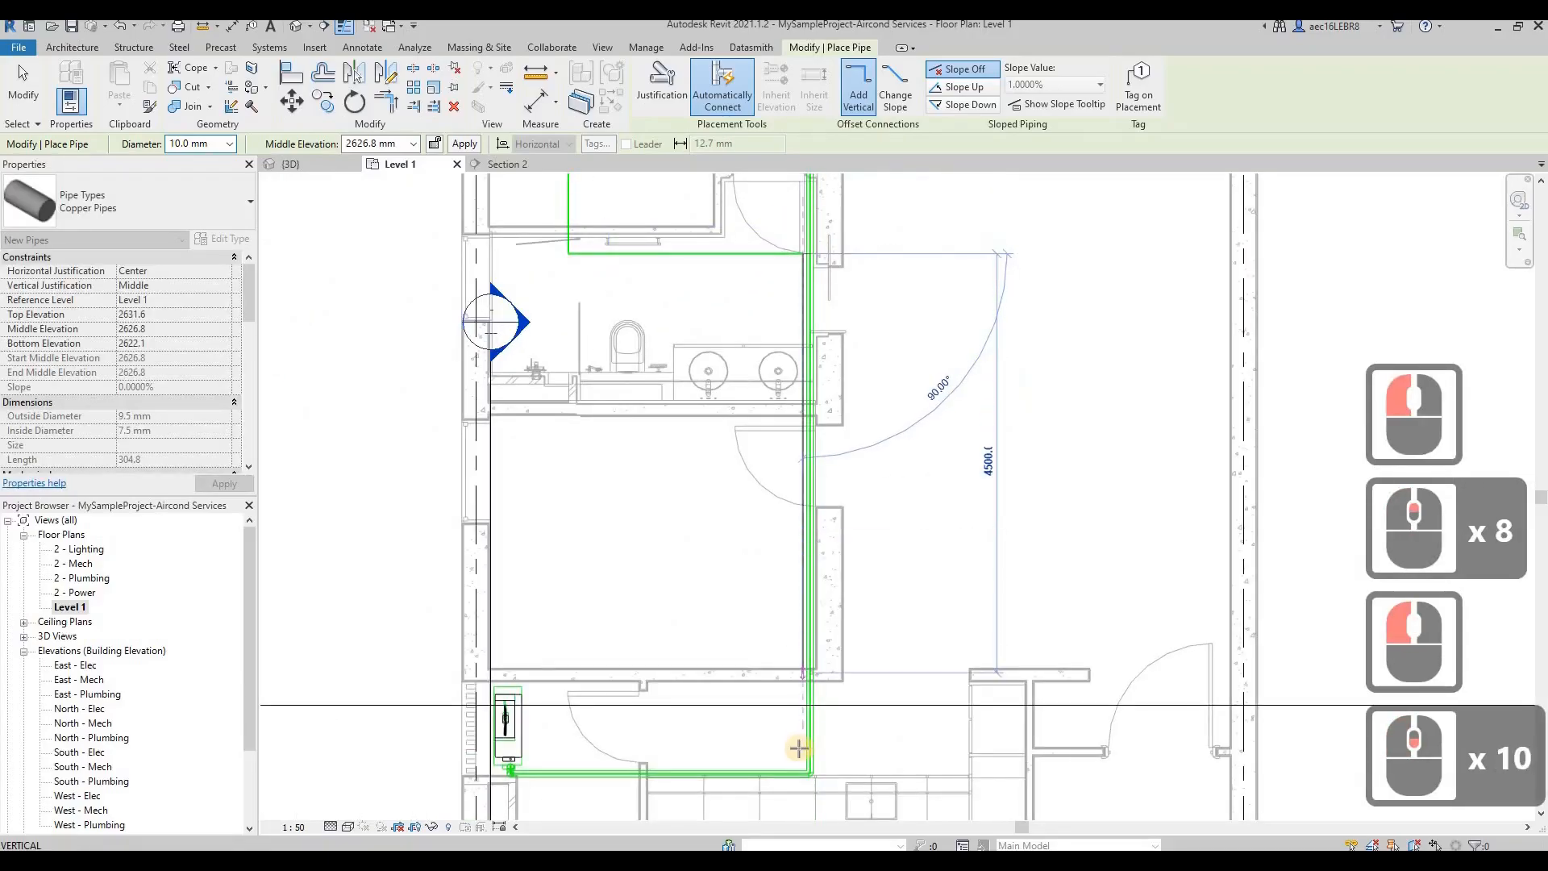
pyautogui.scroll(10, 803, 763)
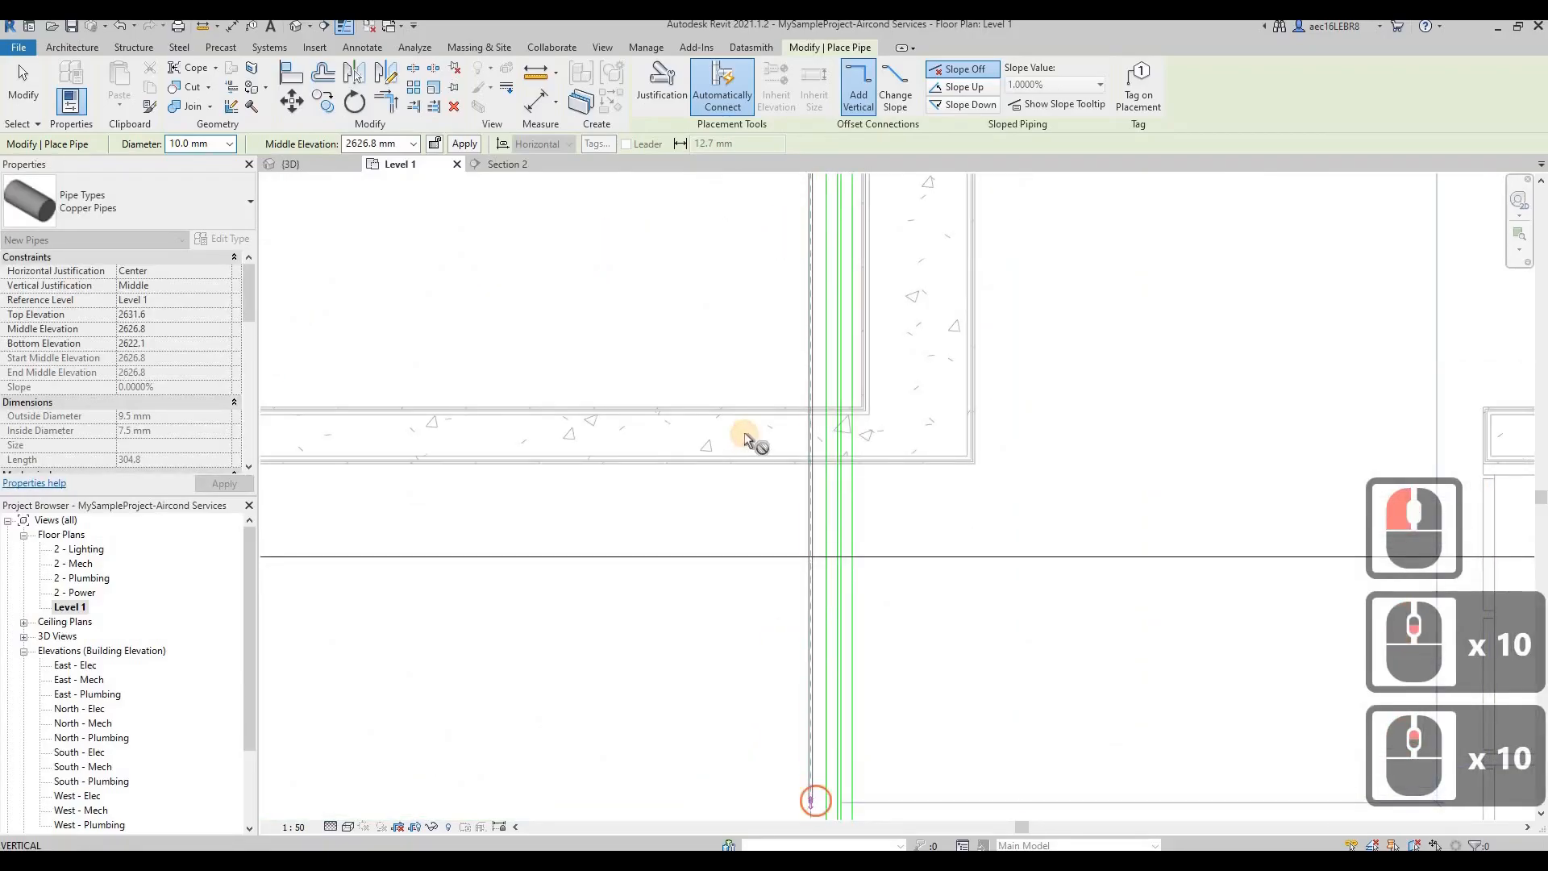
pyautogui.click(745, 439)
pyautogui.scroll(-4, 745, 439)
pyautogui.scroll(5, 330, 596)
pyautogui.moveTo(342, 593); pyautogui.dragTo(799, 508, button='middle')
pyautogui.scroll(1, 741, 513)
pyautogui.scroll(5, 656, 505)
pyautogui.click(650, 504)
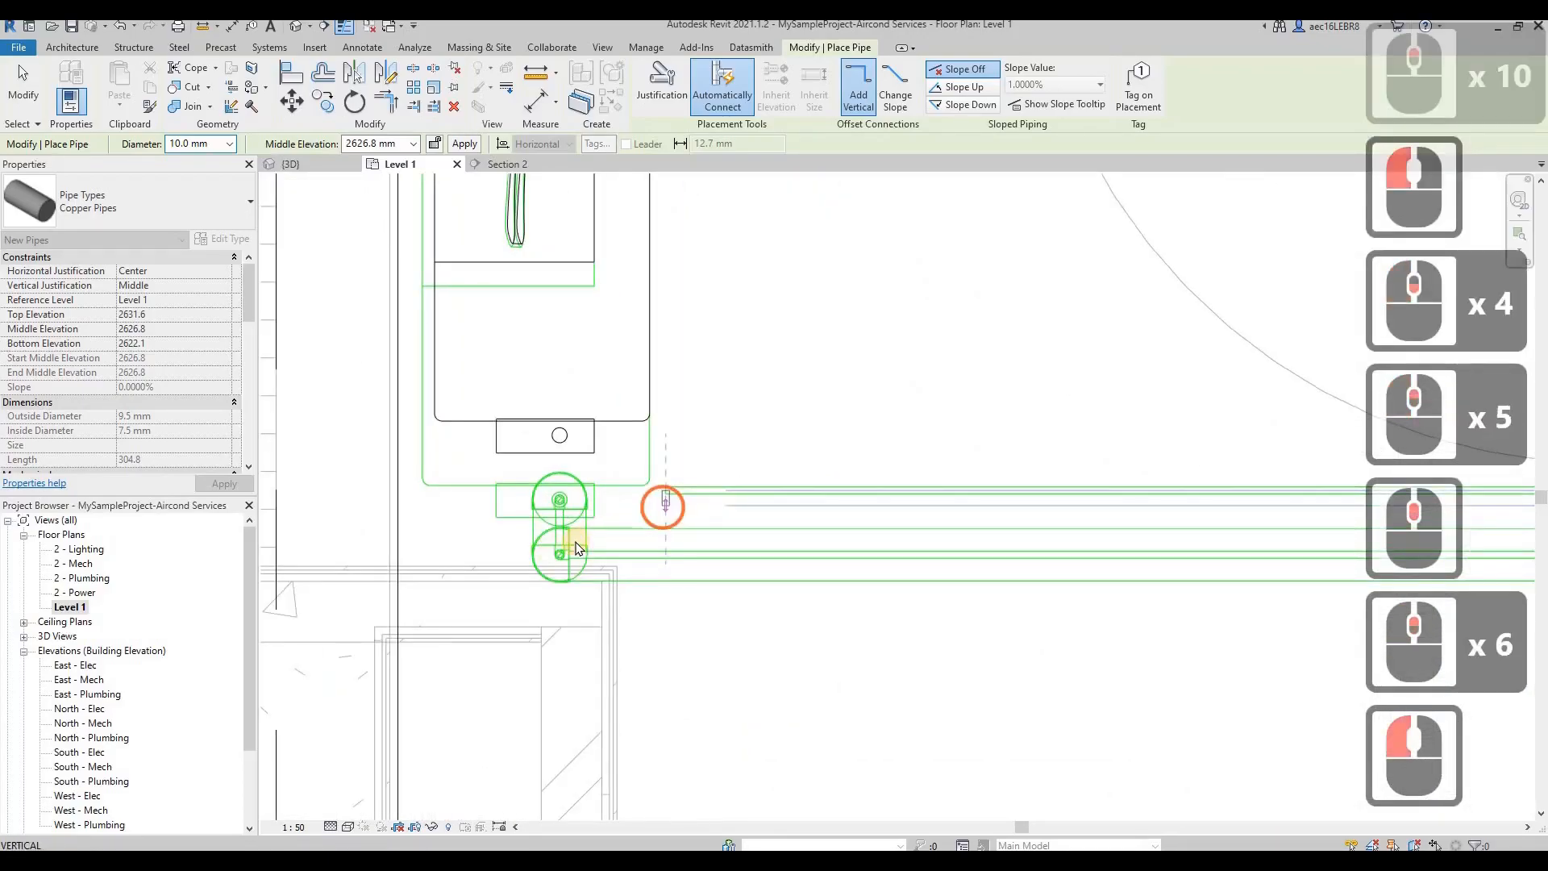
pyautogui.press('Escape')
pyautogui.press('Escape')
# Align the new long vertical run on the plan with the centreline of the insulated pipe
pyautogui.scroll(-8, 578, 548)
pyautogui.scroll(-10, 577, 542)
pyautogui.scroll(4, 733, 218)
pyautogui.moveTo(756, 302); pyautogui.dragTo(776, 418, button='middle')
pyautogui.scroll(7, 768, 397)
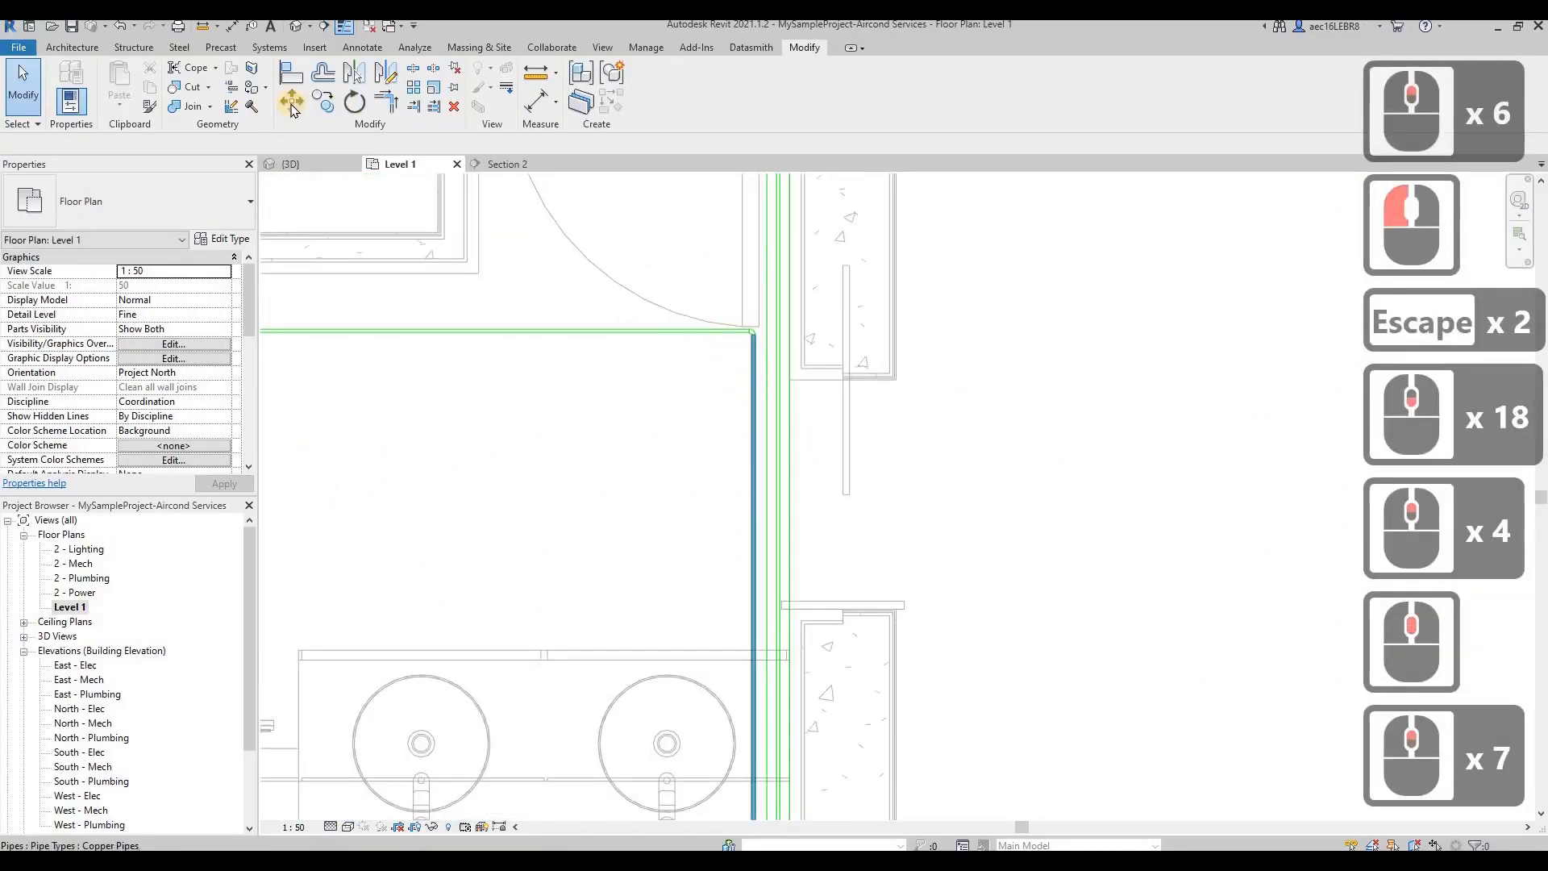
pyautogui.click(780, 405)
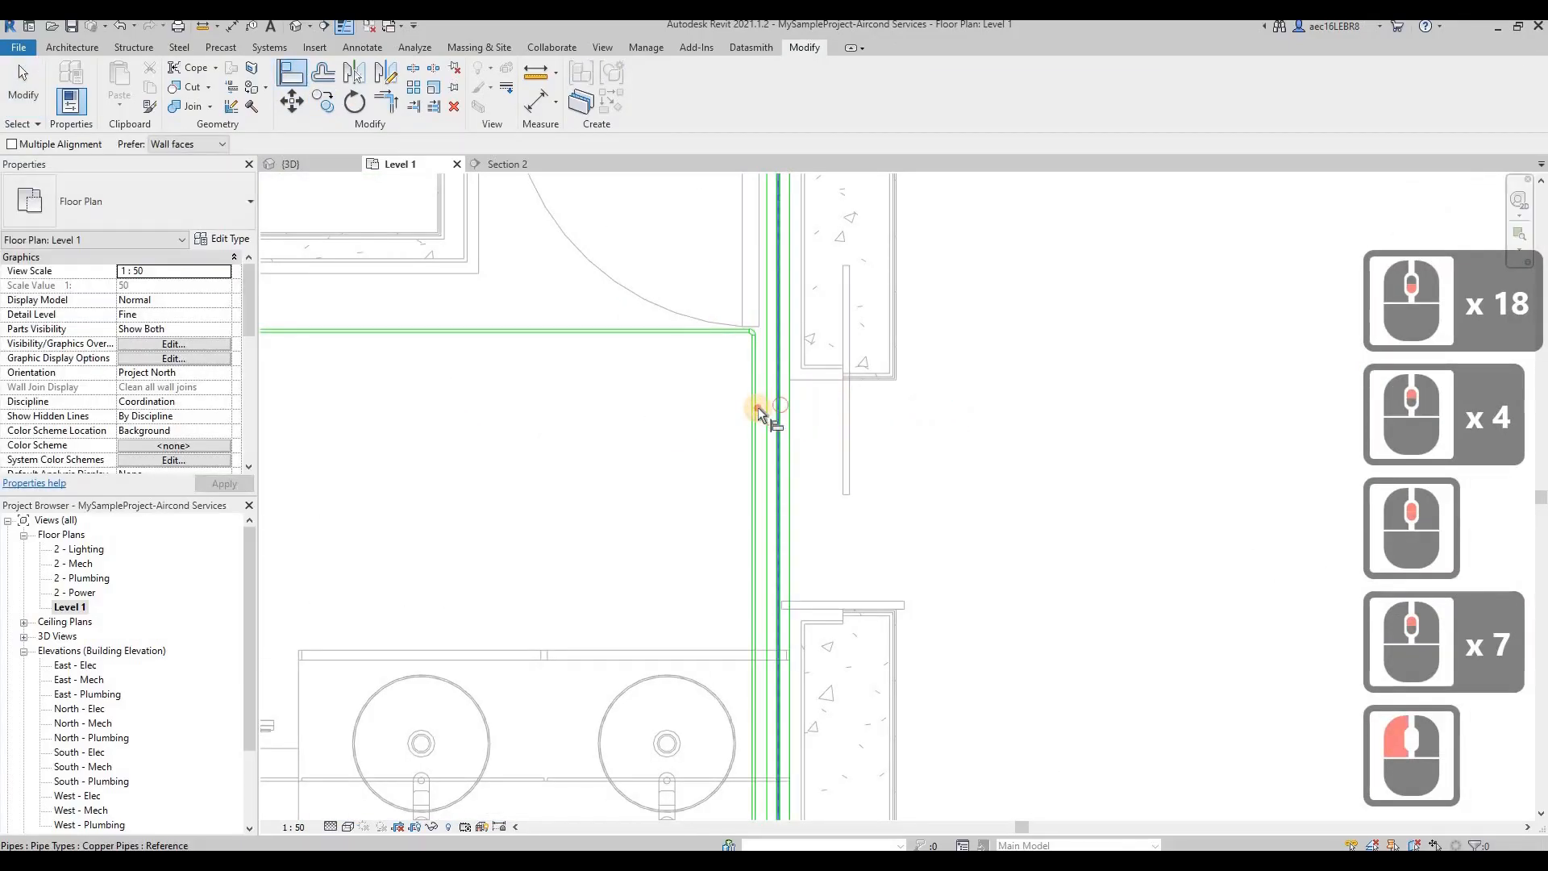
pyautogui.click(756, 410)
pyautogui.click(807, 300)
pyautogui.scroll(-10, 645, 245)
pyautogui.scroll(4, 717, 288)
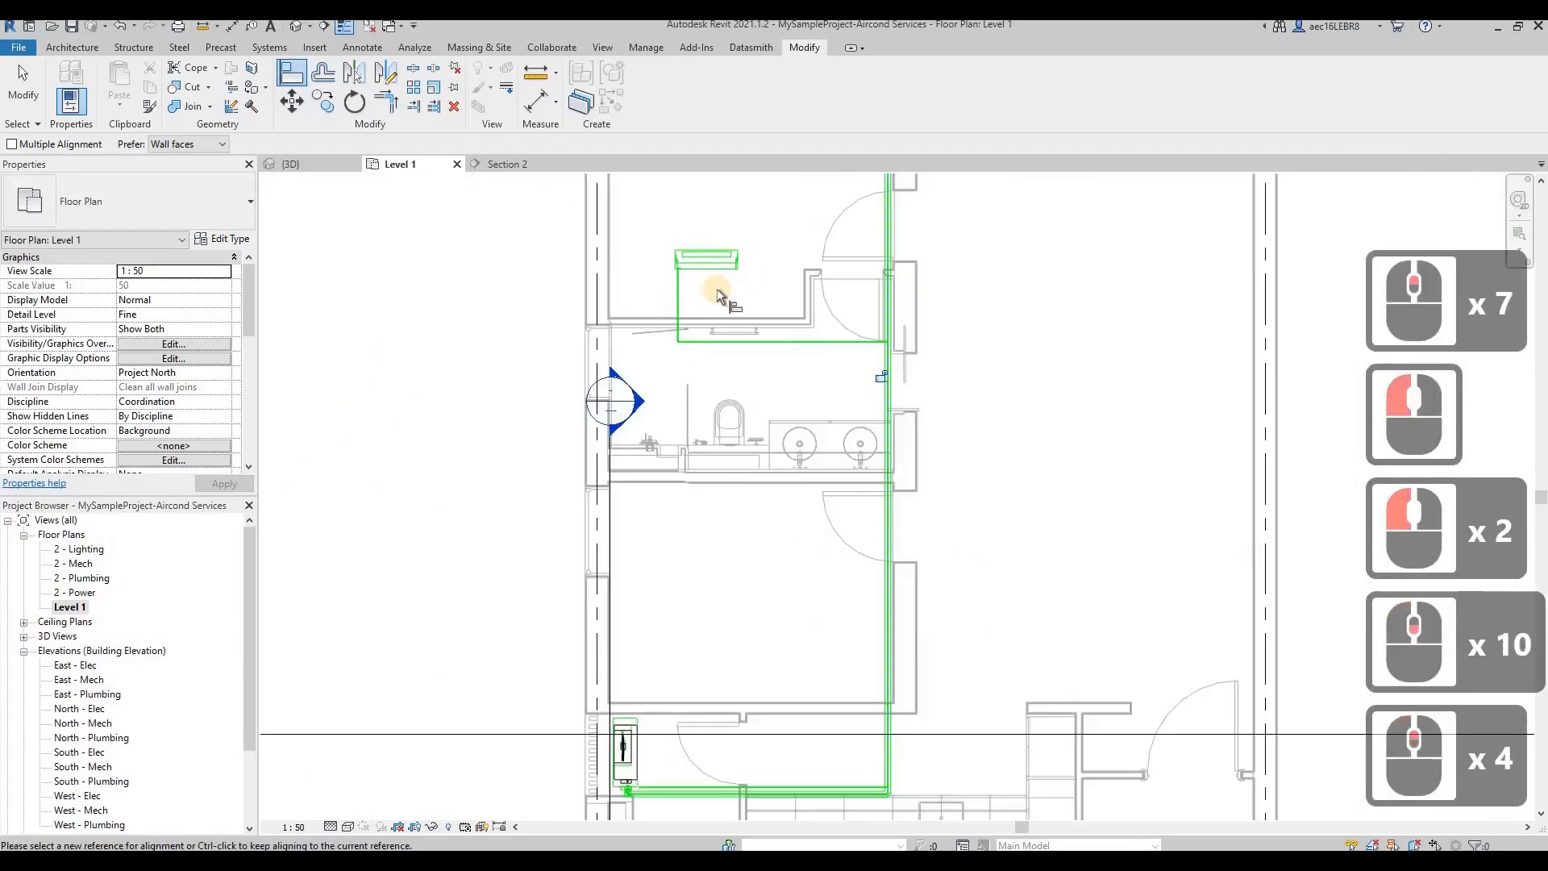
pyautogui.scroll(10, 690, 268)
pyautogui.press('Escape')
pyautogui.press('Escape')
# Delete the elbow below the second indoor unit and shorten the pipe from its connector to about 120 mm
pyautogui.click(635, 619)
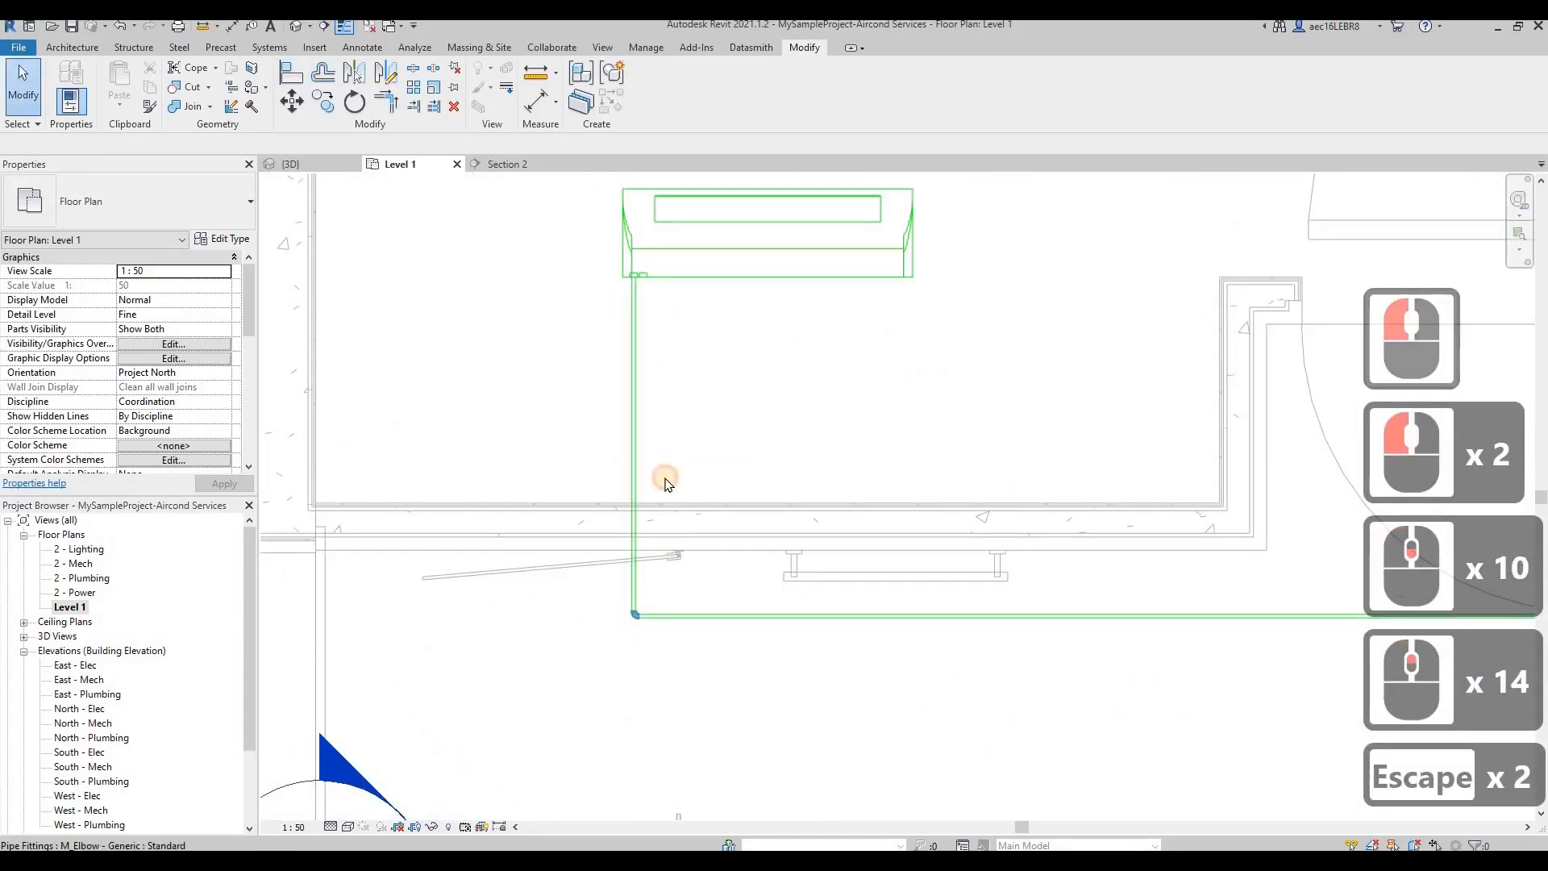
pyautogui.press('Delete')
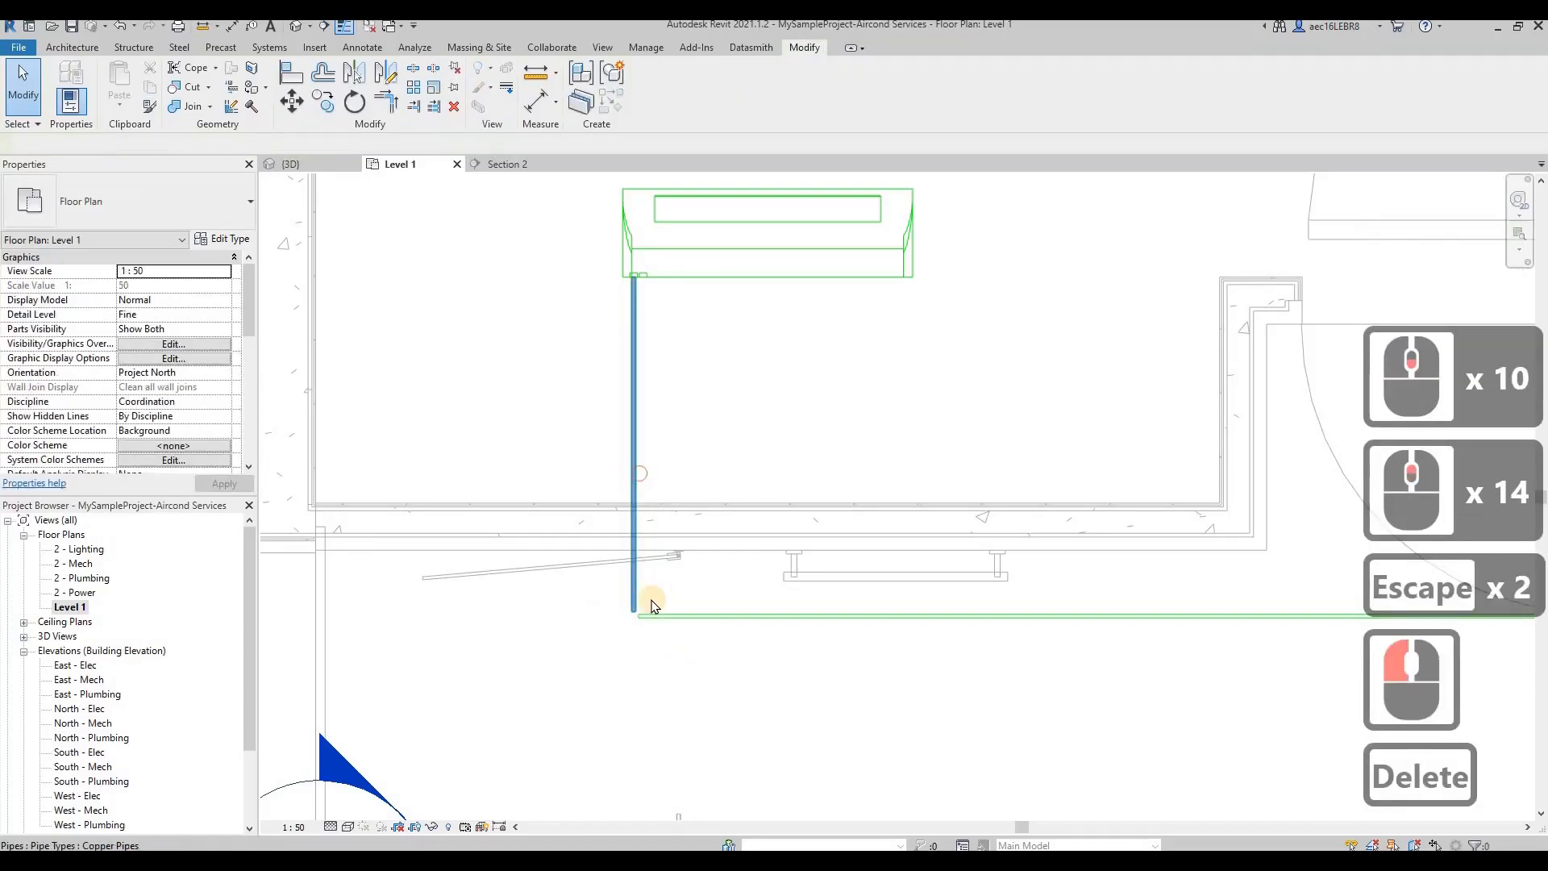
pyautogui.click(651, 595)
pyautogui.moveTo(634, 611); pyautogui.dragTo(634, 332)
pyautogui.click(588, 328)
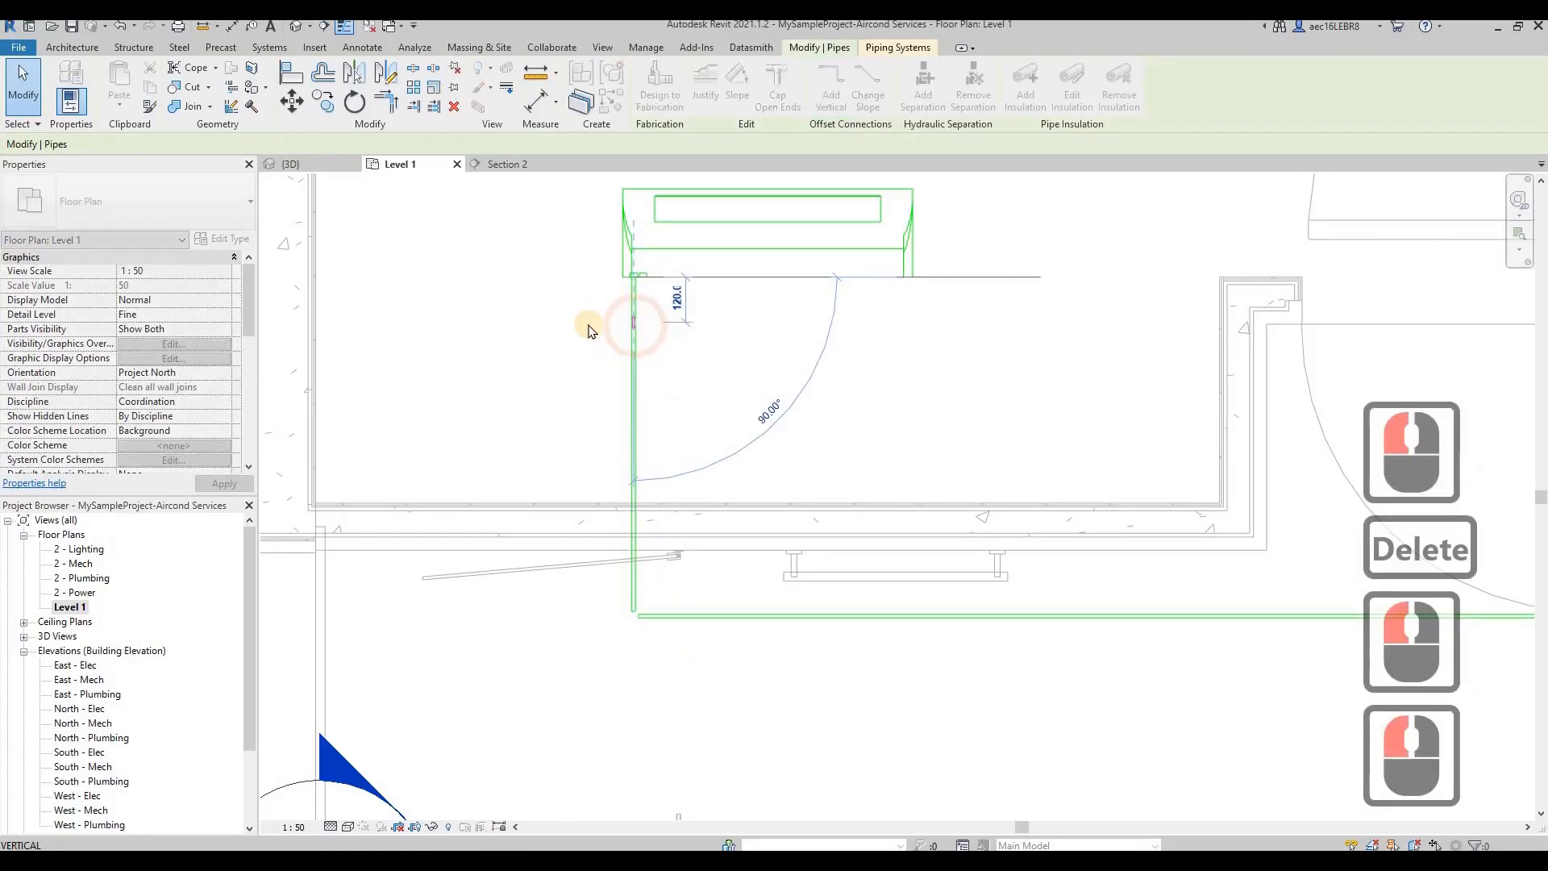
pyautogui.press('Escape')
# Move the Section 2 line across to just beside the long pipe runs and open its section view
pyautogui.scroll(-10, 699, 452)
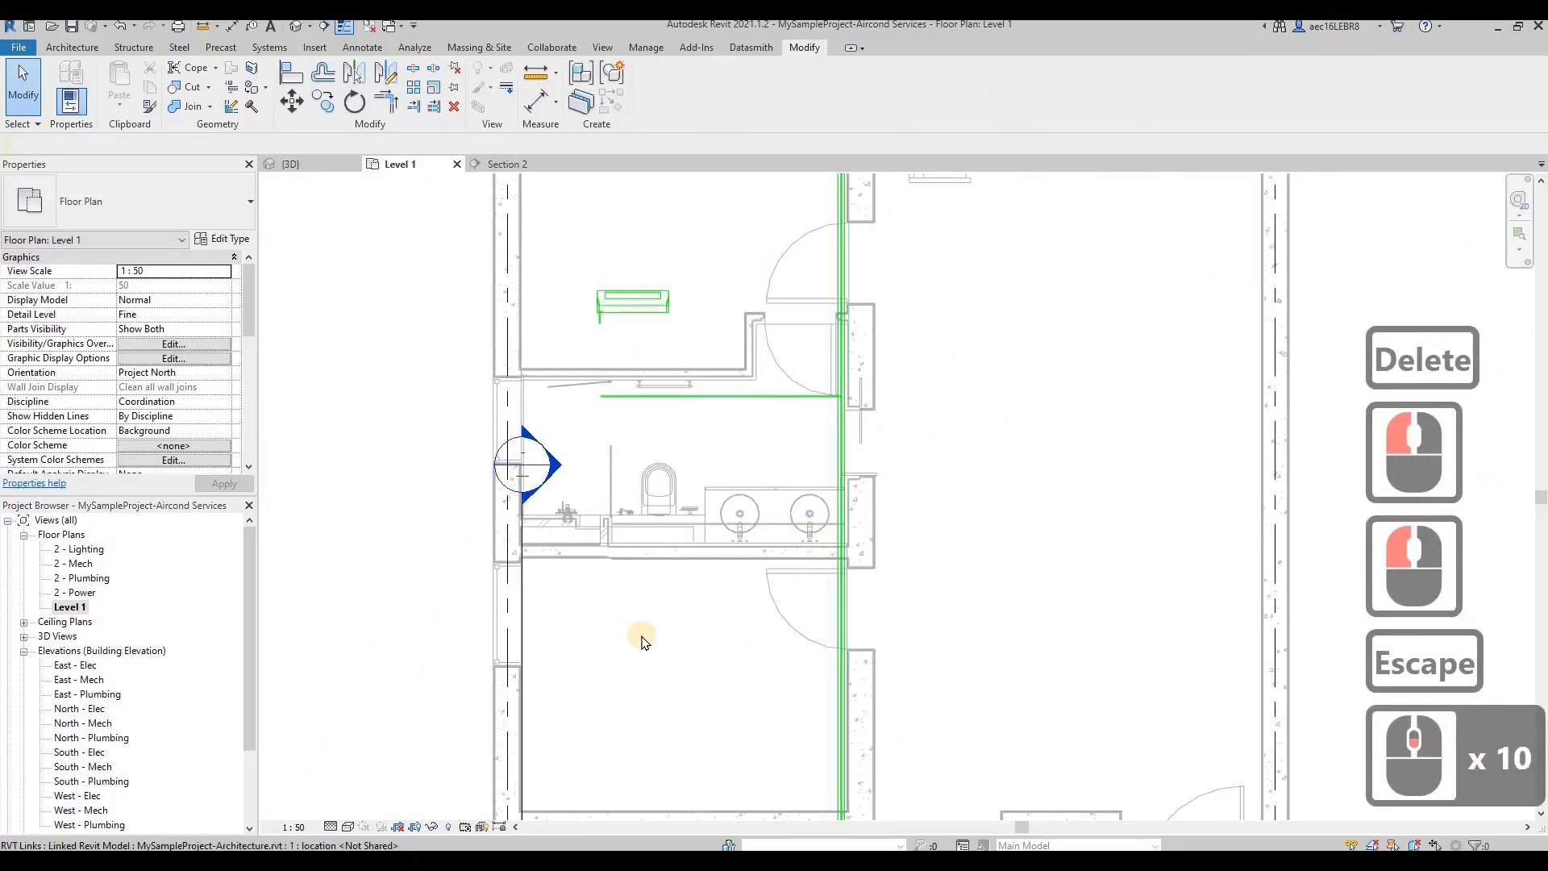
pyautogui.scroll(-3, 643, 641)
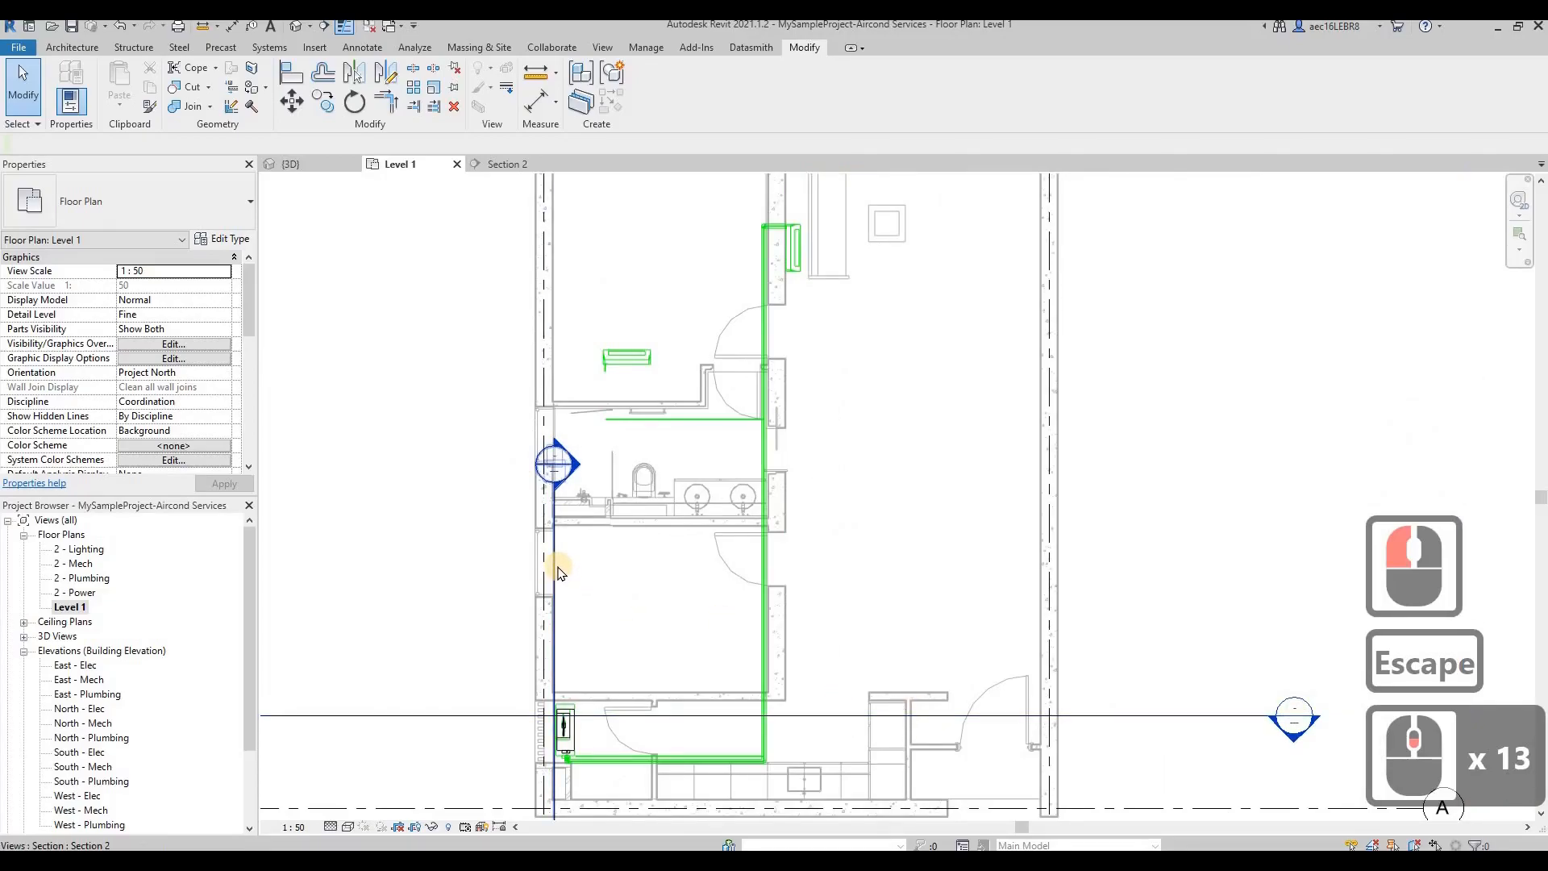
pyautogui.moveTo(561, 571); pyautogui.dragTo(754, 399)
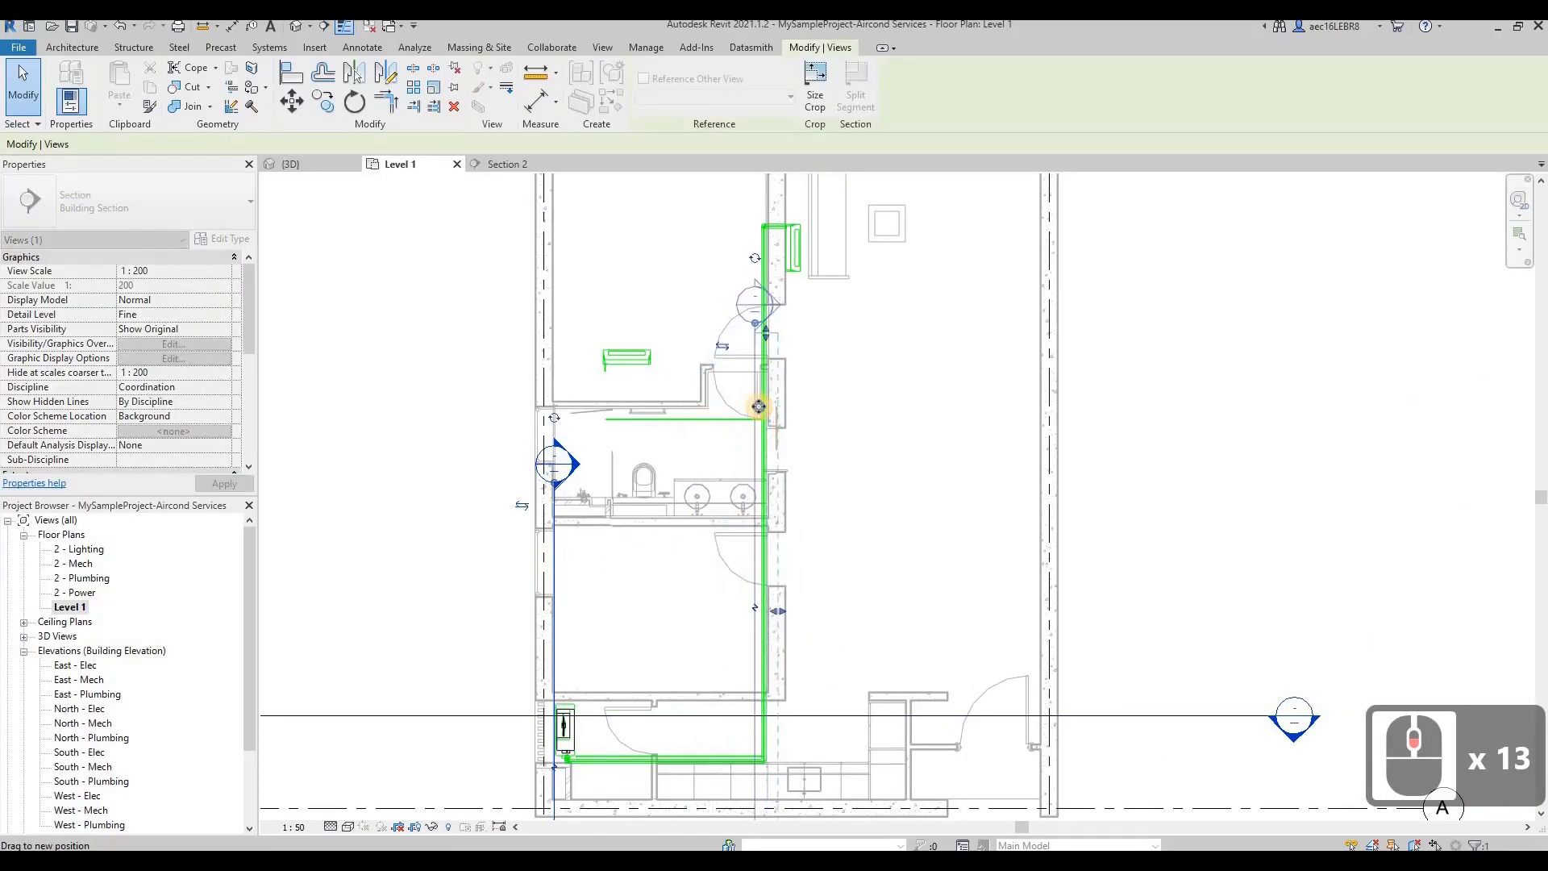
pyautogui.rightClick(776, 410)
pyautogui.click(855, 500)
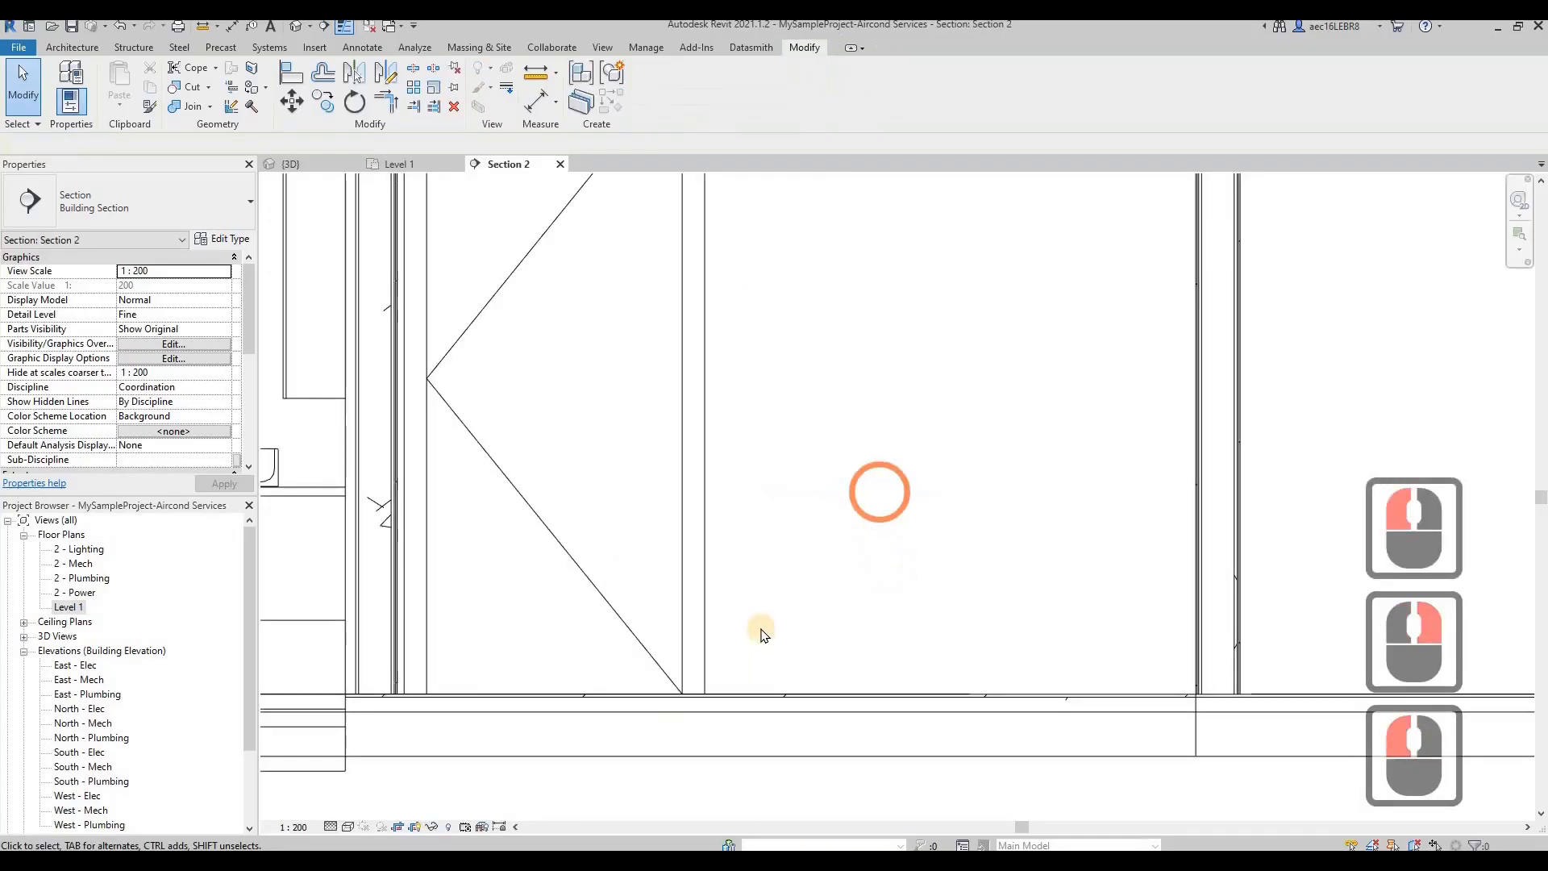
# In Section 2, raise the second unit's long copper pipe to about 2868 mm elevation, just below the insulated pipe
pyautogui.scroll(-4, 568, 433)
pyautogui.scroll(10, 574, 487)
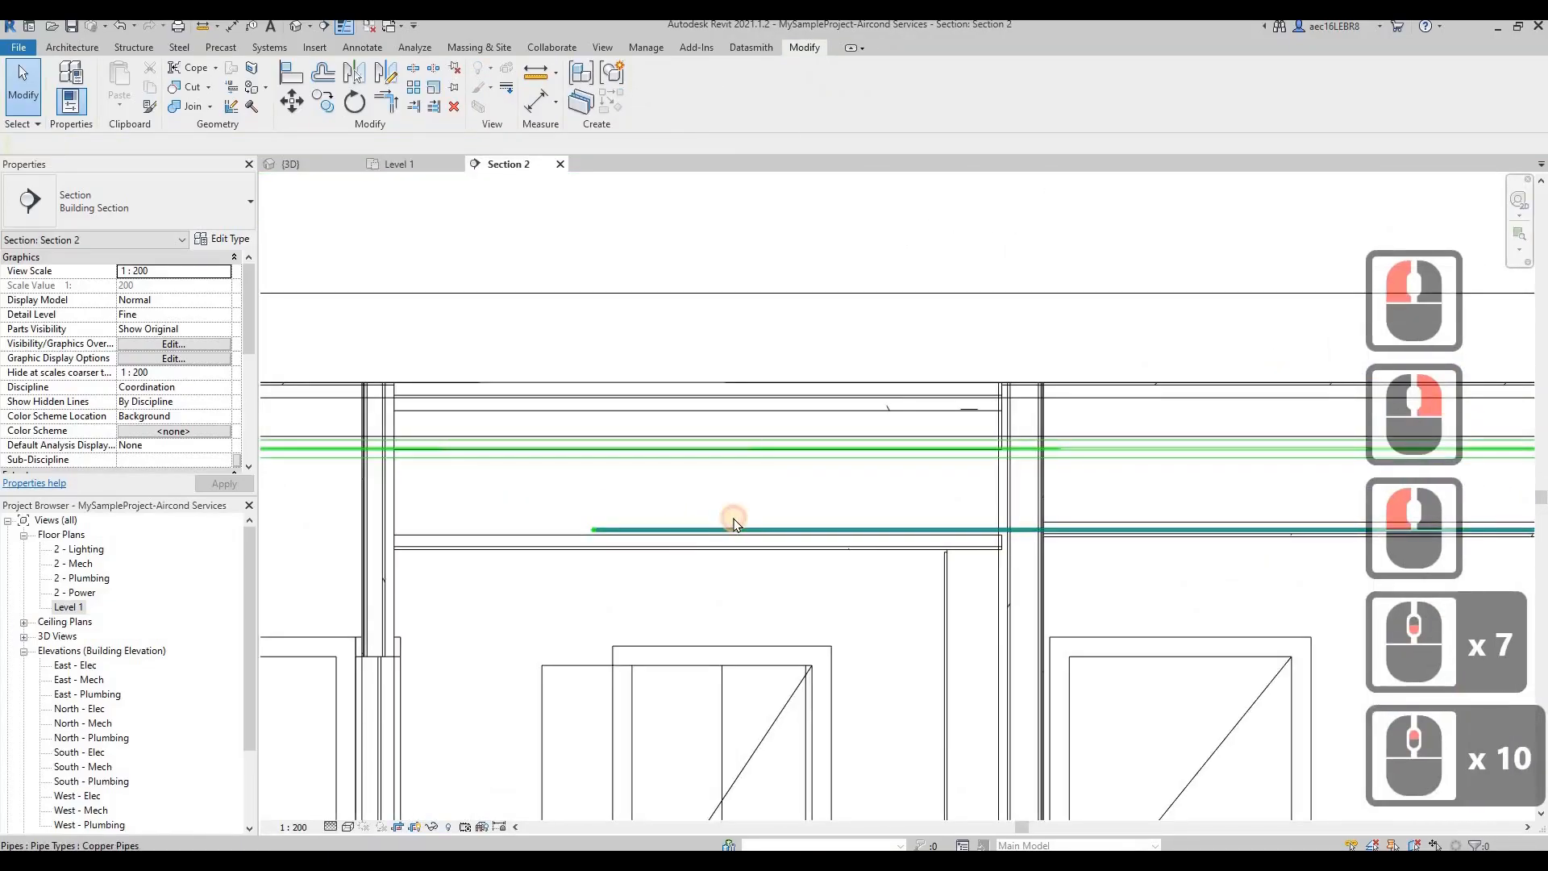
pyautogui.click(734, 520)
pyautogui.scroll(5, 716, 538)
pyautogui.moveTo(712, 531); pyautogui.dragTo(811, 370)
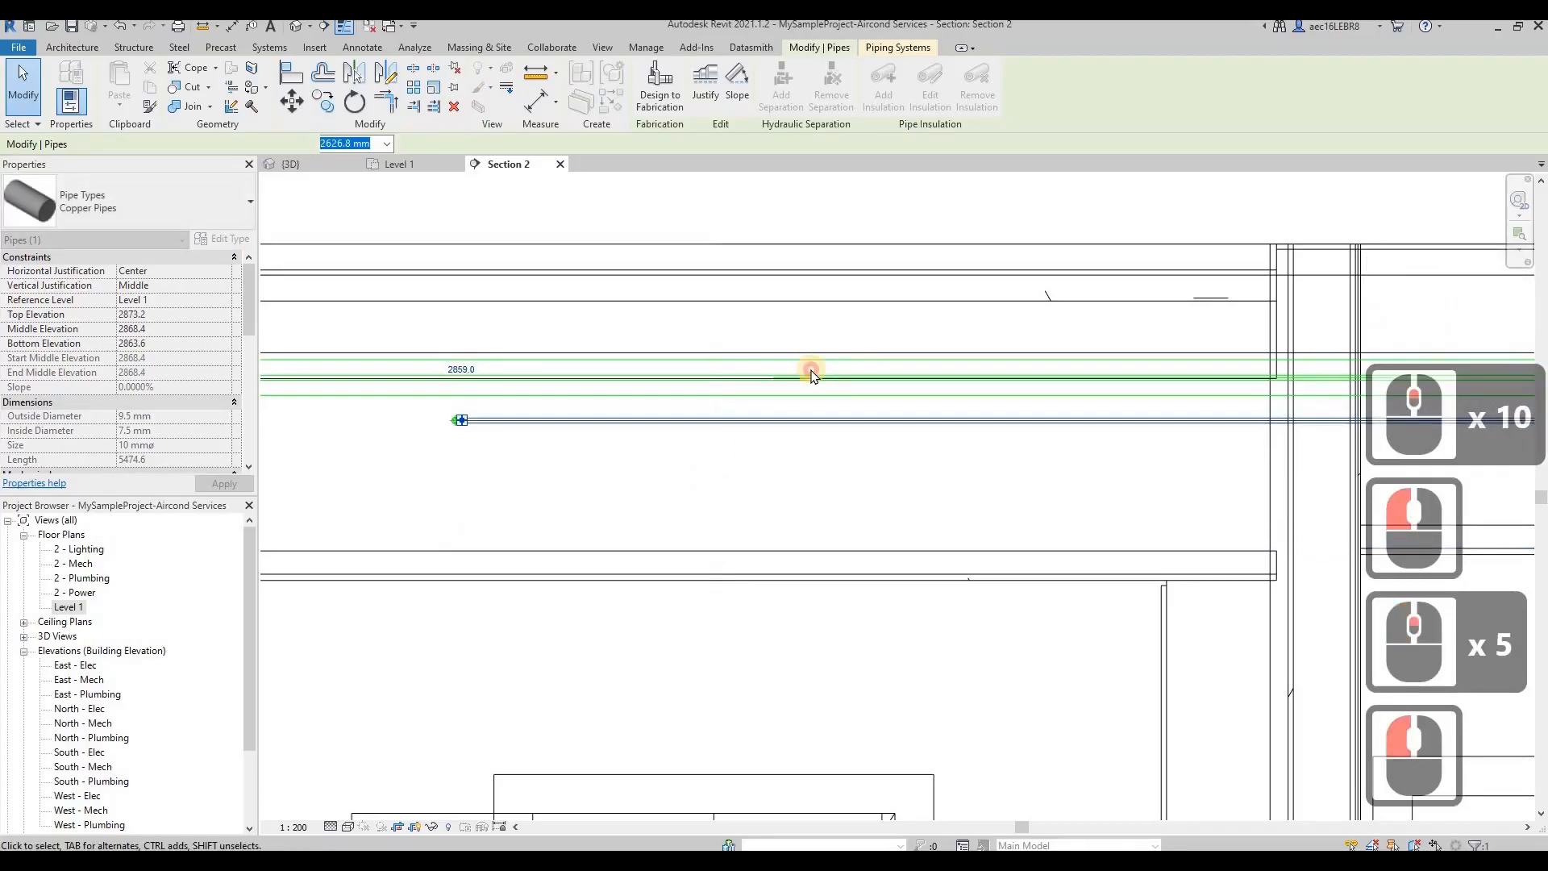
# Lower the insulated pipe slightly, then move the second unit's pipe down beneath it to a middle elevation of about 2803 mm
pyautogui.click(811, 370)
pyautogui.scroll(-5, 645, 401)
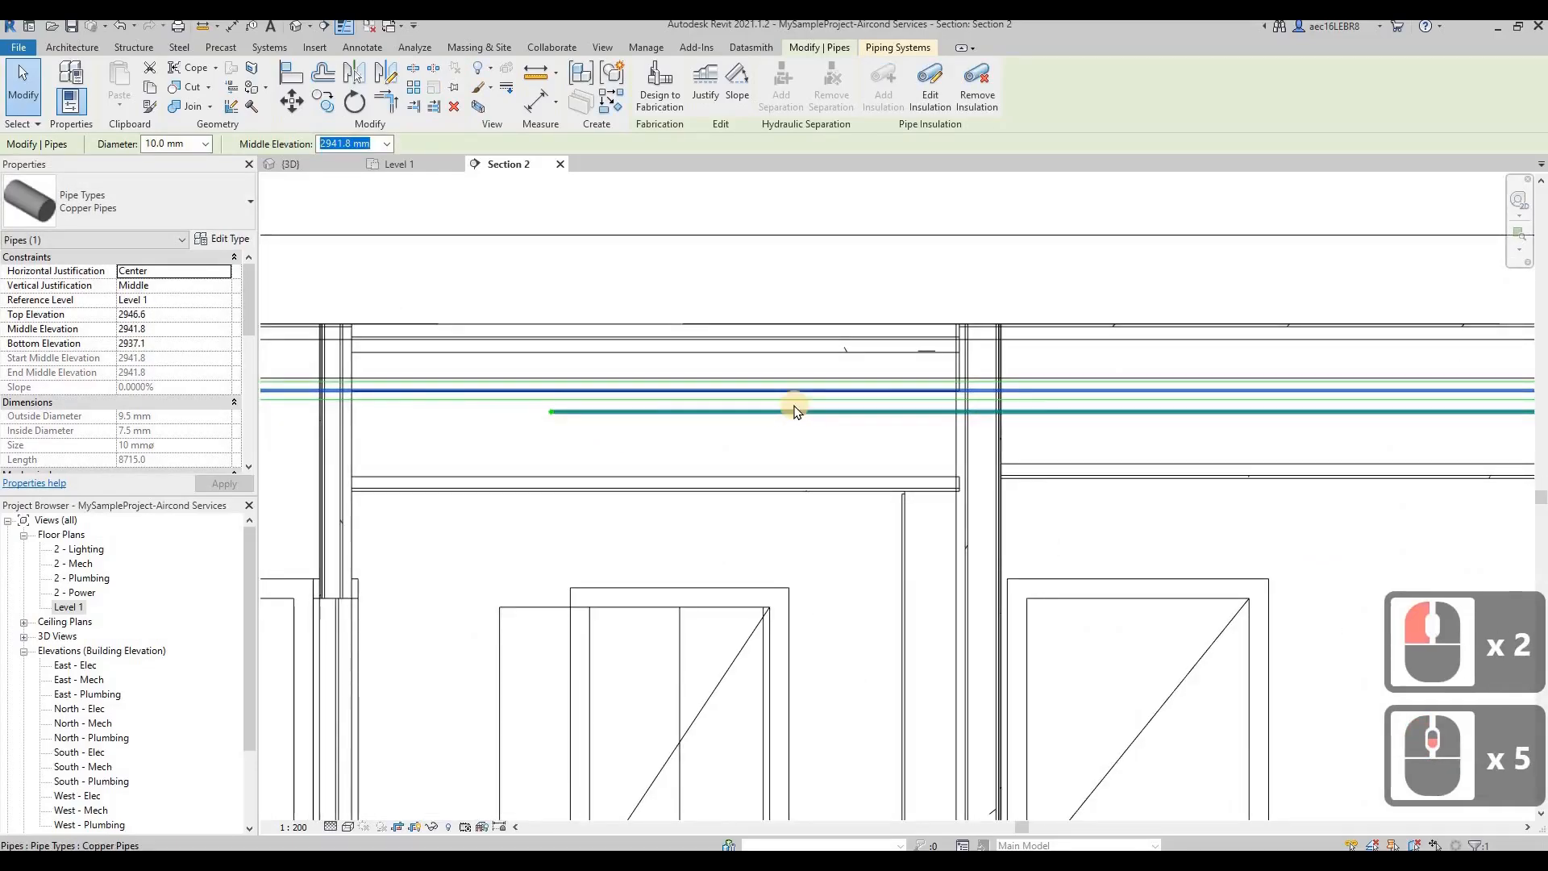
pyautogui.scroll(3, 786, 407)
pyautogui.scroll(2, 986, 377)
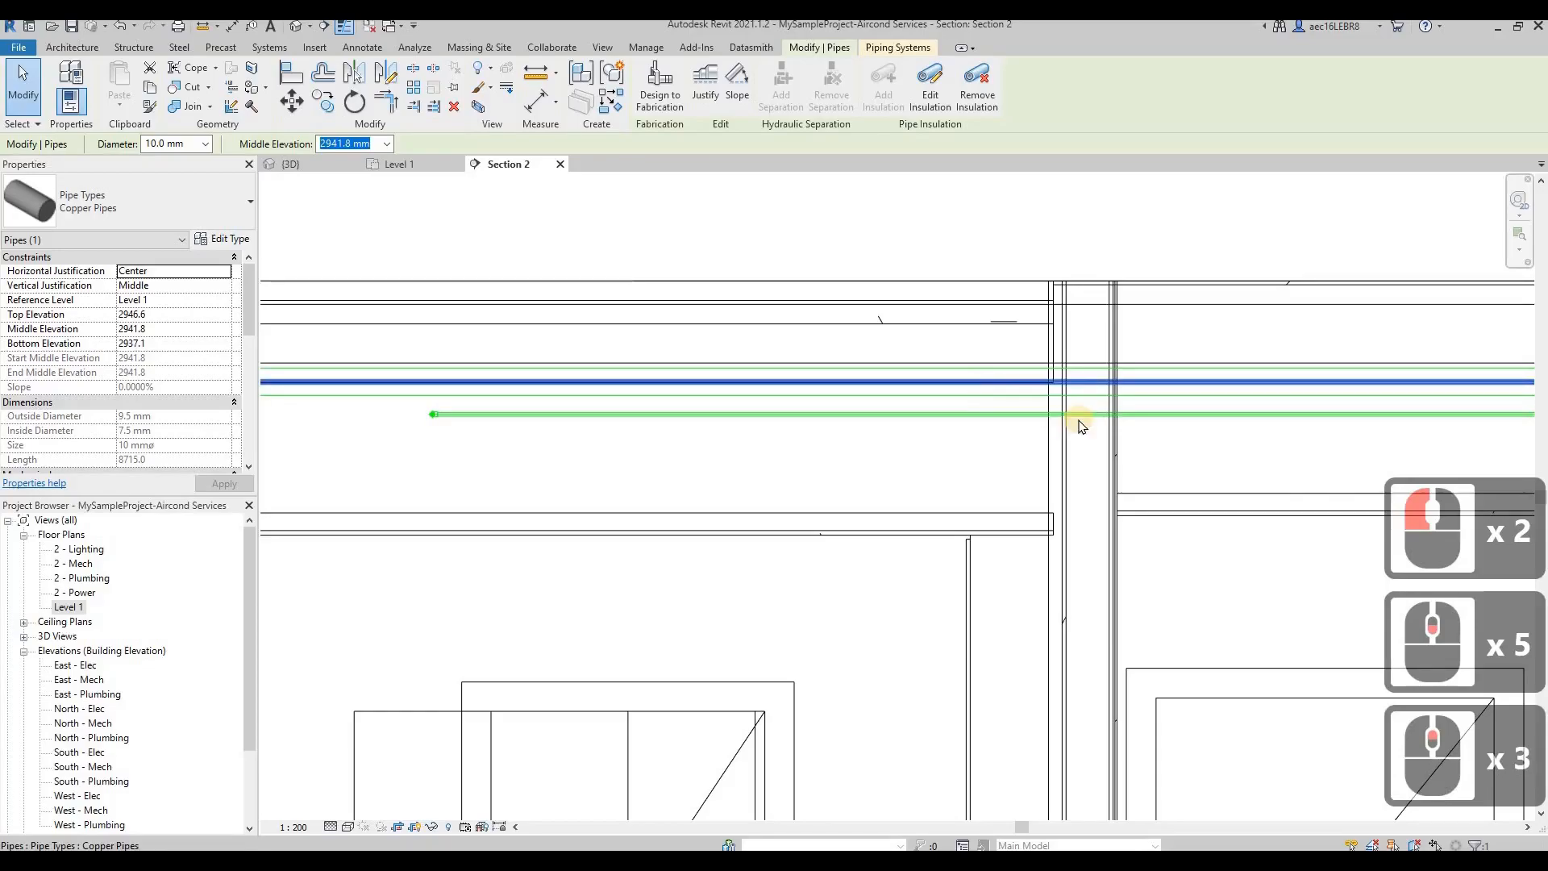
pyautogui.moveTo(985, 401); pyautogui.dragTo(839, 418)
pyautogui.press('Escape')
pyautogui.moveTo(719, 437); pyautogui.dragTo(718, 438)
pyautogui.click(753, 507)
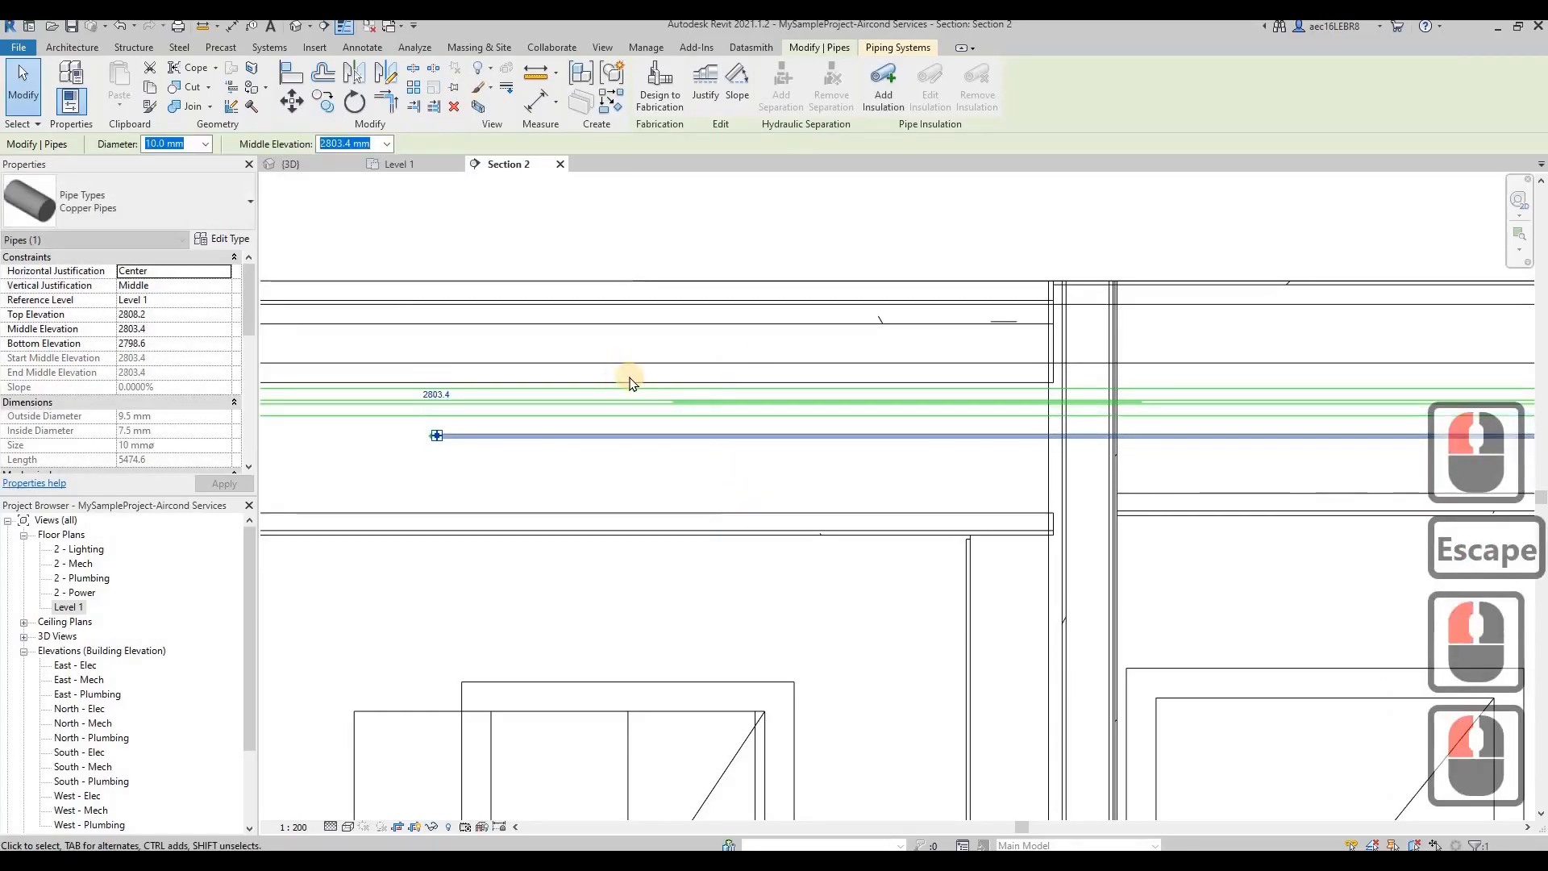
pyautogui.press('Escape')
pyautogui.press('Escape')
pyautogui.scroll(-4, 403, 193)
# On Level 1, trim/extend the second indoor unit's short pipe and the horizontal branch to meet at a corner
pyautogui.click(398, 164)
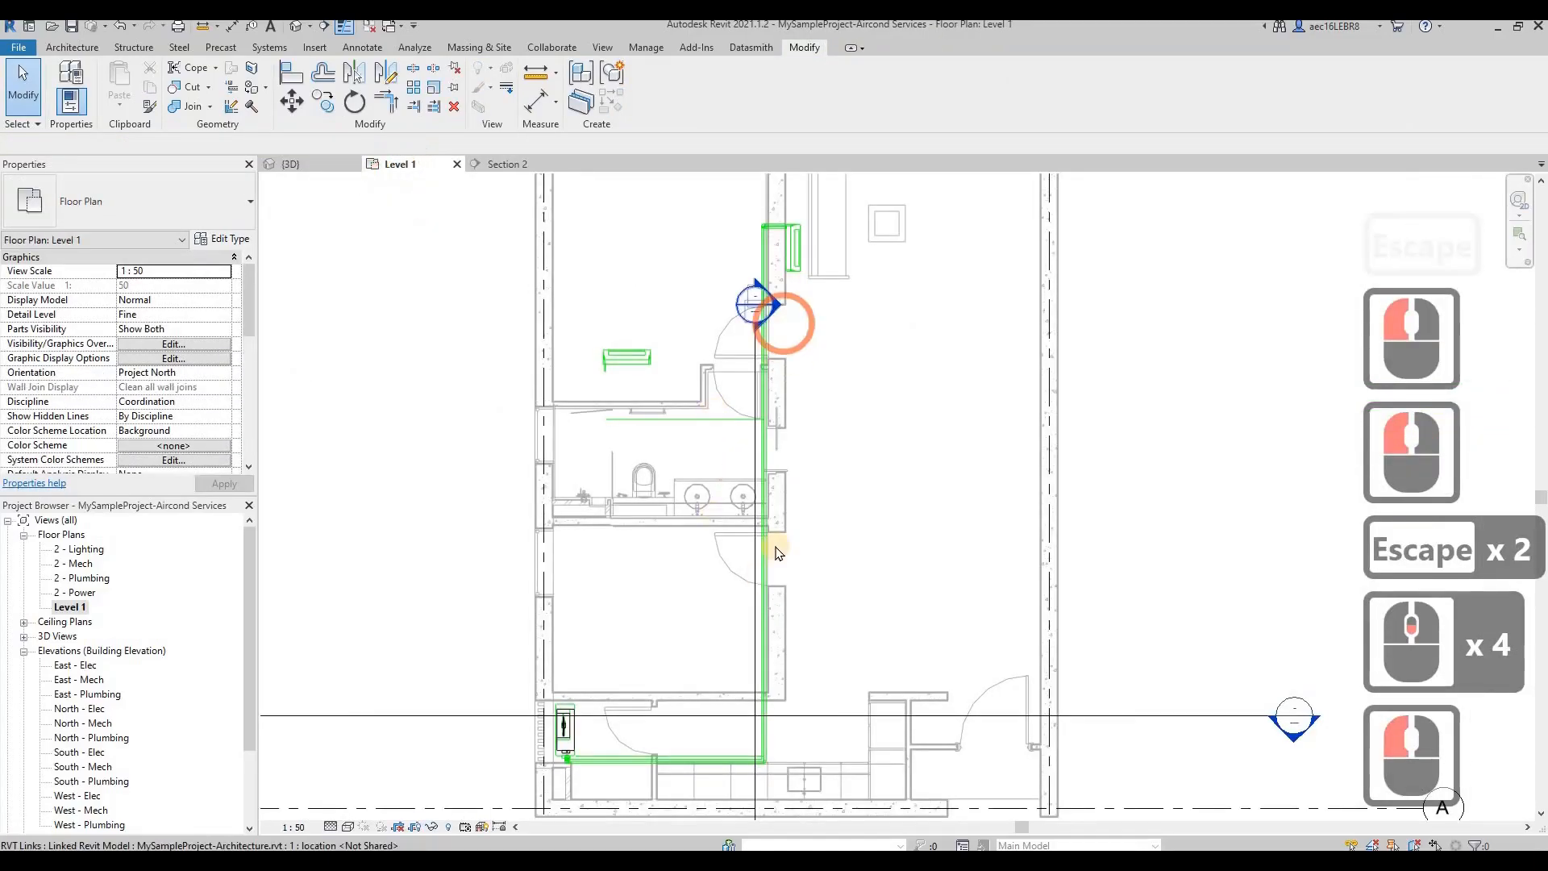
pyautogui.scroll(9, 745, 436)
pyautogui.scroll(-4, 501, 332)
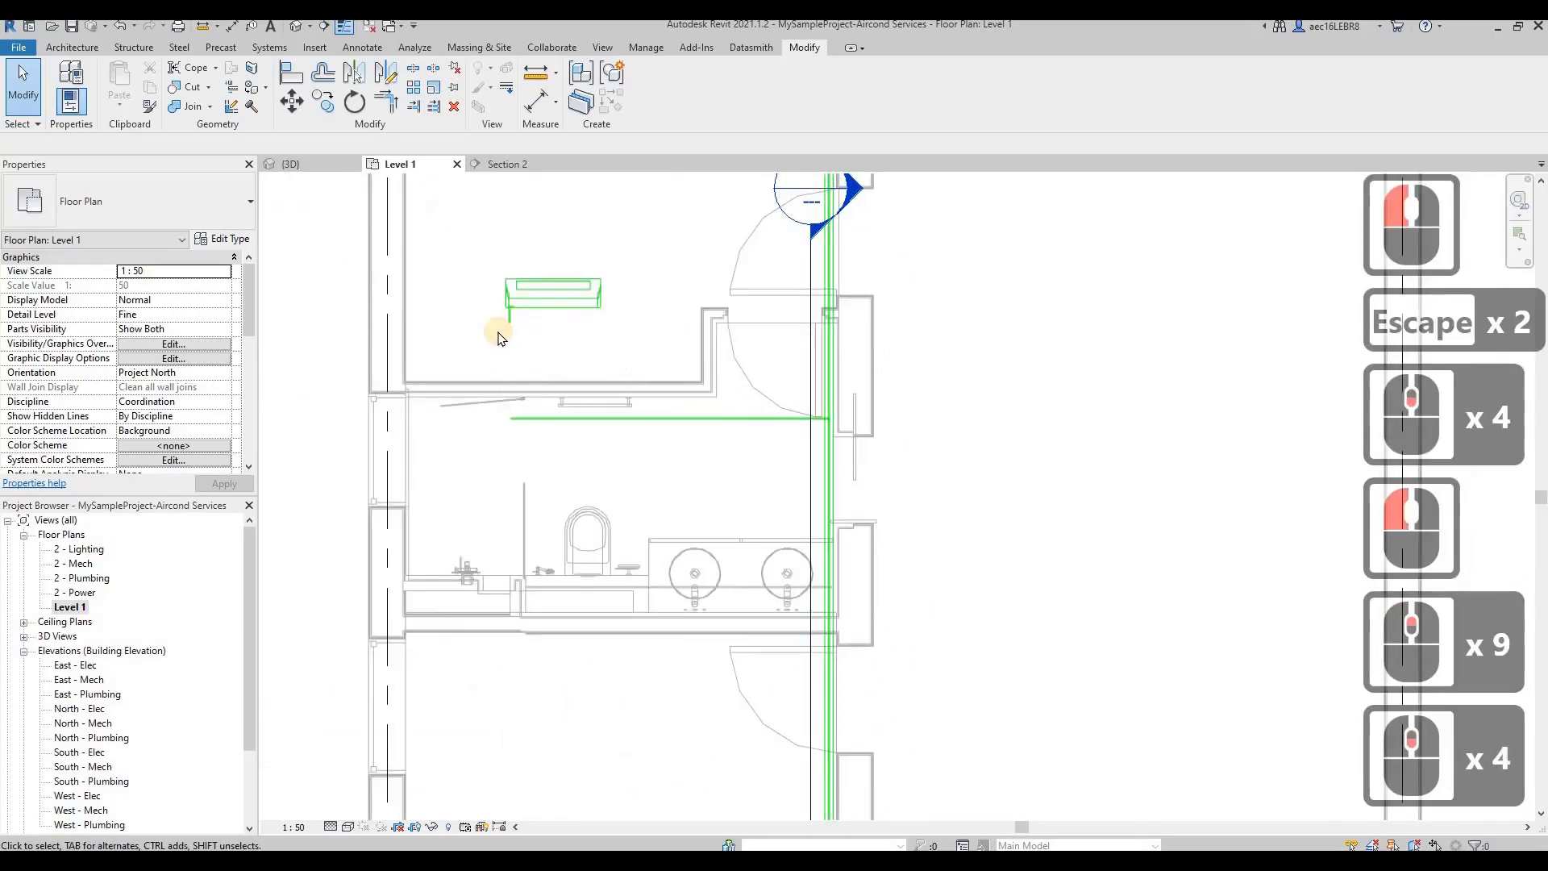
pyautogui.scroll(4, 500, 326)
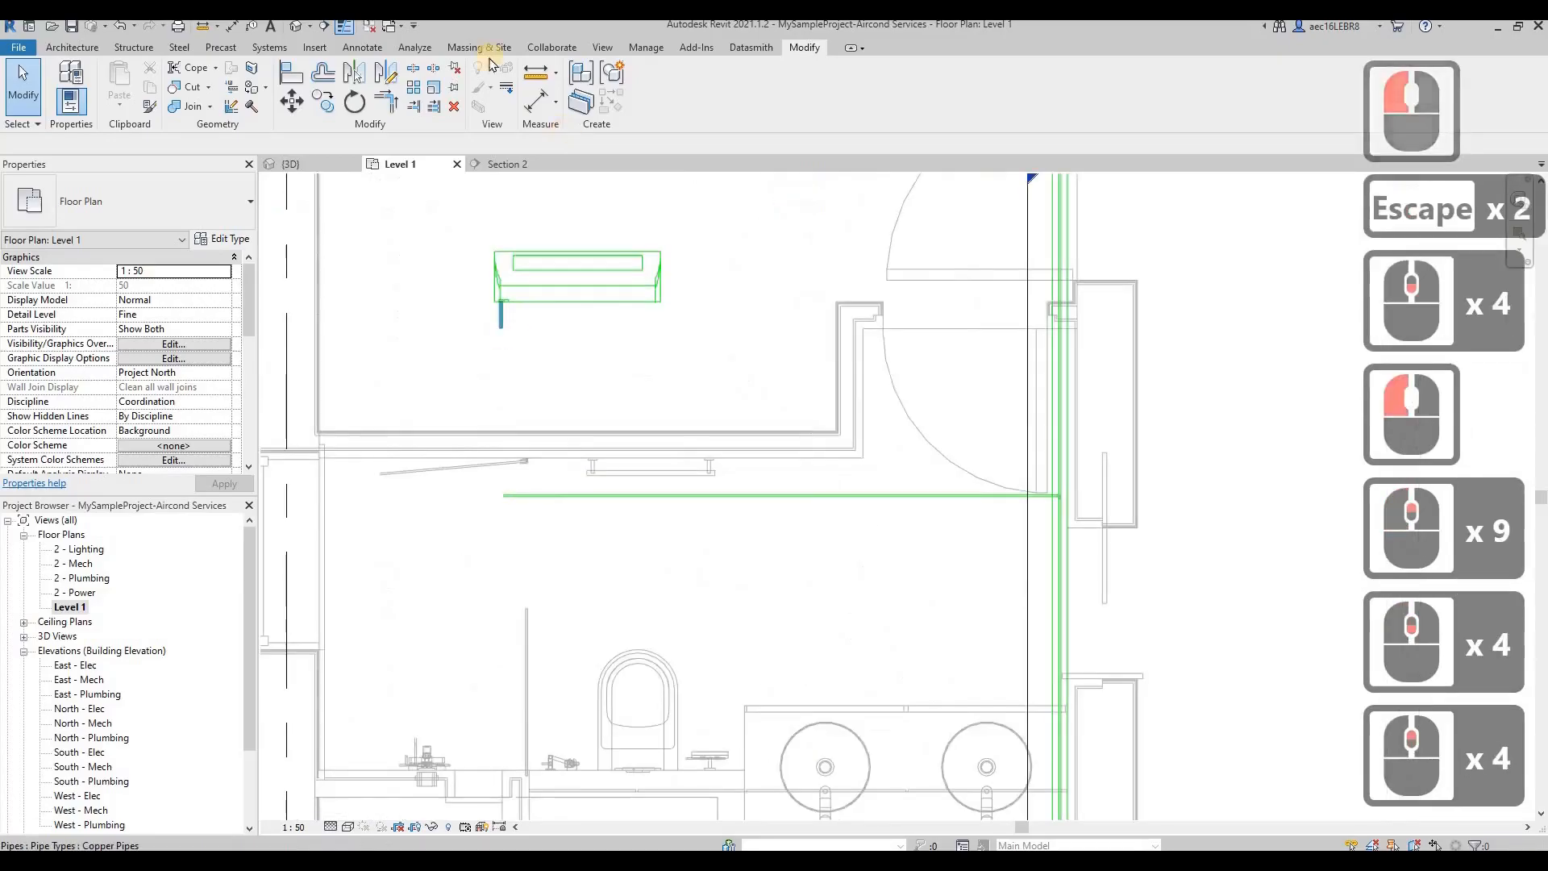
pyautogui.click(387, 103)
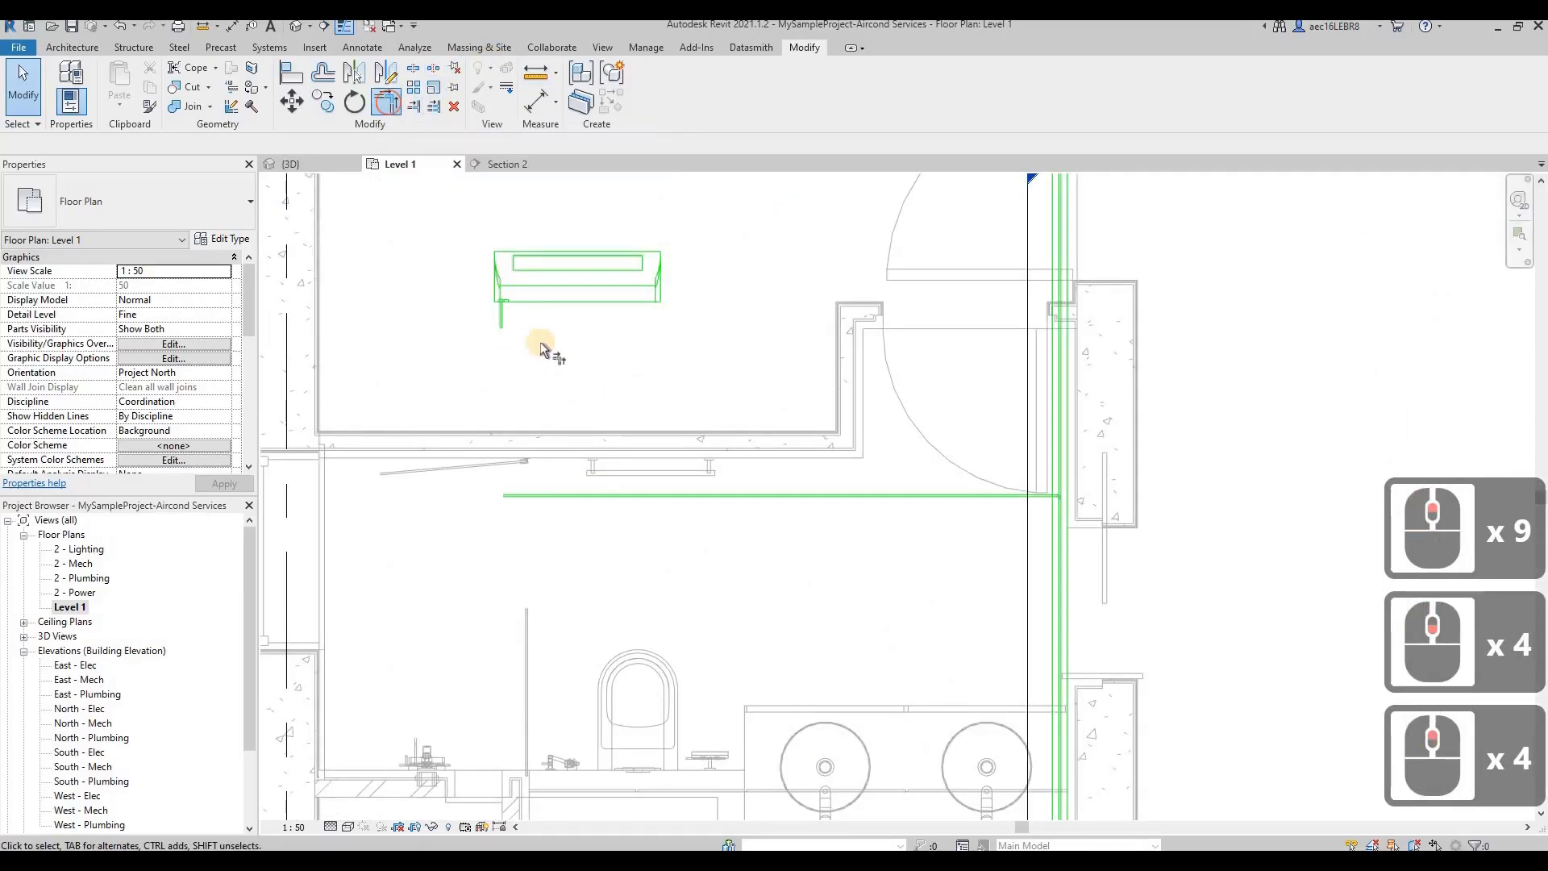
pyautogui.click(516, 322)
pyautogui.click(534, 500)
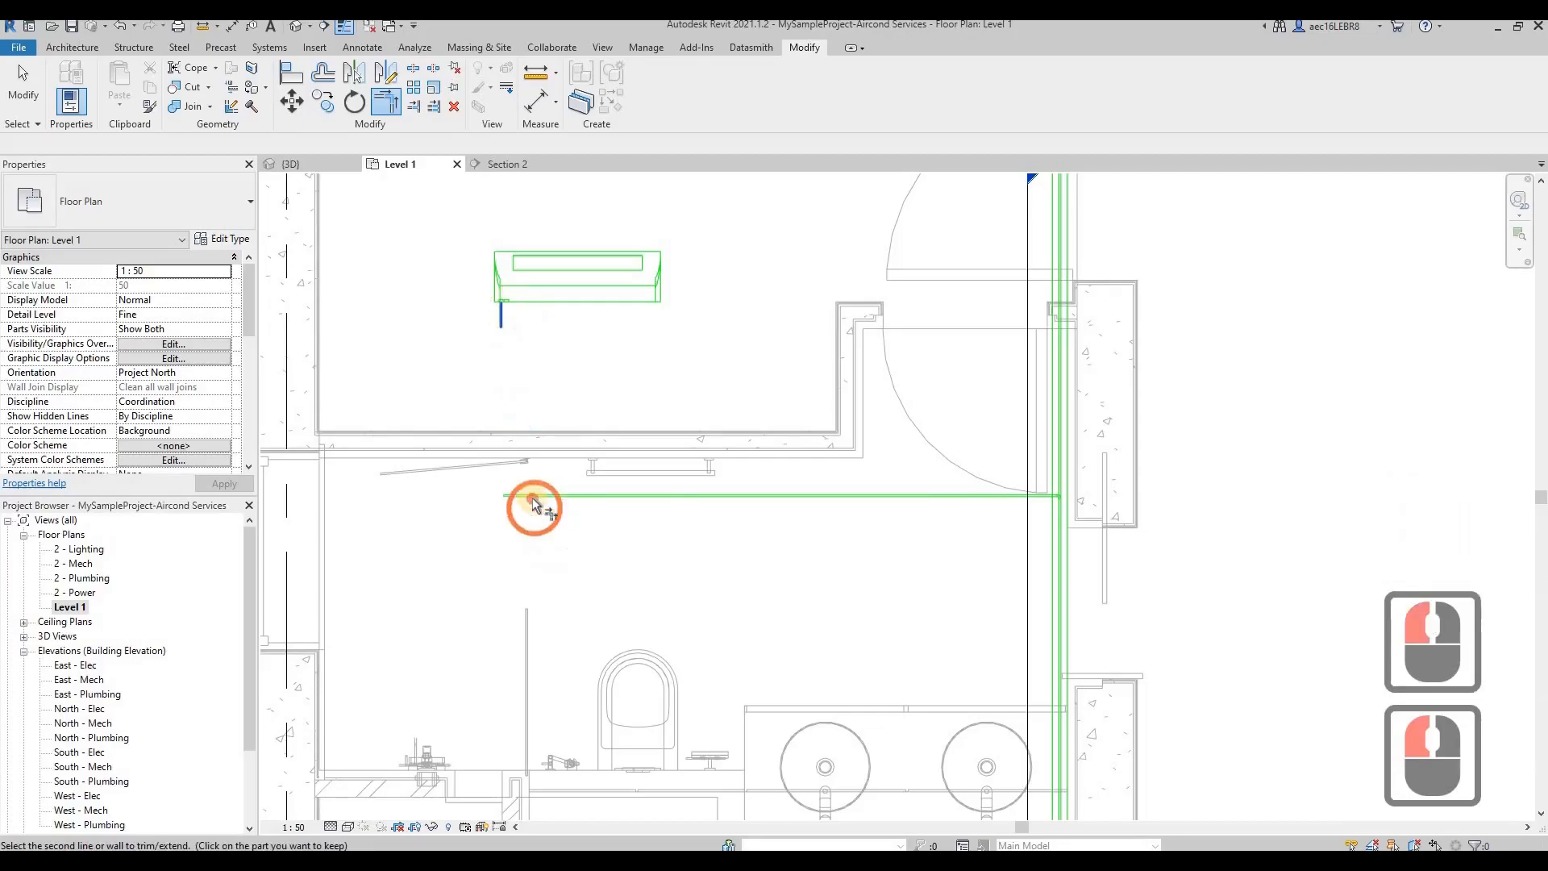
pyautogui.click(615, 539)
pyautogui.press('Escape')
pyautogui.press('Escape')
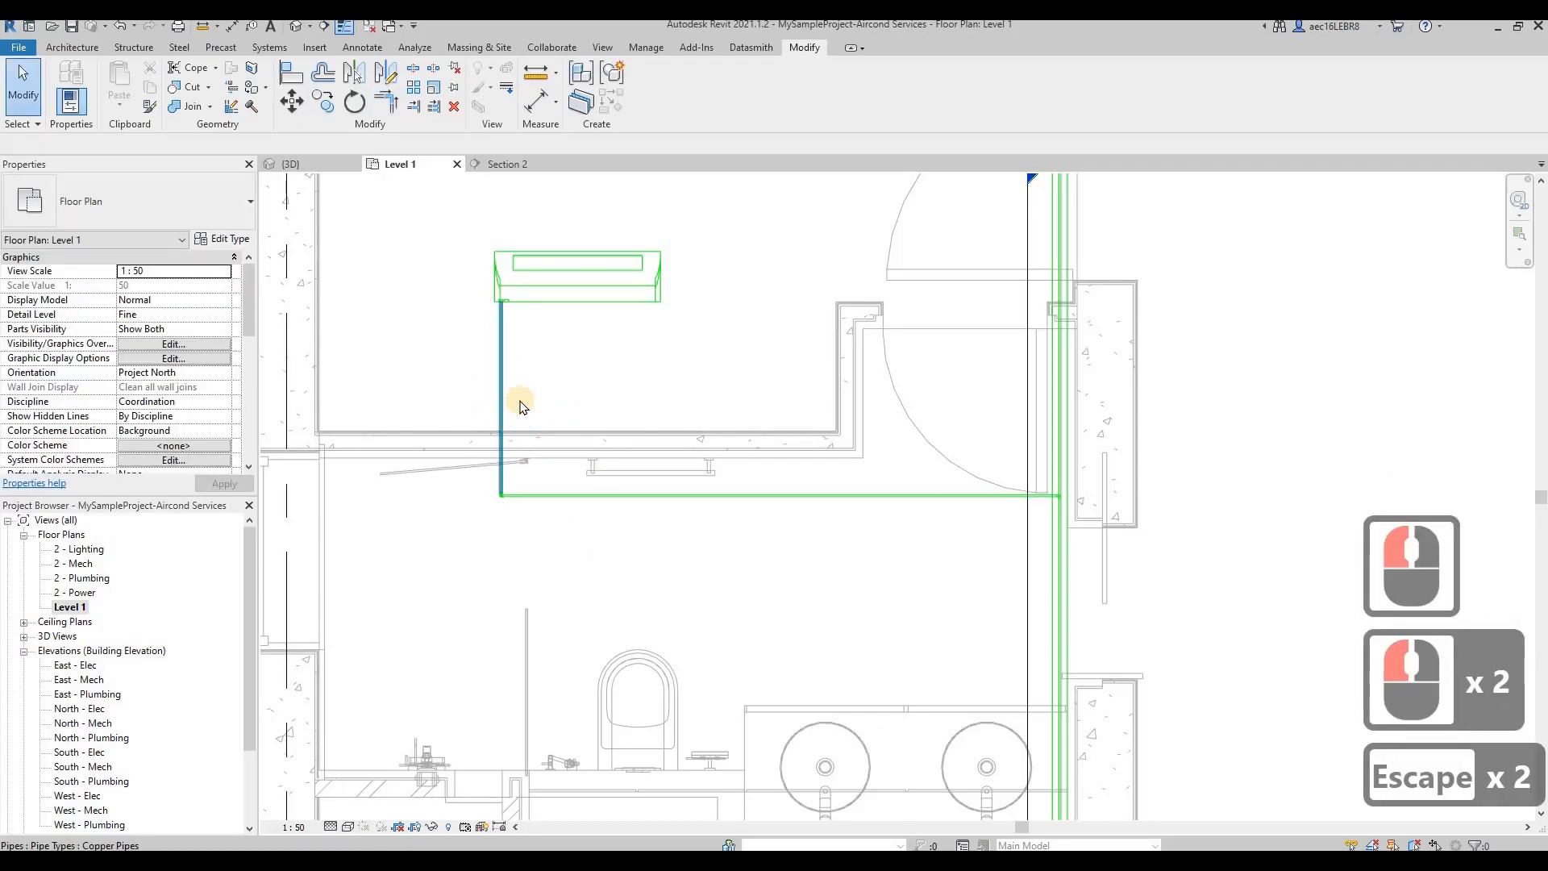
# Draw a short copper pipe upward on the plan from the open end of the new run beside the outdoor unit
pyautogui.scroll(-10, 560, 442)
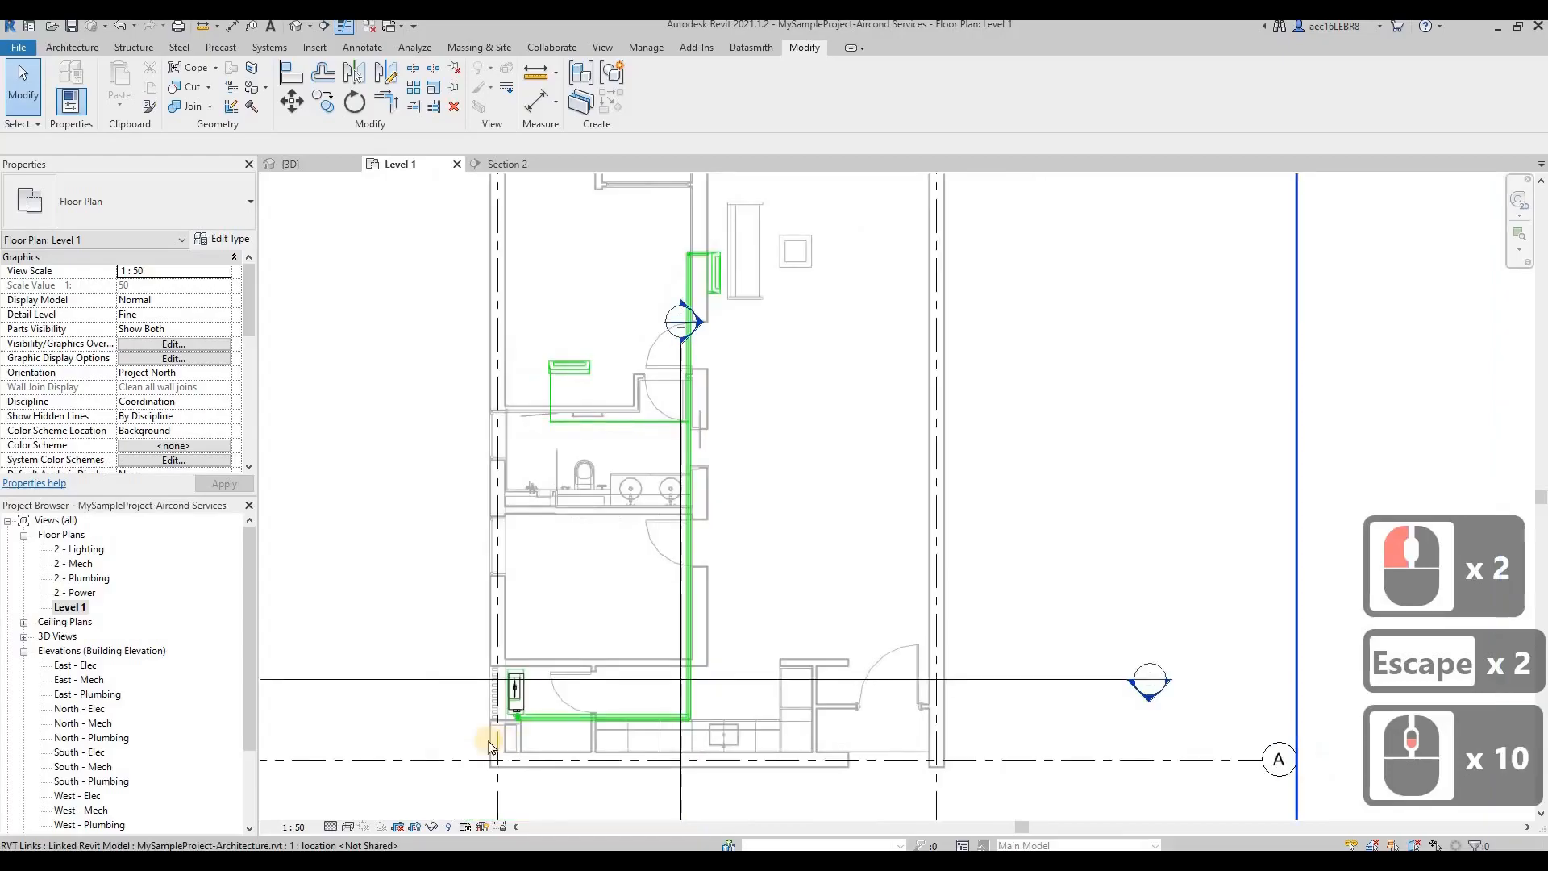
pyautogui.scroll(3, 587, 704)
pyautogui.scroll(11, 587, 704)
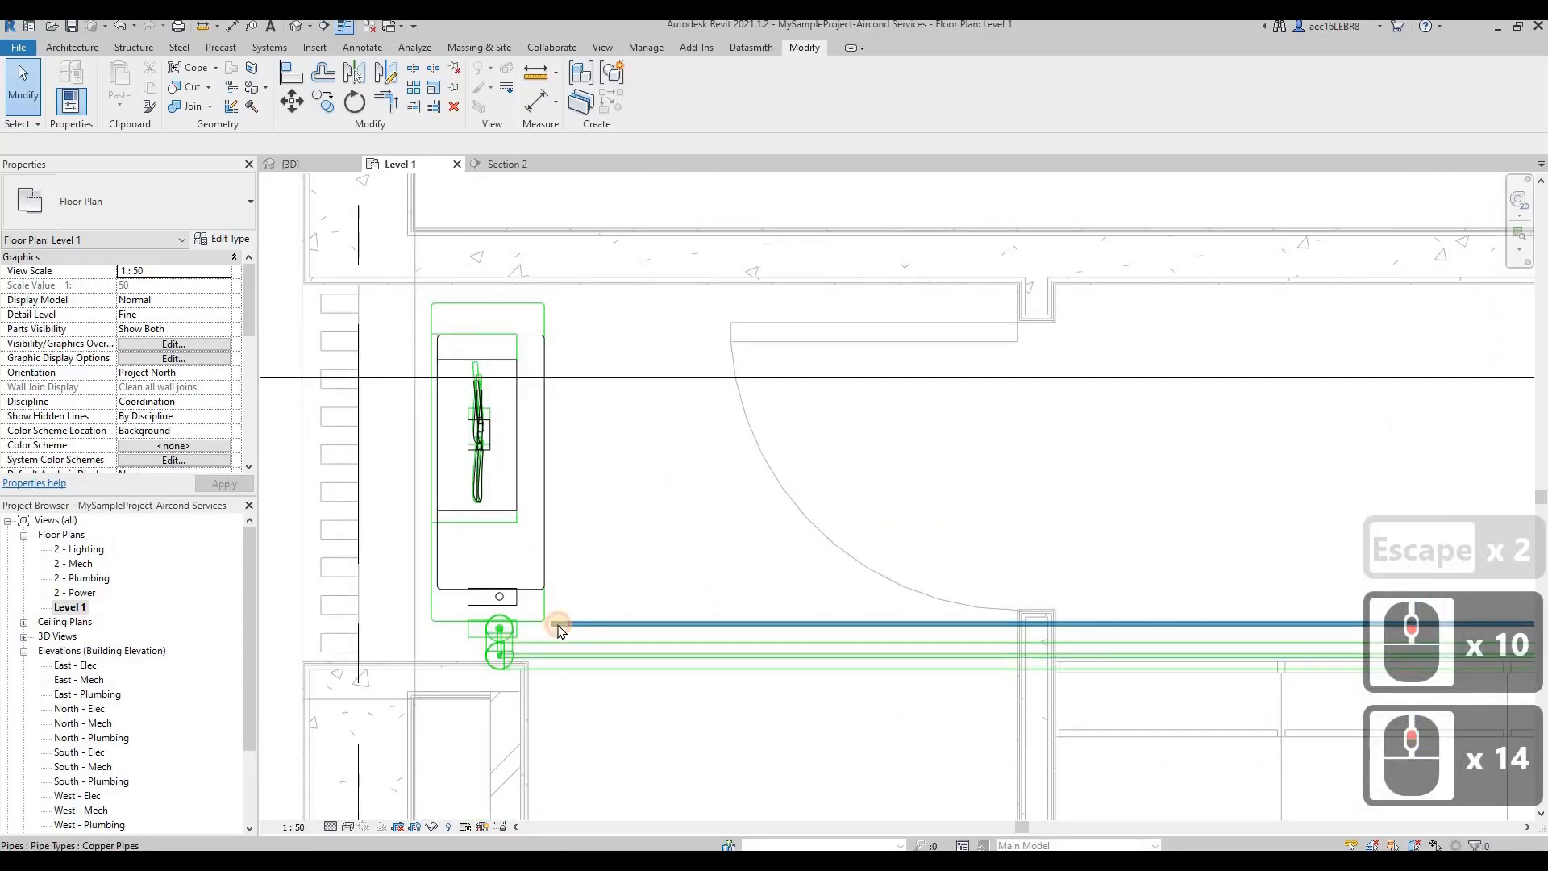
pyautogui.click(561, 627)
pyautogui.rightClick(558, 625)
pyautogui.click(605, 265)
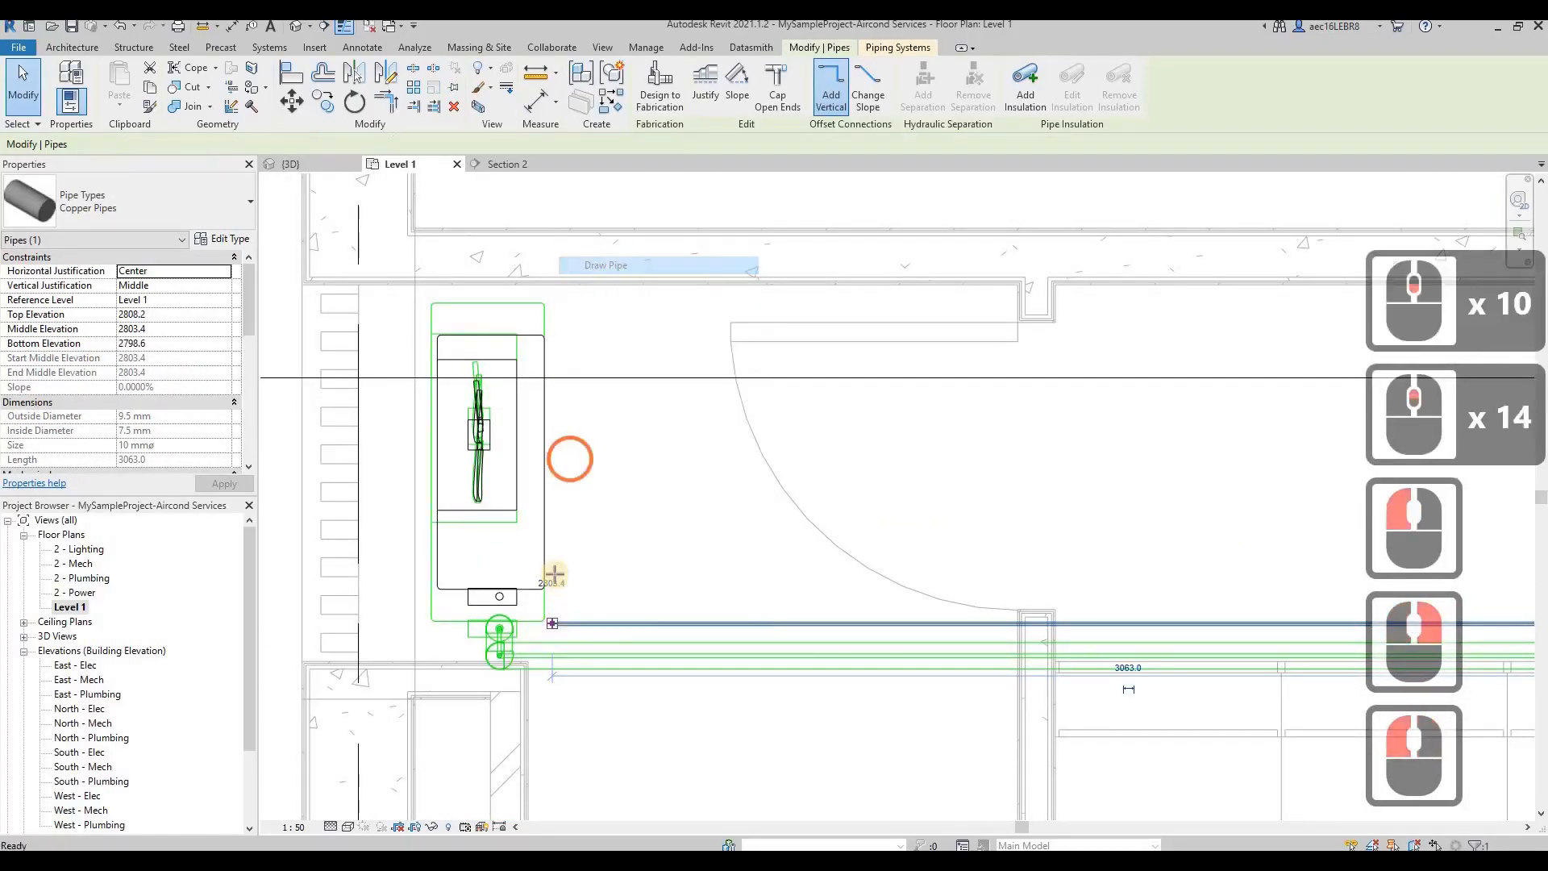
pyautogui.click(553, 573)
pyautogui.press('Escape')
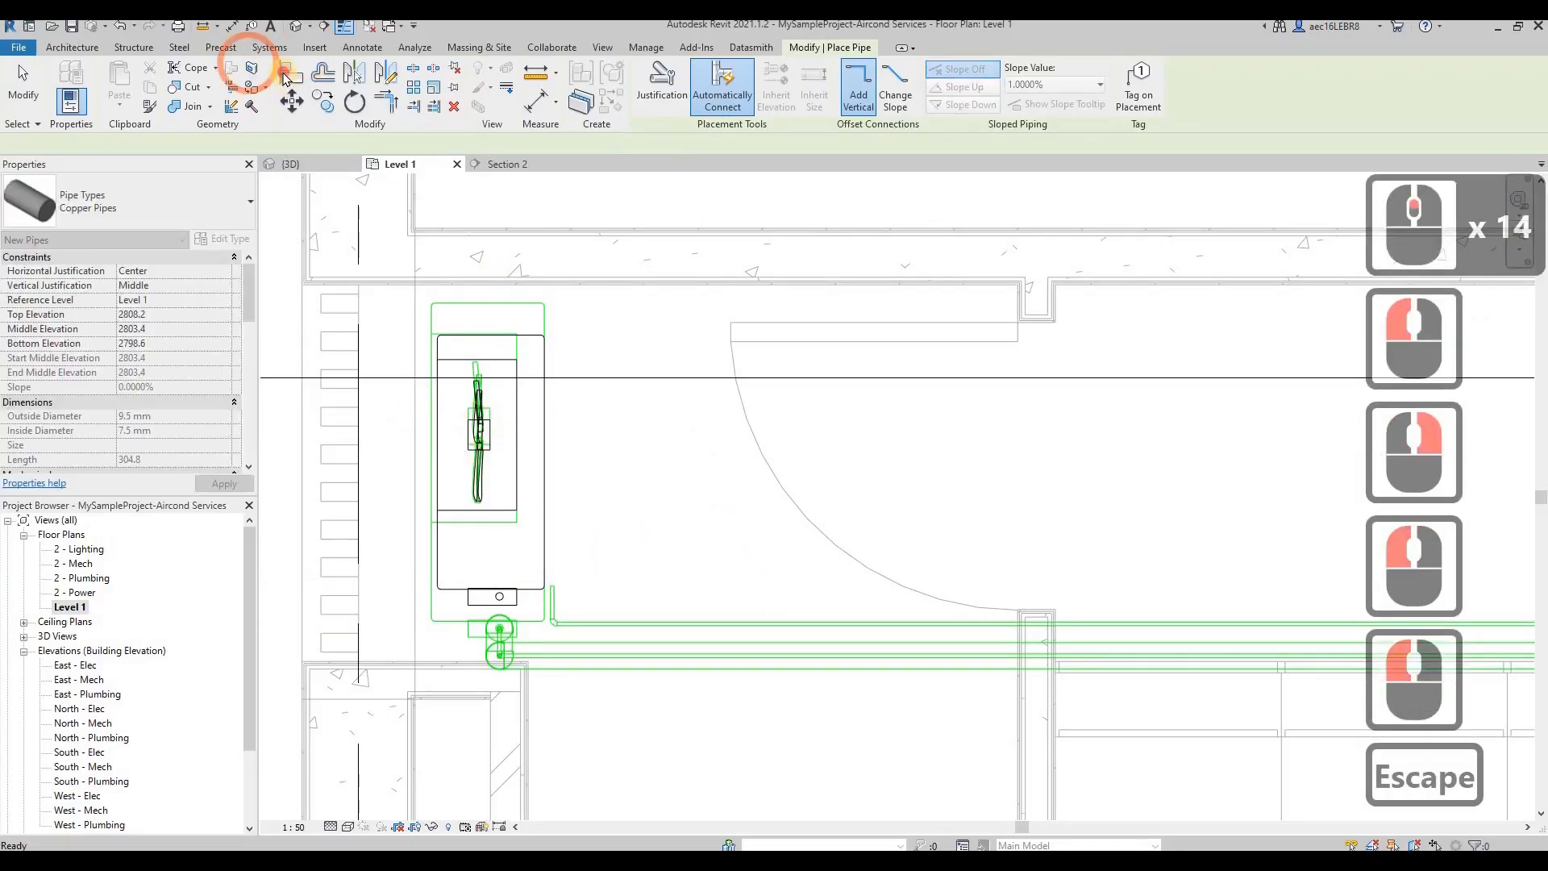
# Align the short pipe with the upper outdoor unit's connector and the horizontal run with the insulated pipe's centreline
pyautogui.click(291, 74)
pyautogui.click(500, 596)
pyautogui.click(554, 603)
pyautogui.click(632, 632)
pyautogui.click(621, 629)
pyautogui.click(615, 658)
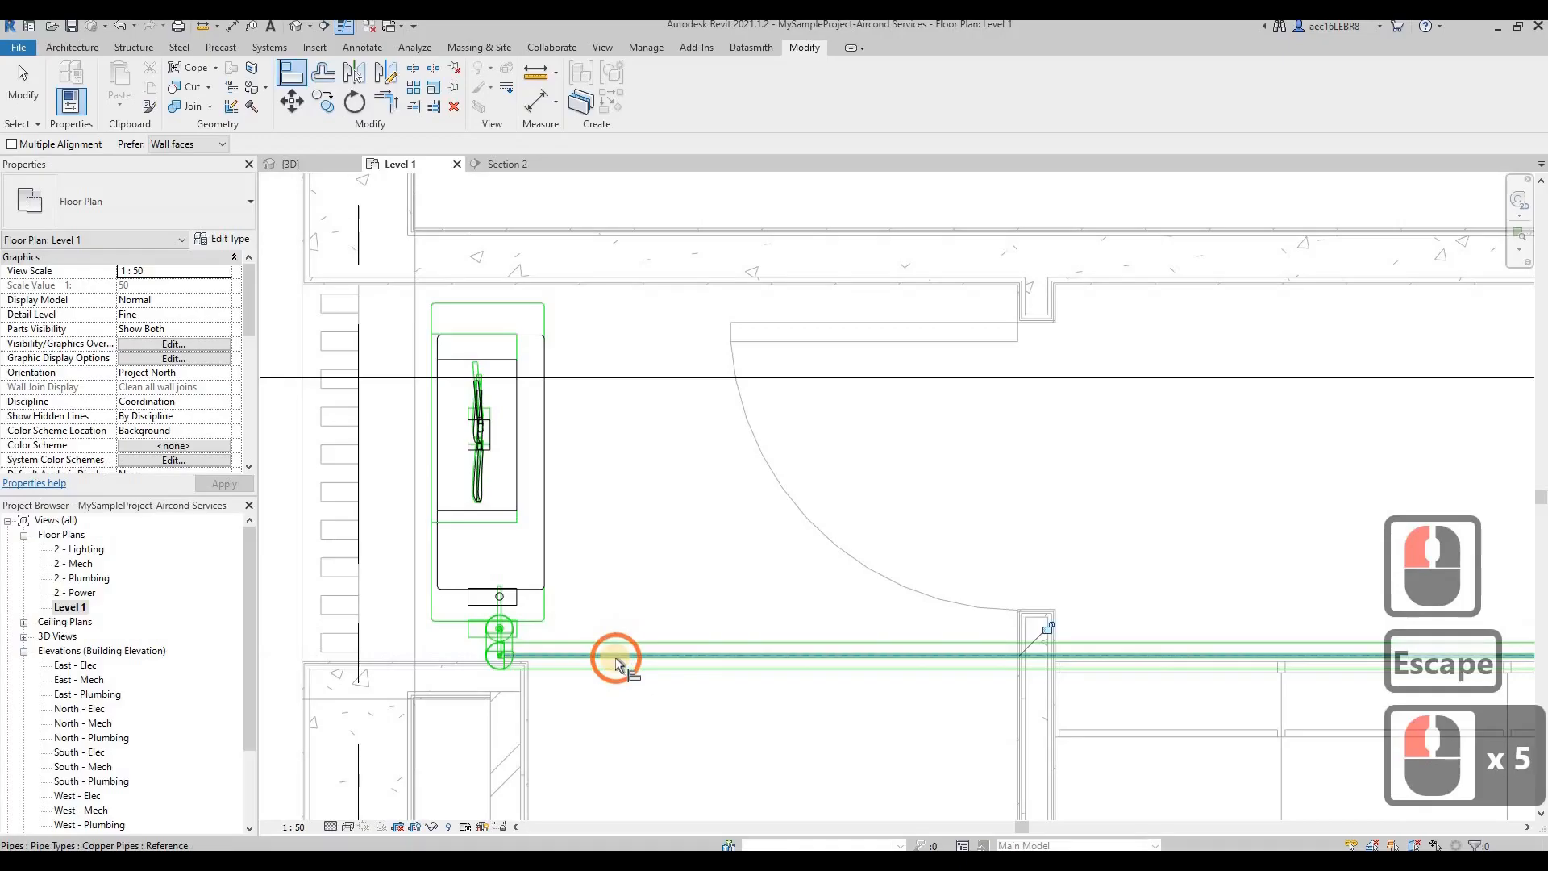
pyautogui.scroll(-8, 615, 659)
pyautogui.press('Escape')
pyautogui.press('Escape')
# Move the Section 2 line back beside the outdoor units and open its view at the vertical piping
pyautogui.click(562, 494)
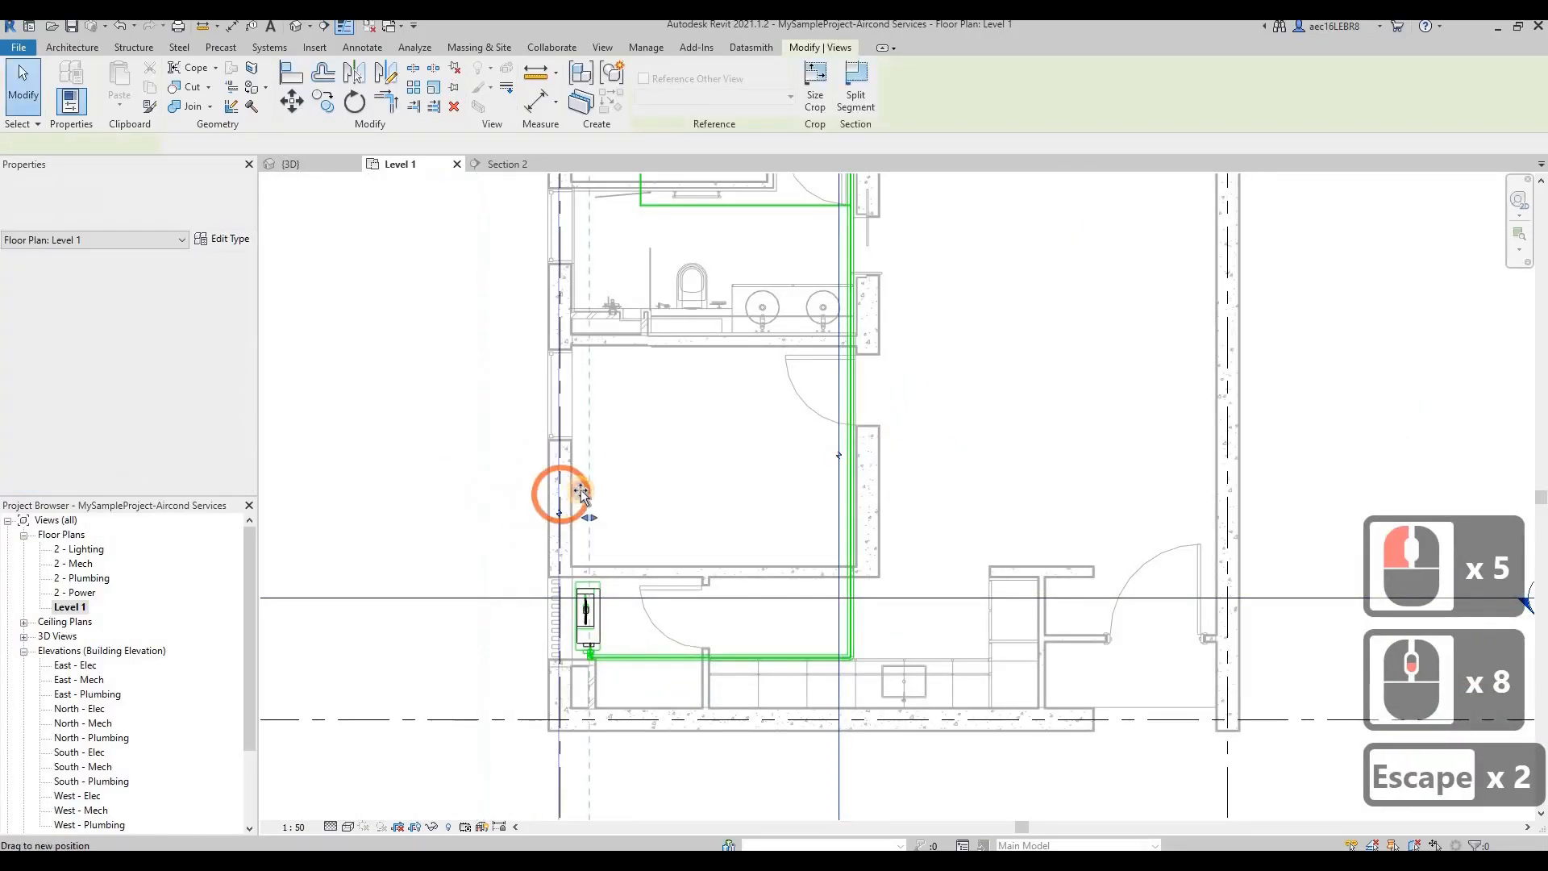
pyautogui.rightClick(573, 487)
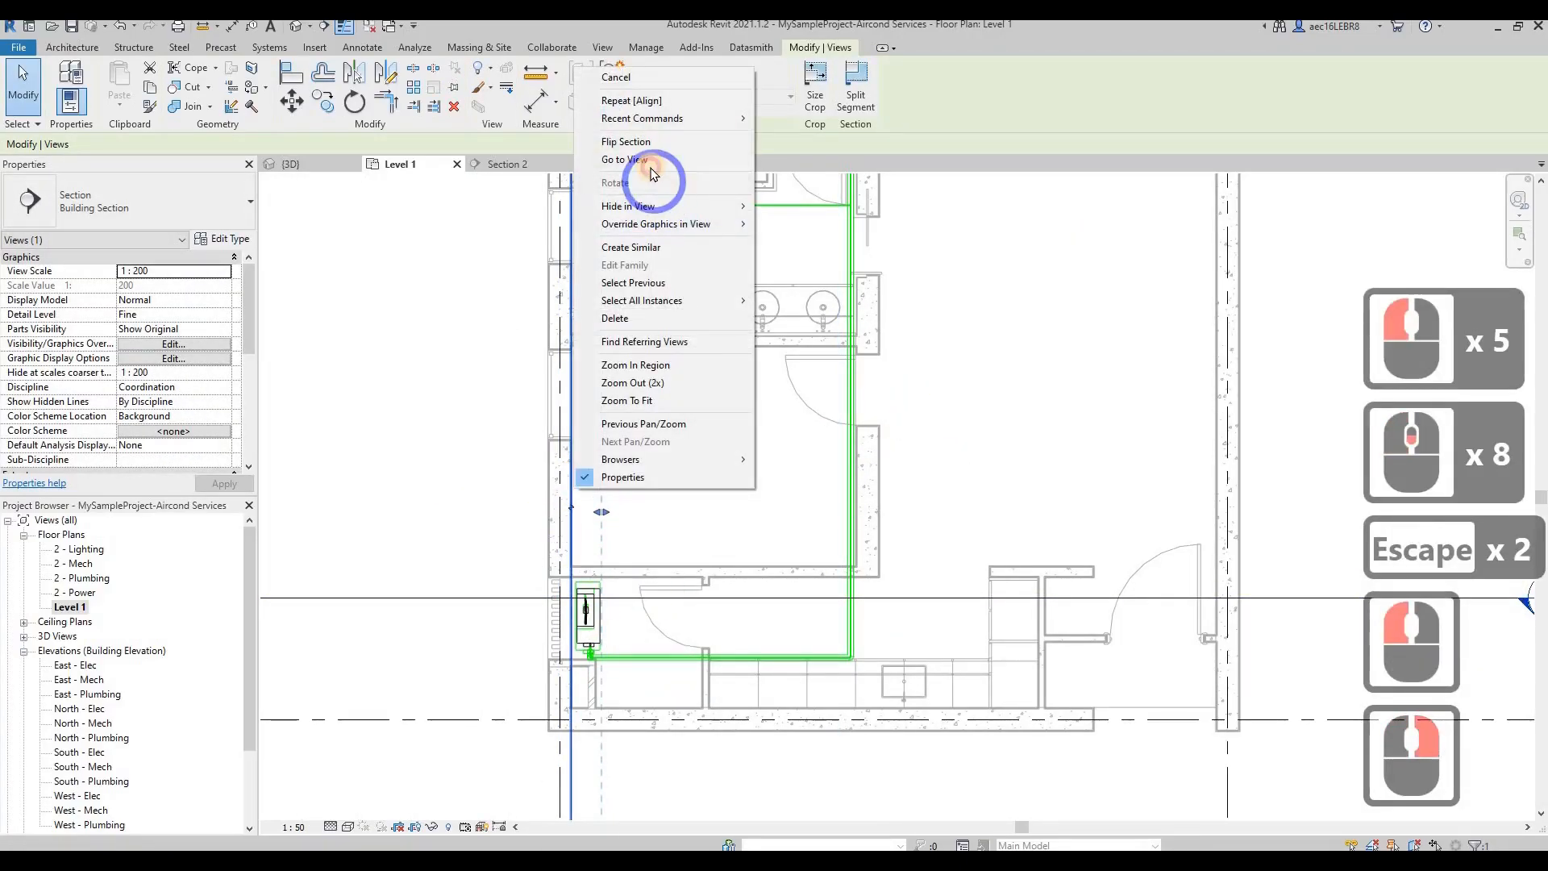
pyautogui.click(651, 172)
pyautogui.scroll(-10, 919, 435)
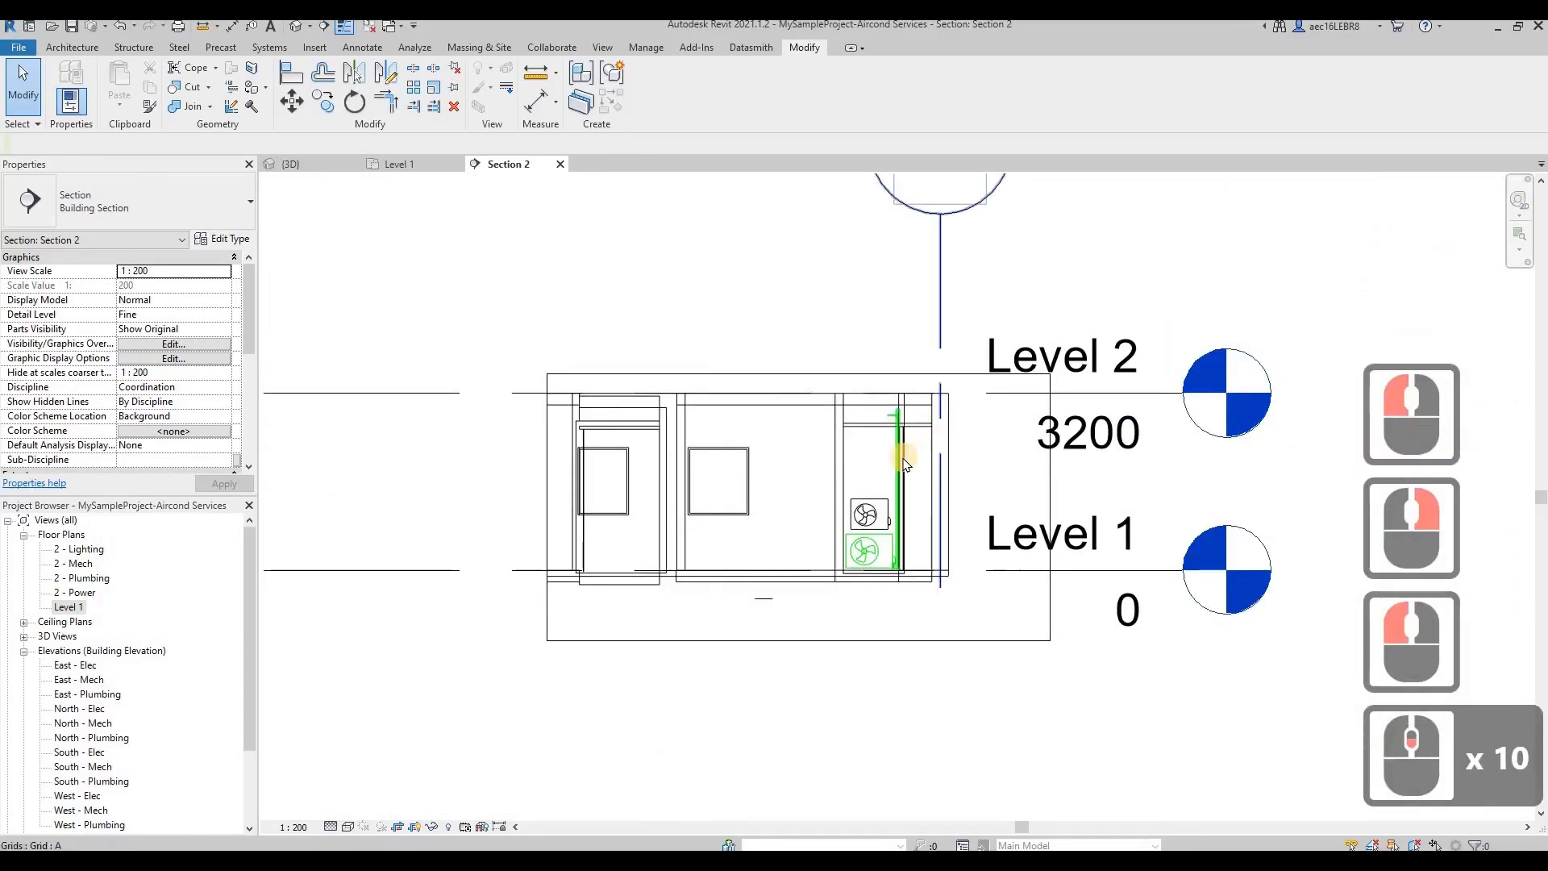
pyautogui.scroll(13, 843, 440)
# Examine the insulation and system type properties of the insulated vertical copper pipe in Section 2
pyautogui.click(839, 435)
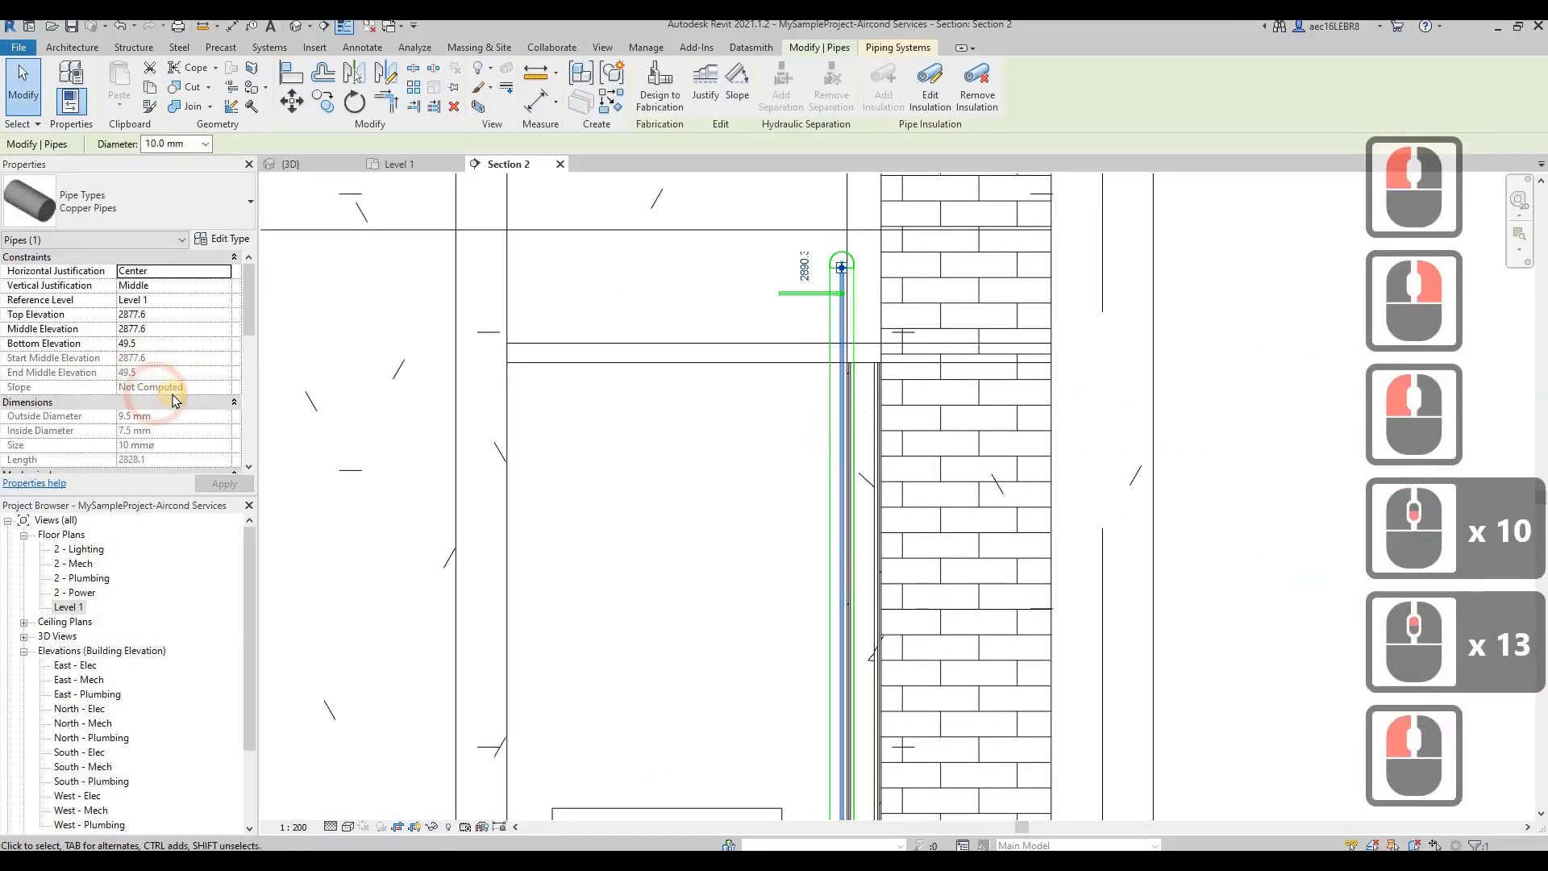
pyautogui.scroll(-12, 186, 403)
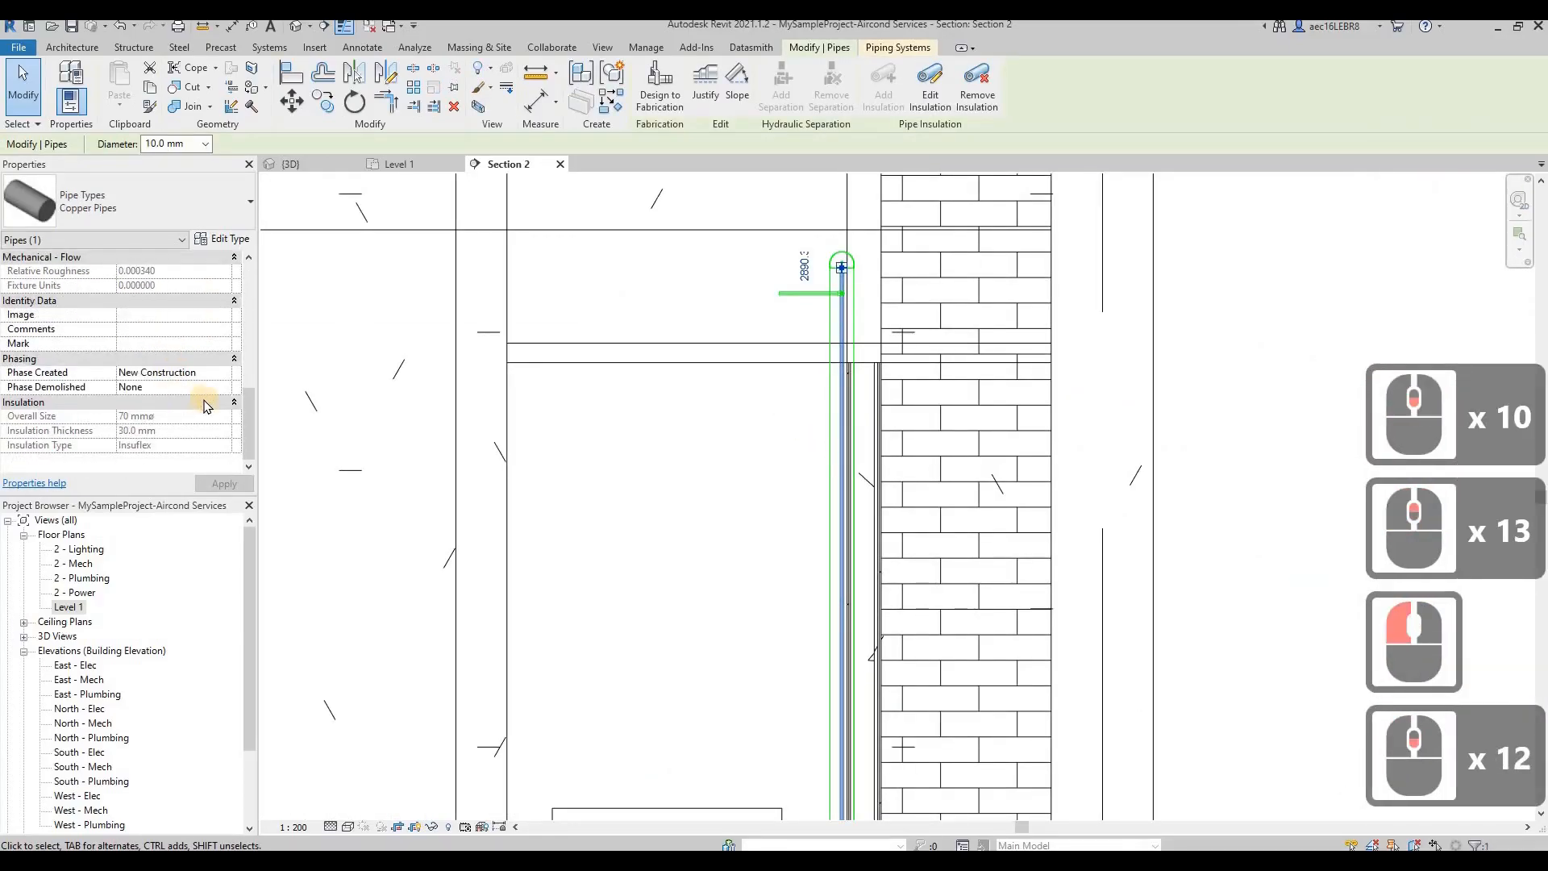
pyautogui.scroll(9, 205, 405)
pyautogui.scroll(-2, 205, 405)
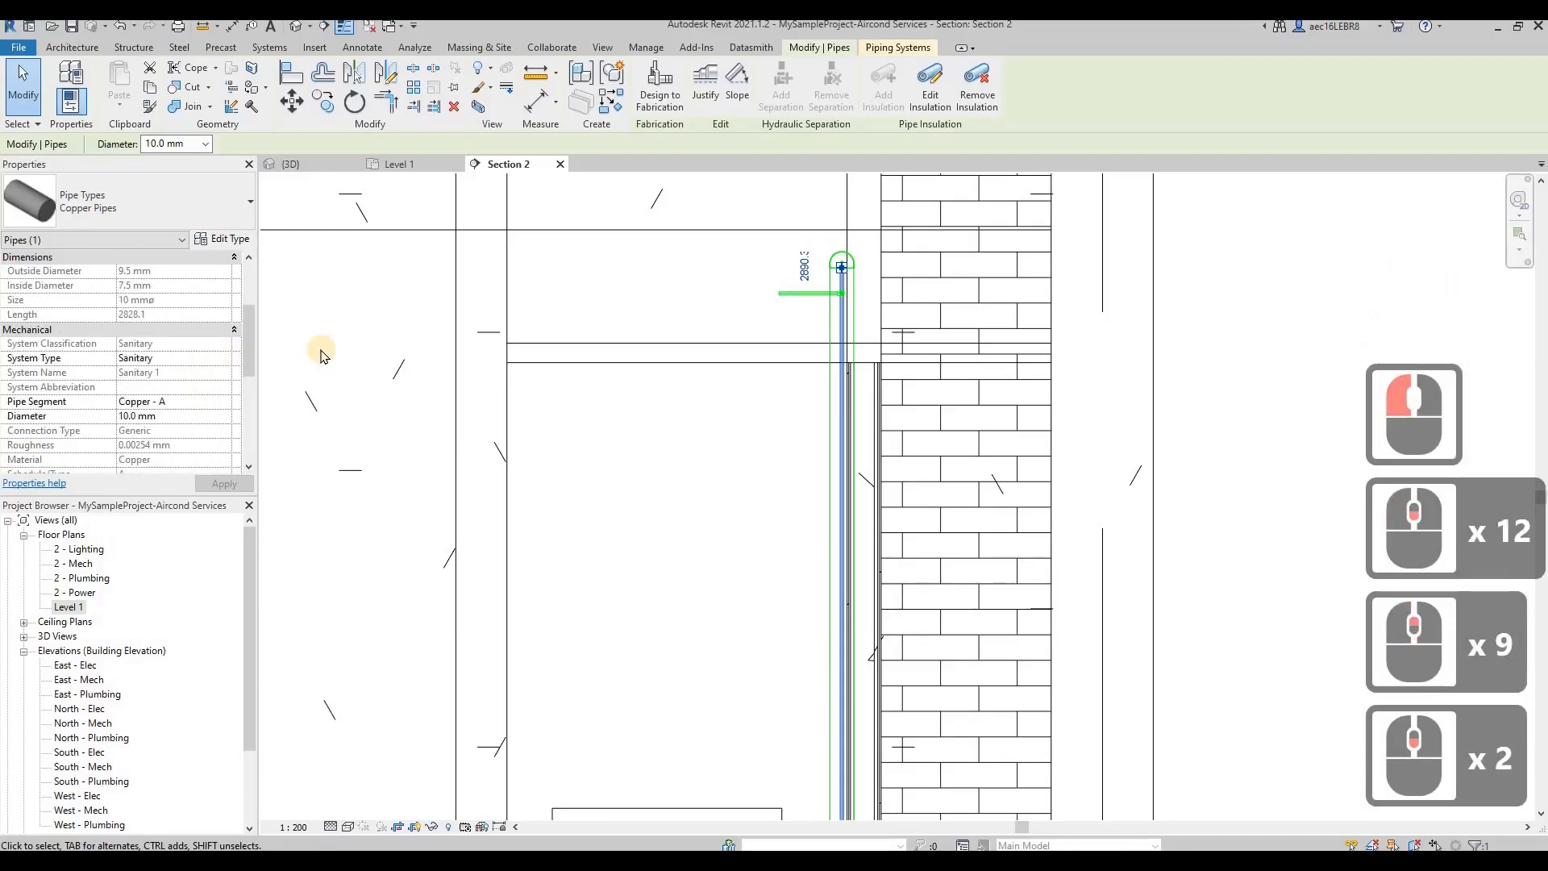
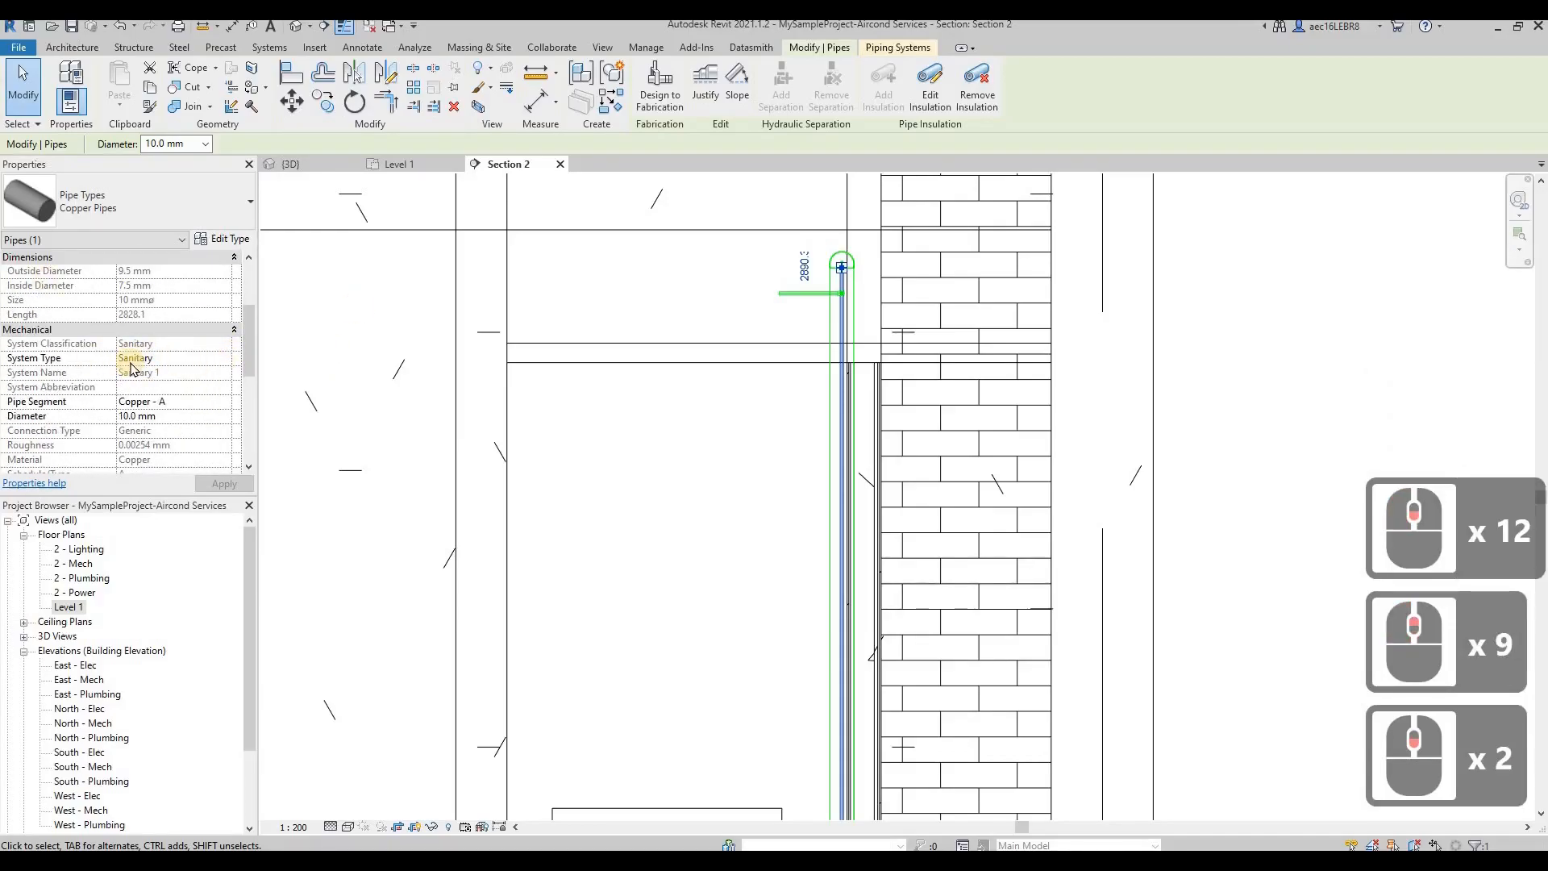
pyautogui.click(226, 359)
pyautogui.press('Escape')
pyautogui.press('Escape')
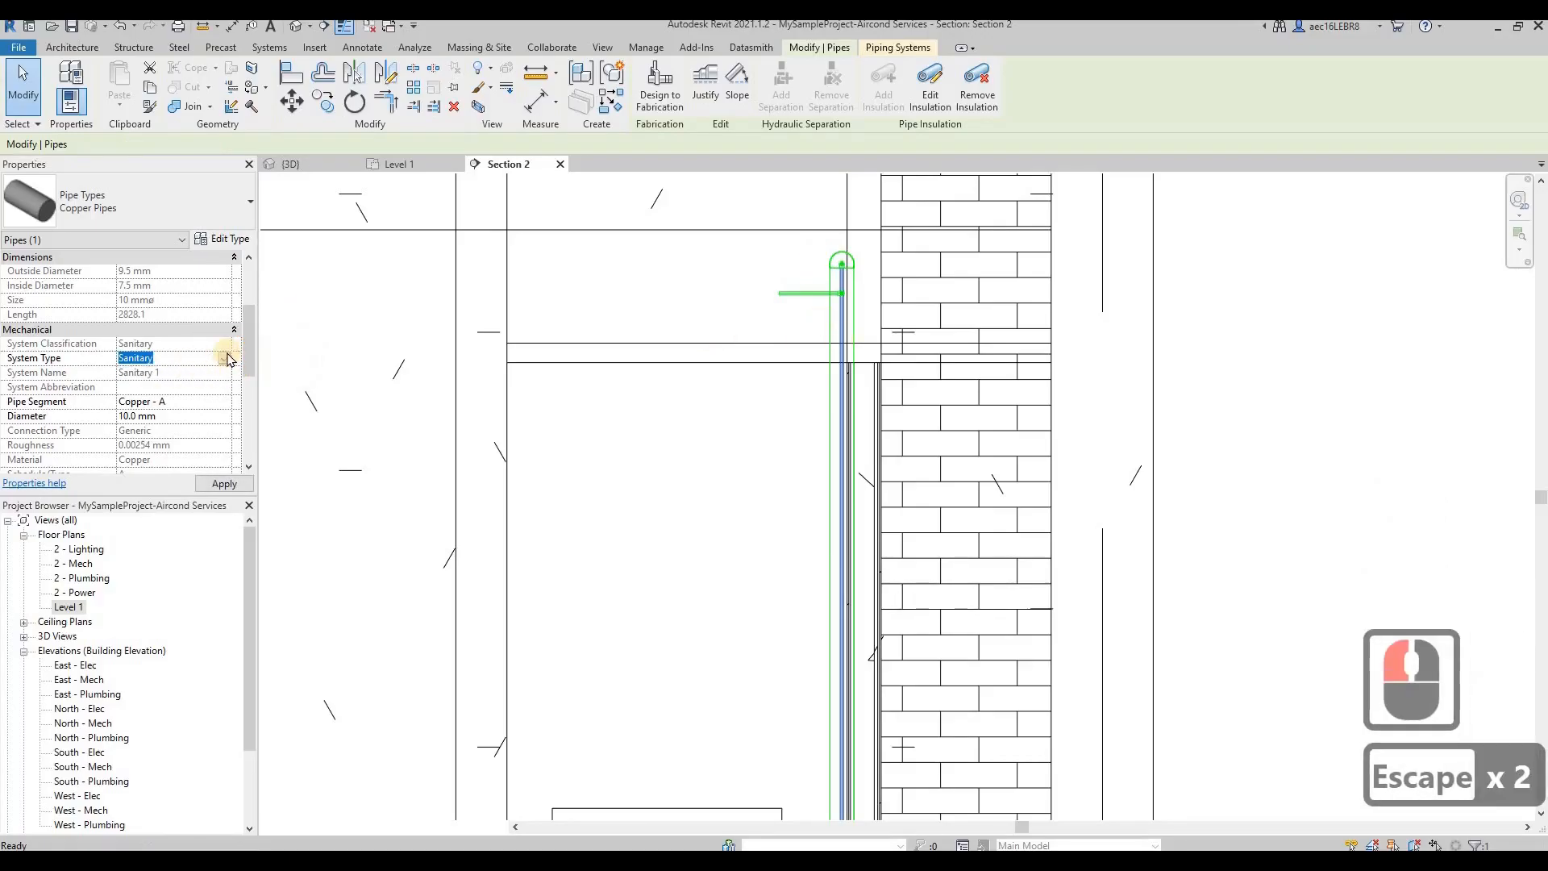
# Draw a copper pipe from the short top pipe's open end down beside the upper outdoor unit, with a short horizontal leg at about 763 mm elevation
pyautogui.click(794, 305)
pyautogui.rightClick(777, 295)
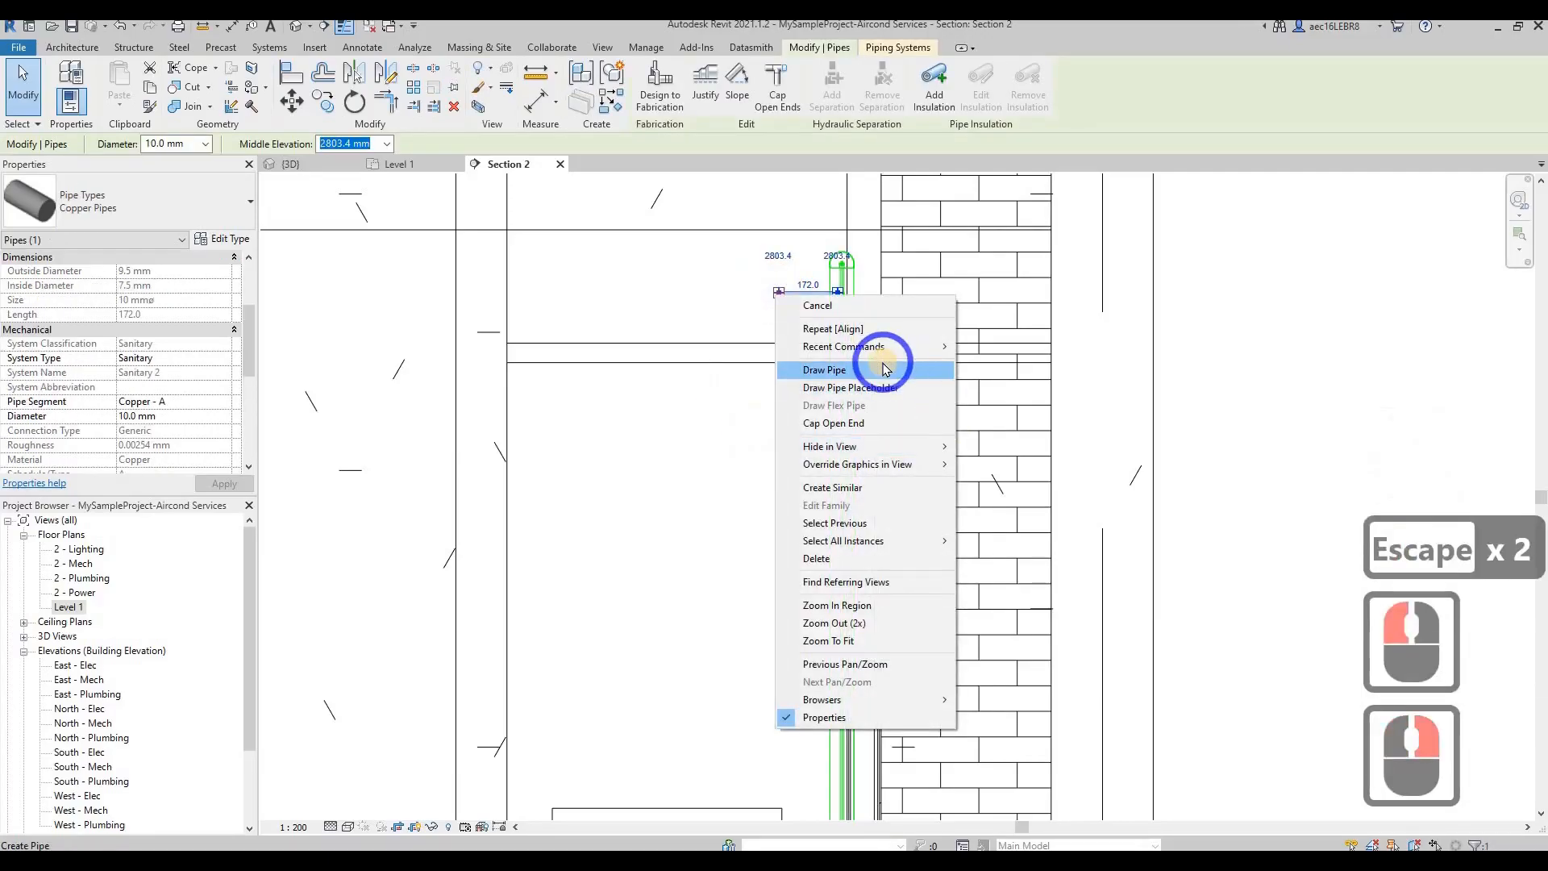
pyautogui.click(818, 369)
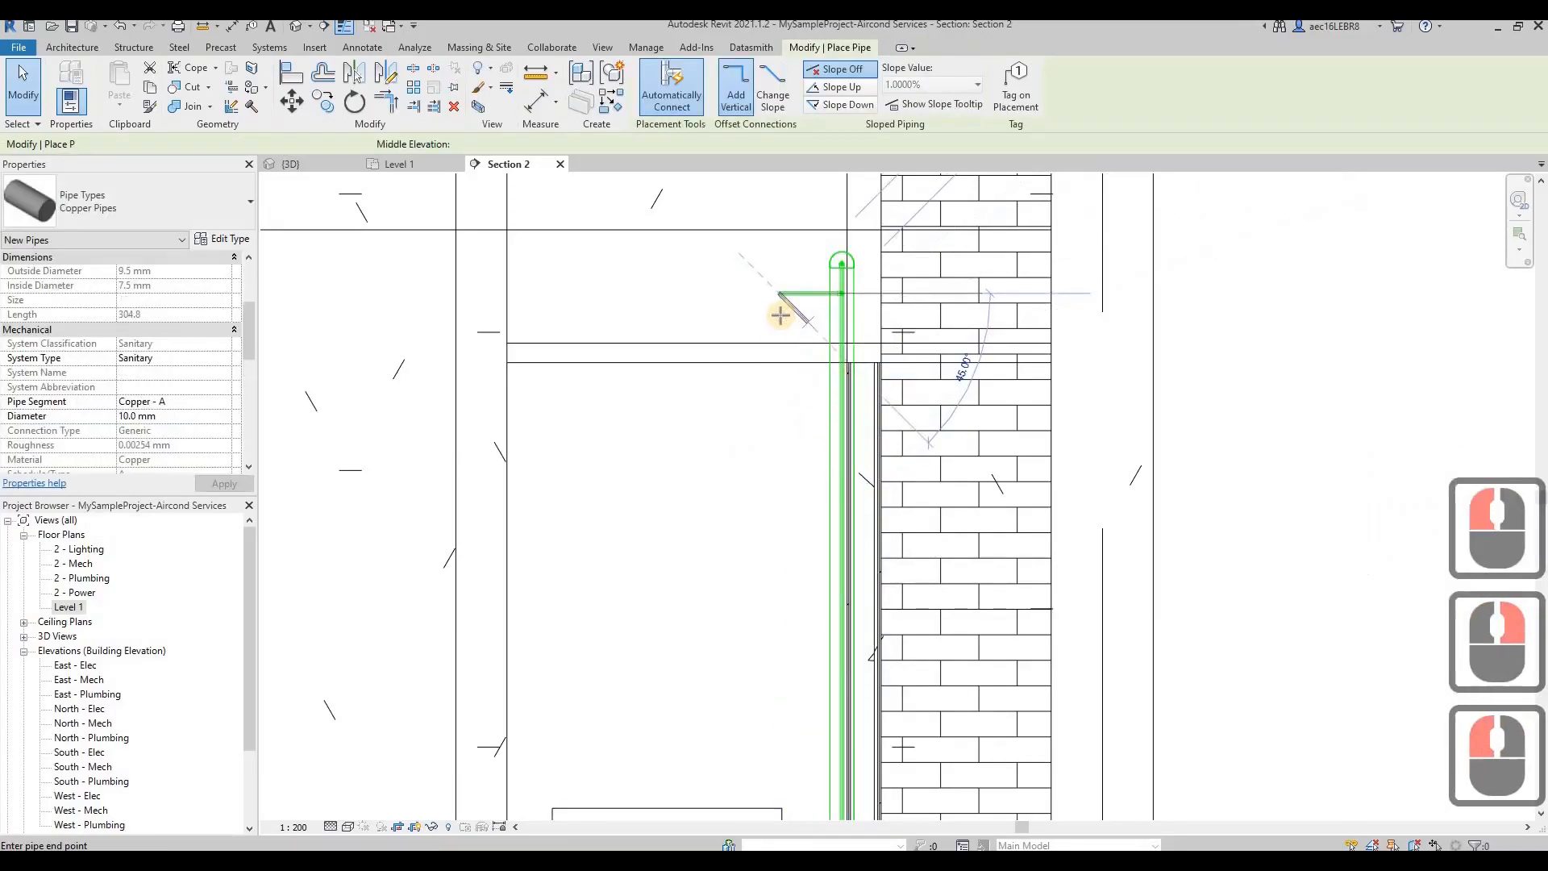
pyautogui.scroll(-9, 786, 311)
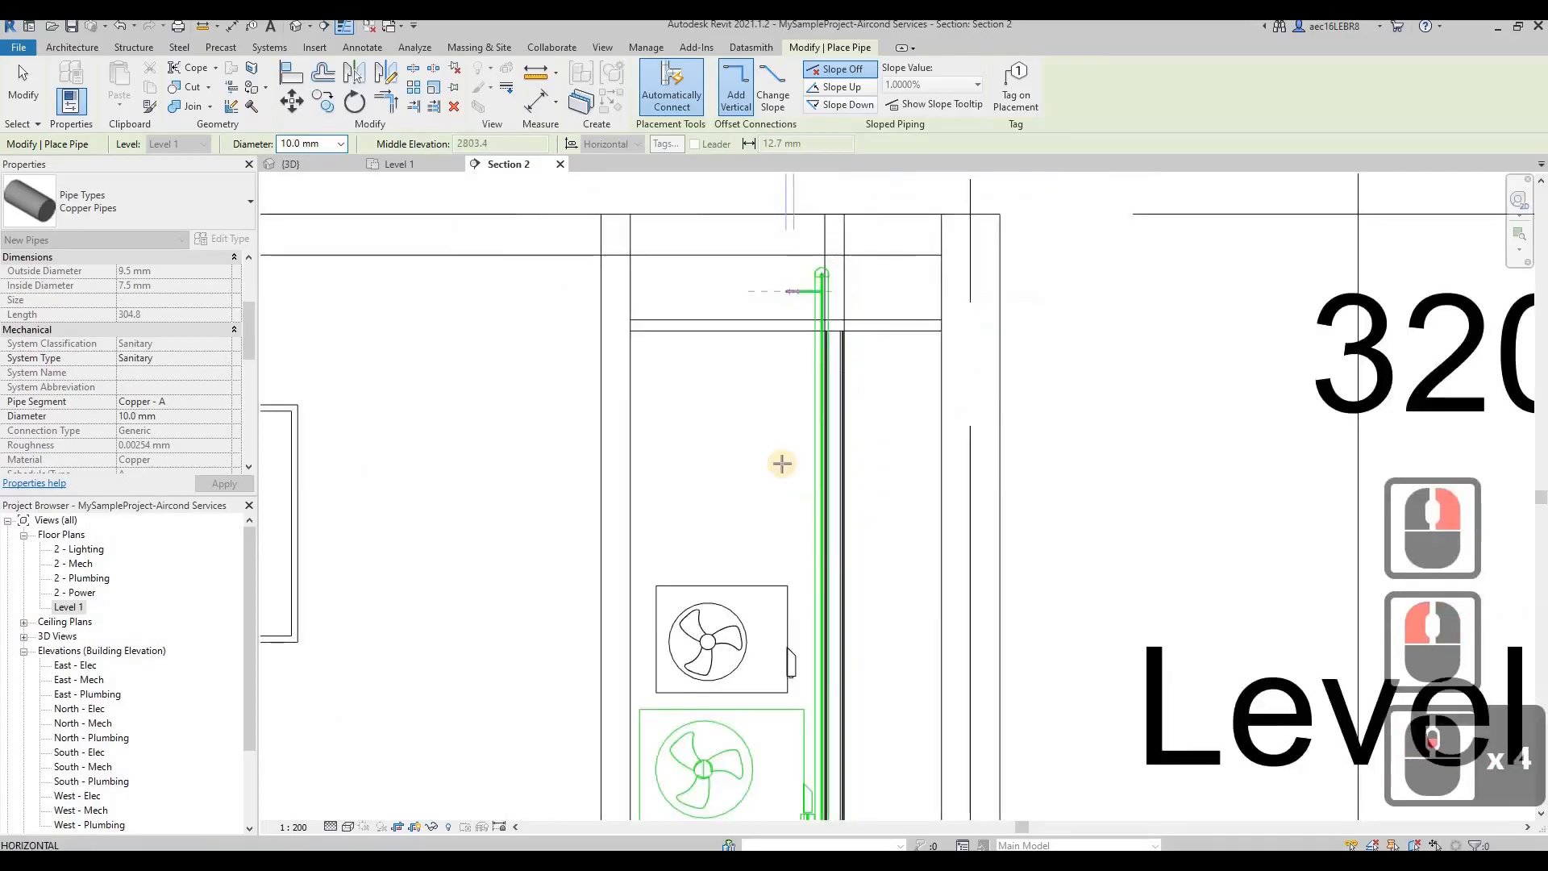
pyautogui.scroll(11, 780, 450)
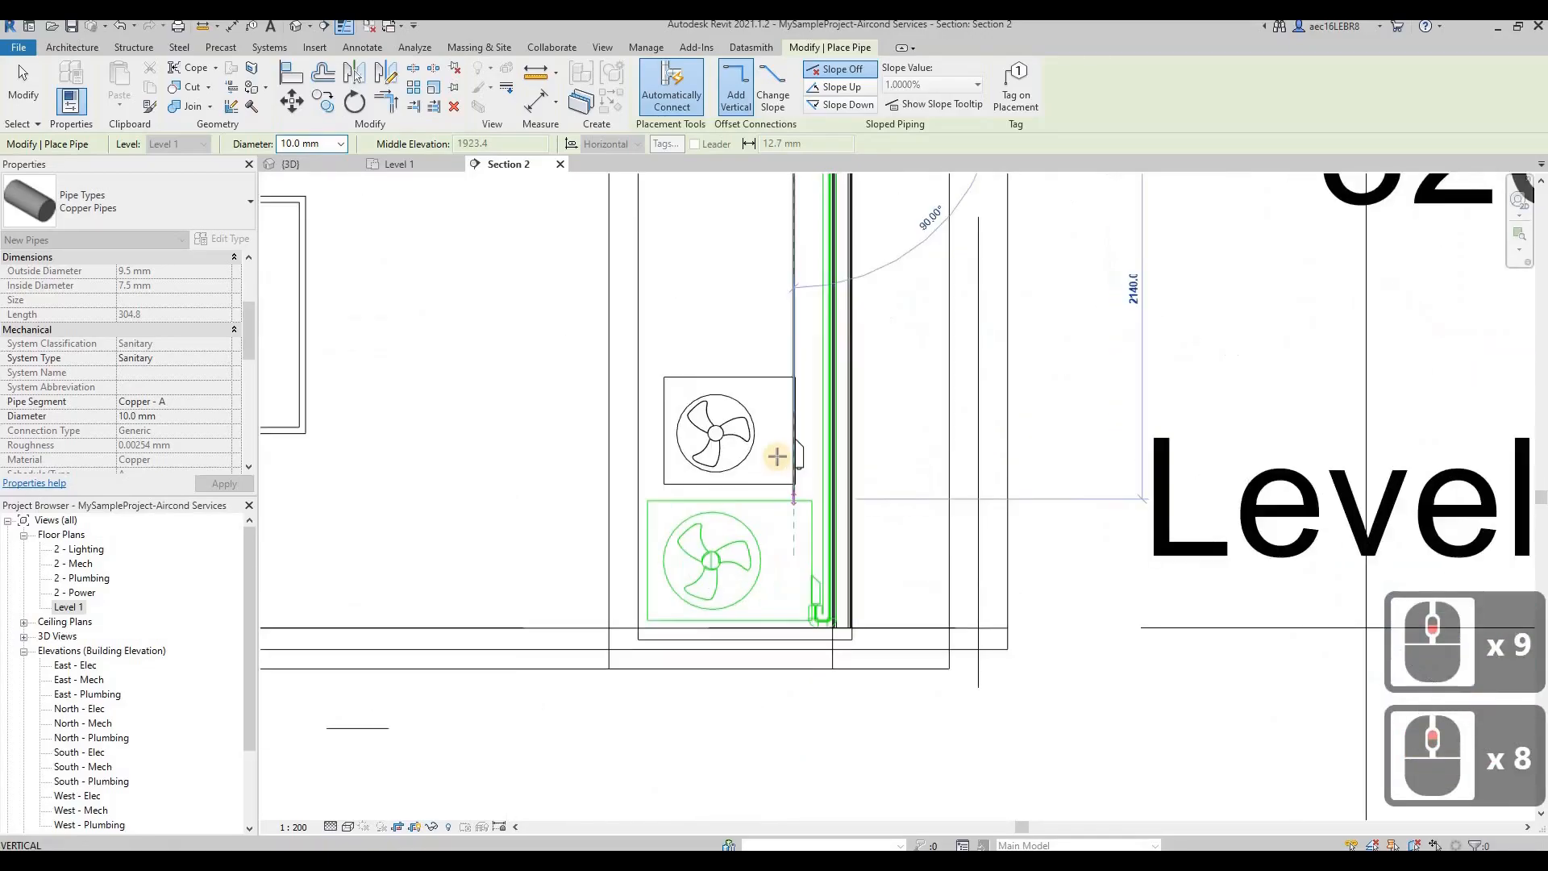
pyautogui.click(721, 433)
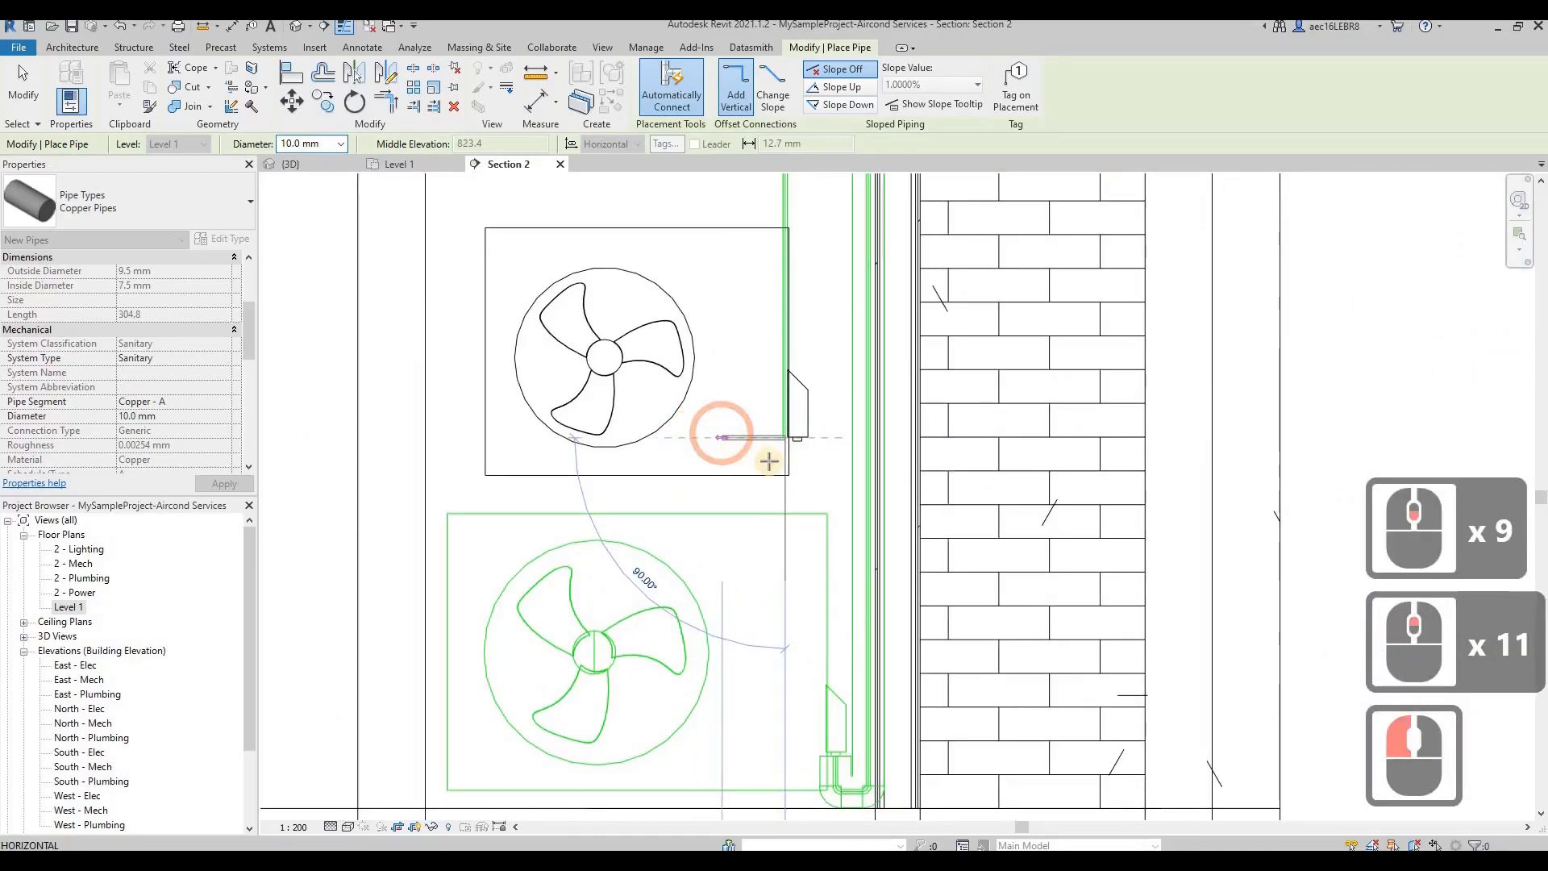
pyautogui.click(723, 465)
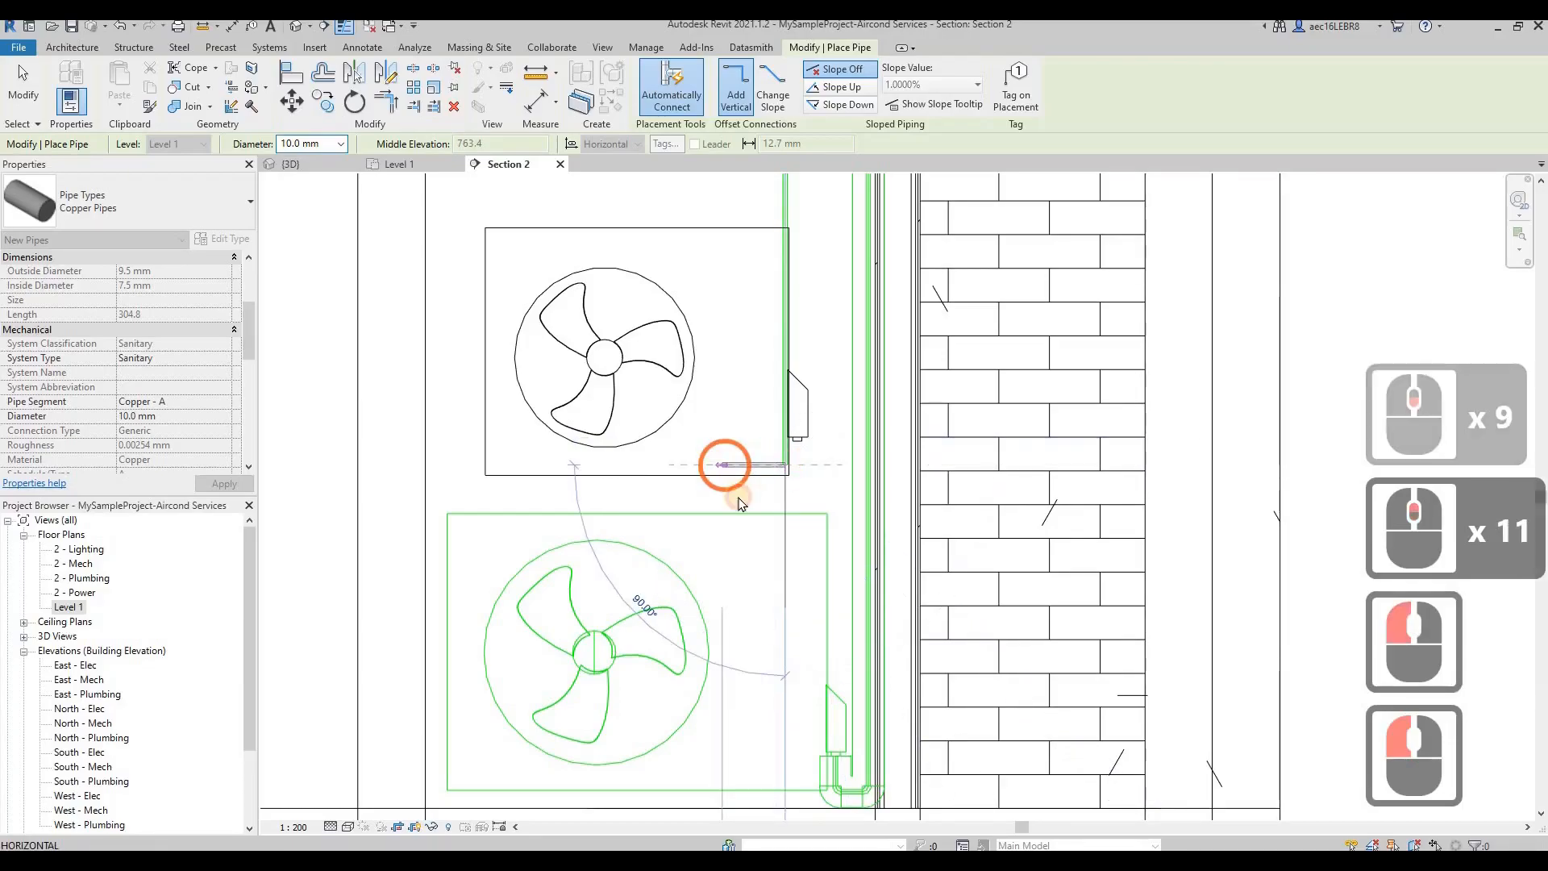
pyautogui.click(726, 461)
pyautogui.press('Escape')
pyautogui.press('Escape')
# Move the new vertical pipe towards the insulated pipe and shorten its lower horizontal leg to end beneath the upper outdoor unit's connector
pyautogui.moveTo(784, 359); pyautogui.dragTo(839, 366)
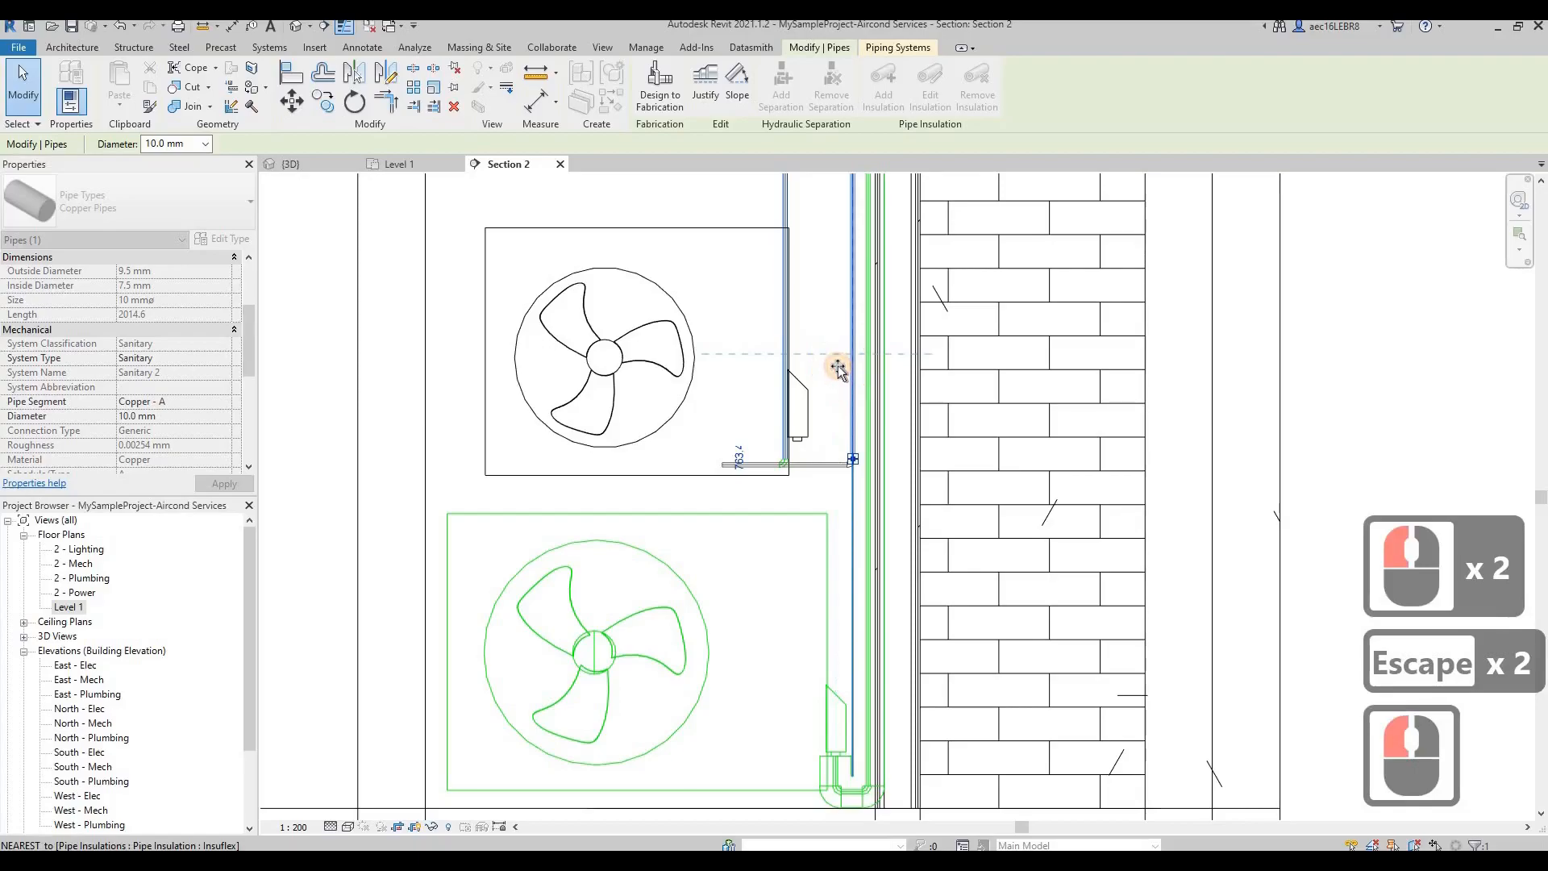
pyautogui.click(723, 467)
pyautogui.moveTo(721, 465); pyautogui.dragTo(791, 465)
# Draw a short copper pipe from the lower leg's open end up to the upper outdoor unit's connector
pyautogui.rightClick(790, 458)
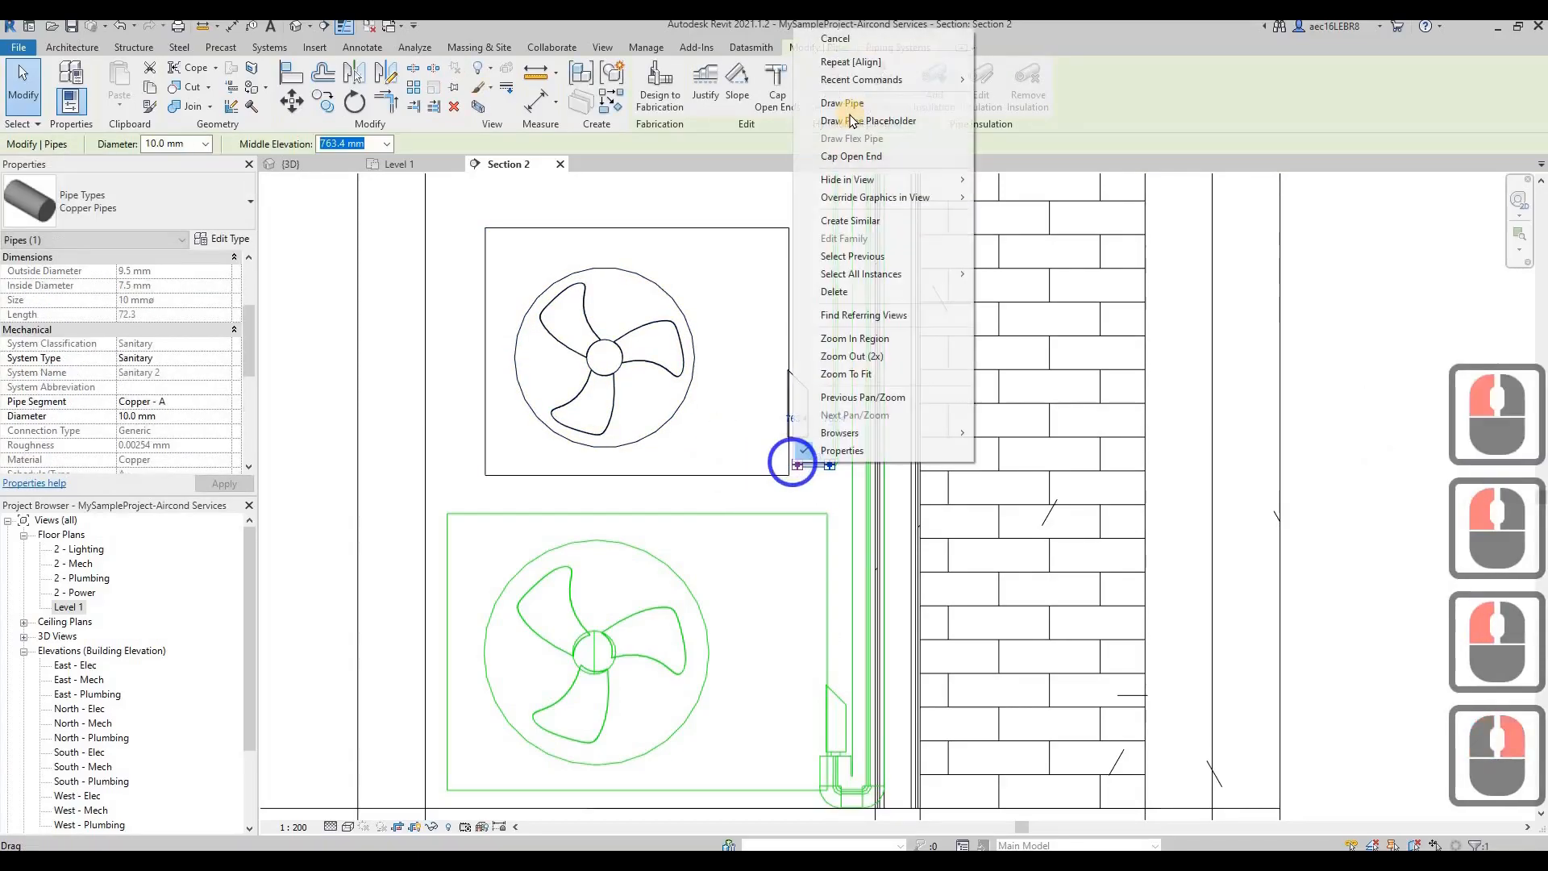
pyautogui.click(806, 107)
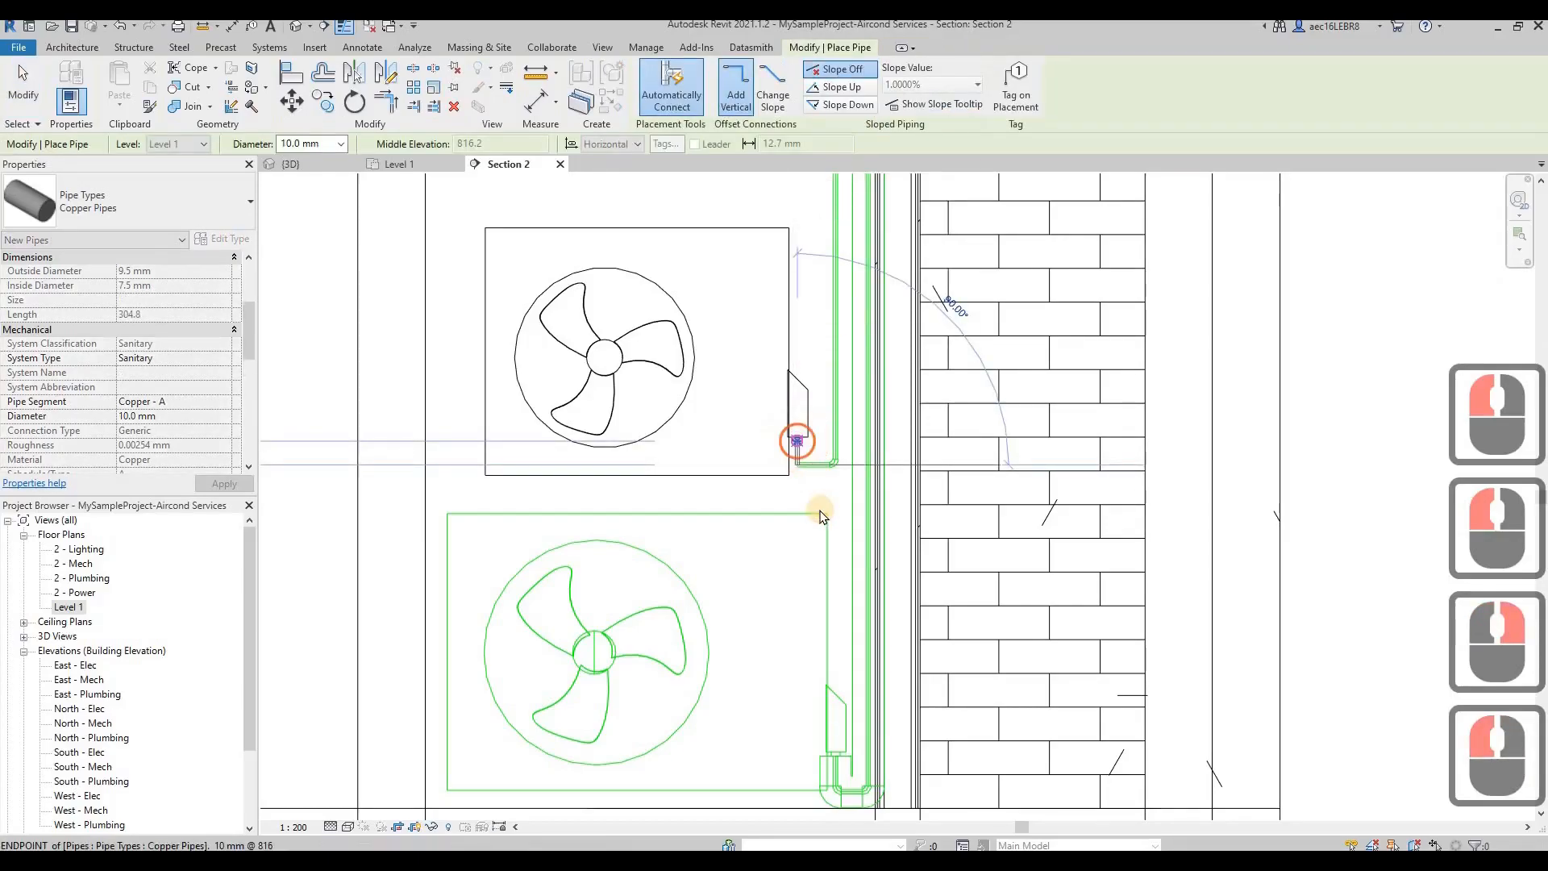
pyautogui.click(819, 509)
pyautogui.press('Escape')
pyautogui.press('Escape')
# Check the upper joint on Level 1, then delete the elbow joining the short top pipe to the horizontal run in Section 2
pyautogui.scroll(-6, 787, 428)
pyautogui.scroll(-4, 795, 380)
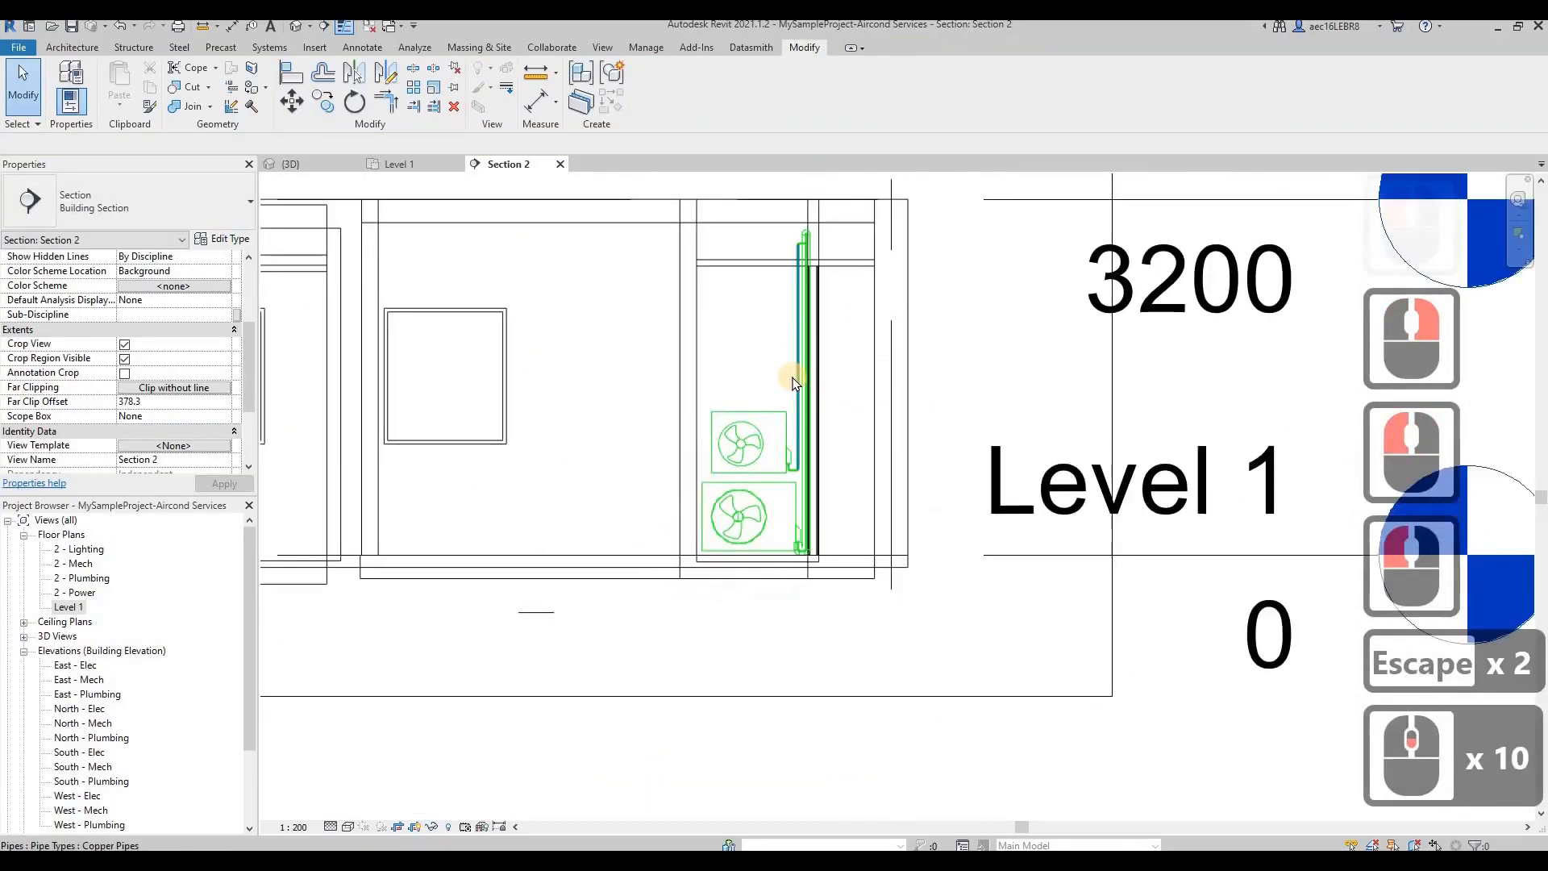
pyautogui.moveTo(794, 379); pyautogui.dragTo(799, 370, button='middle')
pyautogui.scroll(17, 819, 346)
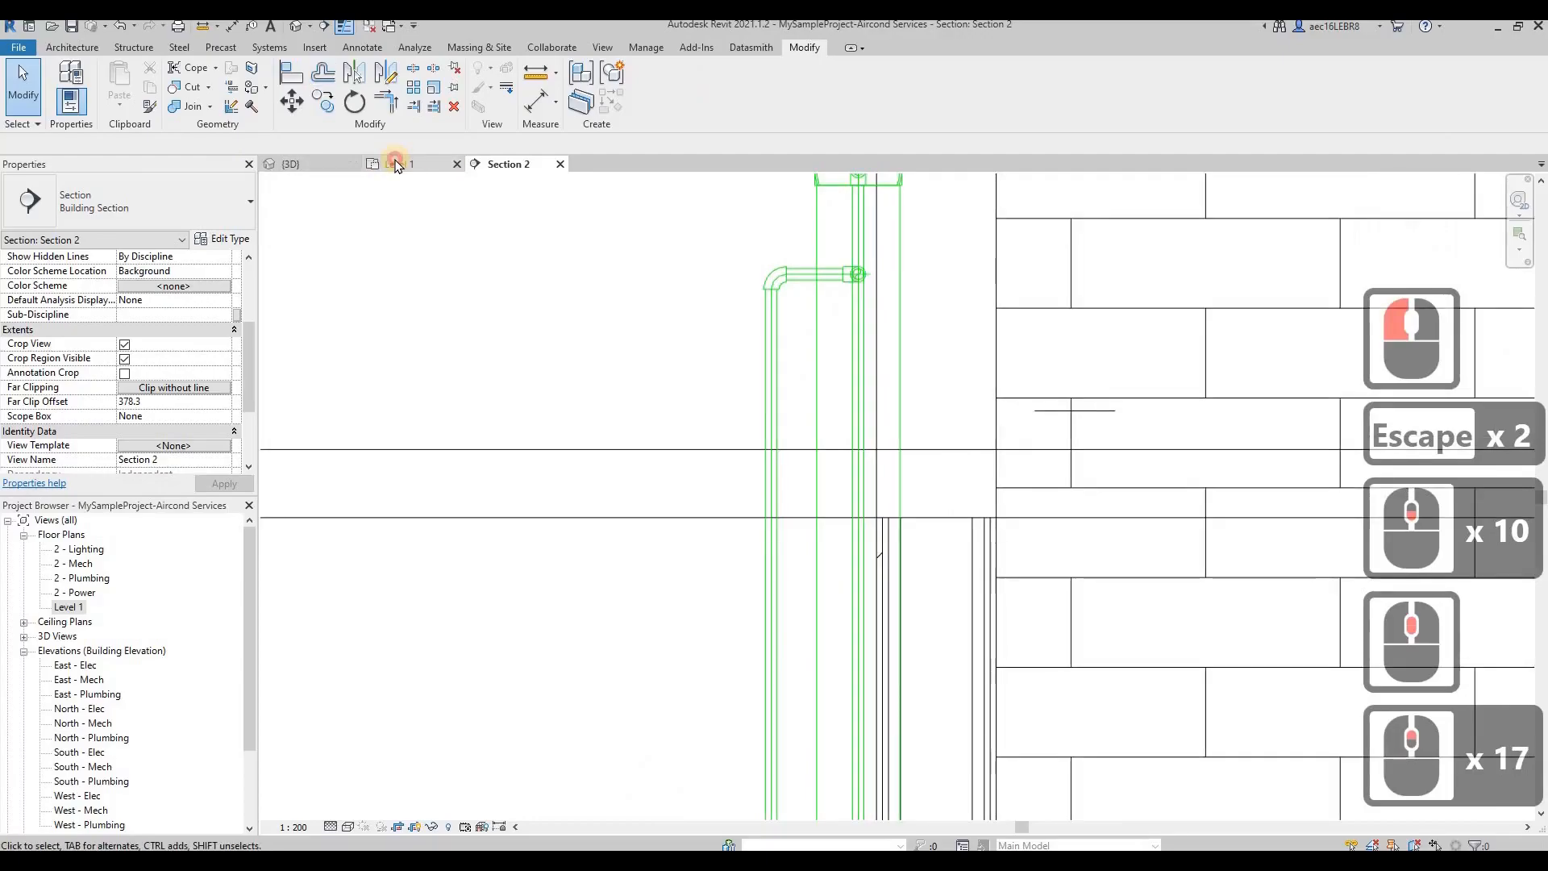
pyautogui.click(395, 164)
pyautogui.scroll(19, 631, 621)
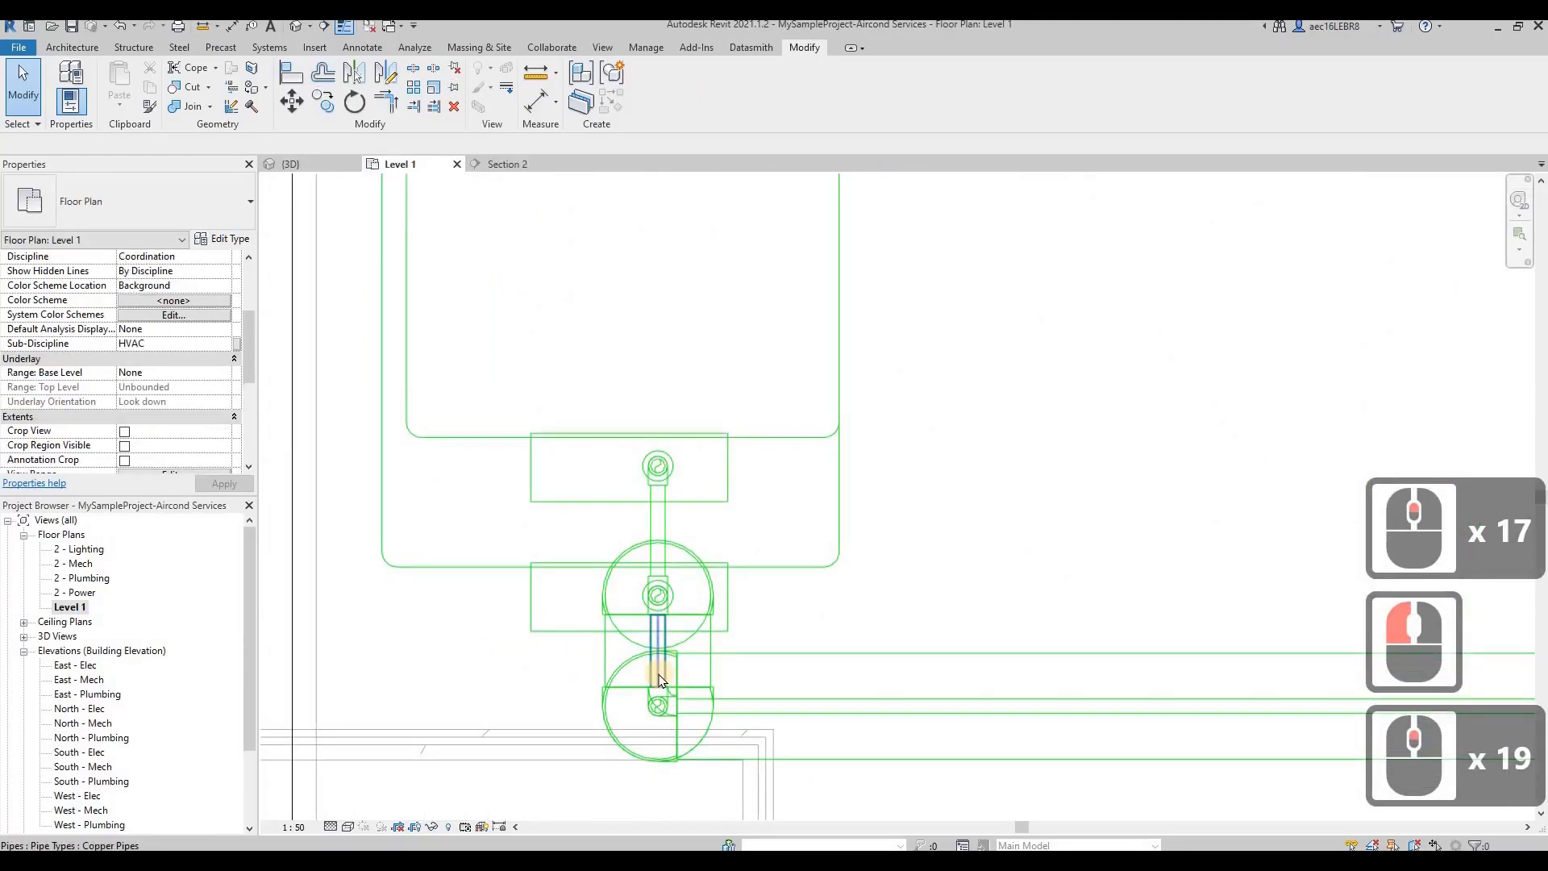
pyautogui.scroll(-4, 390, 421)
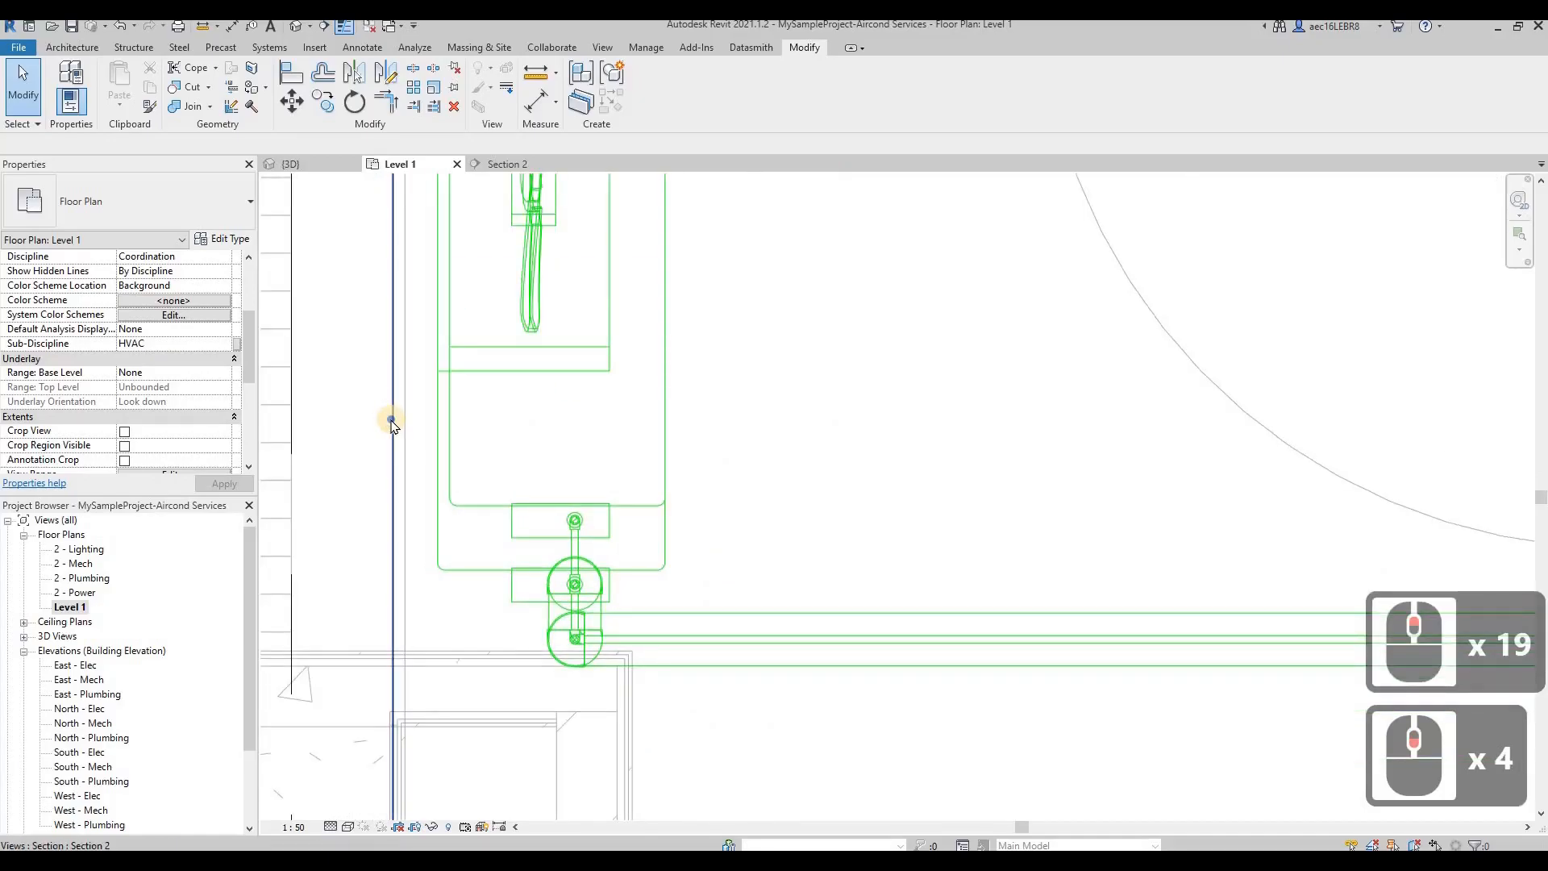
pyautogui.click(391, 421)
pyautogui.rightClick(560, 383)
pyautogui.click(451, 513)
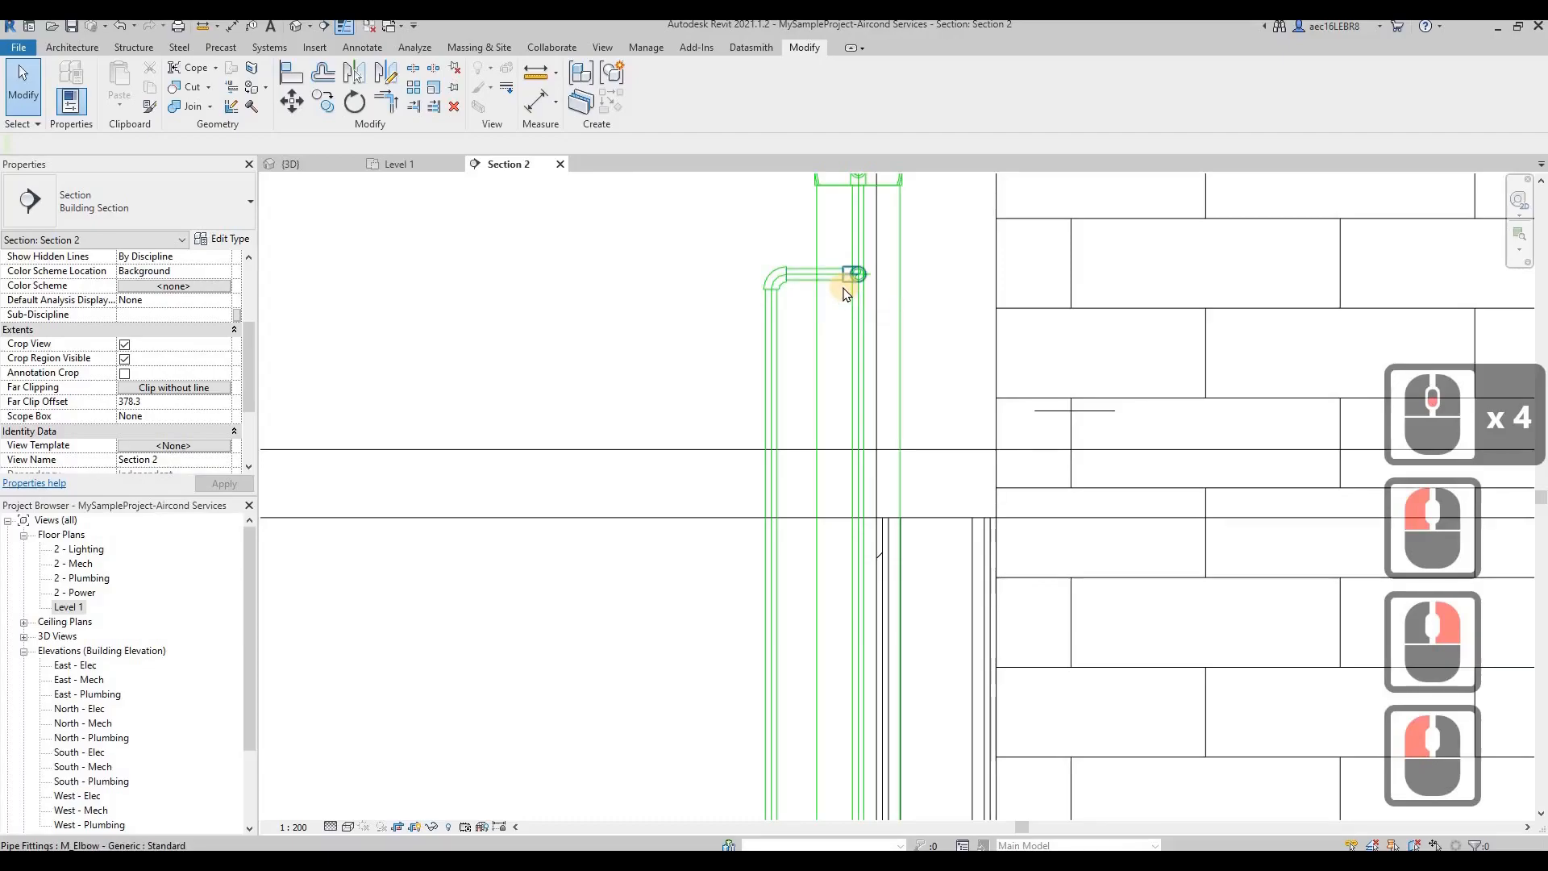
pyautogui.click(922, 303)
pyautogui.press('Delete')
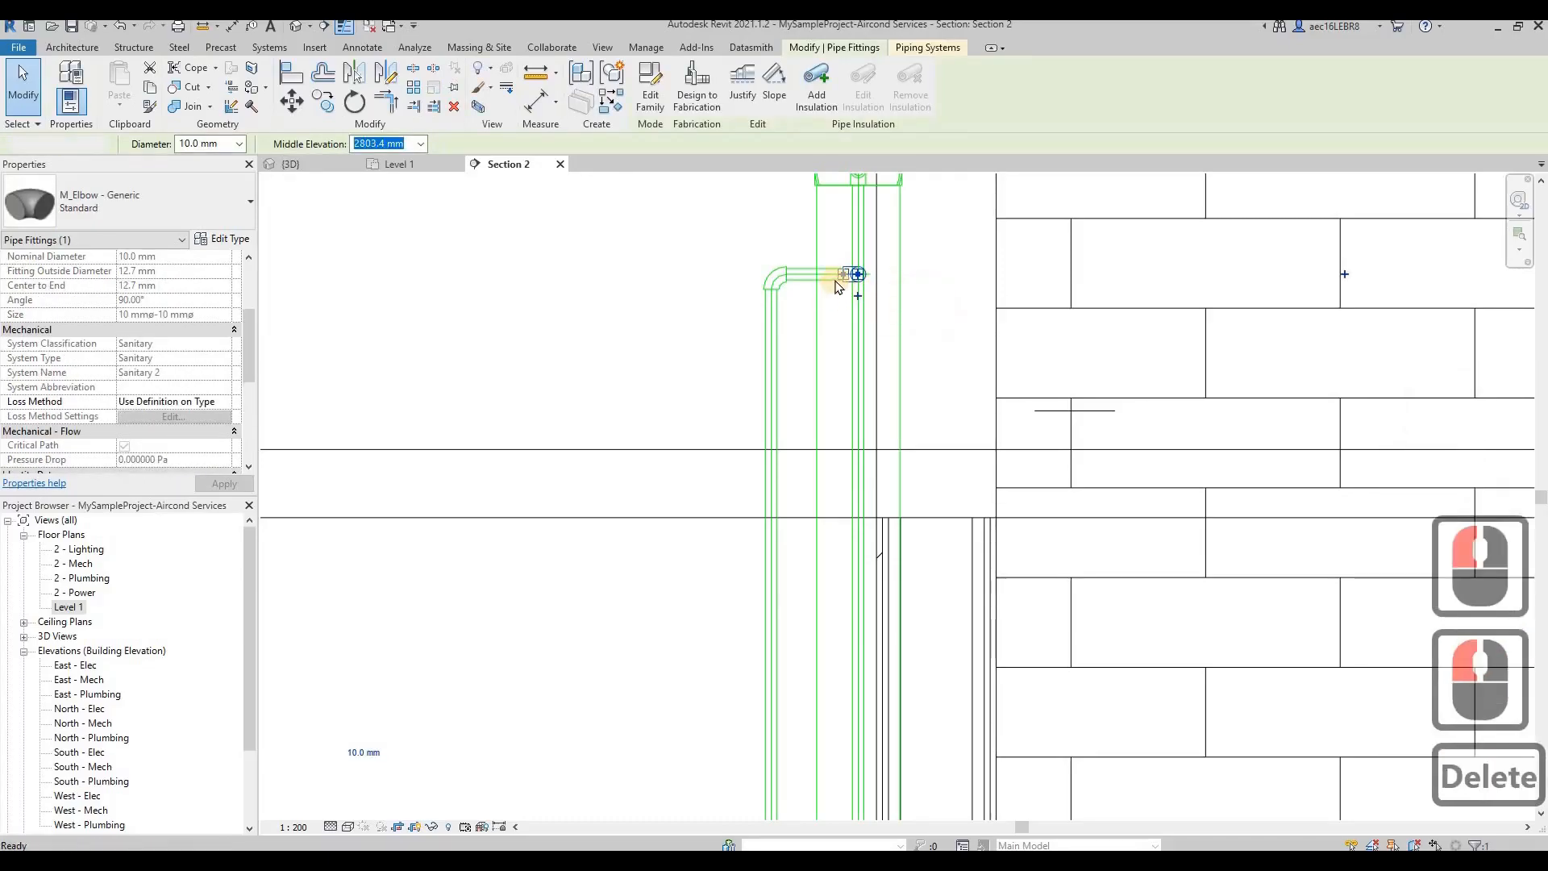
# On Level 1, pull the horizontal run's open end back from the outdoor units so the pipe is about 3137 mm long
pyautogui.click(399, 163)
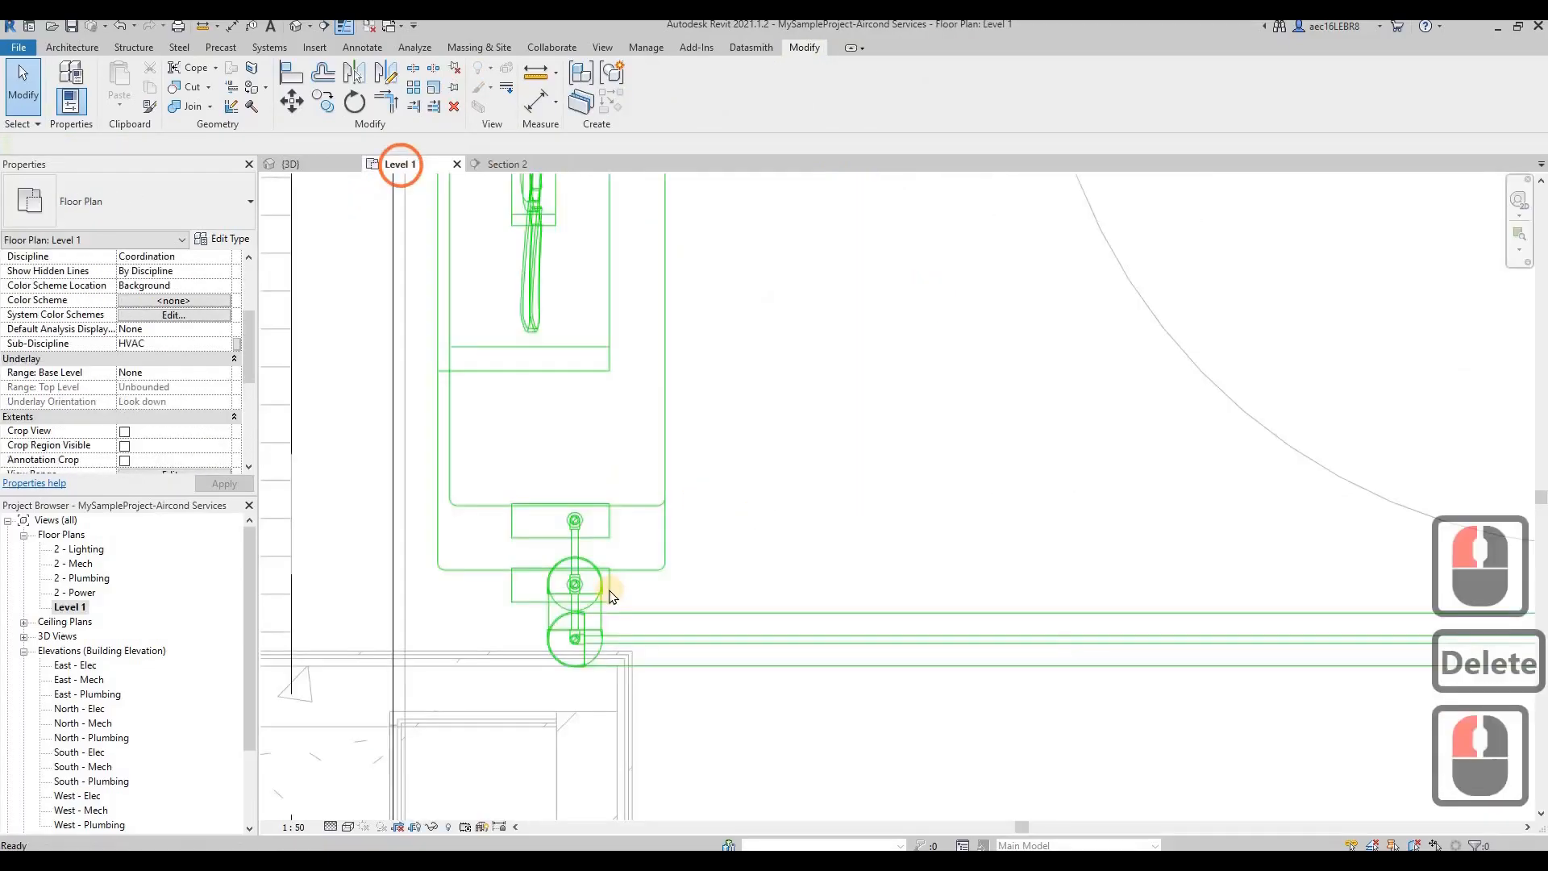
pyautogui.scroll(5, 552, 615)
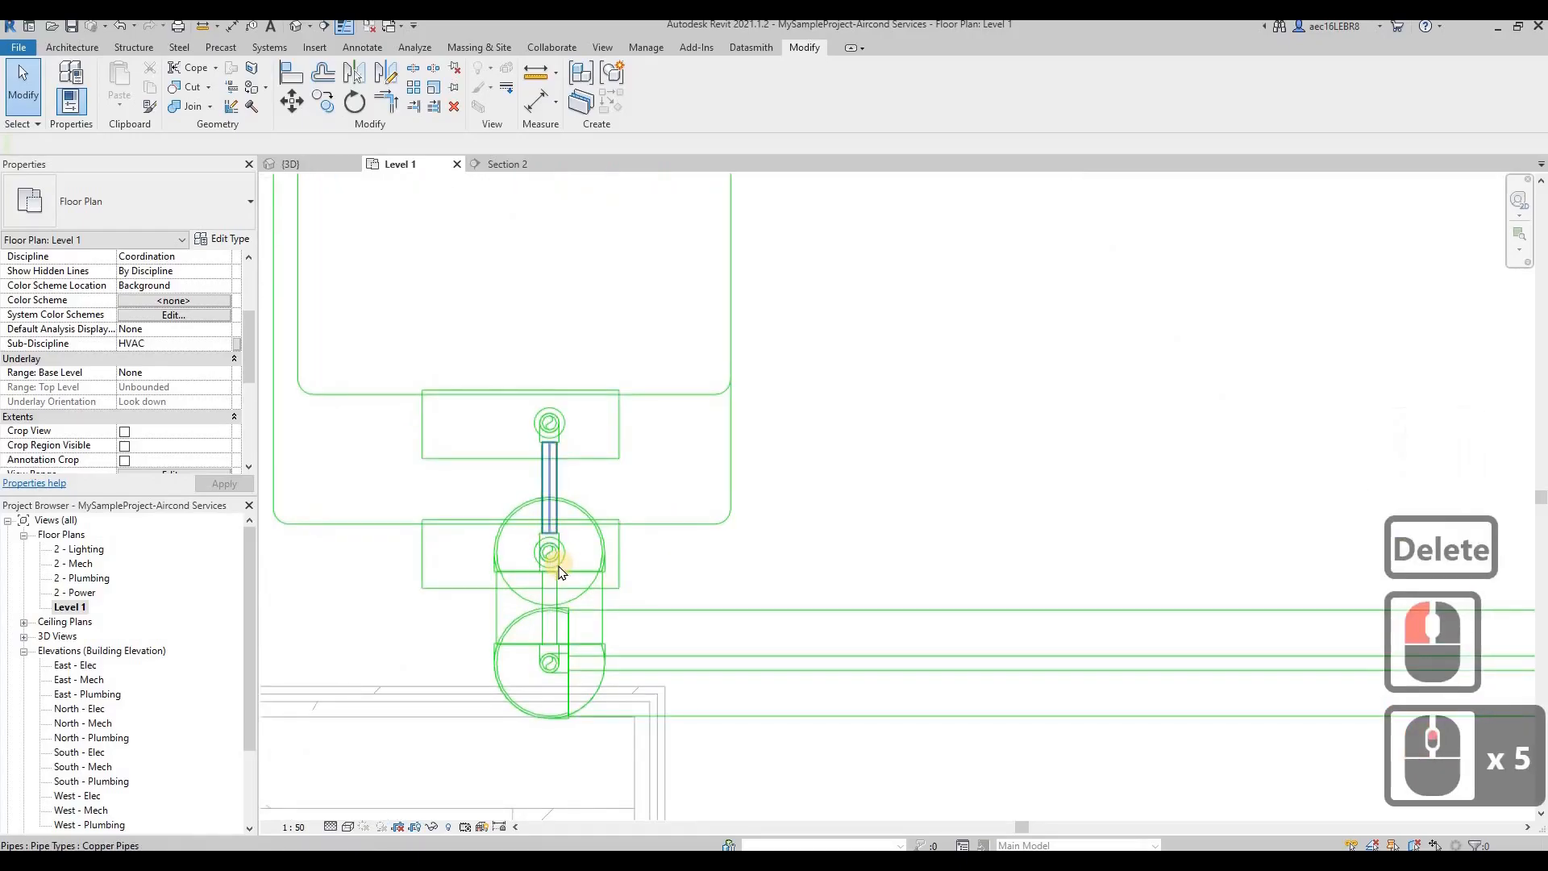
pyautogui.scroll(-4, 550, 545)
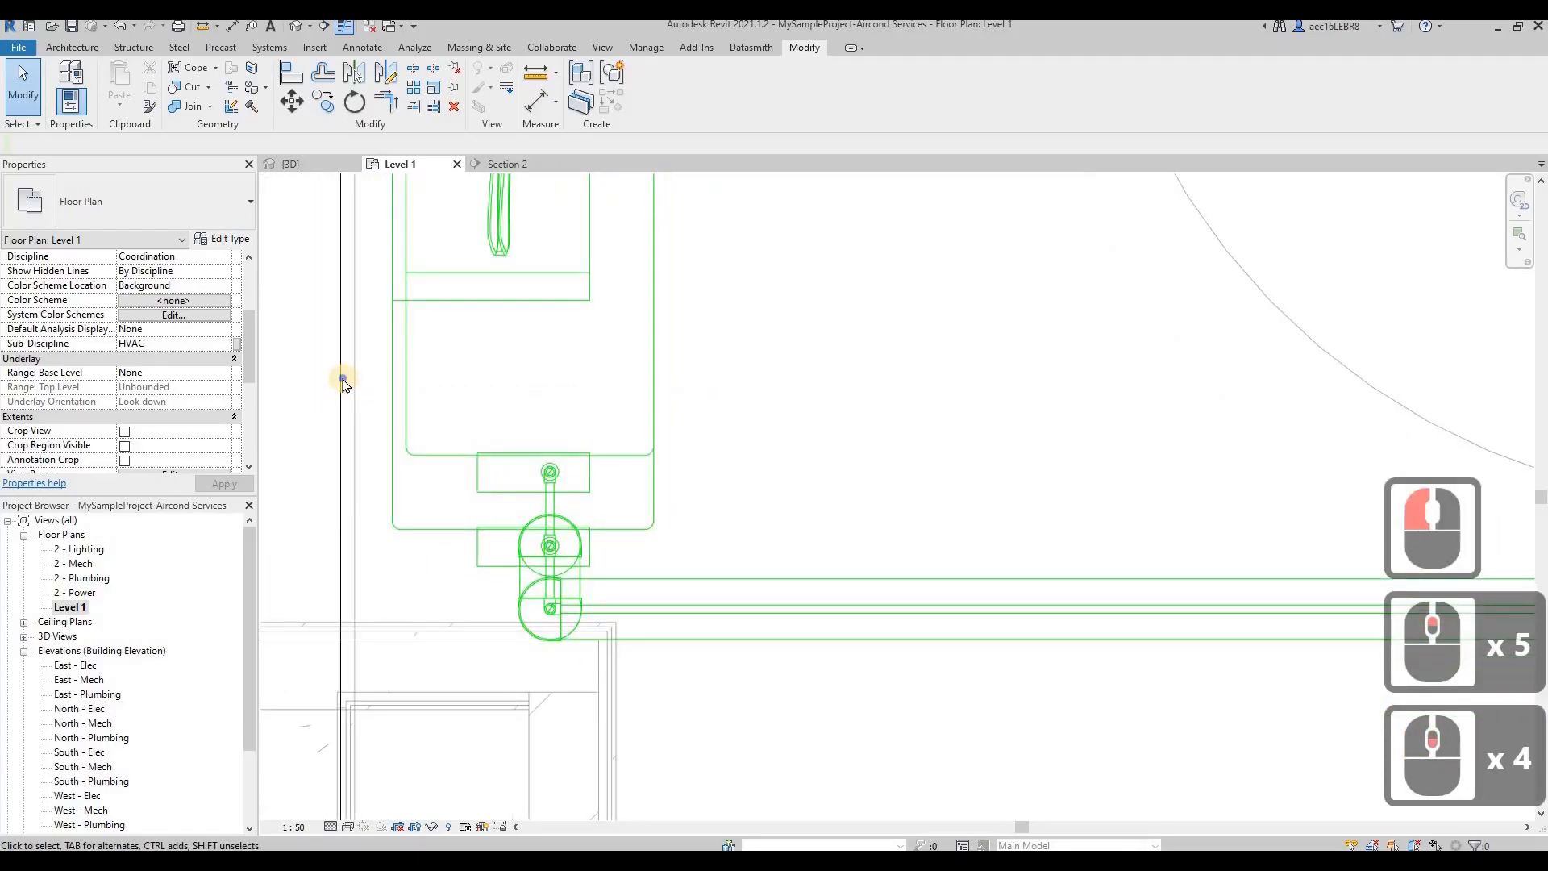
pyautogui.rightClick(518, 493)
pyautogui.click(439, 466)
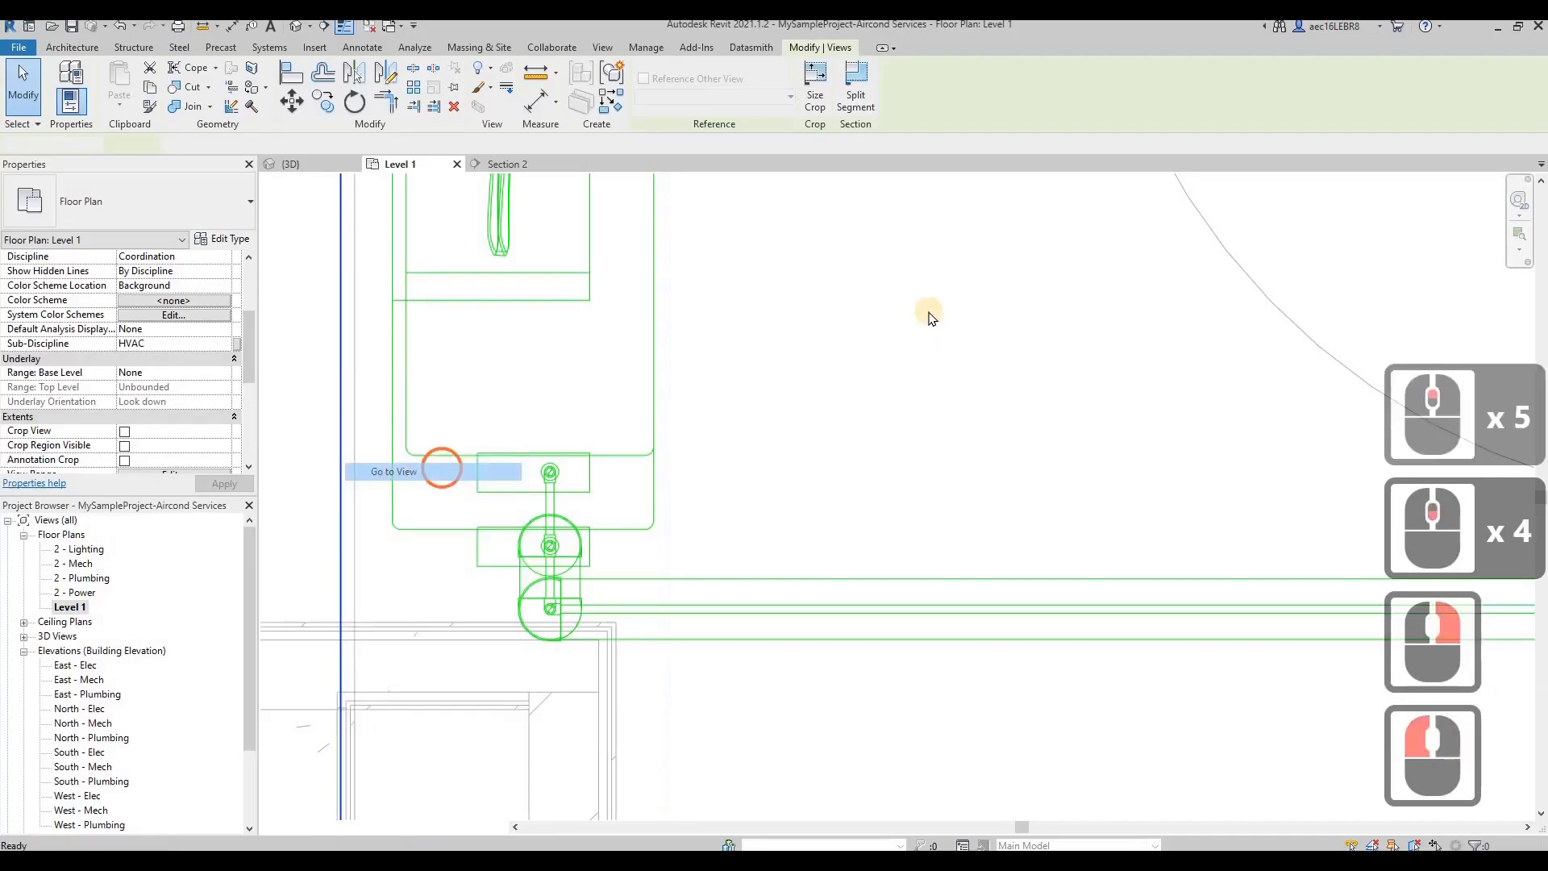
pyautogui.click(326, 200)
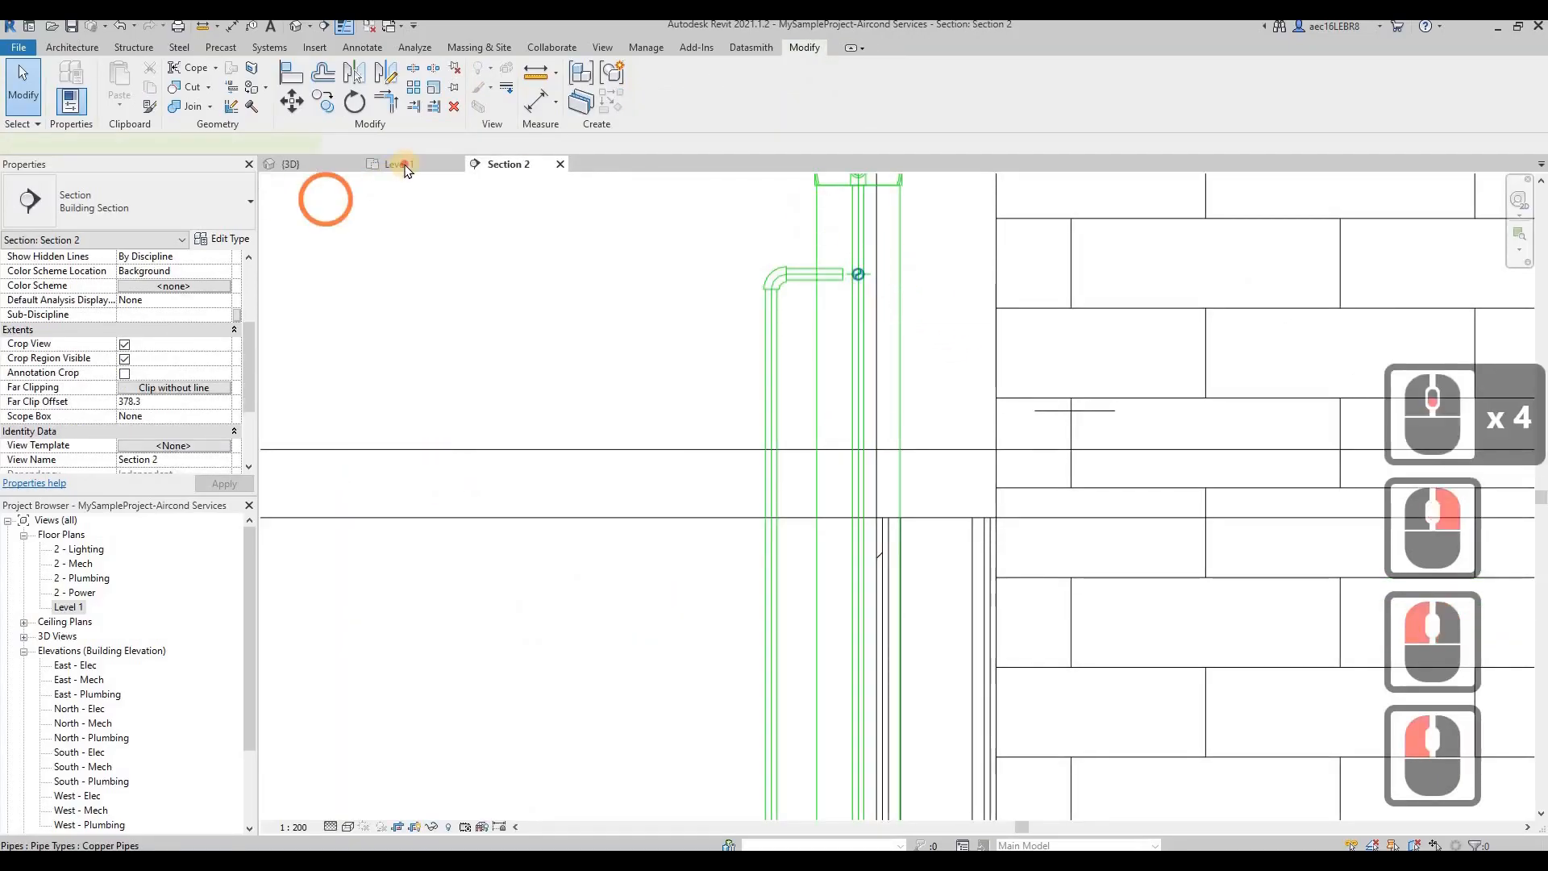
pyautogui.click(399, 164)
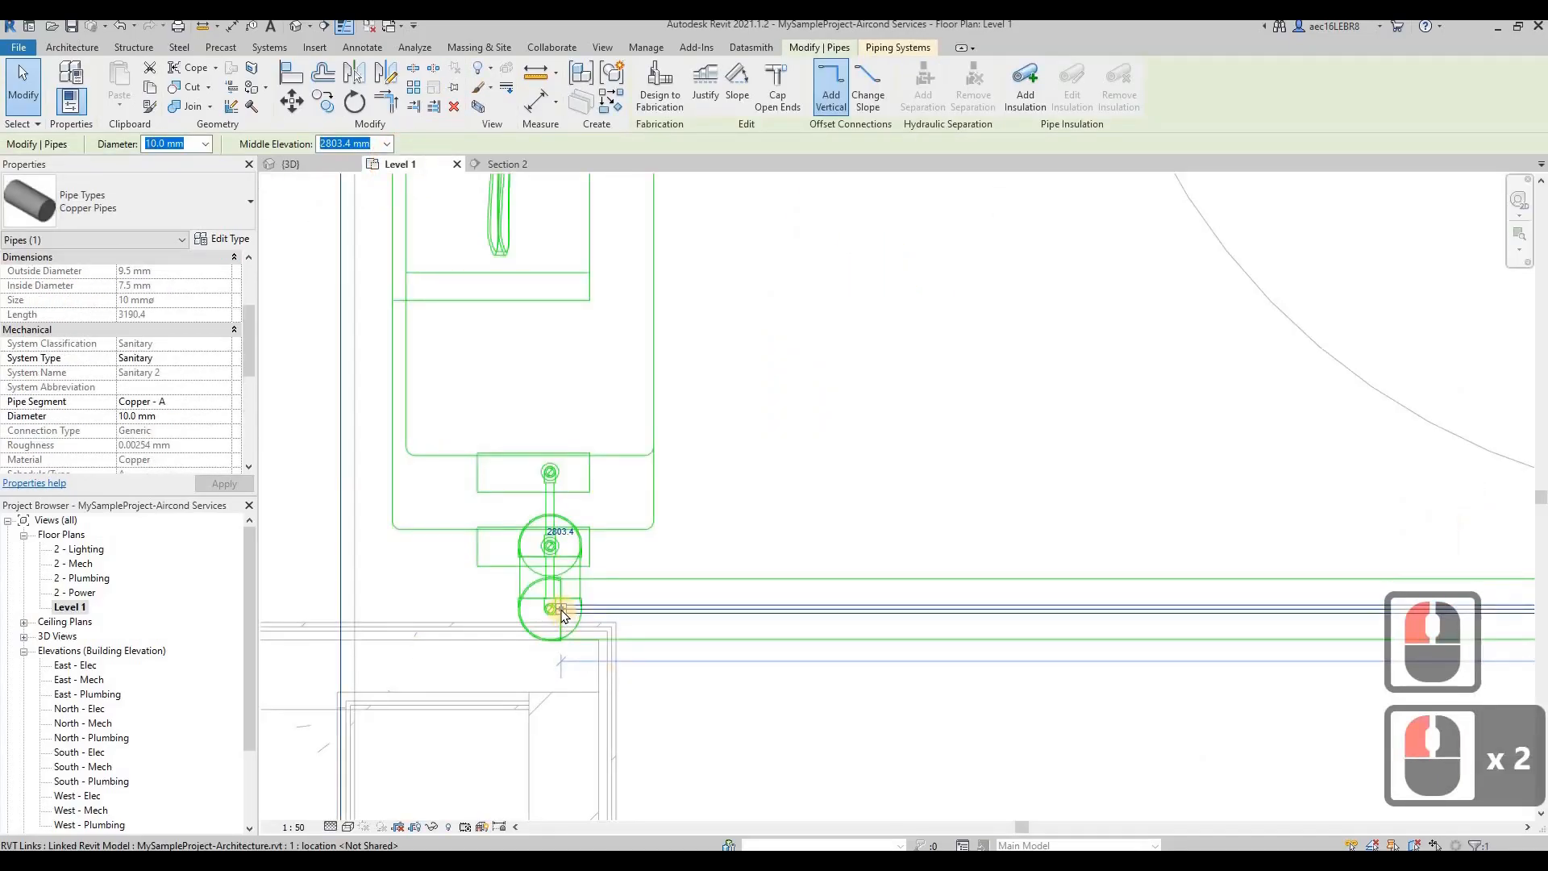
pyautogui.click(678, 605)
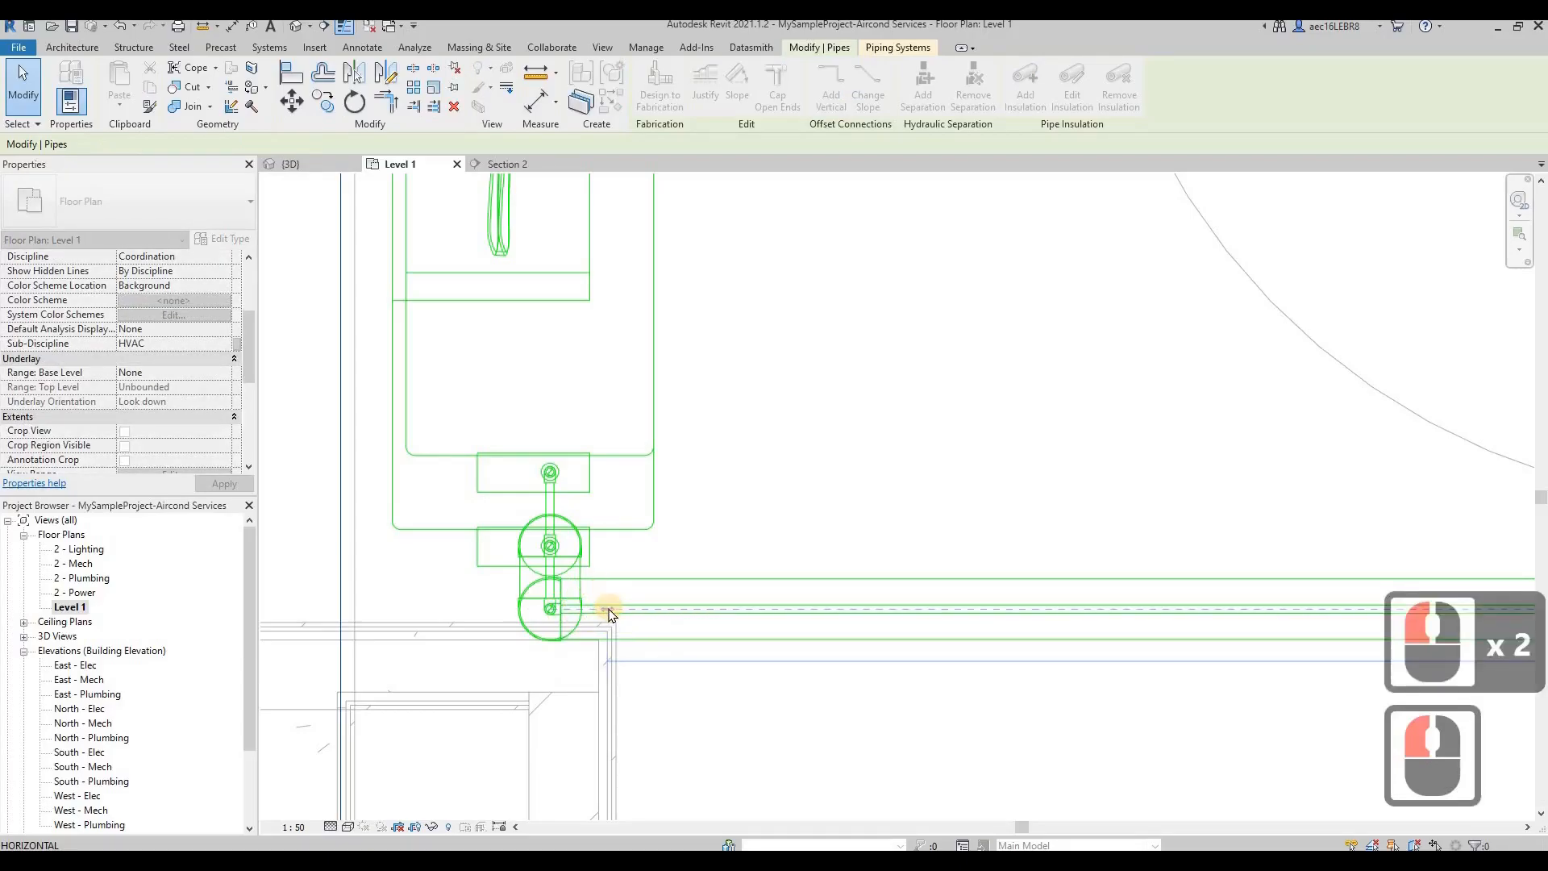
pyautogui.click(609, 611)
# Draw a short copper pipe upward on the plan from the shortened run's open end at 2803.4 mm middle elevation
pyautogui.rightClick(608, 609)
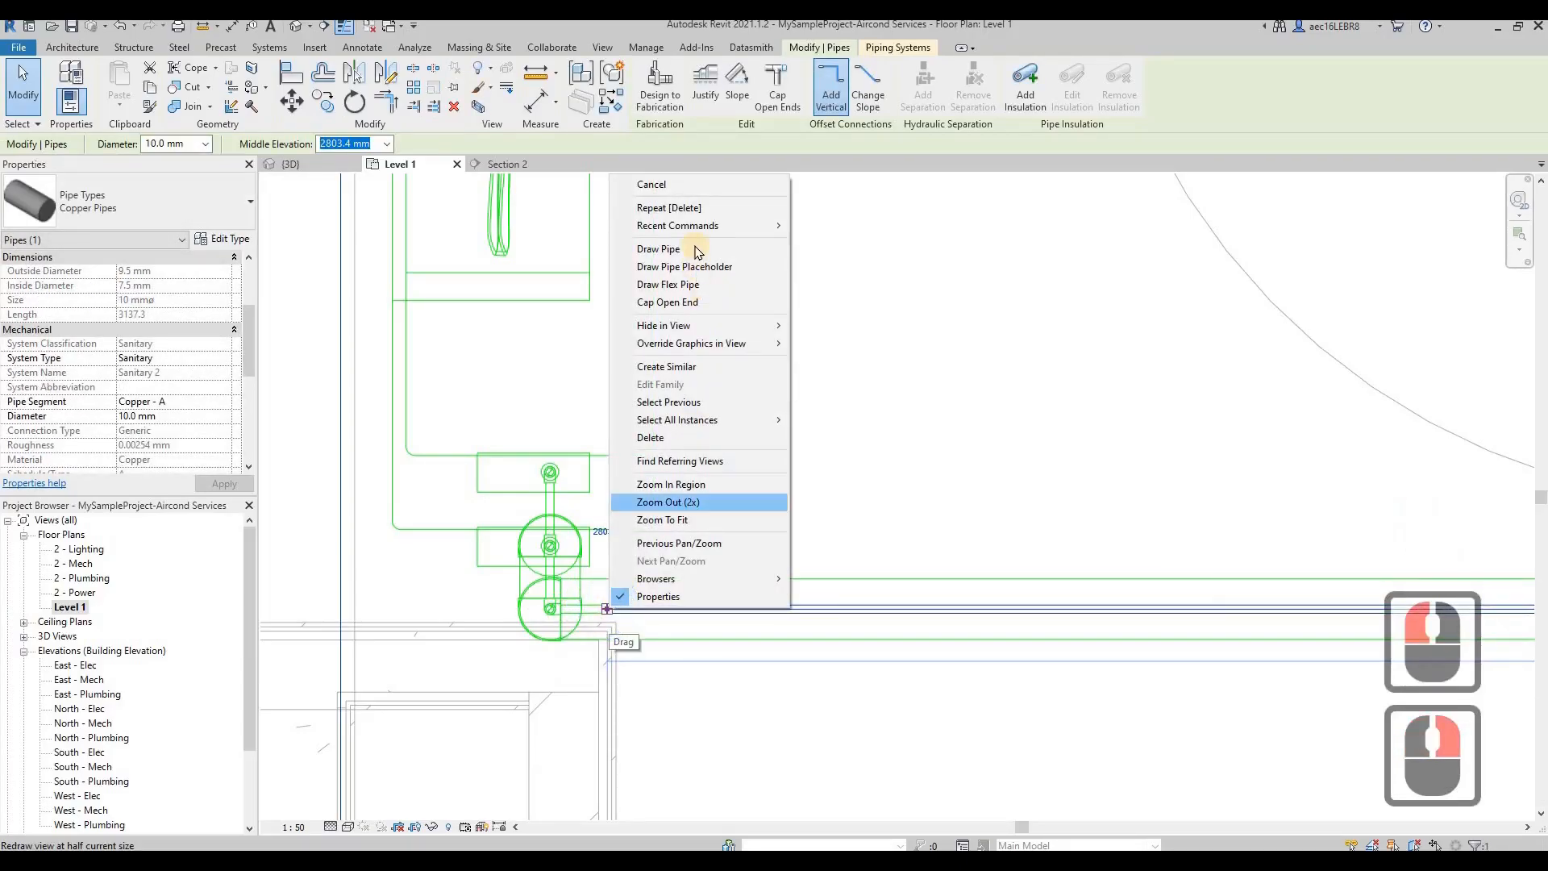
pyautogui.click(658, 248)
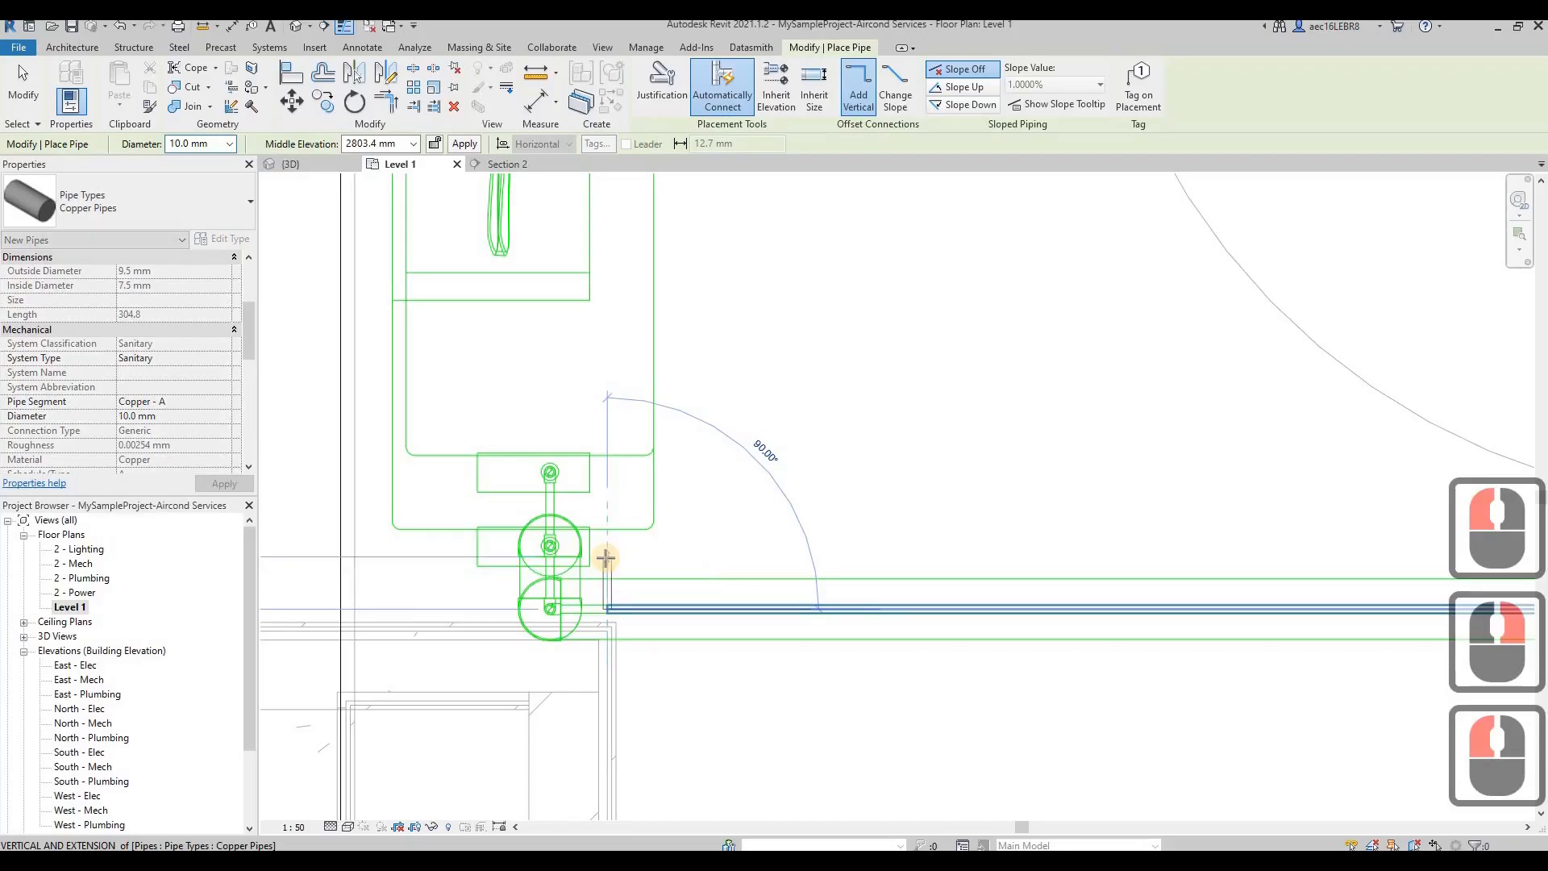
pyautogui.click(607, 559)
pyautogui.press('Escape')
pyautogui.press('Escape')
# Open the Section 2 view and delete the elbow at the top of the upper outdoor unit's vertical pipe
pyautogui.click(342, 486)
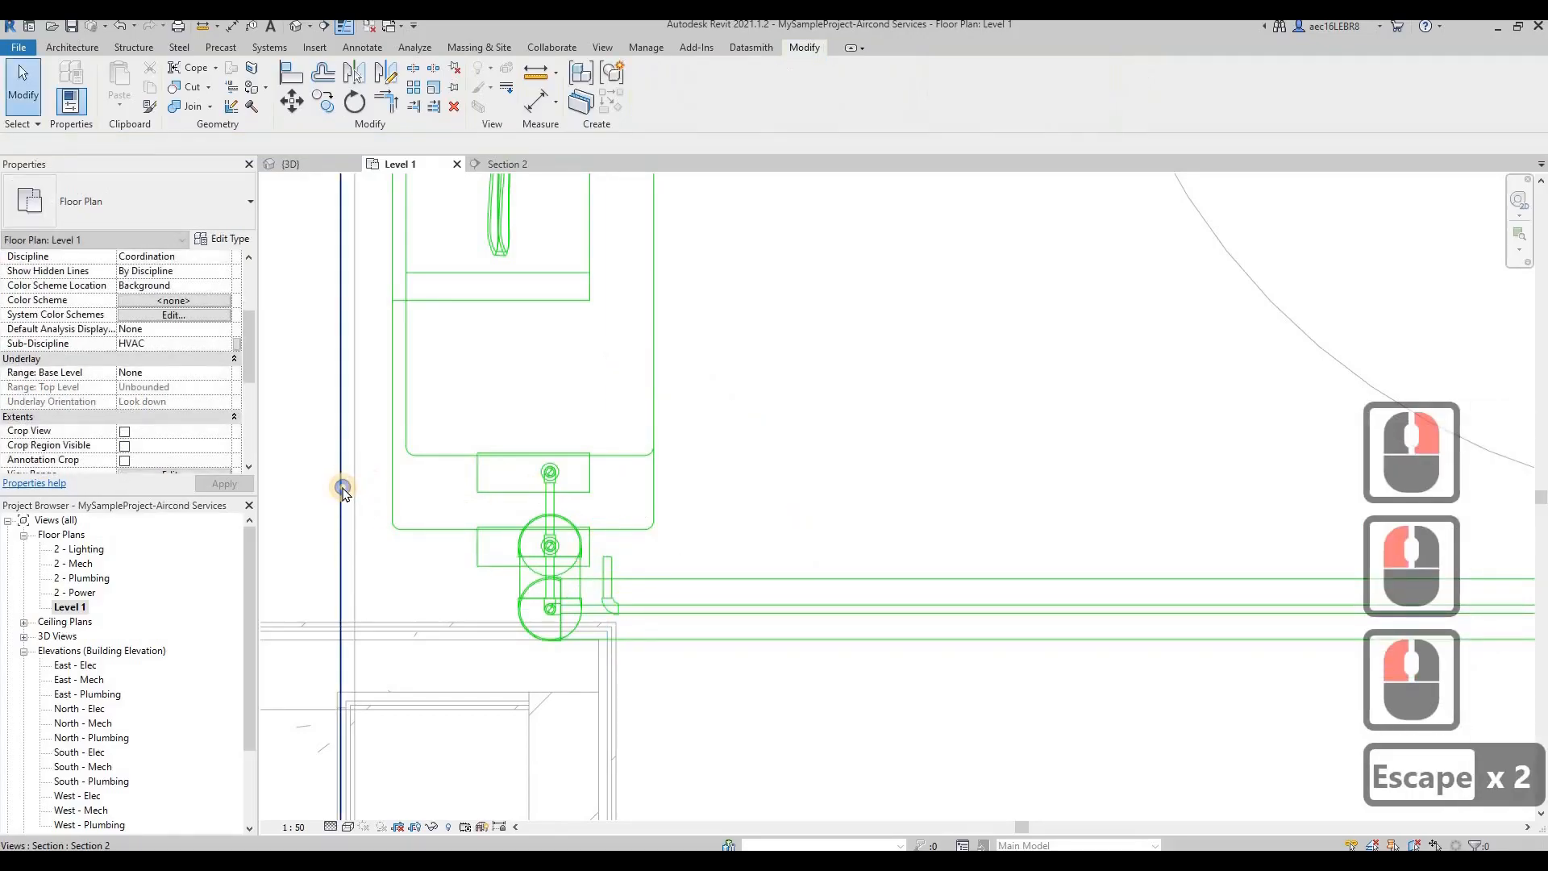
pyautogui.rightClick(342, 487)
pyautogui.click(462, 162)
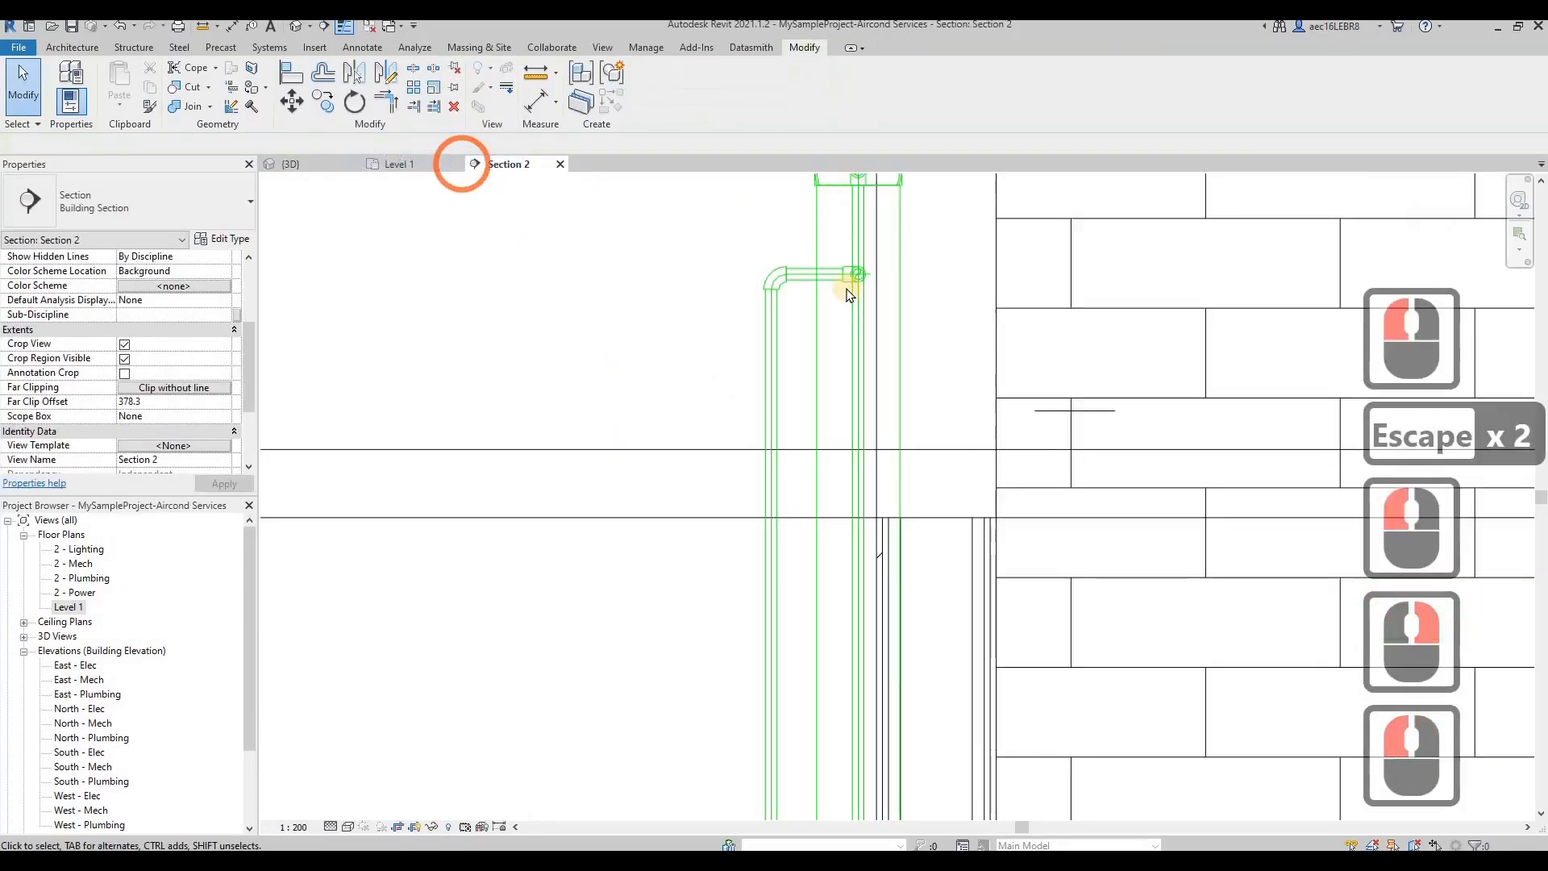
pyautogui.scroll(-4, 794, 372)
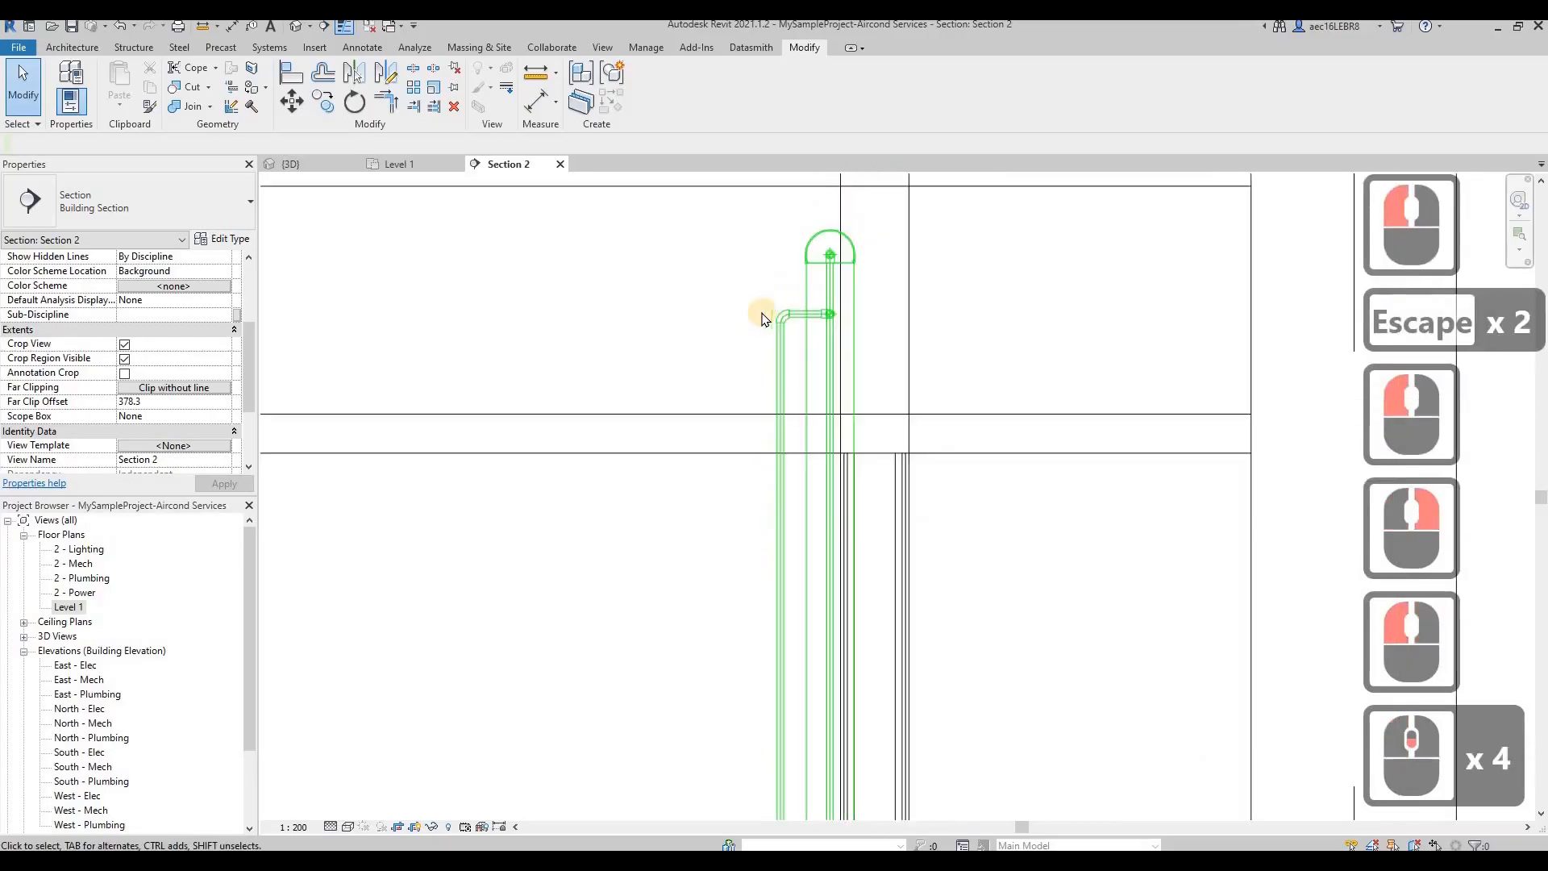
pyautogui.click(800, 357)
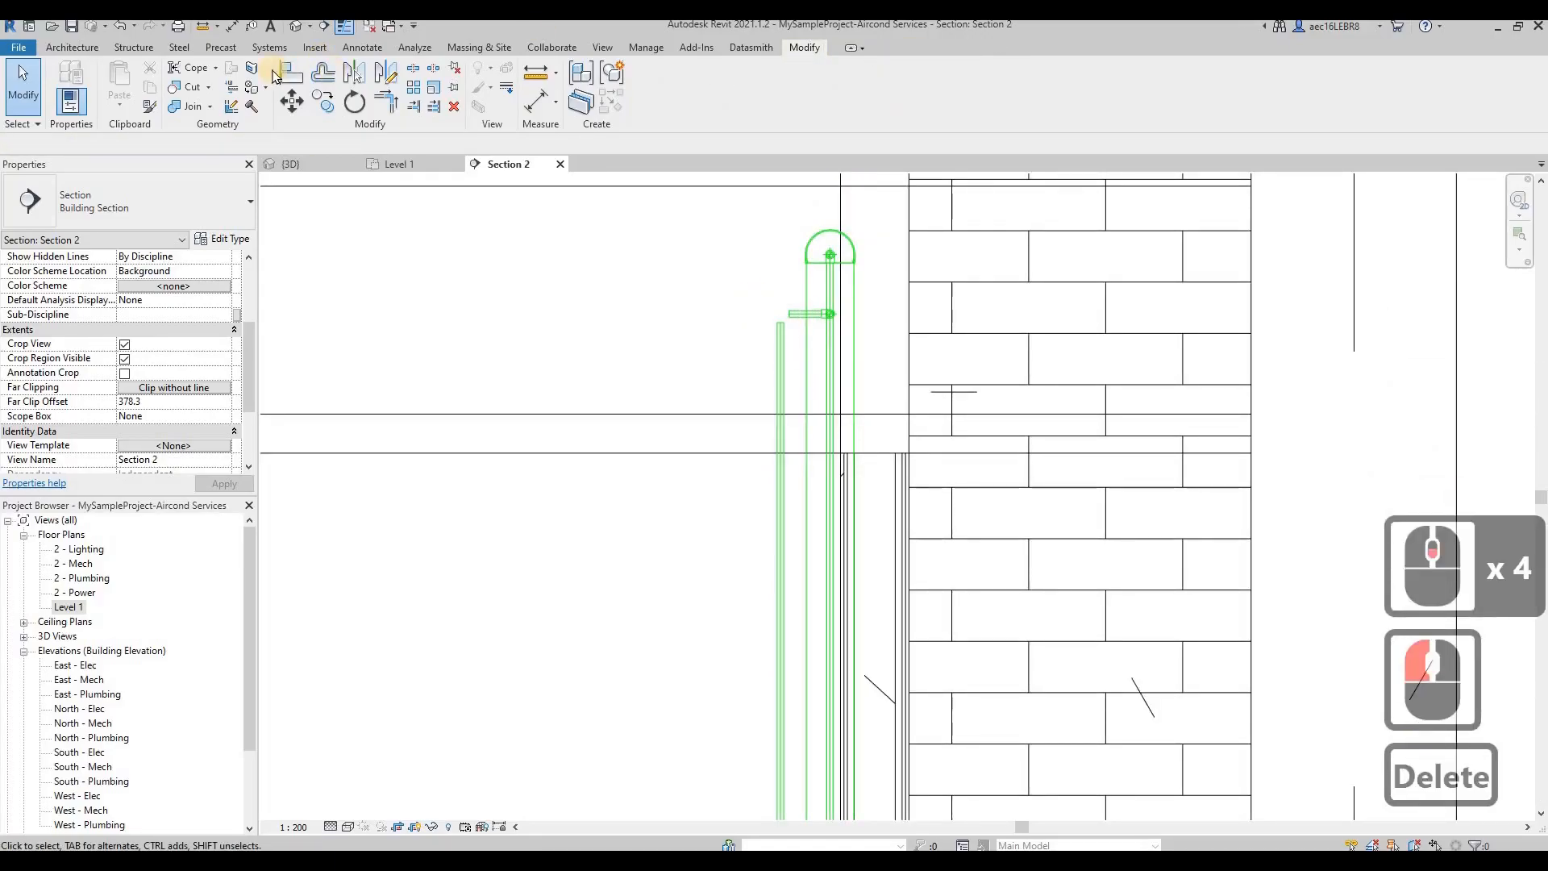
# Trim/extend the vertical pipe and the short horizontal top pipe to a corner in Section 2
pyautogui.click(386, 101)
pyautogui.click(780, 357)
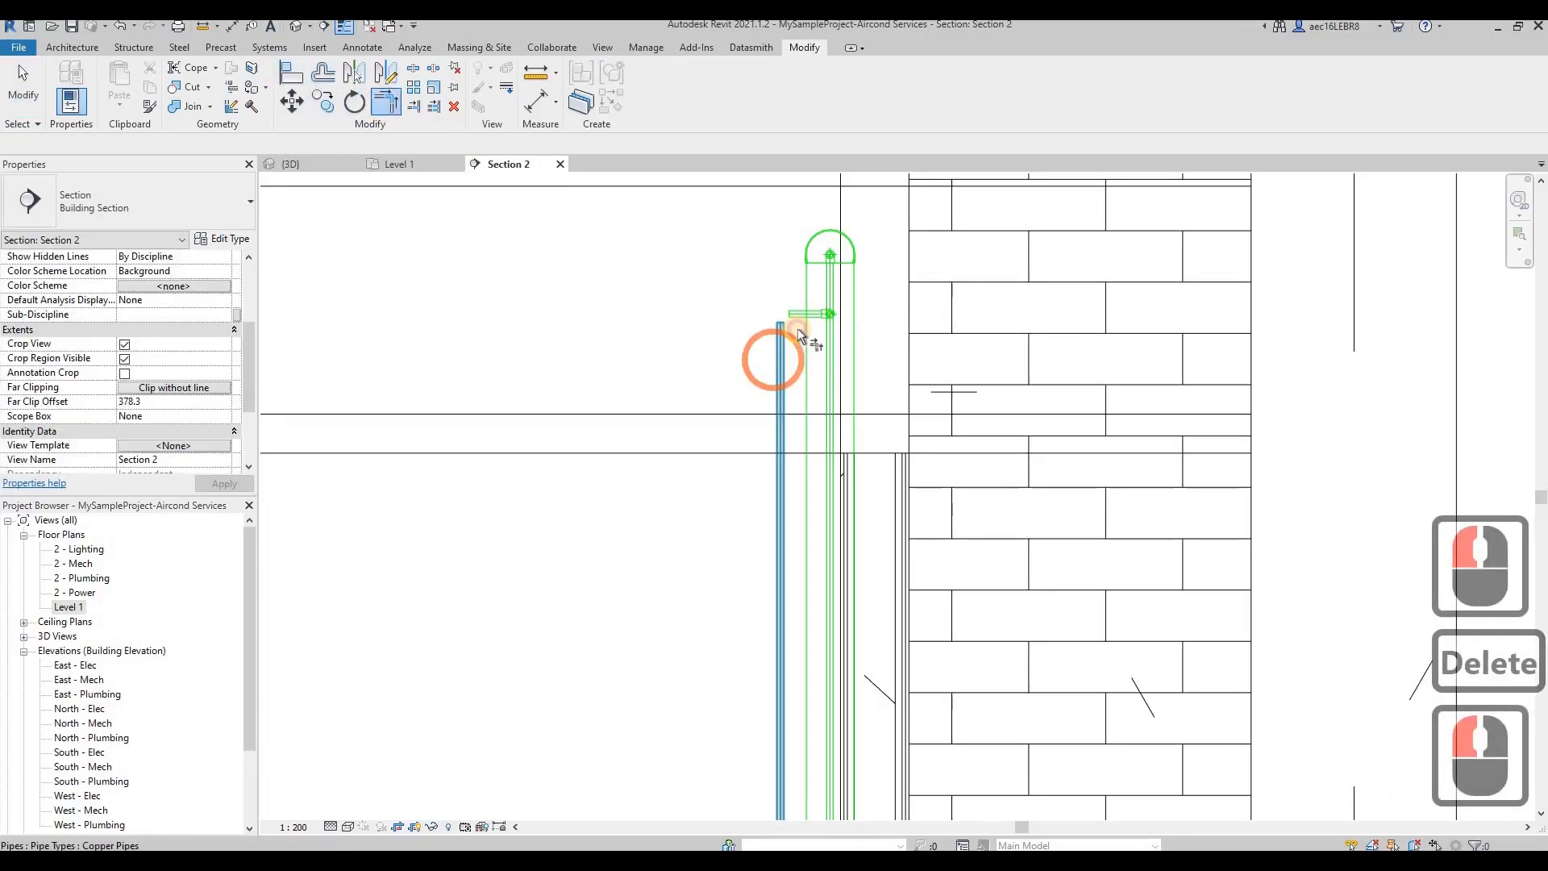
pyautogui.click(797, 326)
pyautogui.click(796, 379)
pyautogui.press('Escape')
pyautogui.press('Escape')
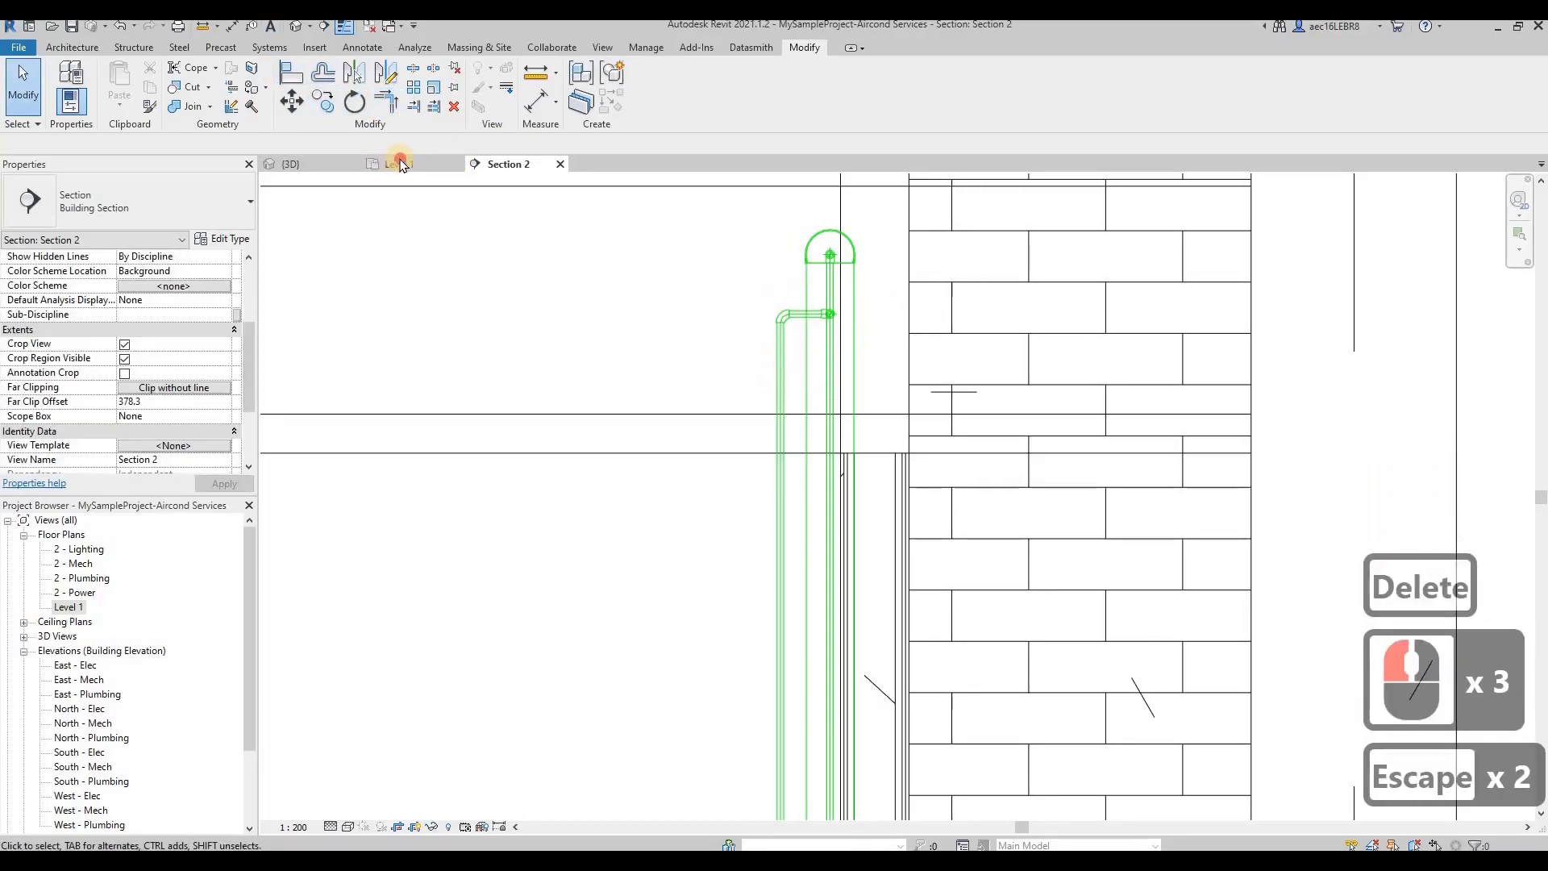
# Return to the Level 1 plan at the new short pipe beside the outdoor units
pyautogui.click(395, 164)
pyautogui.scroll(5, 549, 556)
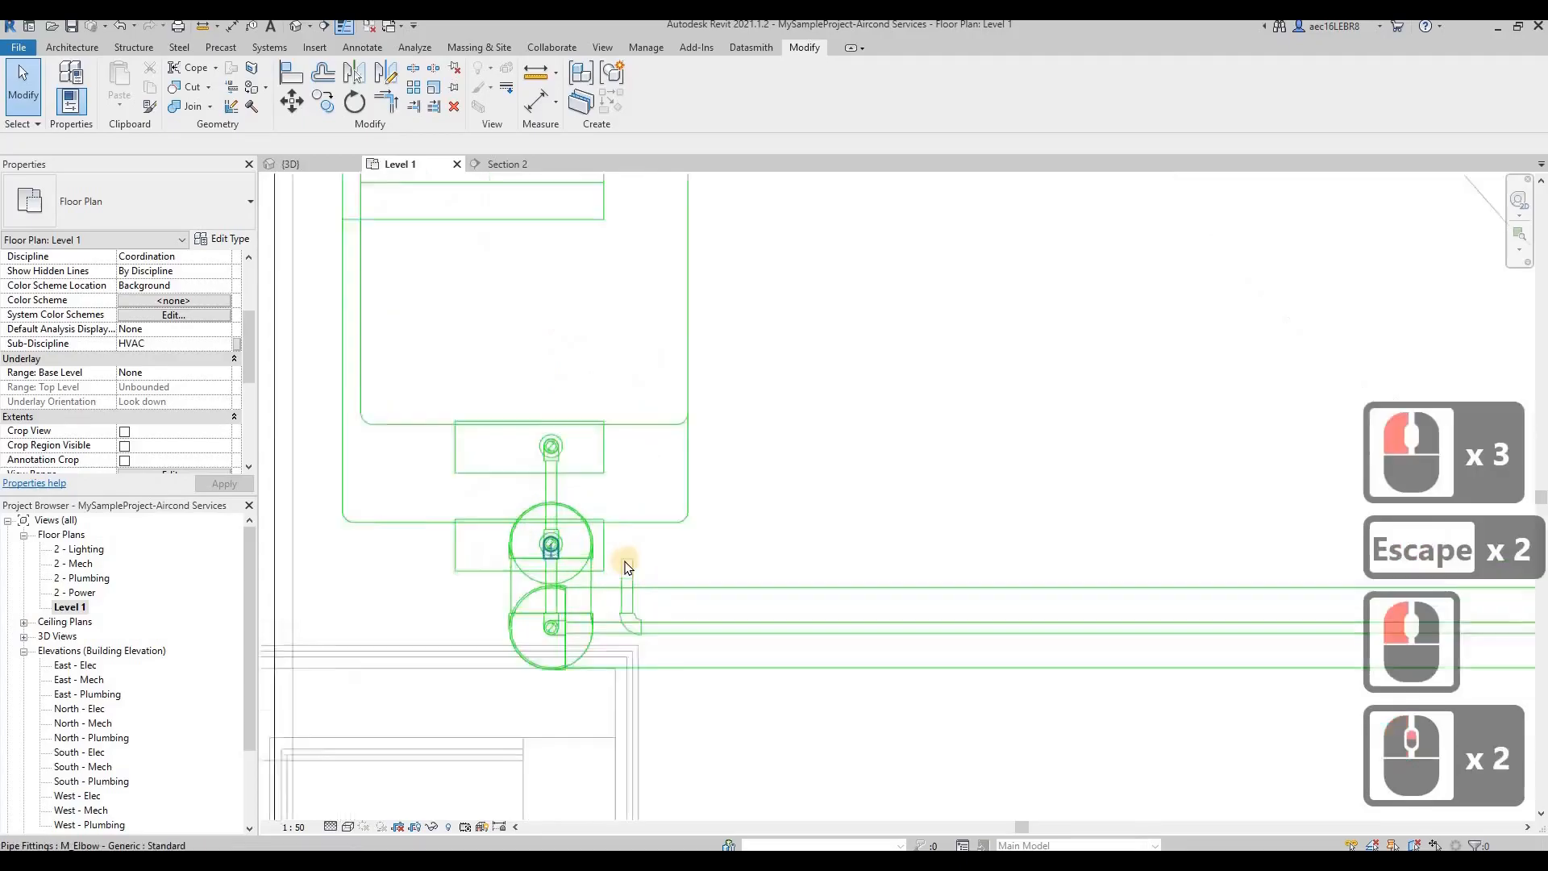
# Reroute the upper outdoor unit's copper pipe sideways from its connector and join it to the open vertical pipe end on the Level 1 plan
pyautogui.click(552, 499)
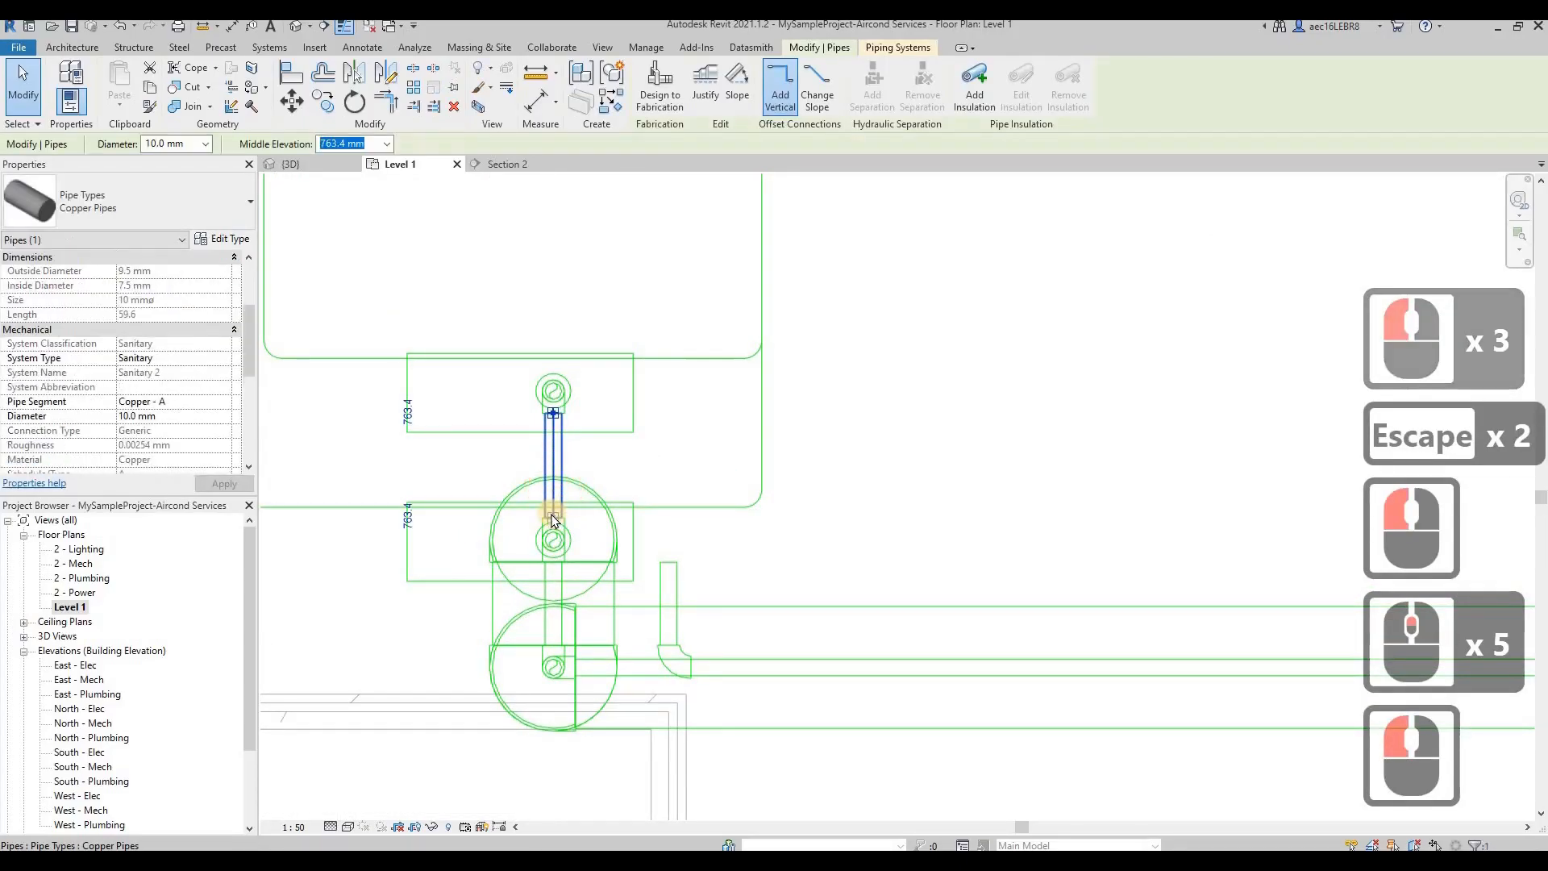
pyautogui.moveTo(655, 431); pyautogui.dragTo(666, 394)
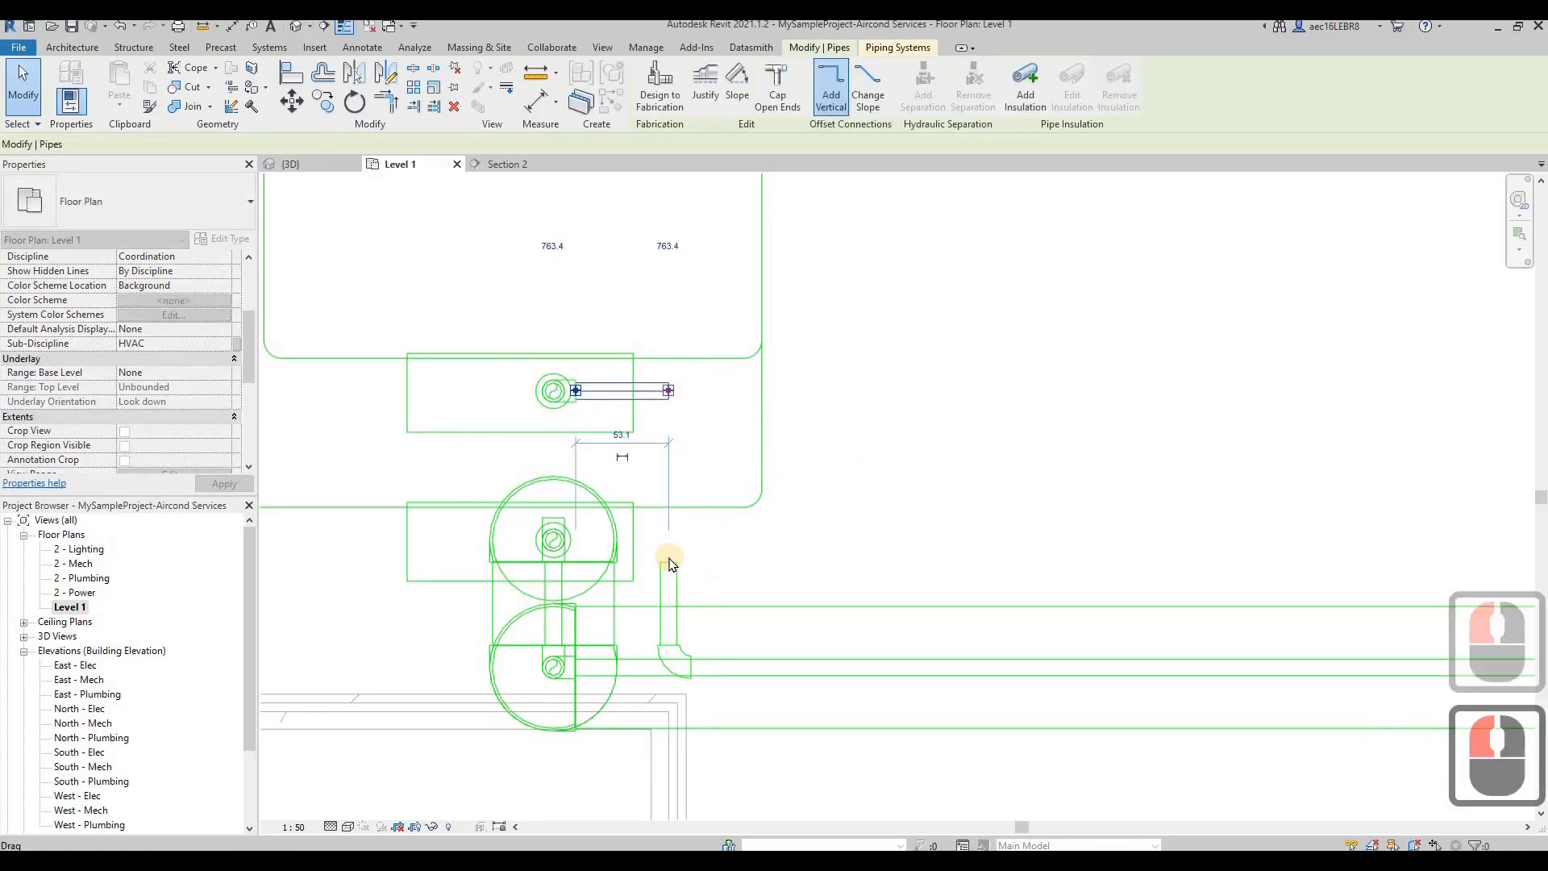
pyautogui.click(665, 558)
pyautogui.moveTo(666, 560); pyautogui.dragTo(608, 500)
pyautogui.scroll(-4, 607, 501)
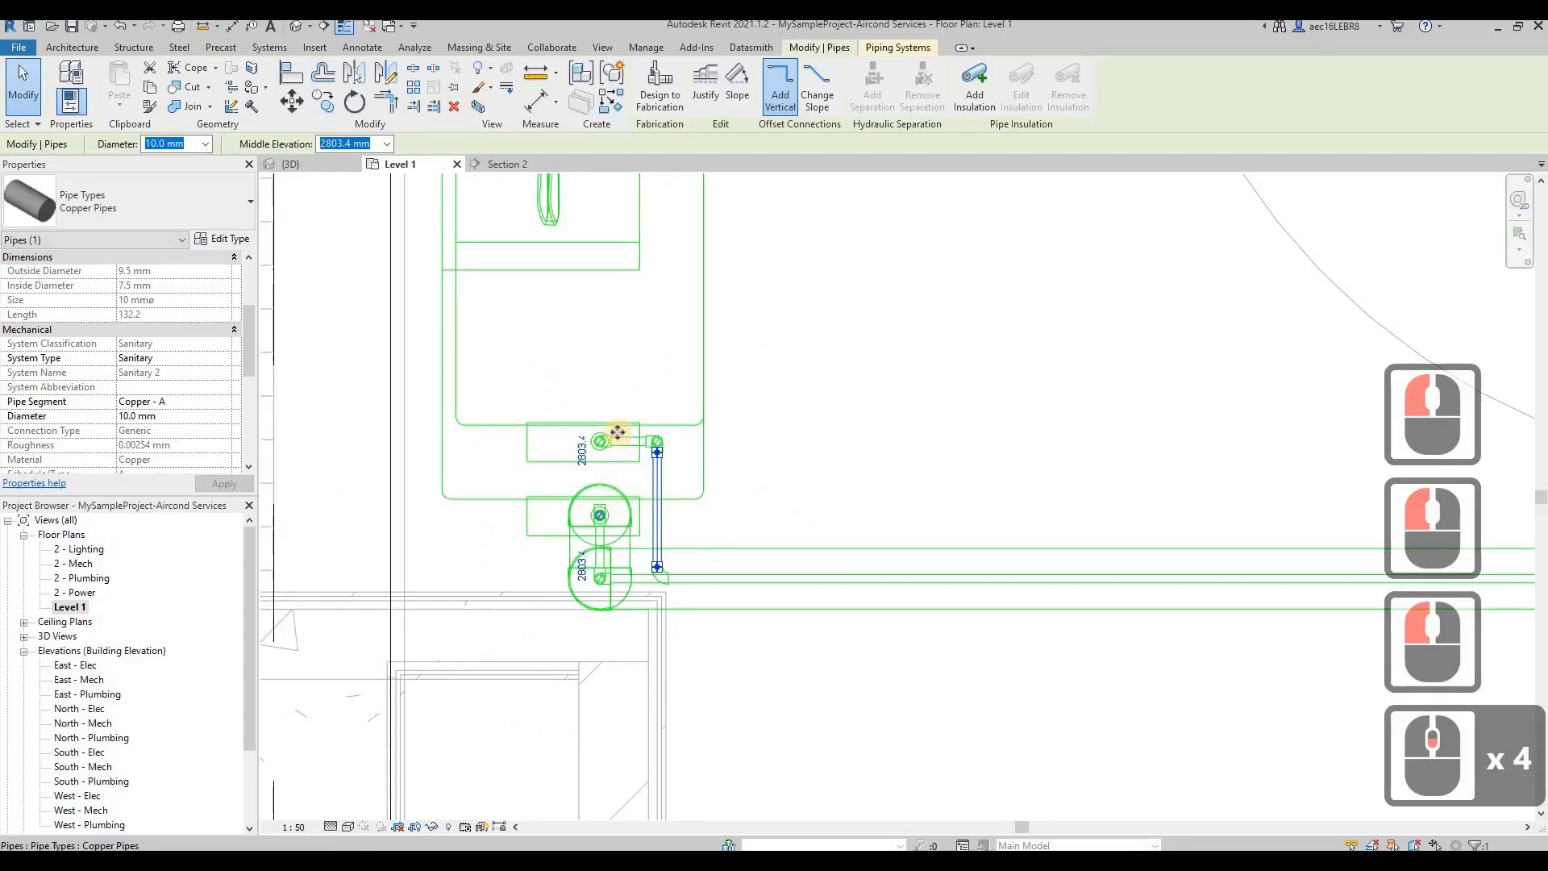
# Delete the leftover vertical copper pipe beside the main riser in the 3D view and inspect the remaining run down to the outdoor units
pyautogui.scroll(-1, 617, 433)
pyautogui.click(309, 163)
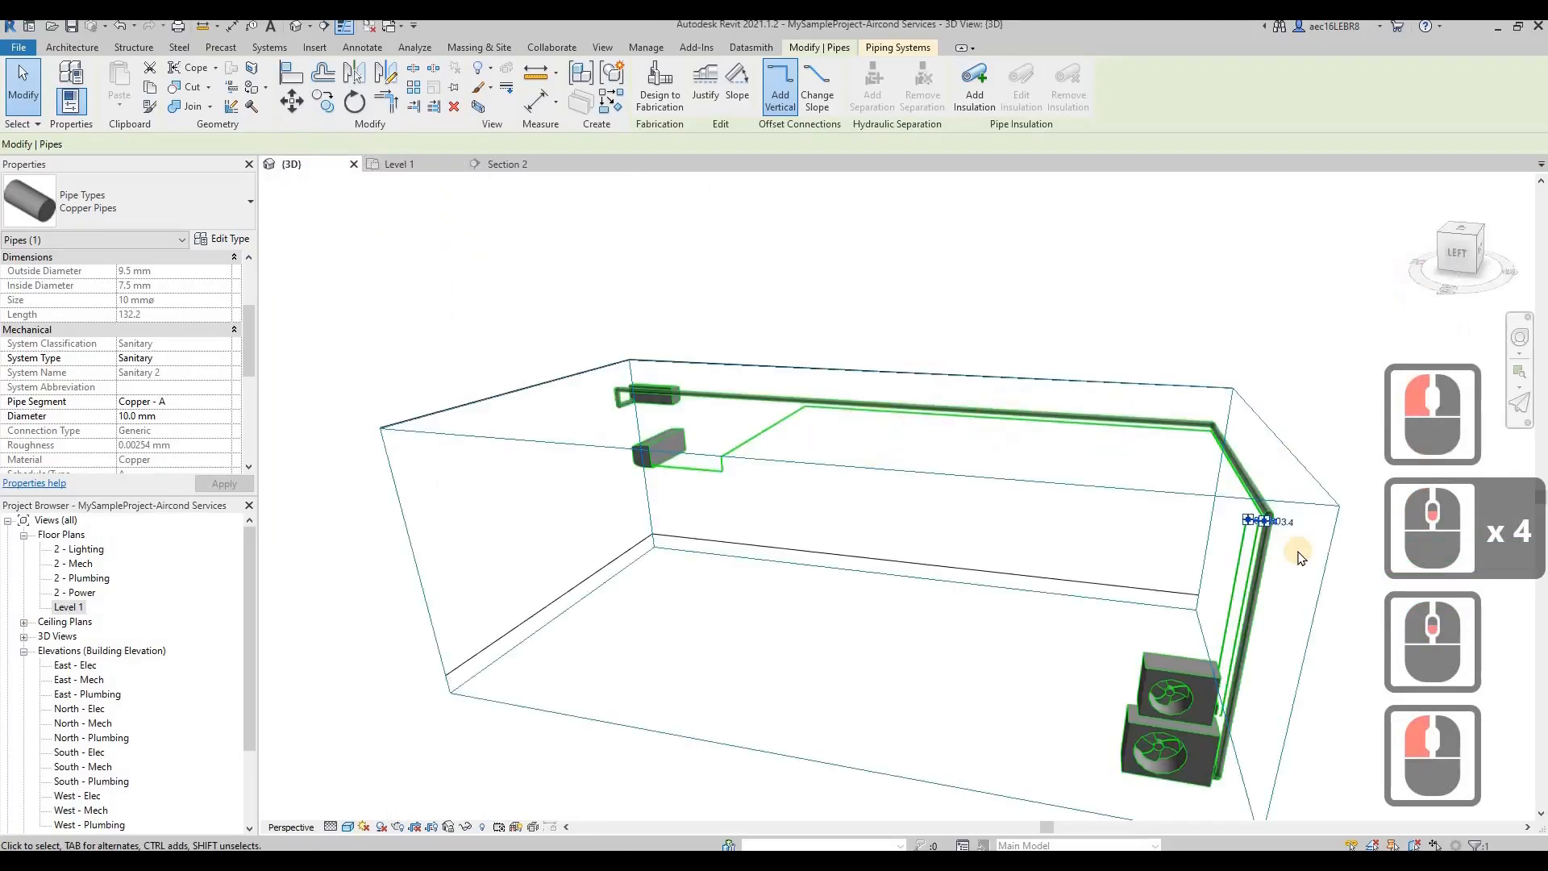
pyautogui.scroll(20, 1290, 528)
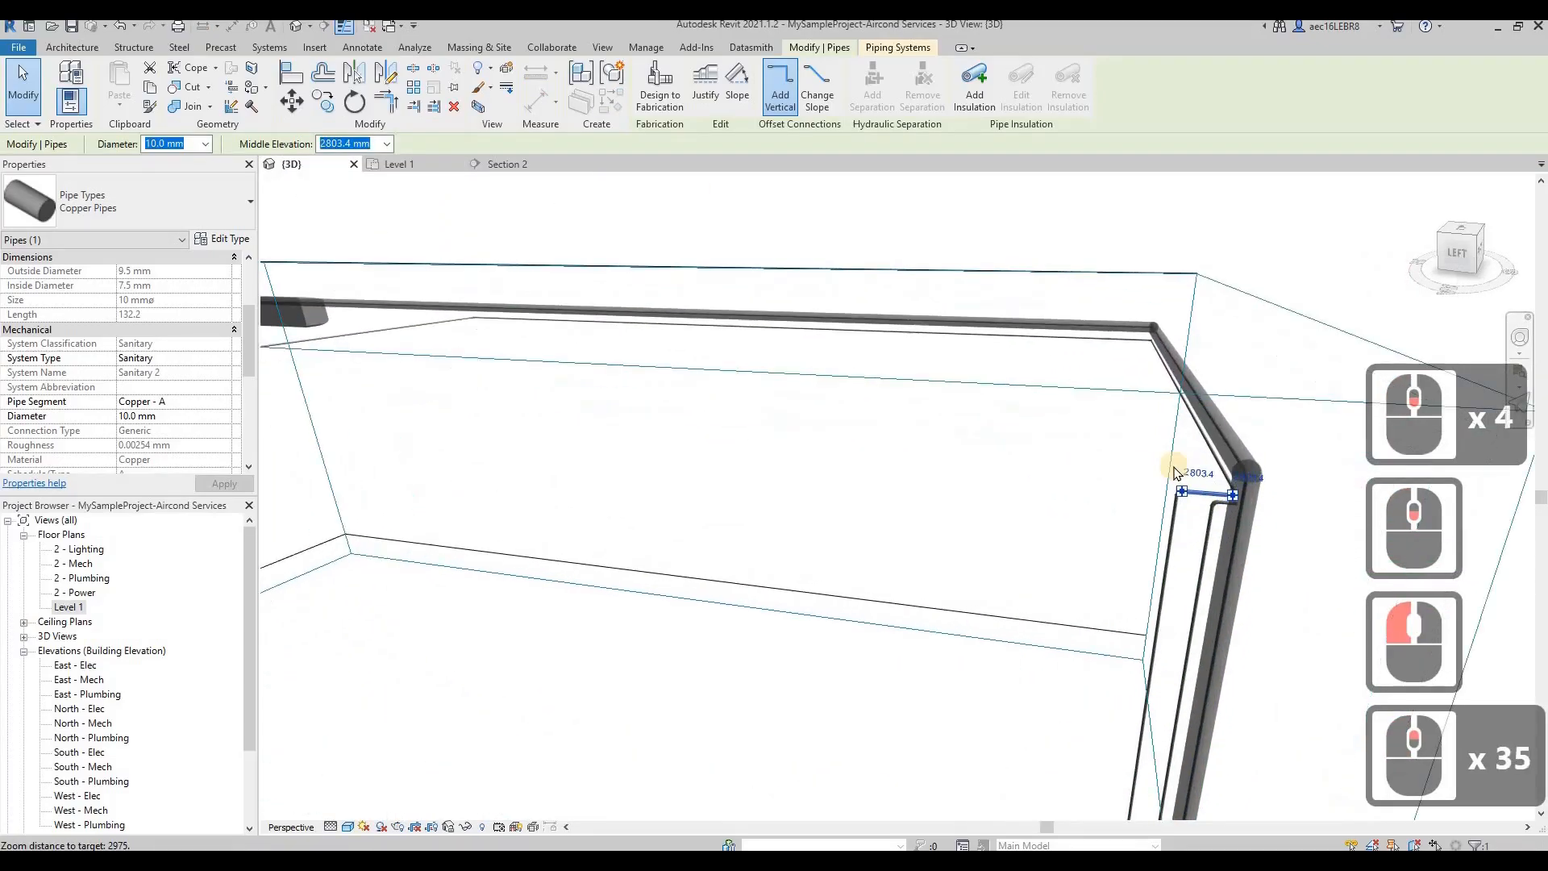
pyautogui.scroll(-12, 1200, 497)
pyautogui.press('Tab')
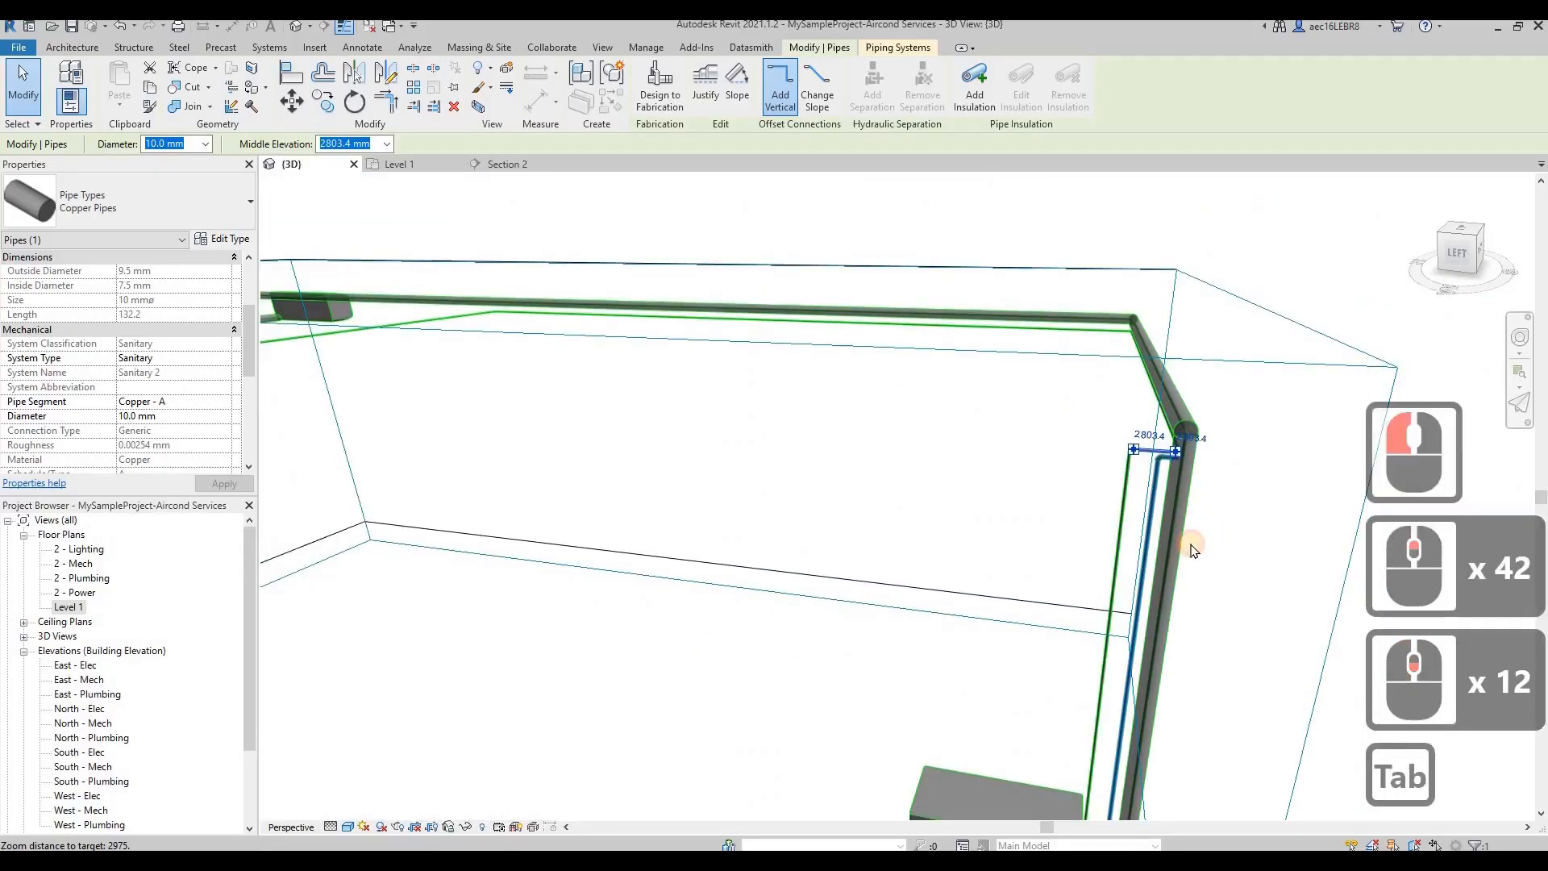
pyautogui.click(1191, 543)
pyautogui.press('Delete')
pyautogui.scroll(-10, 1174, 592)
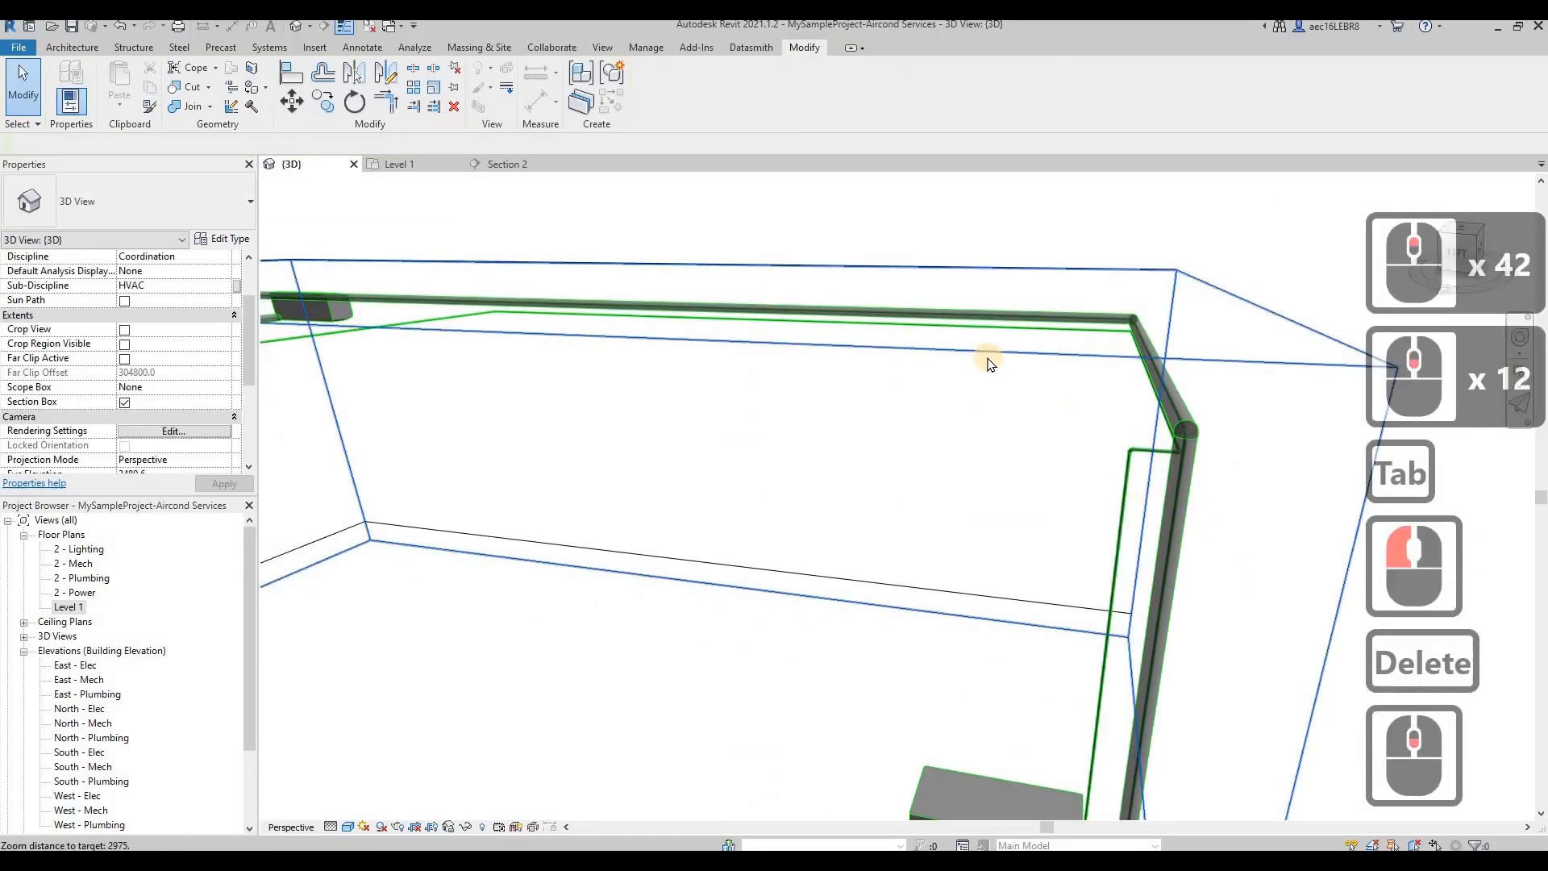
pyautogui.keyDown('shift'); pyautogui.moveTo(1120, 625); pyautogui.dragTo(1212, 733, button='middle'); pyautogui.keyUp('shift')
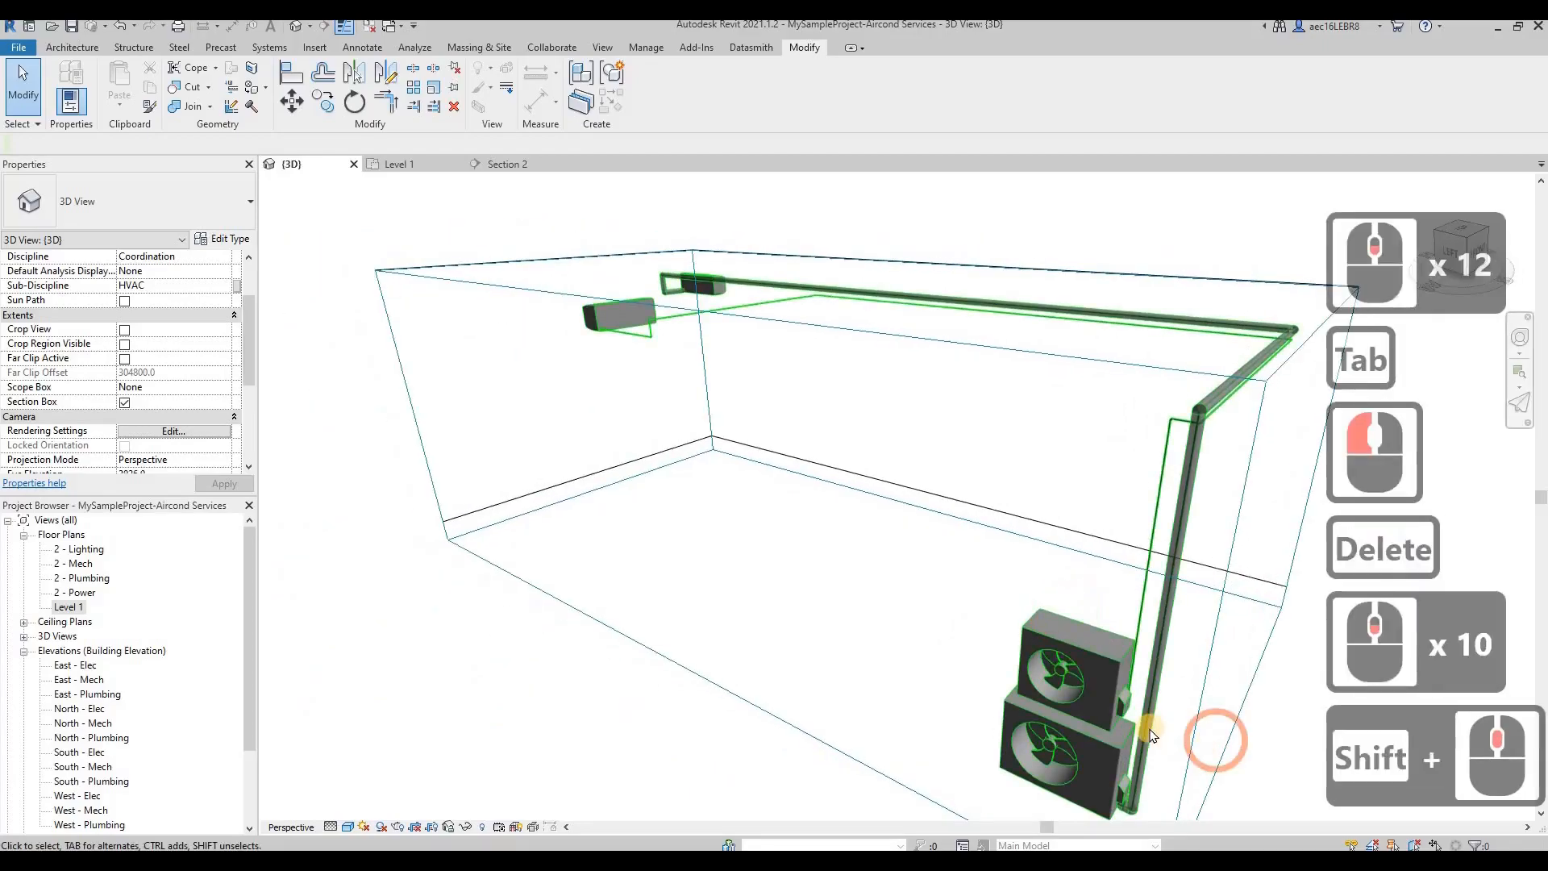
pyautogui.scroll(11, 1147, 733)
pyautogui.scroll(12, 1148, 732)
pyautogui.scroll(-20, 1140, 709)
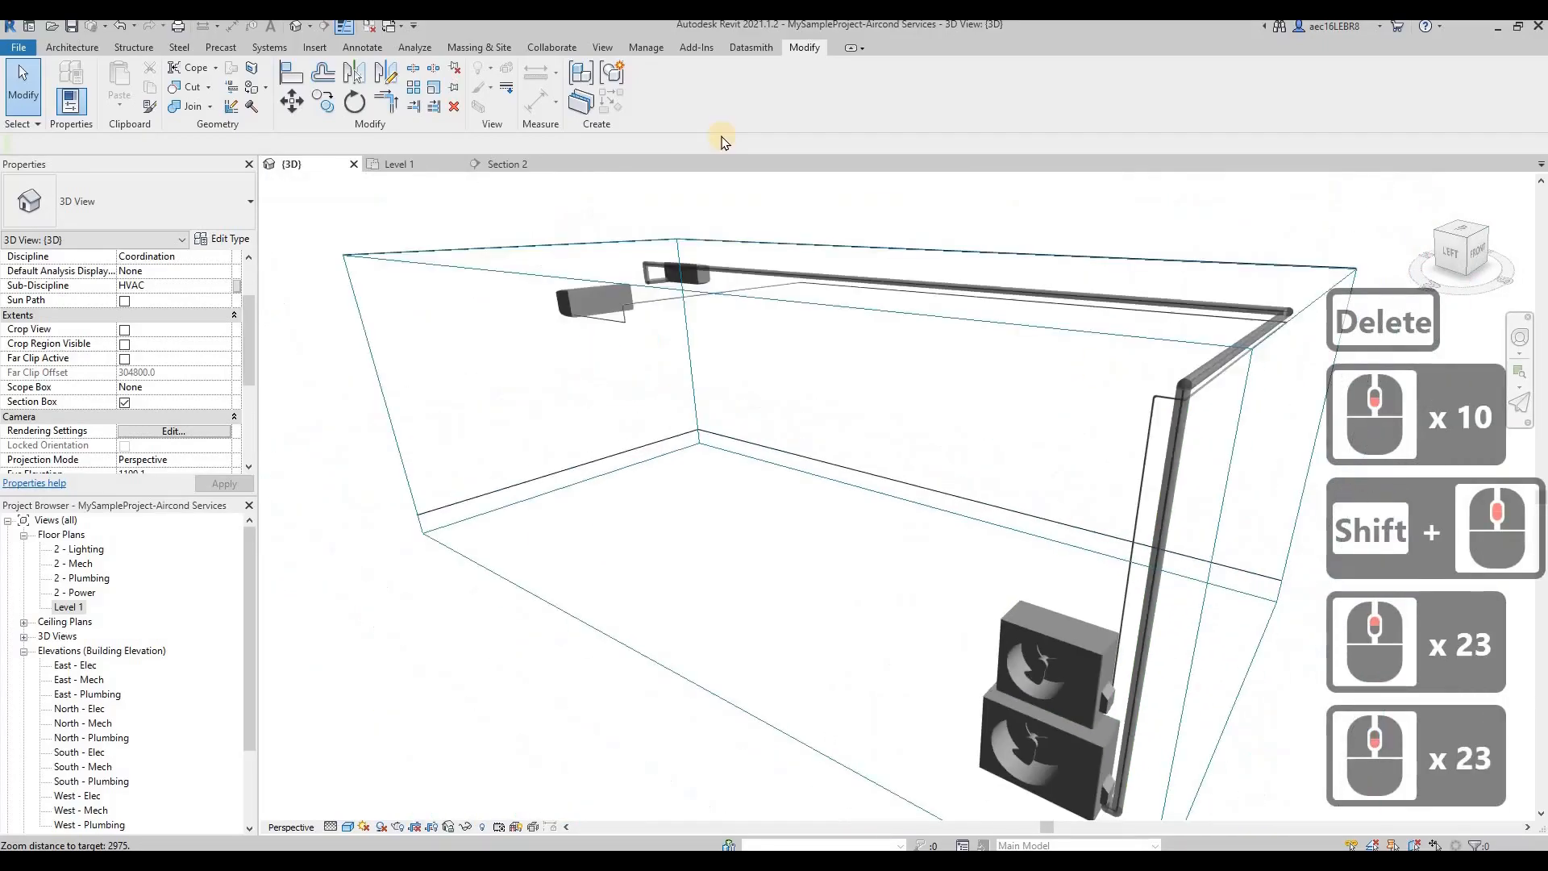
# On the Level 1 plan, check the System Type options of the copper pipe joining the rerouted branch to the main run
pyautogui.click(422, 170)
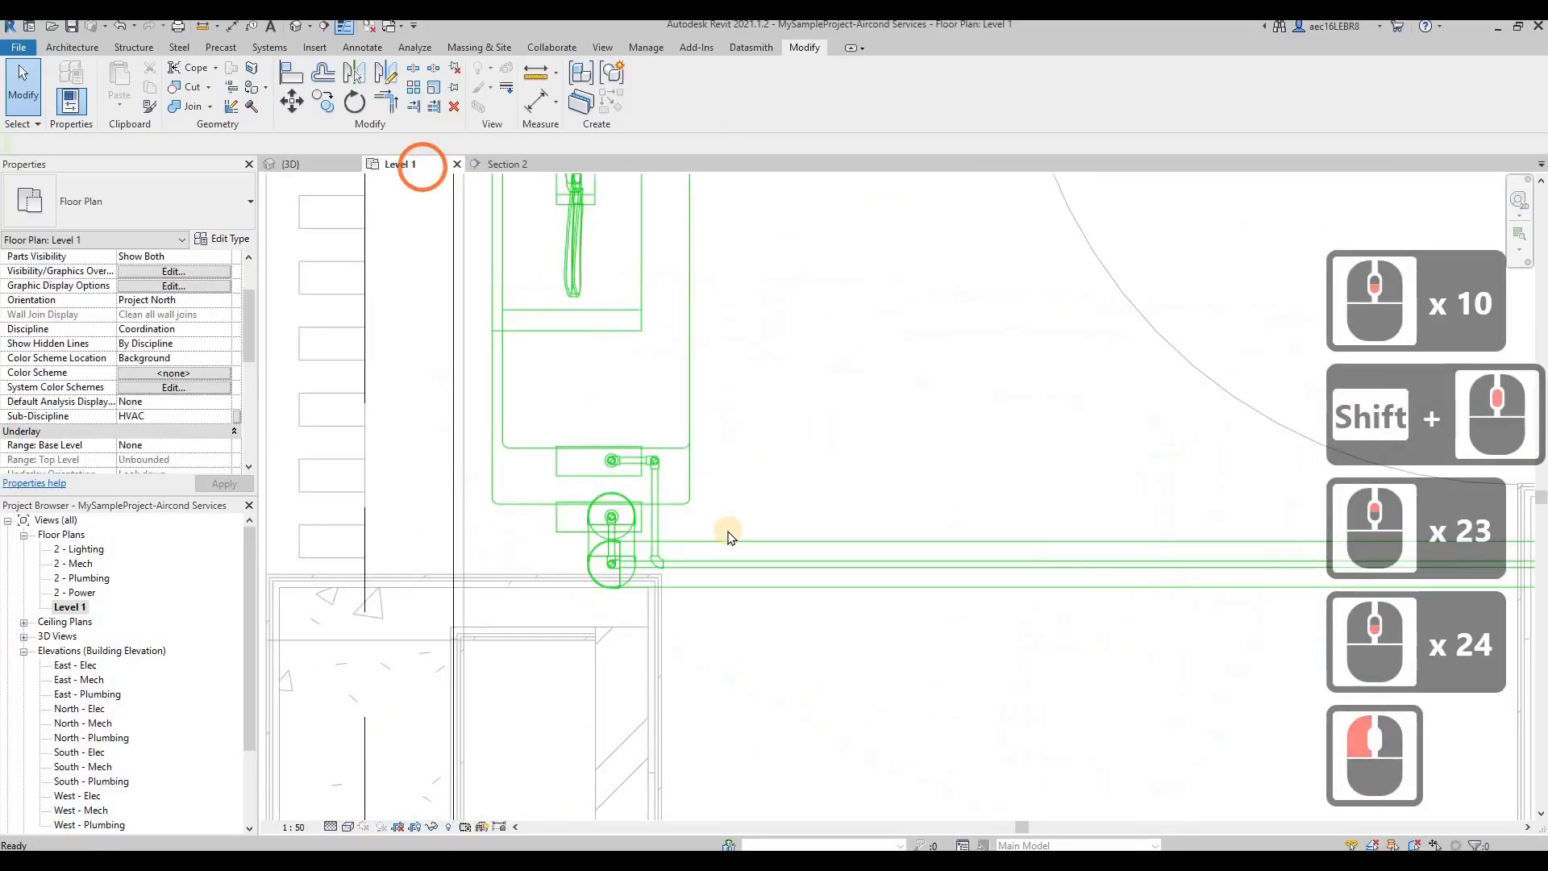
pyautogui.click(654, 516)
pyautogui.scroll(-2, 218, 320)
pyautogui.scroll(-4, 218, 320)
pyautogui.click(224, 271)
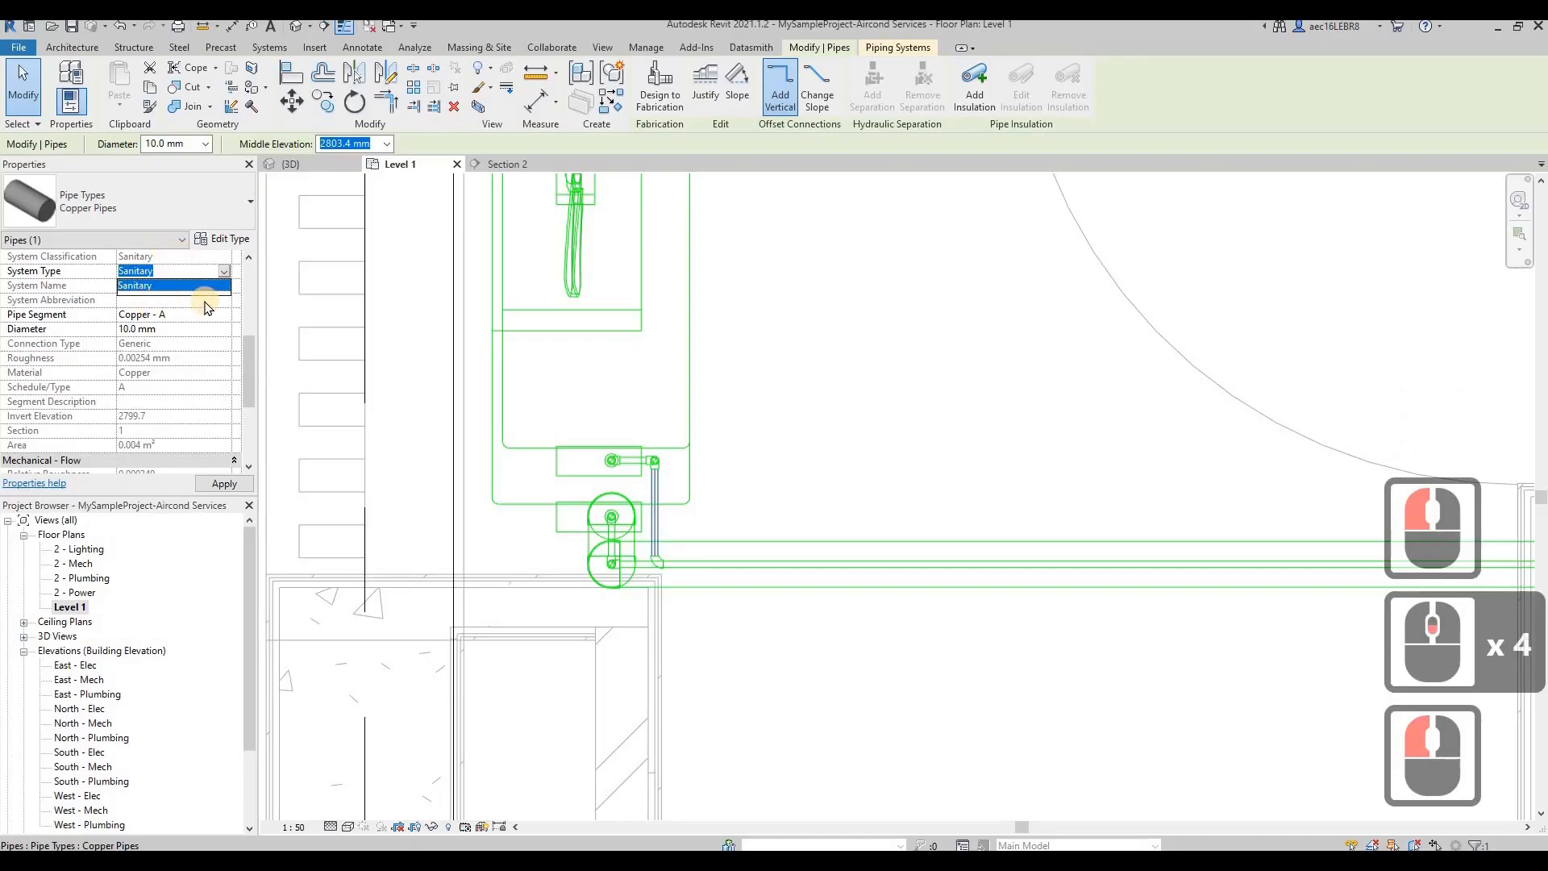
pyautogui.press('Escape')
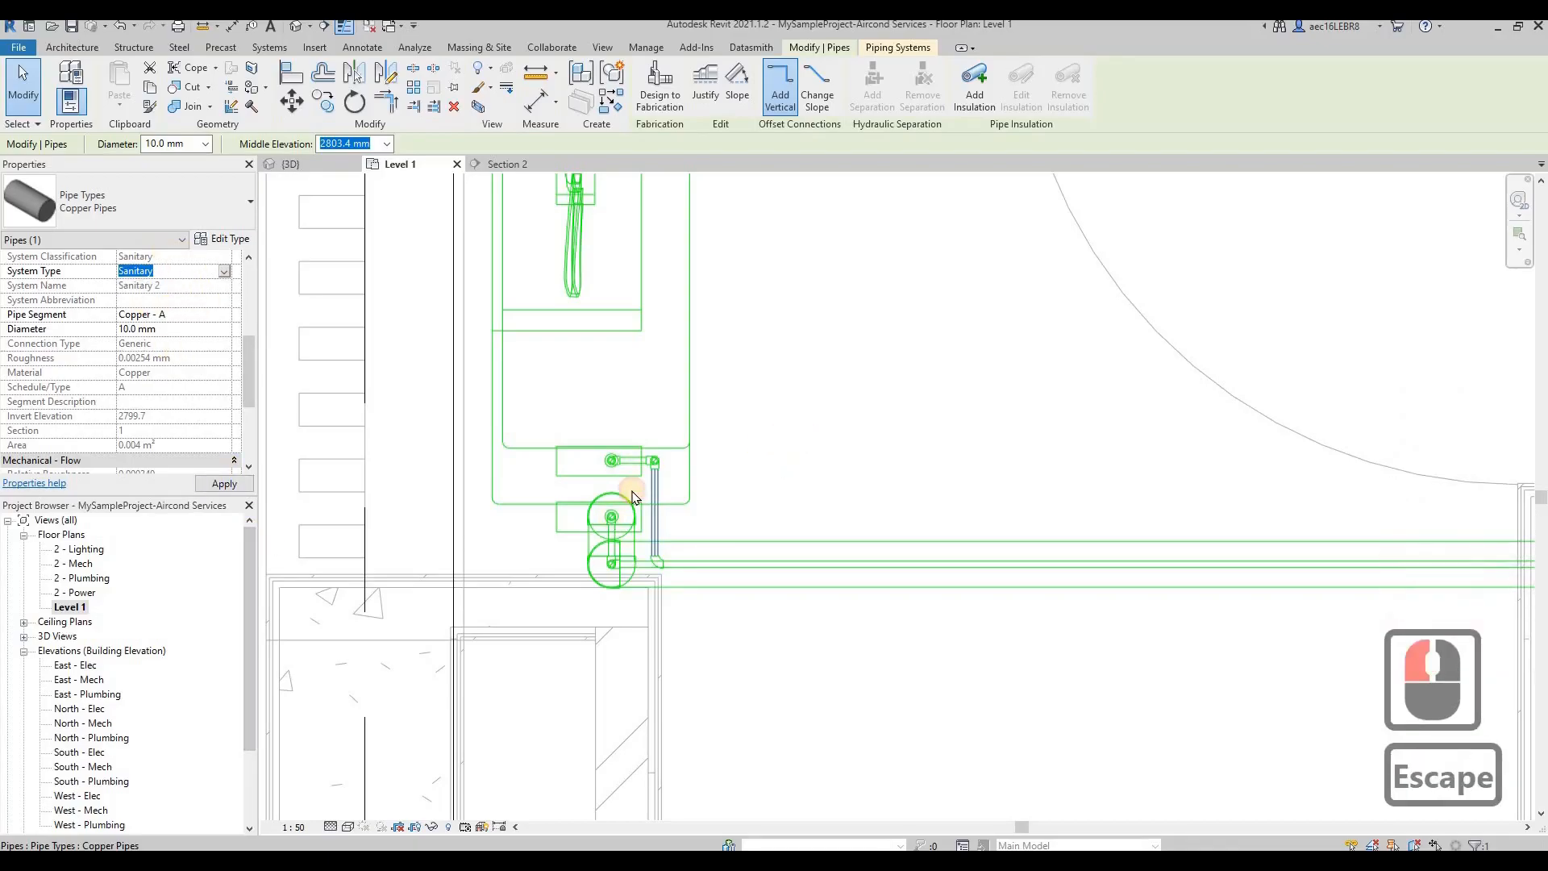
# Delete the pipe elbows at both outdoor units' connectors to disconnect the copper pipes from the equipment
pyautogui.click(636, 475)
pyautogui.scroll(9, 643, 468)
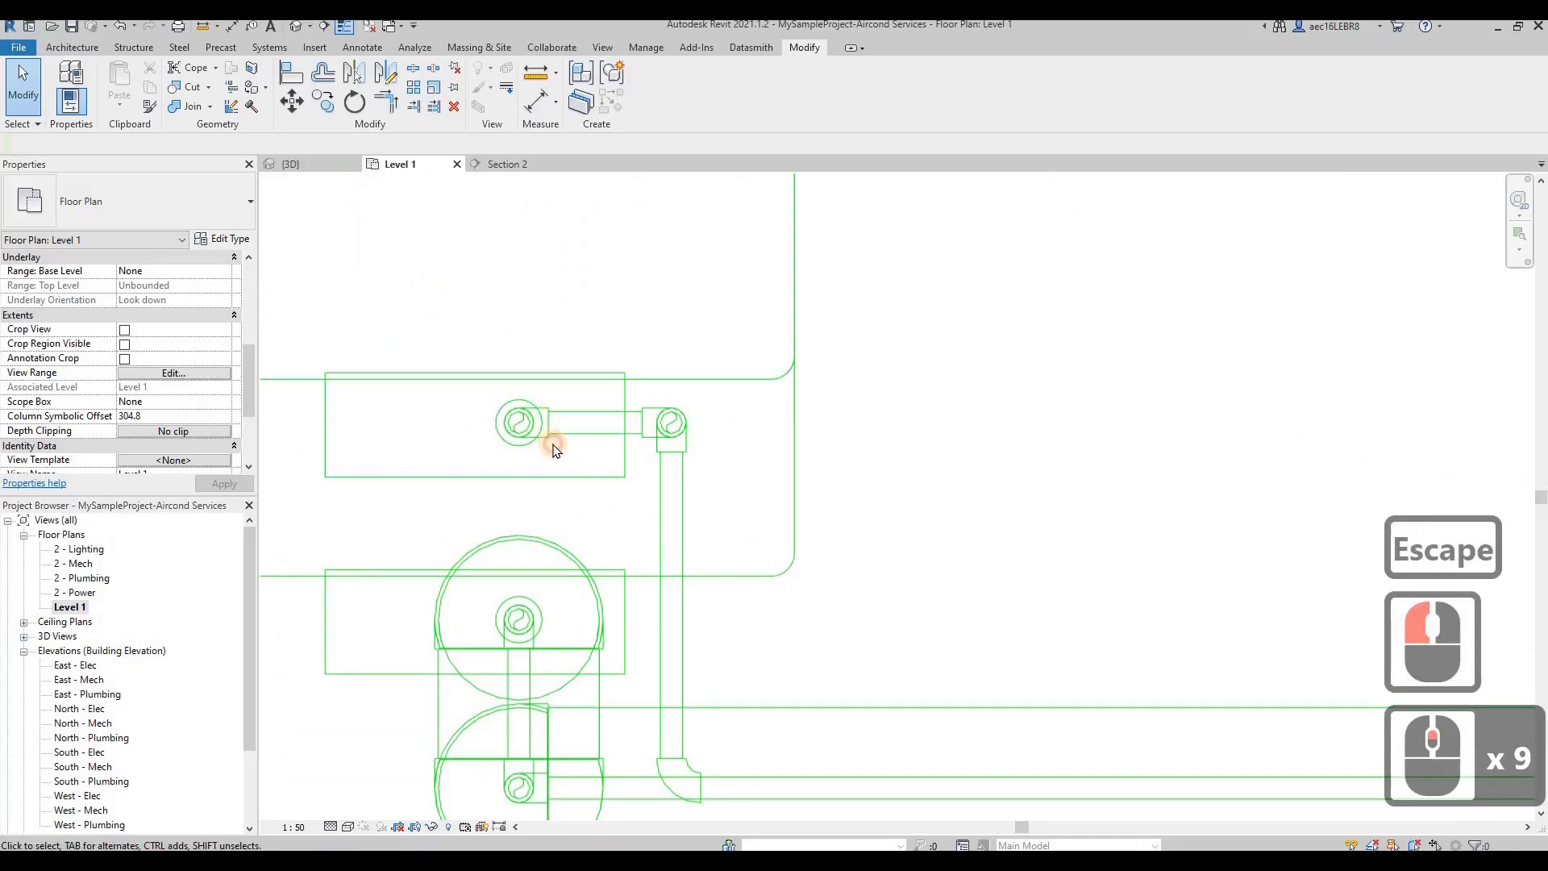
pyautogui.click(567, 463)
pyautogui.press('Delete')
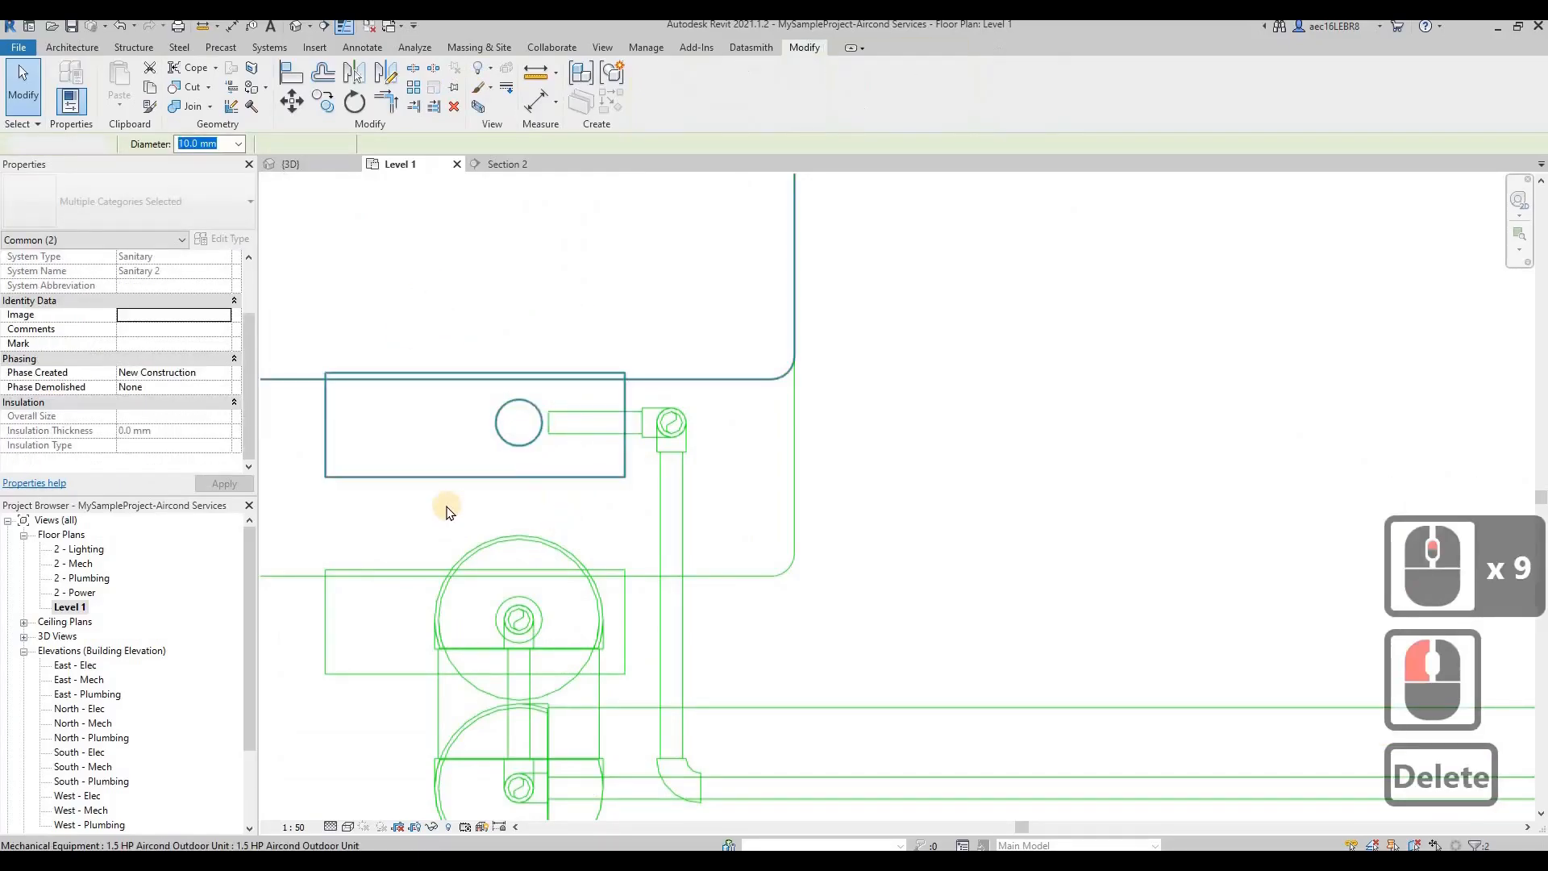
pyautogui.scroll(-2, 447, 501)
pyautogui.click(553, 617)
pyautogui.press('Delete')
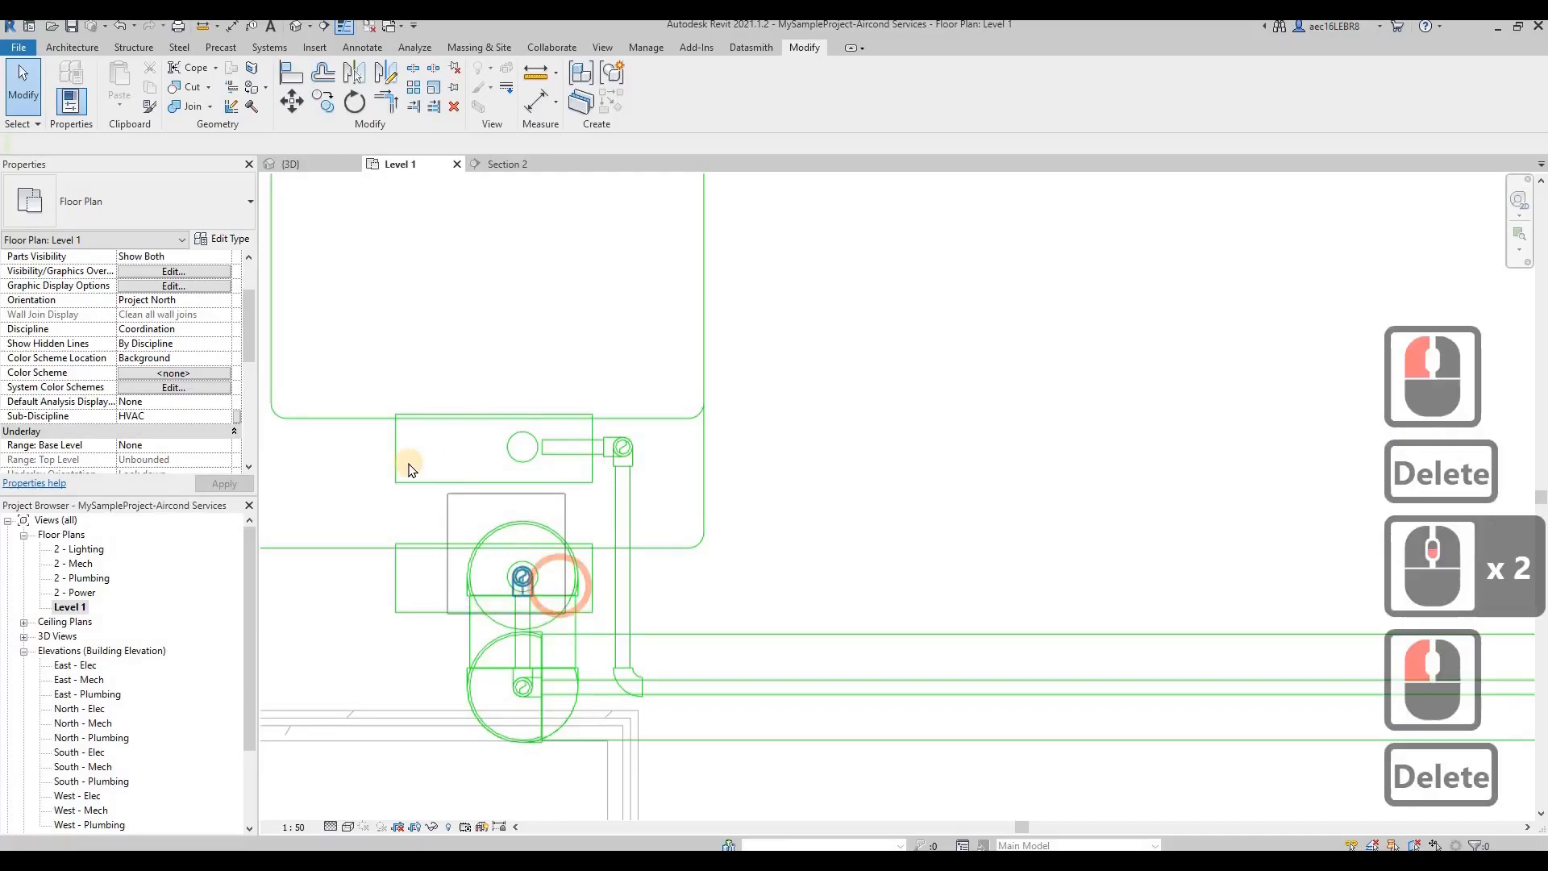
# Pull the copper pipe's end back from the first wall-mounted indoor unit to disconnect it
pyautogui.scroll(-20, 528, 581)
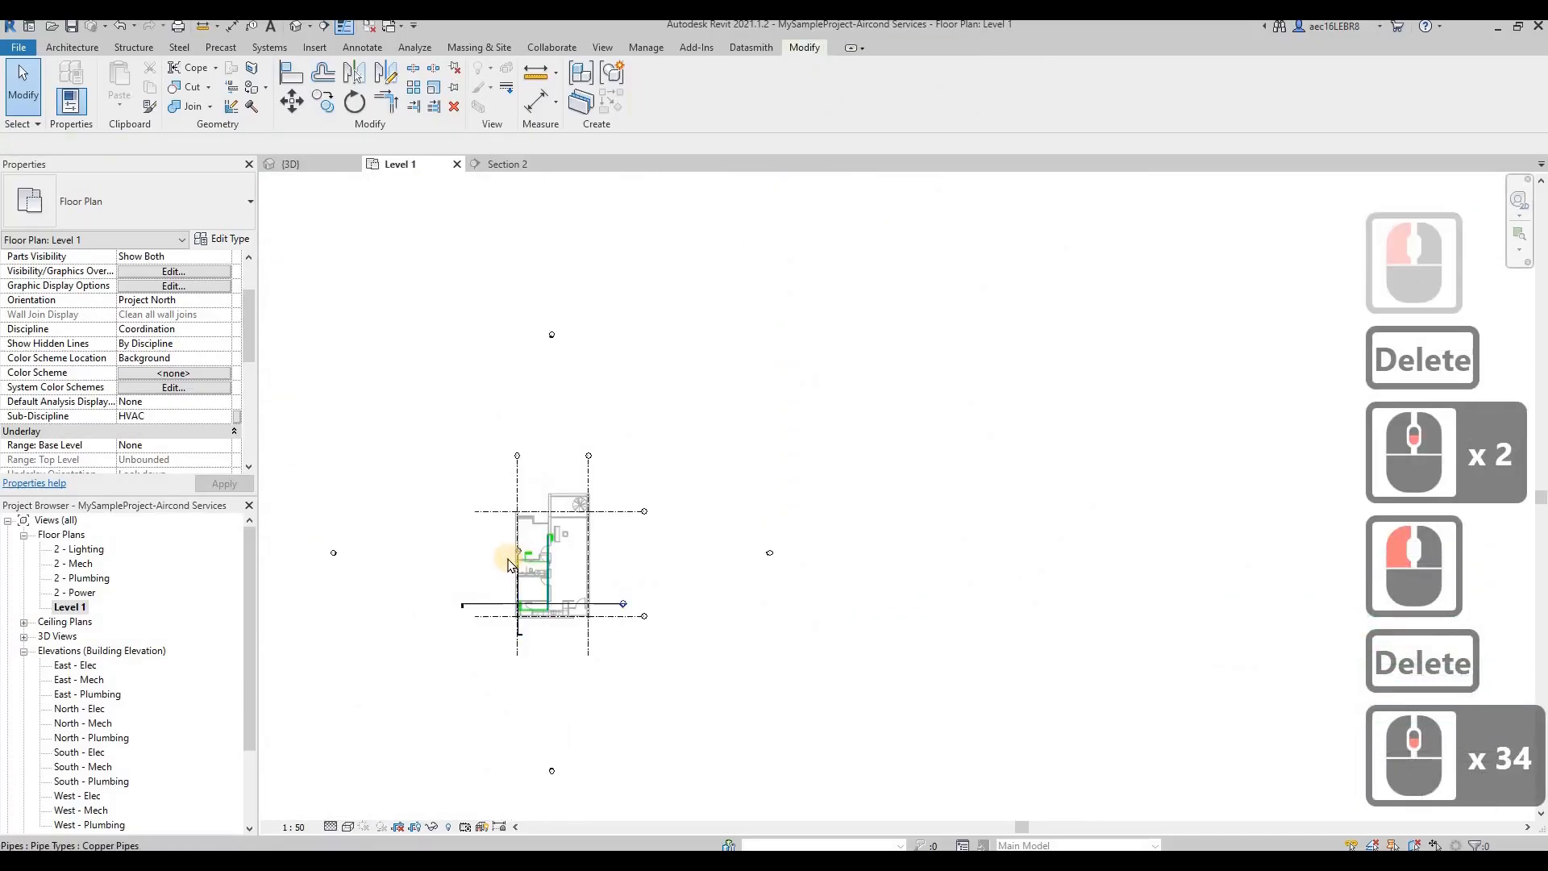
pyautogui.scroll(20, 444, 516)
pyautogui.scroll(5, 436, 494)
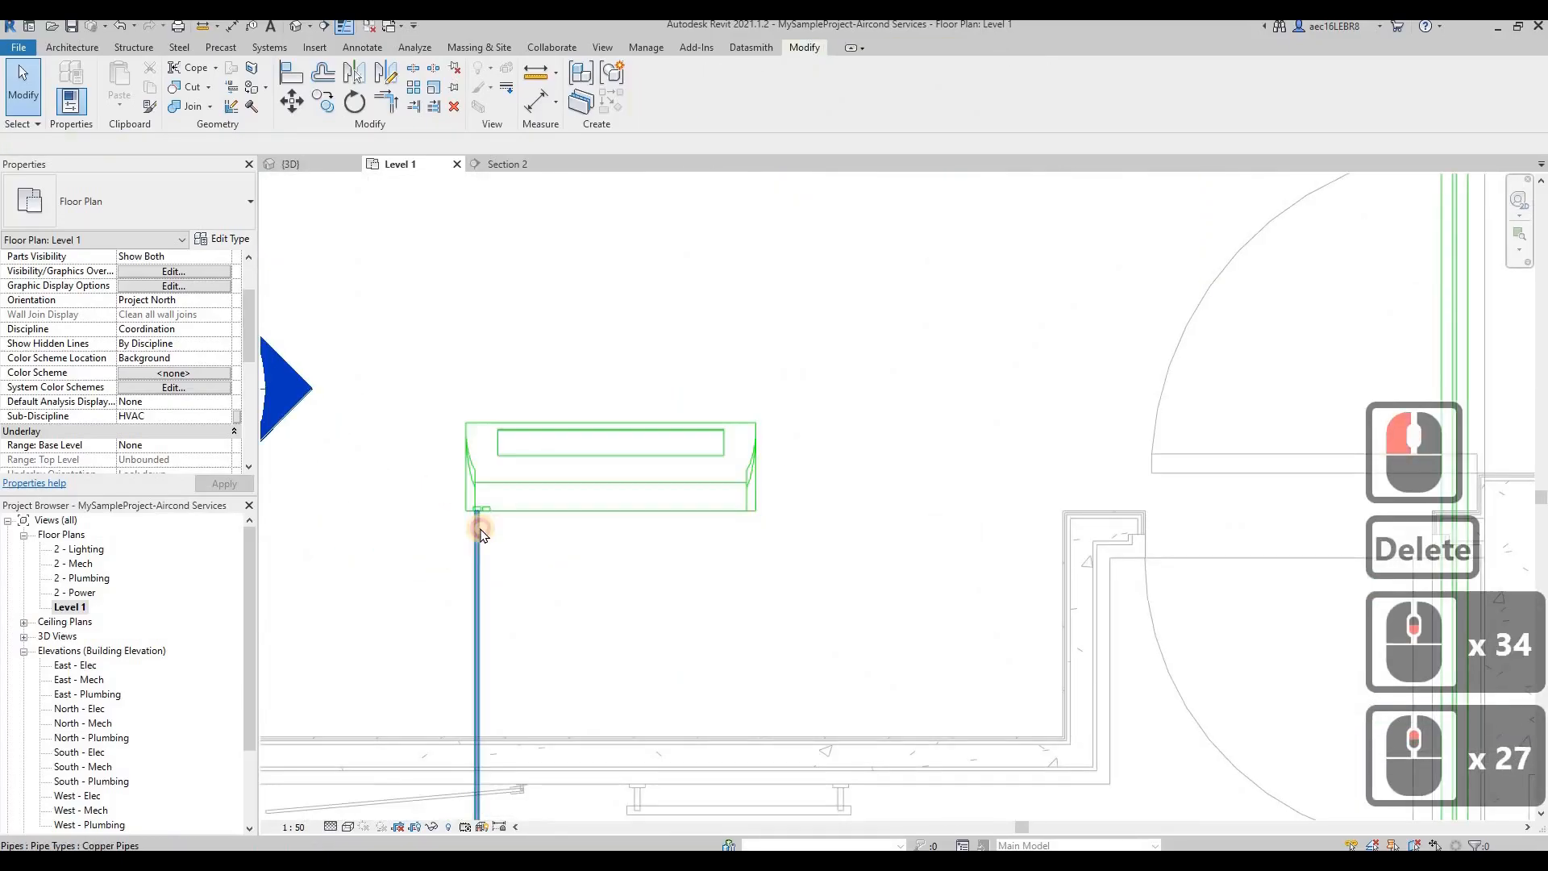
pyautogui.click(476, 525)
pyautogui.click(596, 645)
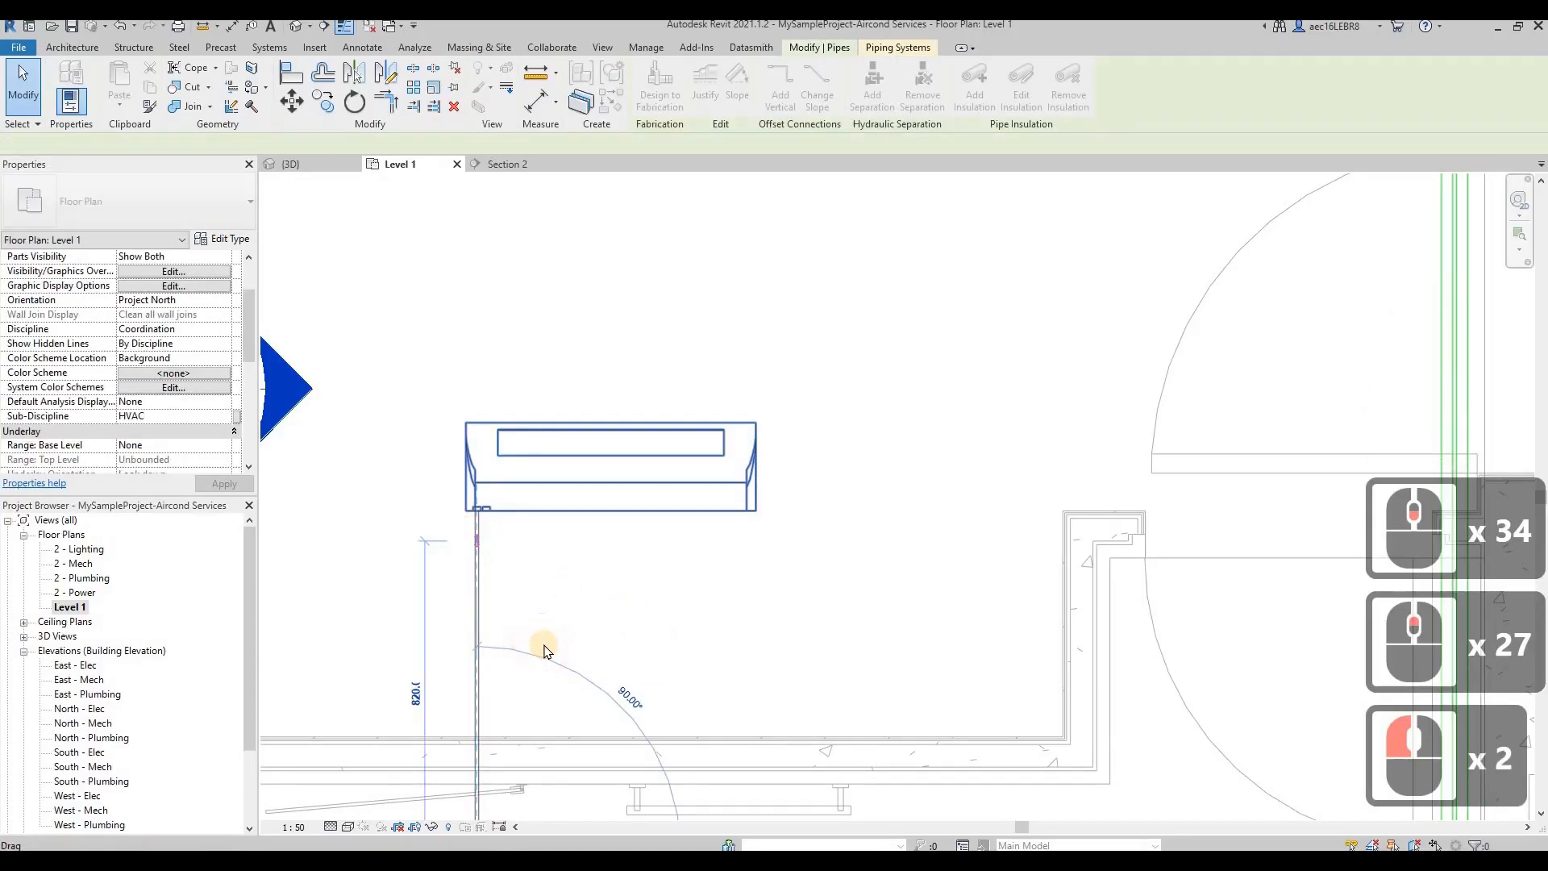
# Pull the other copper pipe's end back from the 2.0 HP indoor unit, leaving a stub about 287 mm long
pyautogui.scroll(-6, 544, 649)
pyautogui.click(992, 219)
pyautogui.scroll(9, 991, 218)
pyautogui.moveTo(1001, 222)
pyautogui.mouseDown()
pyautogui.moveTo(919, 235)
pyautogui.moveTo(970, 226)
pyautogui.mouseUp()
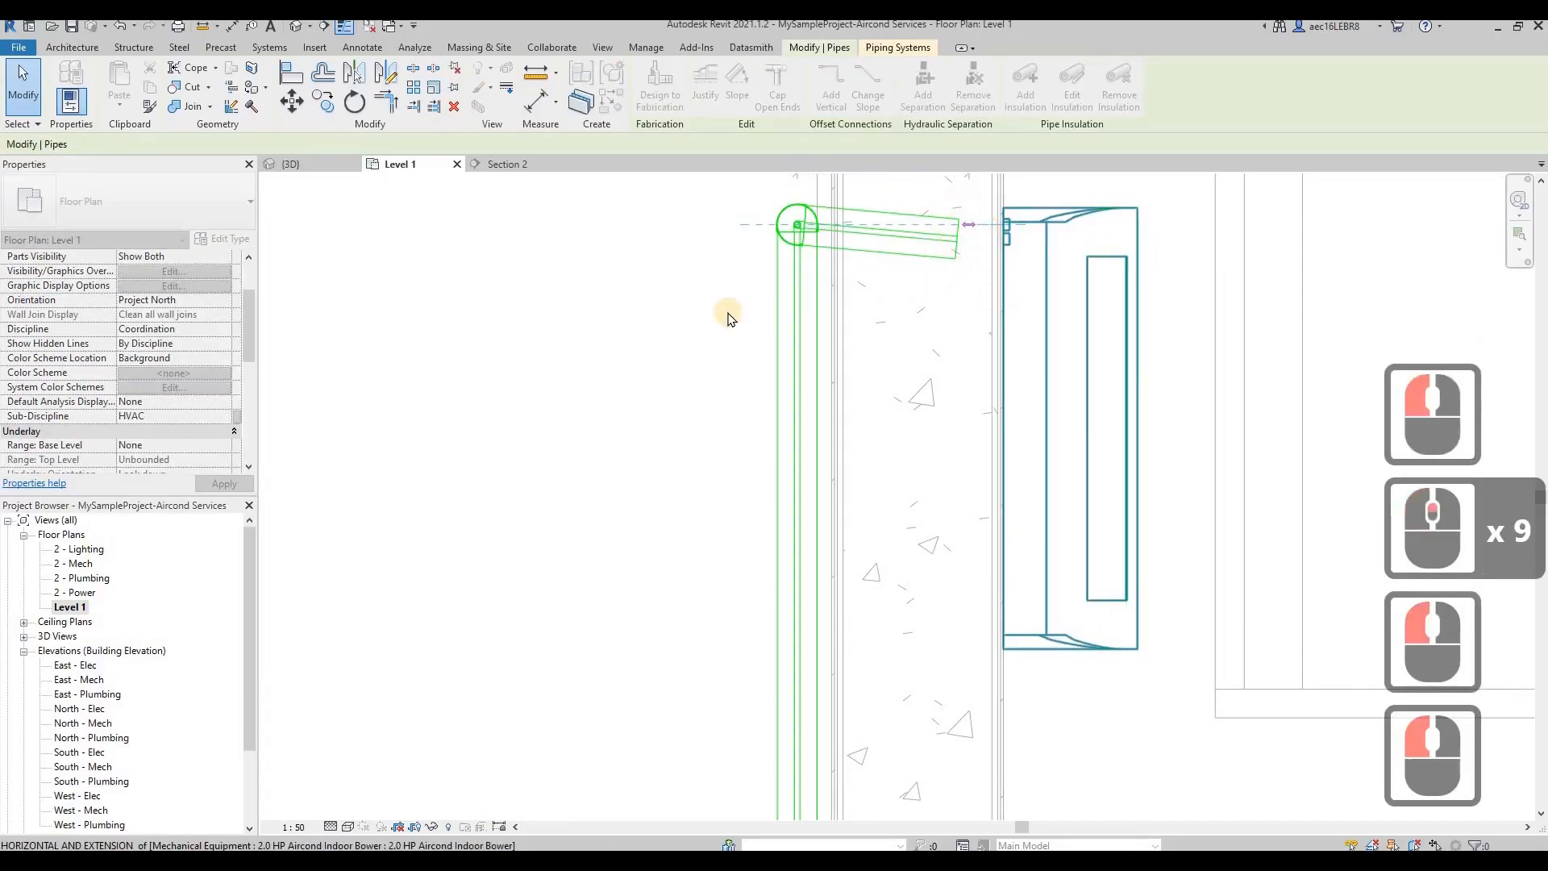
pyautogui.scroll(-4, 769, 343)
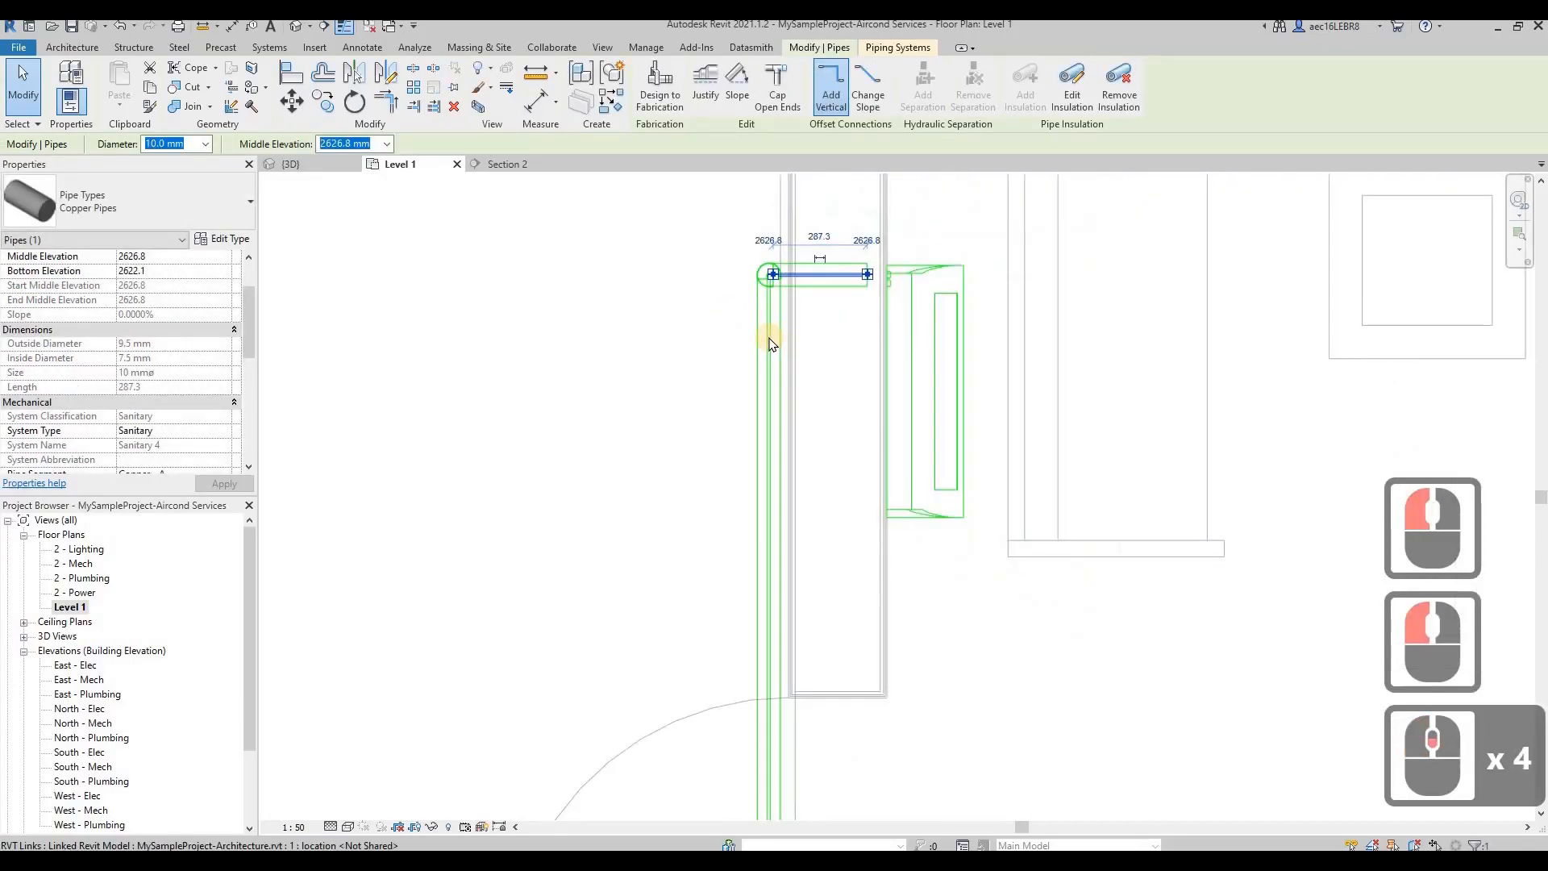
# Look through the System Type options available for the long copper pipe near the 2.0 HP indoor unit
pyautogui.click(76, 366)
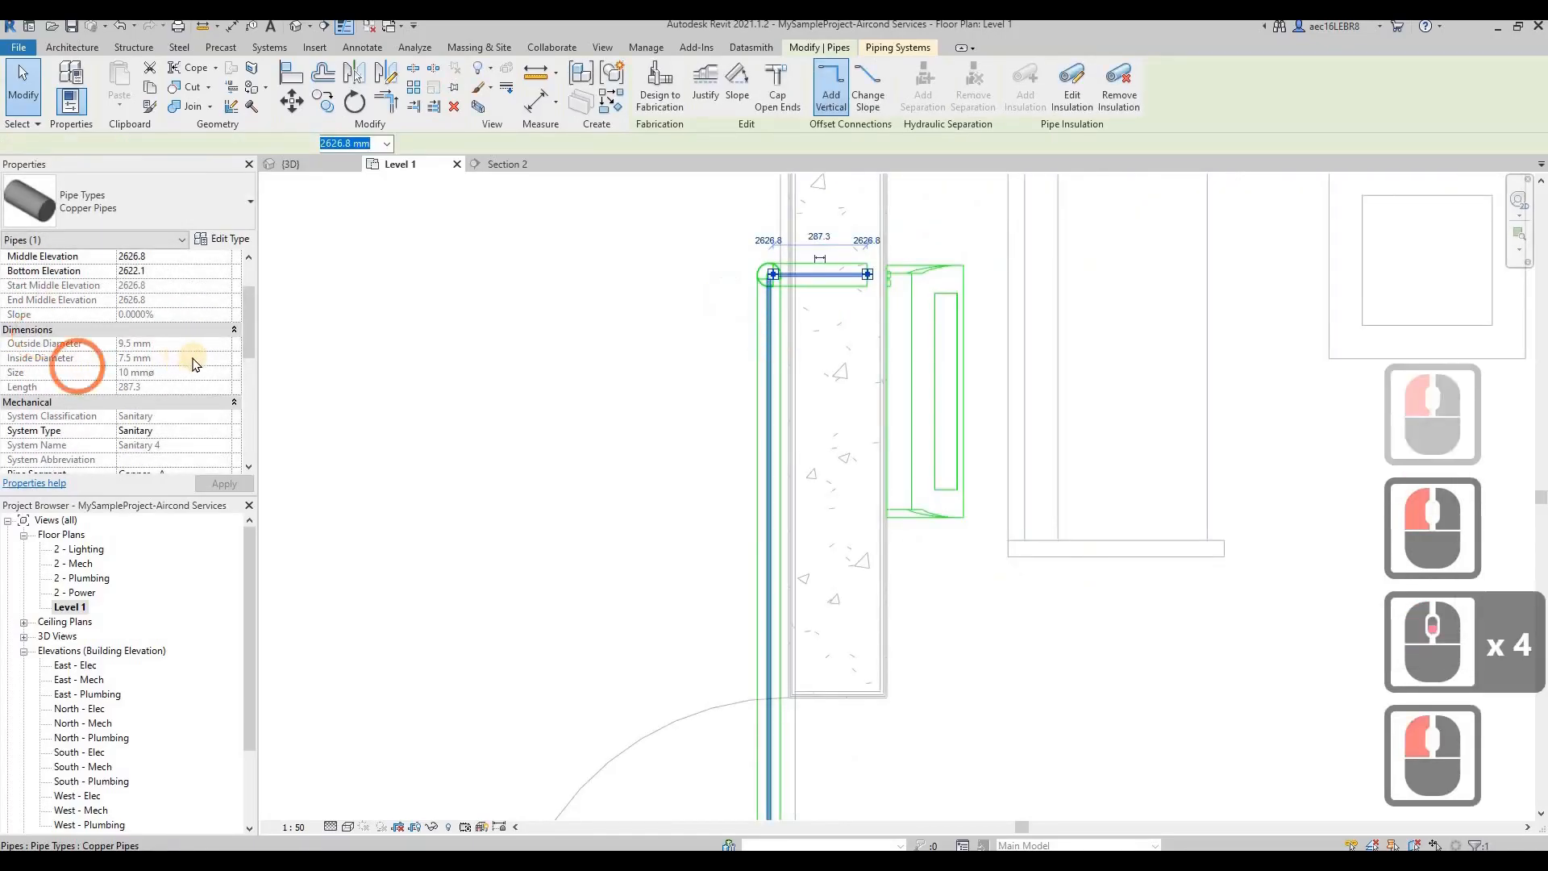
pyautogui.click(226, 428)
pyautogui.scroll(2, 204, 468)
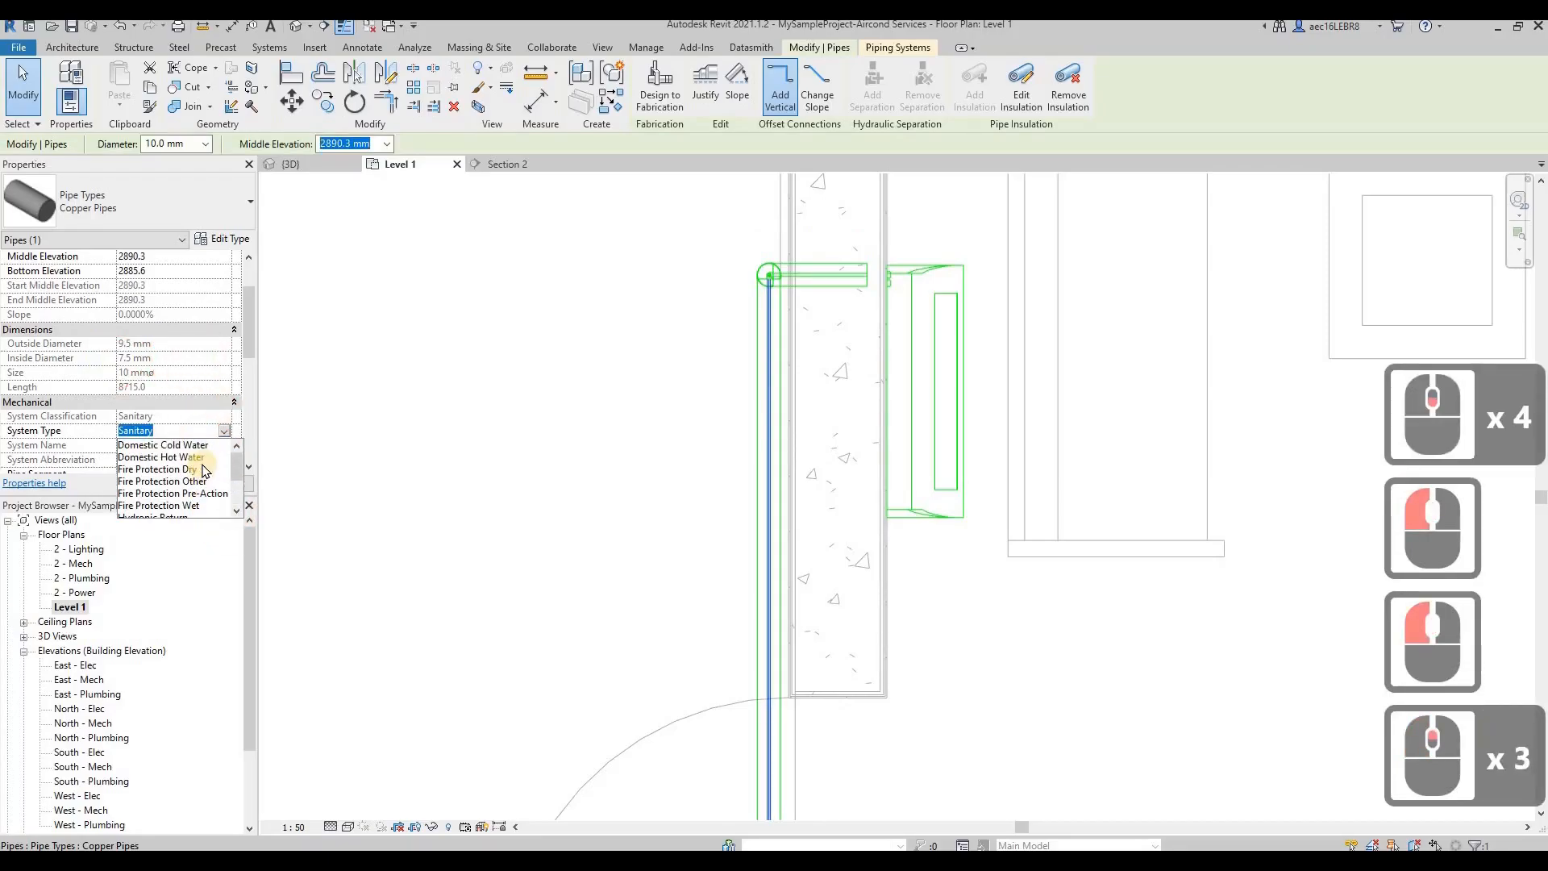
pyautogui.scroll(2, 204, 470)
pyautogui.scroll(-3, 204, 467)
pyautogui.press('Escape')
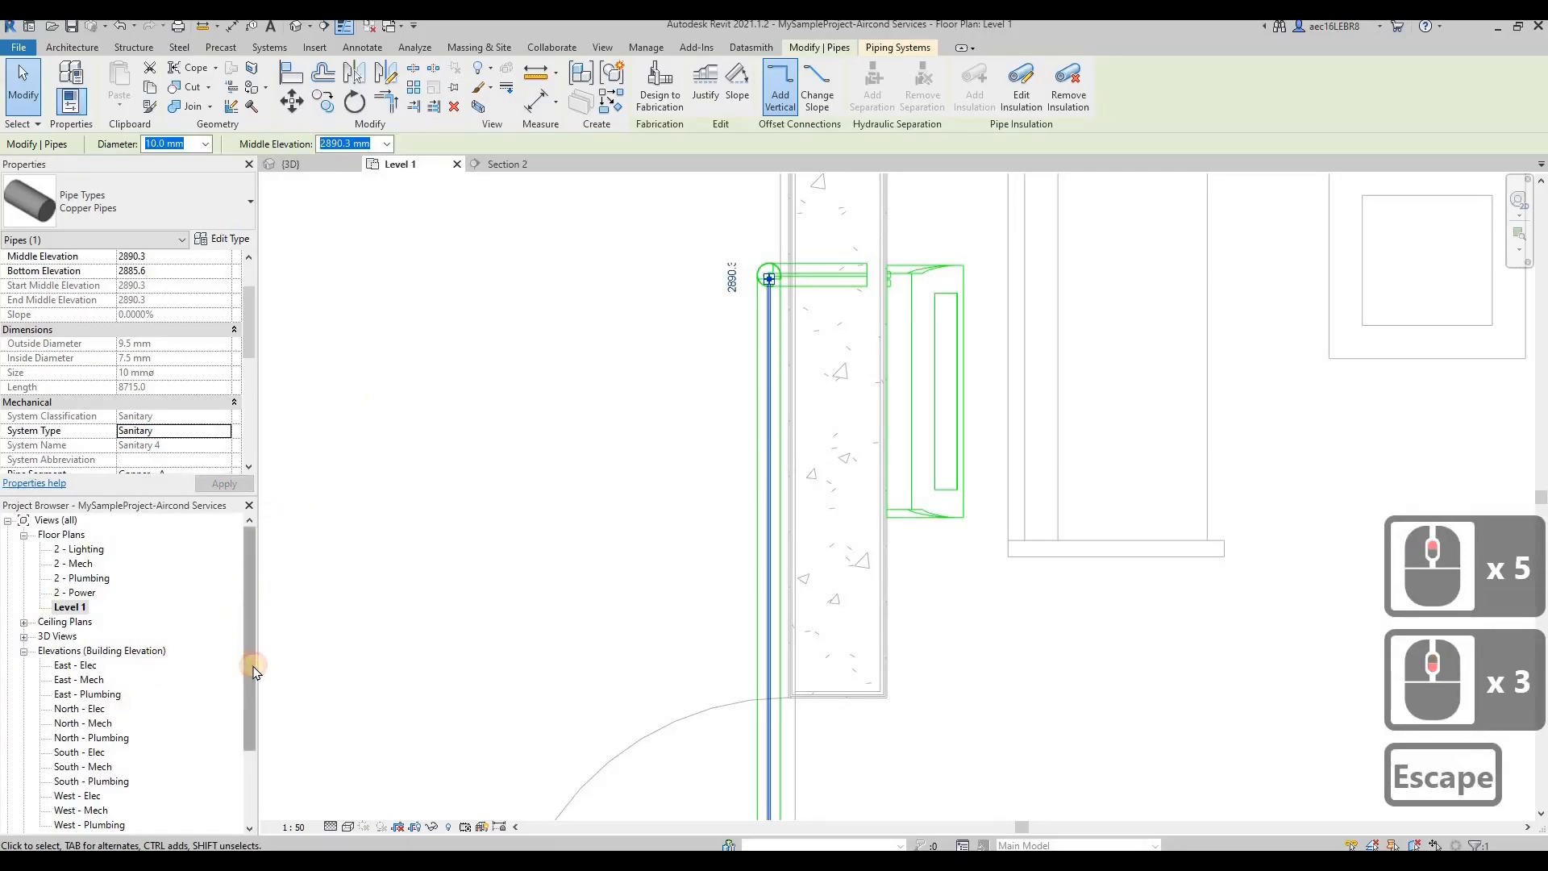
# Expand the Piping System family under the project's Piping Systems families to list its system types
pyautogui.moveTo(253, 667); pyautogui.dragTo(254, 750)
pyautogui.click(582, 402)
pyautogui.click(314, 499)
pyautogui.click(51, 501)
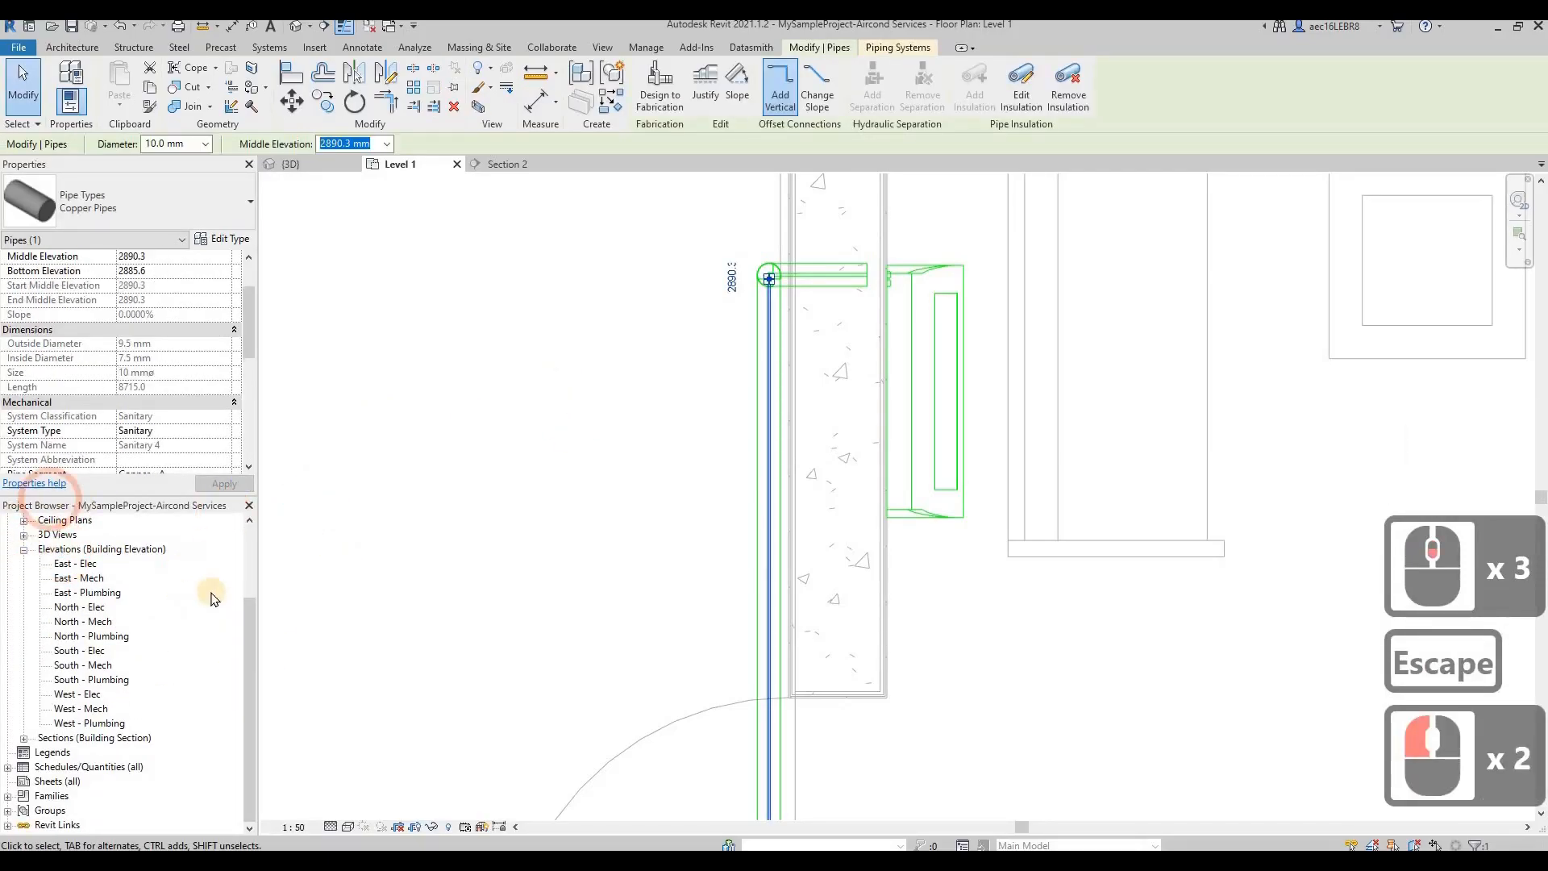
pyautogui.click(9, 797)
pyautogui.scroll(-16, 115, 718)
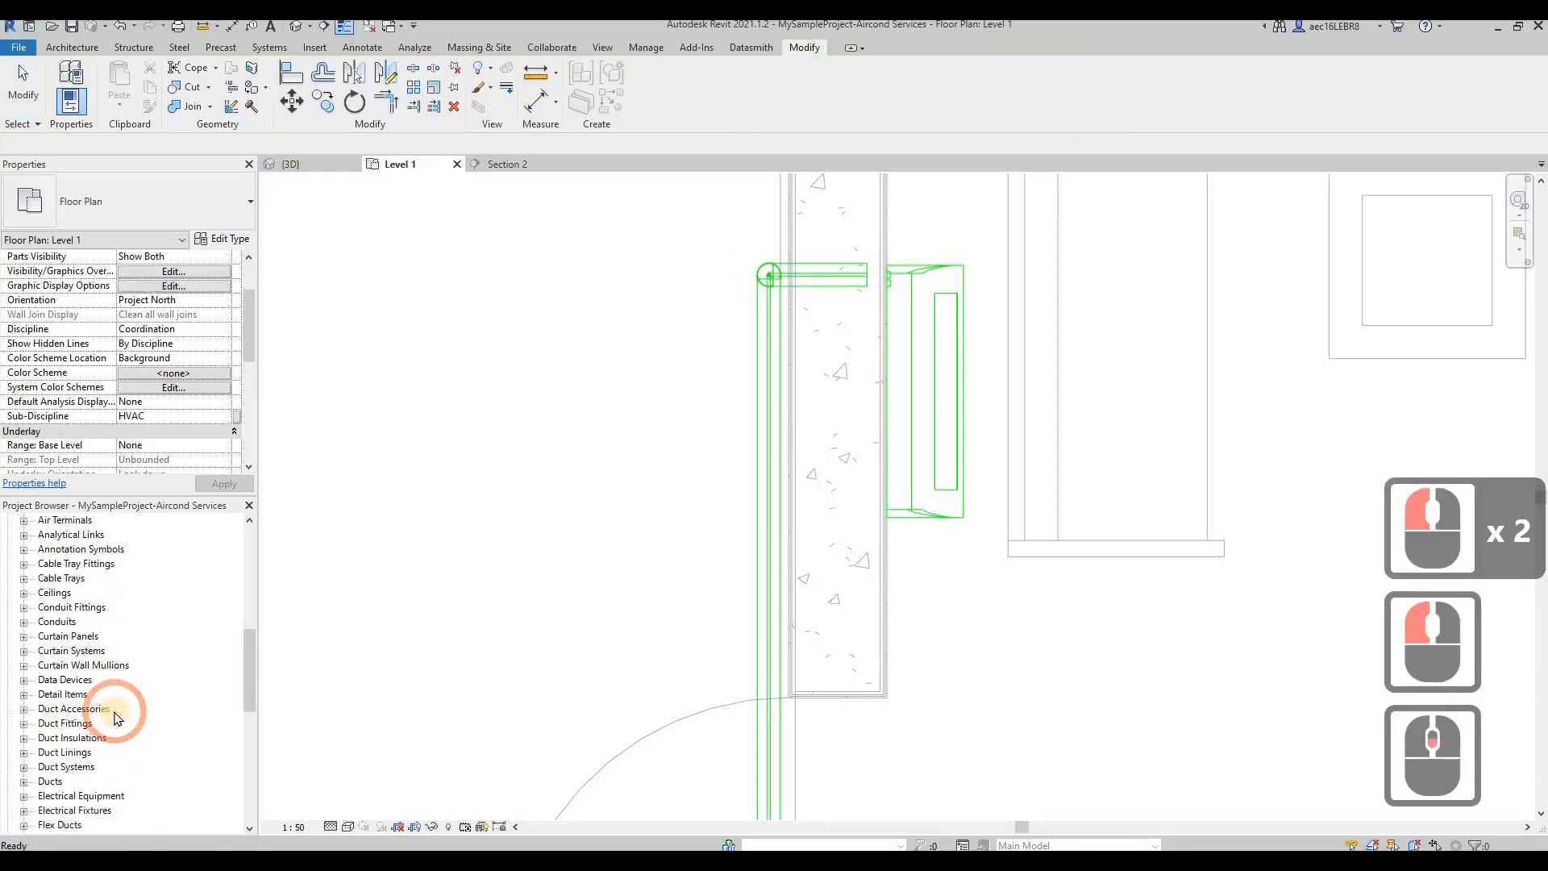
pyautogui.scroll(-3, 116, 717)
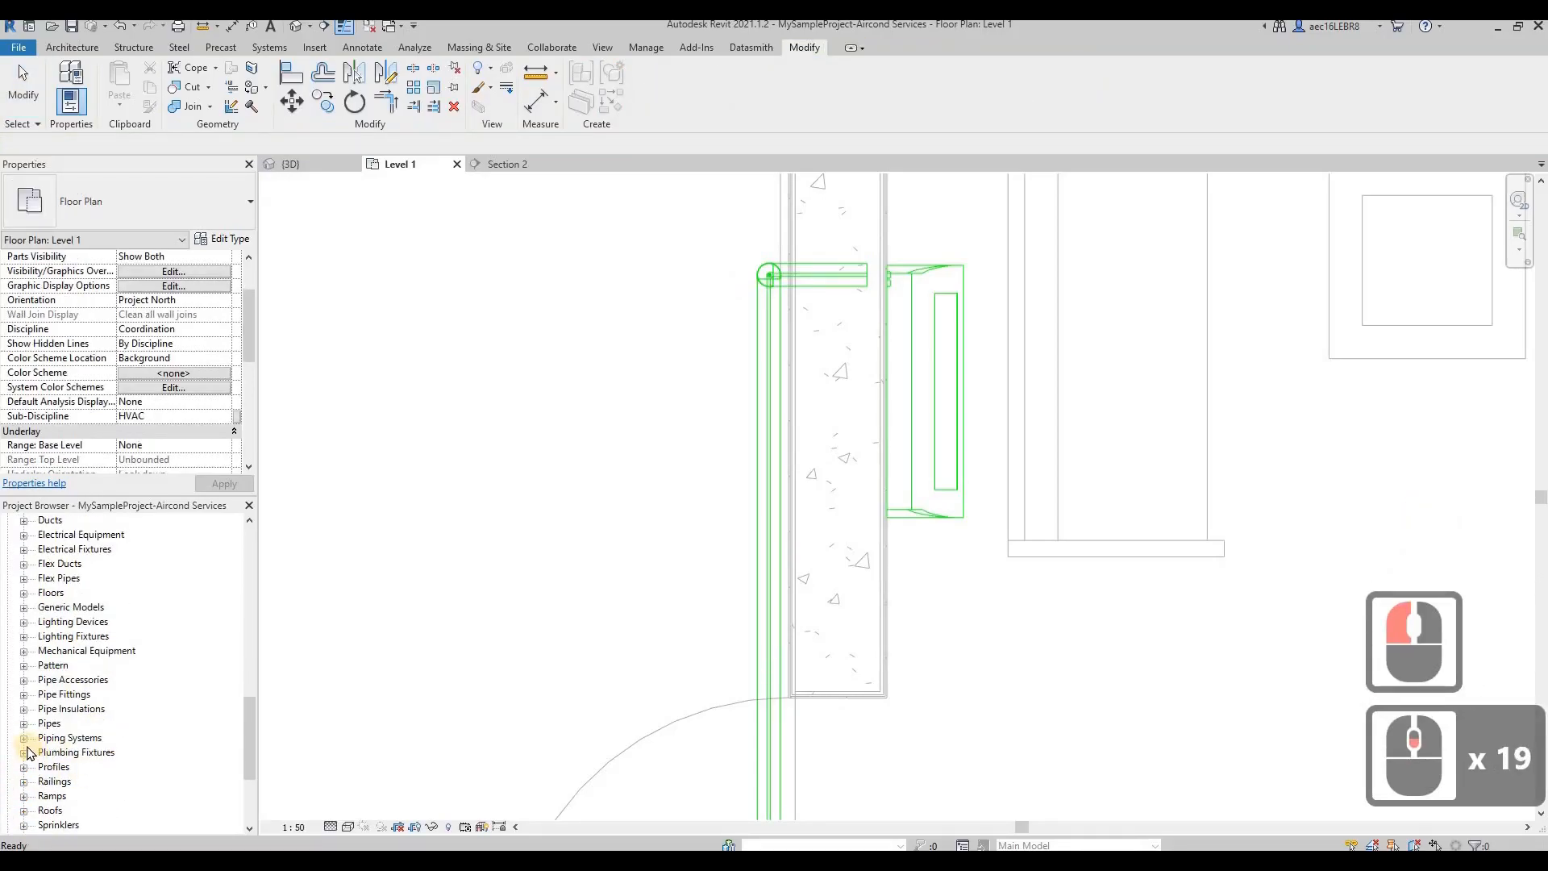
pyautogui.click(24, 738)
pyautogui.scroll(-1, 22, 738)
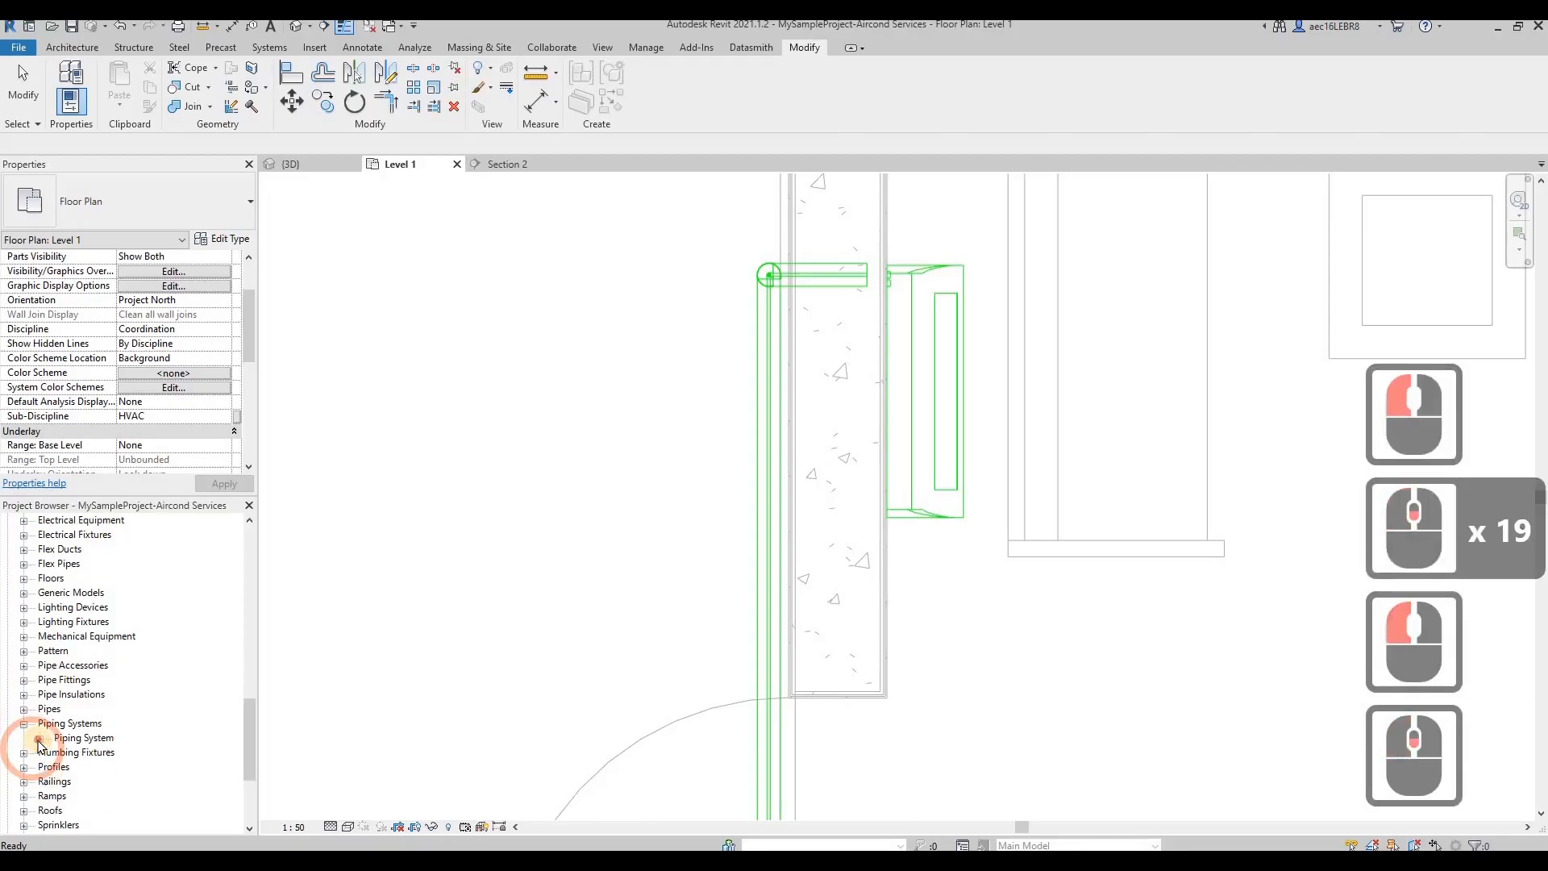
pyautogui.click(40, 742)
pyautogui.scroll(-4, 89, 770)
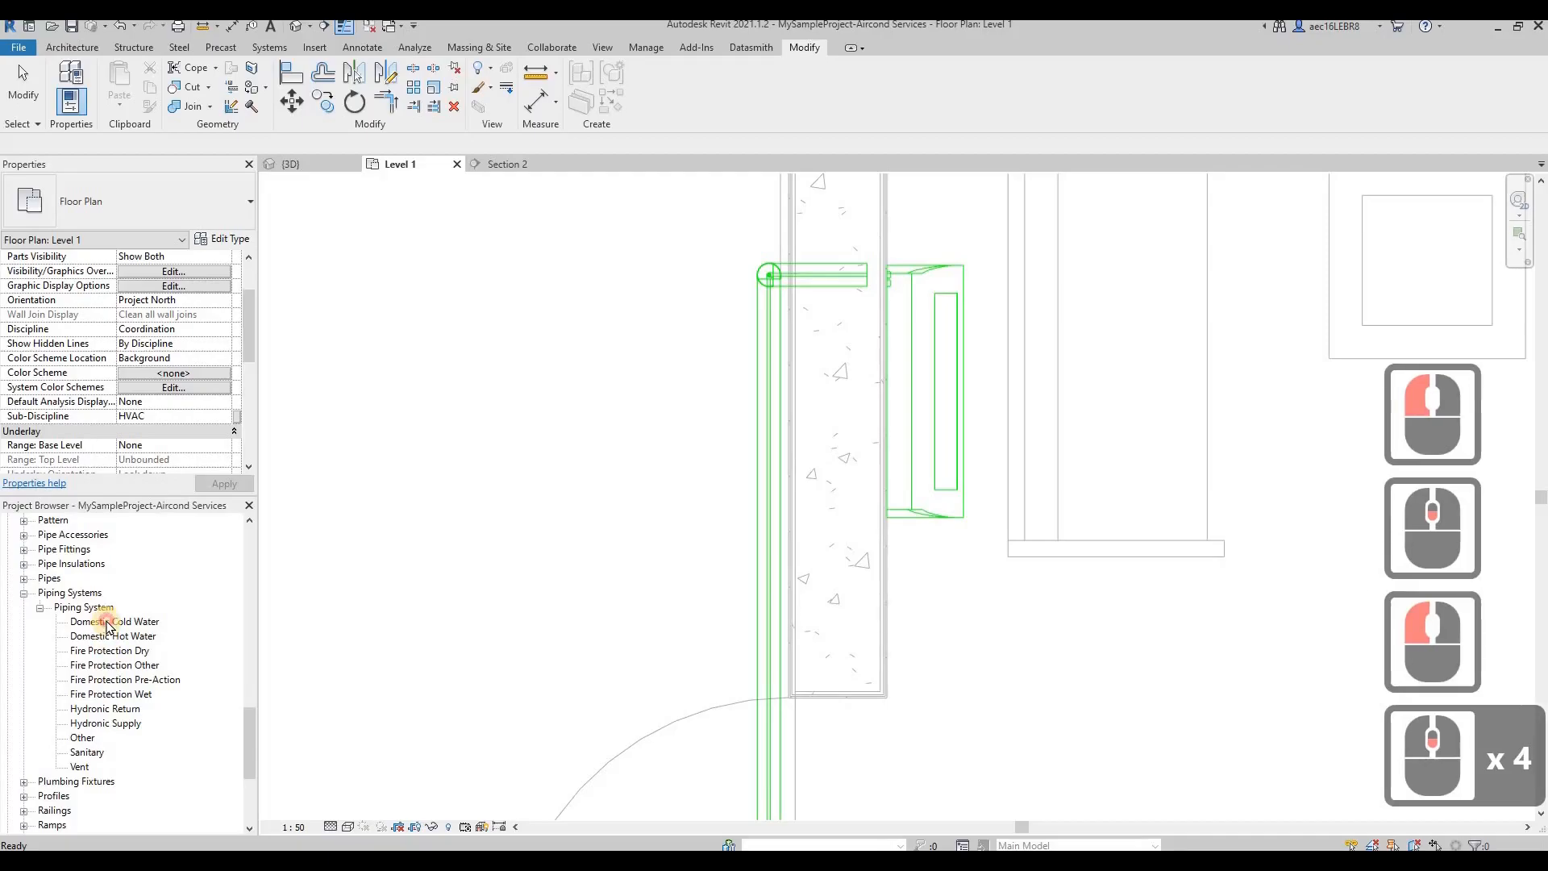
# Duplicate the Domestic Cold Water piping system type and rename the copy Refrigerant
pyautogui.click(109, 622)
pyautogui.rightClick(109, 623)
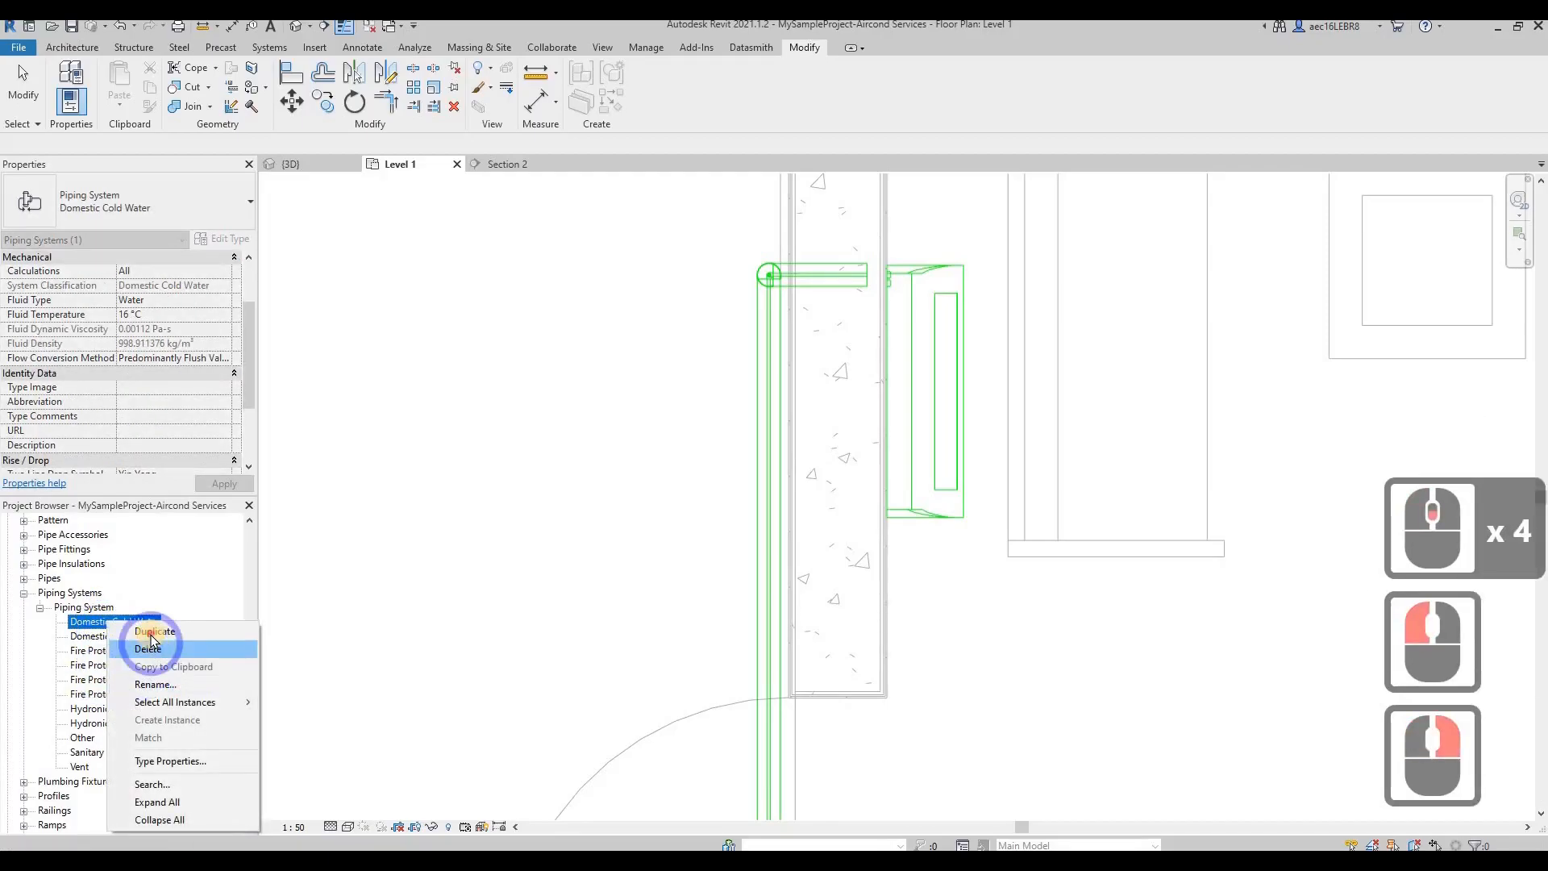
pyautogui.click(153, 632)
pyautogui.click(146, 637)
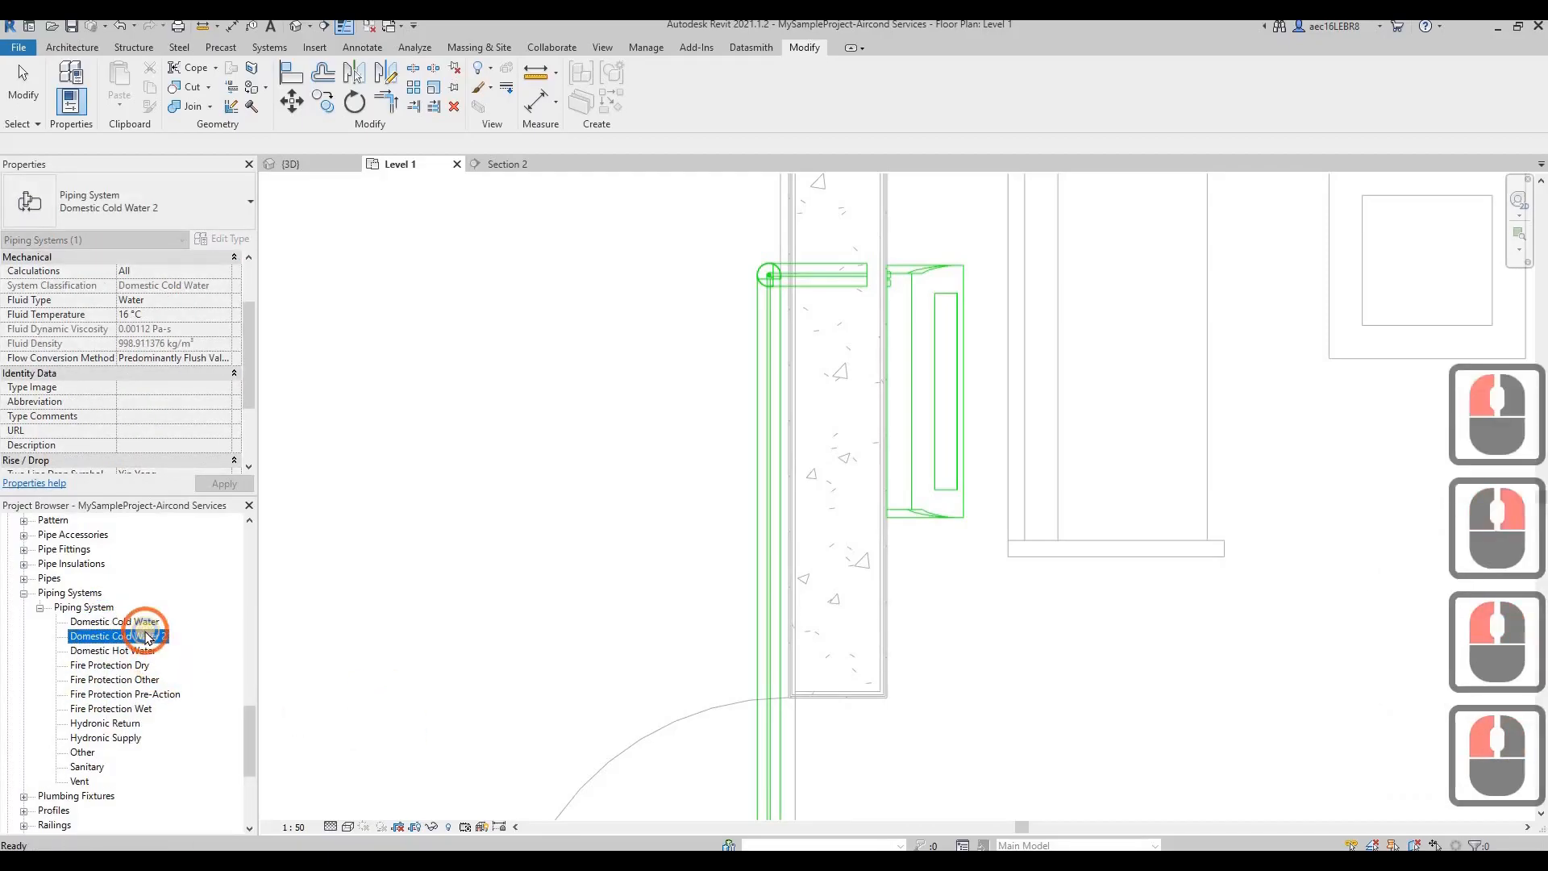
pyautogui.rightClick(147, 636)
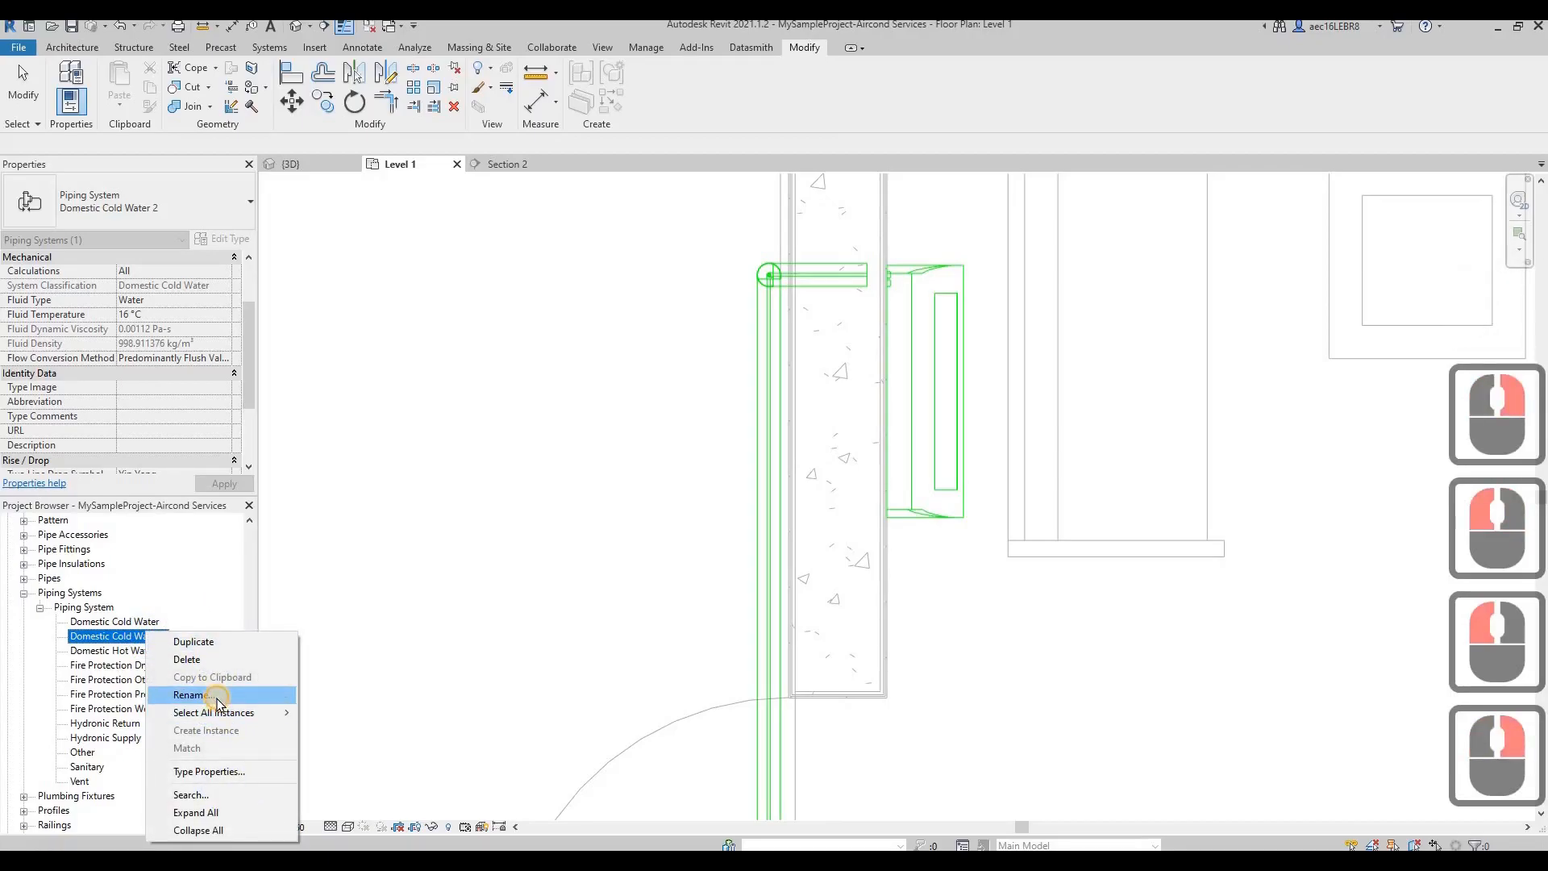
pyautogui.click(216, 698)
pyautogui.write('Refrigerant')
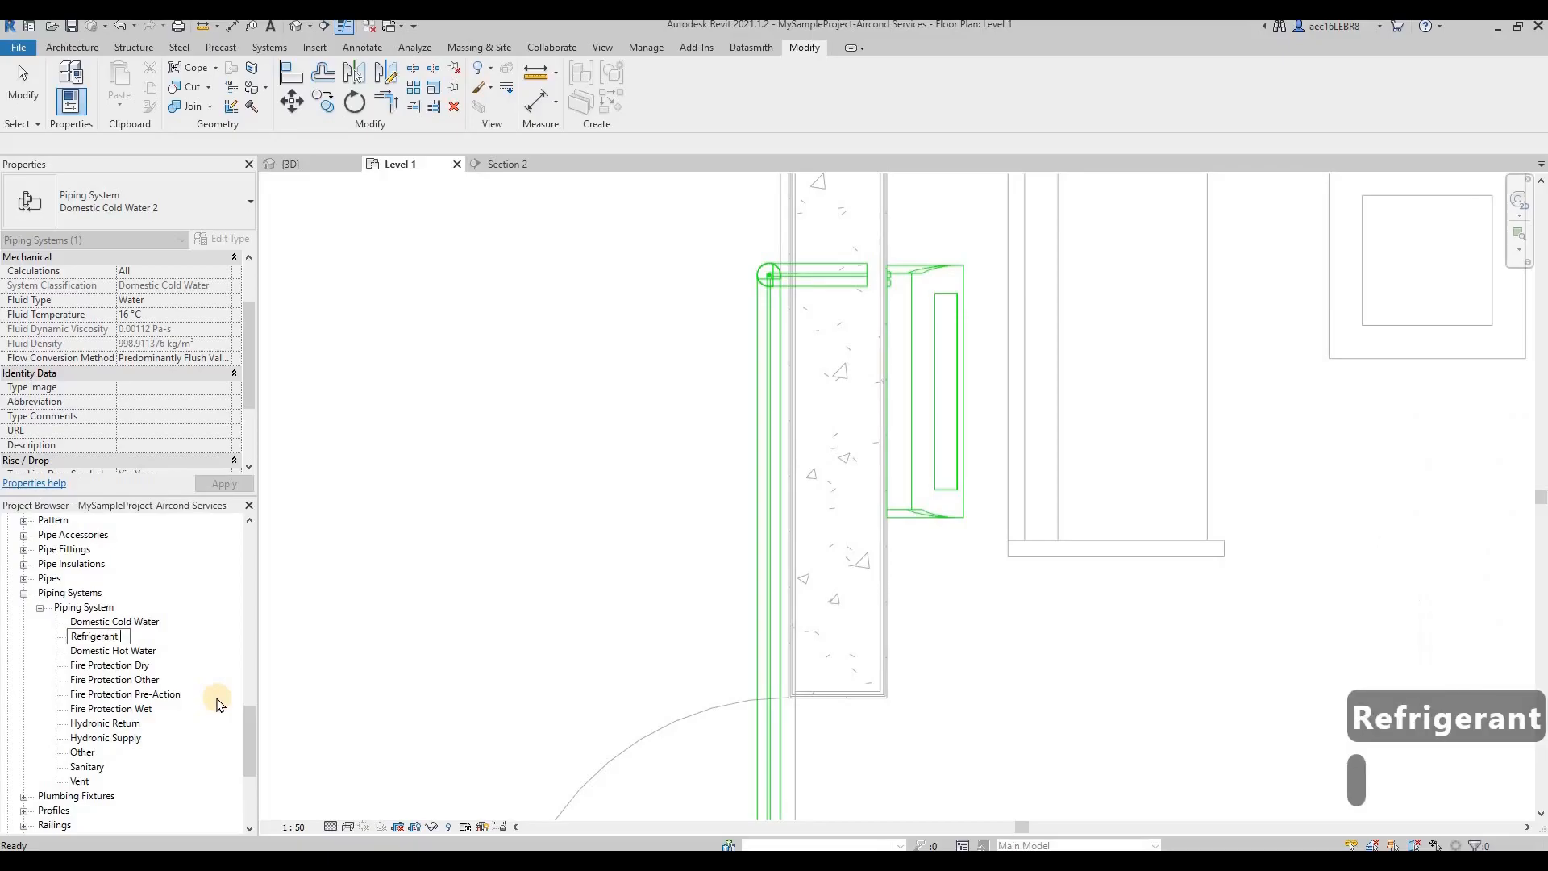
pyautogui.press('BackSpace')
pyautogui.click(557, 478)
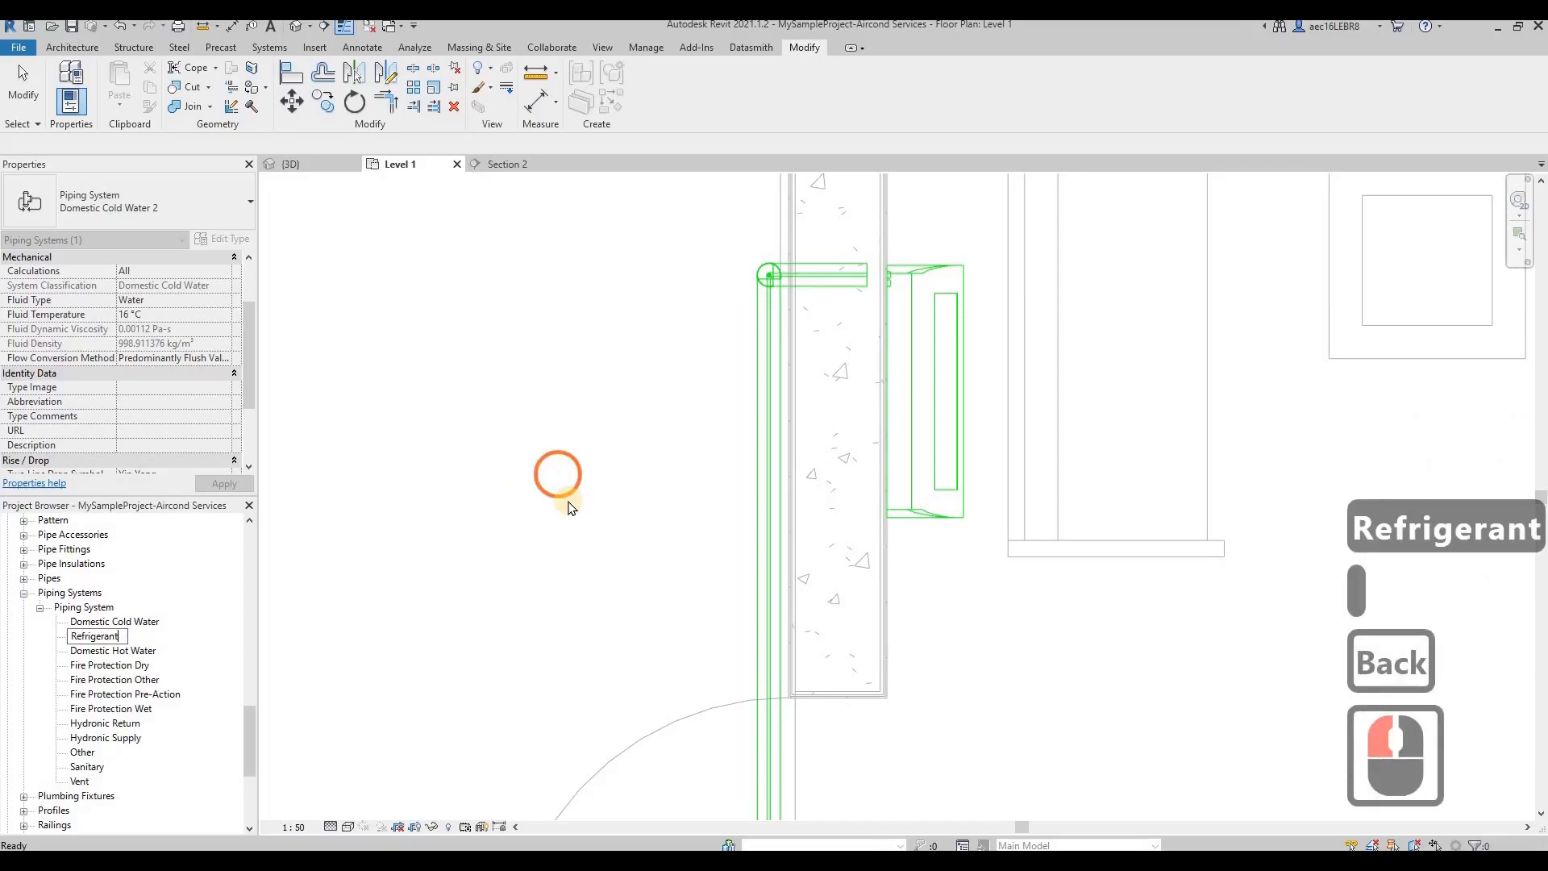
# Assign the Refrigerant system type to the long copper pipe run near the 2.0 HP indoor unit
pyautogui.click(108, 374)
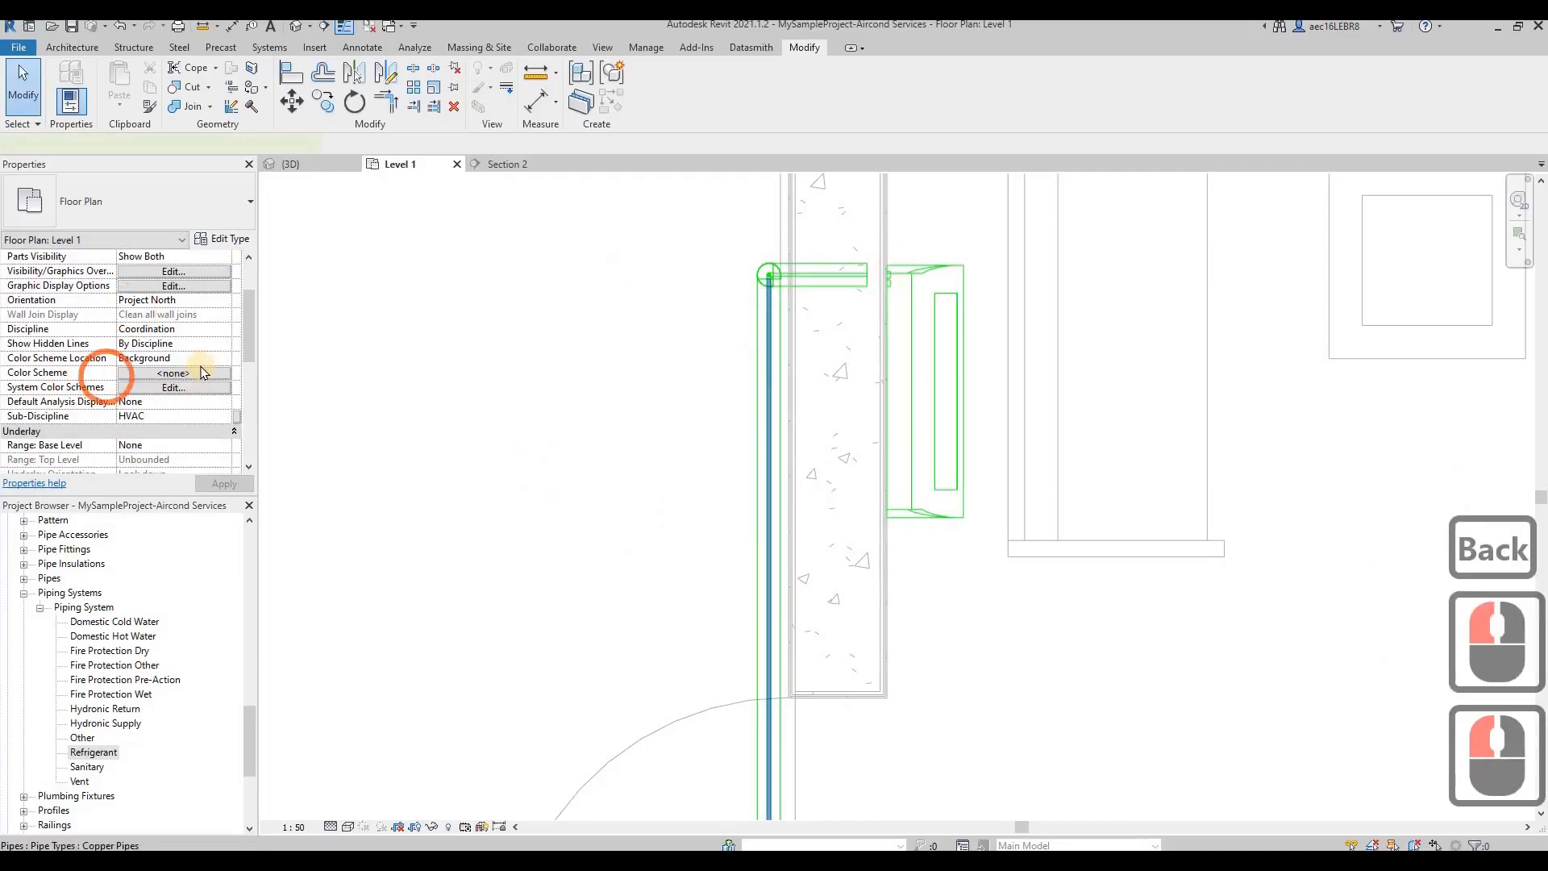
pyautogui.click(225, 430)
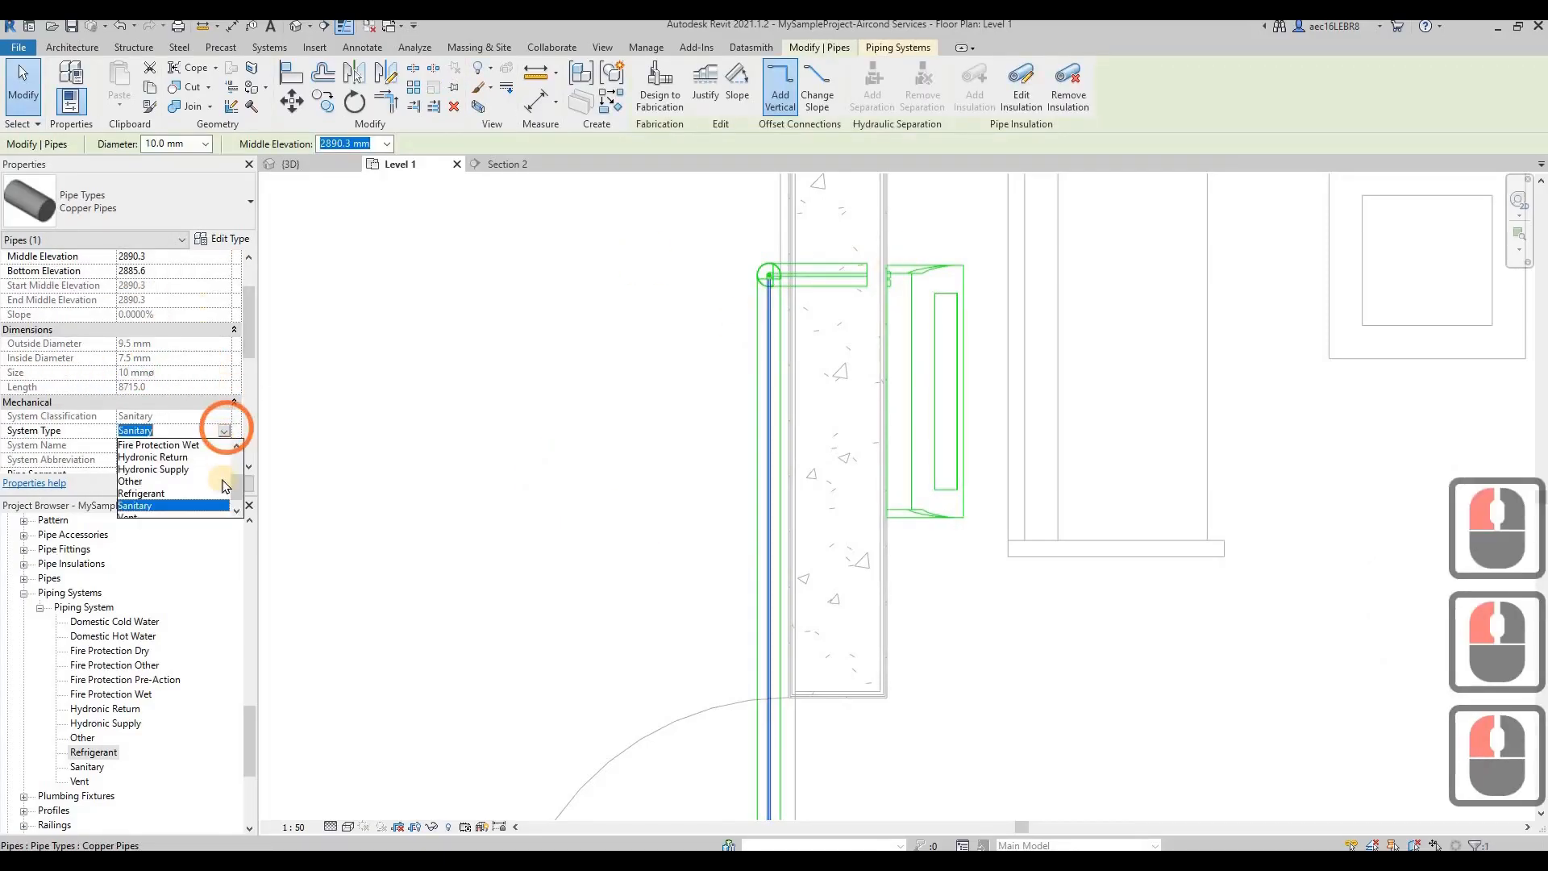
pyautogui.click(553, 395)
pyautogui.click(627, 349)
pyautogui.scroll(-6, 508, 548)
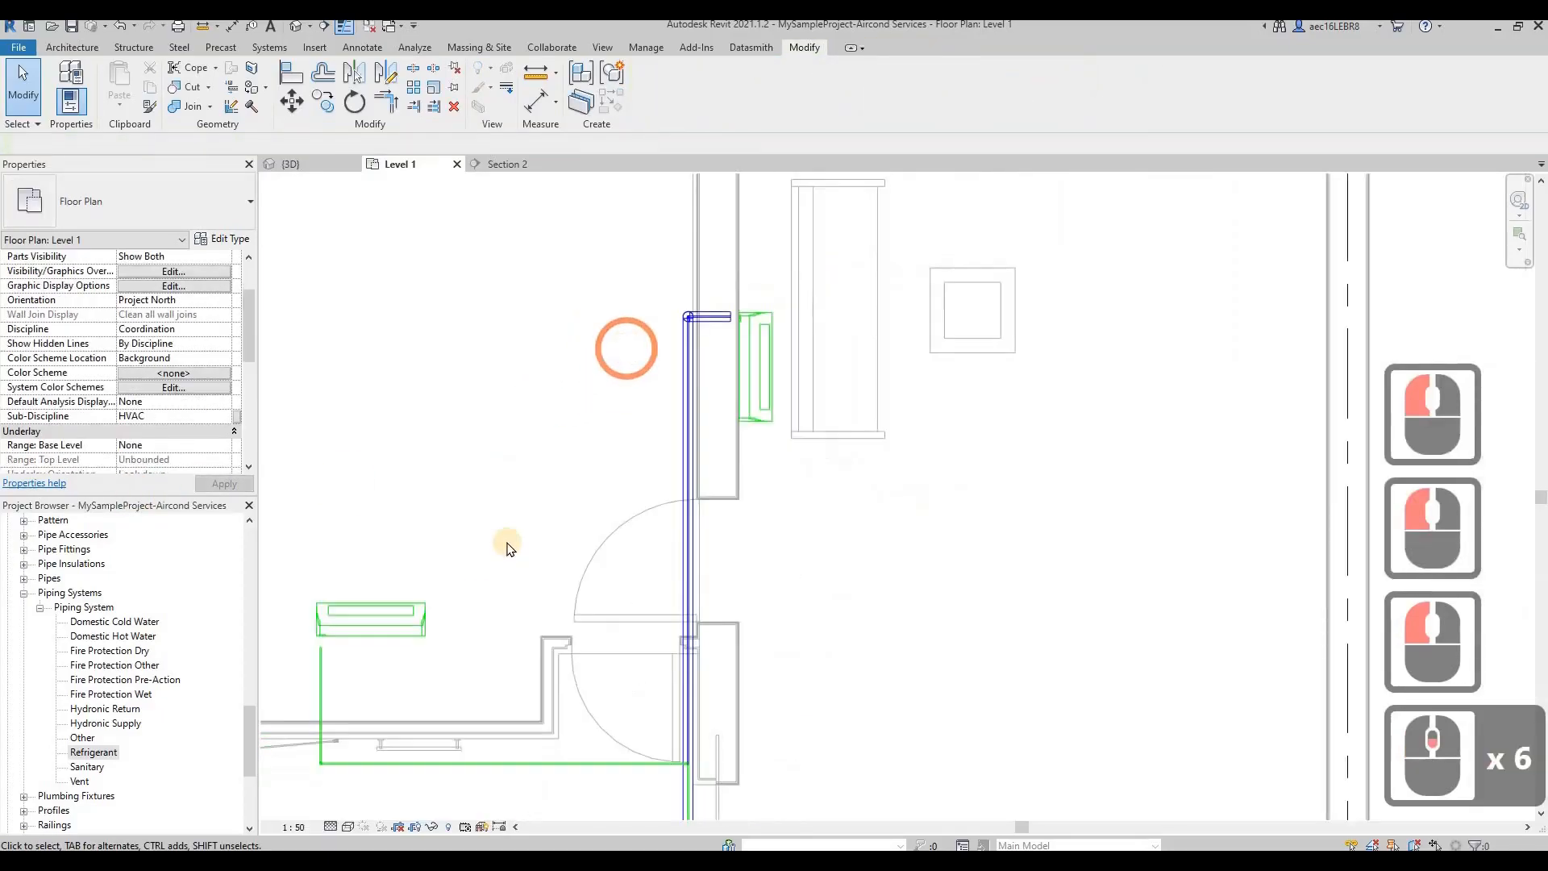
# Assign the Refrigerant system type to the short copper pipe below the other indoor unit, near the bathroom
pyautogui.scroll(-6, 505, 548)
pyautogui.scroll(7, 511, 537)
pyautogui.click(510, 532)
pyautogui.click(171, 300)
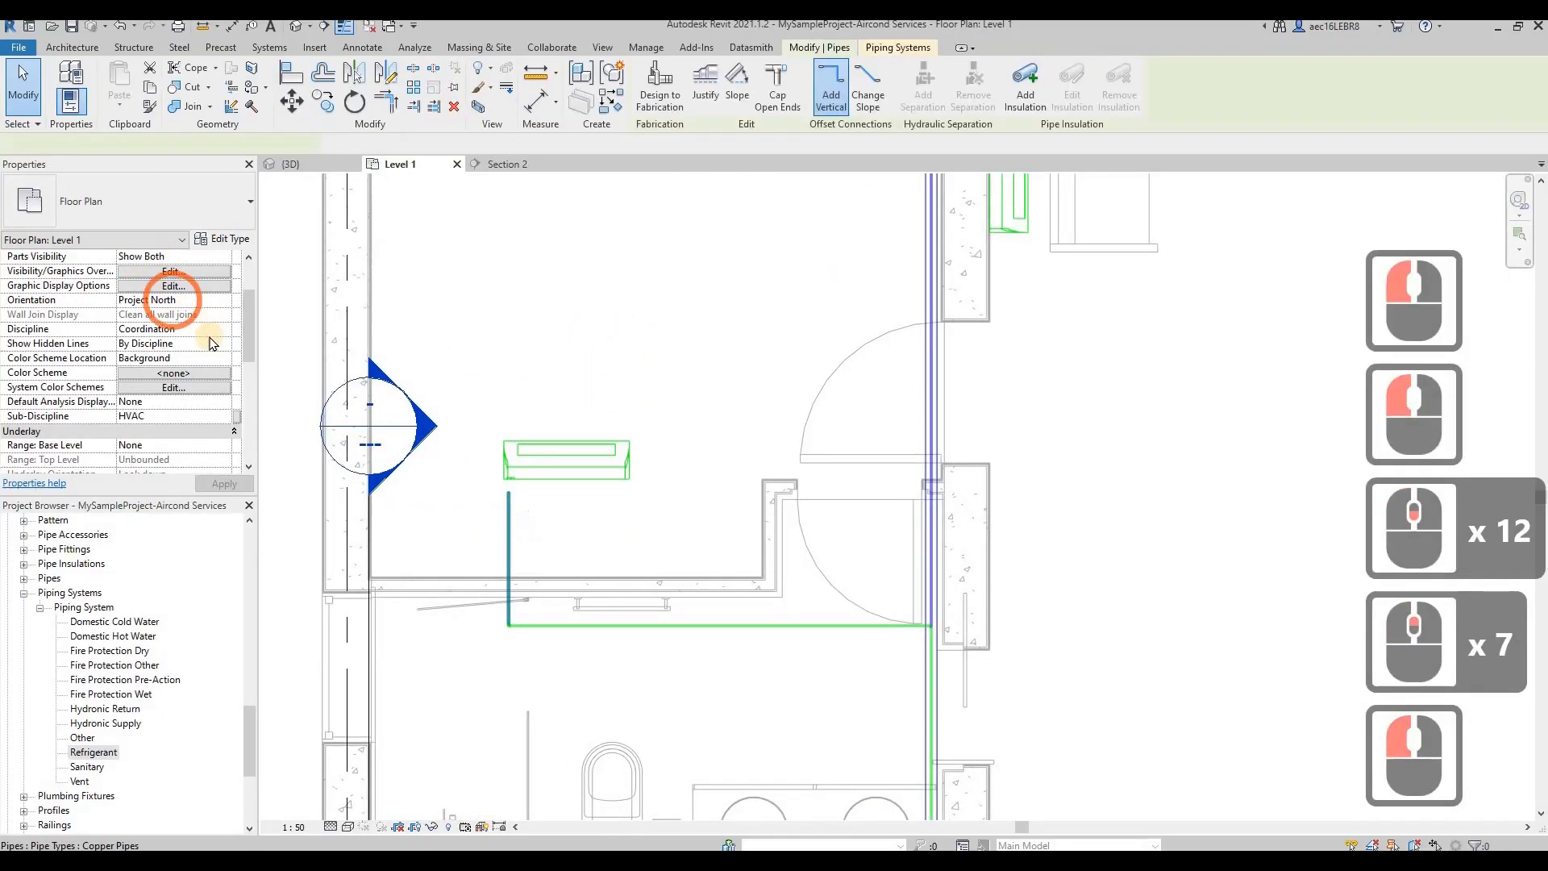
pyautogui.click(227, 431)
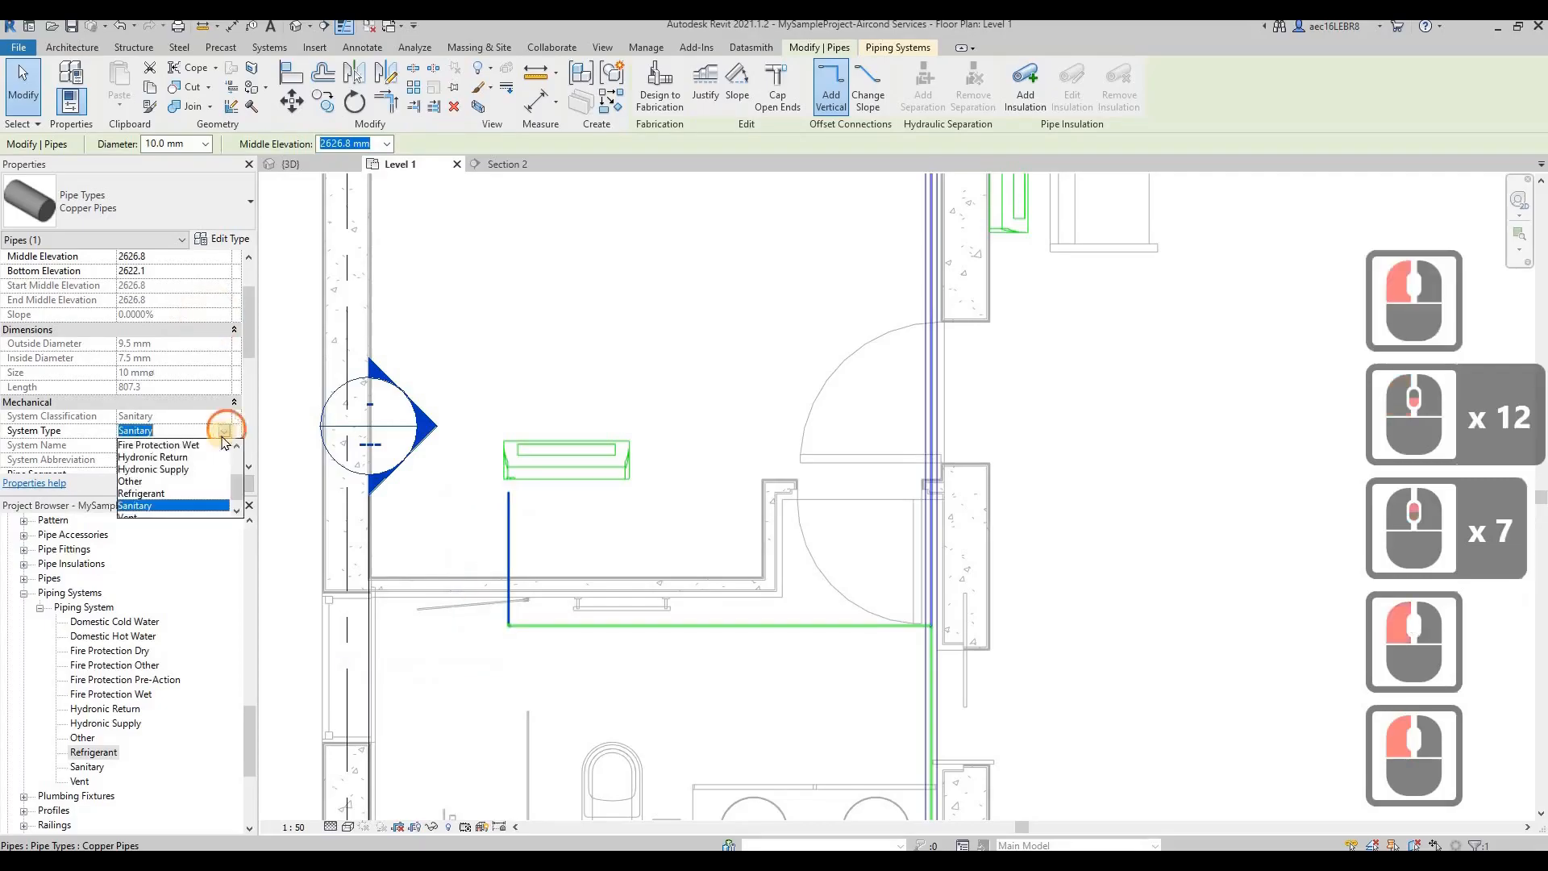
pyautogui.scroll(-1, 176, 478)
pyautogui.click(155, 480)
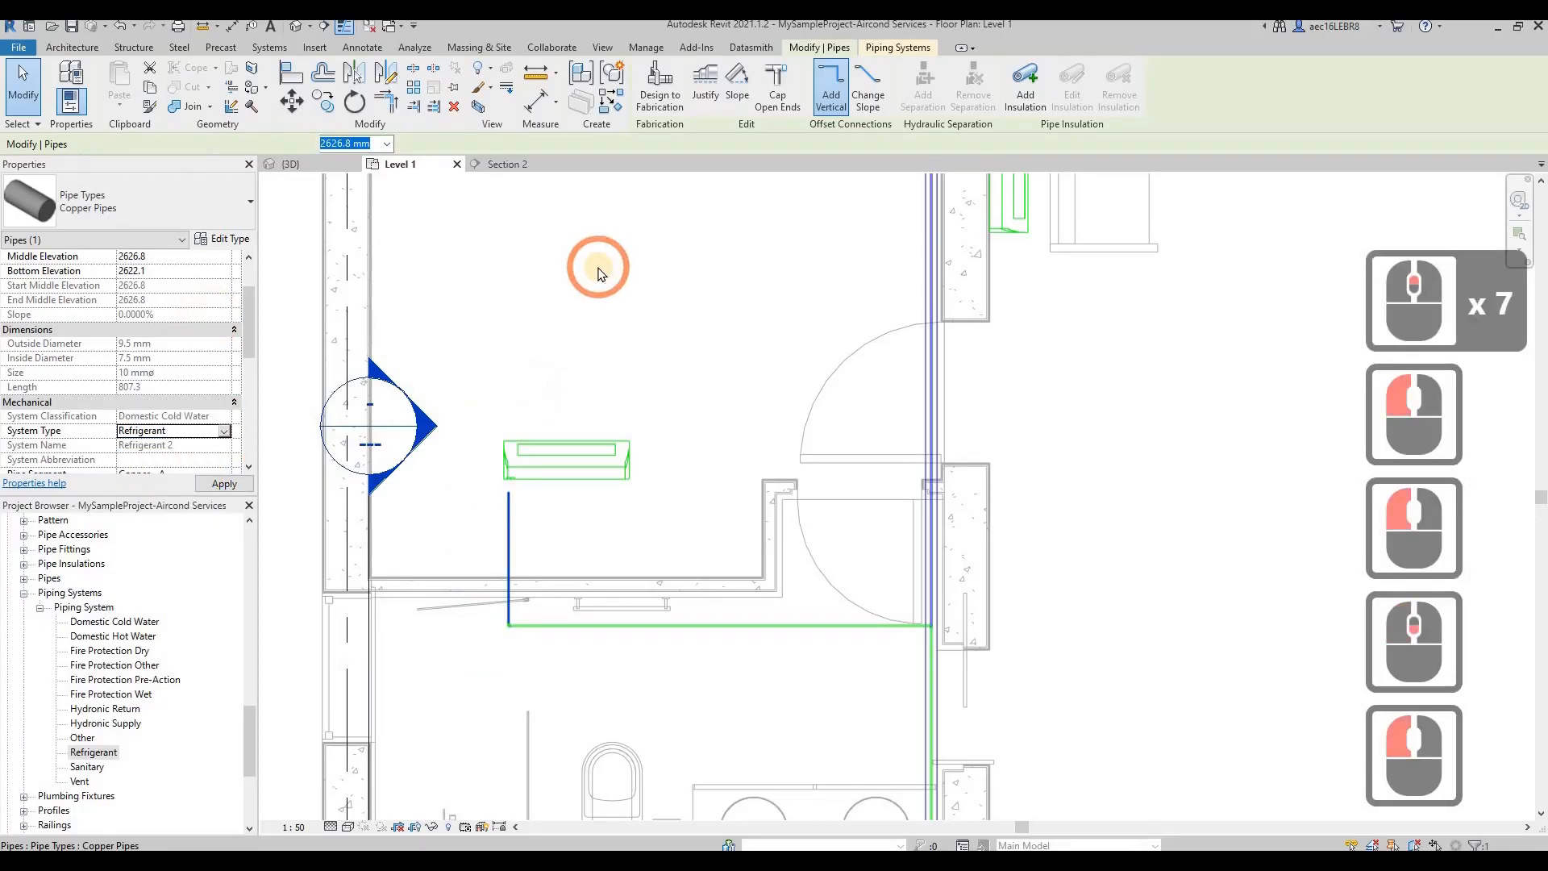
pyautogui.click(597, 270)
pyautogui.scroll(-9, 595, 267)
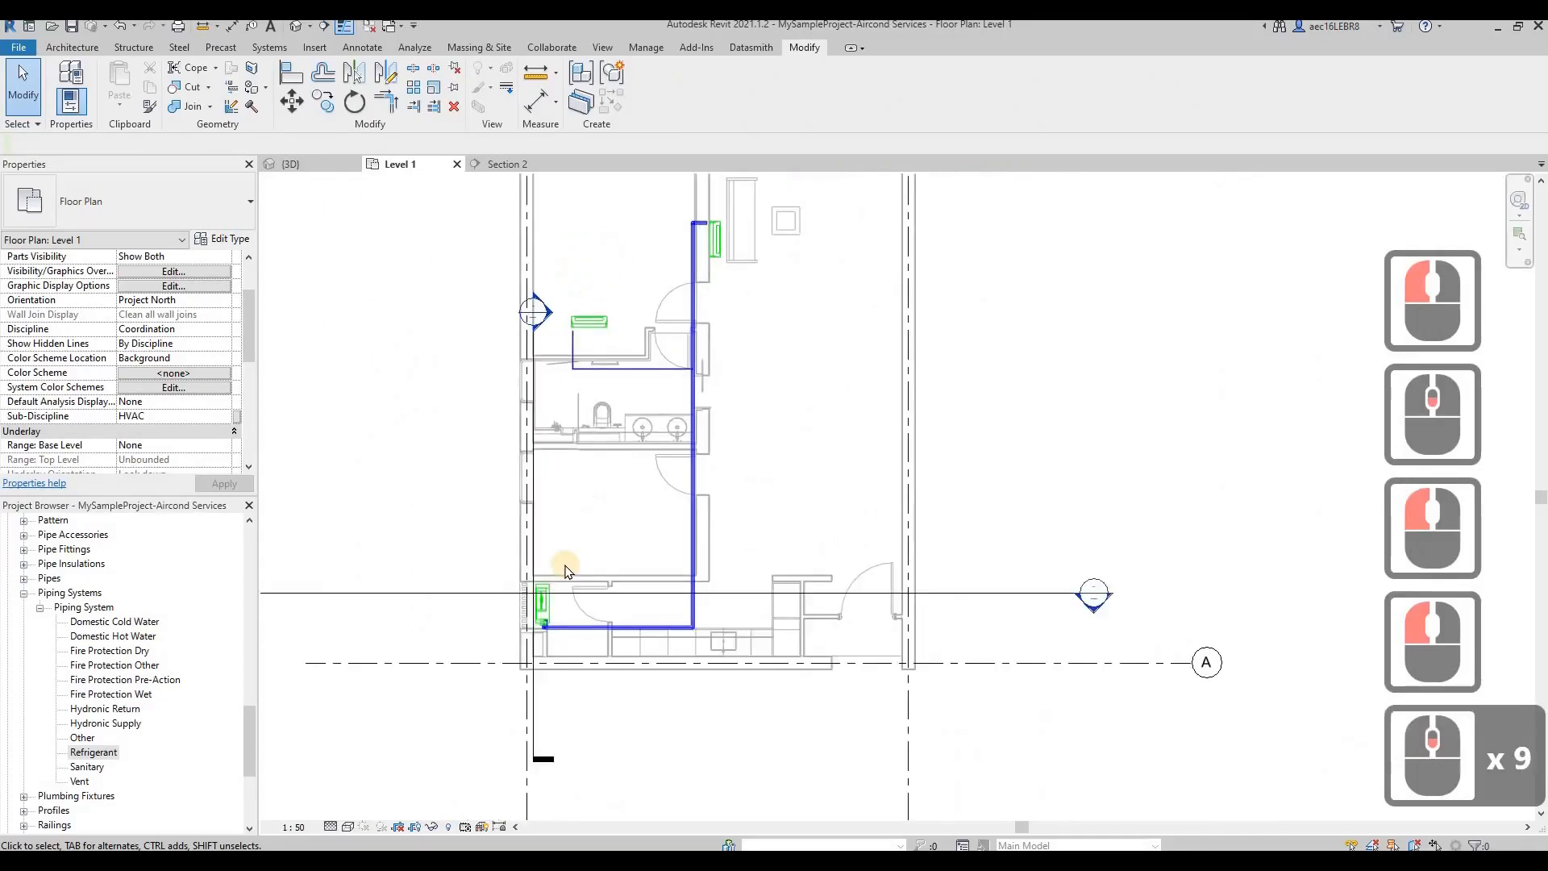
# Open the document filters editor from the Level 1 floor plan's Visibility/Graphic Overrides
pyautogui.scroll(8, 598, 346)
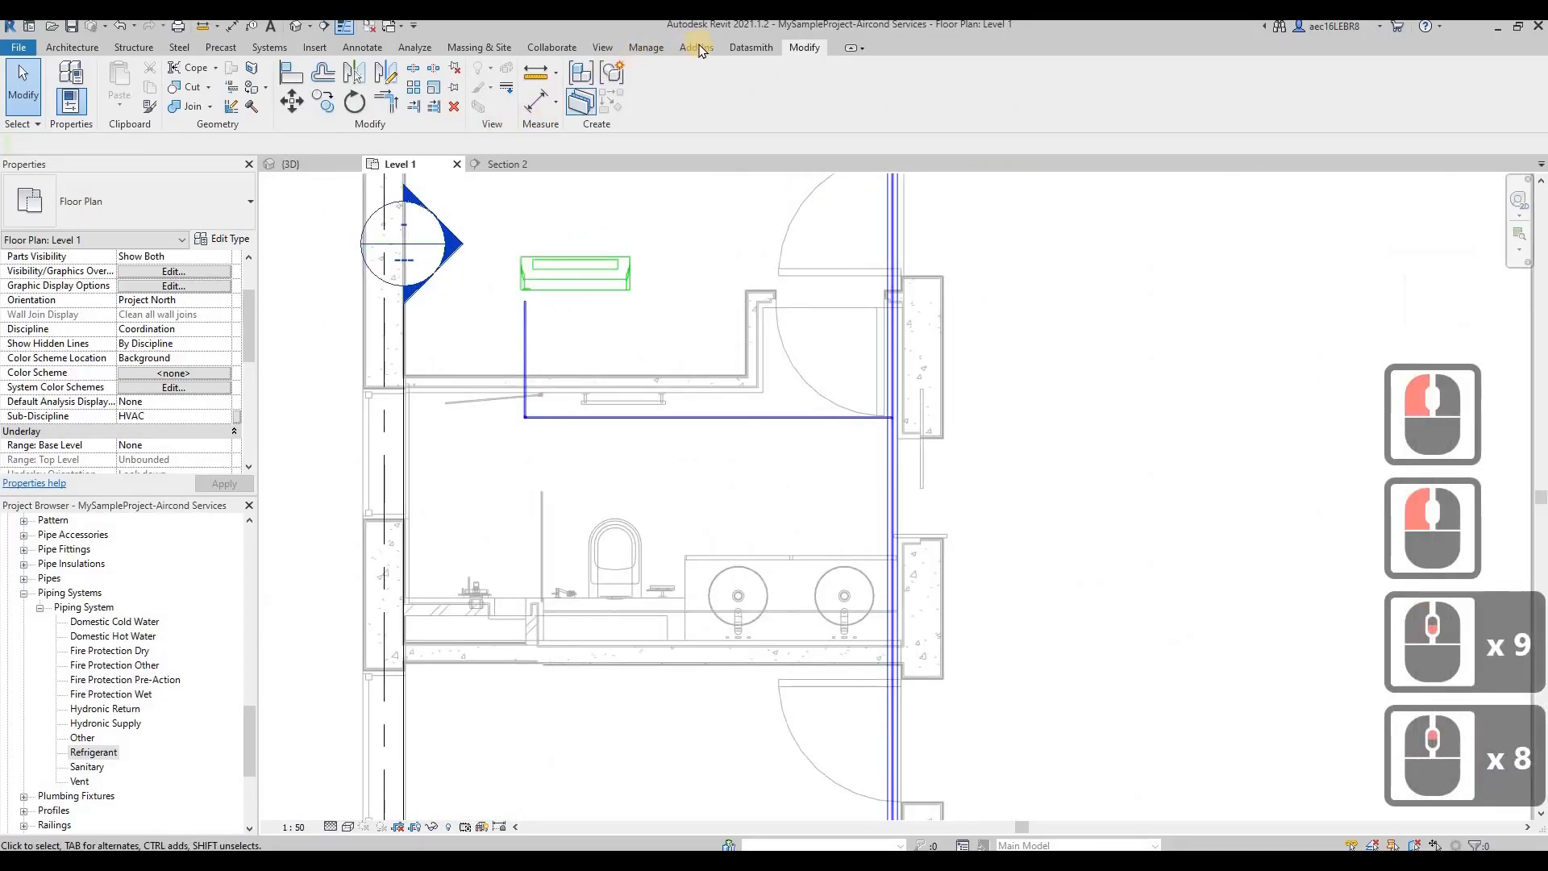
pyautogui.click(603, 48)
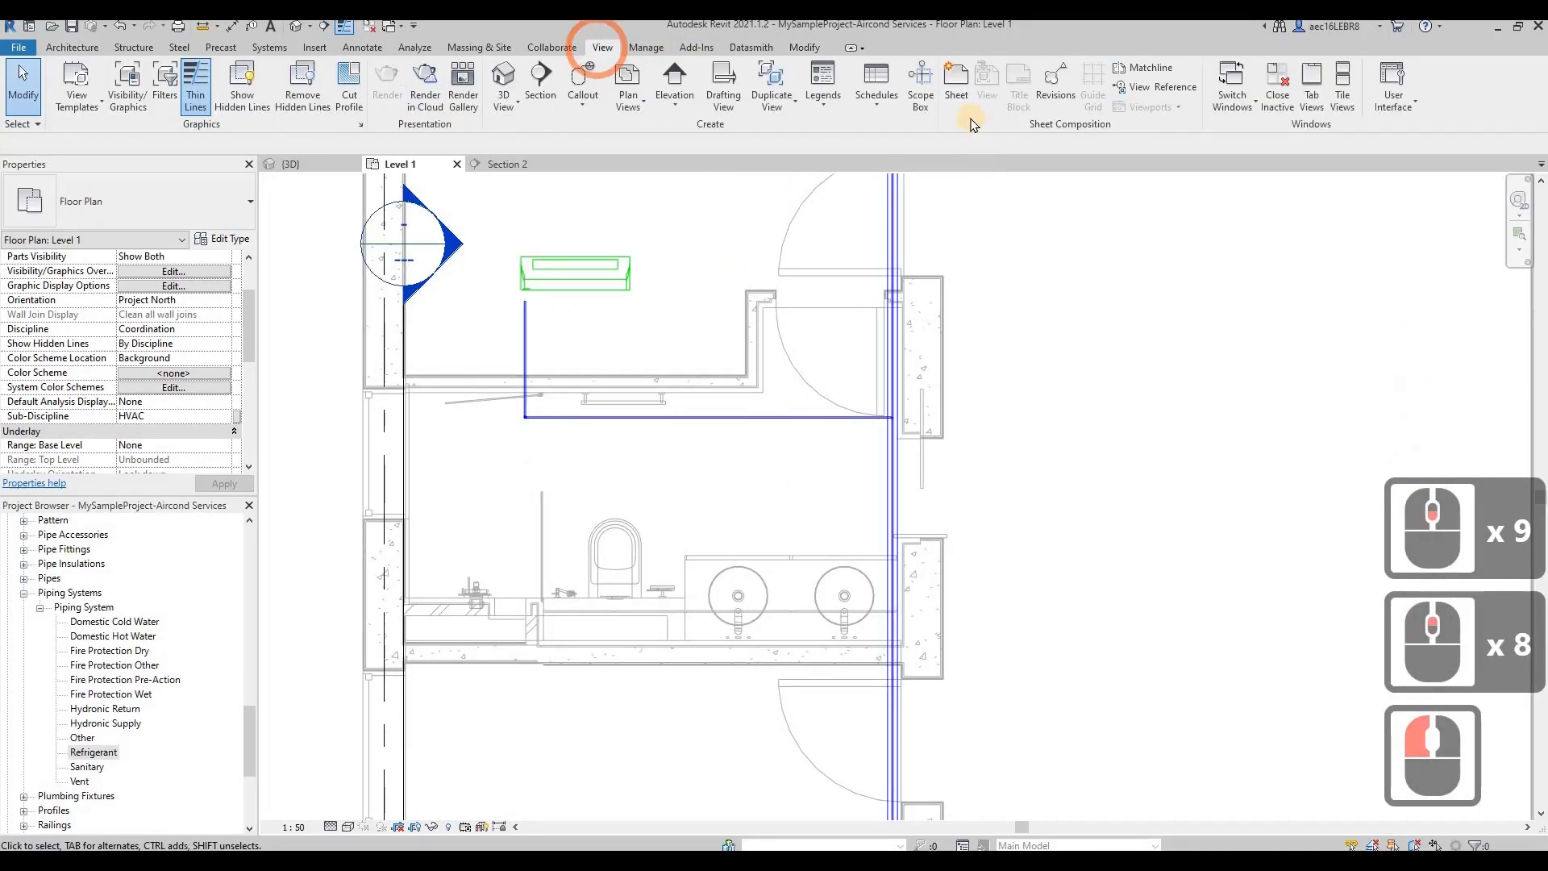
pyautogui.click(124, 98)
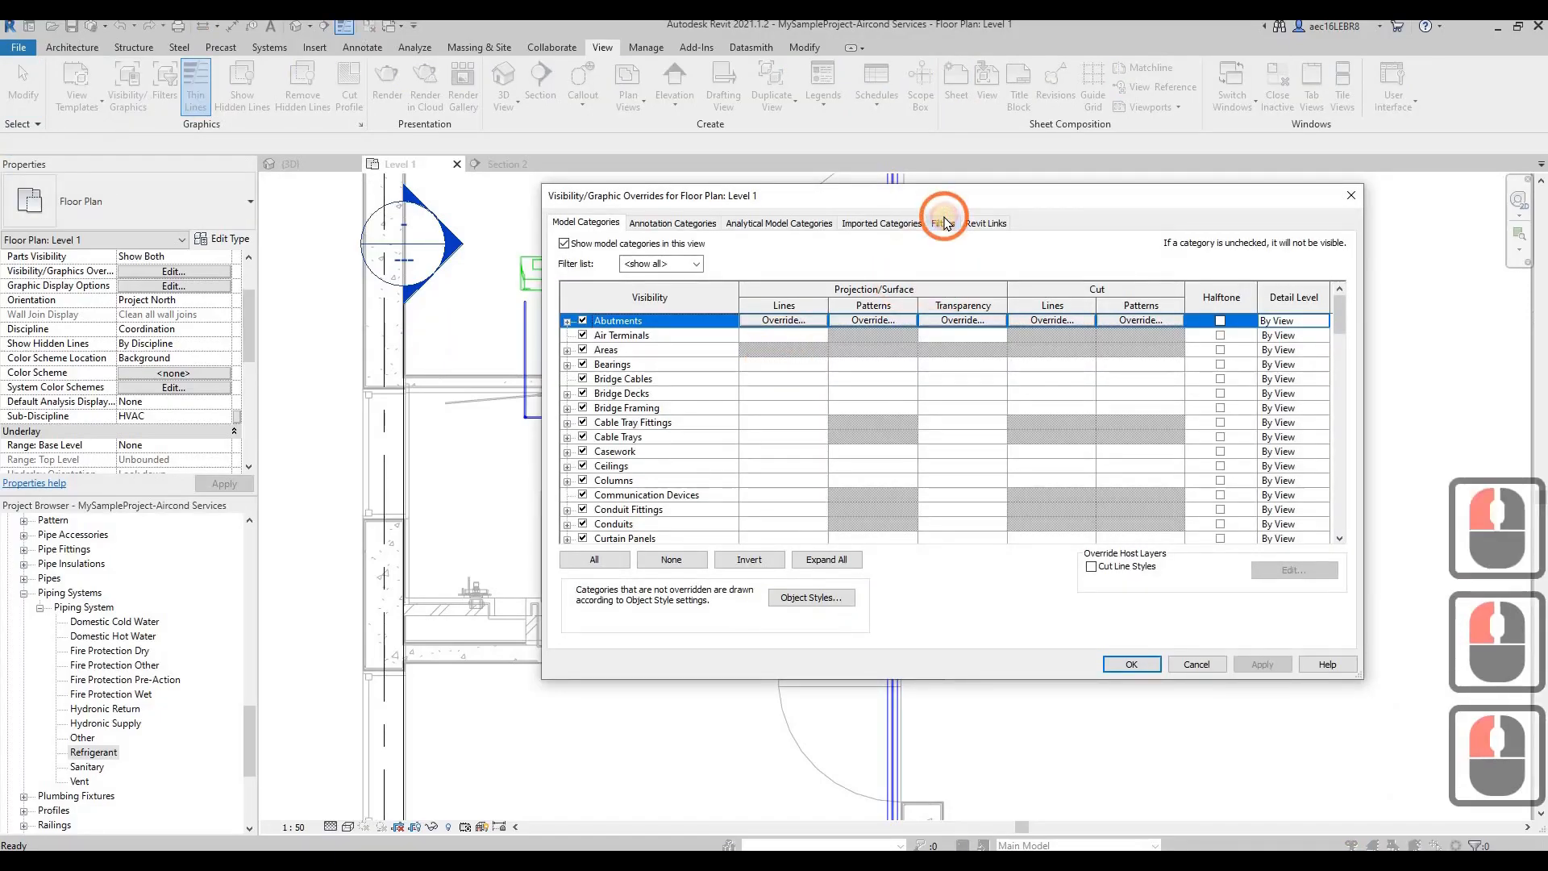
pyautogui.click(943, 224)
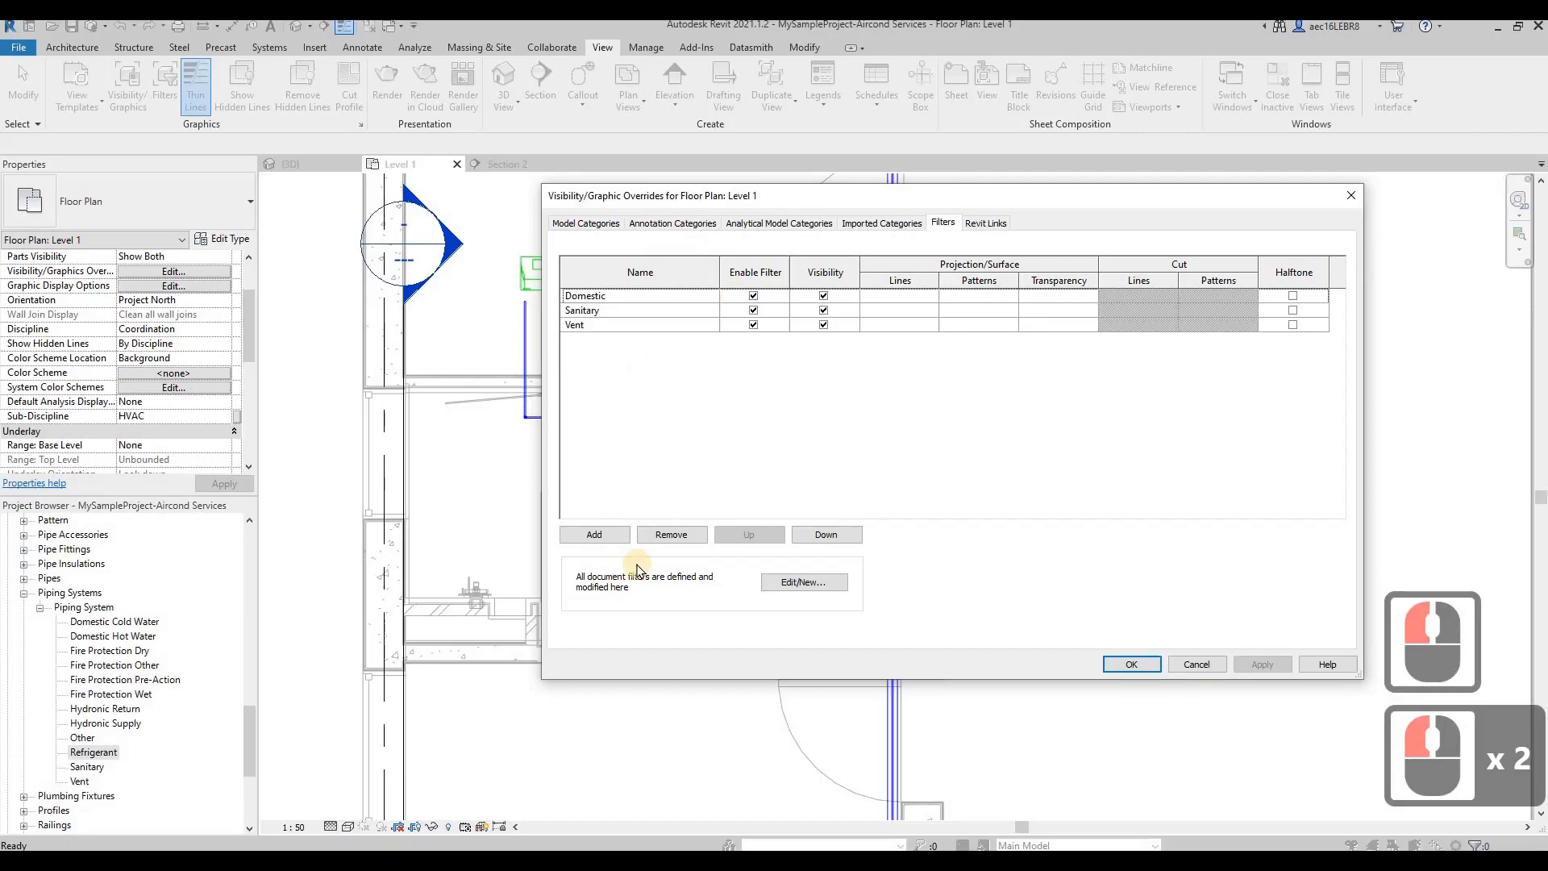
pyautogui.click(789, 580)
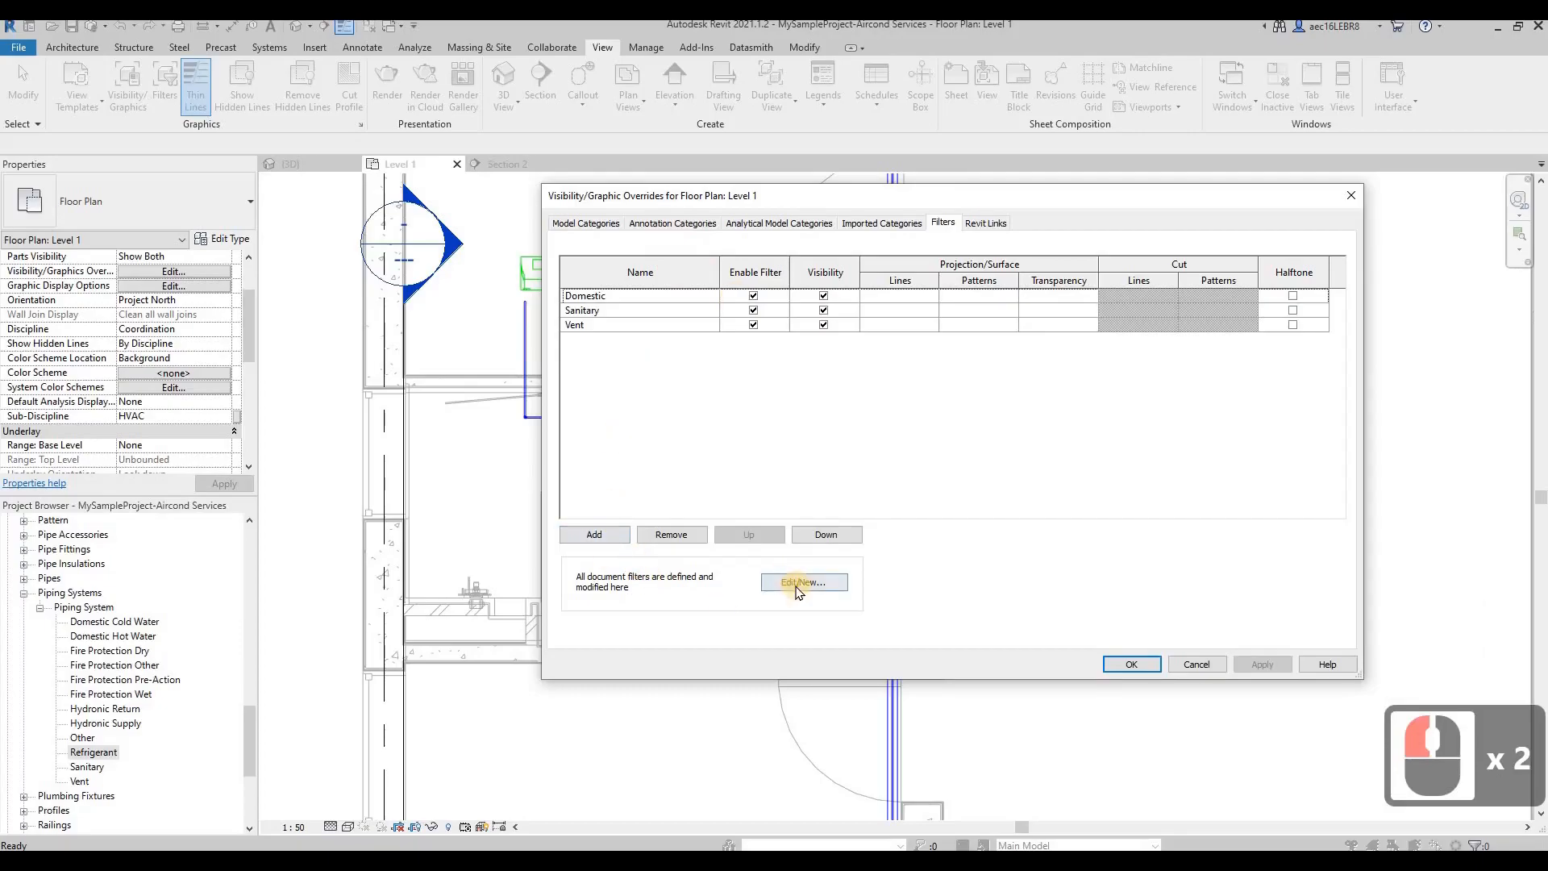
pyautogui.click(799, 587)
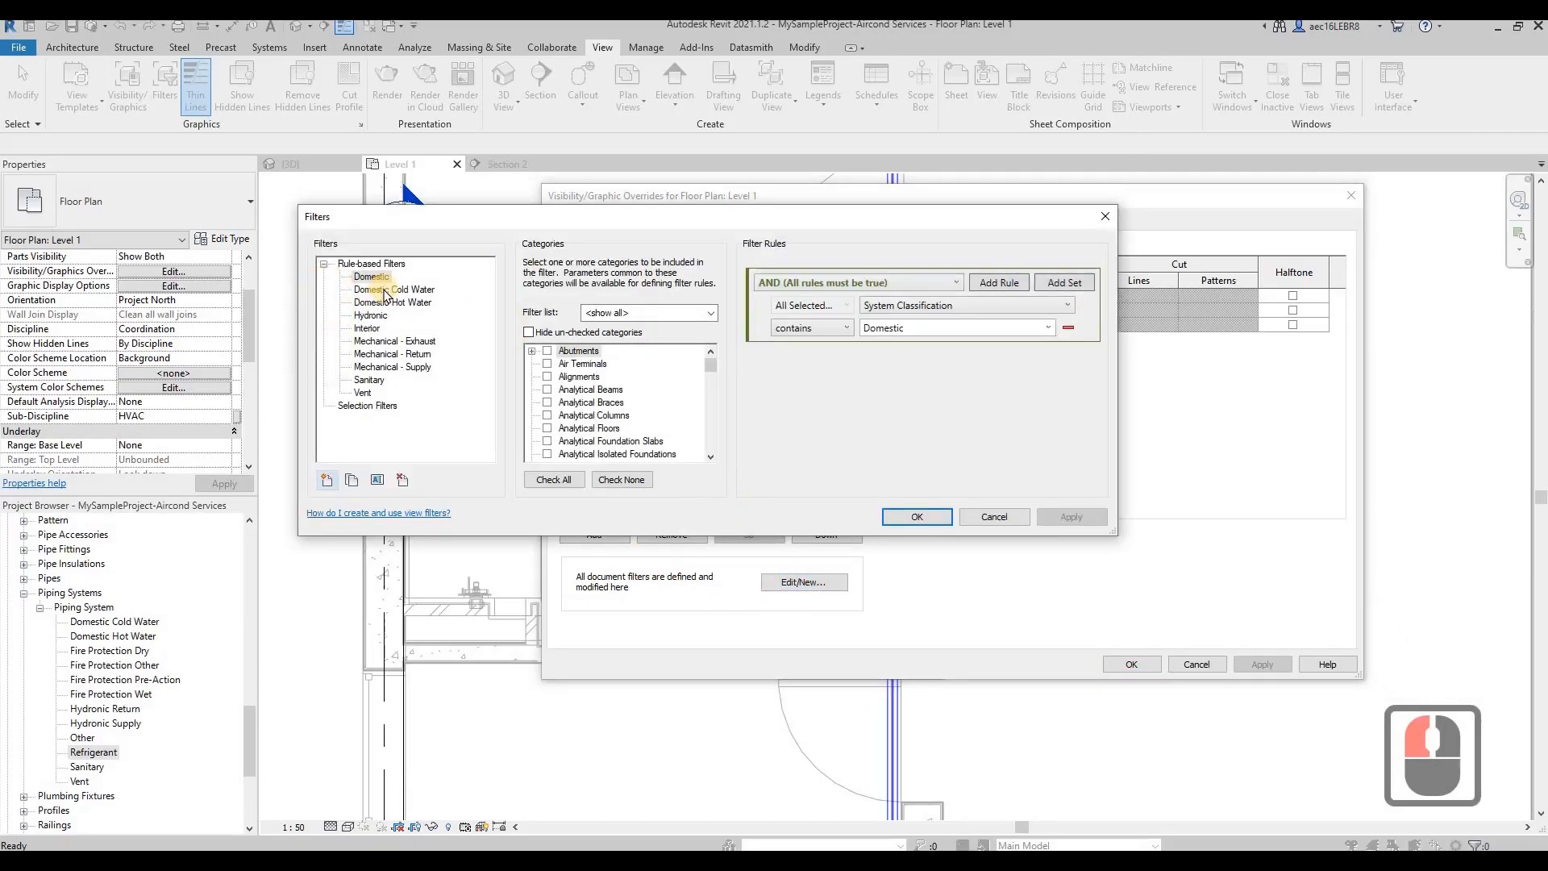
# Duplicate the Domestic Cold Water view filter and rename the copy Refrigerant
pyautogui.click(395, 290)
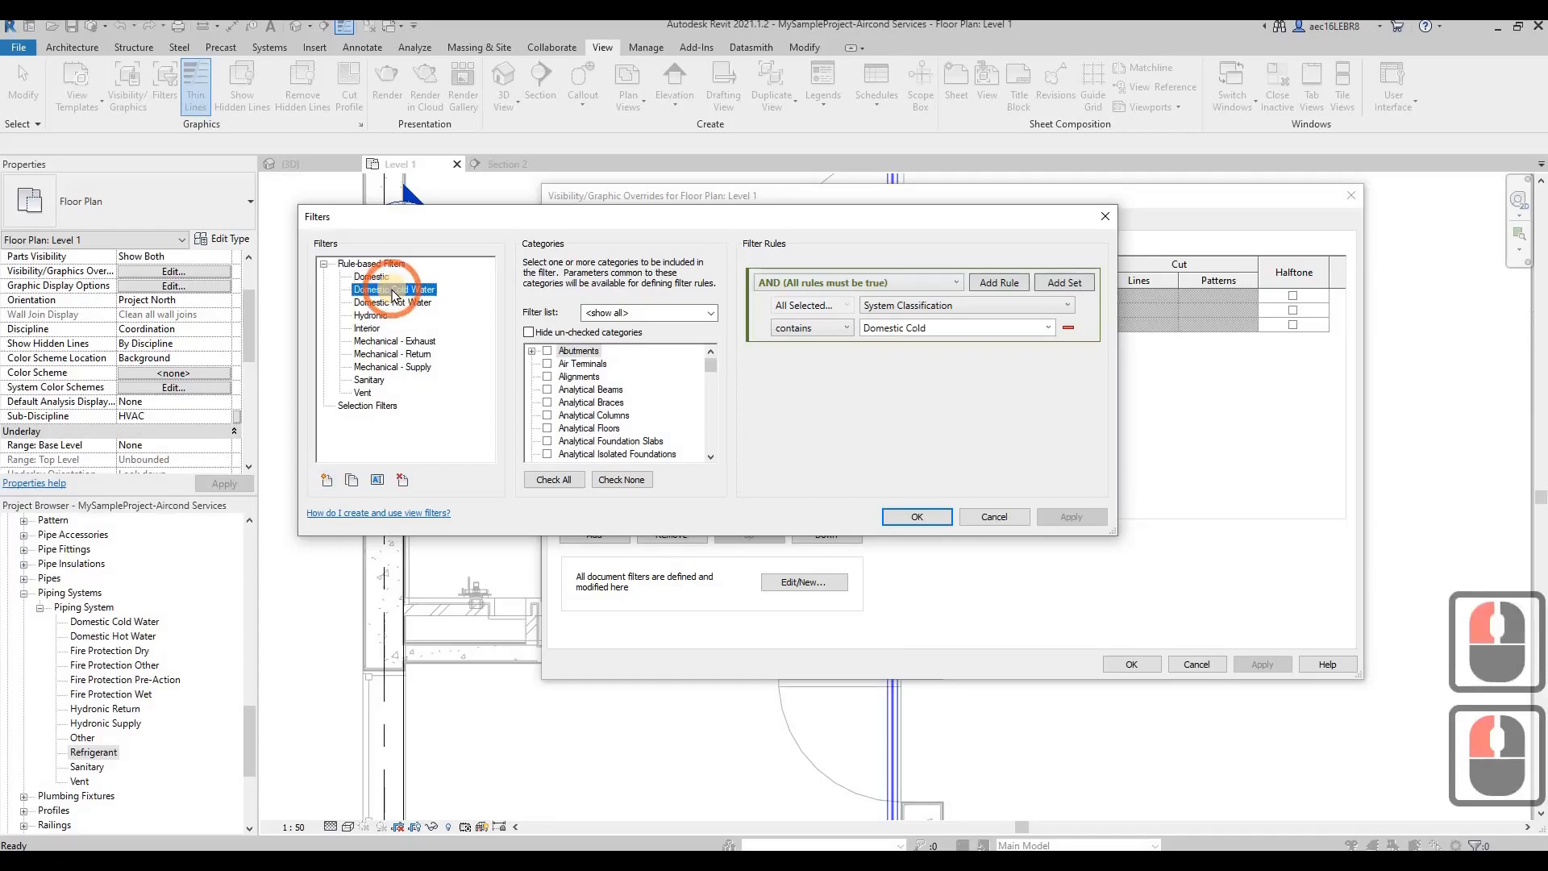
pyautogui.rightClick(396, 291)
pyautogui.click(440, 300)
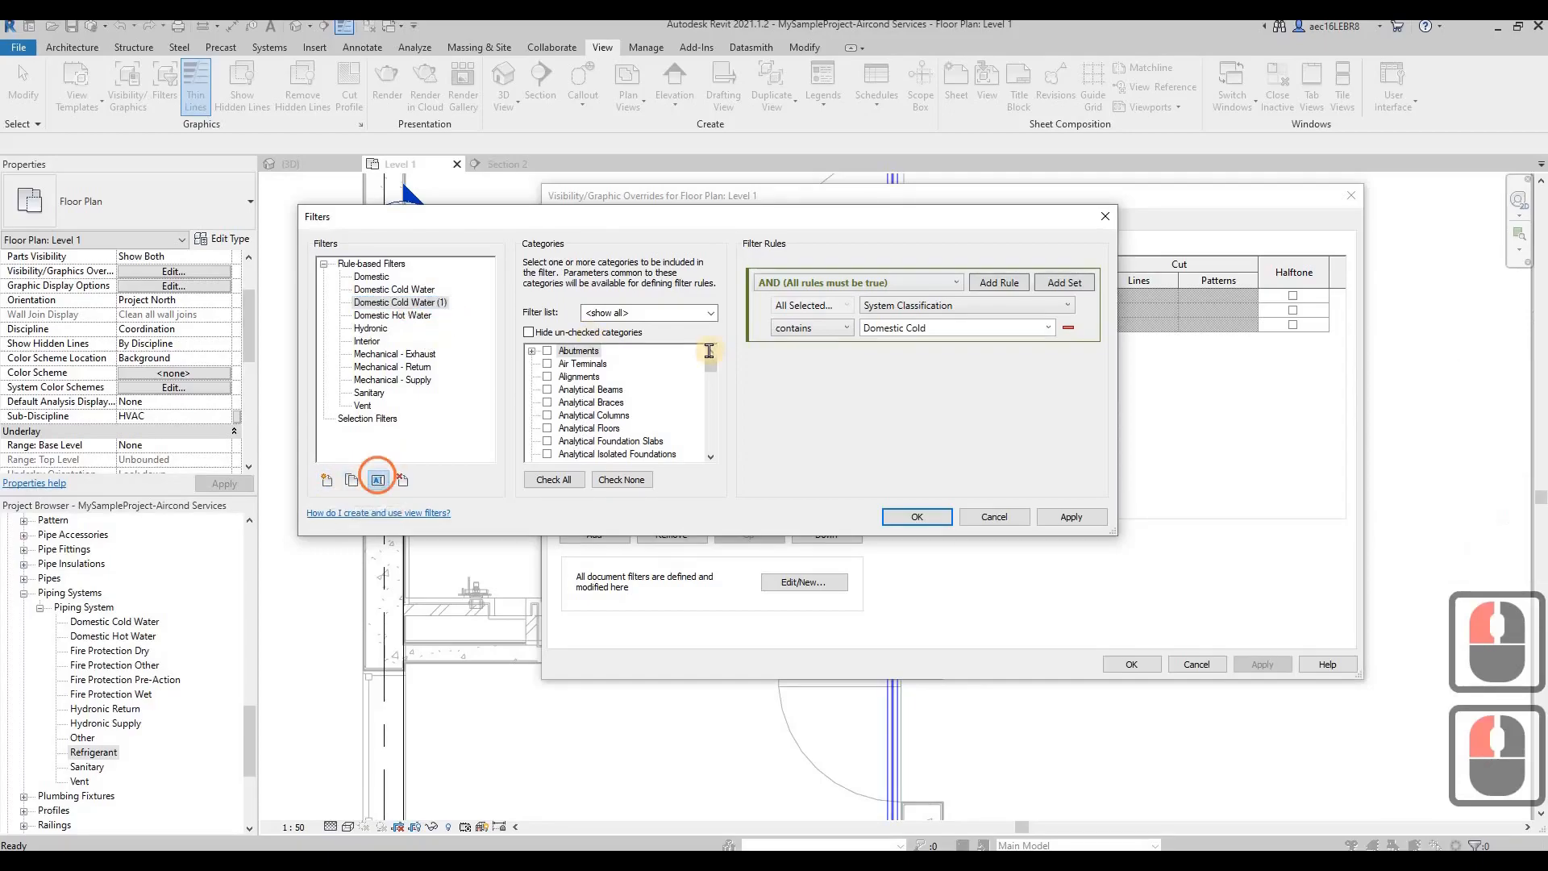
pyautogui.click(376, 480)
pyautogui.write('Re')
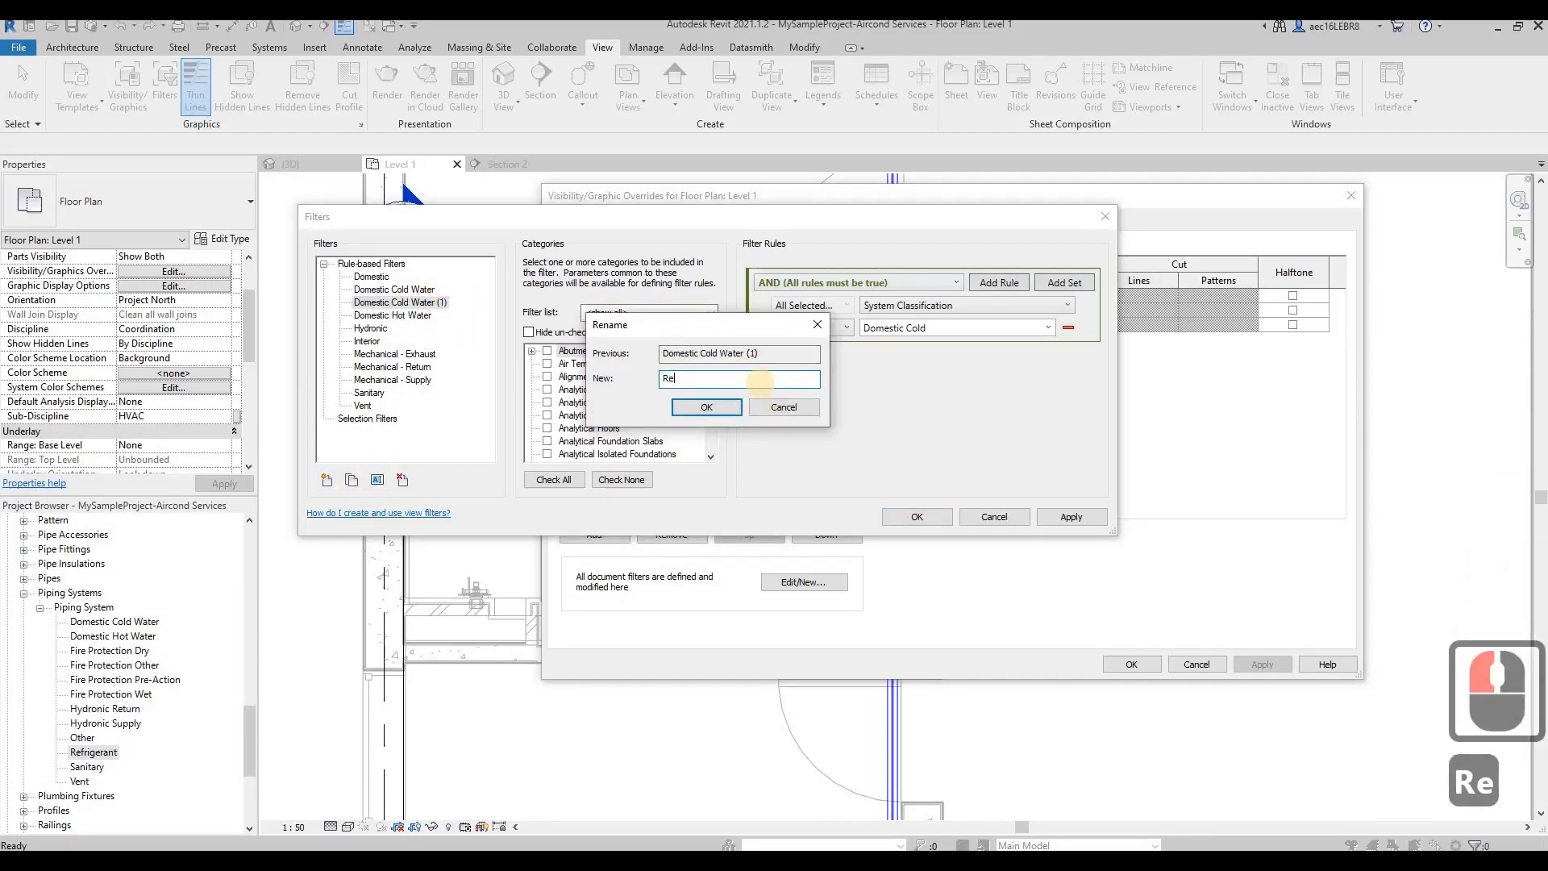
pyautogui.write('frigerant')
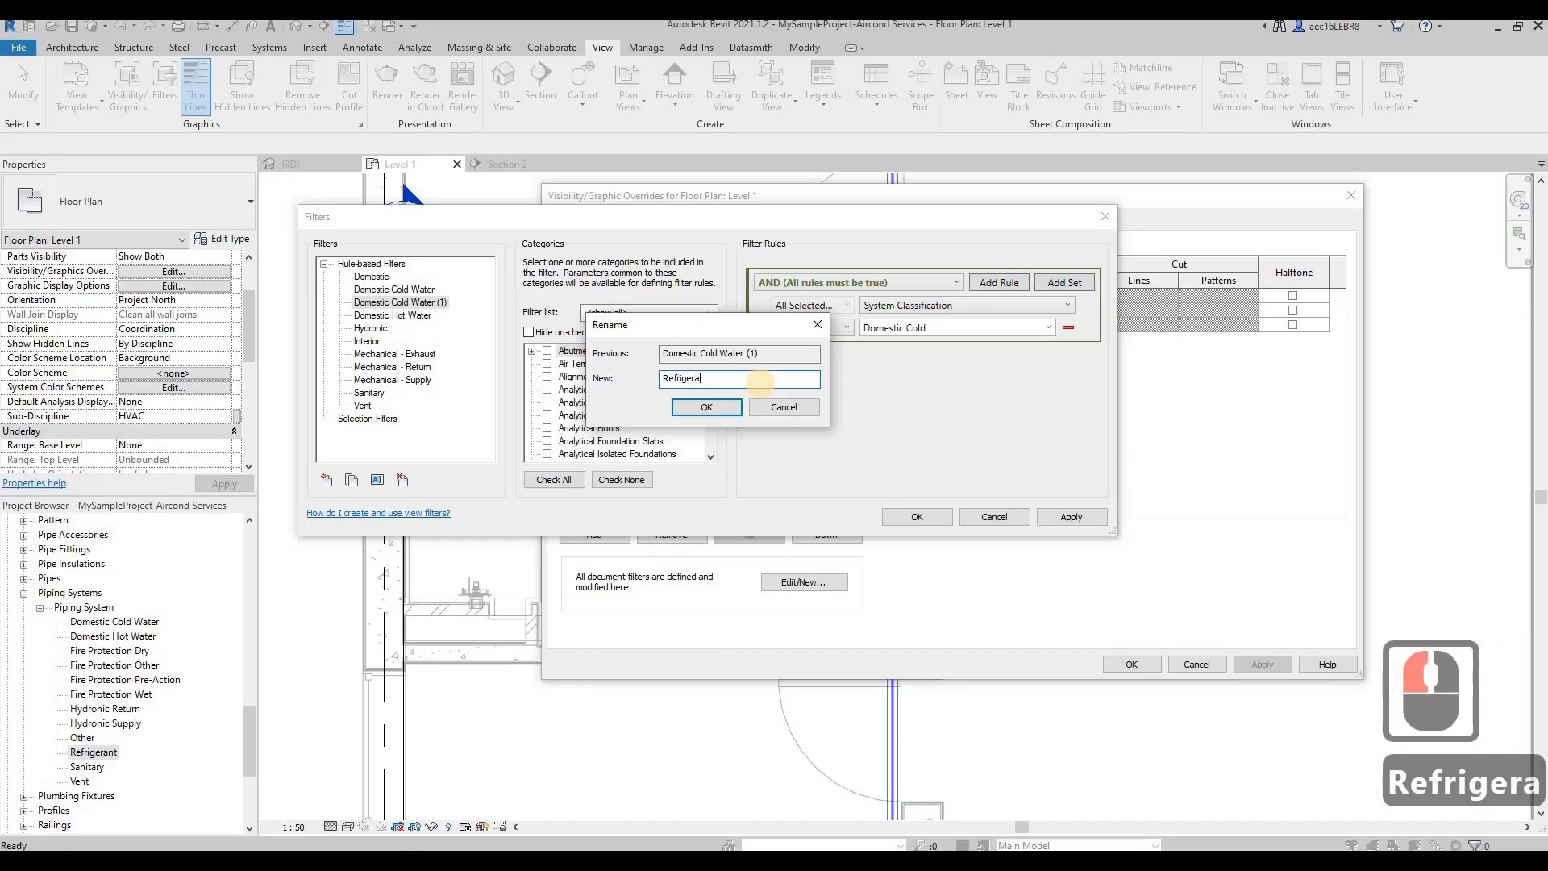
pyautogui.press('Return')
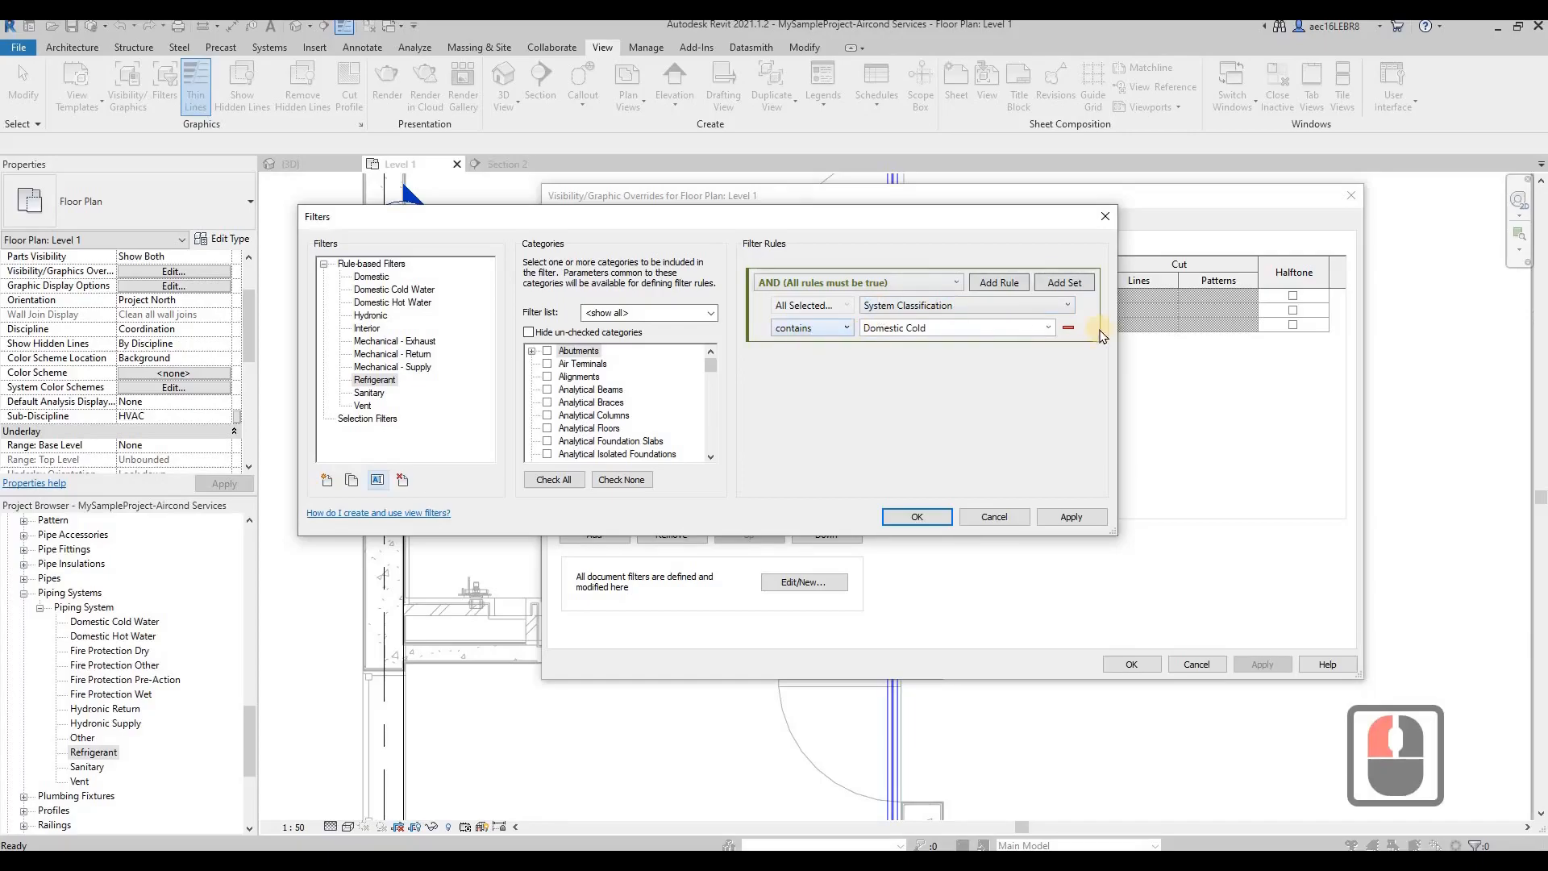
# Set the Refrigerant filter's rule to System Type equals Refrigerant and accept the filter definition
pyautogui.click(1048, 327)
pyautogui.click(1047, 327)
pyautogui.click(804, 330)
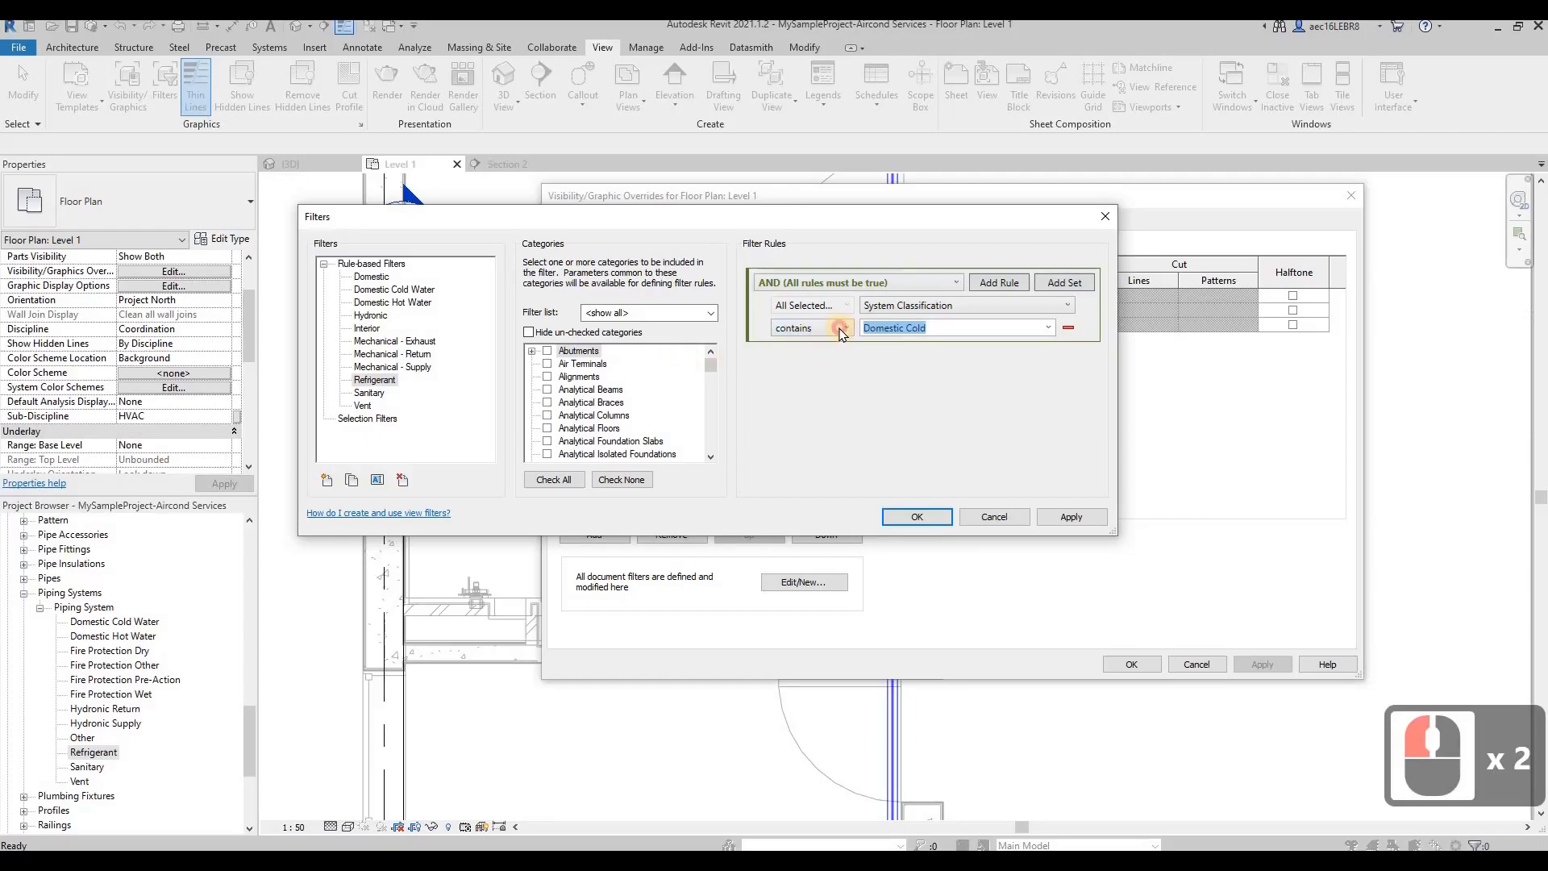
pyautogui.click(841, 328)
pyautogui.click(827, 347)
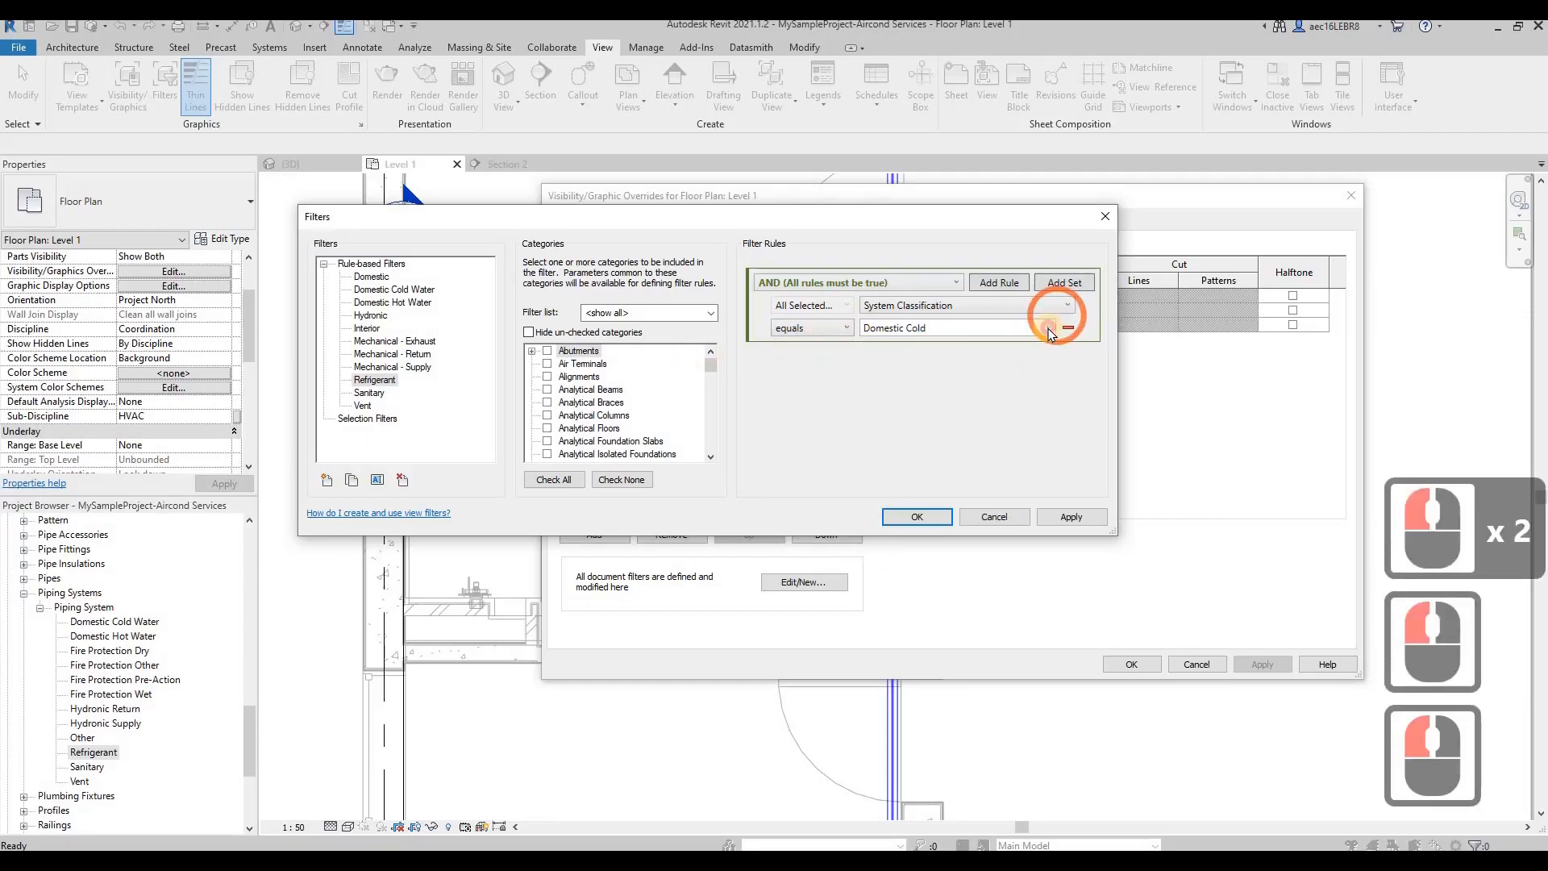
pyautogui.click(1049, 328)
pyautogui.click(1048, 328)
pyautogui.click(1066, 305)
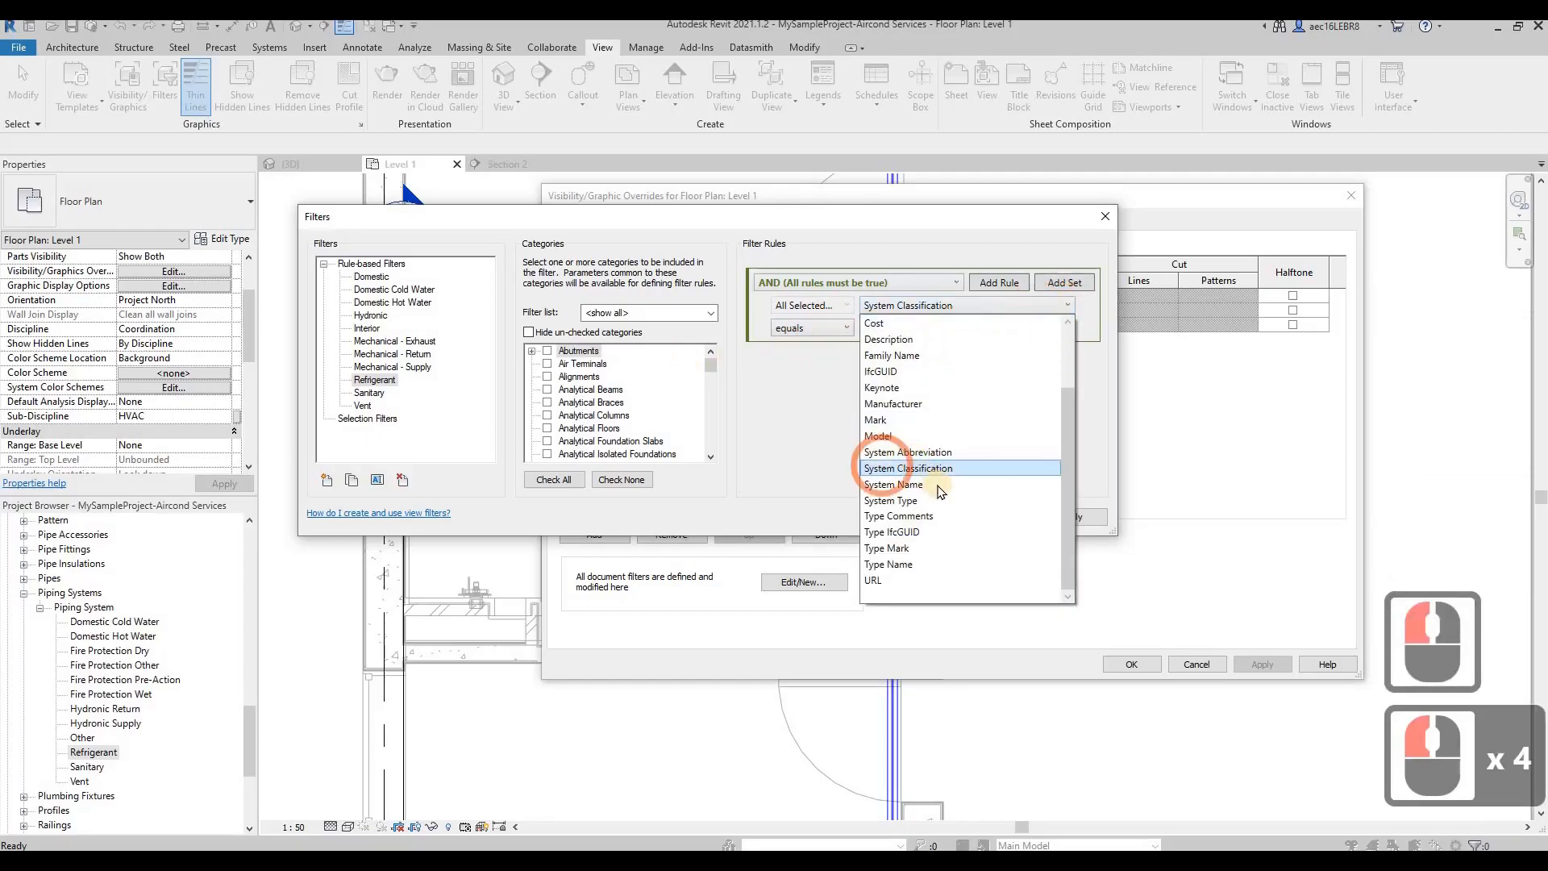
pyautogui.click(935, 501)
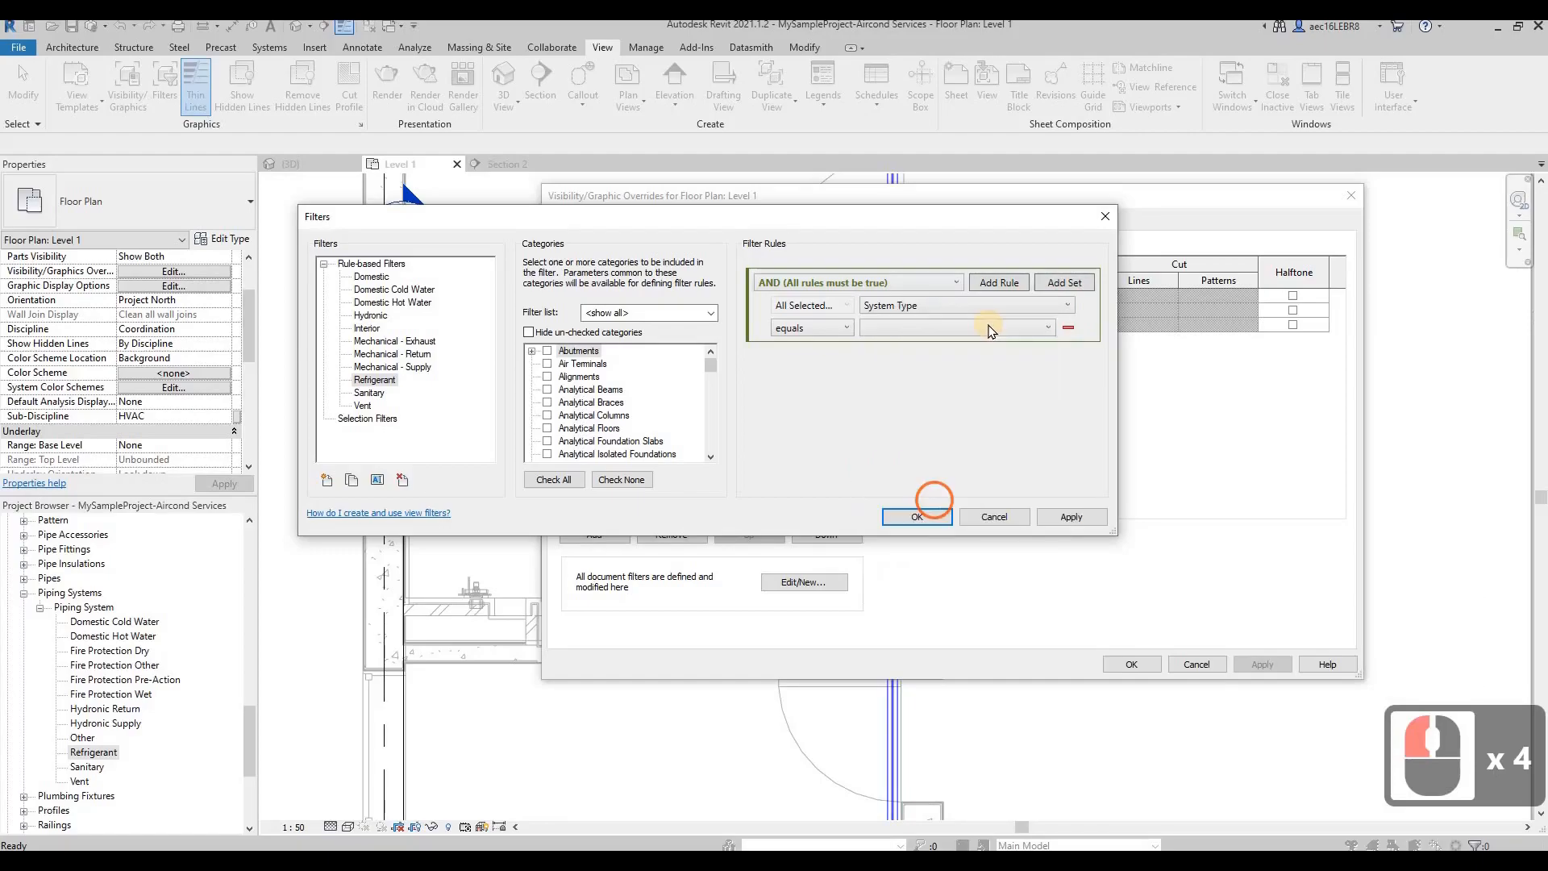
pyautogui.click(990, 328)
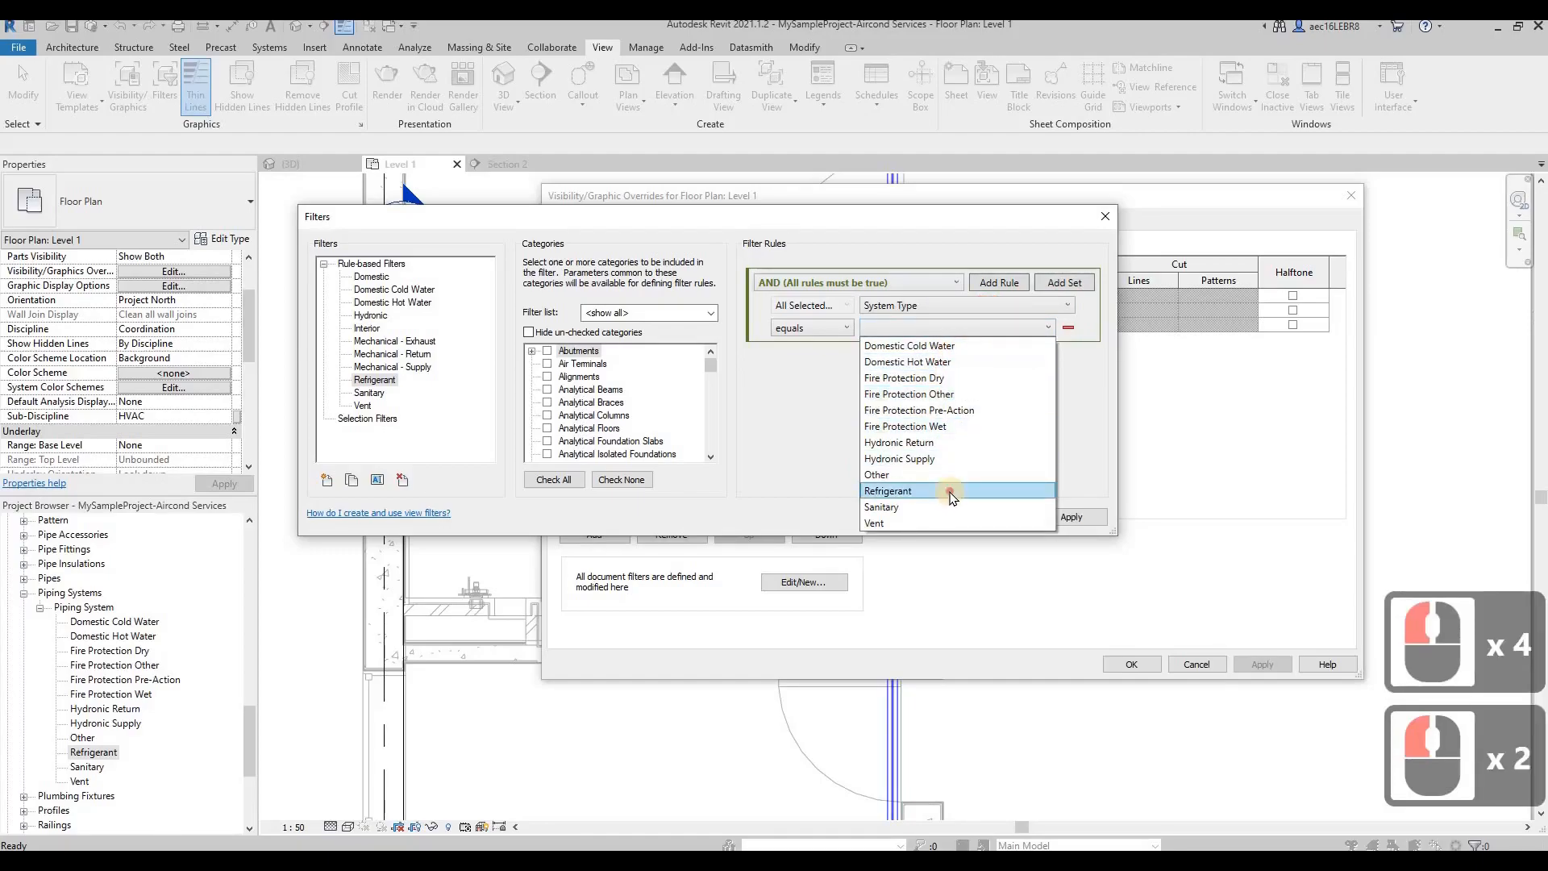
pyautogui.click(950, 492)
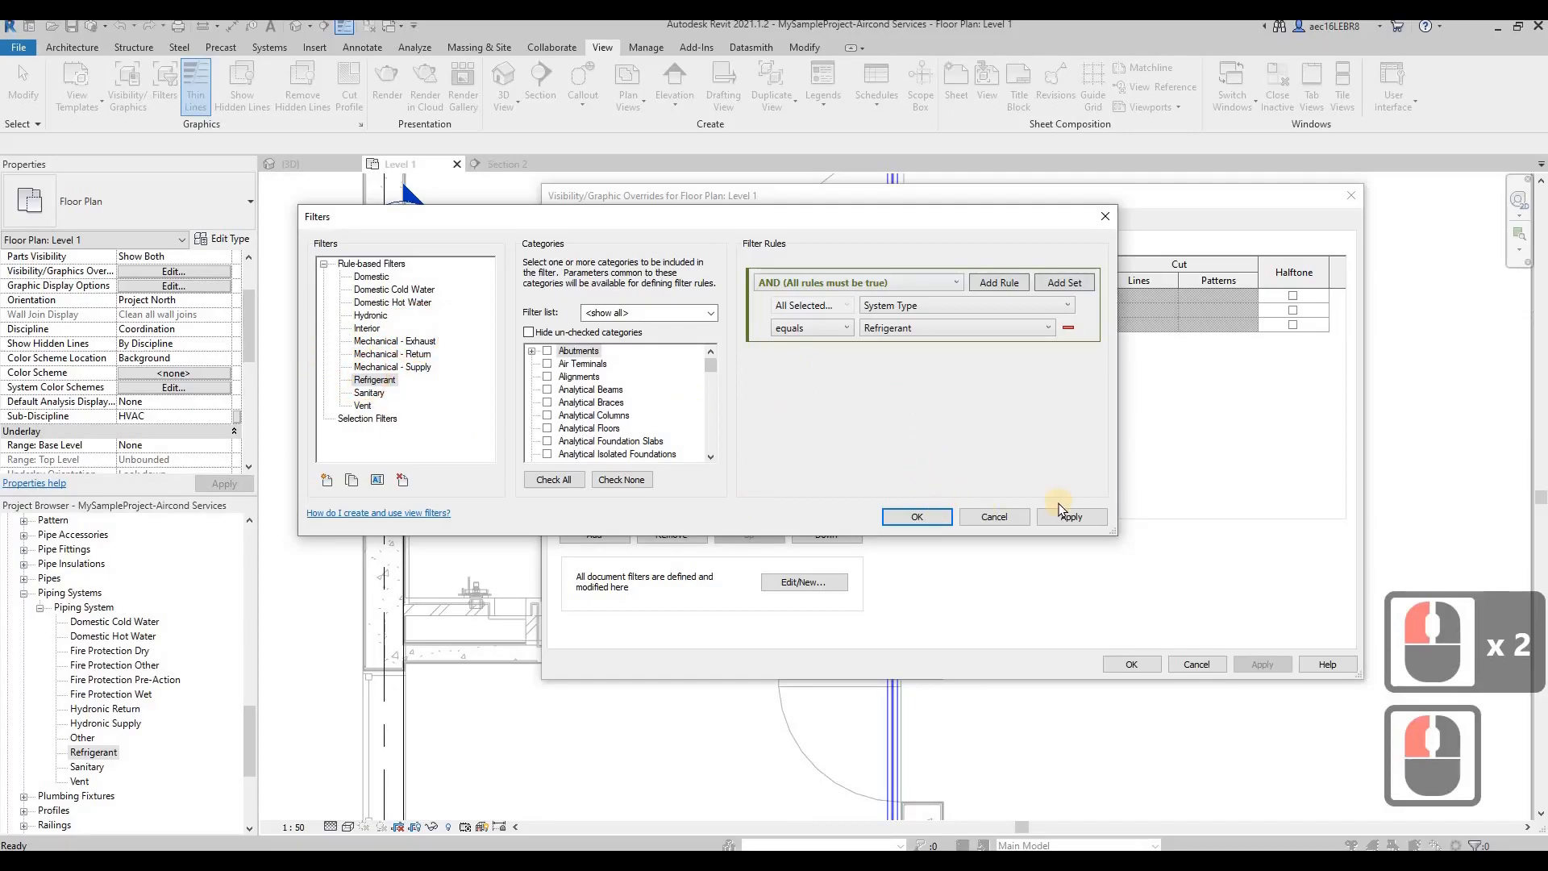
pyautogui.click(935, 520)
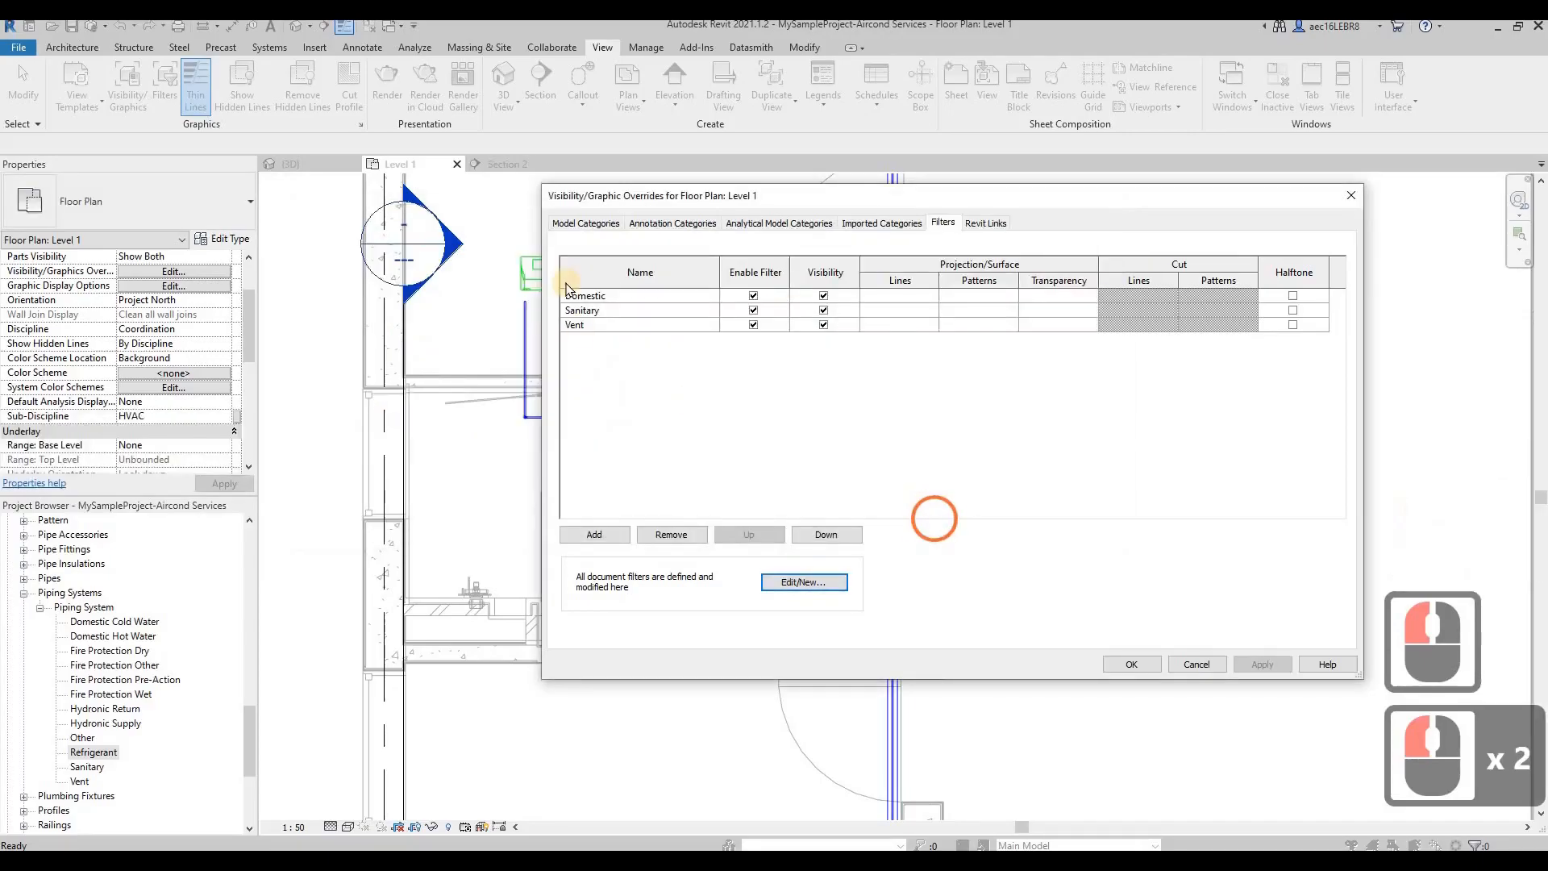
# Add the Refrigerant filter to the Level 1 floor plan's graphic overrides
pyautogui.click(597, 540)
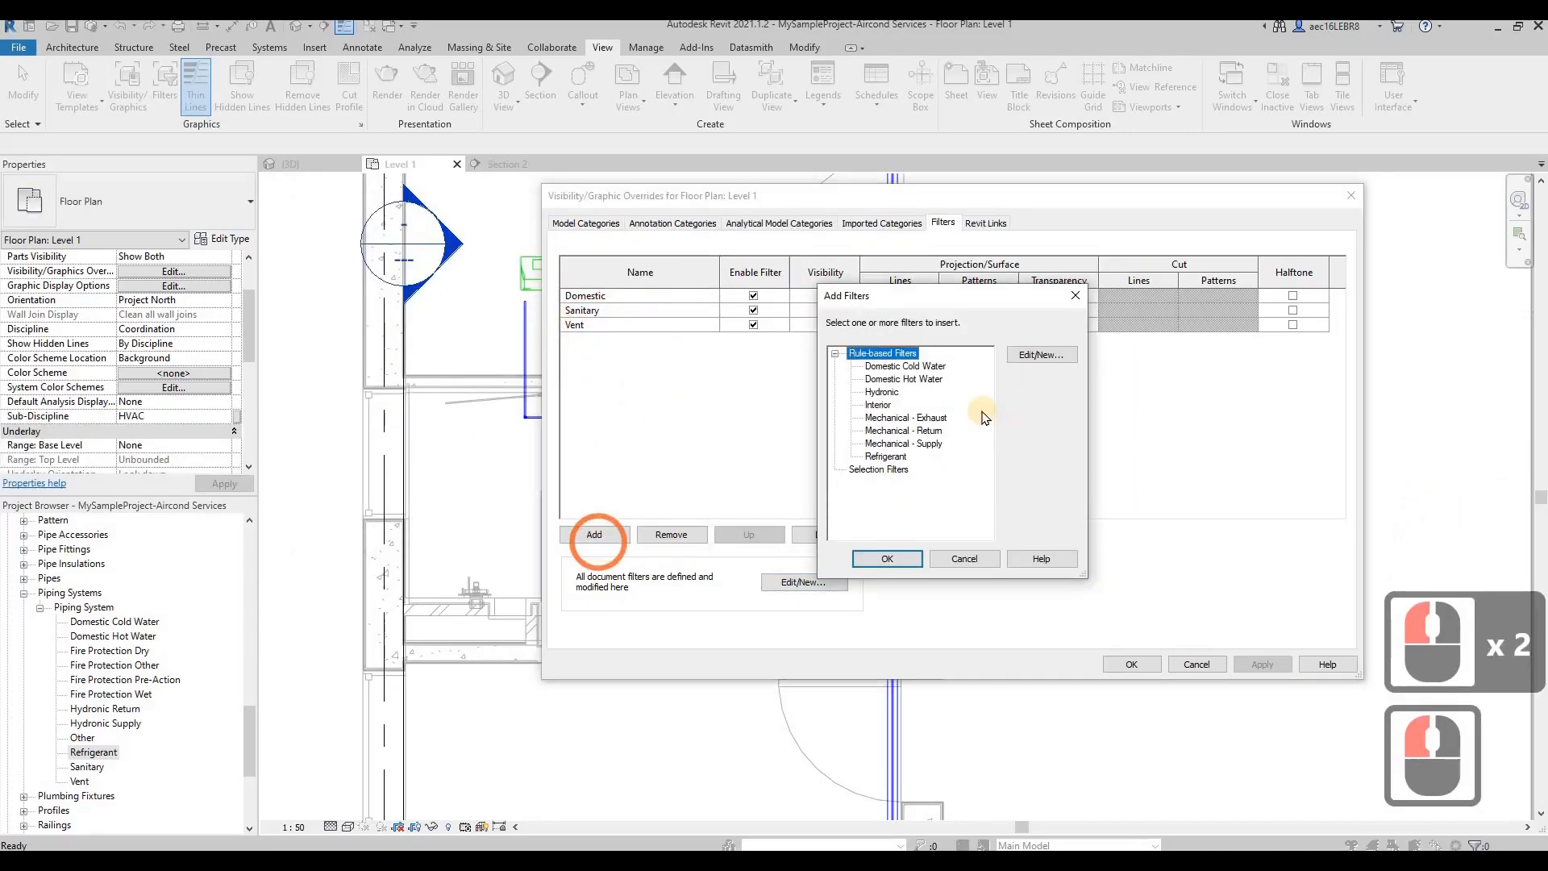
pyautogui.click(885, 456)
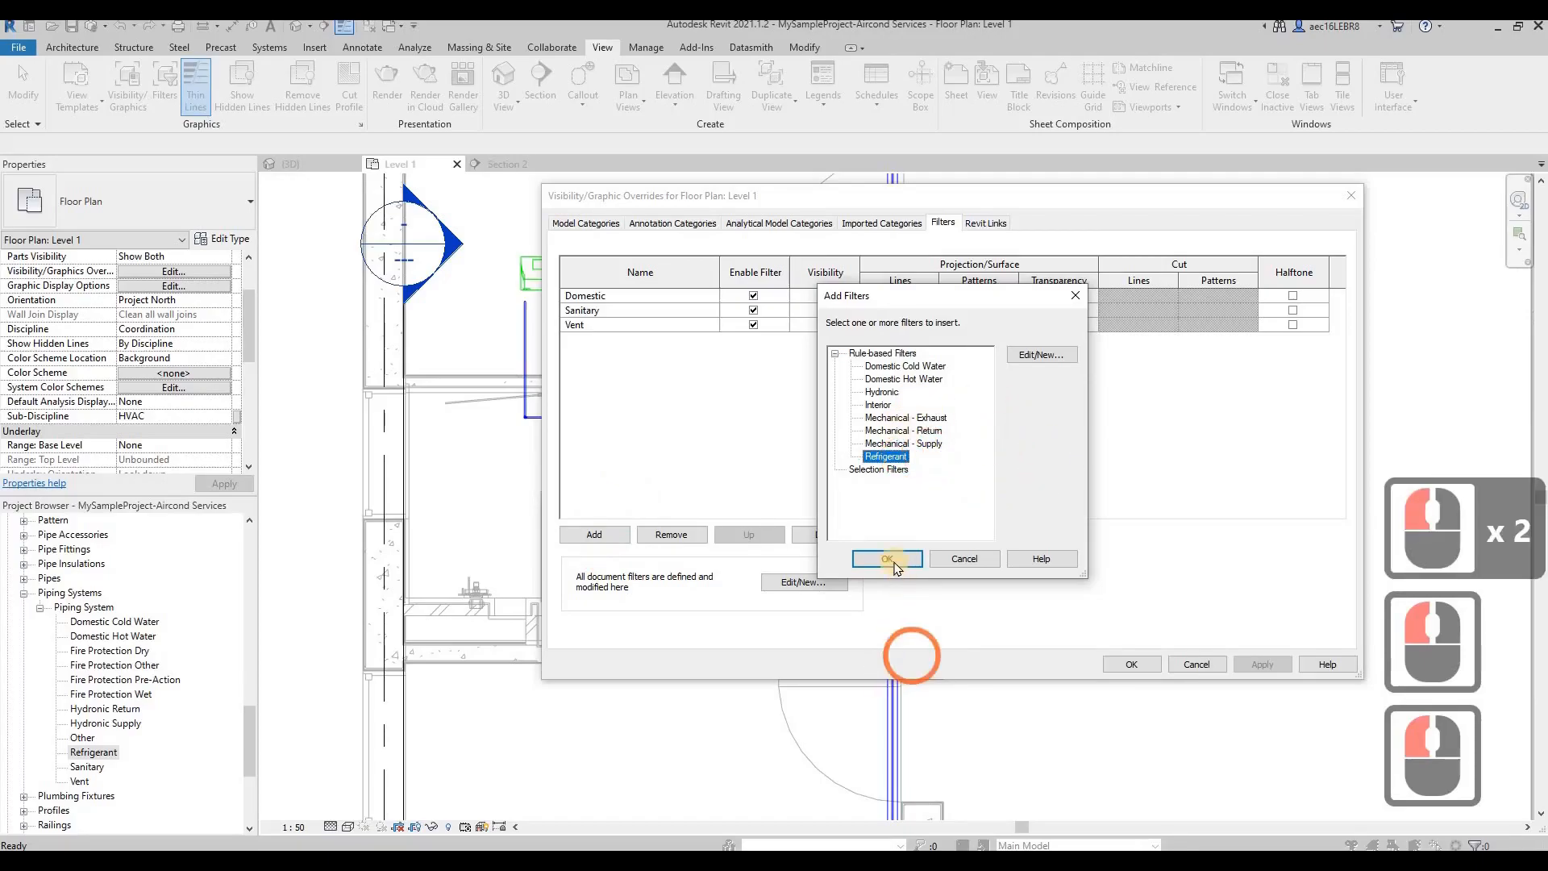
pyautogui.click(892, 562)
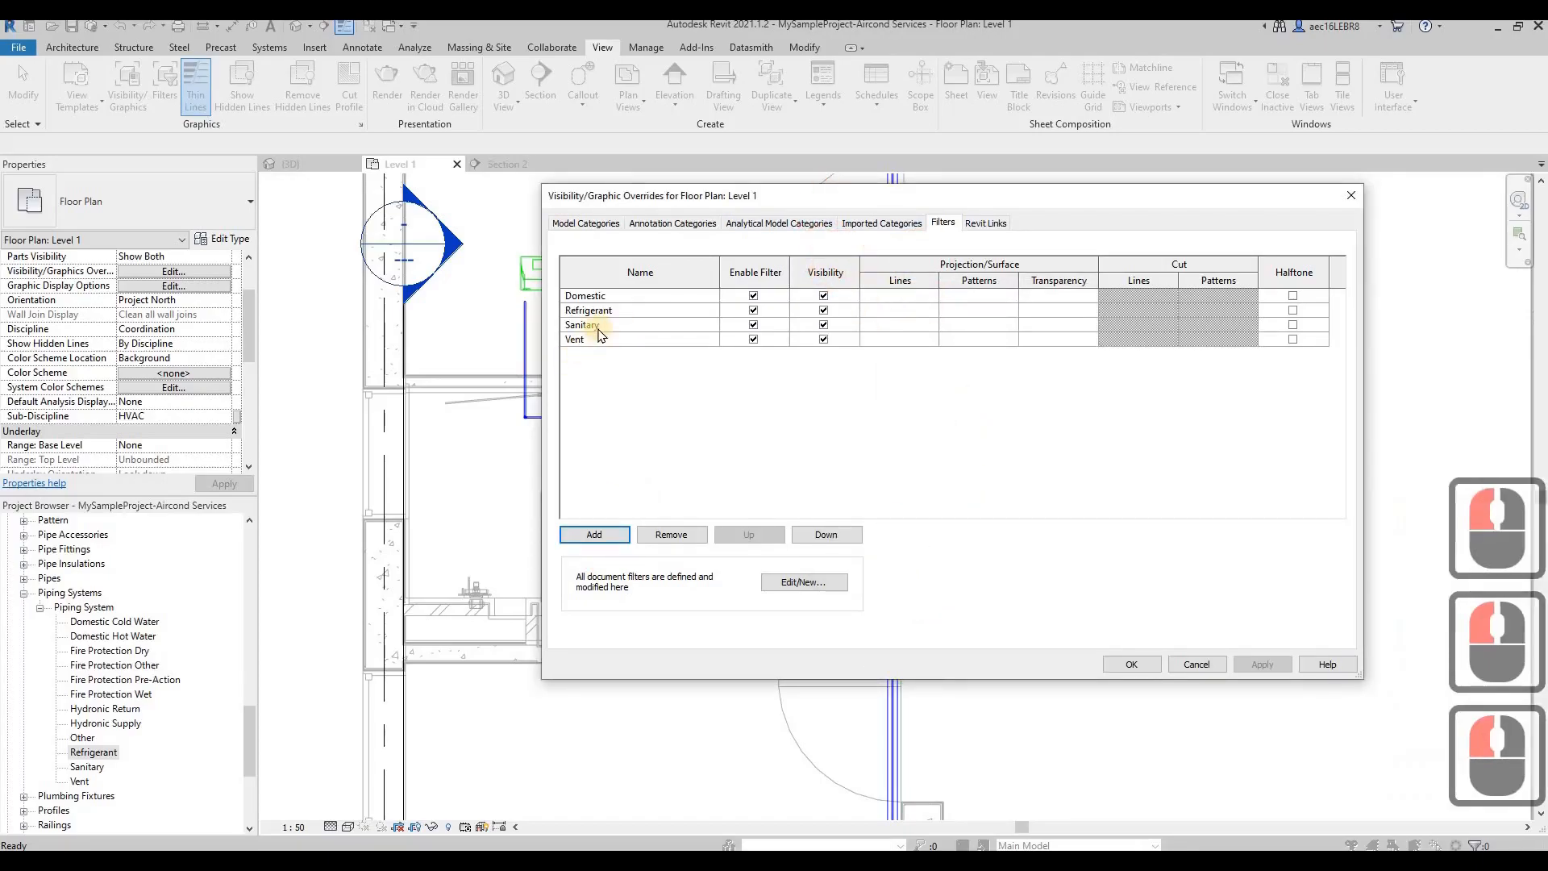
# Override the Refrigerant filter's projection line color with RGB 000-128-192 and apply it to the Level 1 view
pyautogui.click(1047, 305)
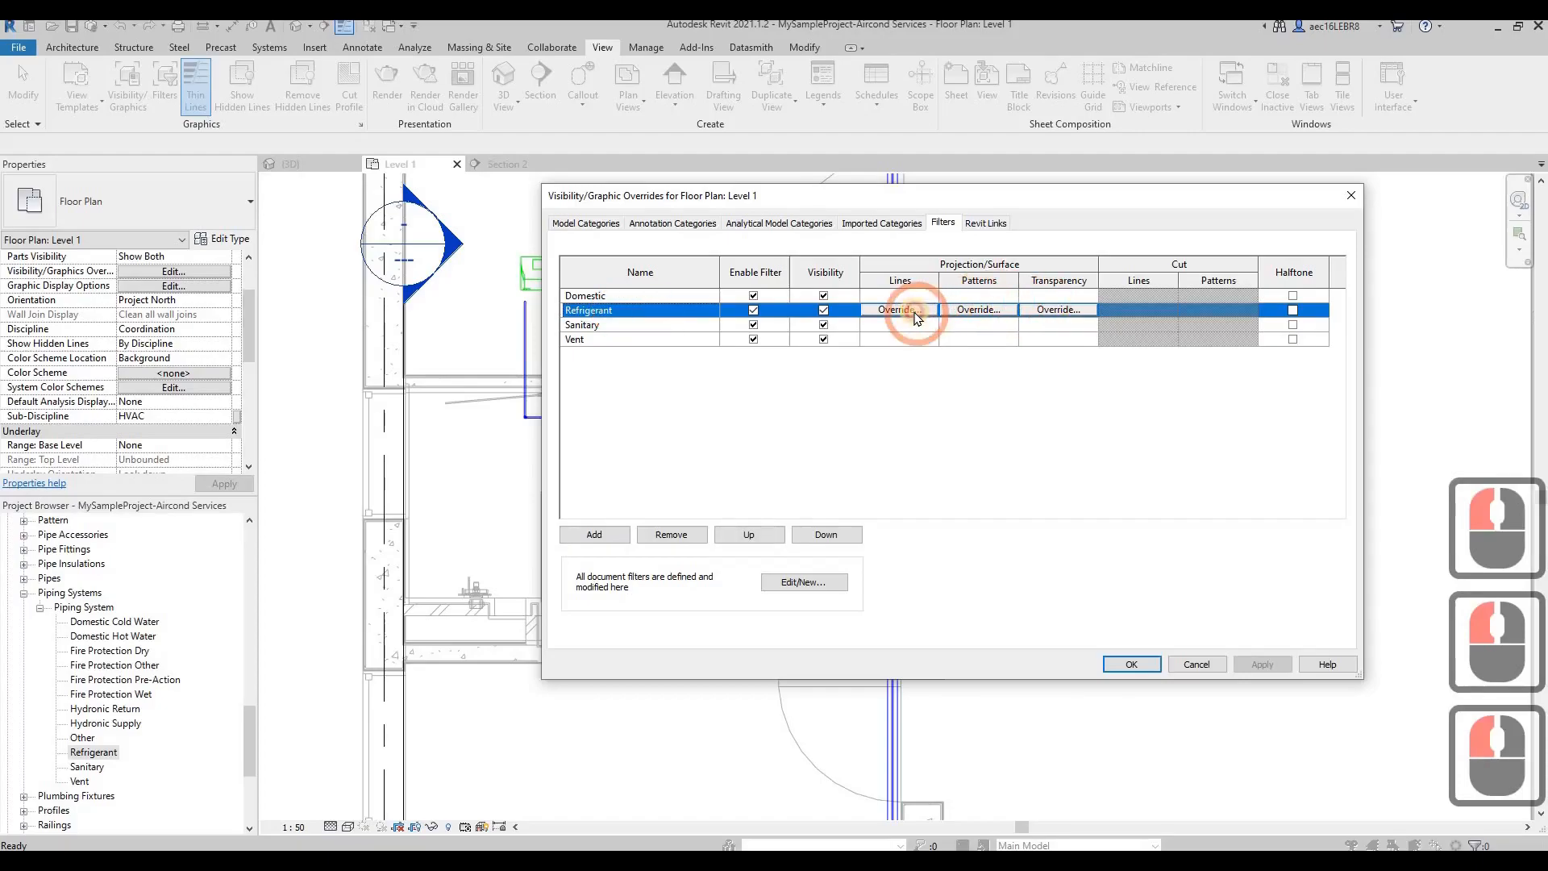
pyautogui.click(916, 312)
pyautogui.click(1056, 436)
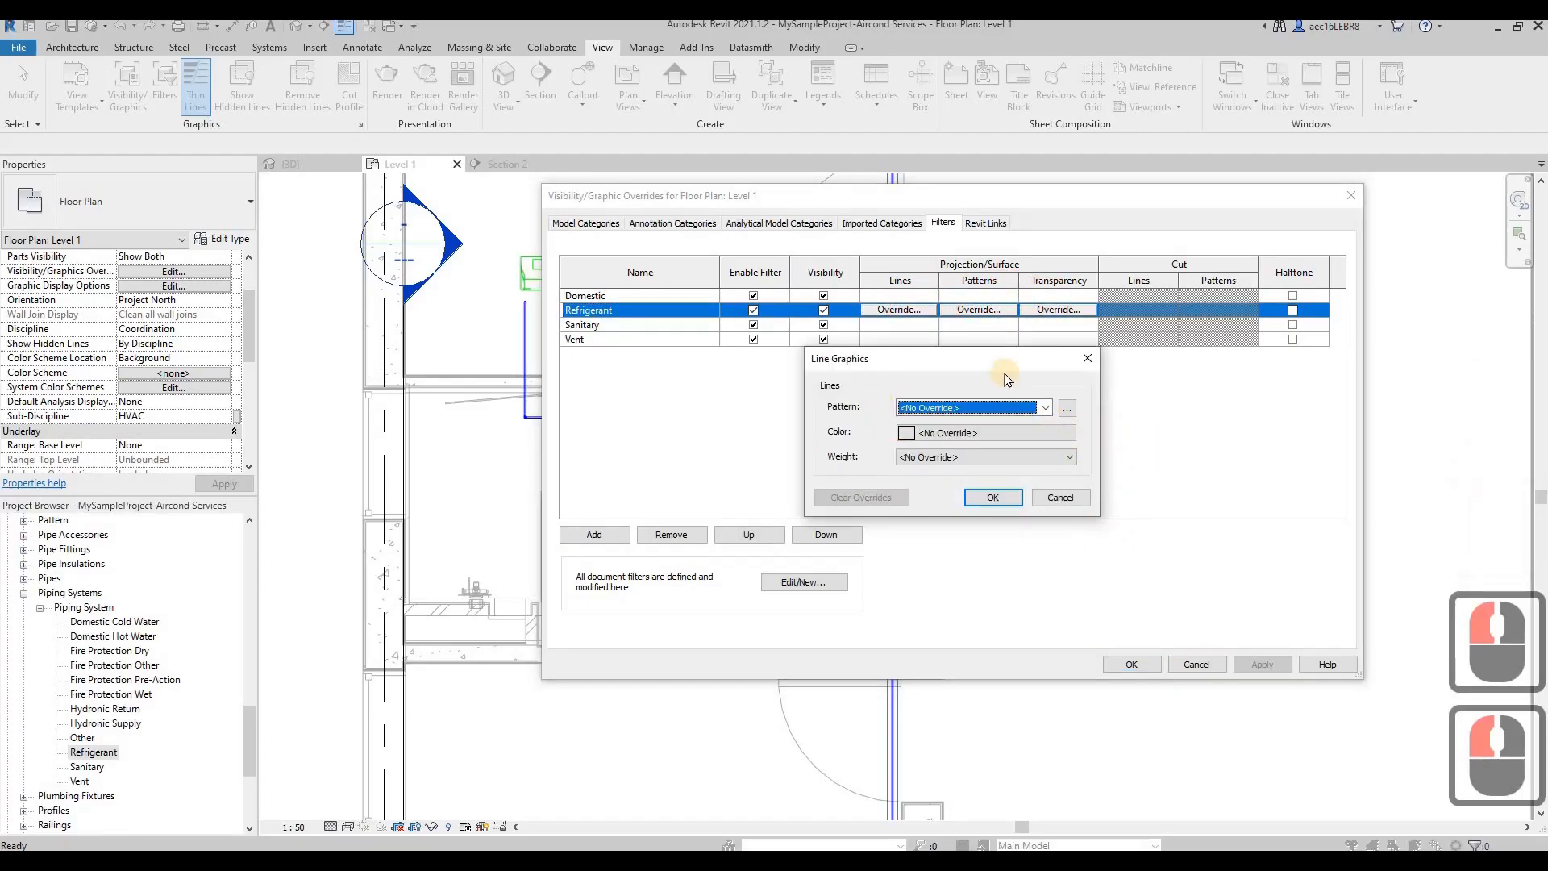
pyautogui.click(1048, 649)
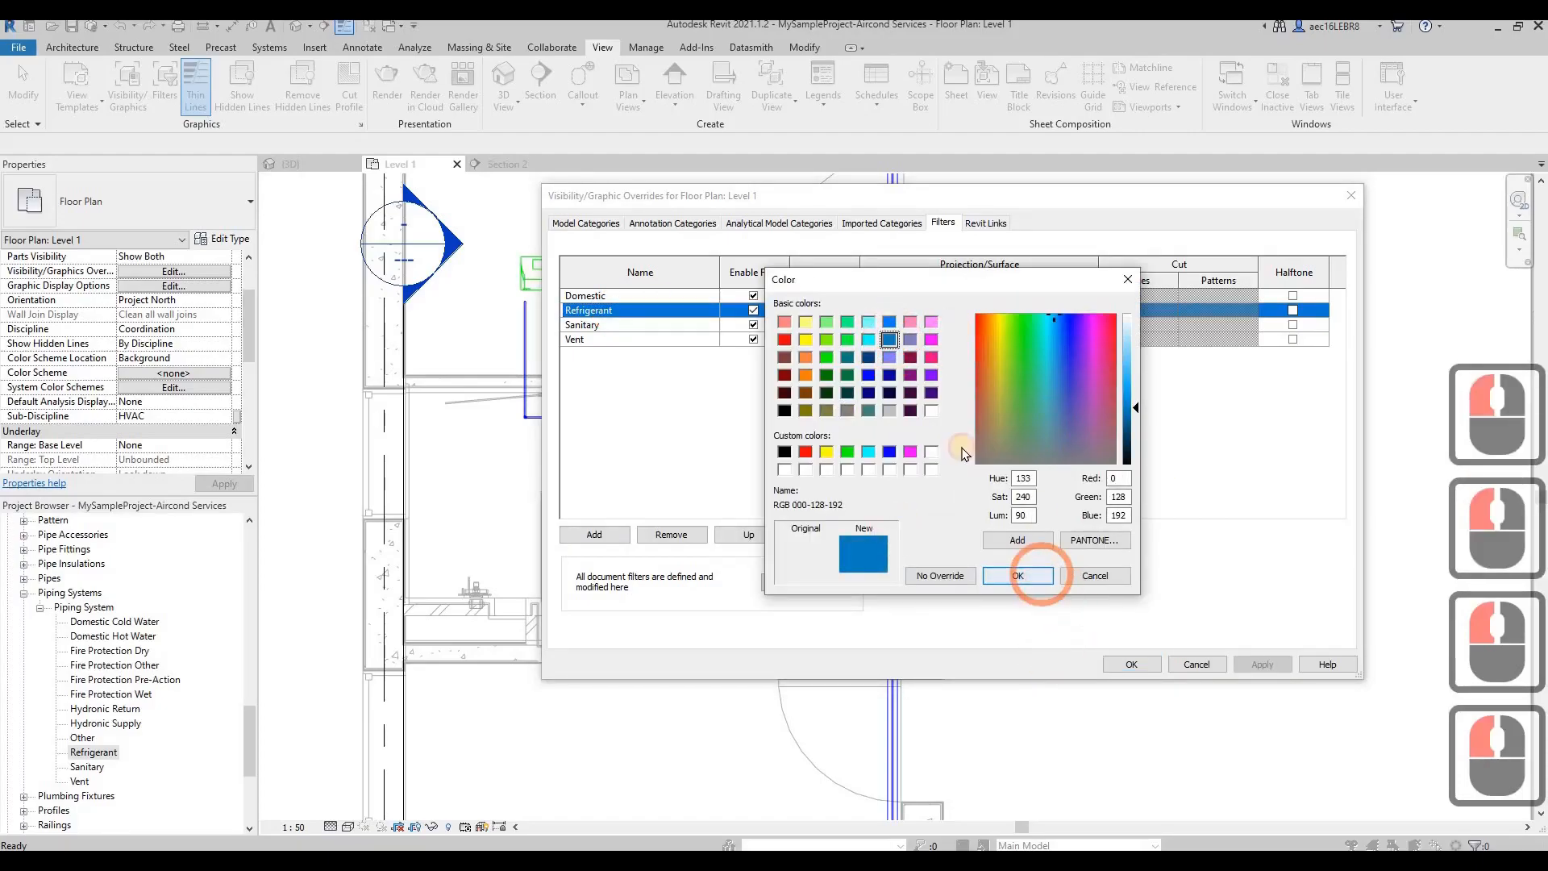
pyautogui.click(1042, 575)
pyautogui.click(904, 407)
pyautogui.click(947, 458)
pyautogui.click(1040, 484)
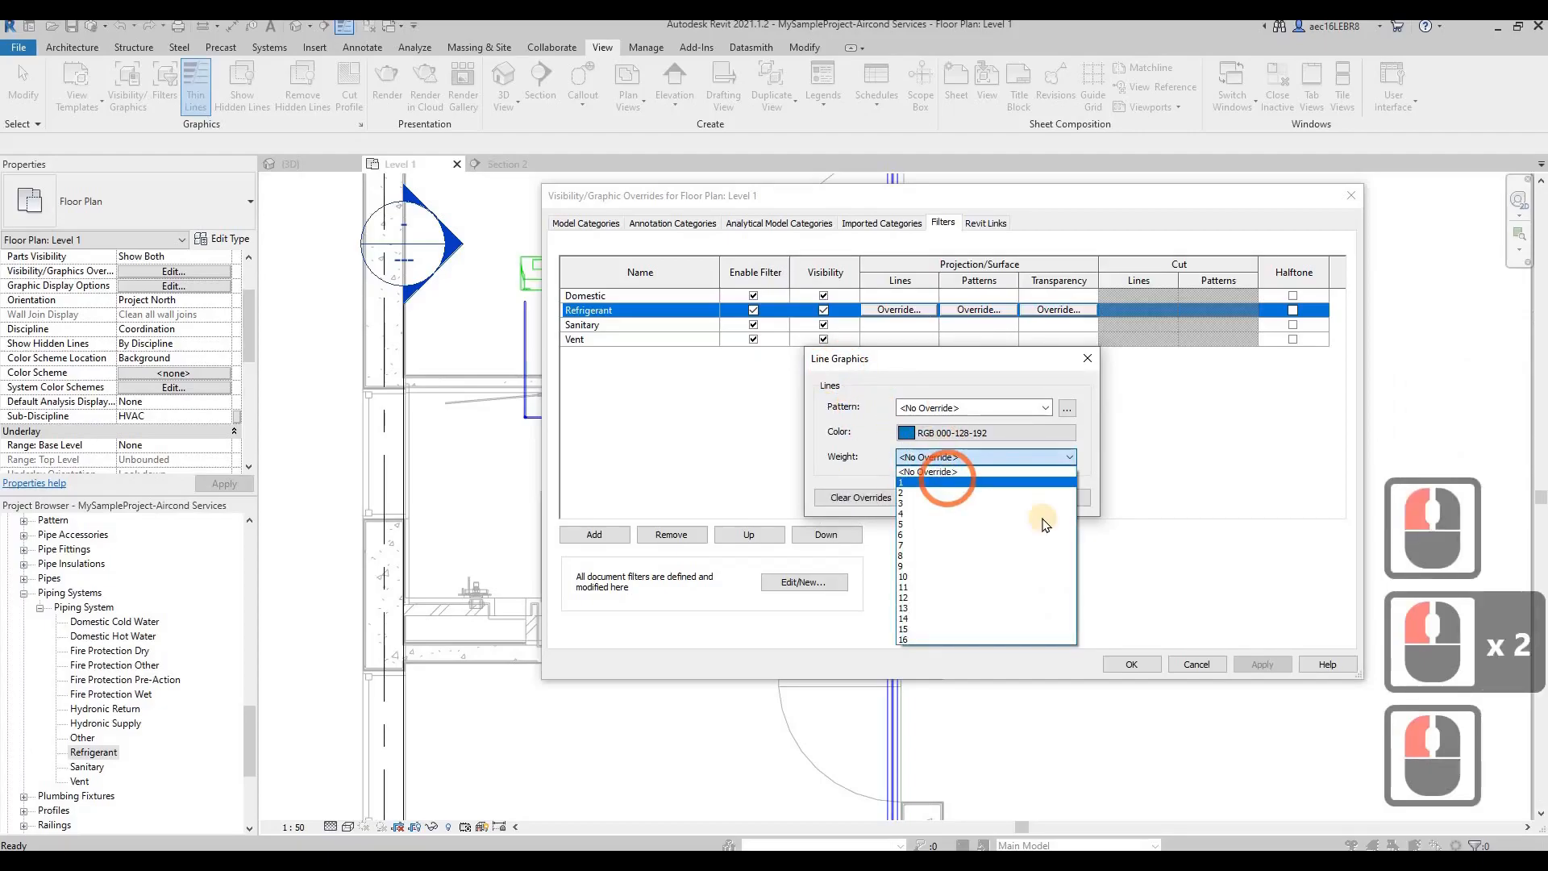
pyautogui.click(993, 498)
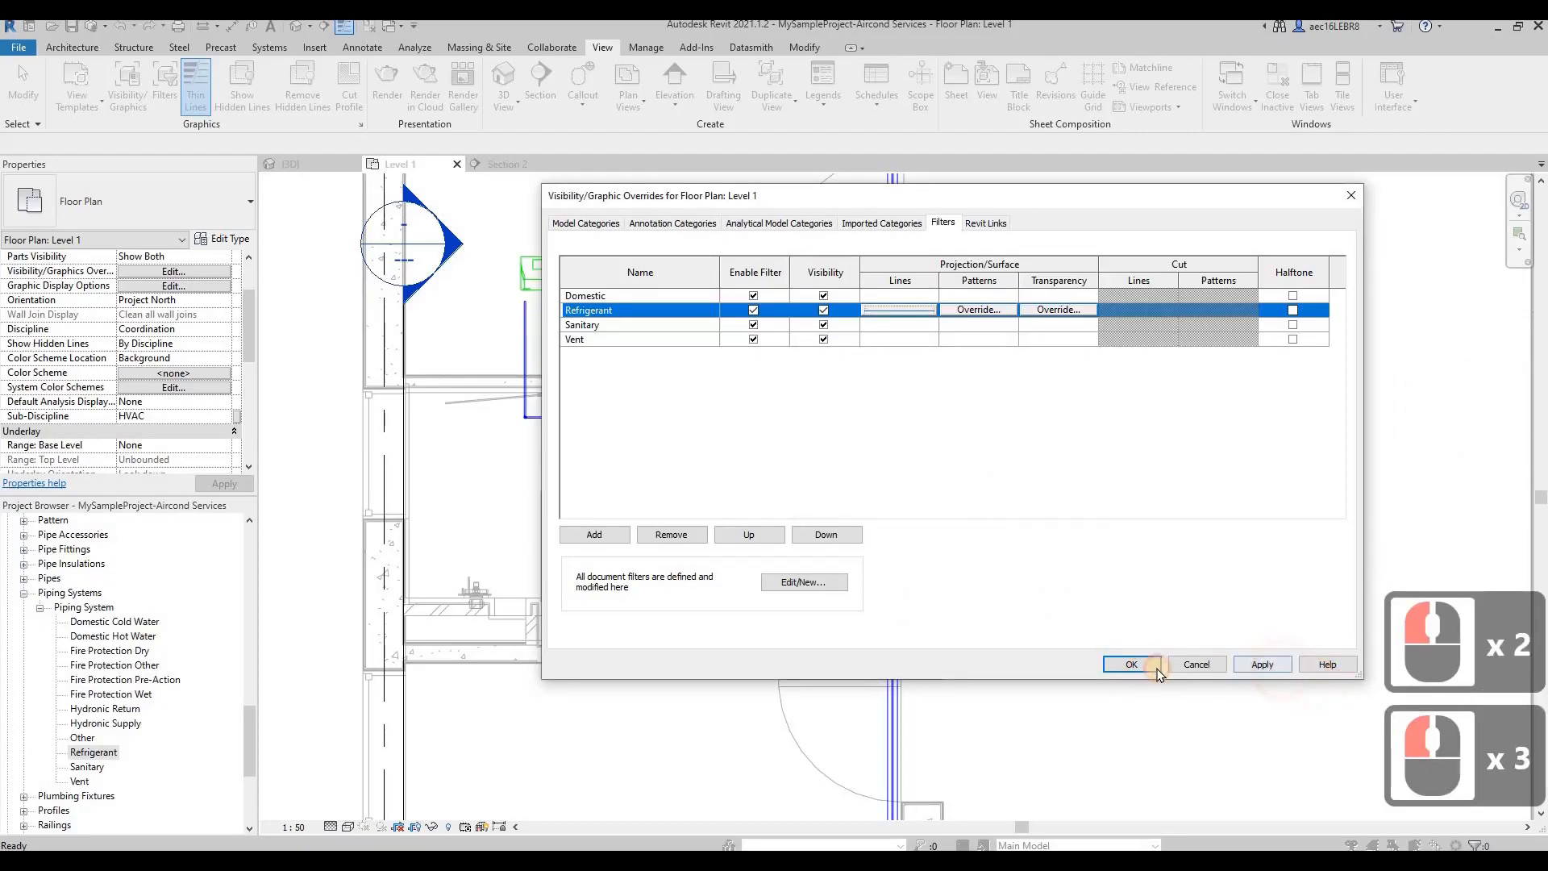
pyautogui.click(1133, 664)
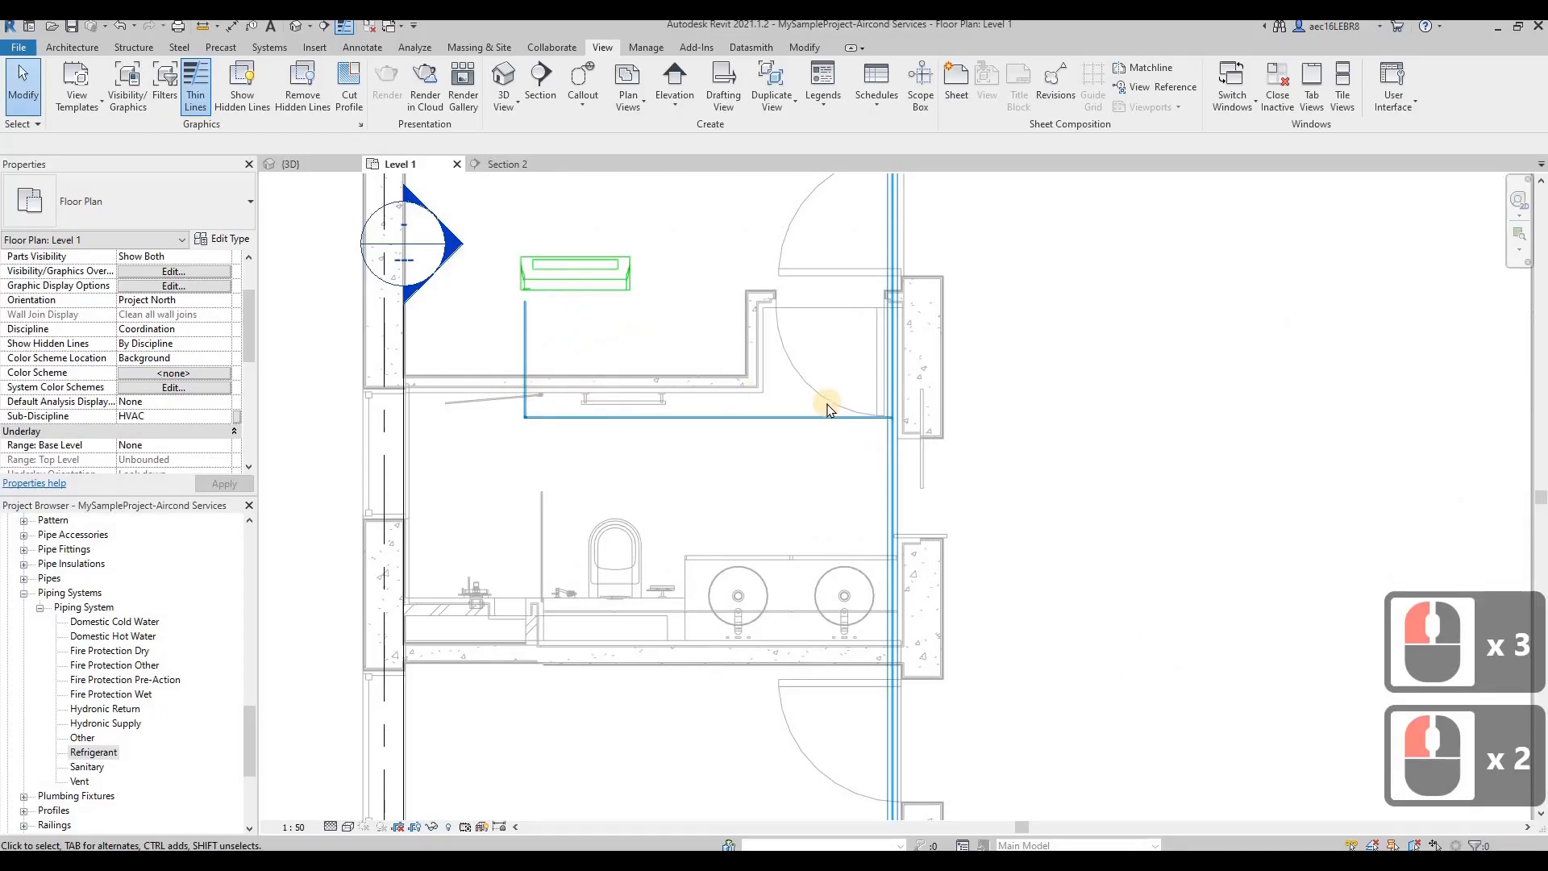
pyautogui.click(827, 411)
pyautogui.scroll(-5, 788, 645)
pyautogui.moveTo(774, 649); pyautogui.dragTo(742, 441, button='middle')
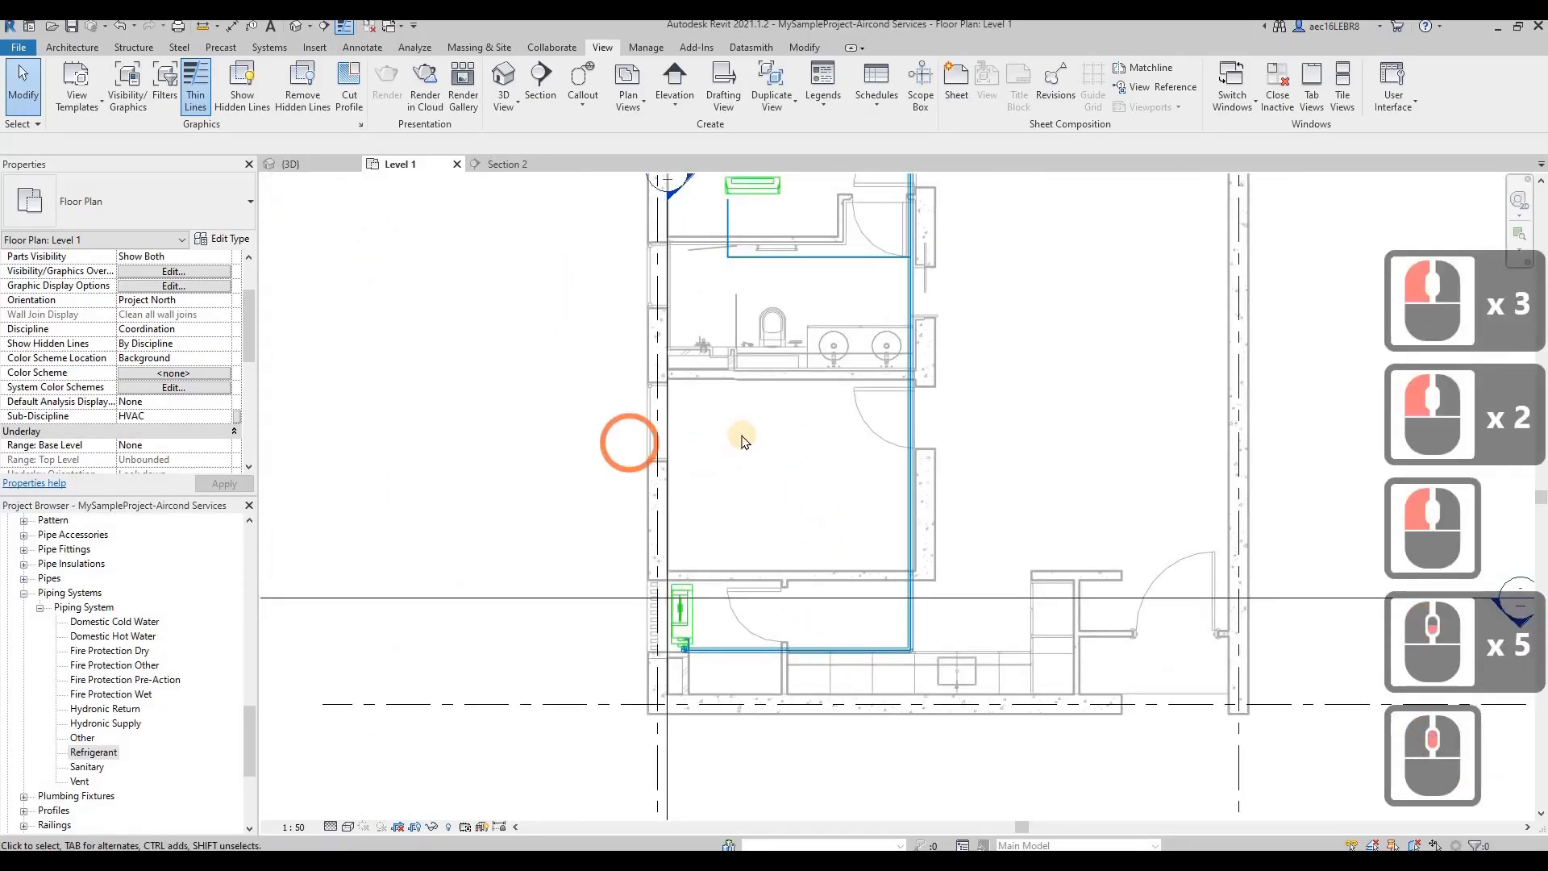
# Extend the vertical copper pipe's open end to the connector of the 1.5 HP indoor unit
pyautogui.scroll(3, 743, 437)
pyautogui.moveTo(749, 266); pyautogui.dragTo(763, 628, button='middle')
pyautogui.scroll(9, 742, 467)
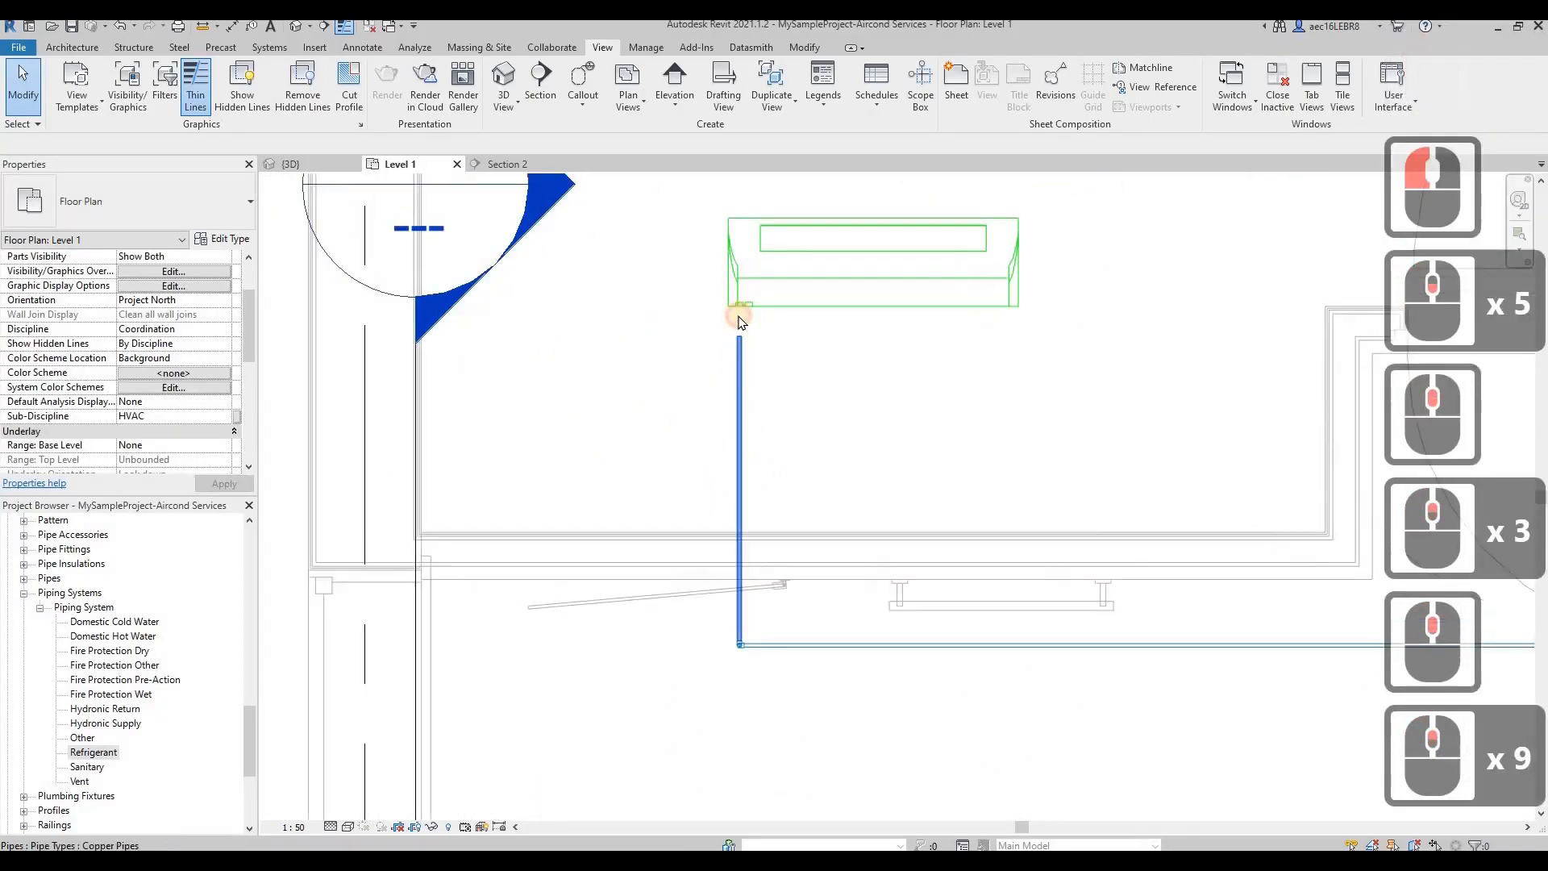
pyautogui.click(741, 321)
pyautogui.click(738, 307)
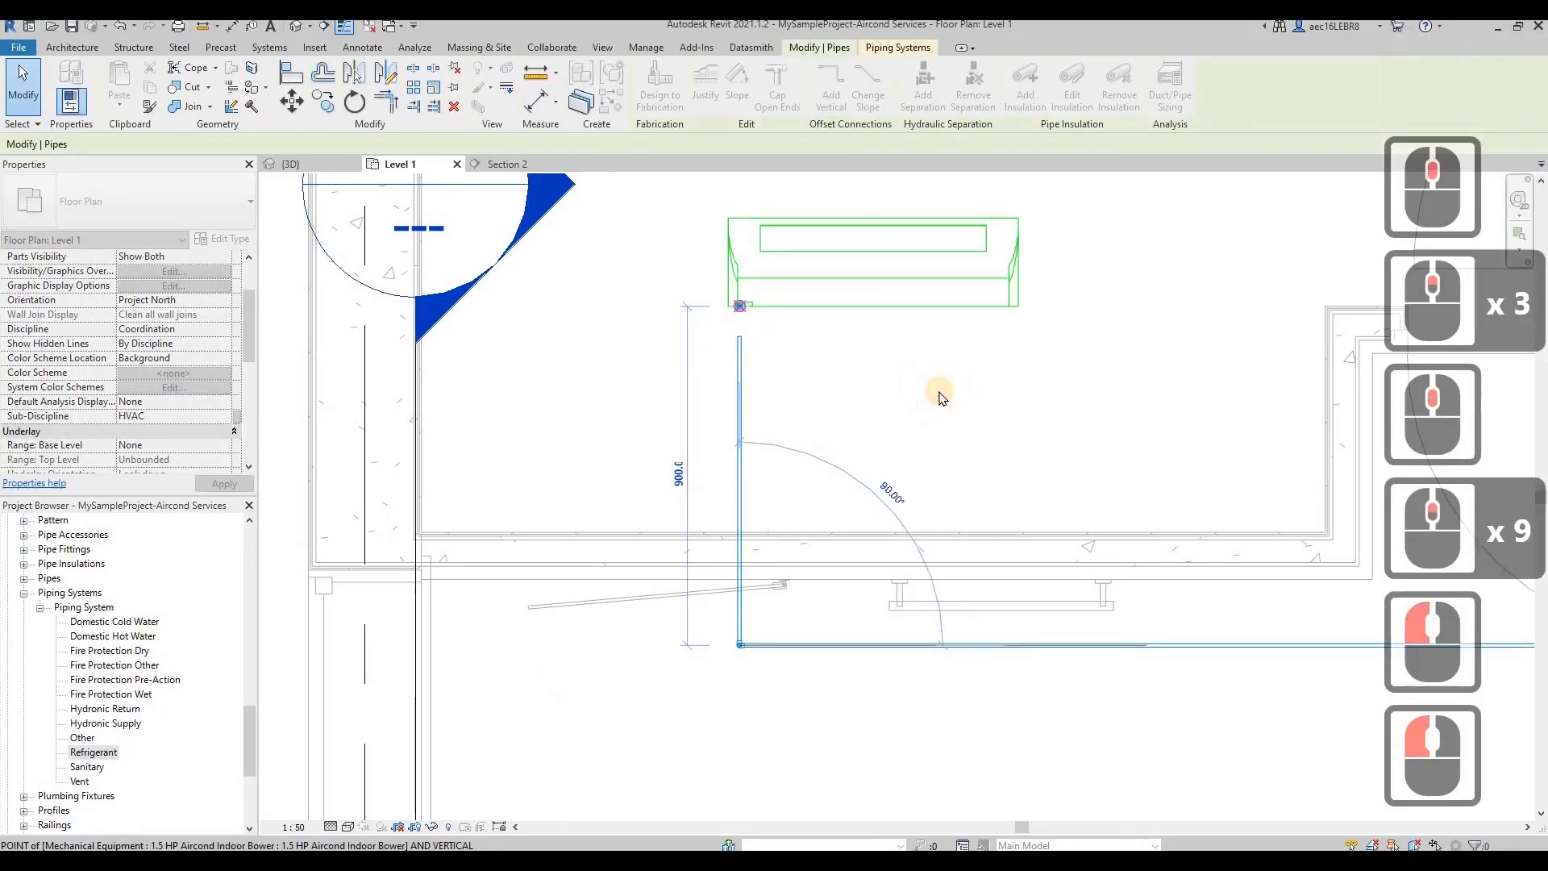
pyautogui.click(765, 451)
# Extend the short horizontal copper pipe through the wall to the connector of the 2.0 HP indoor unit
pyautogui.scroll(-4, 858, 528)
pyautogui.moveTo(915, 500); pyautogui.dragTo(767, 604, button='middle')
pyautogui.moveTo(1094, 218); pyautogui.dragTo(884, 452, button='middle')
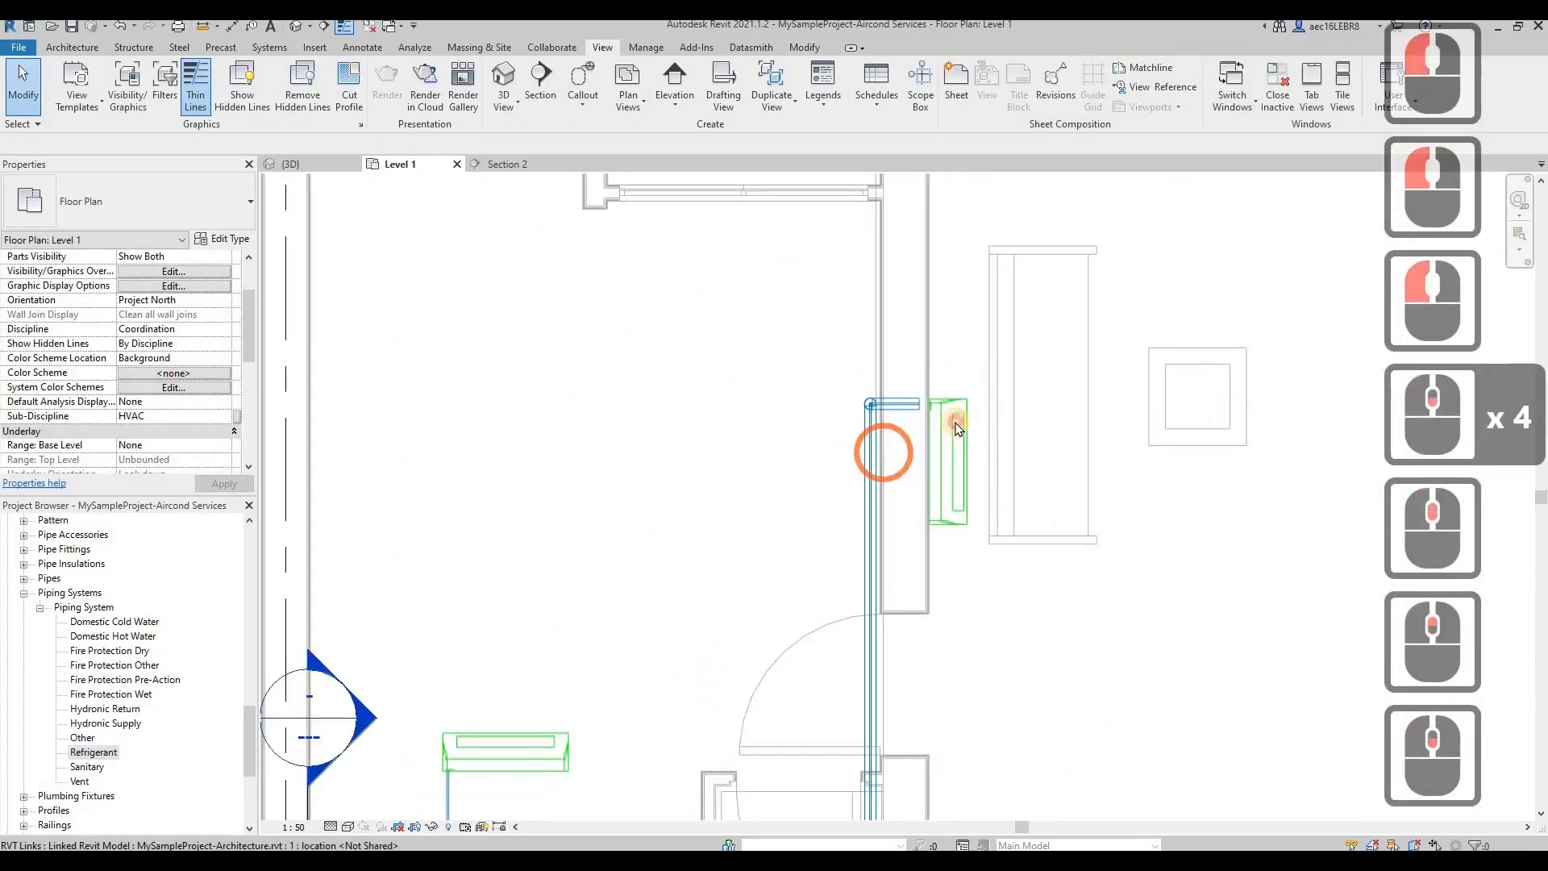
pyautogui.click(957, 428)
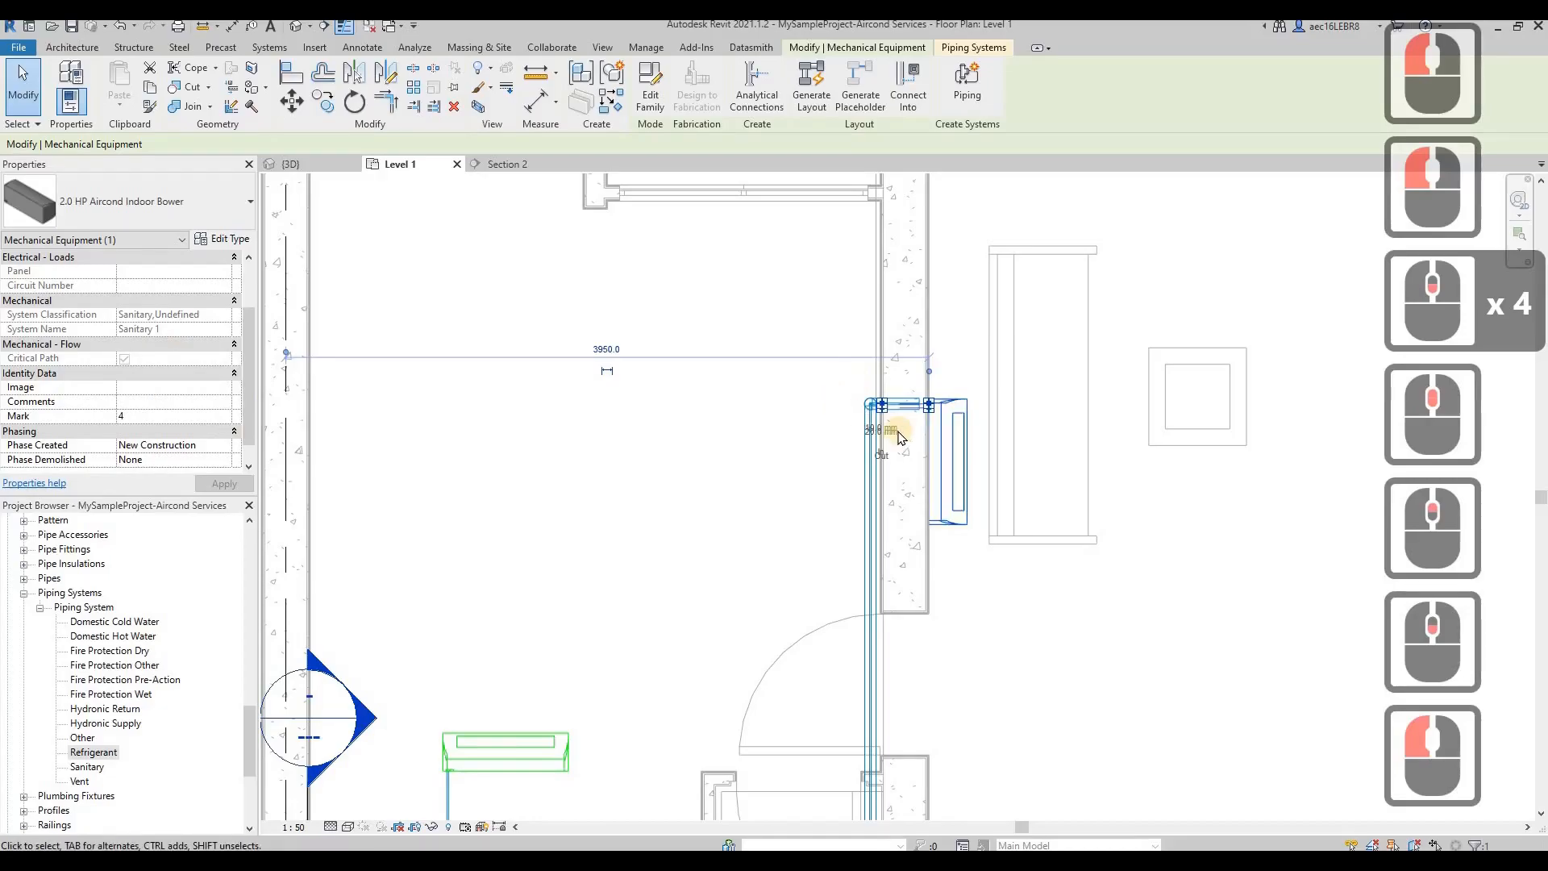
pyautogui.click(999, 403)
pyautogui.scroll(8, 941, 406)
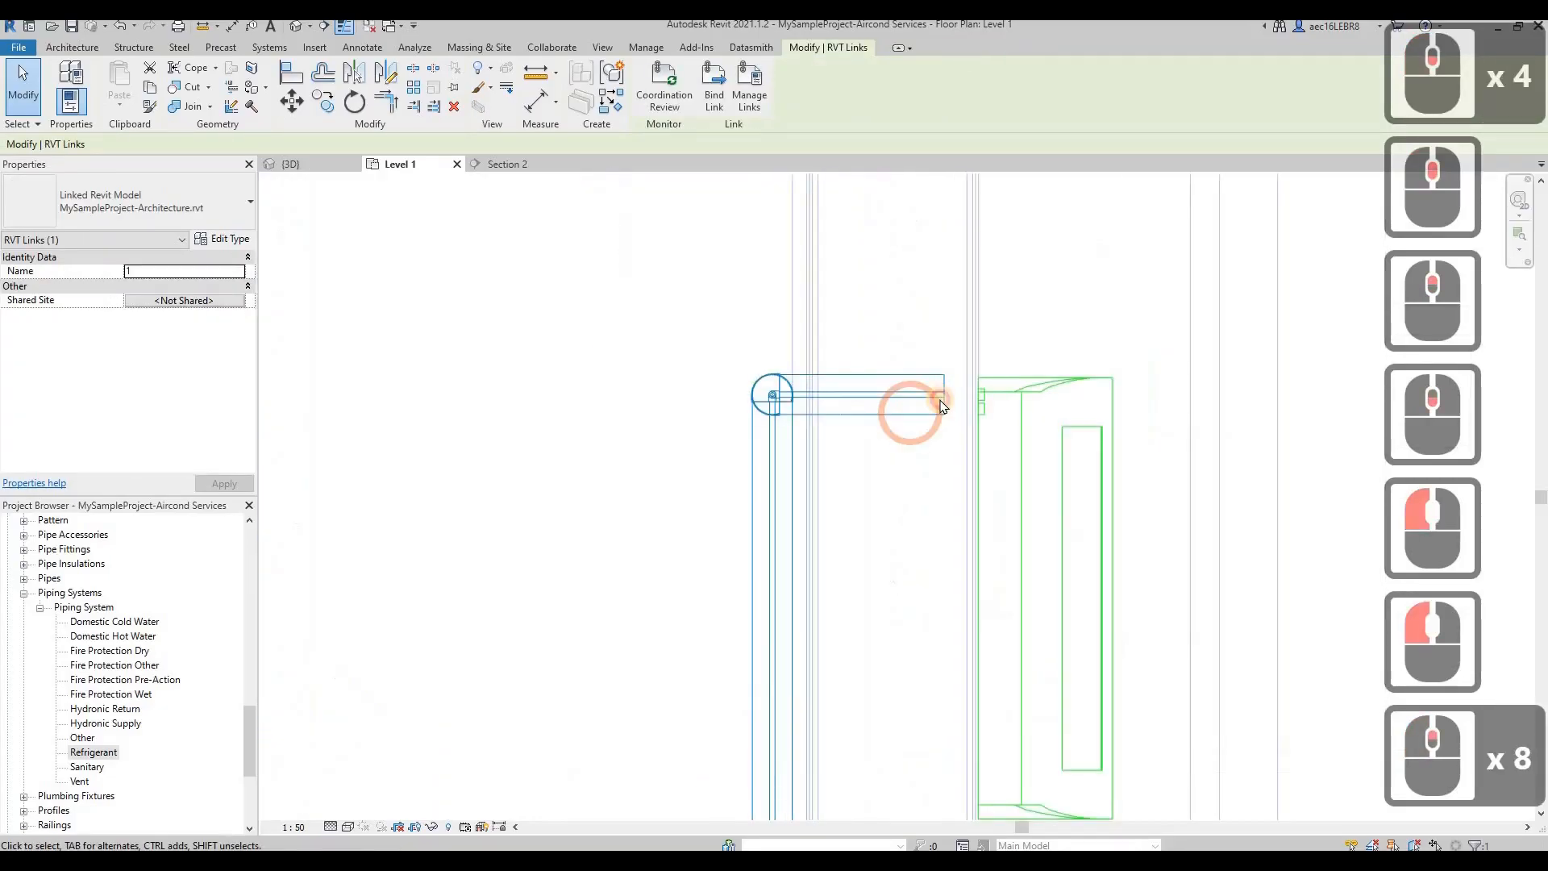
pyautogui.click(941, 399)
pyautogui.moveTo(943, 394); pyautogui.dragTo(971, 393)
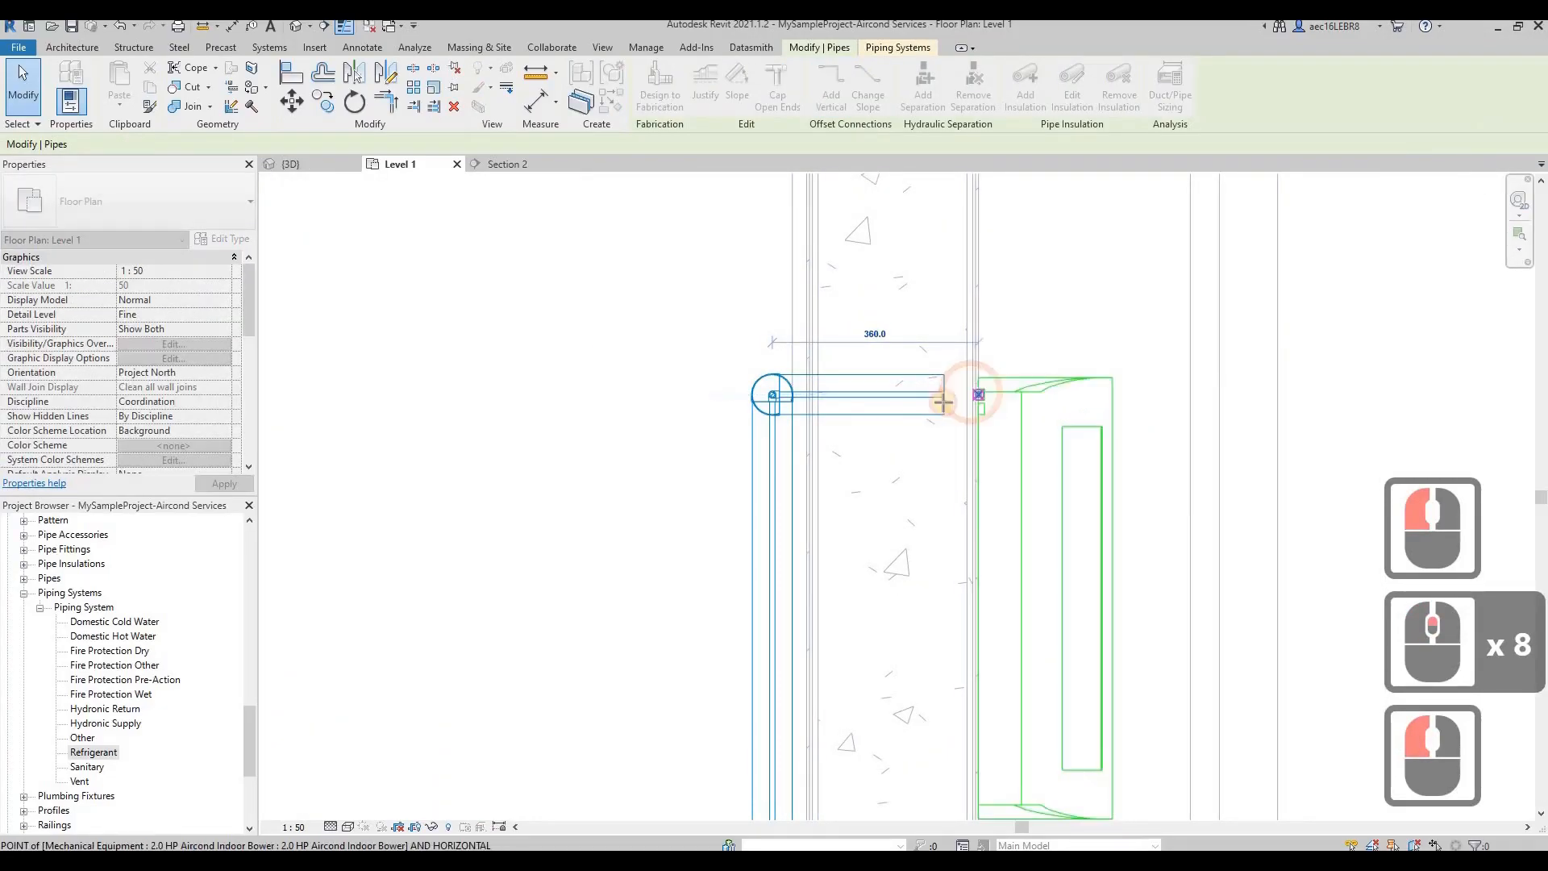
pyautogui.click(605, 389)
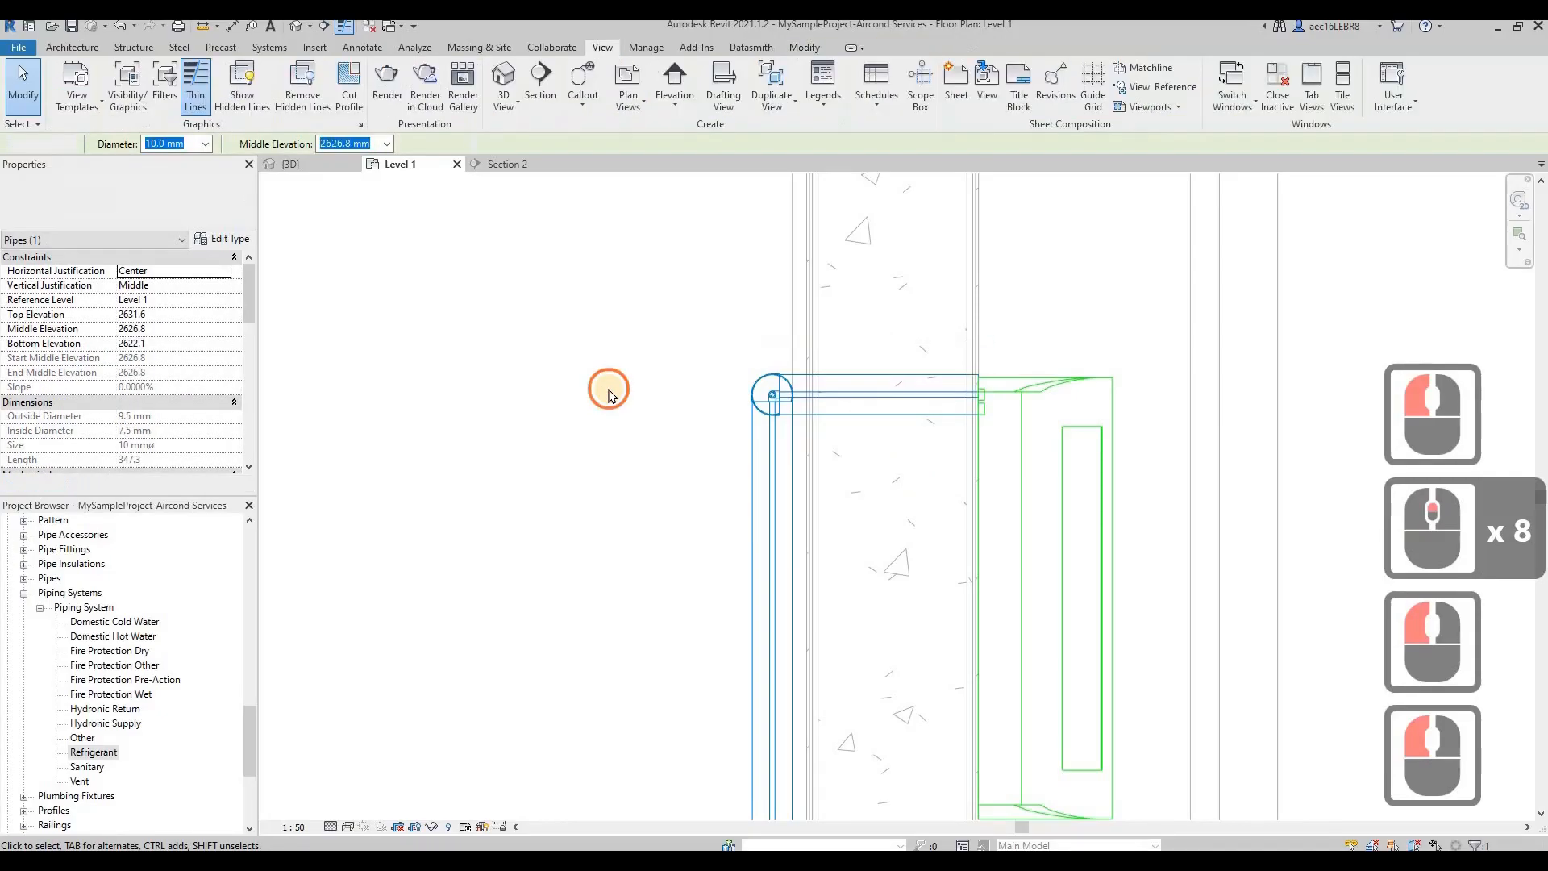
# Open the 2.0 HP Aircond Indoor Bower family for editing from the unit in the Level 1 plan
pyautogui.scroll(-8, 726, 440)
pyautogui.click(726, 446)
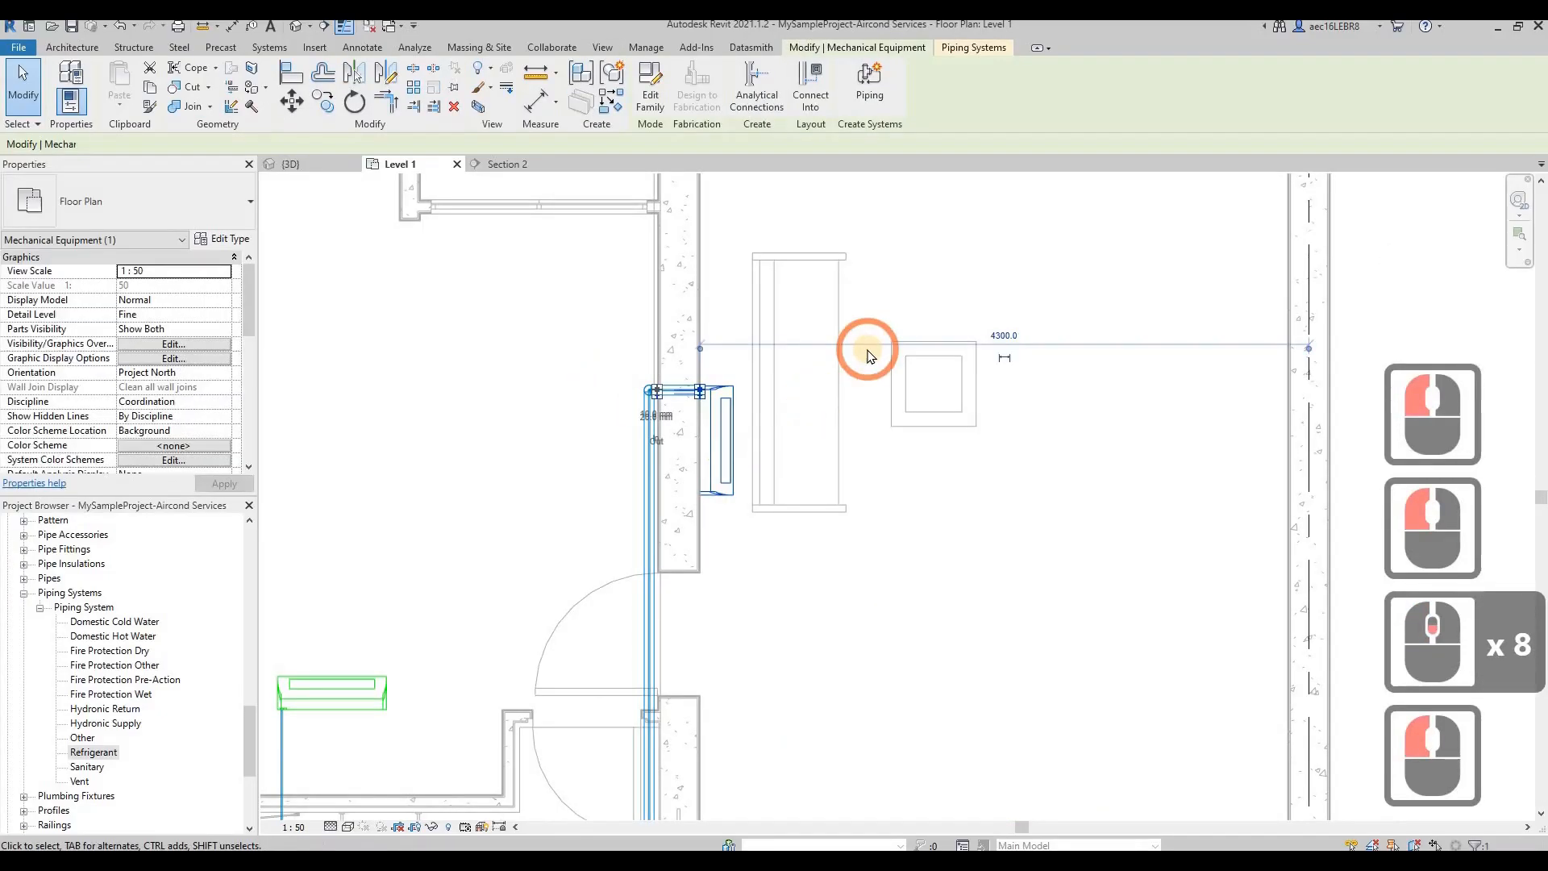
pyautogui.scroll(-10, 859, 348)
pyautogui.moveTo(845, 590); pyautogui.dragTo(868, 486, button='middle')
pyautogui.scroll(9, 675, 578)
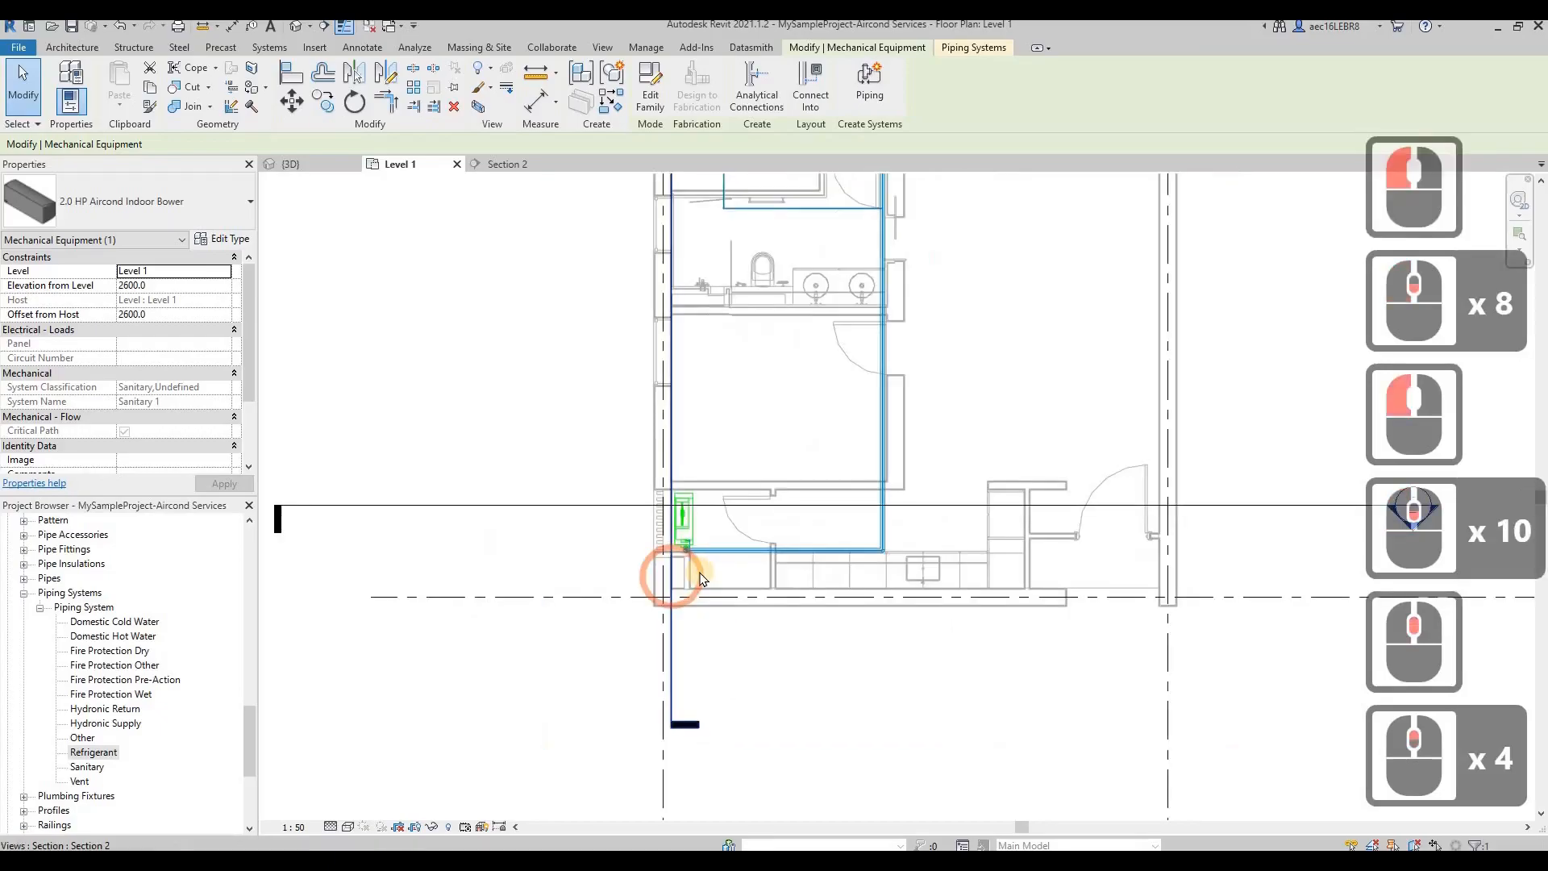
pyautogui.scroll(-6, 700, 570)
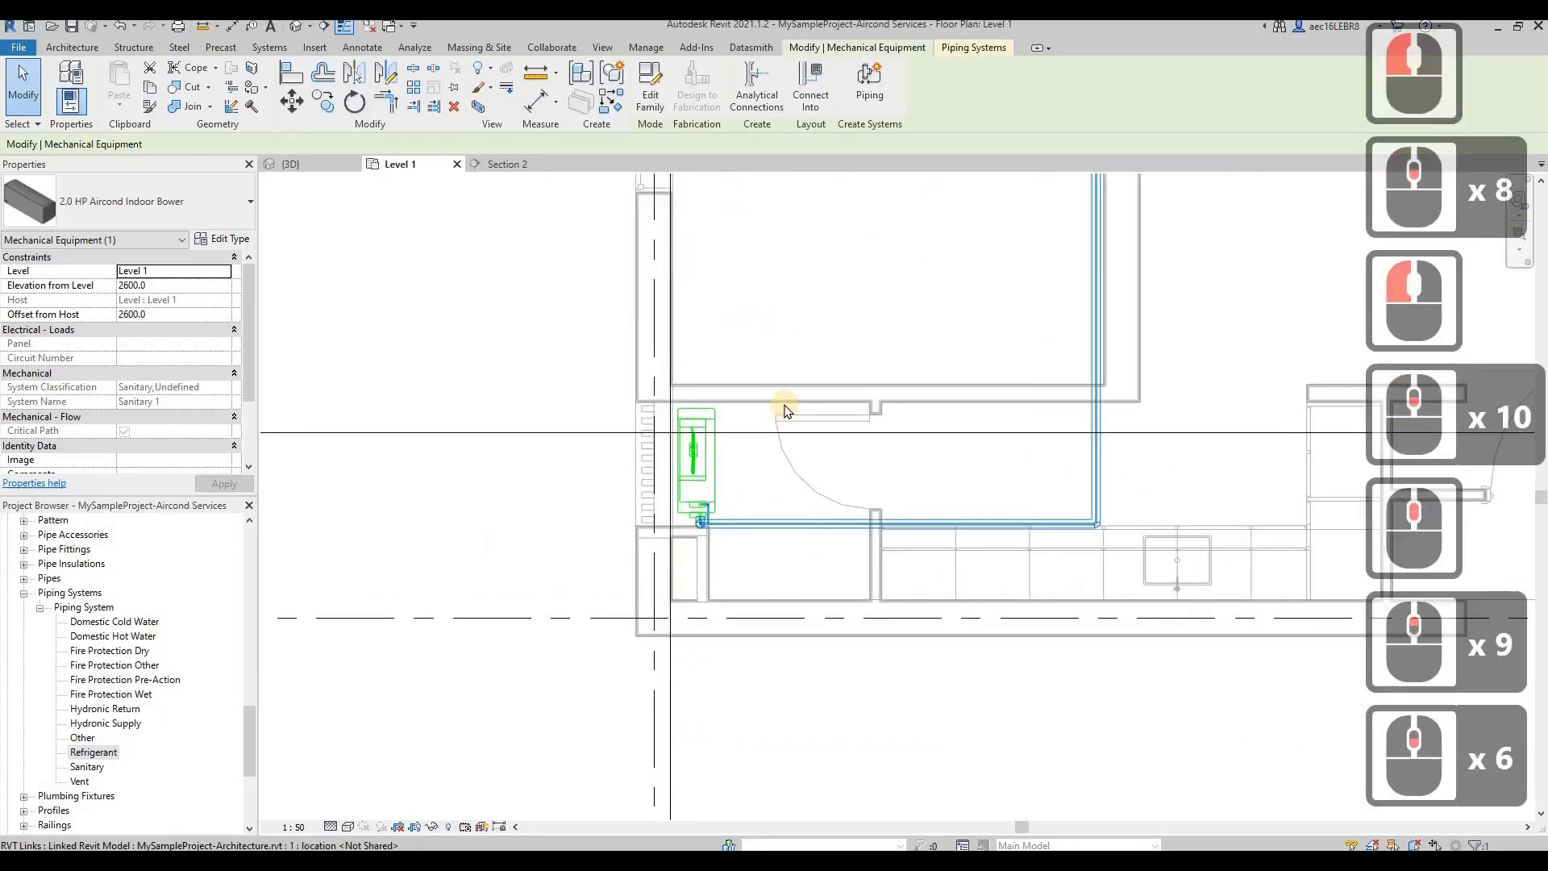
pyautogui.click(650, 85)
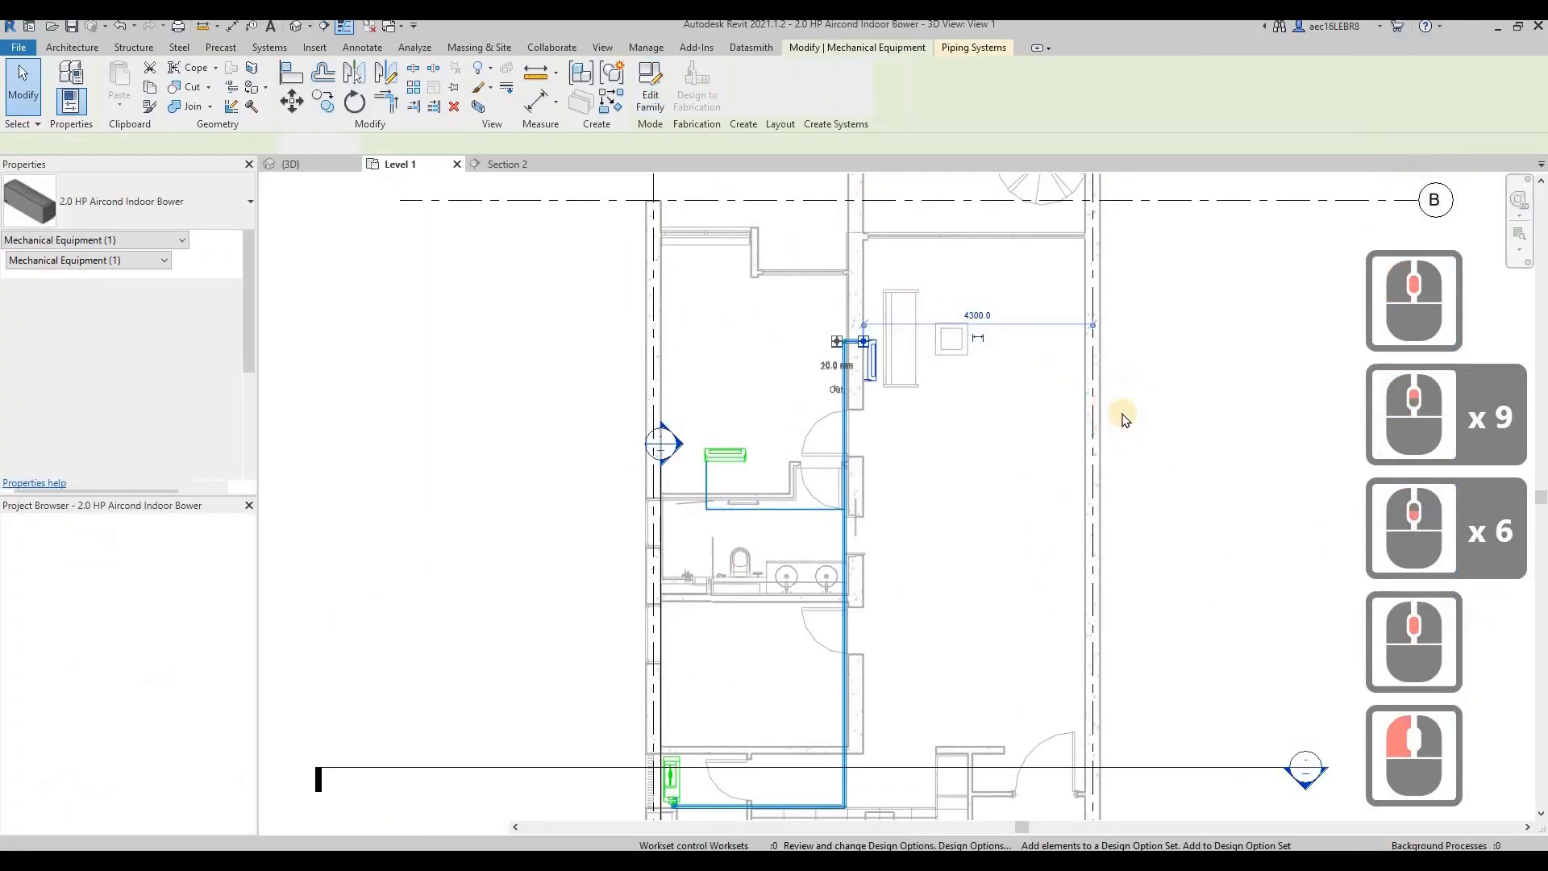
# Check the System Classification of the 10 mm pipe connector on the back of the indoor unit family
pyautogui.scroll(-3, 1057, 594)
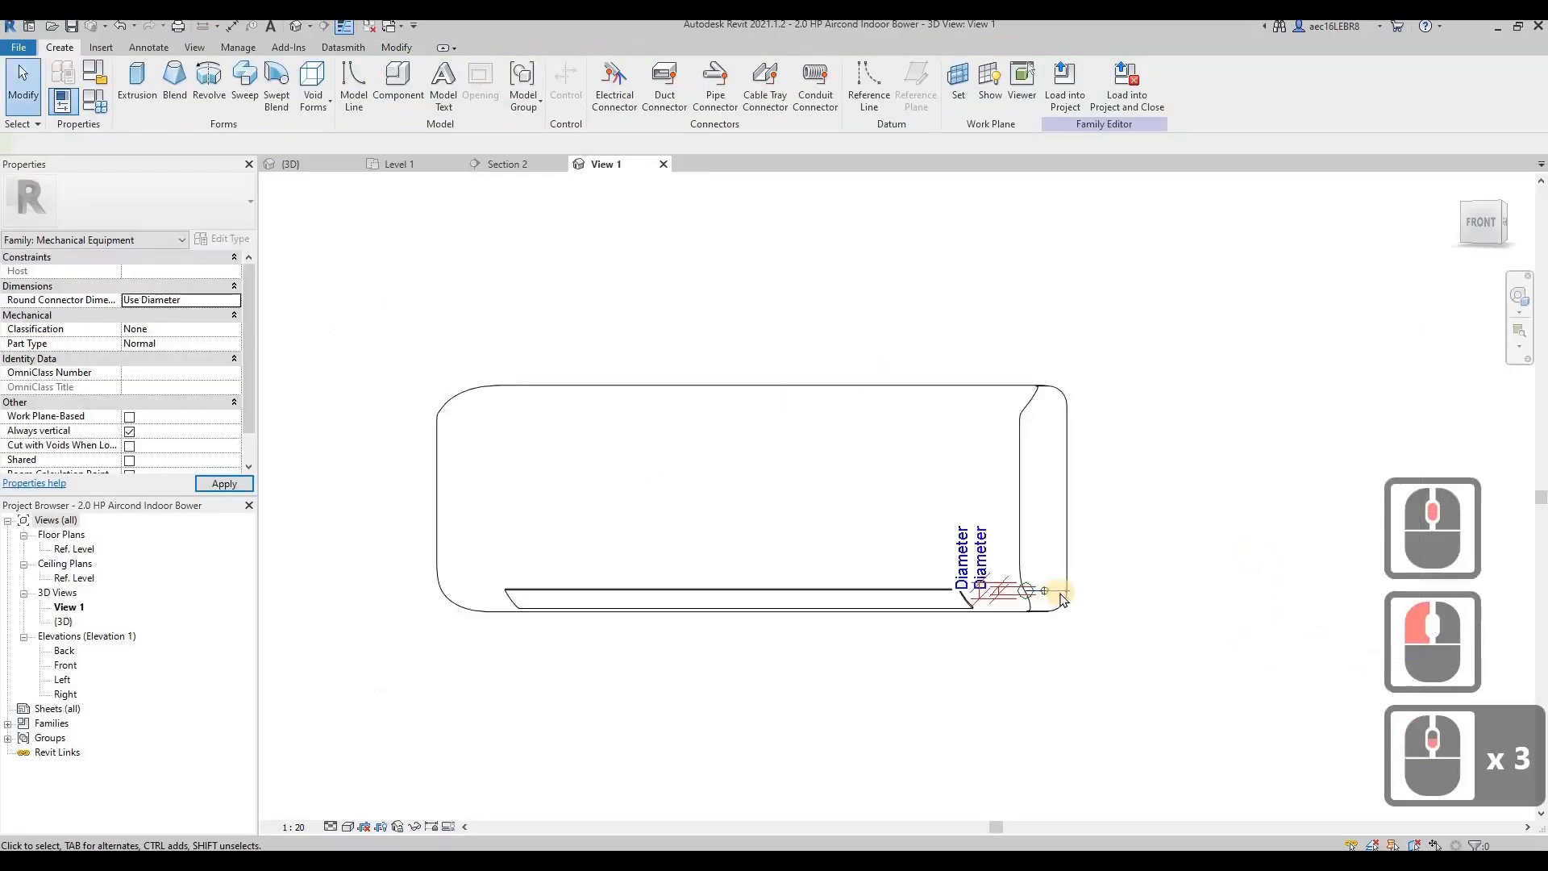
pyautogui.scroll(3, 1060, 594)
pyautogui.scroll(3, 1061, 595)
pyautogui.click(1132, 574)
pyautogui.keyDown('shift'); pyautogui.moveTo(1133, 574); pyautogui.dragTo(637, 619, button='middle'); pyautogui.keyUp('shift')
pyautogui.keyDown('shift'); pyautogui.moveTo(3, 391); pyautogui.dragTo(172, 411, button='middle'); pyautogui.keyUp('shift')
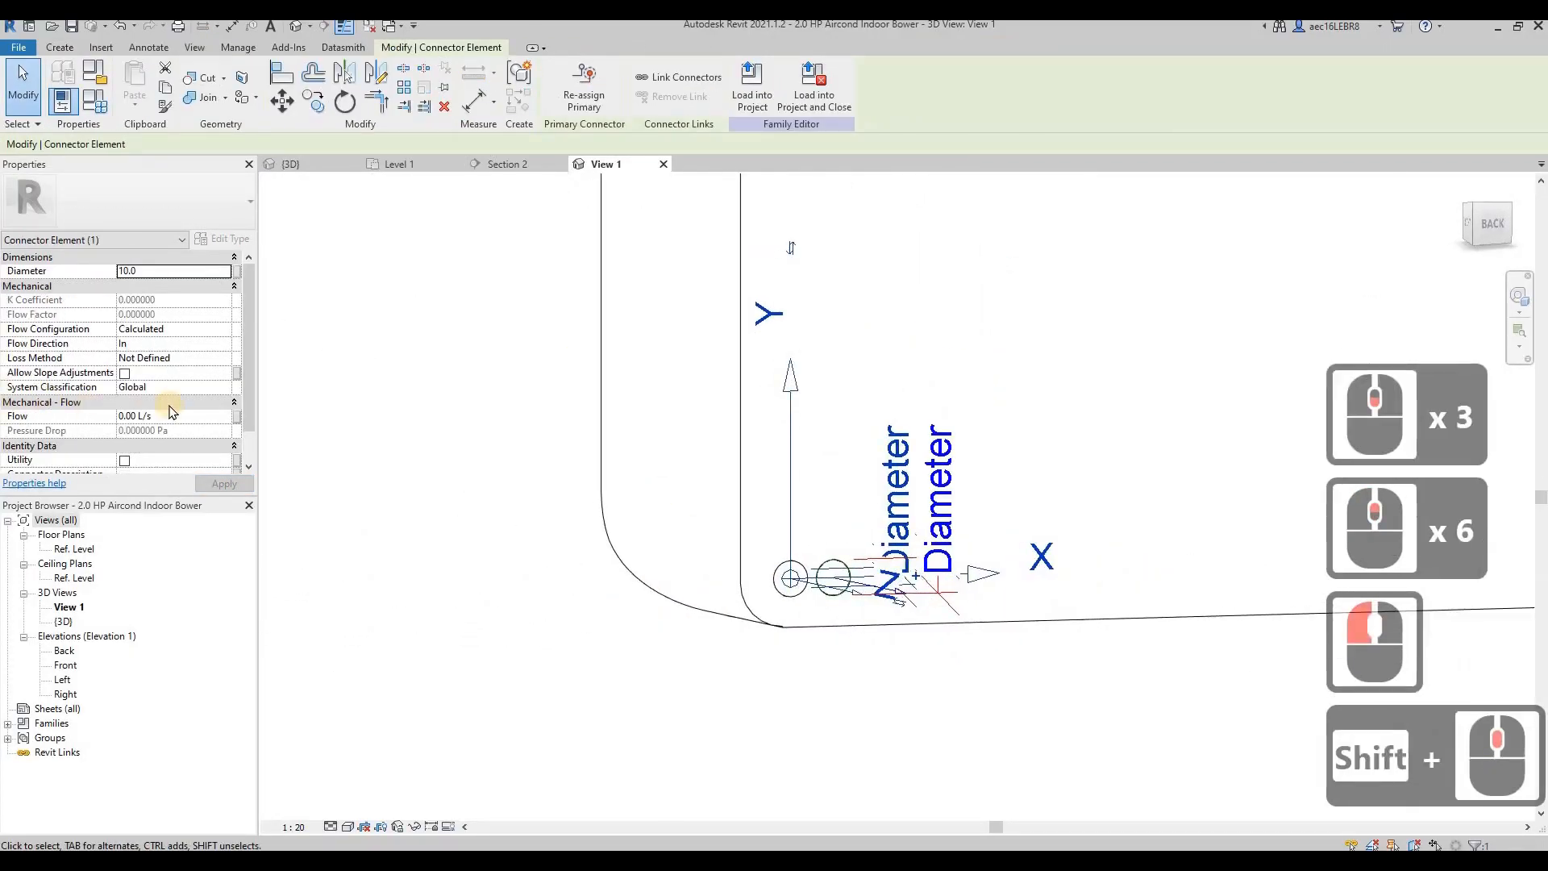
pyautogui.scroll(-1, 227, 380)
pyautogui.click(224, 357)
pyautogui.click(223, 357)
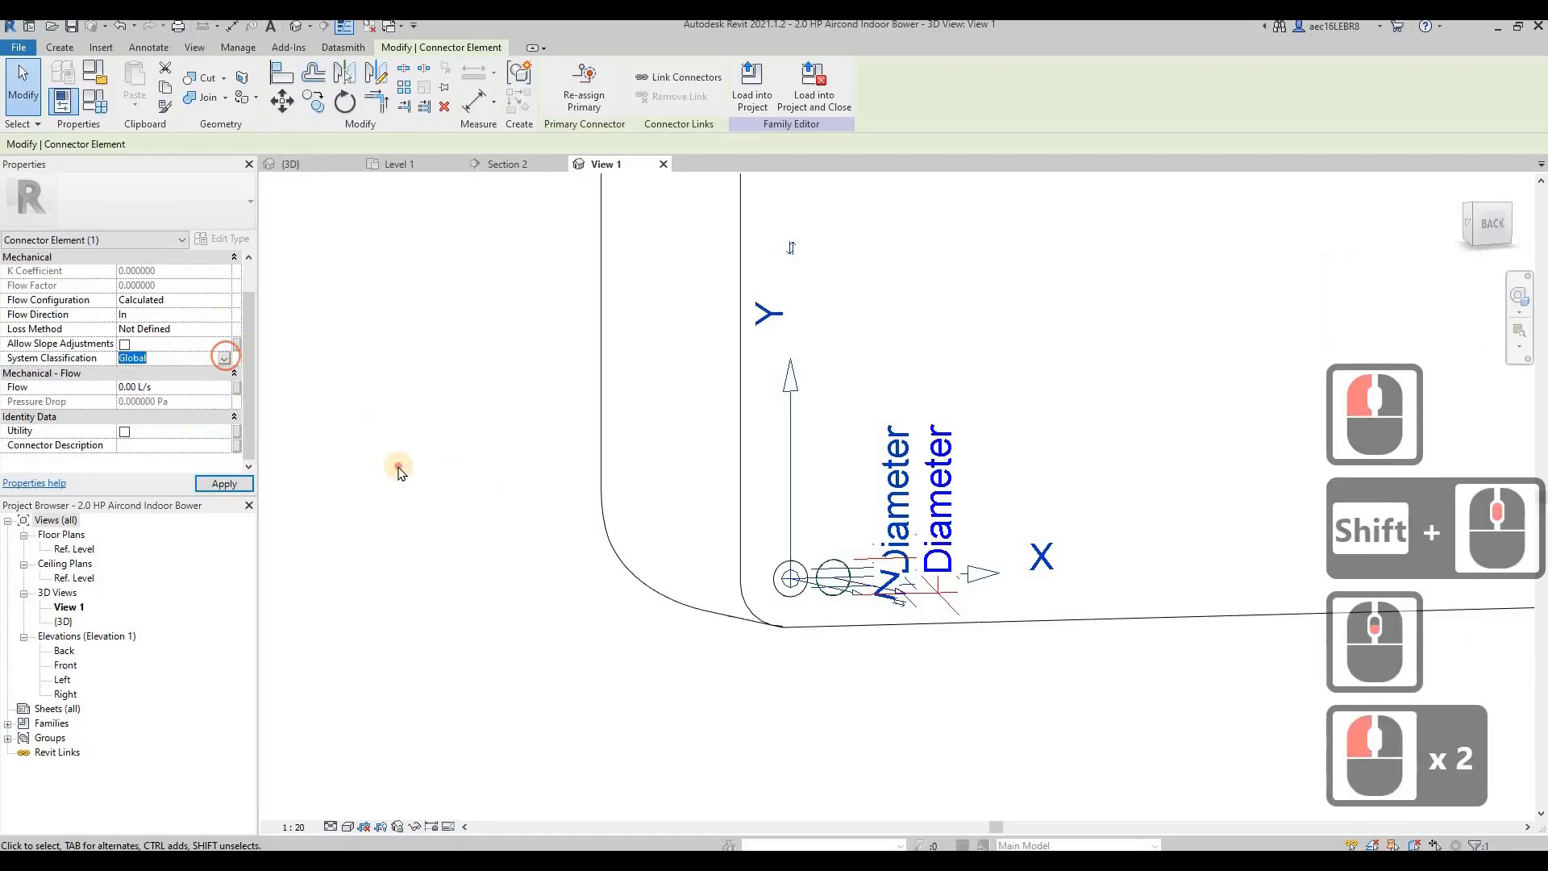
pyautogui.click(399, 466)
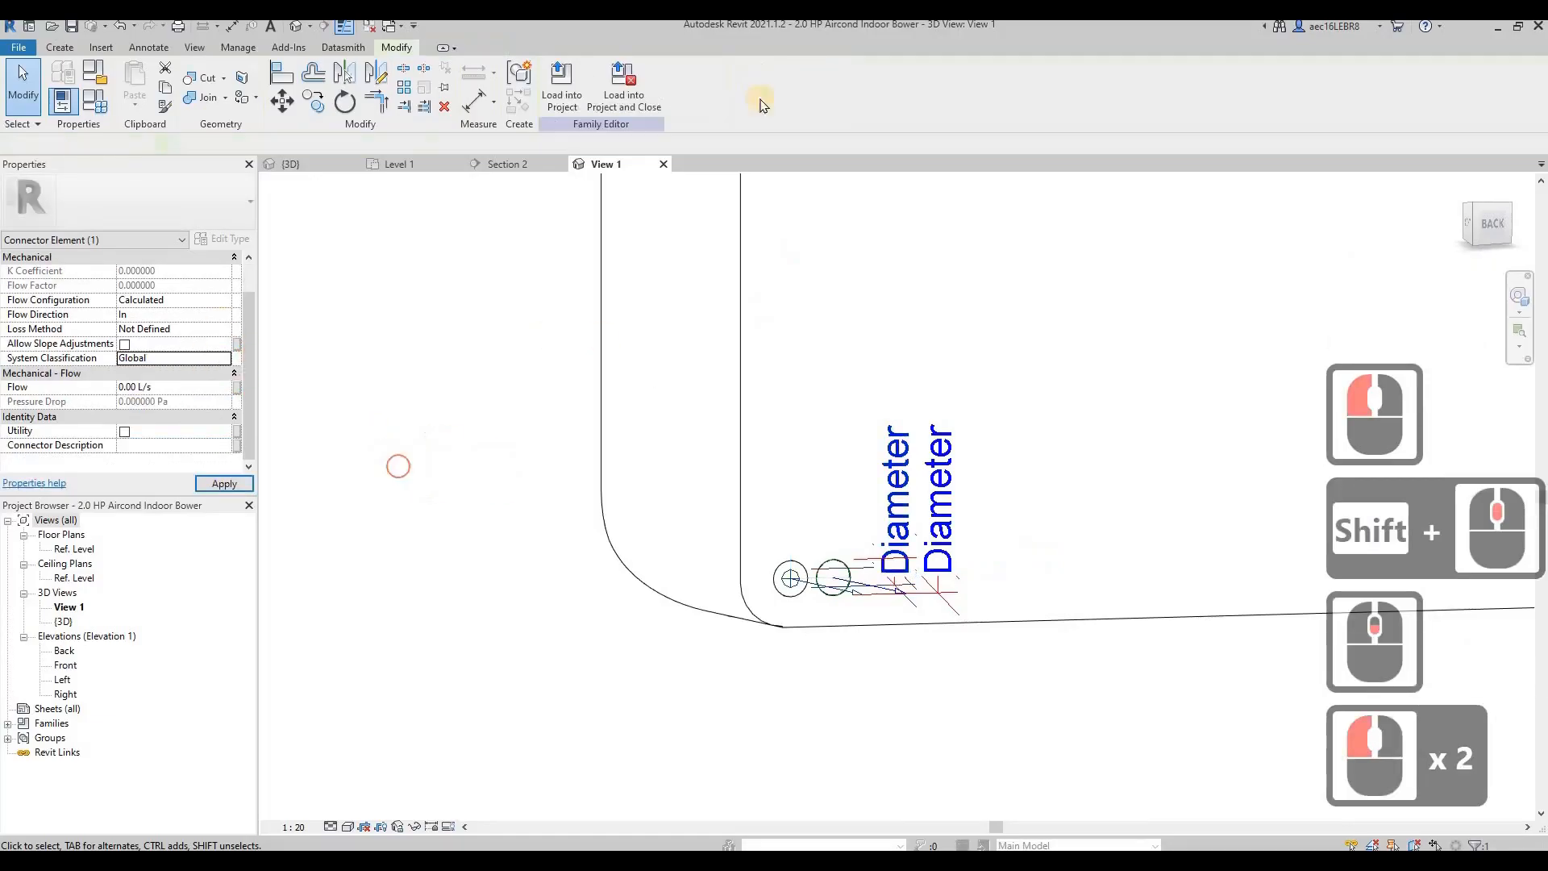
# Load the 2.0 HP indoor unit family into the project and close it, saving its changes
pyautogui.click(628, 89)
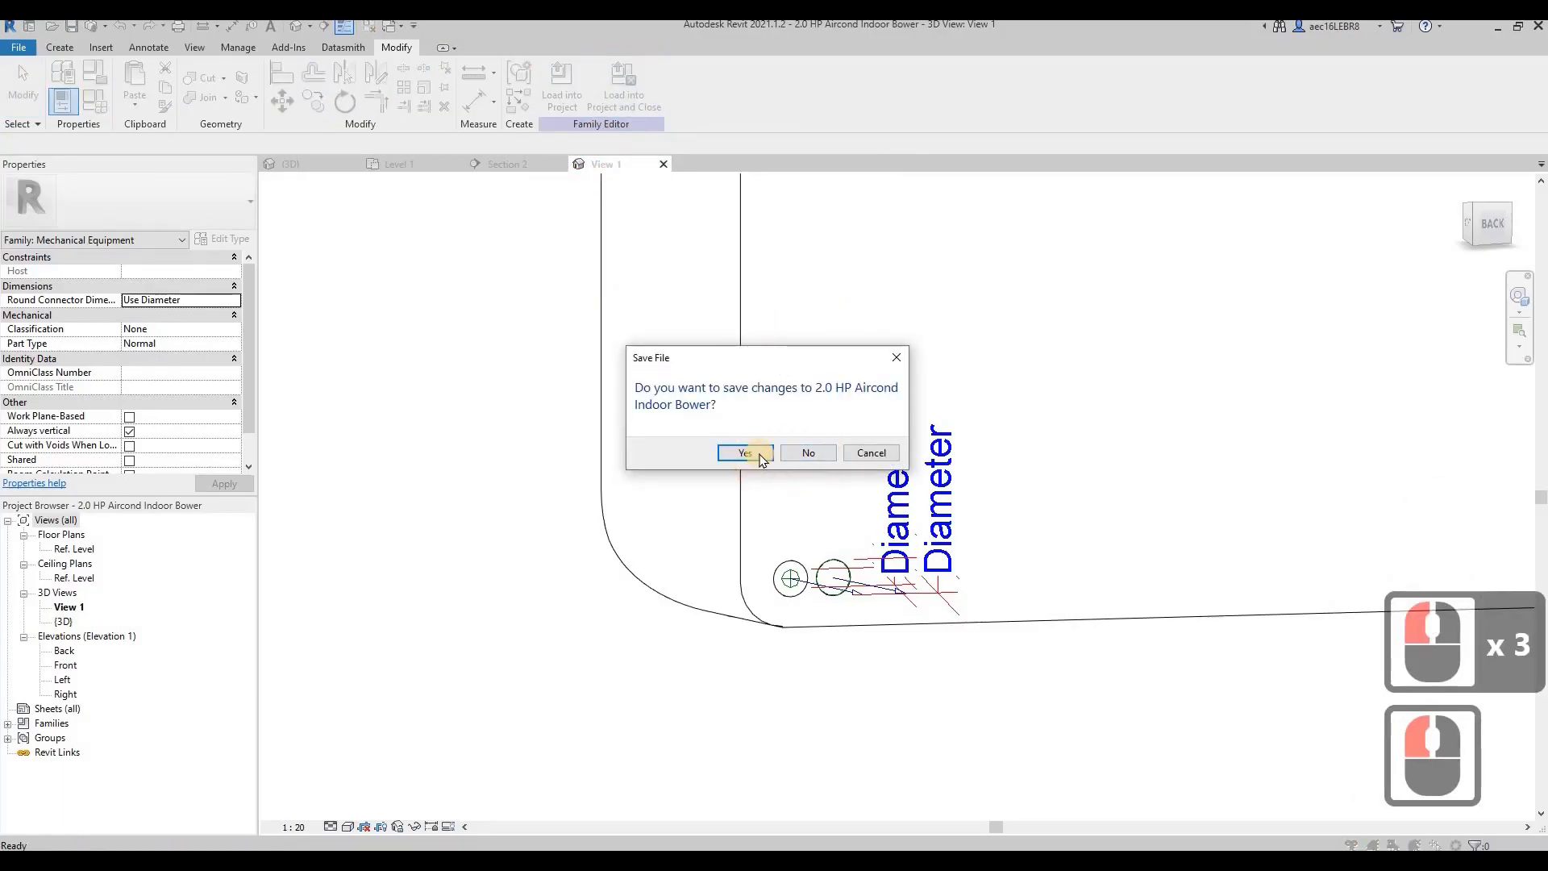
pyautogui.click(745, 453)
pyautogui.click(758, 457)
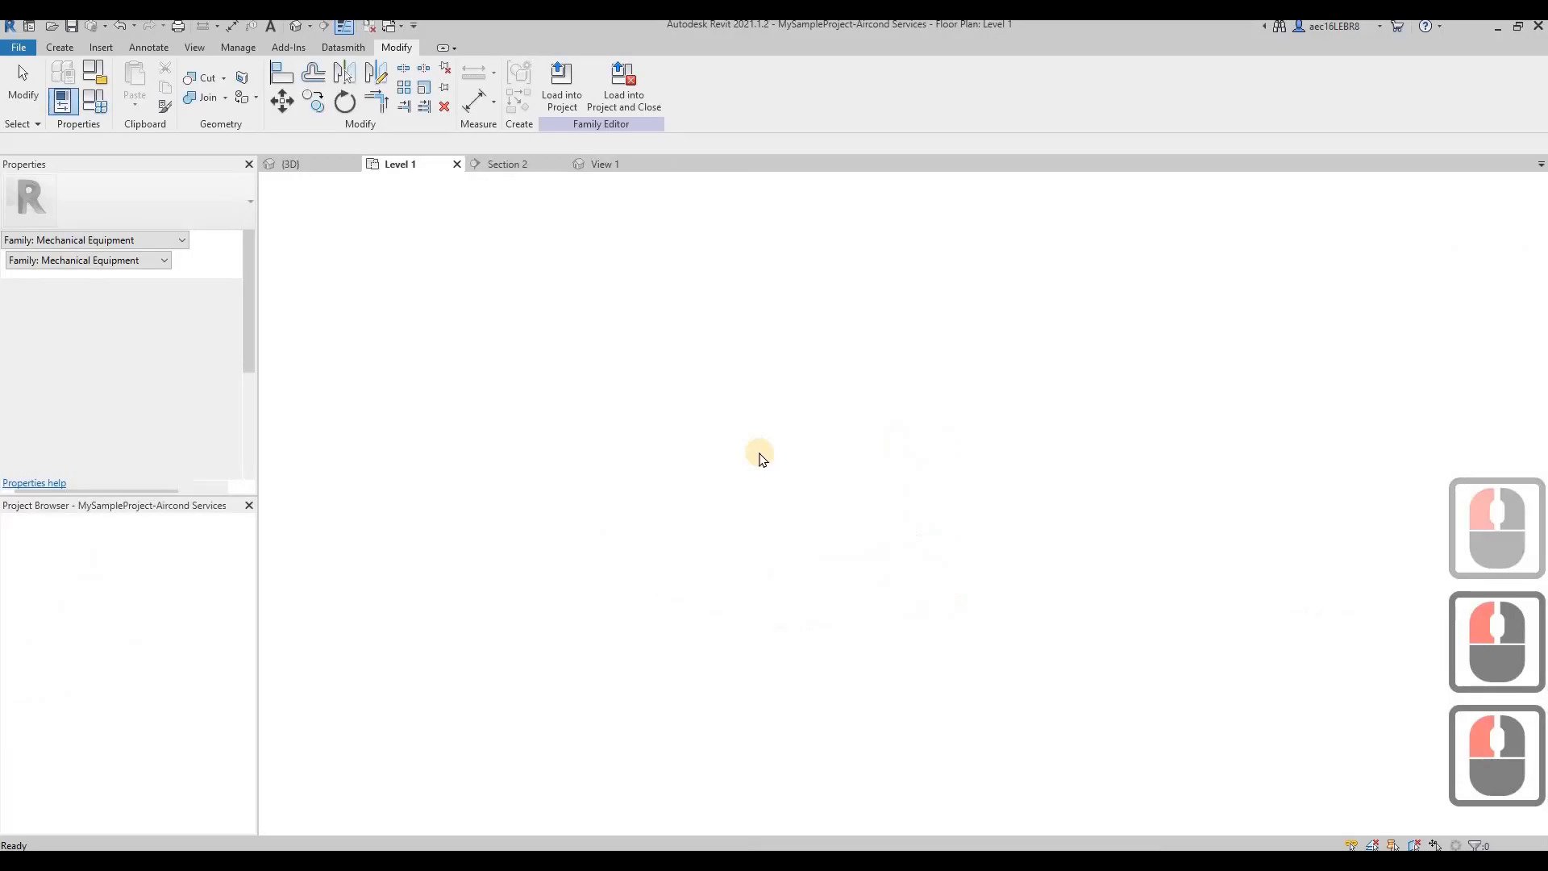
# Check the system classification and system name of the 2.0 HP indoor unit in the Level 1 plan
pyautogui.scroll(3, 661, 303)
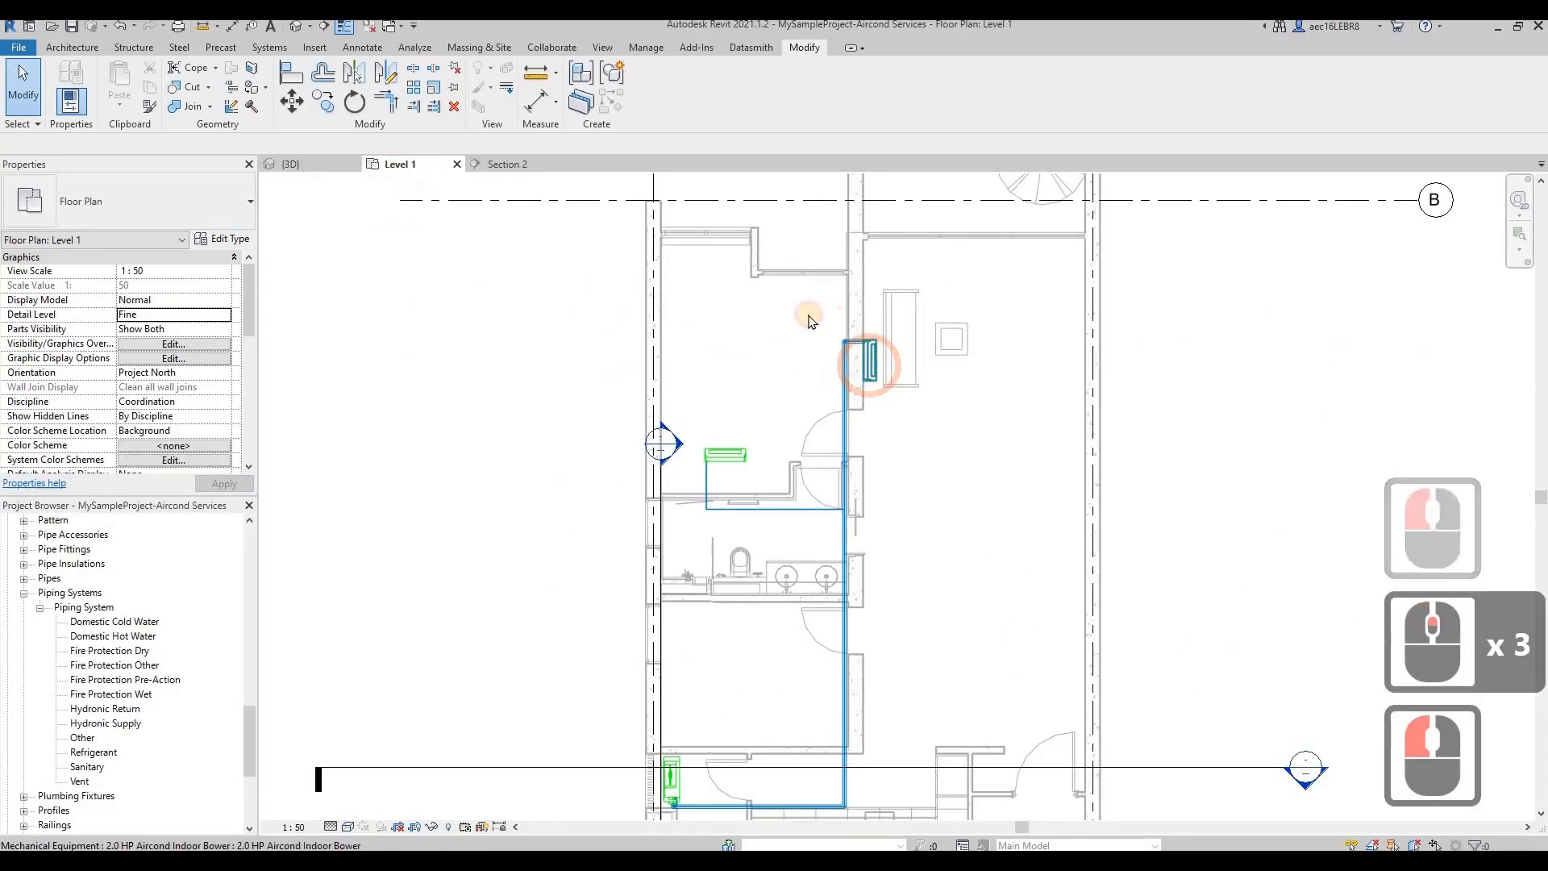
pyautogui.click(811, 317)
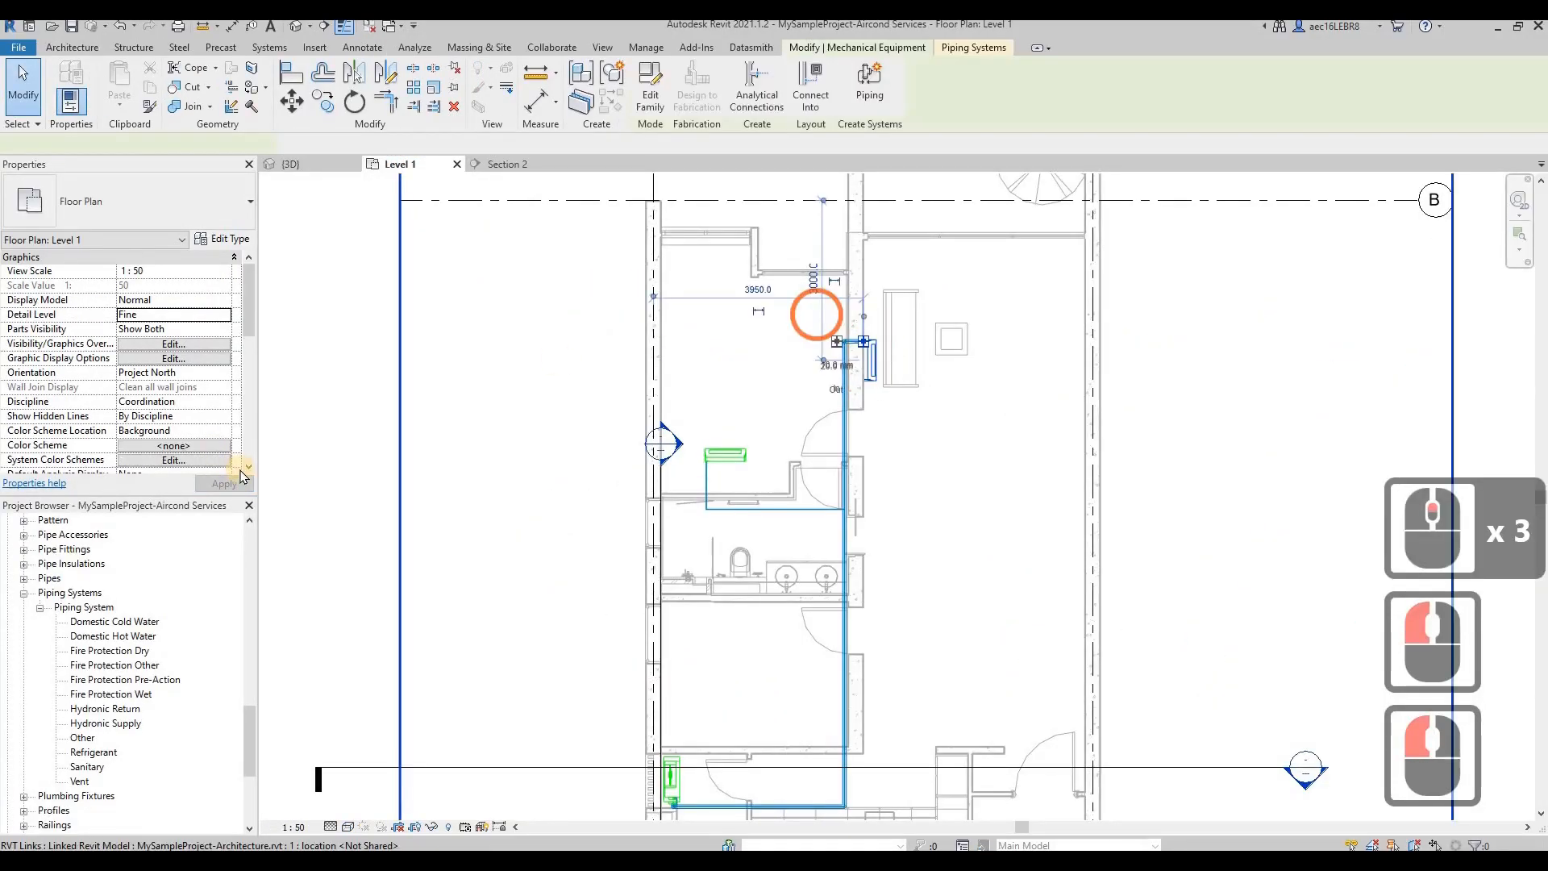
pyautogui.scroll(-3, 228, 373)
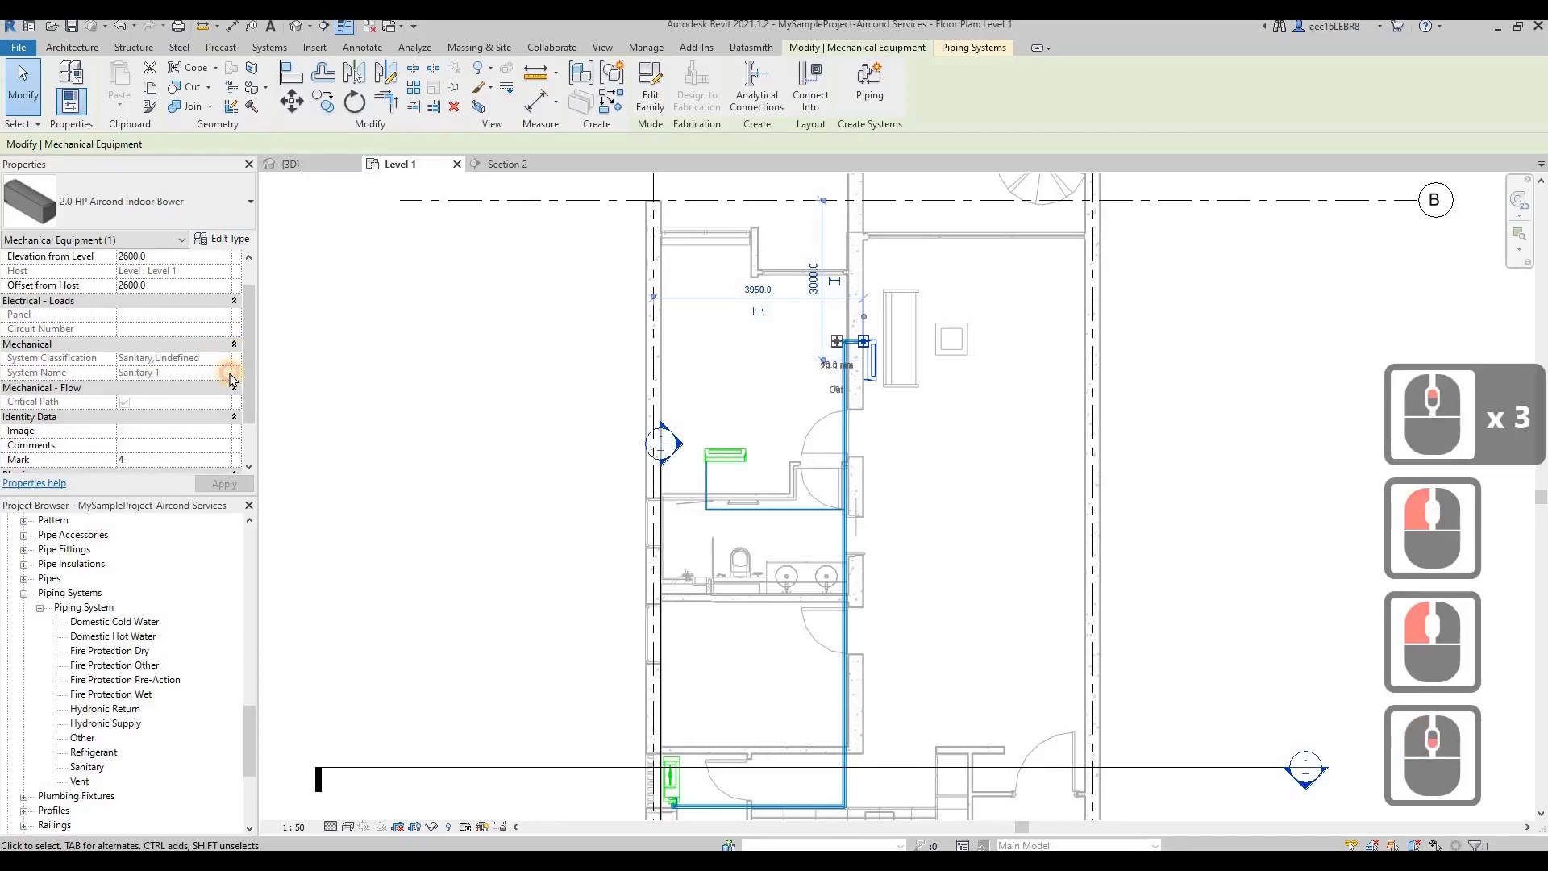
pyautogui.press('Escape')
pyautogui.press('Escape')
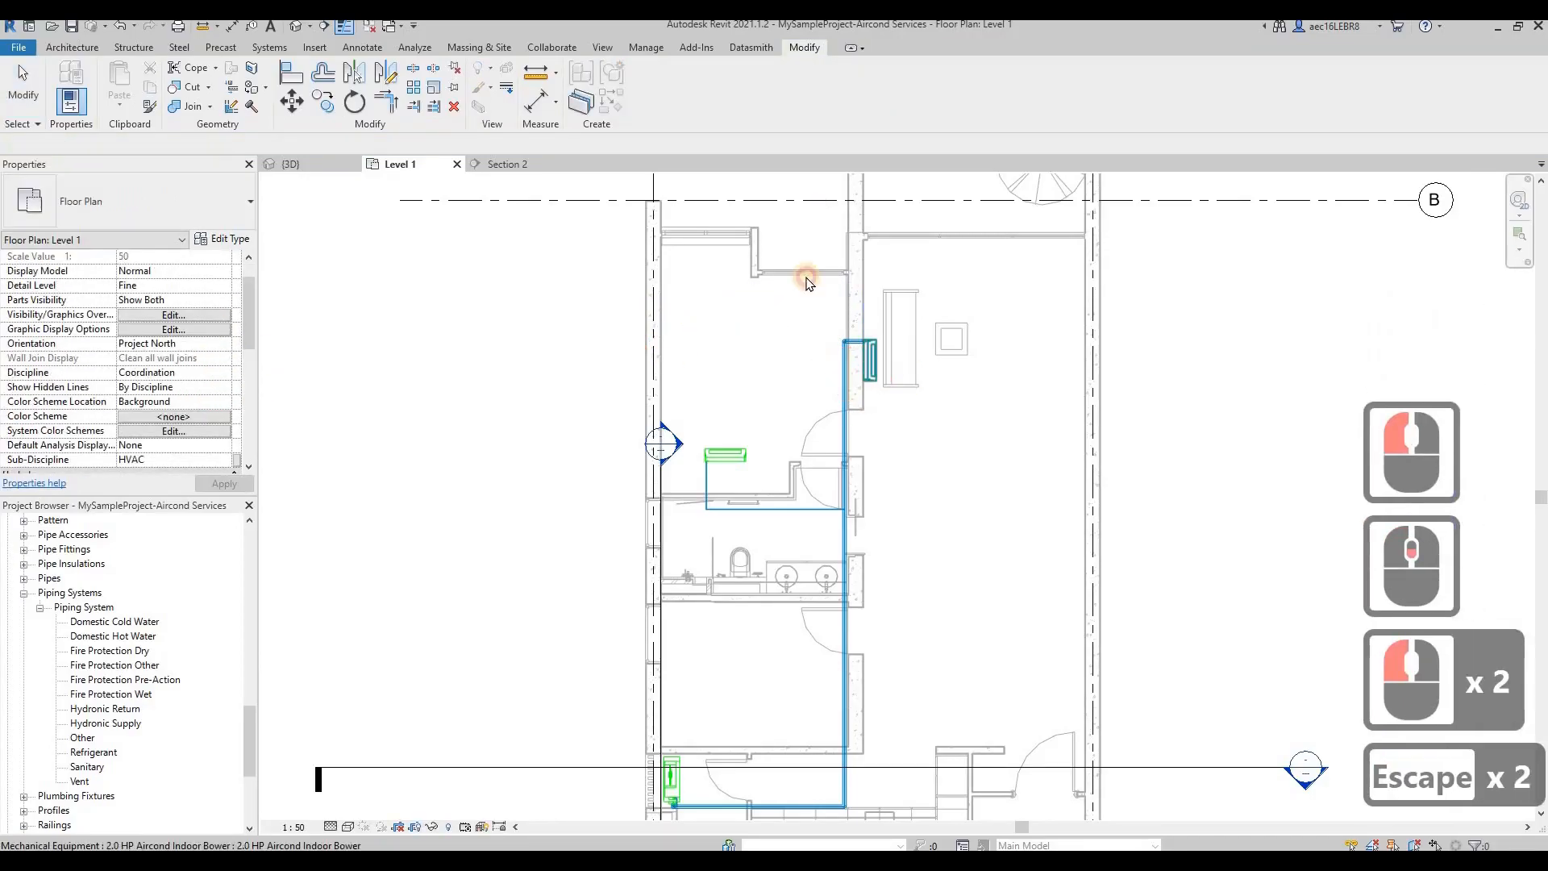
# Copy the 2.0 HP indoor unit to a free spot further up along the same wall
pyautogui.click(867, 323)
pyautogui.scroll(3, 868, 319)
pyautogui.scroll(4, 868, 322)
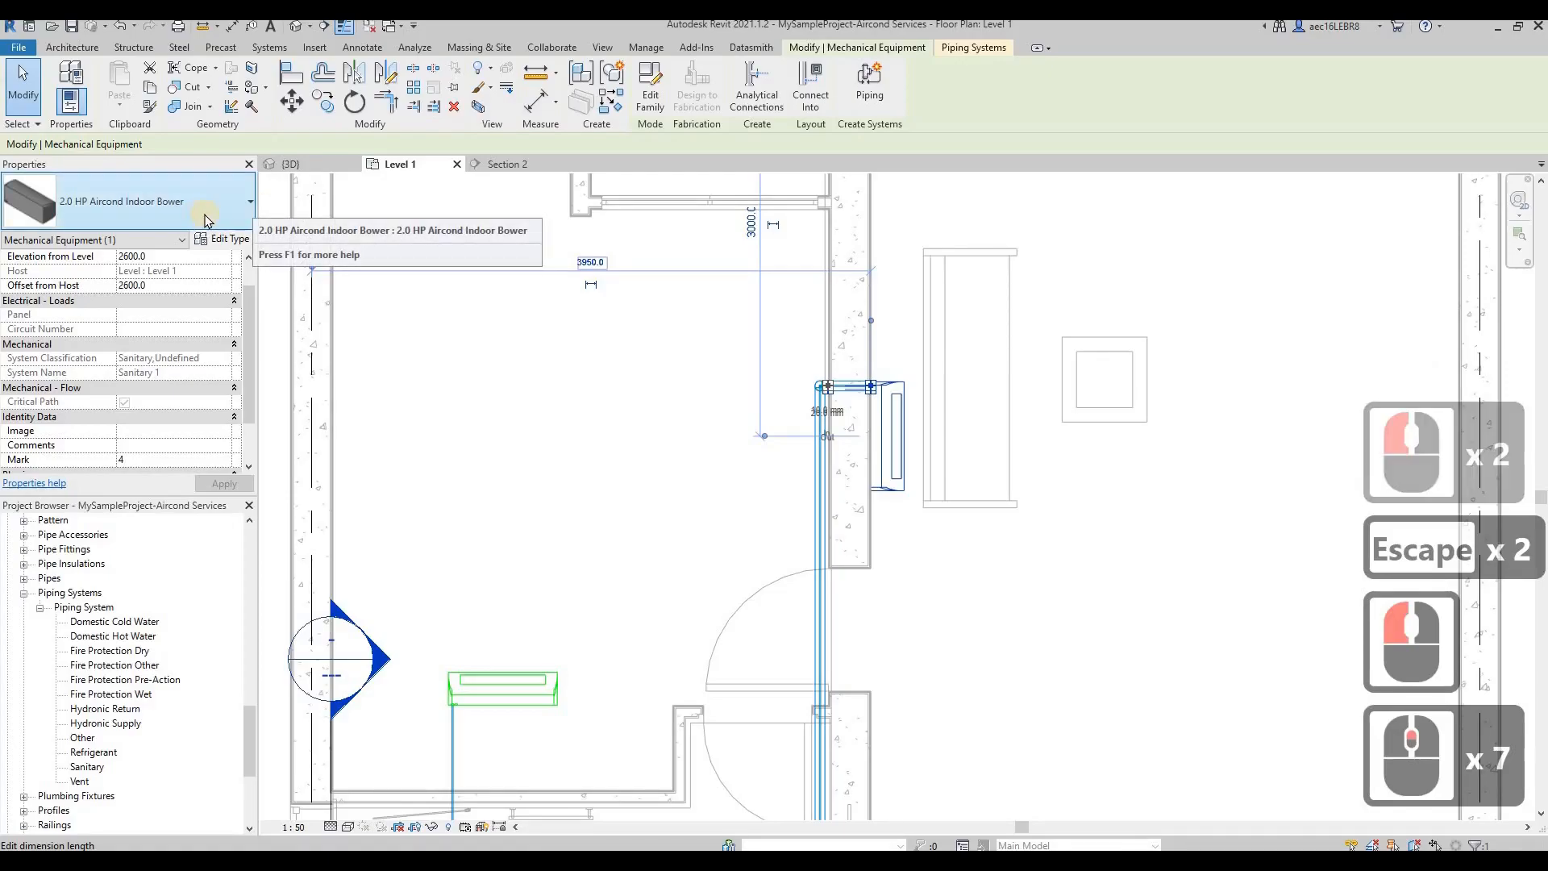
pyautogui.click(323, 101)
pyautogui.click(923, 470)
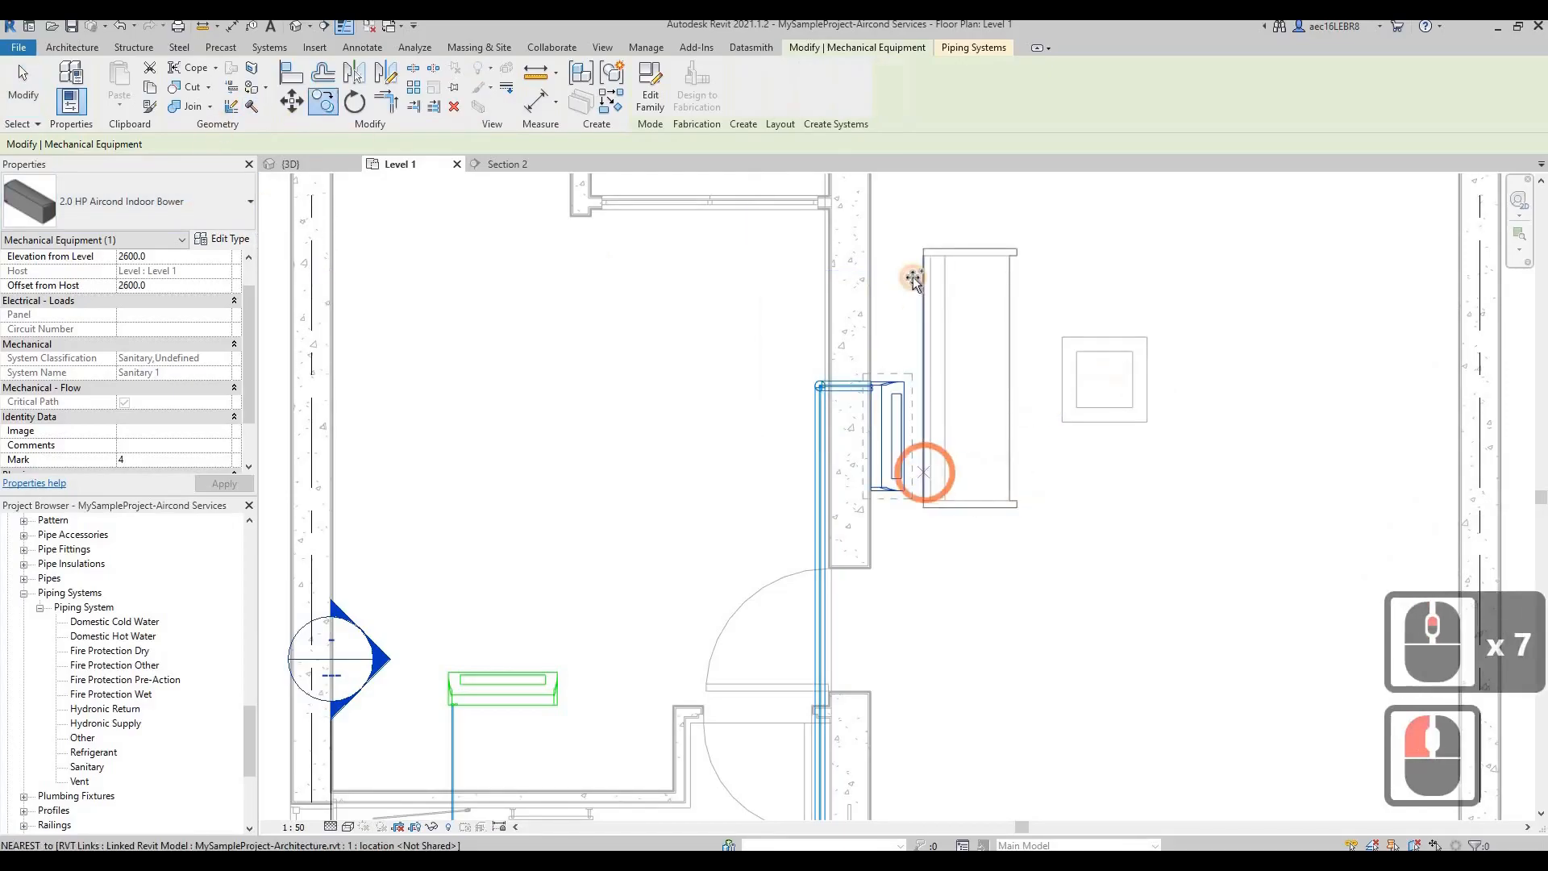
pyautogui.click(913, 271)
pyautogui.press('Escape')
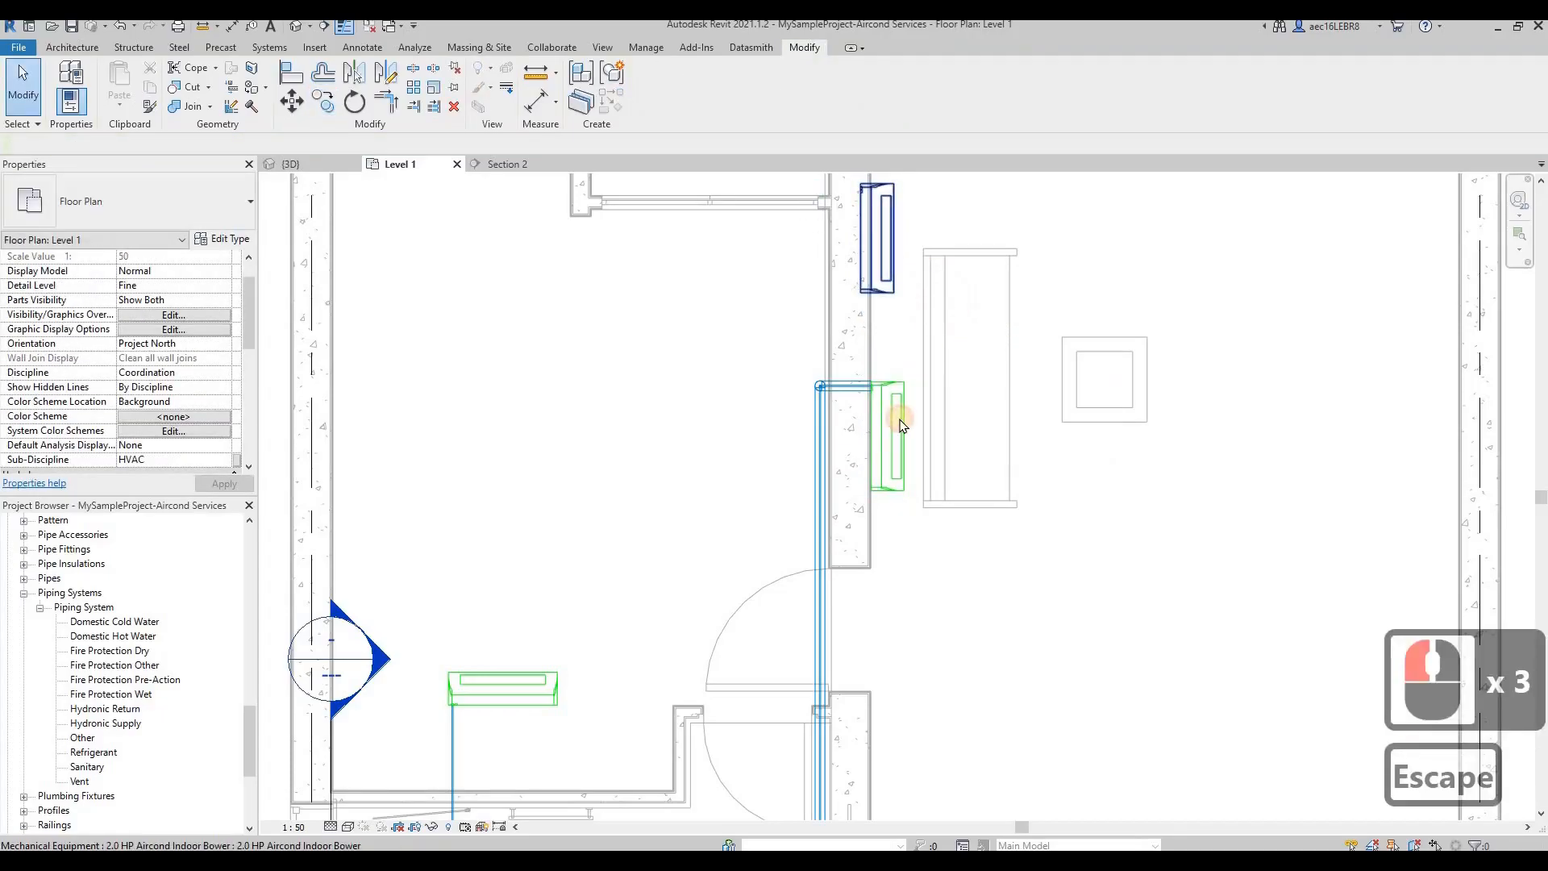
# Delete the original 2.0 HP indoor unit at the end of the horizontal copper pipe
pyautogui.click(899, 418)
pyautogui.click(1109, 459)
pyautogui.press('Delete')
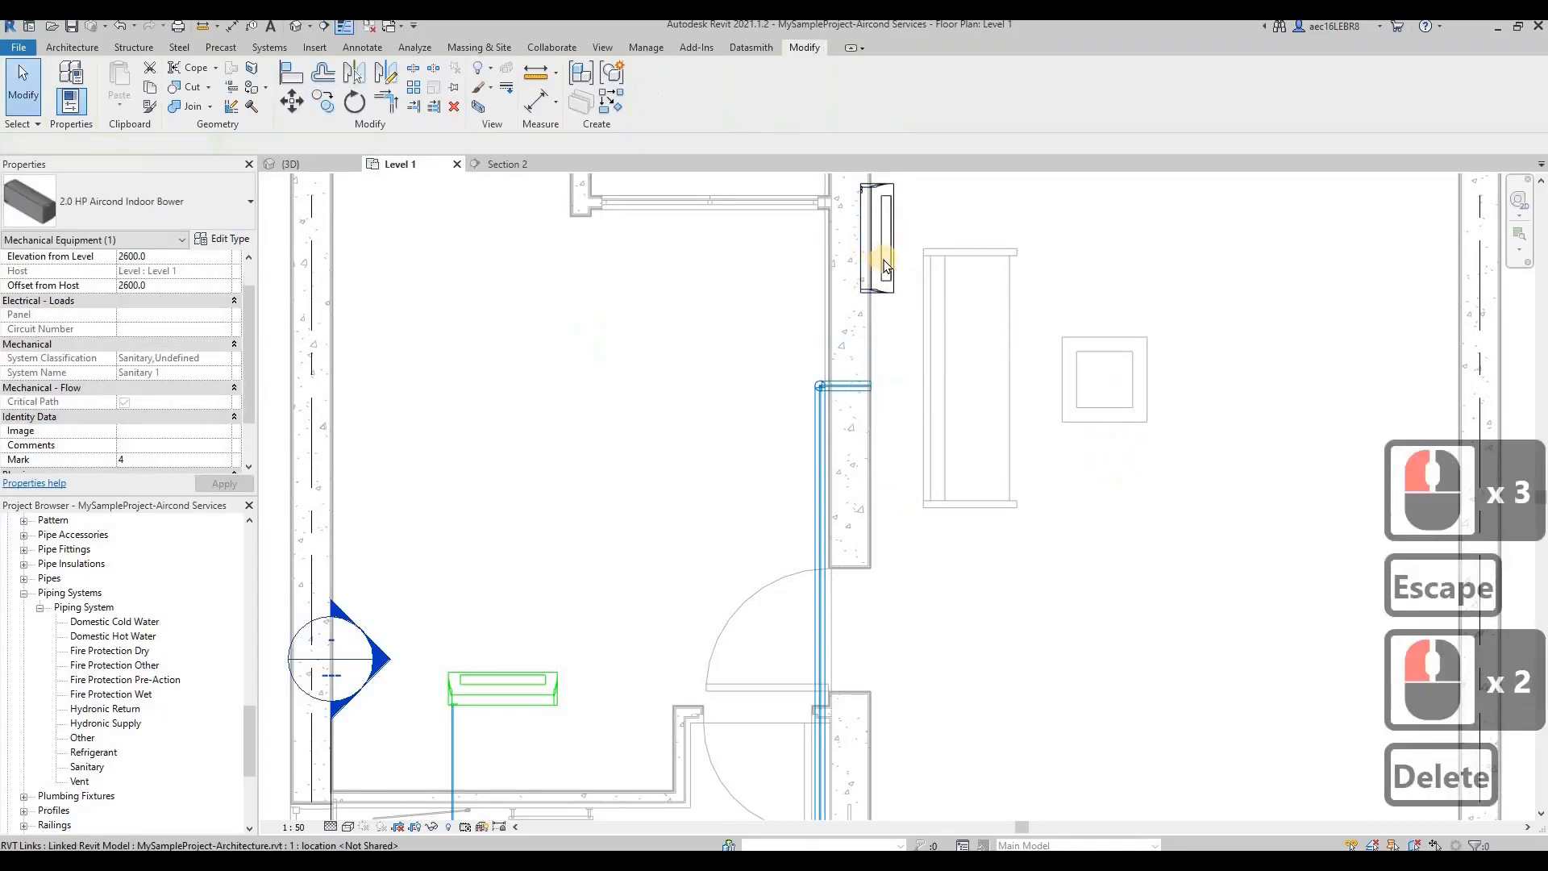
# Align the copied 2.0 HP unit's back with the wall face and its pipe connector with the horizontal copper pipe
pyautogui.click(886, 242)
pyautogui.click(869, 316)
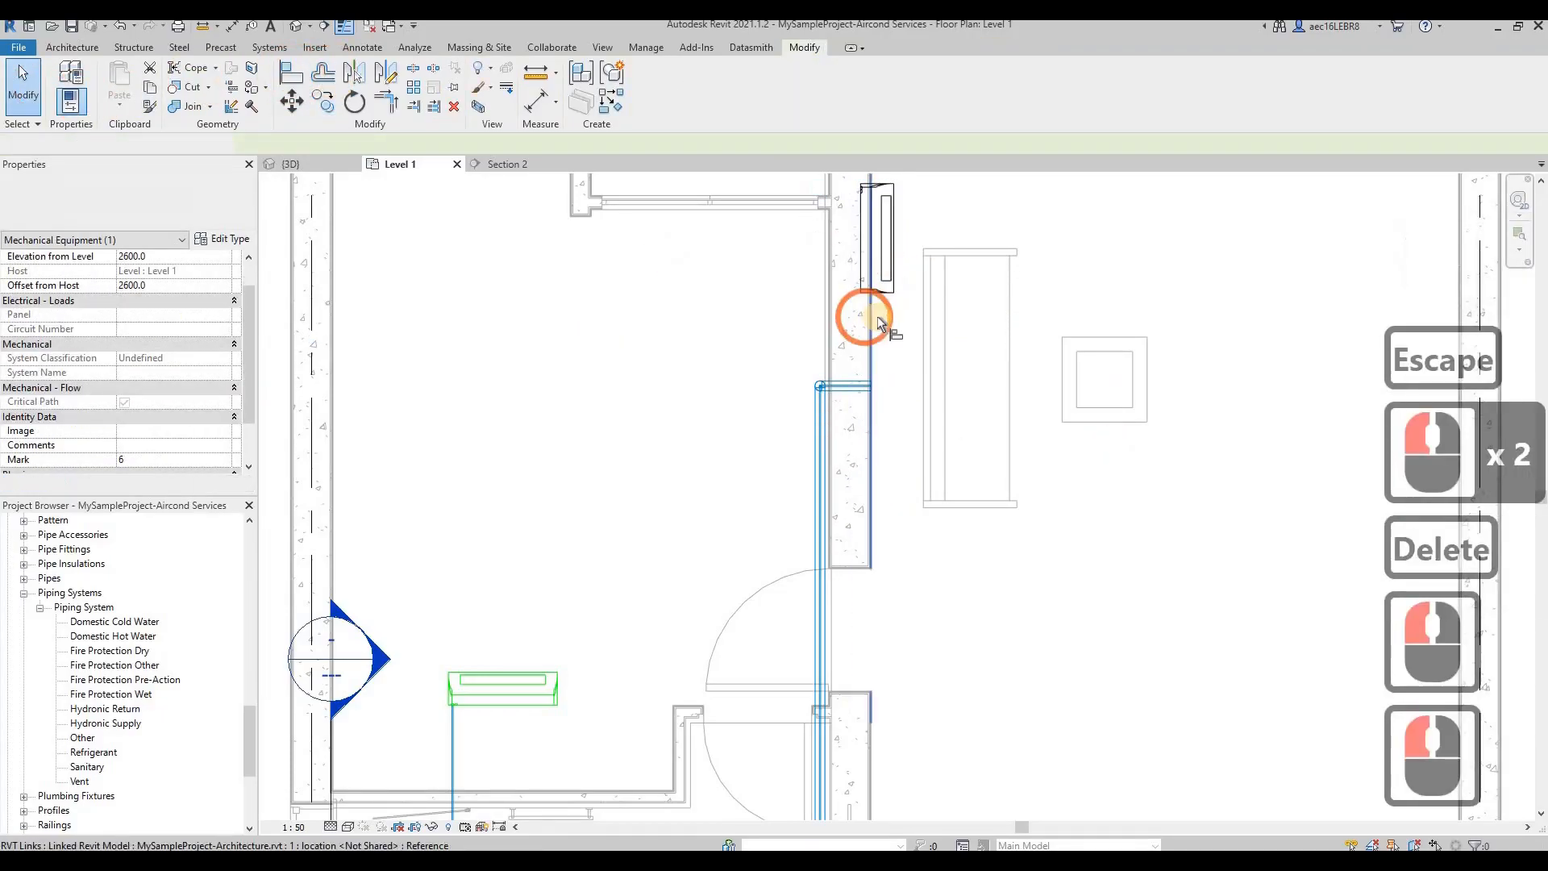
pyautogui.click(856, 271)
pyautogui.click(856, 384)
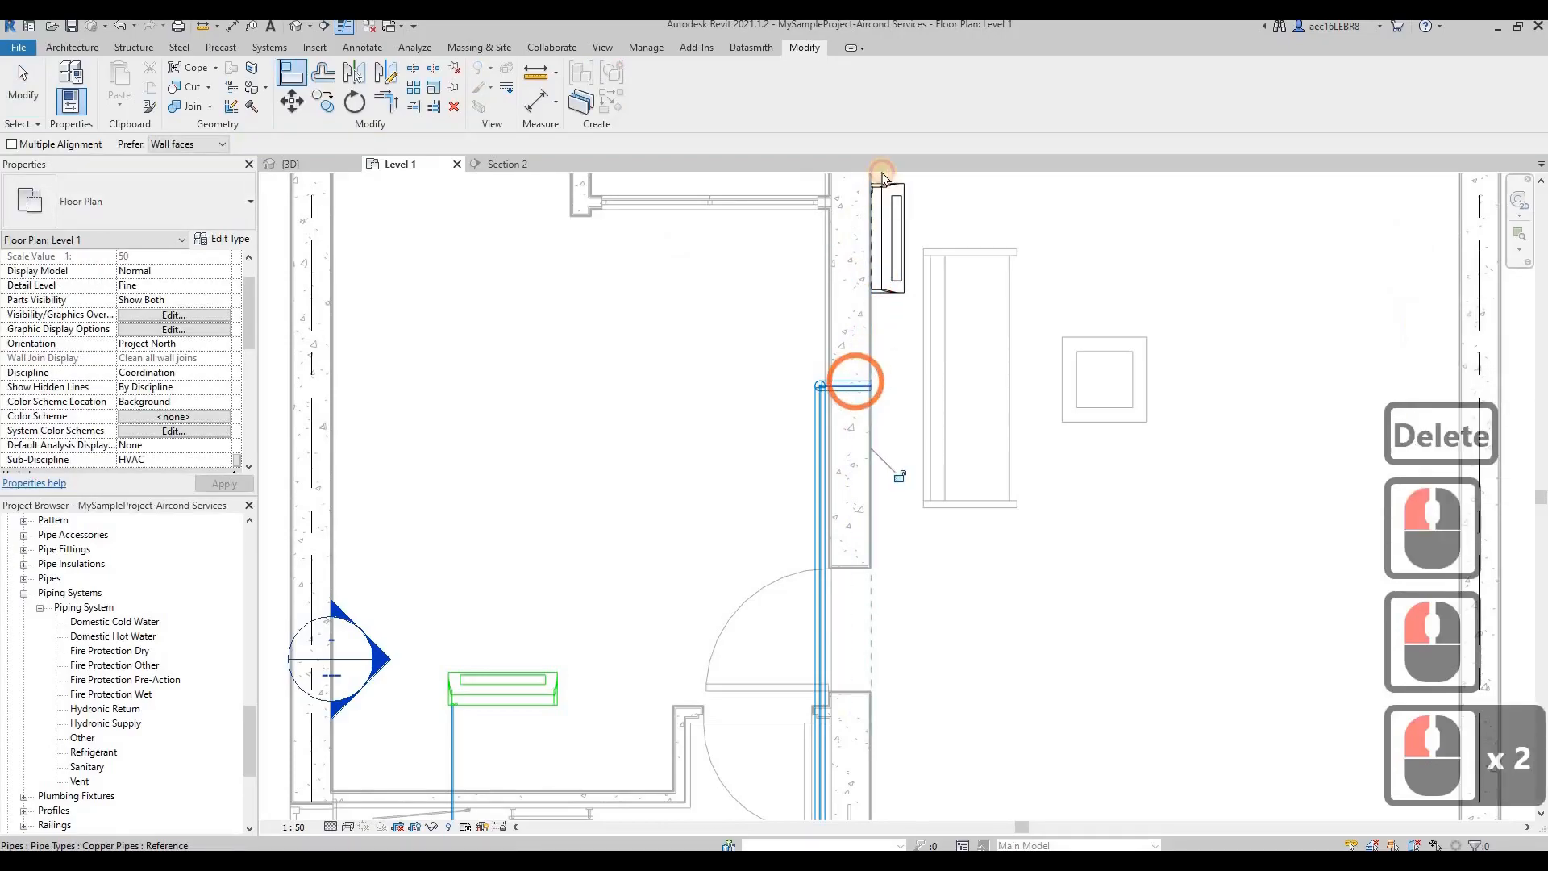
pyautogui.click(867, 372)
pyautogui.scroll(10, 867, 373)
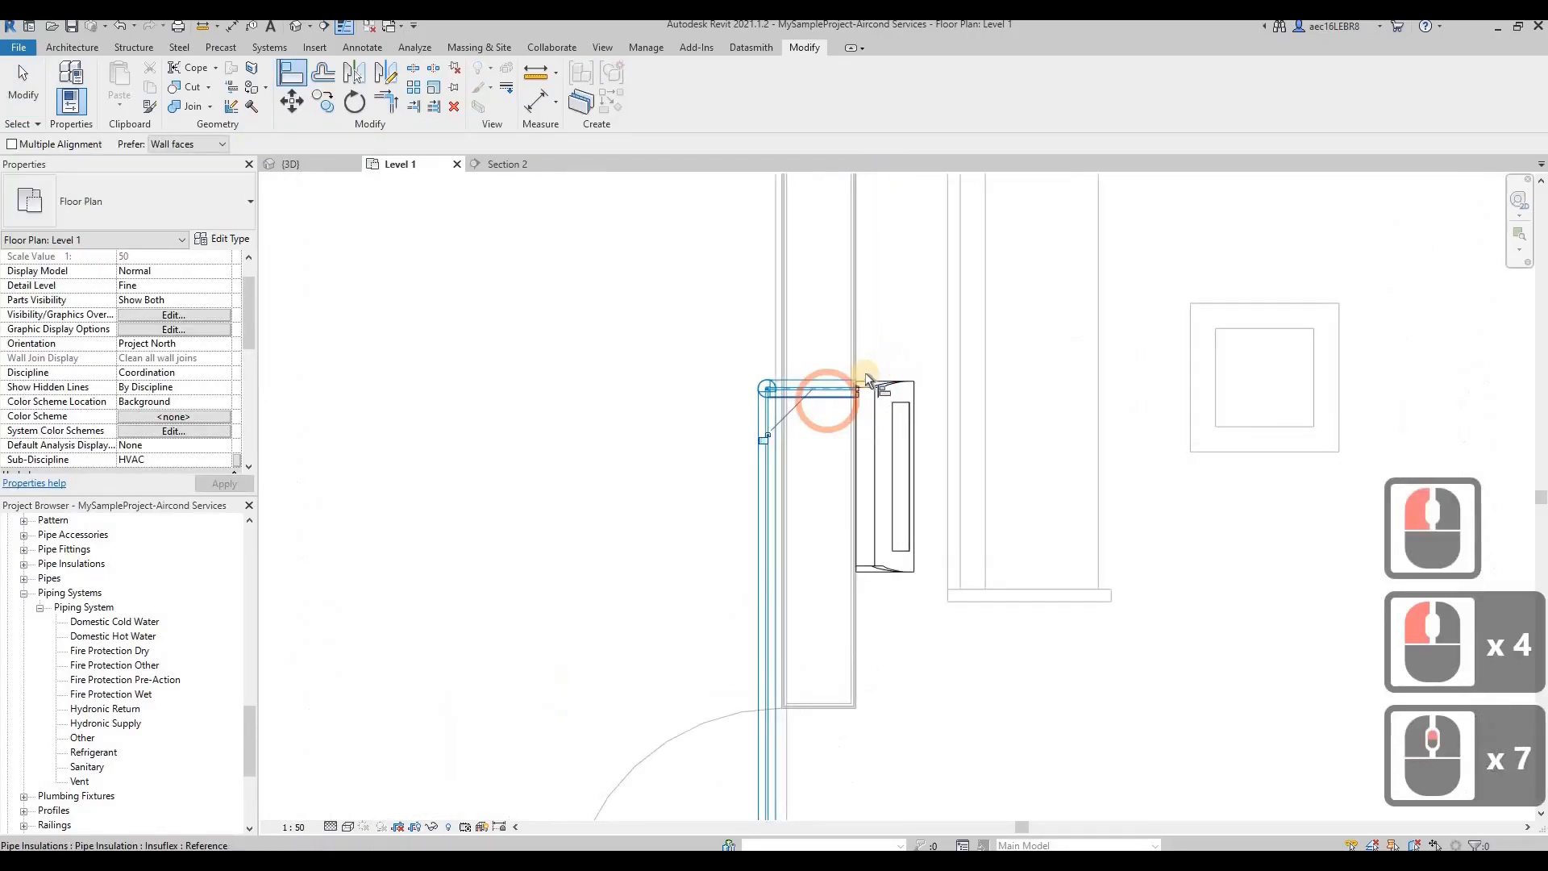
pyautogui.press('Escape')
pyautogui.click(874, 372)
pyautogui.press('Escape')
pyautogui.press('Escape')
# Connect the horizontal copper pipe's end to the copied 2.0 HP unit's connector
pyautogui.click(909, 359)
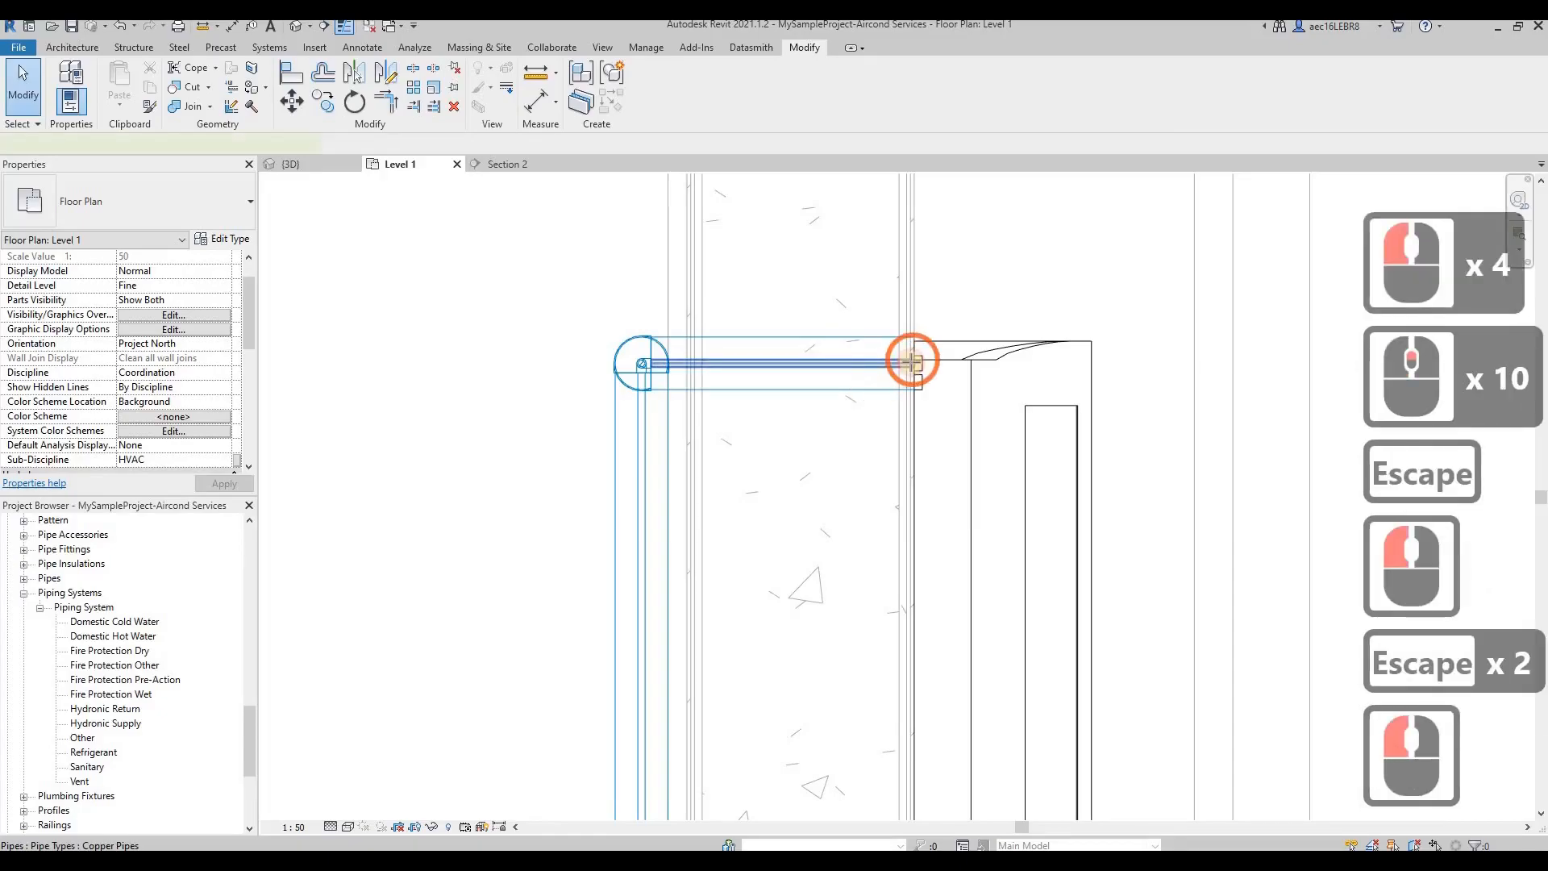
pyautogui.click(884, 454)
pyautogui.press('Escape')
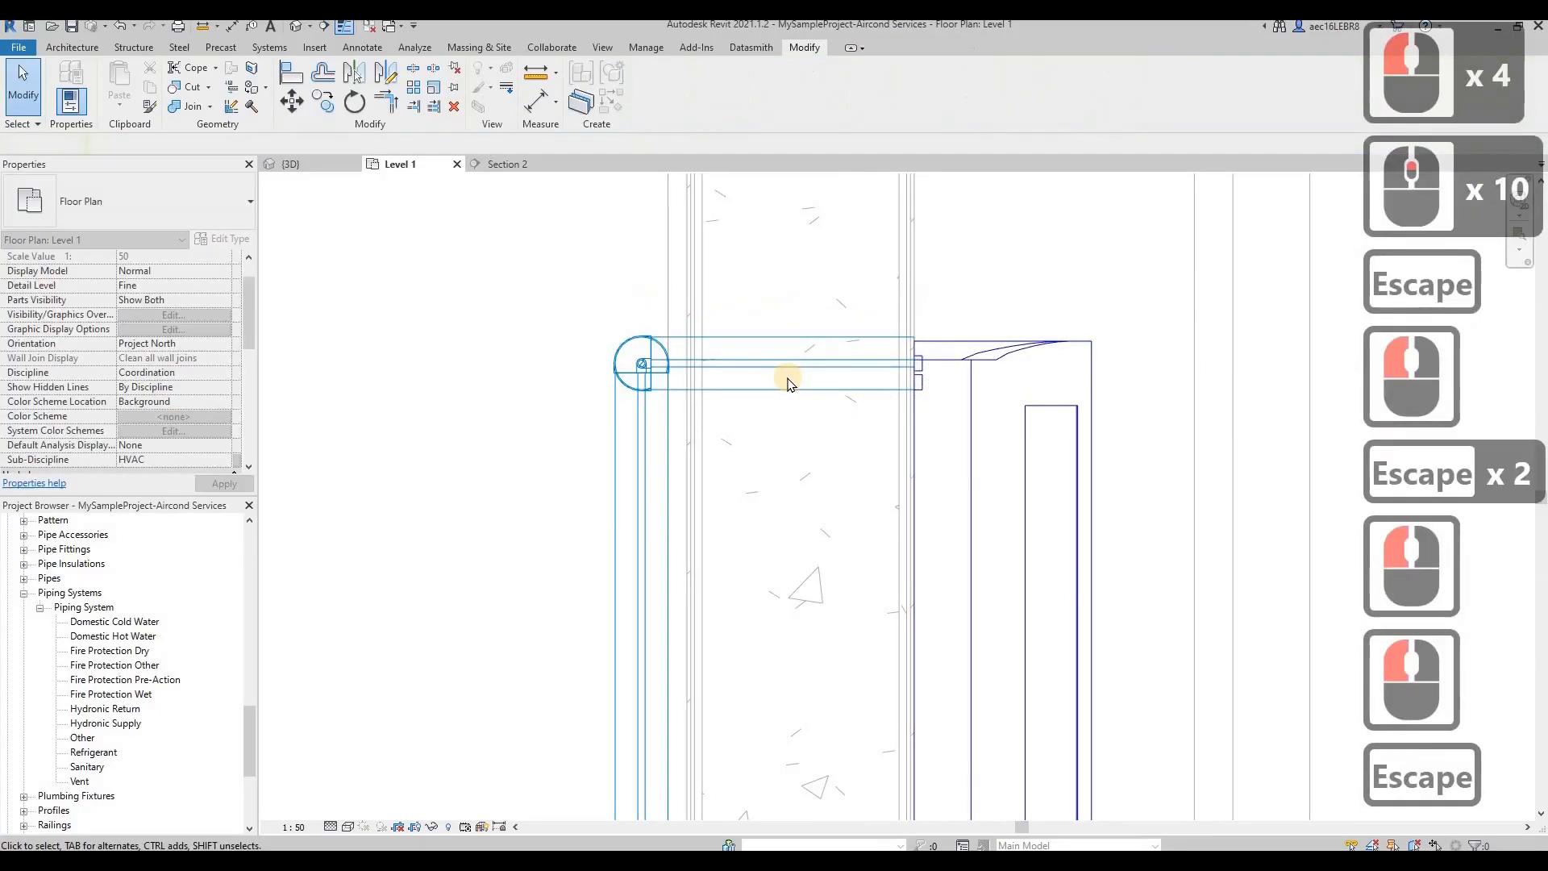
# Copy the 1.5 HP indoor unit horizontally about 880 mm to the right of the original
pyautogui.scroll(-10, 788, 381)
pyautogui.scroll(-4, 436, 657)
pyautogui.scroll(9, 553, 580)
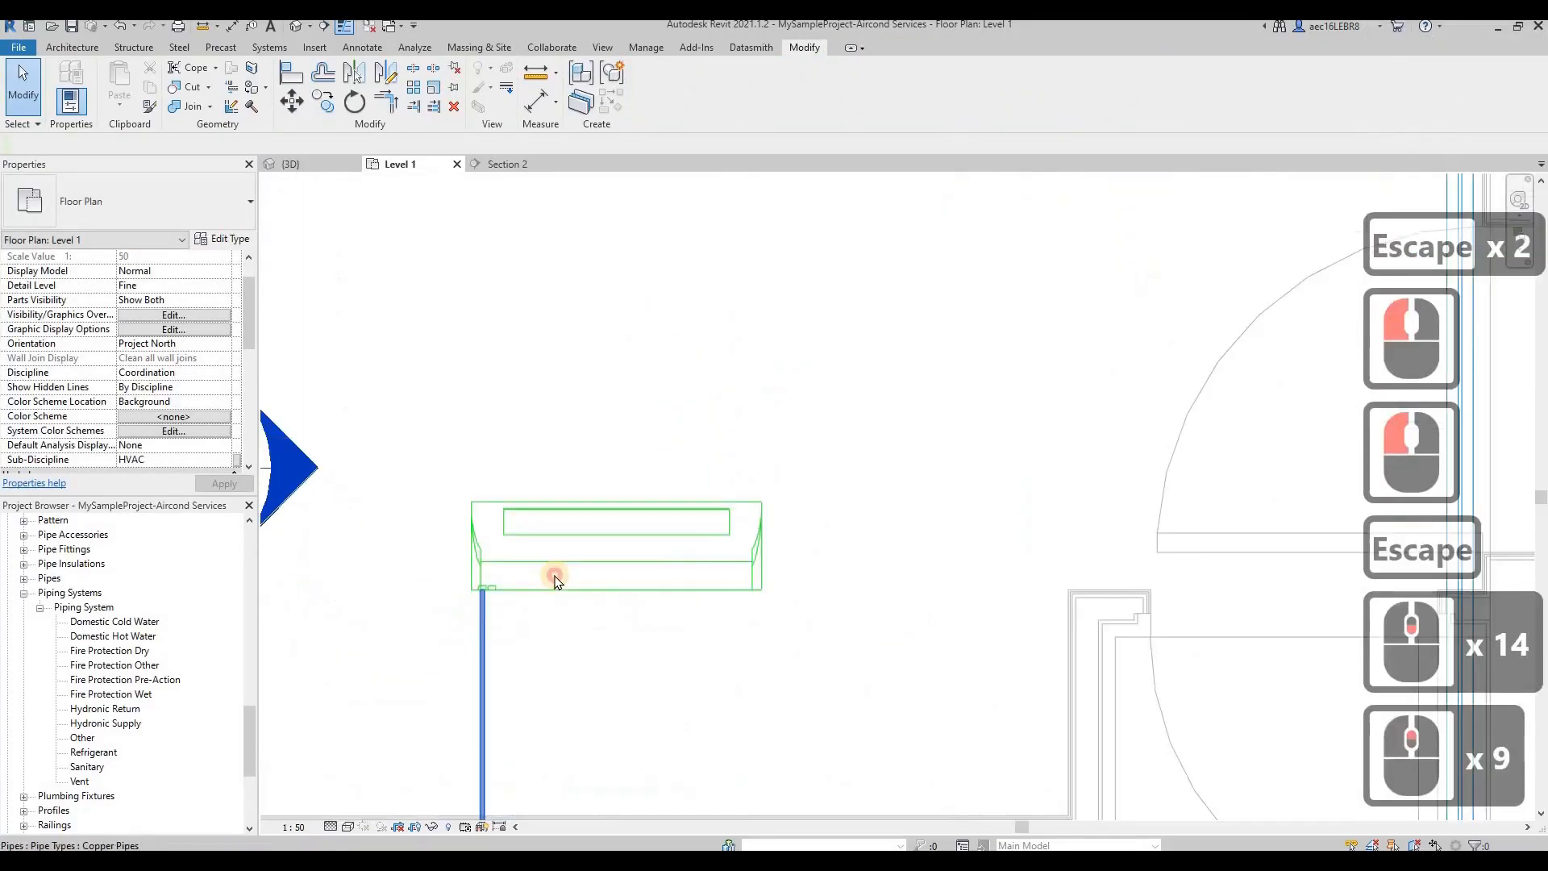
pyautogui.click(555, 574)
pyautogui.click(323, 101)
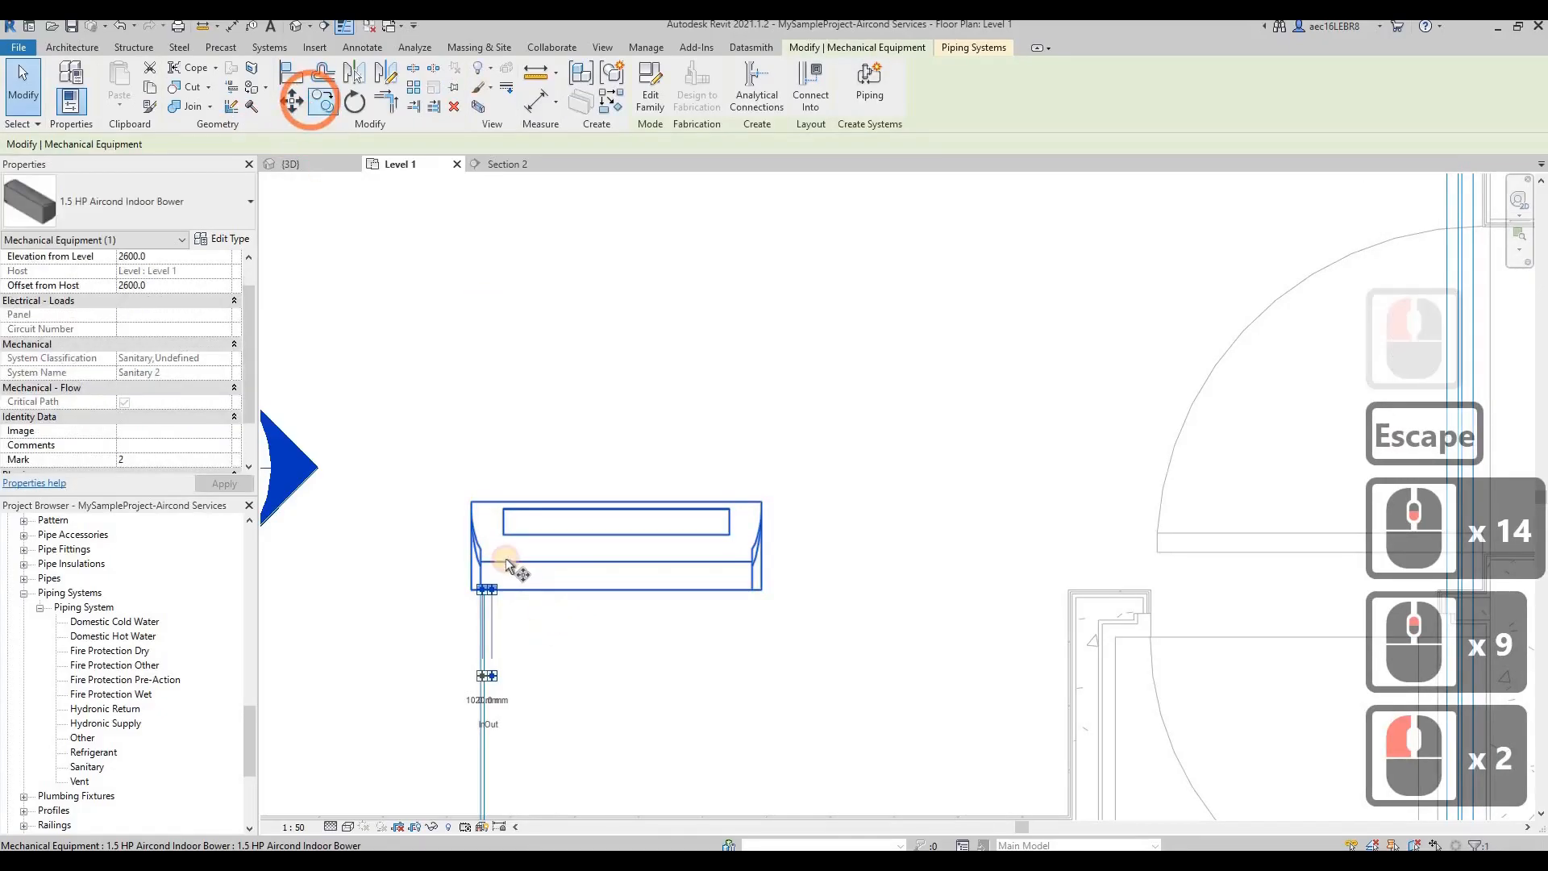
pyautogui.click(485, 560)
pyautogui.click(802, 550)
pyautogui.click(794, 557)
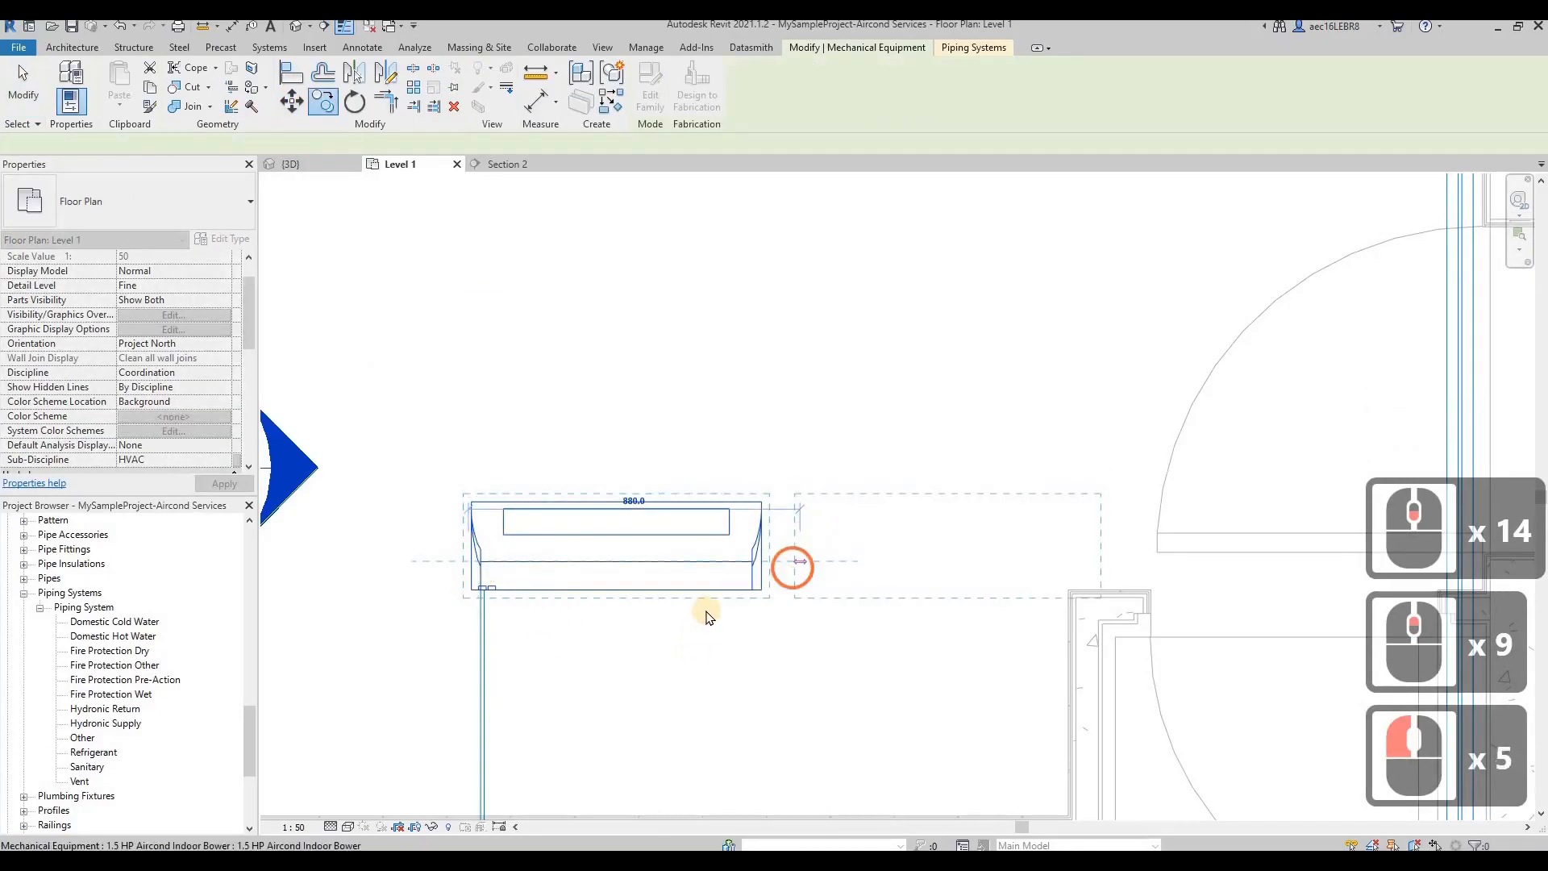
pyautogui.press('Escape')
# Delete the original 1.5 HP indoor unit and align the copied unit's pipe connector with the vertical copper pipe
pyautogui.click(710, 596)
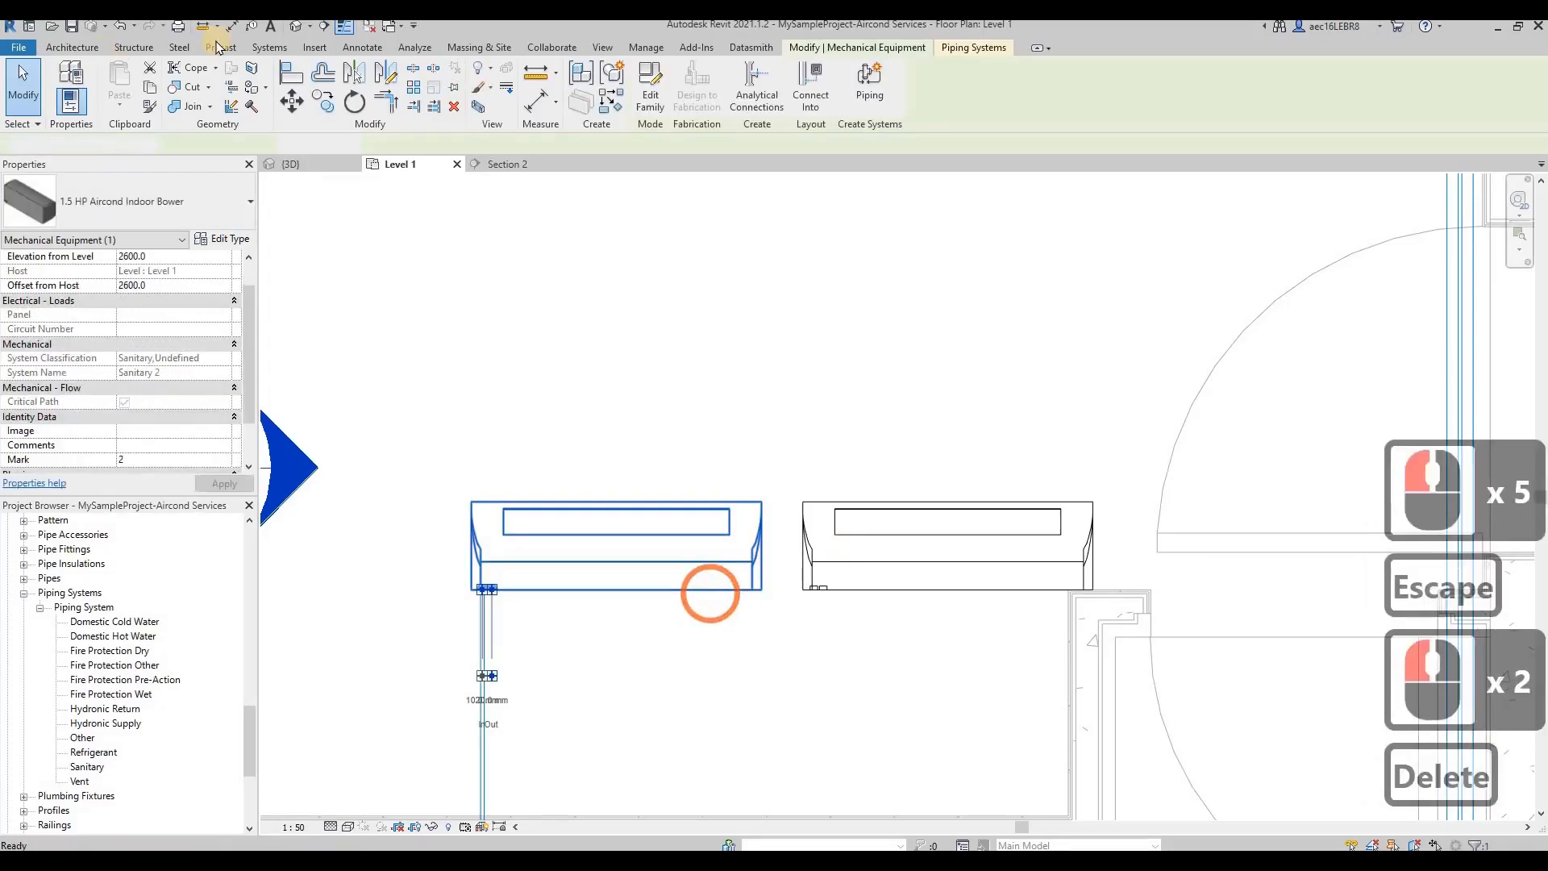
pyautogui.press('Delete')
pyautogui.click(473, 639)
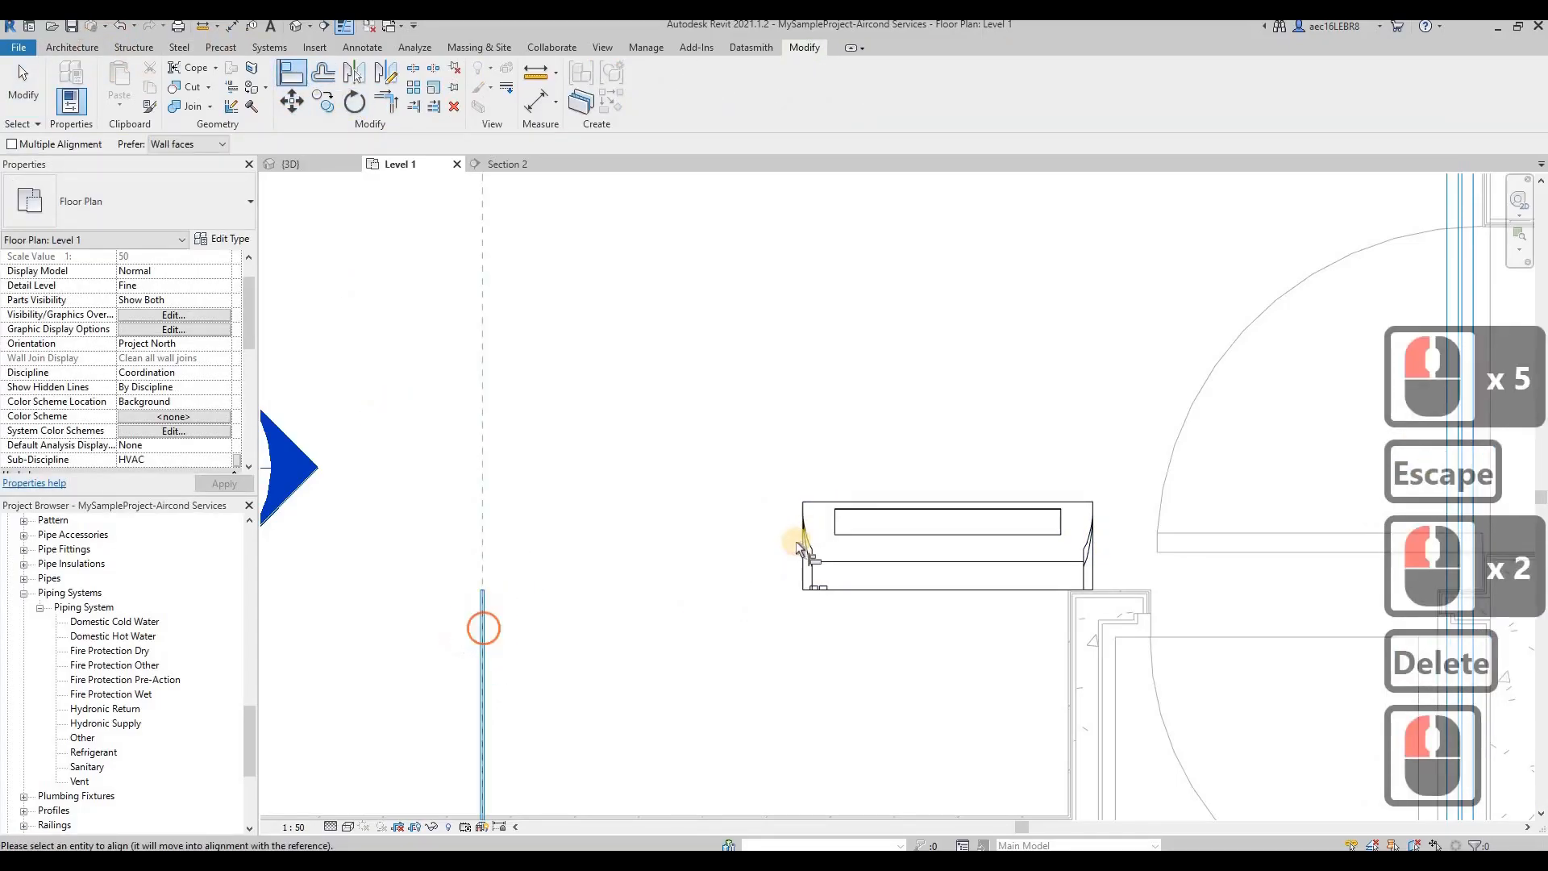
pyautogui.click(810, 591)
pyautogui.press('Escape')
pyautogui.press('Escape')
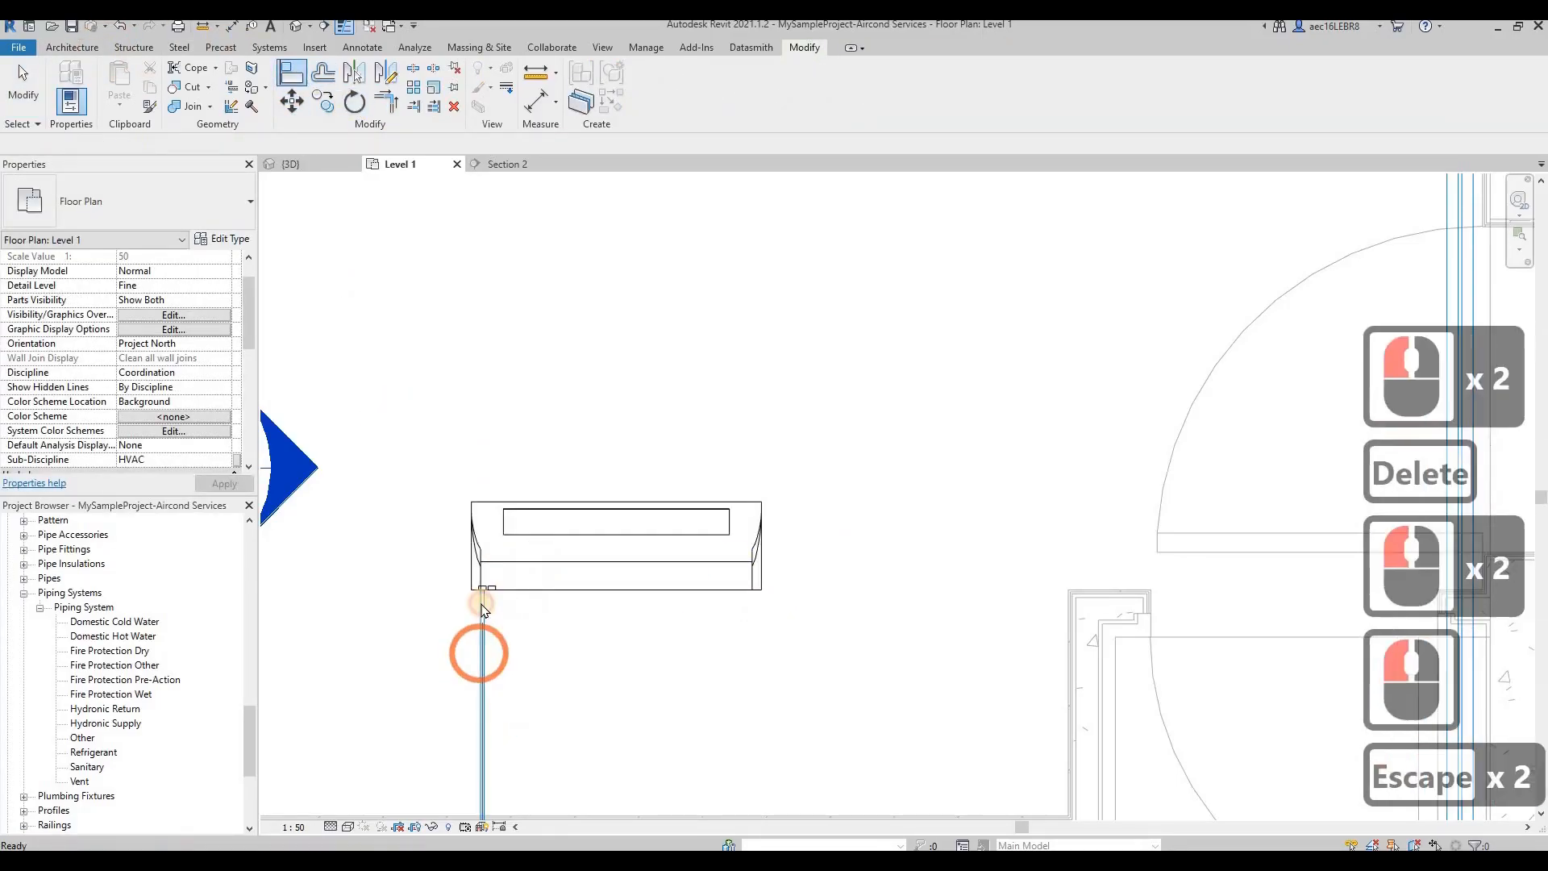
# Connect the vertical copper pipe's upper end to the copied 1.5 HP indoor unit's connector
pyautogui.click(482, 601)
pyautogui.click(719, 636)
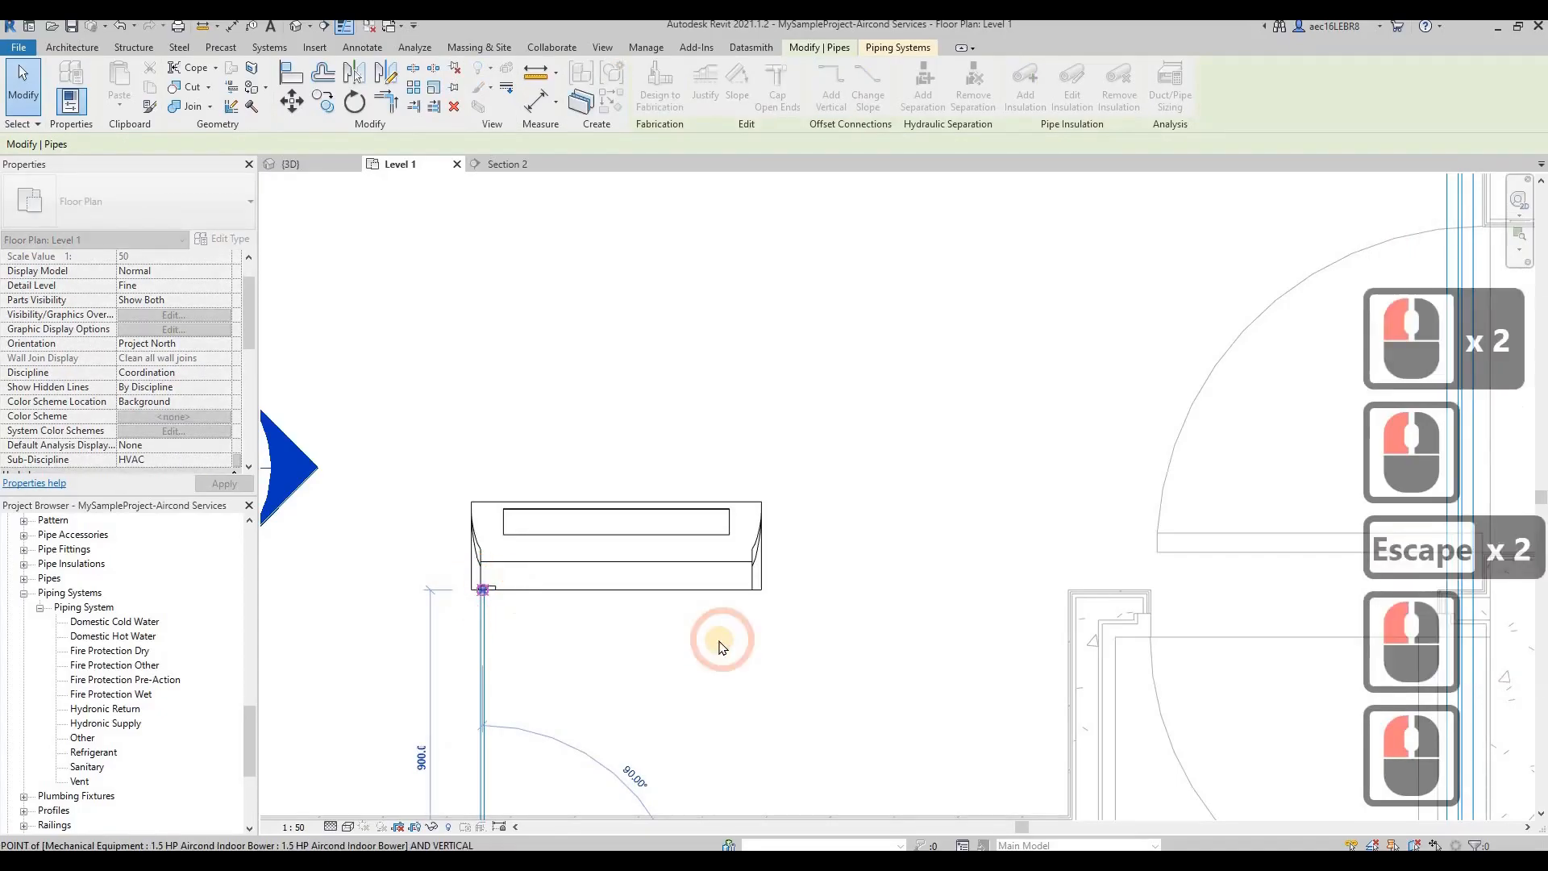
pyautogui.press('Escape')
# Copy the 1.5 HP and 2.0 HP outdoor units together vertically upward in plan from their original position
pyautogui.scroll(-20, 803, 375)
pyautogui.scroll(15, 758, 504)
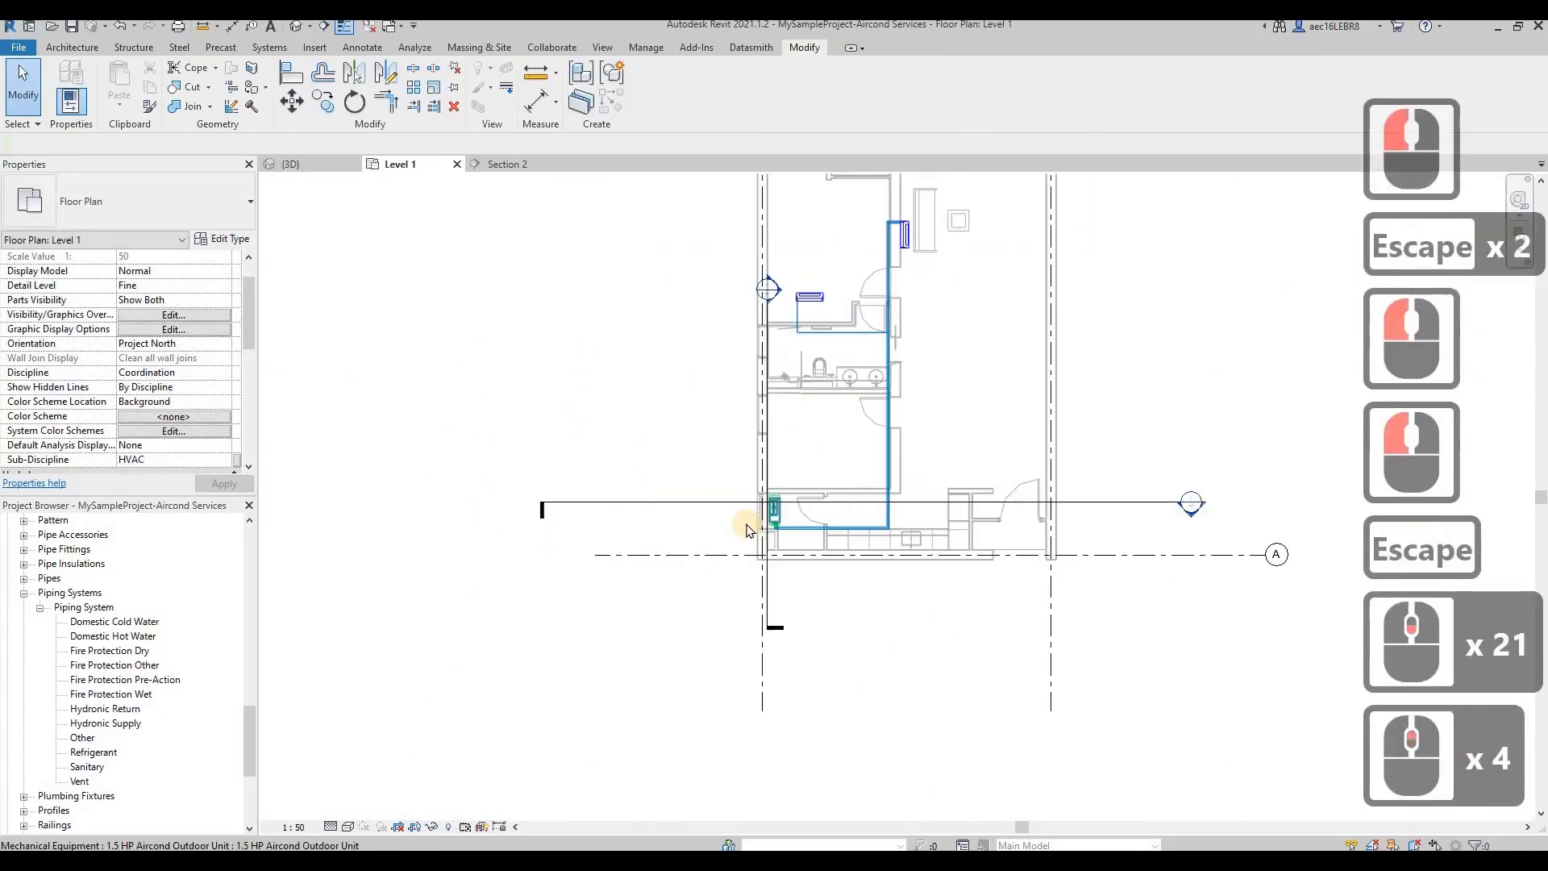
pyautogui.scroll(10, 803, 468)
pyautogui.click(881, 476)
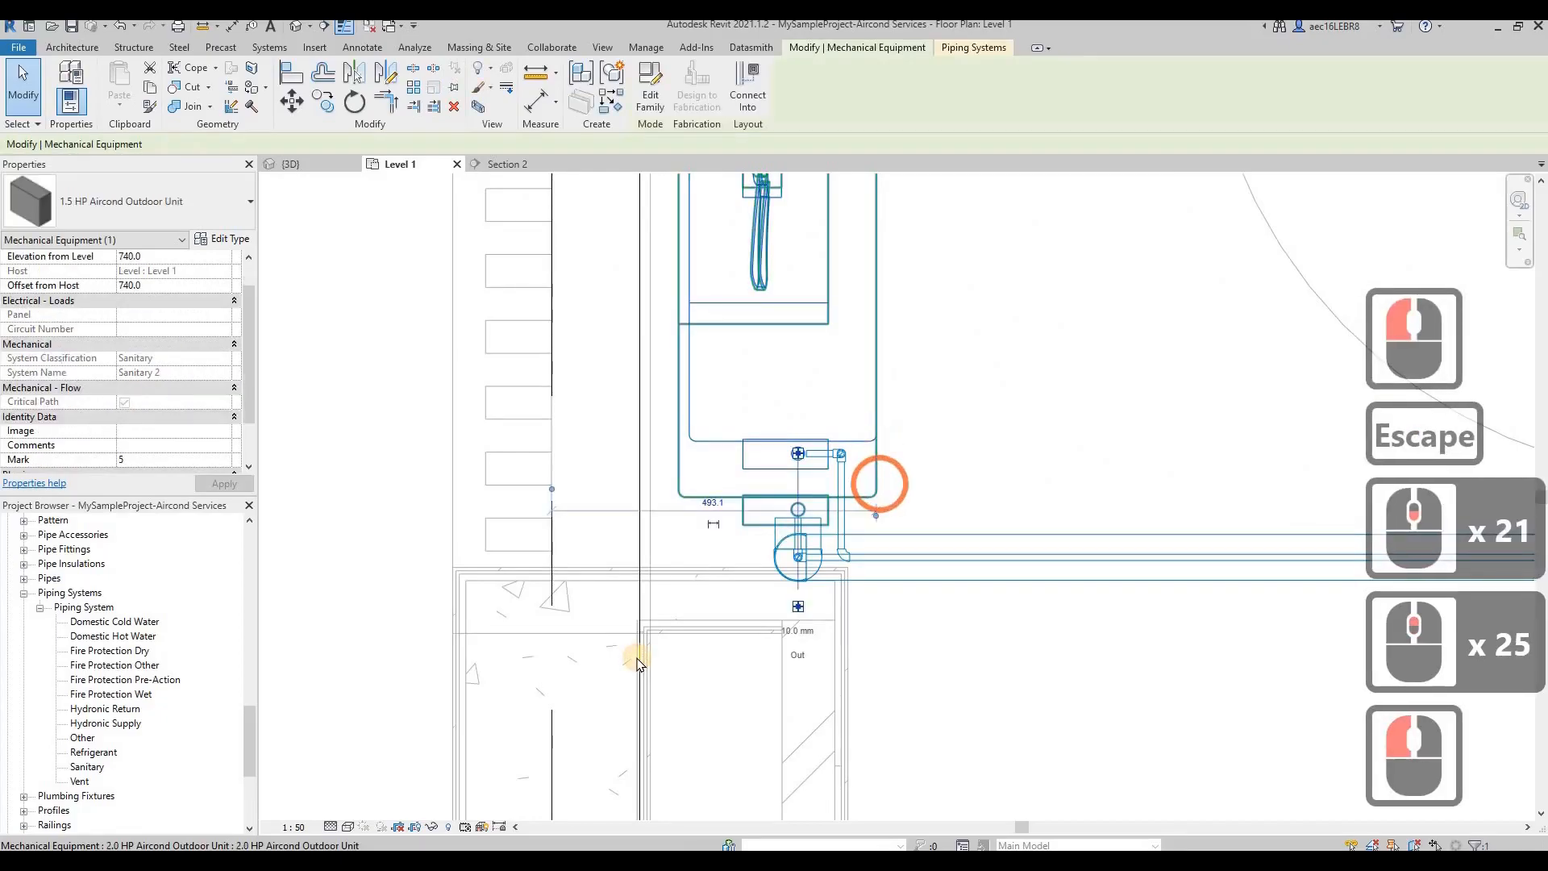
pyautogui.keyDown('ctrl'); pyautogui.click(637, 657); pyautogui.keyUp('ctrl')
pyautogui.scroll(-3, 637, 657)
pyautogui.click(332, 97)
pyautogui.scroll(-2, 761, 491)
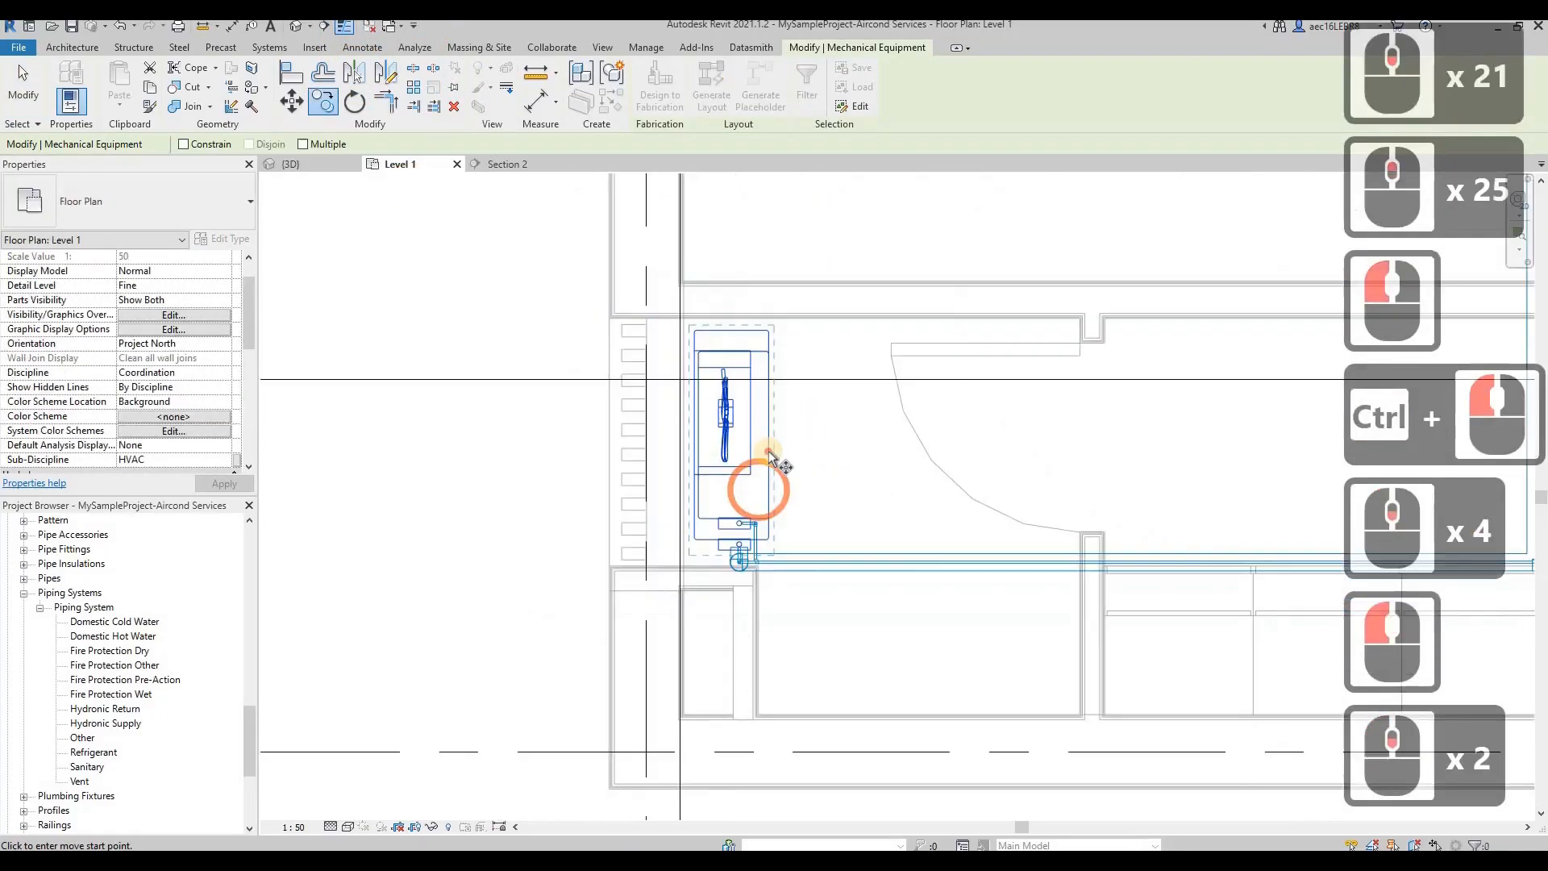
pyautogui.click(769, 451)
pyautogui.click(772, 247)
pyautogui.press('Escape')
pyautogui.press('Escape')
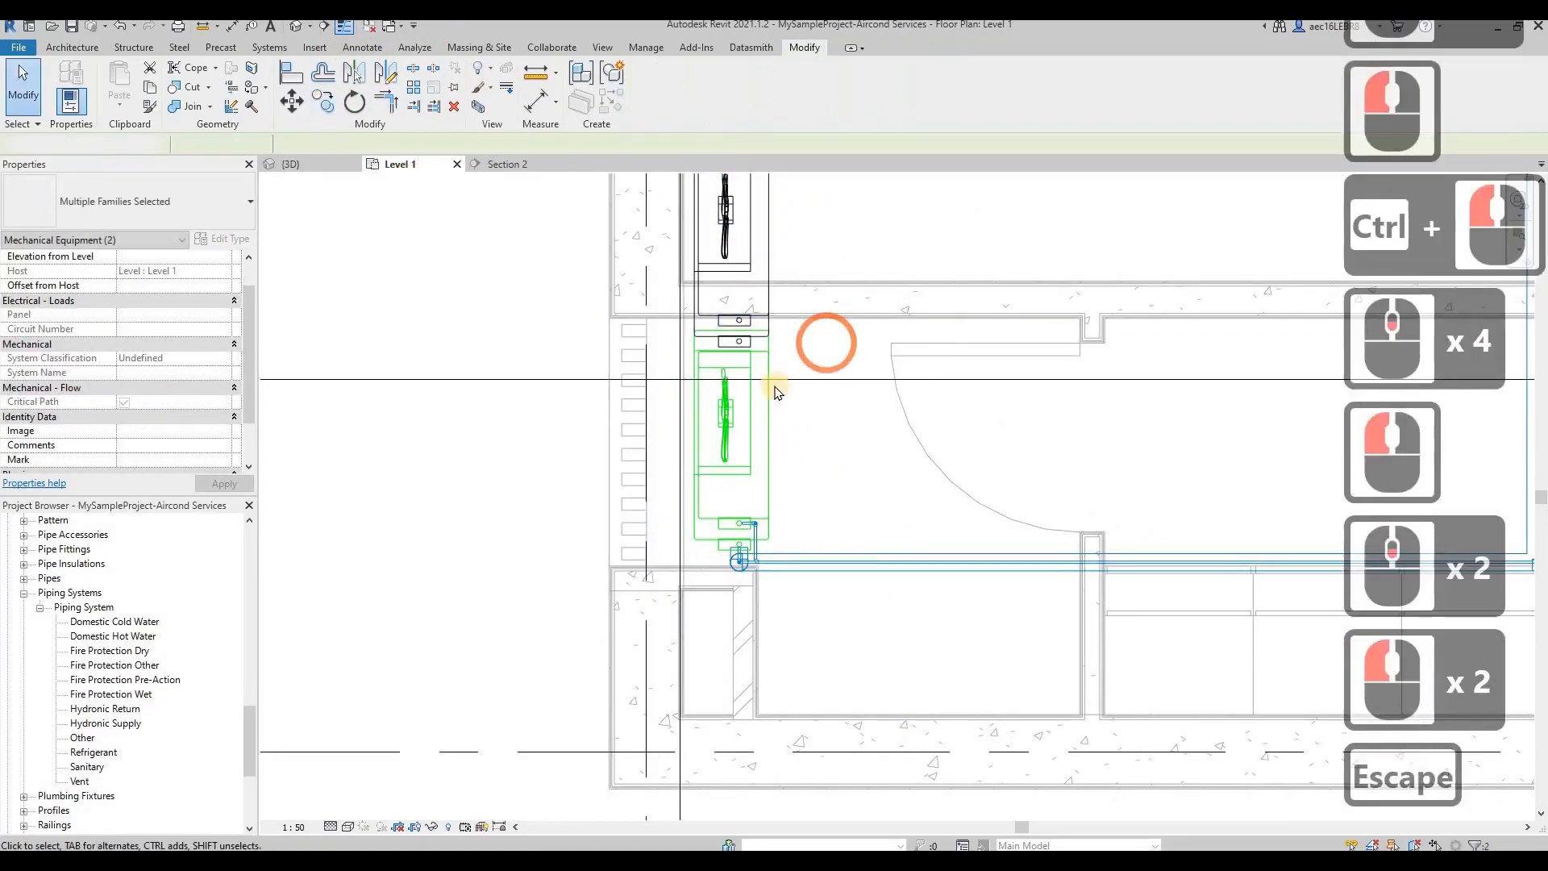
pyautogui.click(794, 356)
pyautogui.scroll(3, 774, 346)
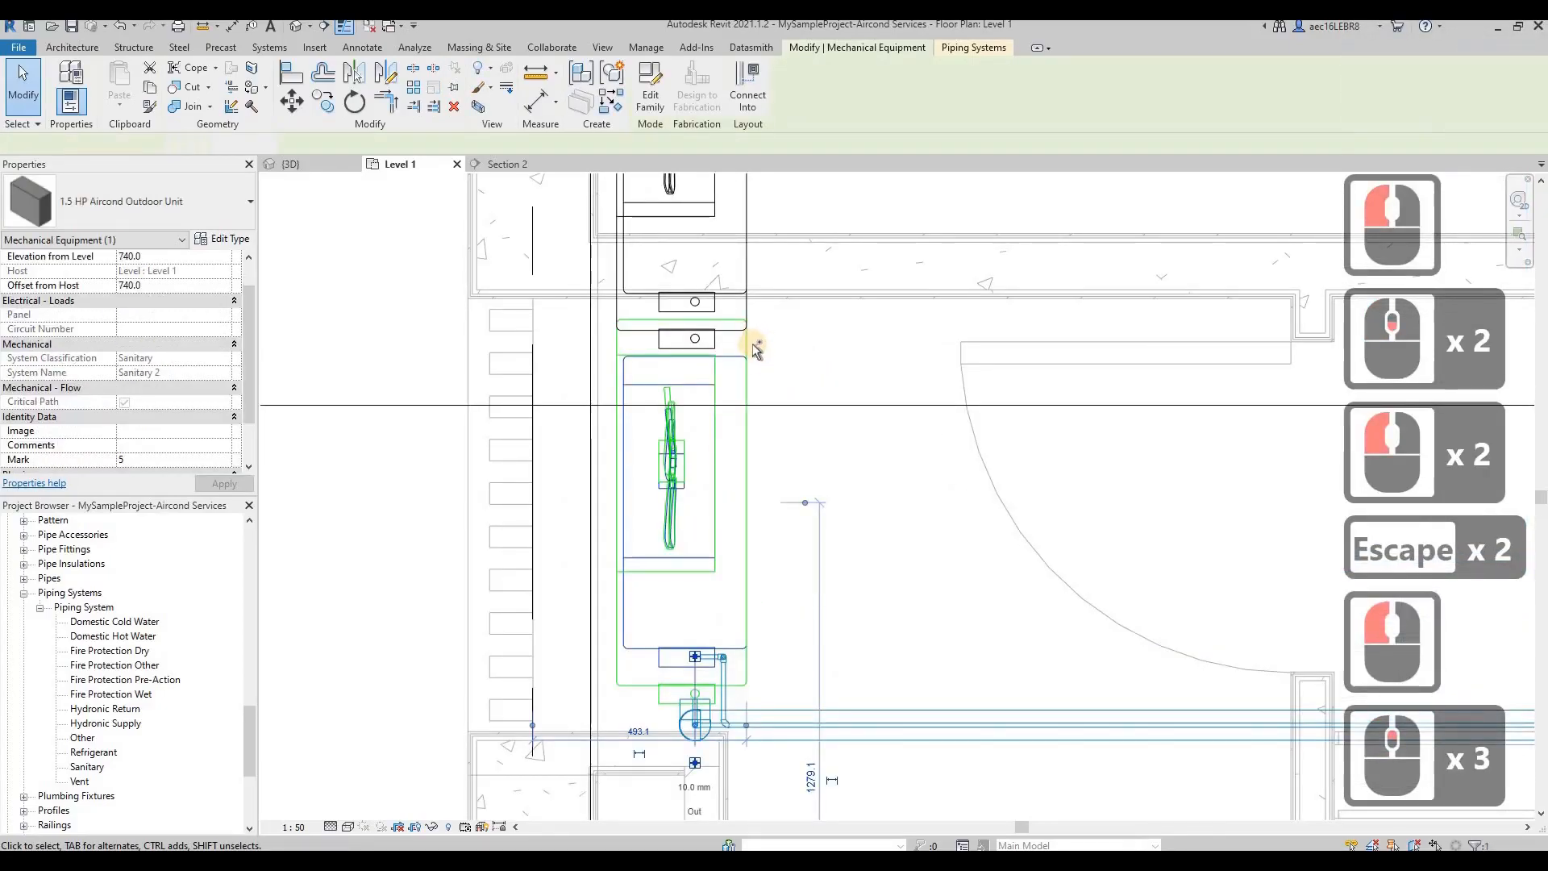
pyautogui.keyDown('ctrl'); pyautogui.click(756, 347); pyautogui.keyUp('ctrl')
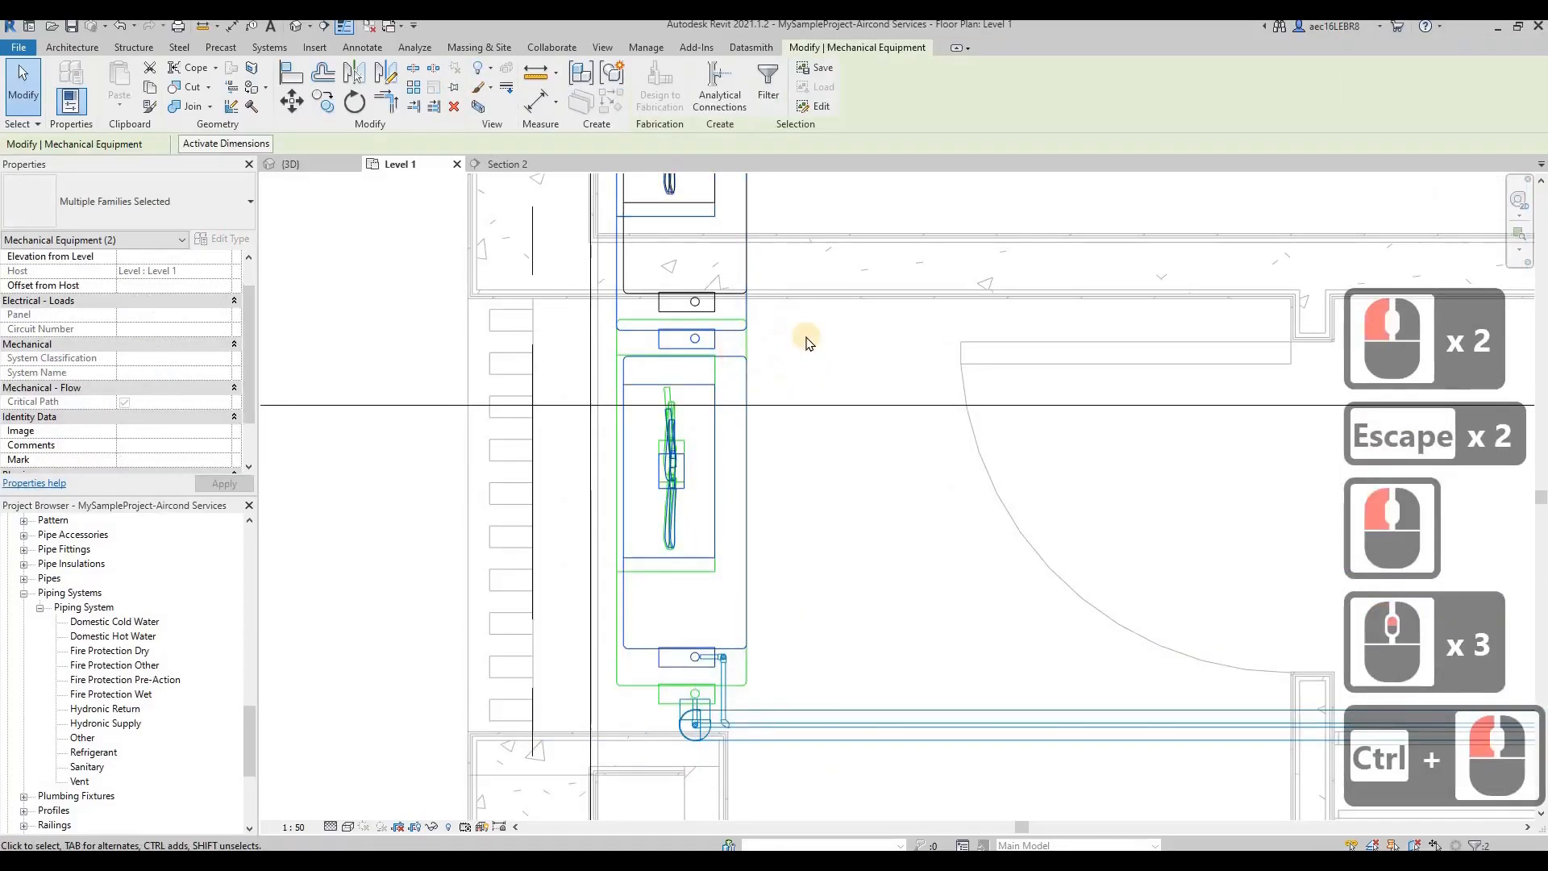
pyautogui.click(782, 337)
pyautogui.press('Escape')
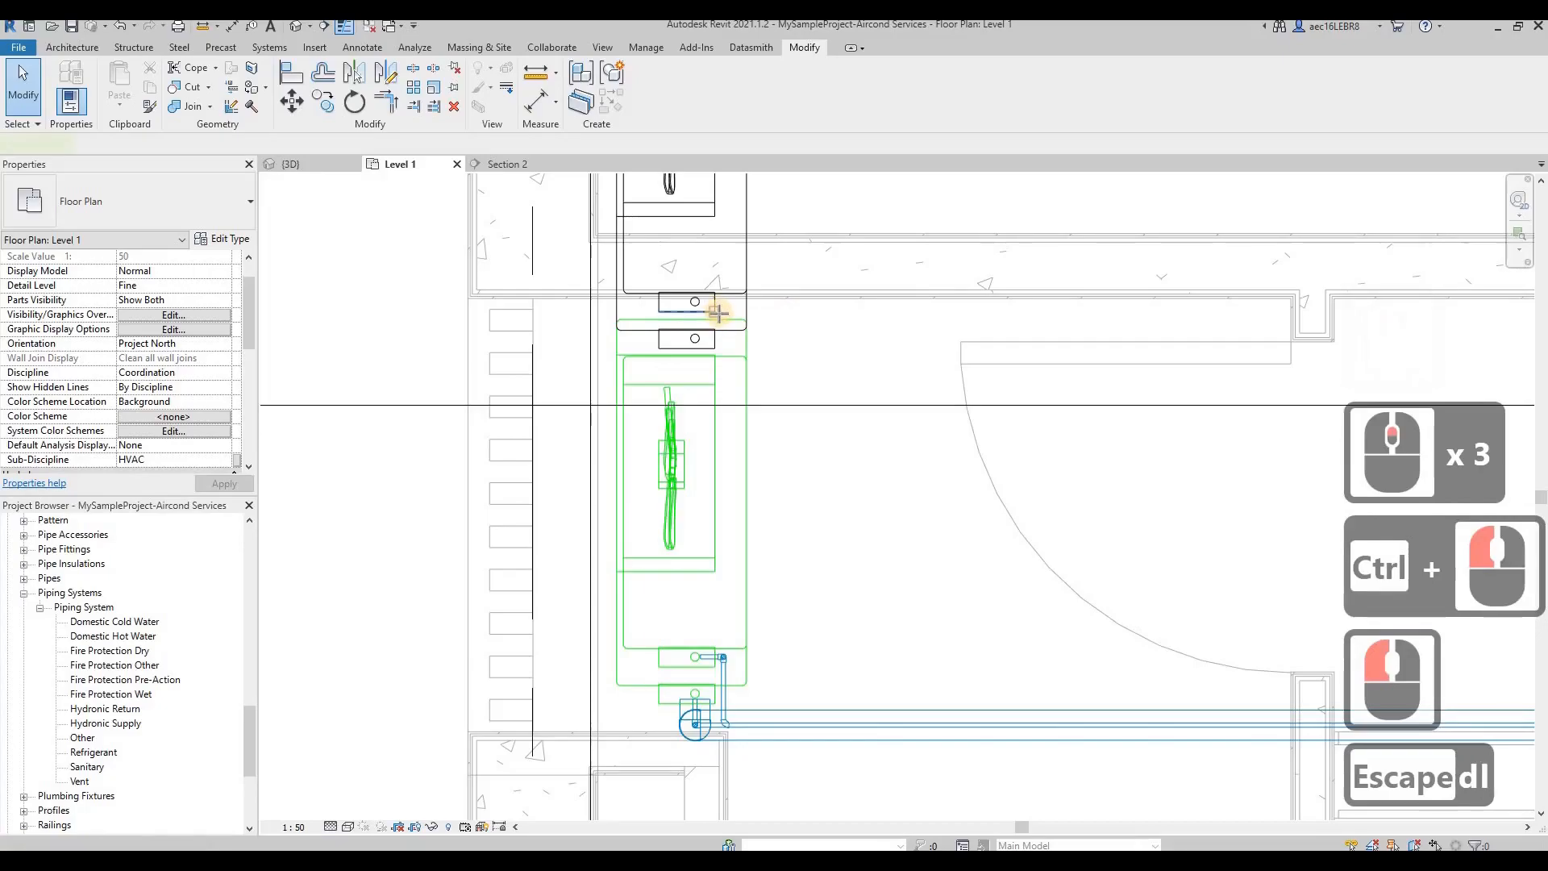
# Draw a horizontal detail line about 340 mm long, level with the upper edge of the original 2.0 HP outdoor unit
pyautogui.press('d')
pyautogui.press('l')
pyautogui.click(870, 310)
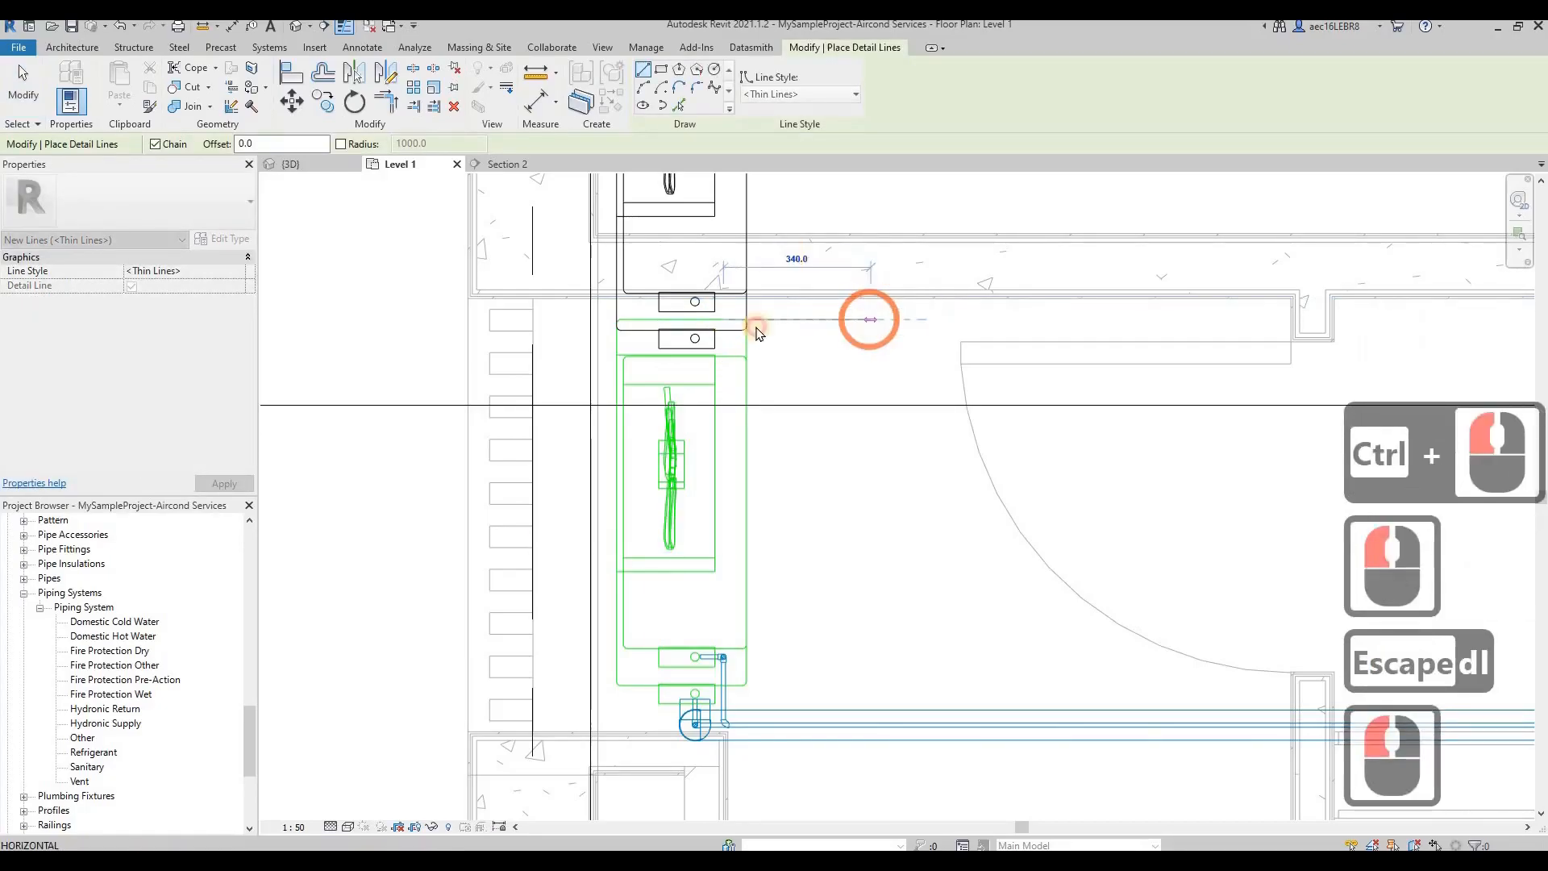
pyautogui.click(752, 332)
pyautogui.press('Escape')
pyautogui.press('Escape')
# Delete the original 1.5 HP and 2.0 HP outdoor units at the pipe ends
pyautogui.click(771, 362)
pyautogui.press('Delete')
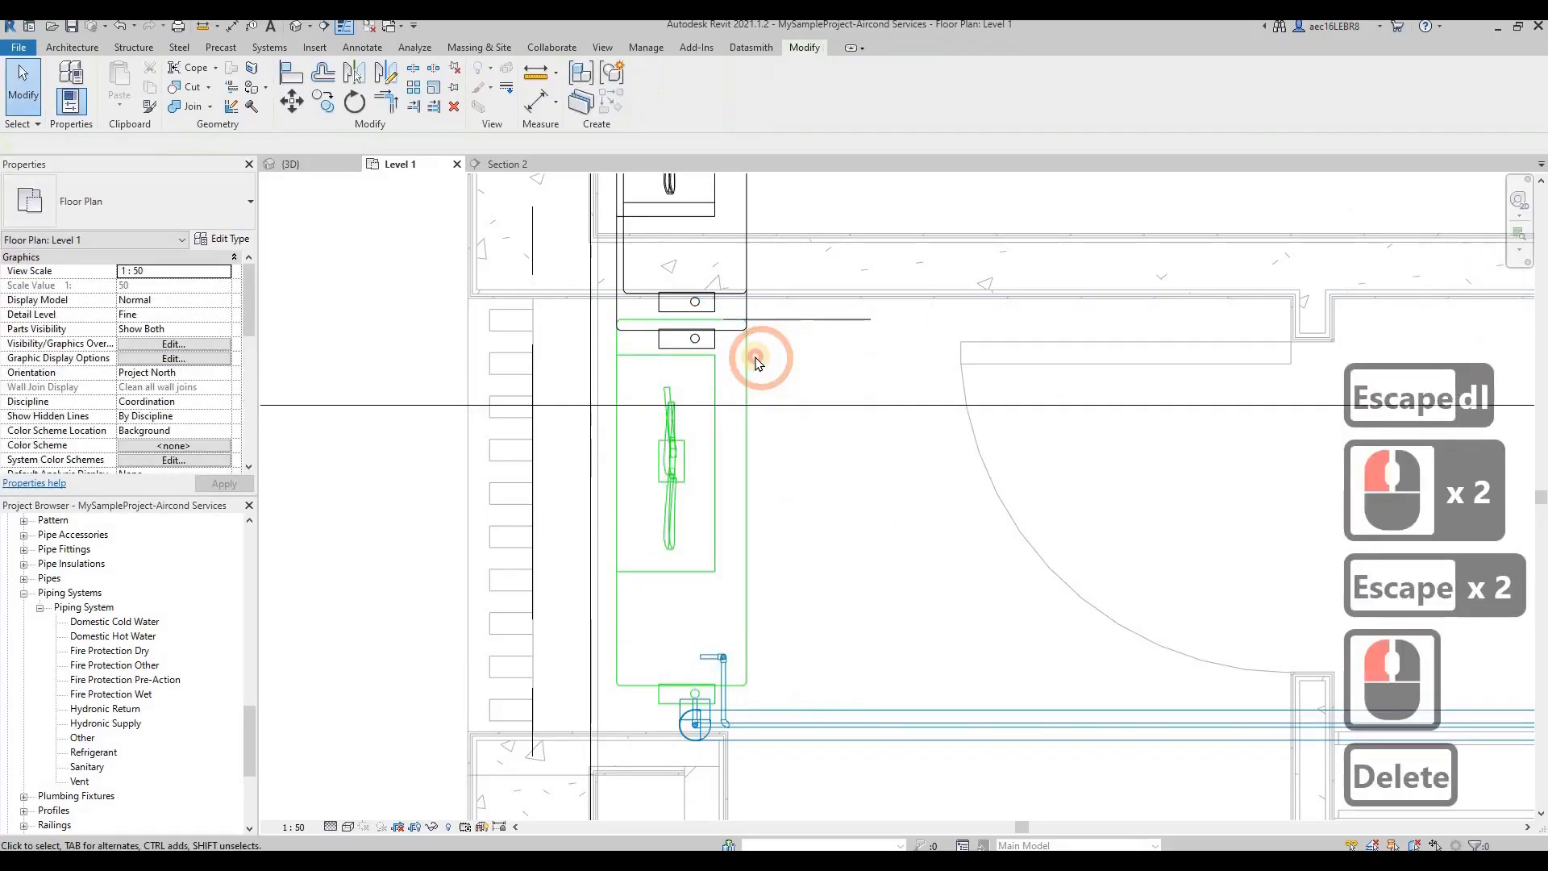
pyautogui.click(753, 349)
pyautogui.click(761, 355)
pyautogui.press('Delete')
pyautogui.click(748, 270)
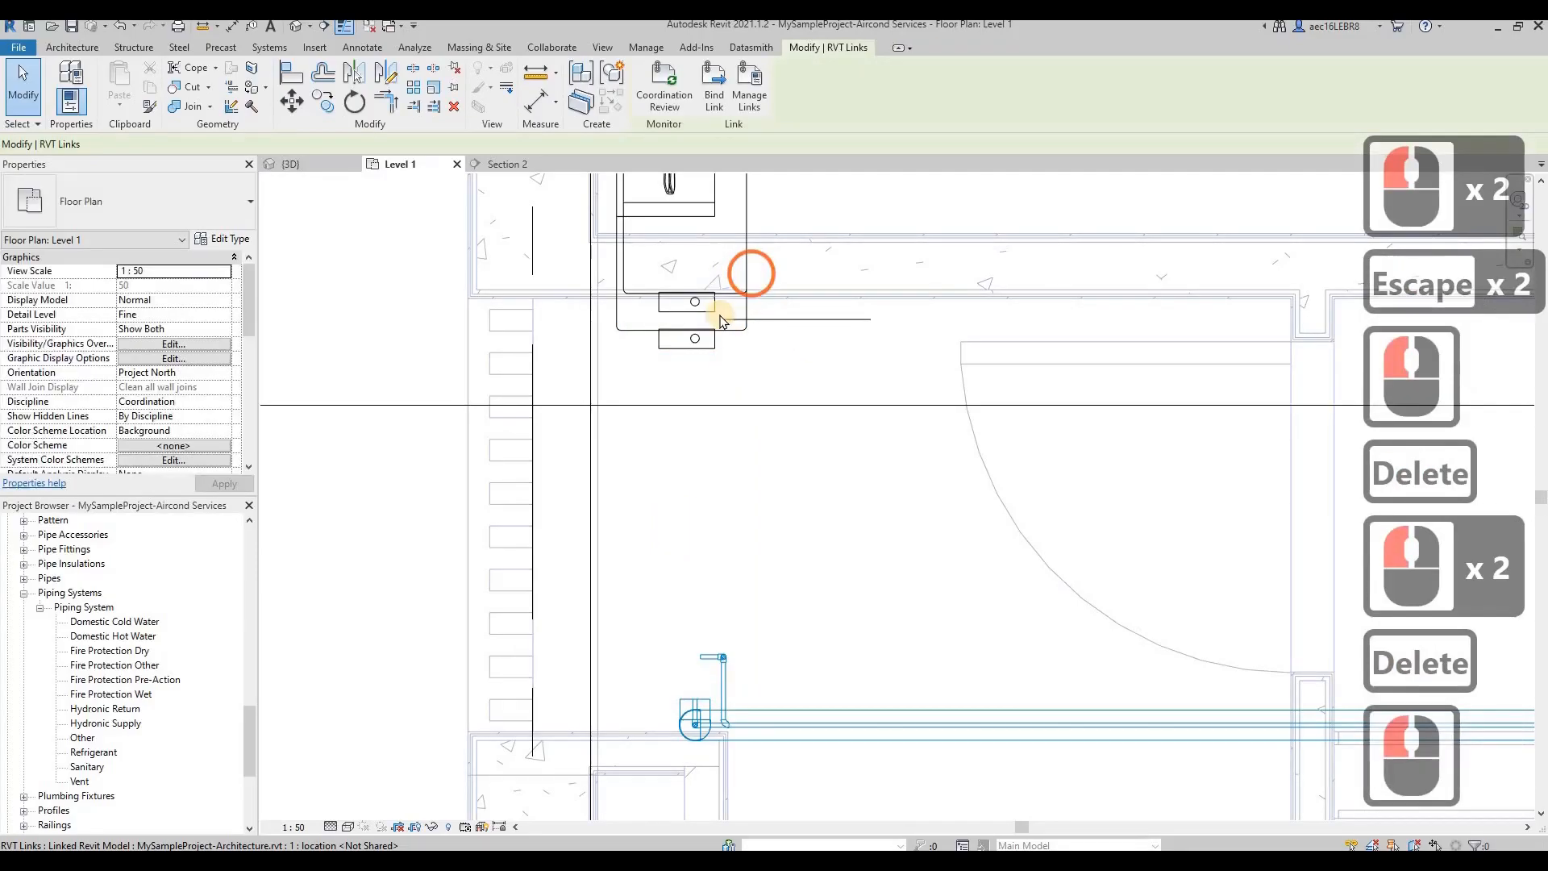
pyautogui.press('Escape')
# Move both copied outdoor units down so the 2.0 HP unit's upper corner meets the detail line
pyautogui.click(720, 328)
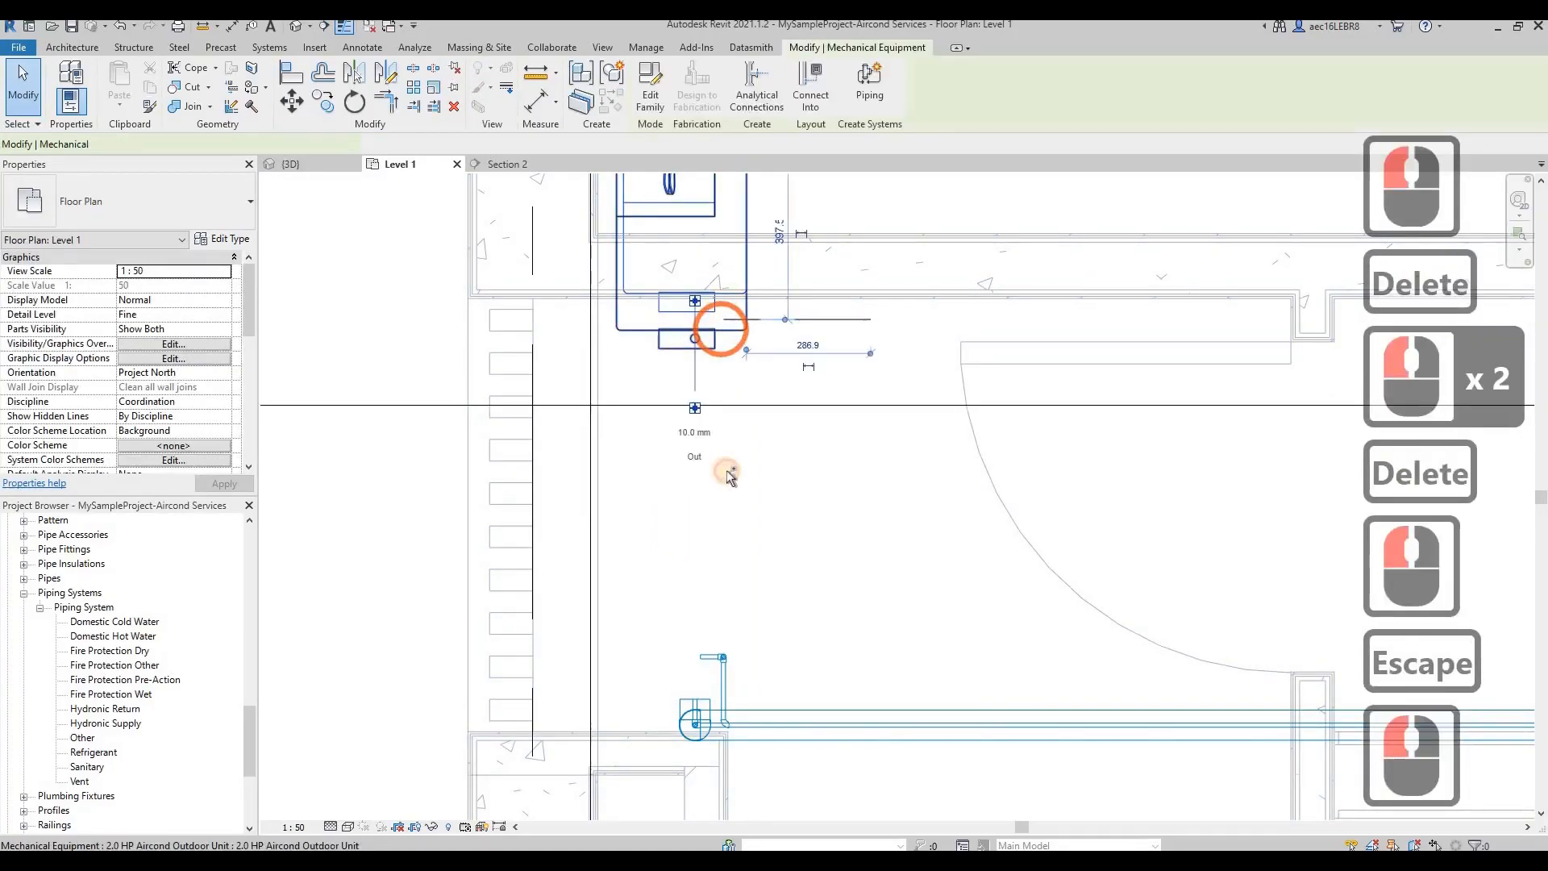
pyautogui.keyDown('ctrl'); pyautogui.click(739, 233); pyautogui.keyUp('ctrl')
pyautogui.scroll(-3, 726, 471)
pyautogui.moveTo(703, 424); pyautogui.dragTo(666, 564, button='middle')
pyautogui.click(291, 100)
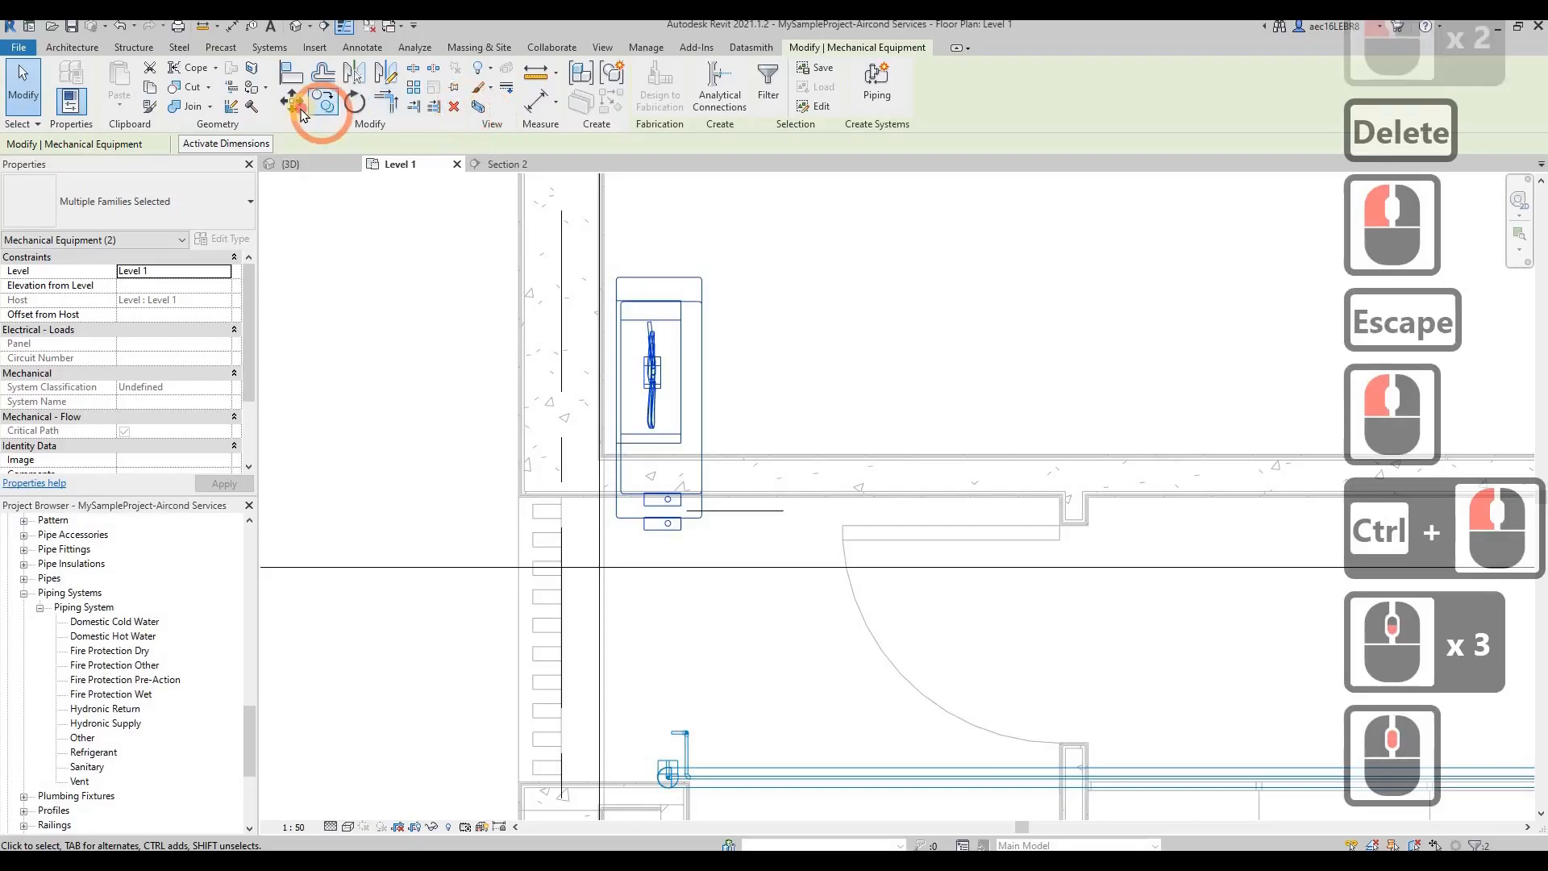
pyautogui.click(679, 285)
pyautogui.click(694, 510)
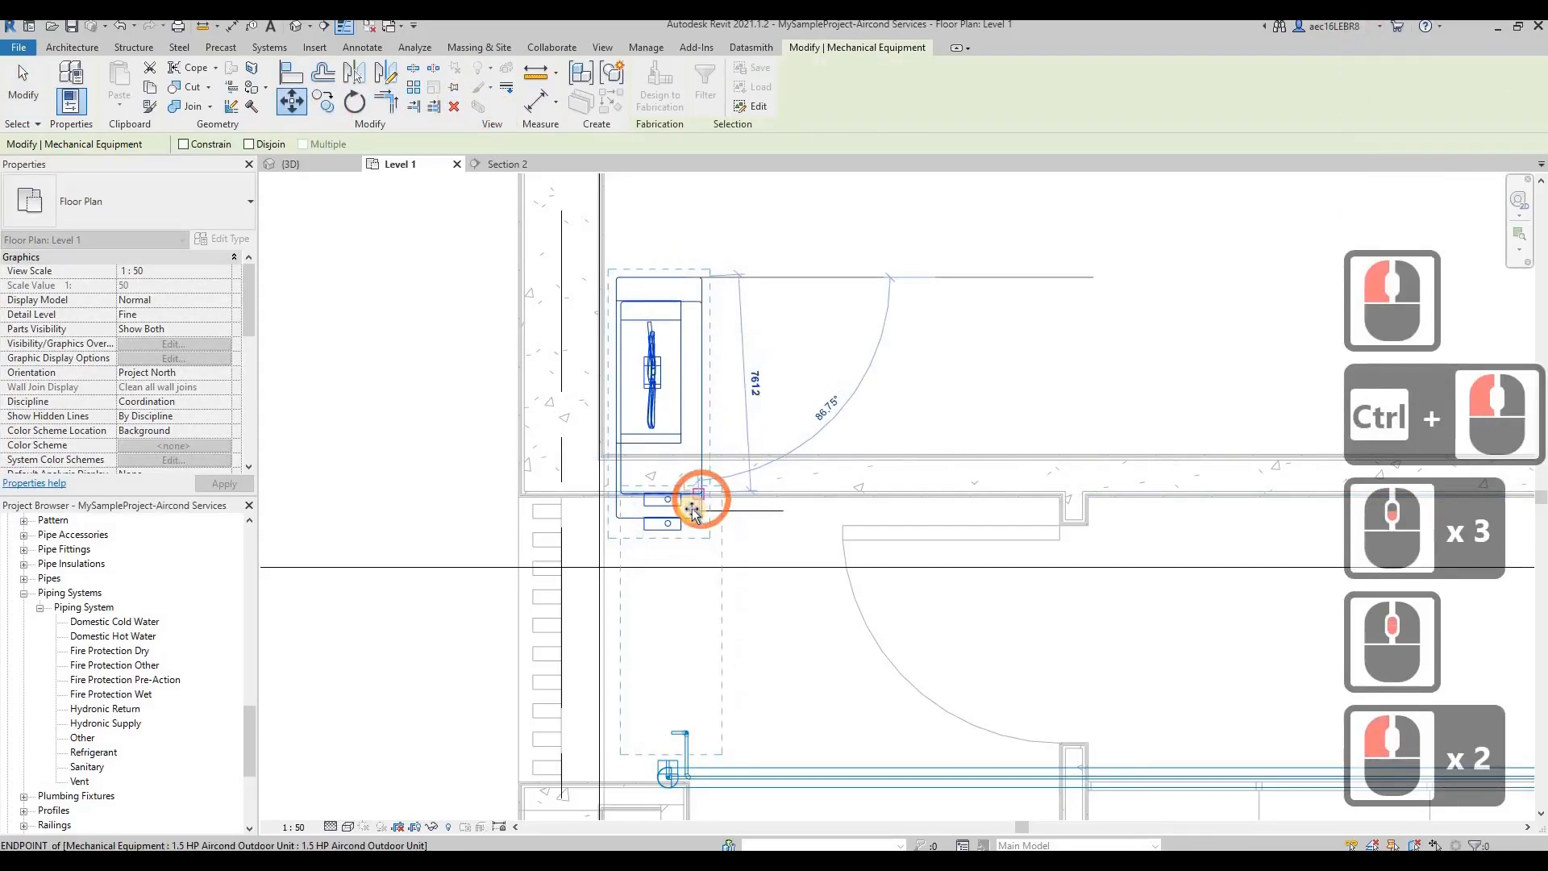
pyautogui.click(738, 529)
pyautogui.press('Escape')
# Connect the two loose copper pipe ends to the connectors of the 2.0 HP and 1.5 HP outdoor units
pyautogui.scroll(14, 677, 738)
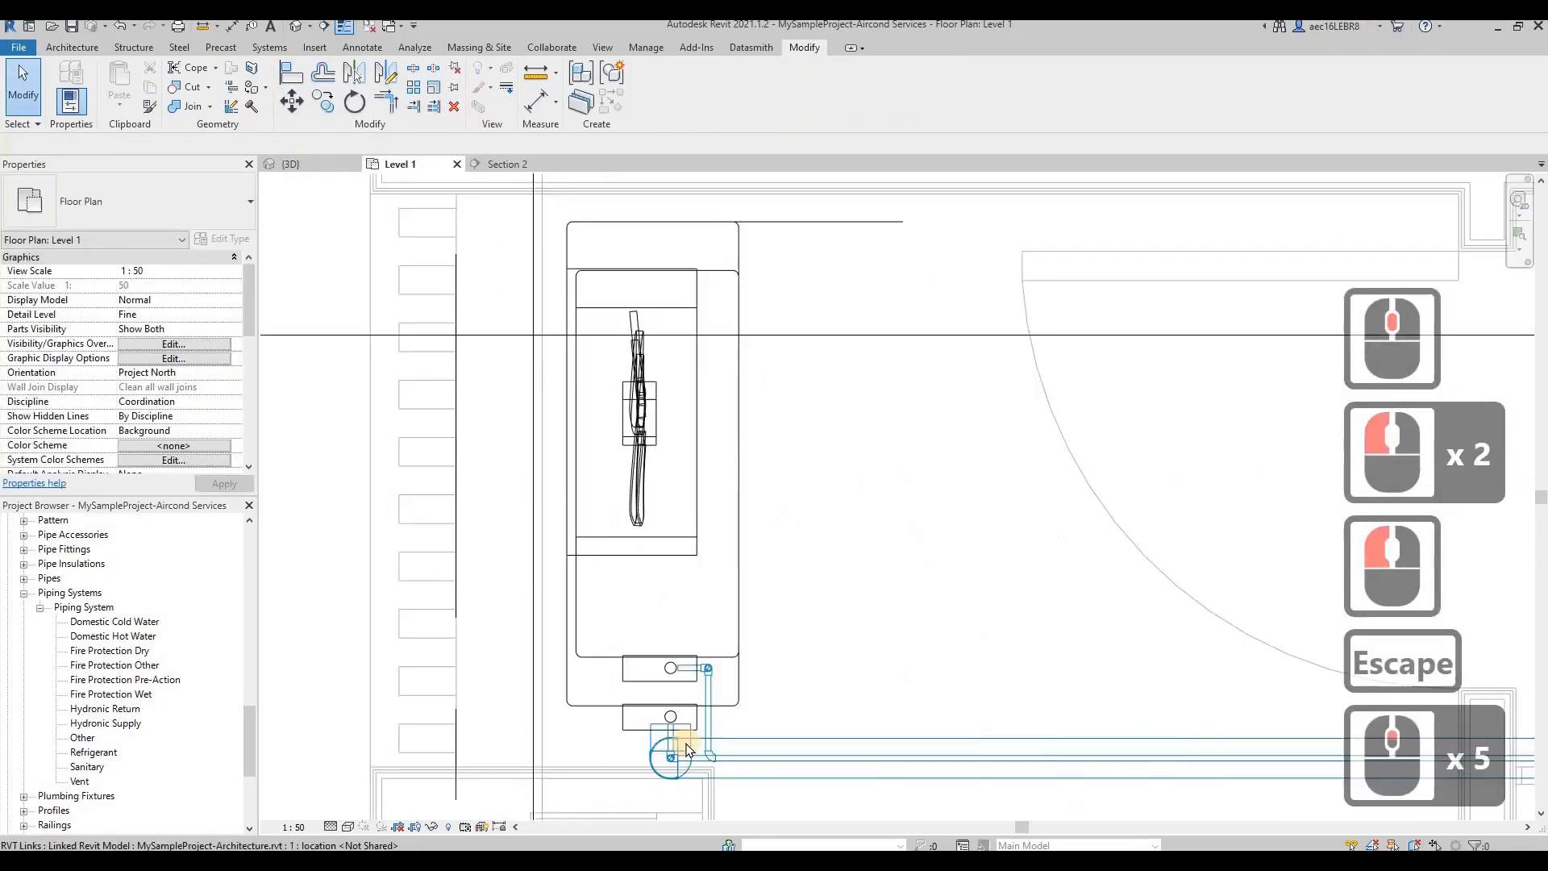
pyautogui.click(689, 659)
pyautogui.moveTo(685, 652); pyautogui.dragTo(688, 617)
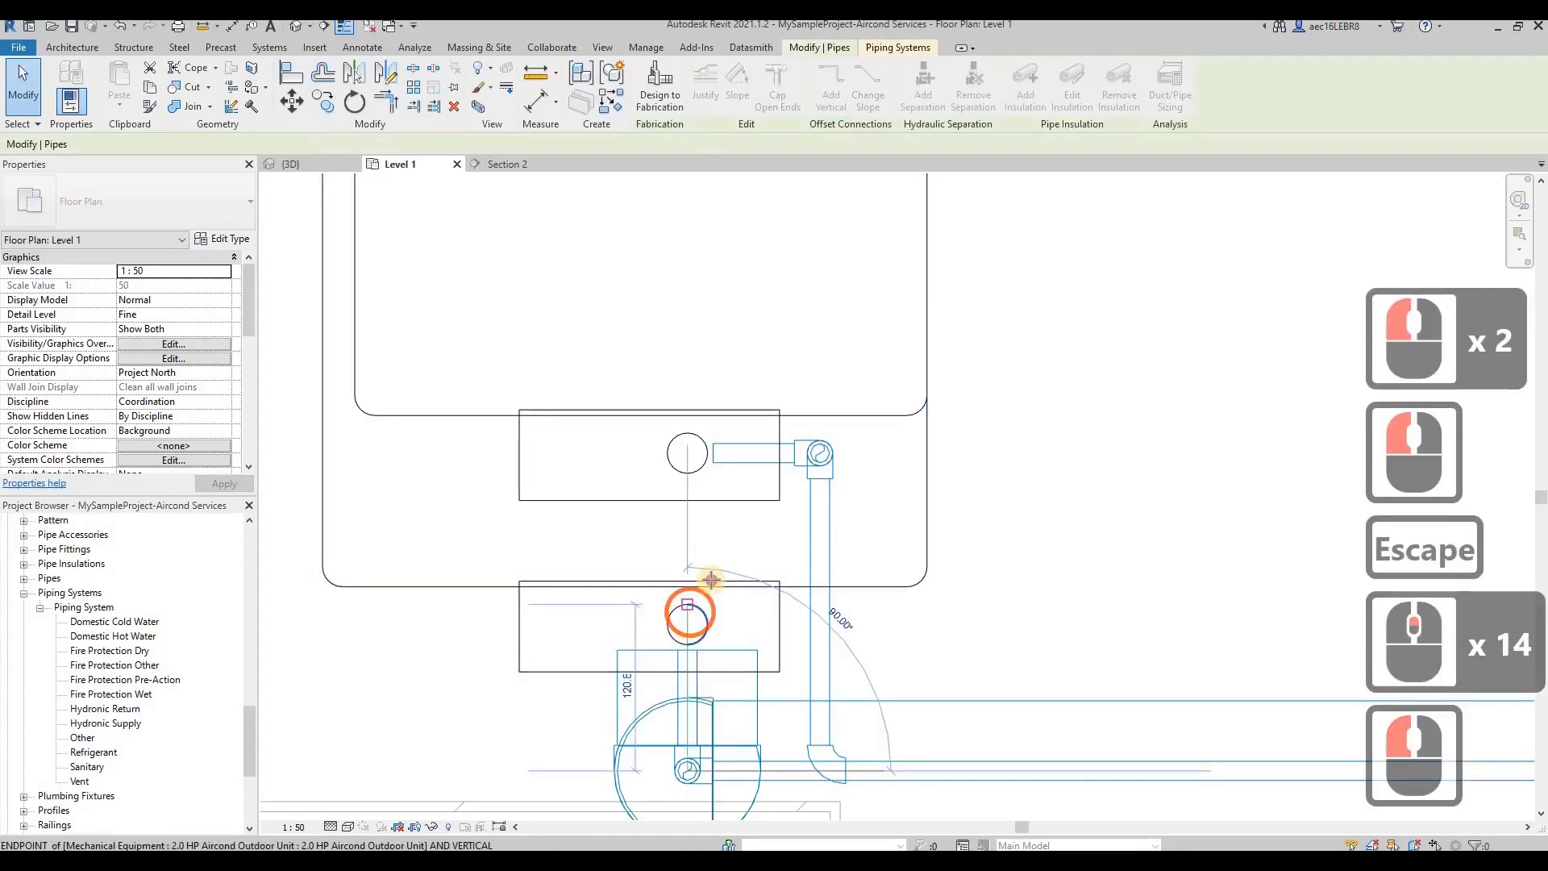
pyautogui.click(735, 537)
pyautogui.click(716, 453)
pyautogui.moveTo(712, 453); pyautogui.dragTo(687, 453)
pyautogui.click(656, 574)
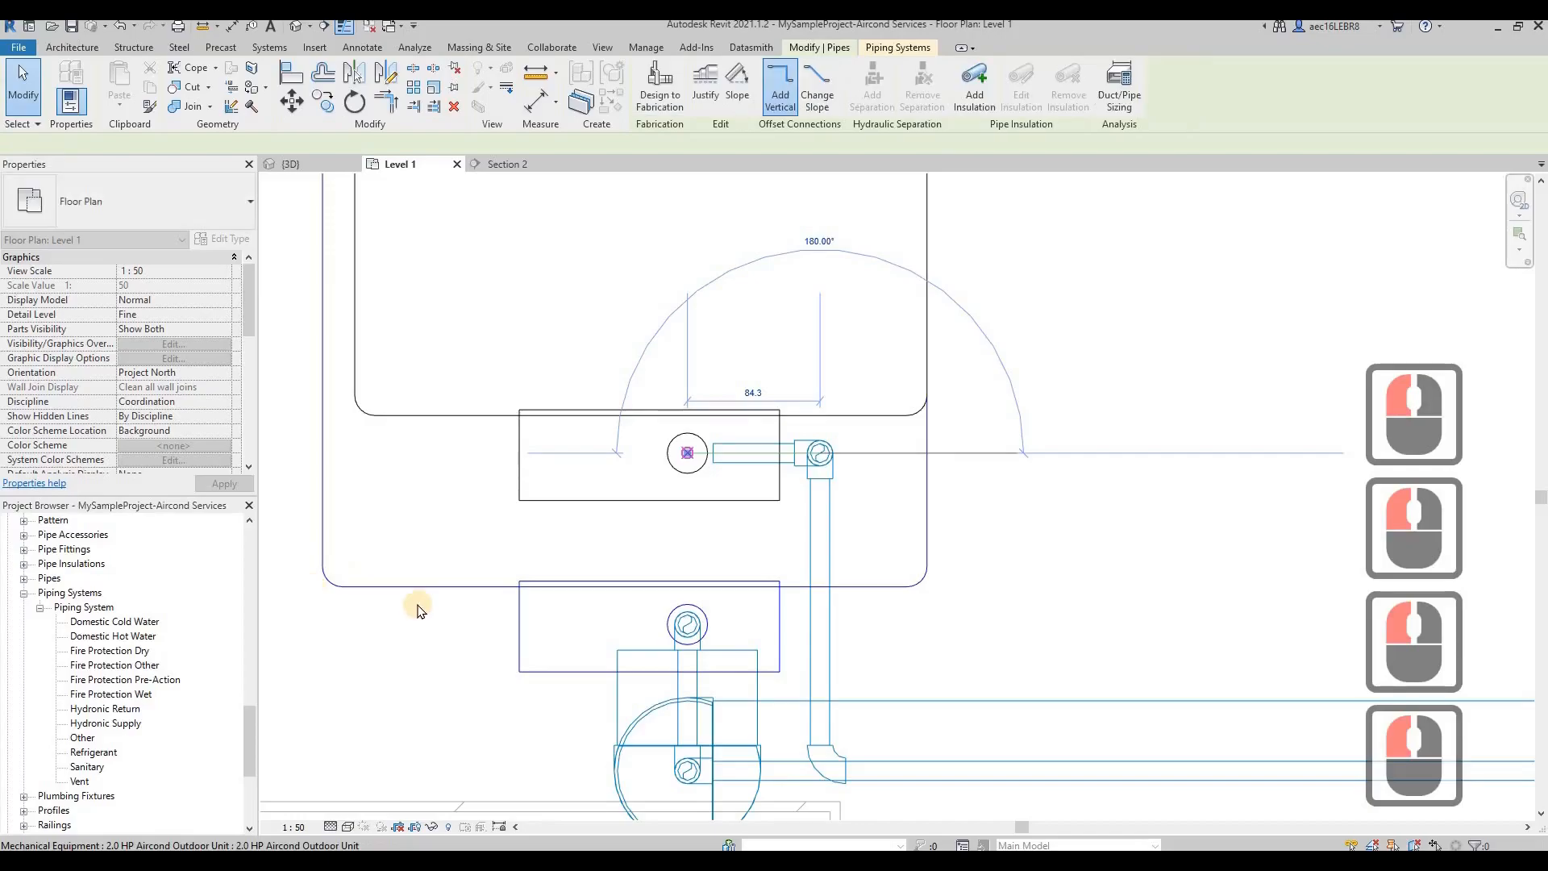
pyautogui.press('Escape')
# Check the 2.0 HP outdoor unit's system classification and name, and inspect both pipe runs up to the indoor units
pyautogui.click(214, 388)
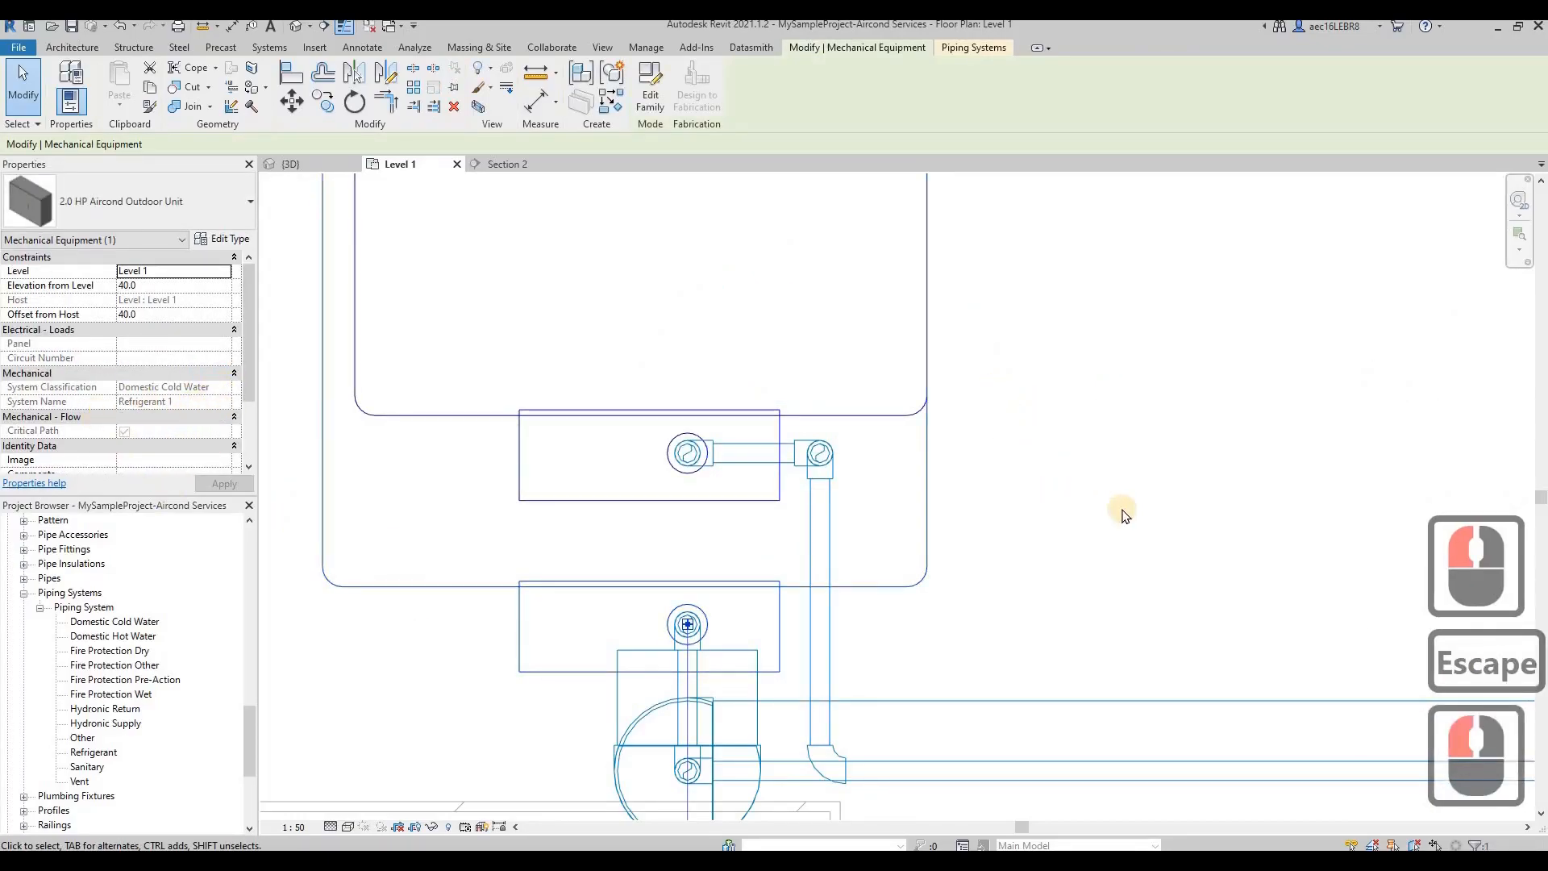
pyautogui.click(429, 570)
pyautogui.scroll(-17, 791, 525)
pyautogui.moveTo(565, 531); pyautogui.dragTo(684, 480, button='middle')
pyautogui.scroll(-5, 685, 474)
pyautogui.moveTo(835, 389); pyautogui.dragTo(819, 487, button='middle')
pyautogui.scroll(-3, 818, 485)
pyautogui.moveTo(837, 246); pyautogui.dragTo(836, 374, button='middle')
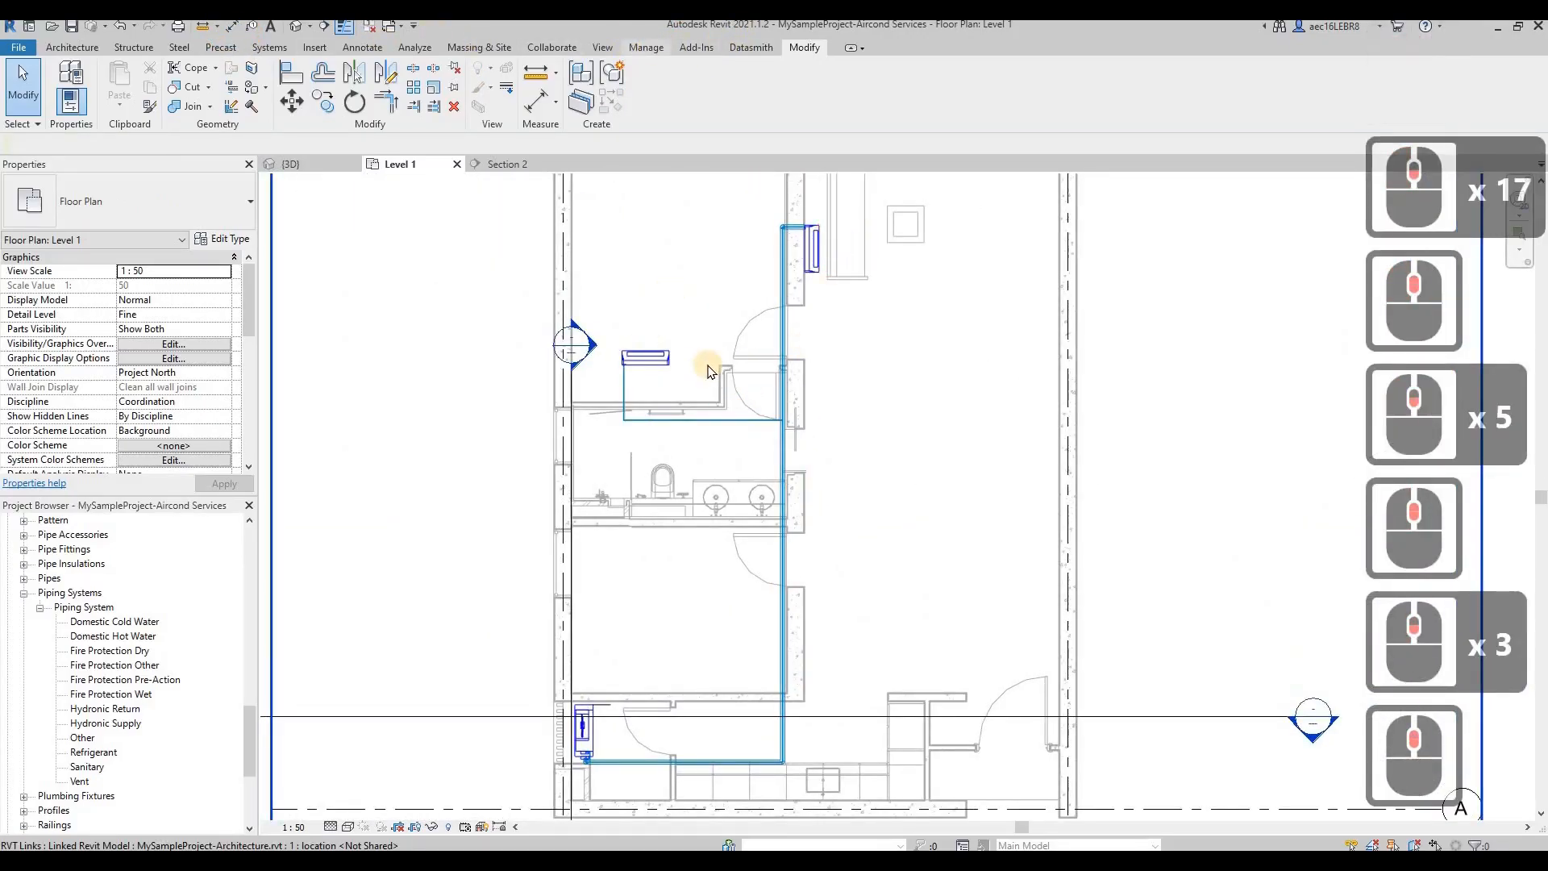
pyautogui.scroll(4, 746, 451)
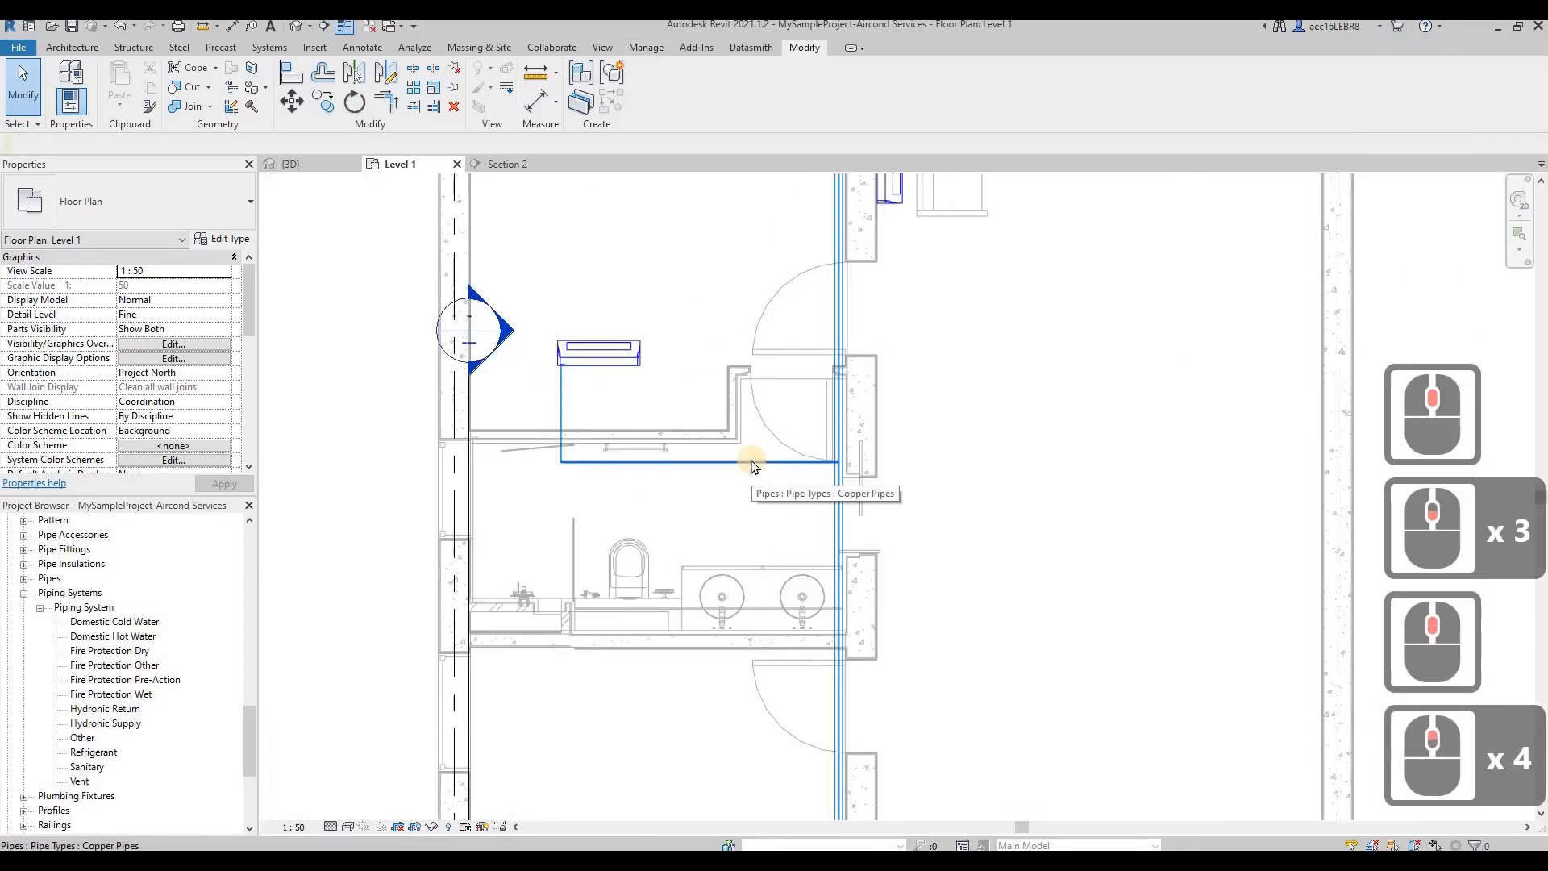
pyautogui.press('Tab')
pyautogui.click(751, 464)
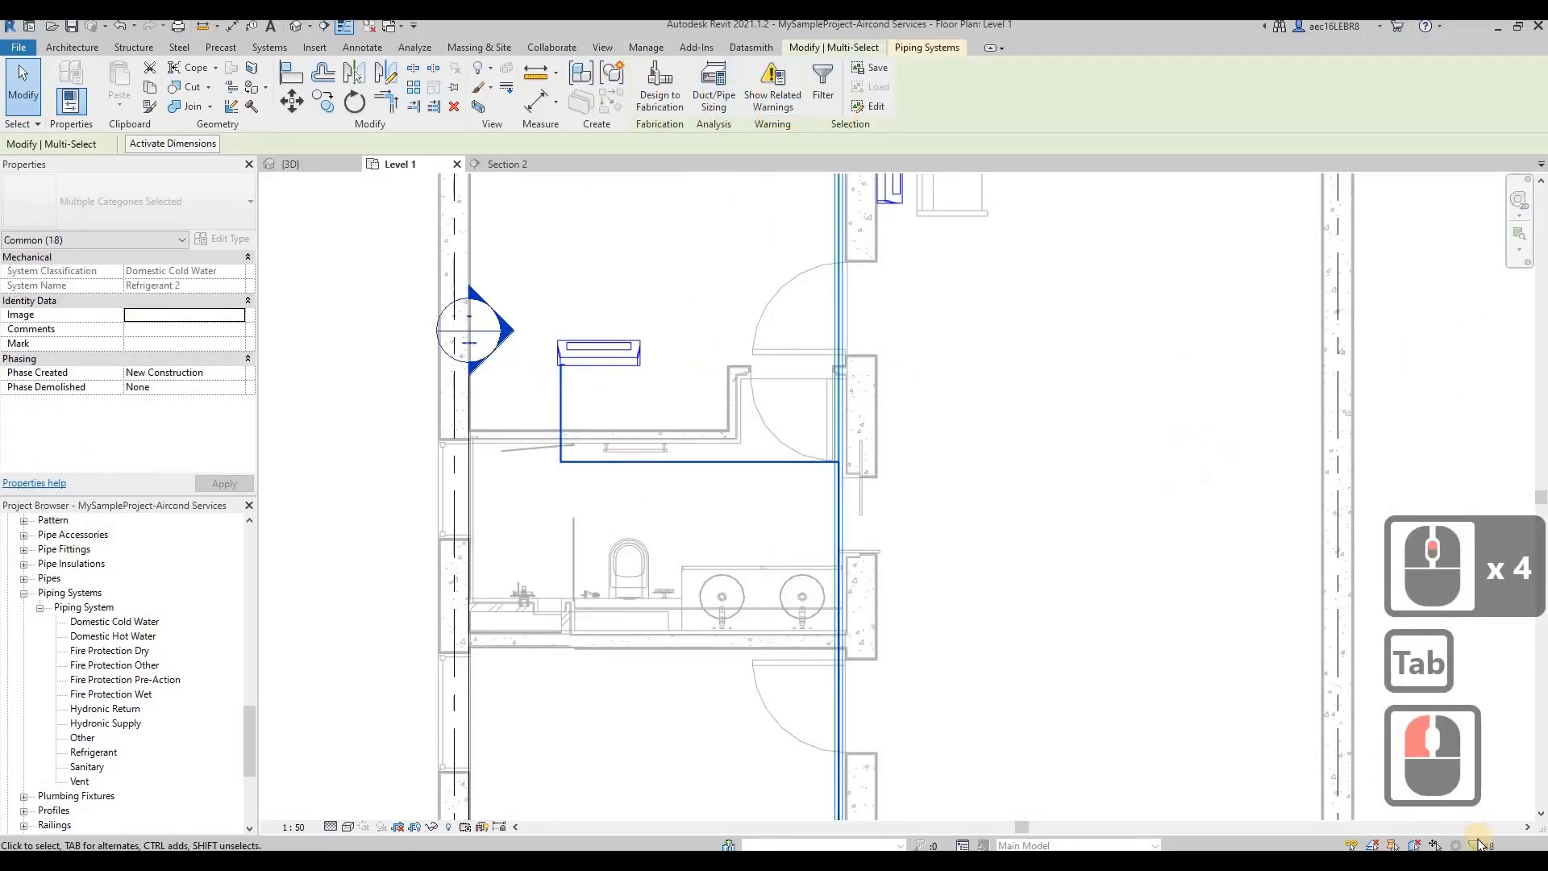
pyautogui.press('Escape')
# Add 30 mm Insuflex insulation to the 1.5 HP unit's whole copper pipe run, excluding Mechanical Equipment from the selection
pyautogui.press('Tab')
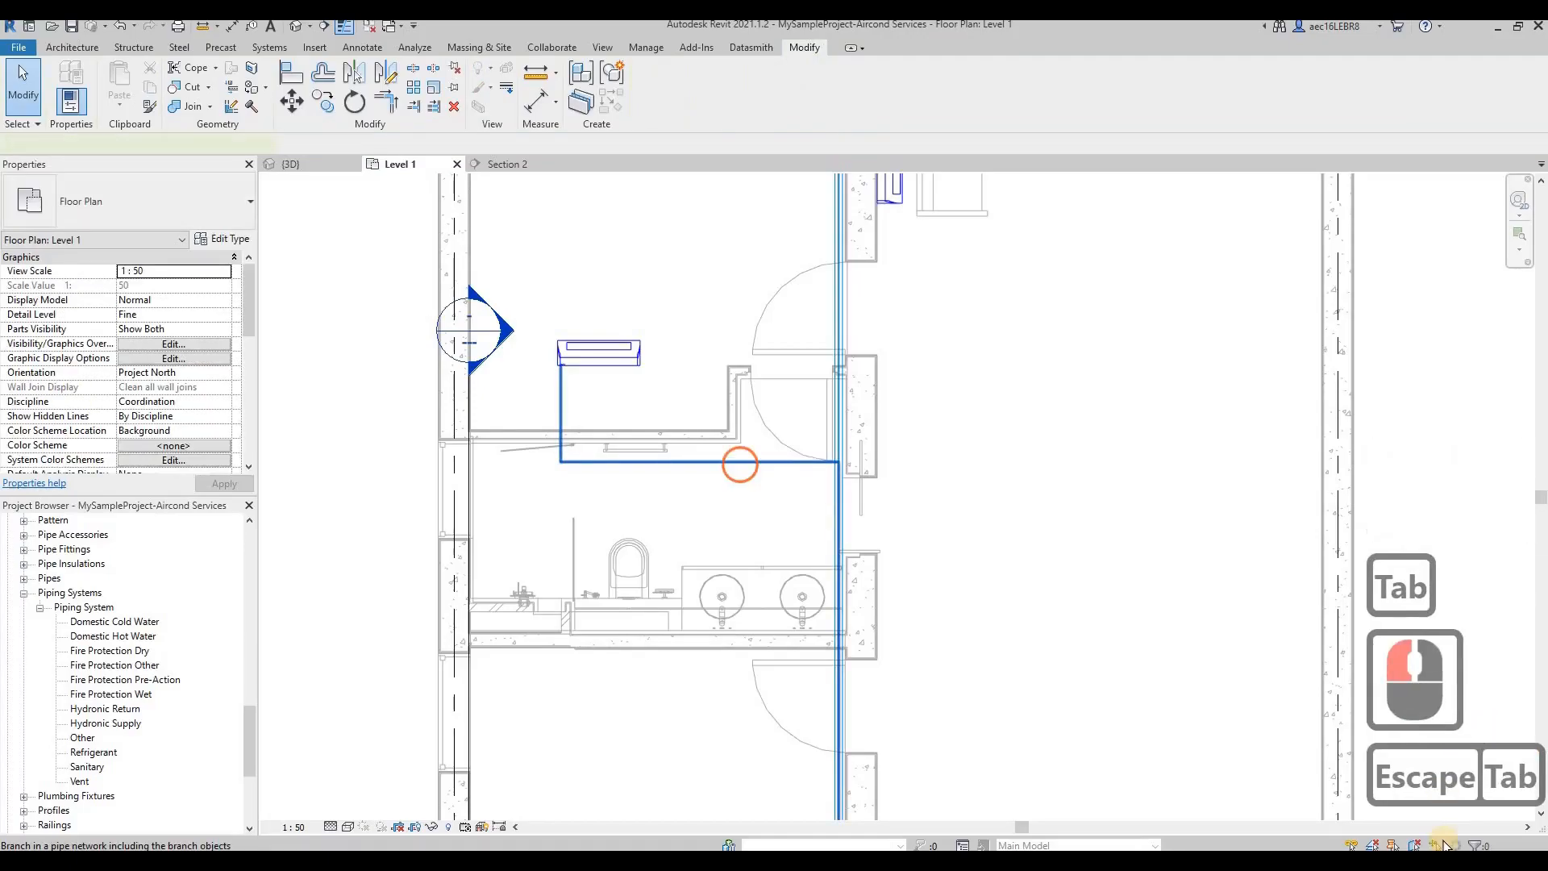
pyautogui.click(737, 461)
pyautogui.moveTo(719, 253); pyautogui.dragTo(360, 240)
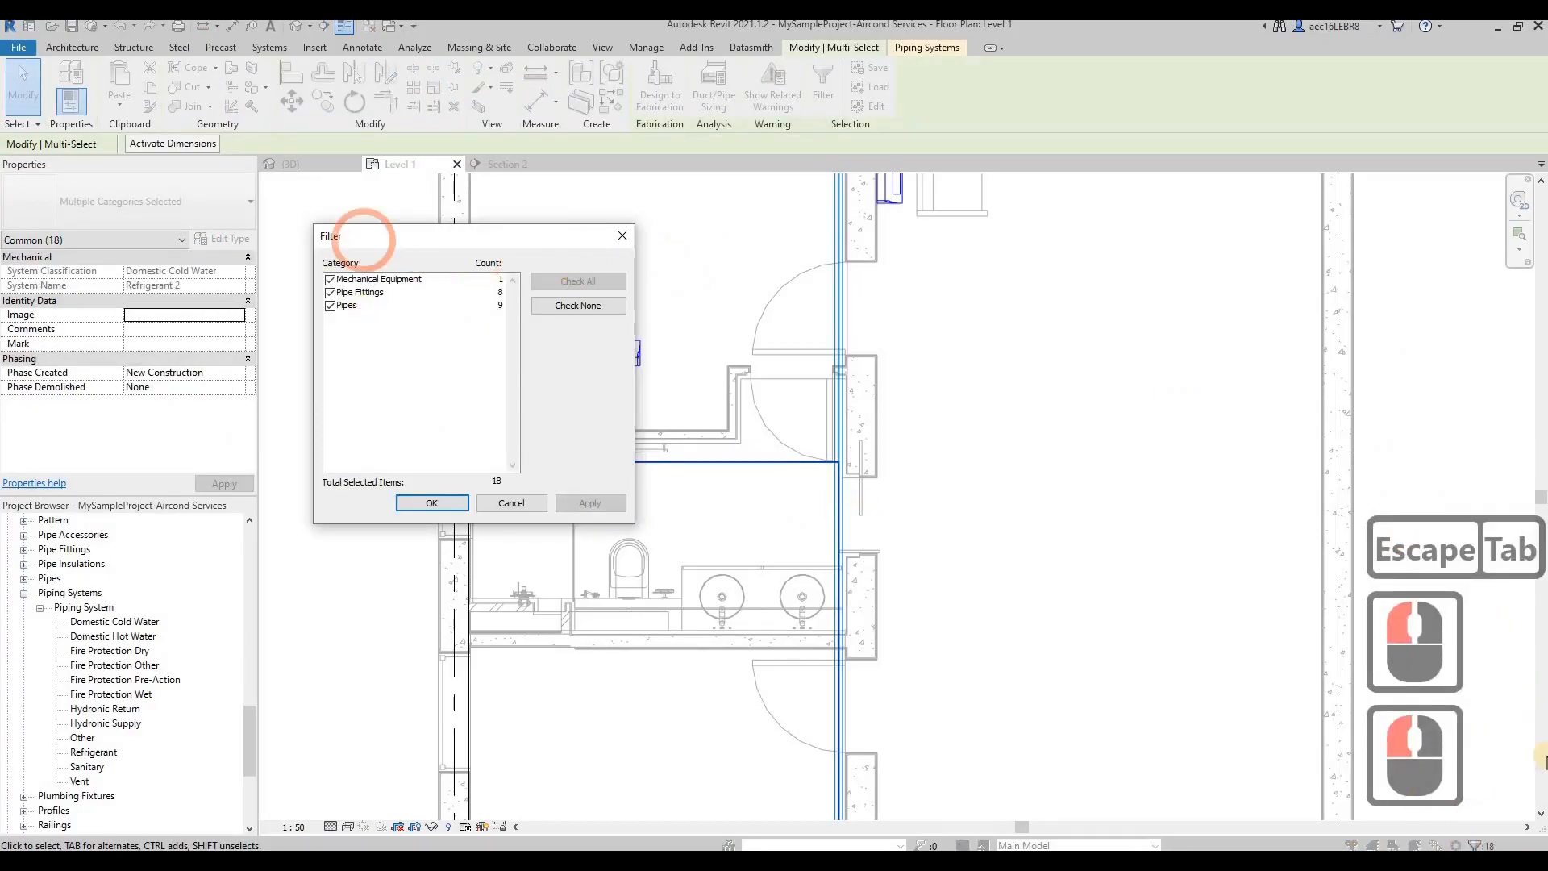
pyautogui.click(330, 280)
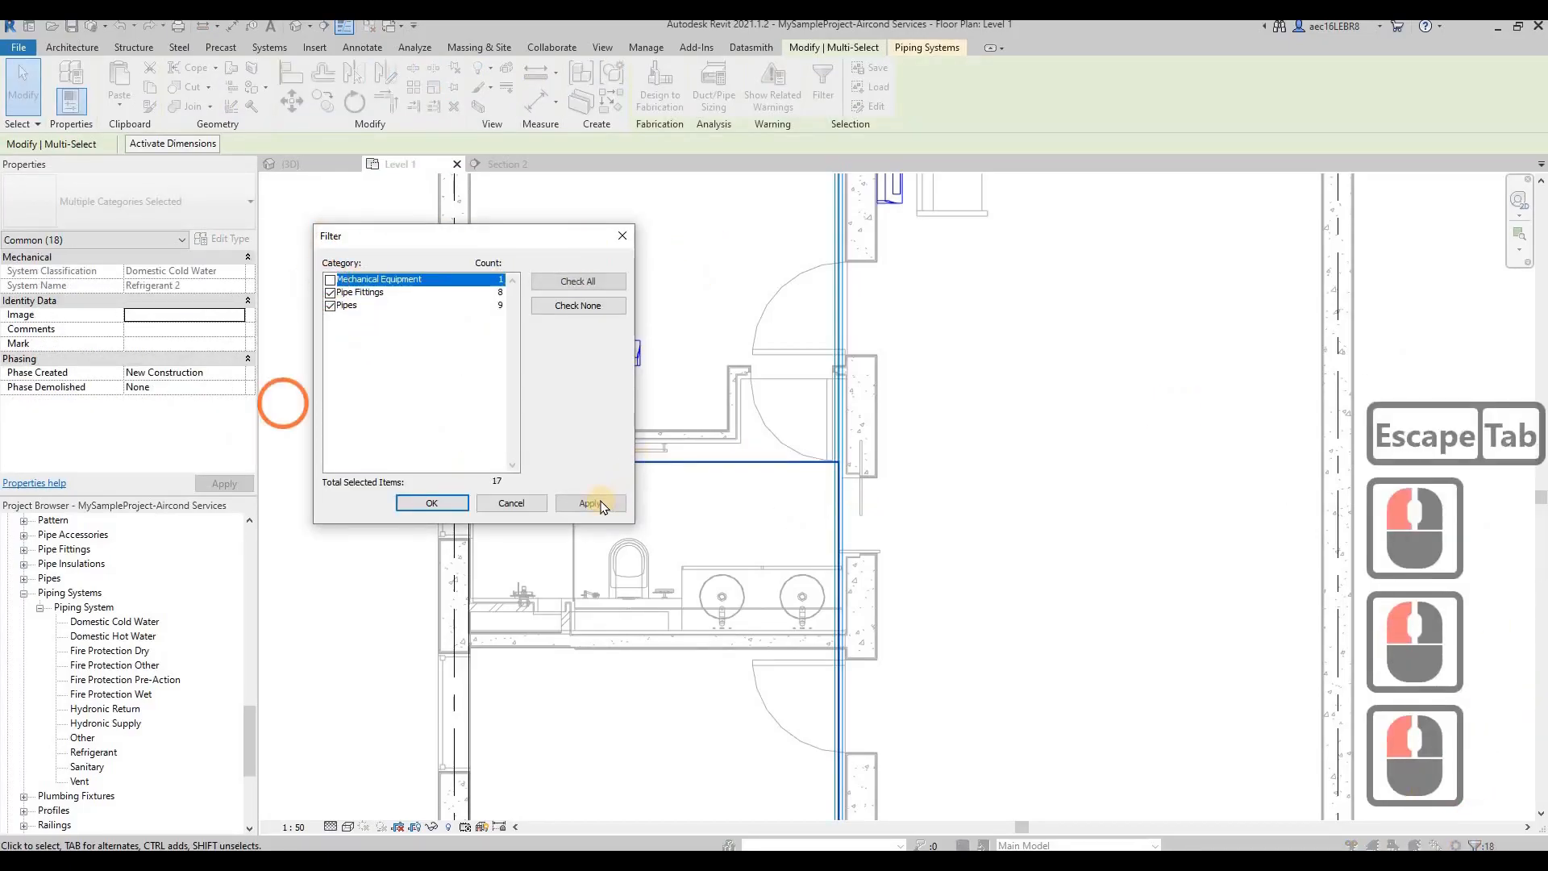
pyautogui.click(464, 502)
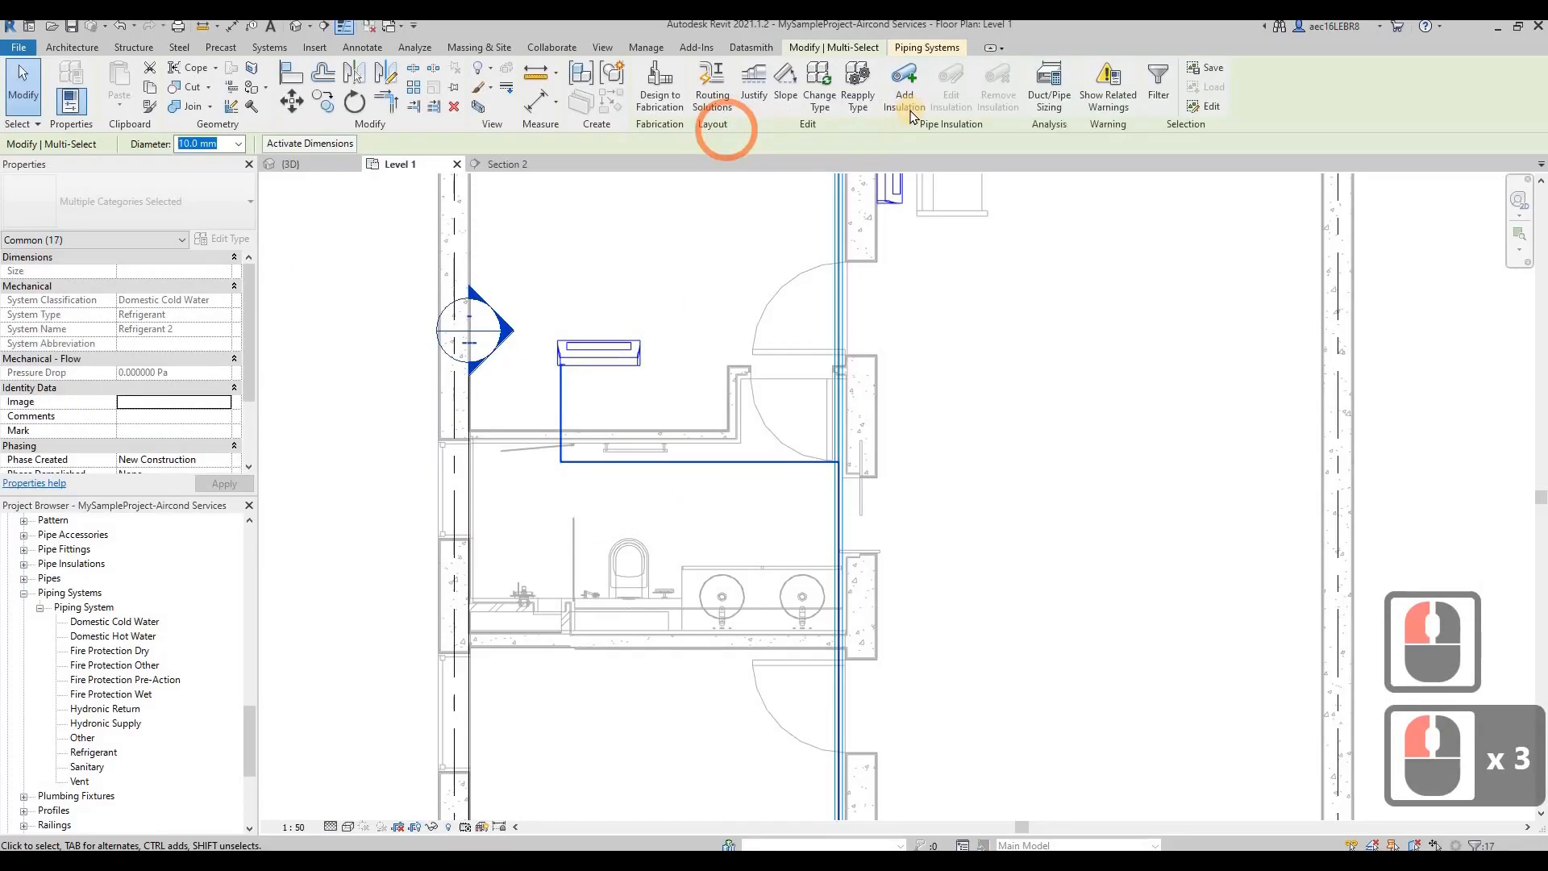
pyautogui.click(903, 85)
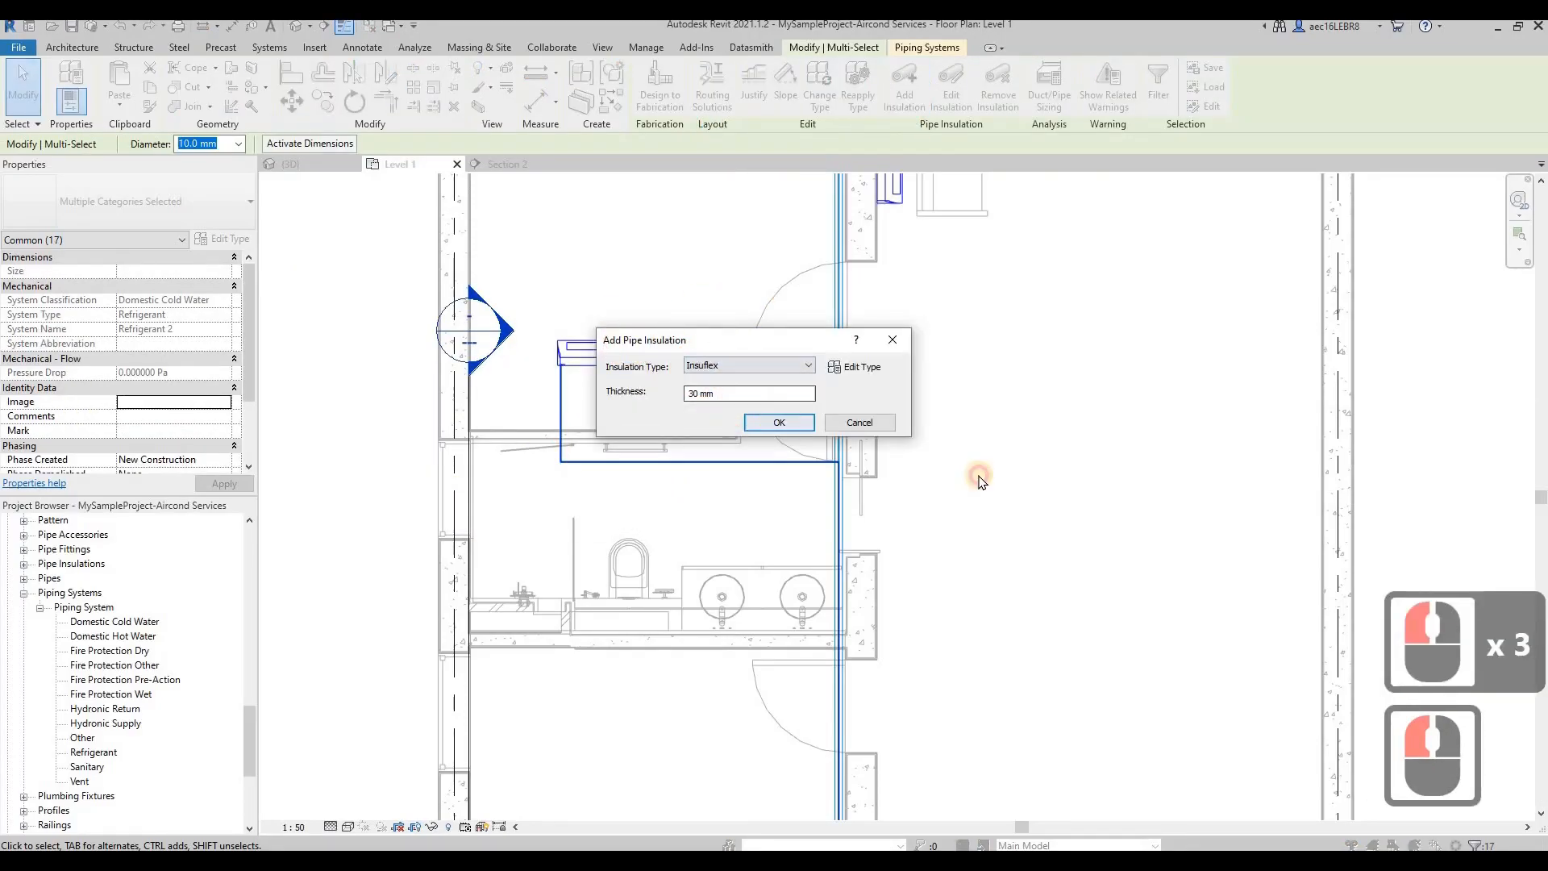
pyautogui.click(779, 422)
pyautogui.click(1045, 483)
pyautogui.click(581, 385)
pyautogui.scroll(-3, 720, 476)
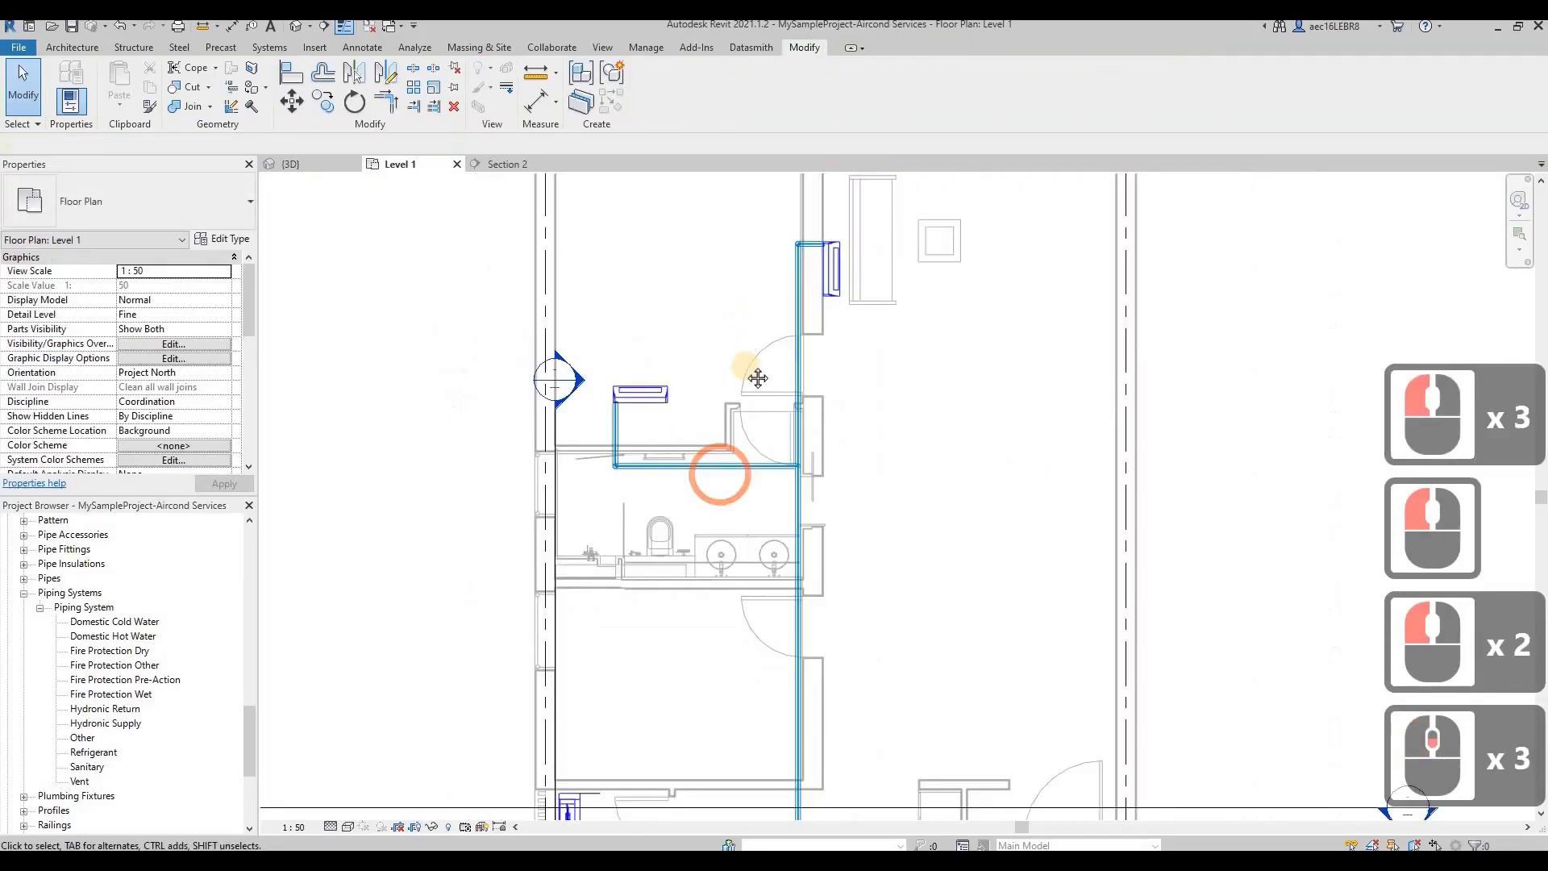
pyautogui.moveTo(757, 378); pyautogui.dragTo(764, 422, button='middle')
pyautogui.click(1063, 446)
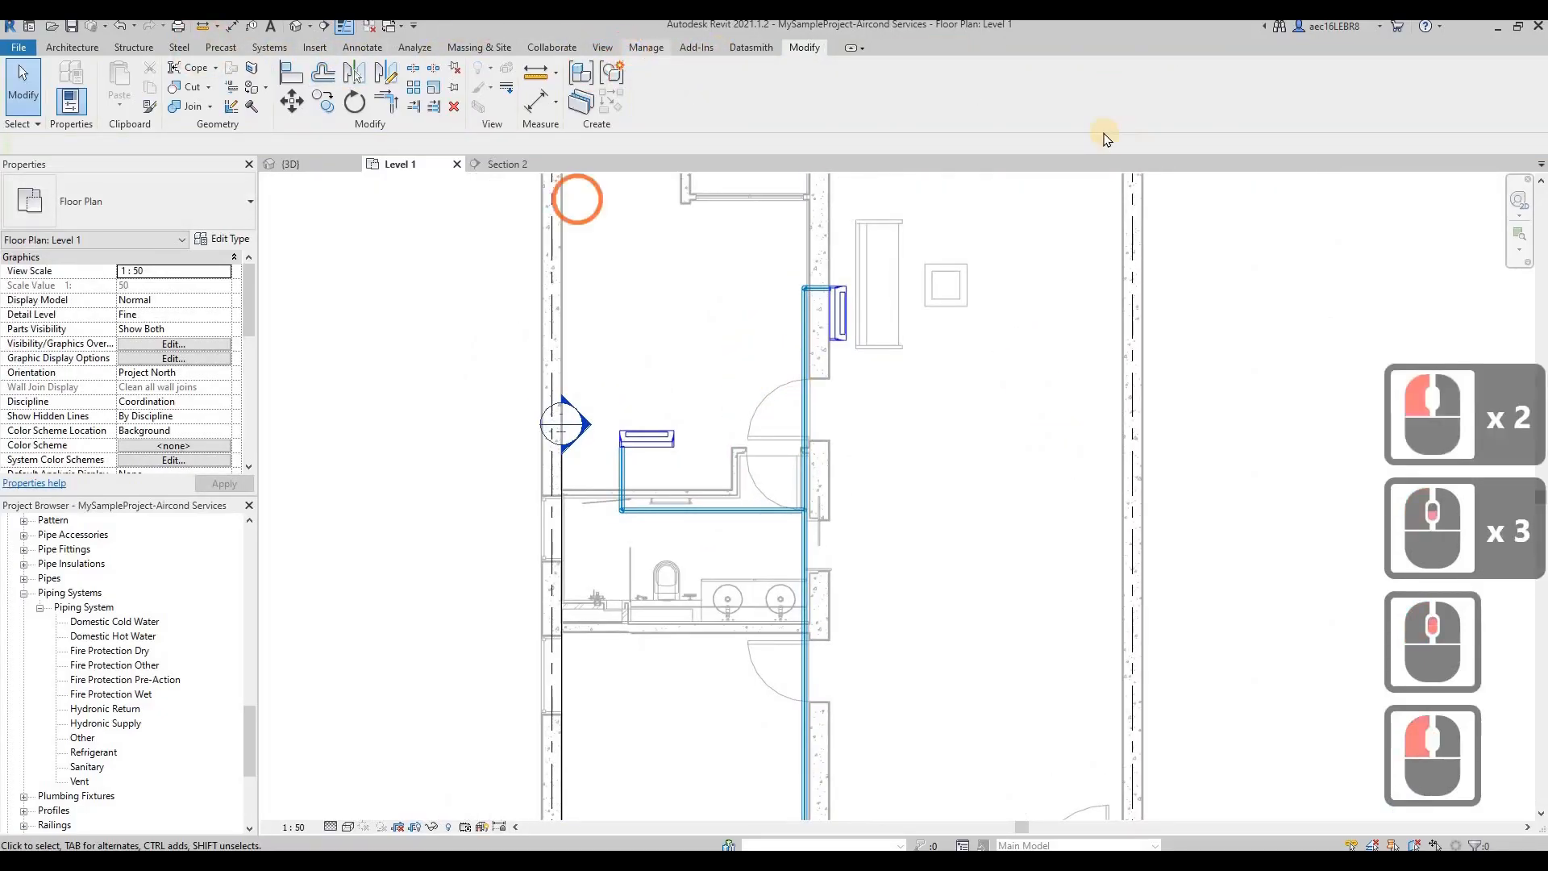
# Link the Revit model MySampleProject-COLD WATER AND SANITARY PIPING from the Online Training (Free) folder on the desktop
pyautogui.click(645, 47)
pyautogui.click(1020, 85)
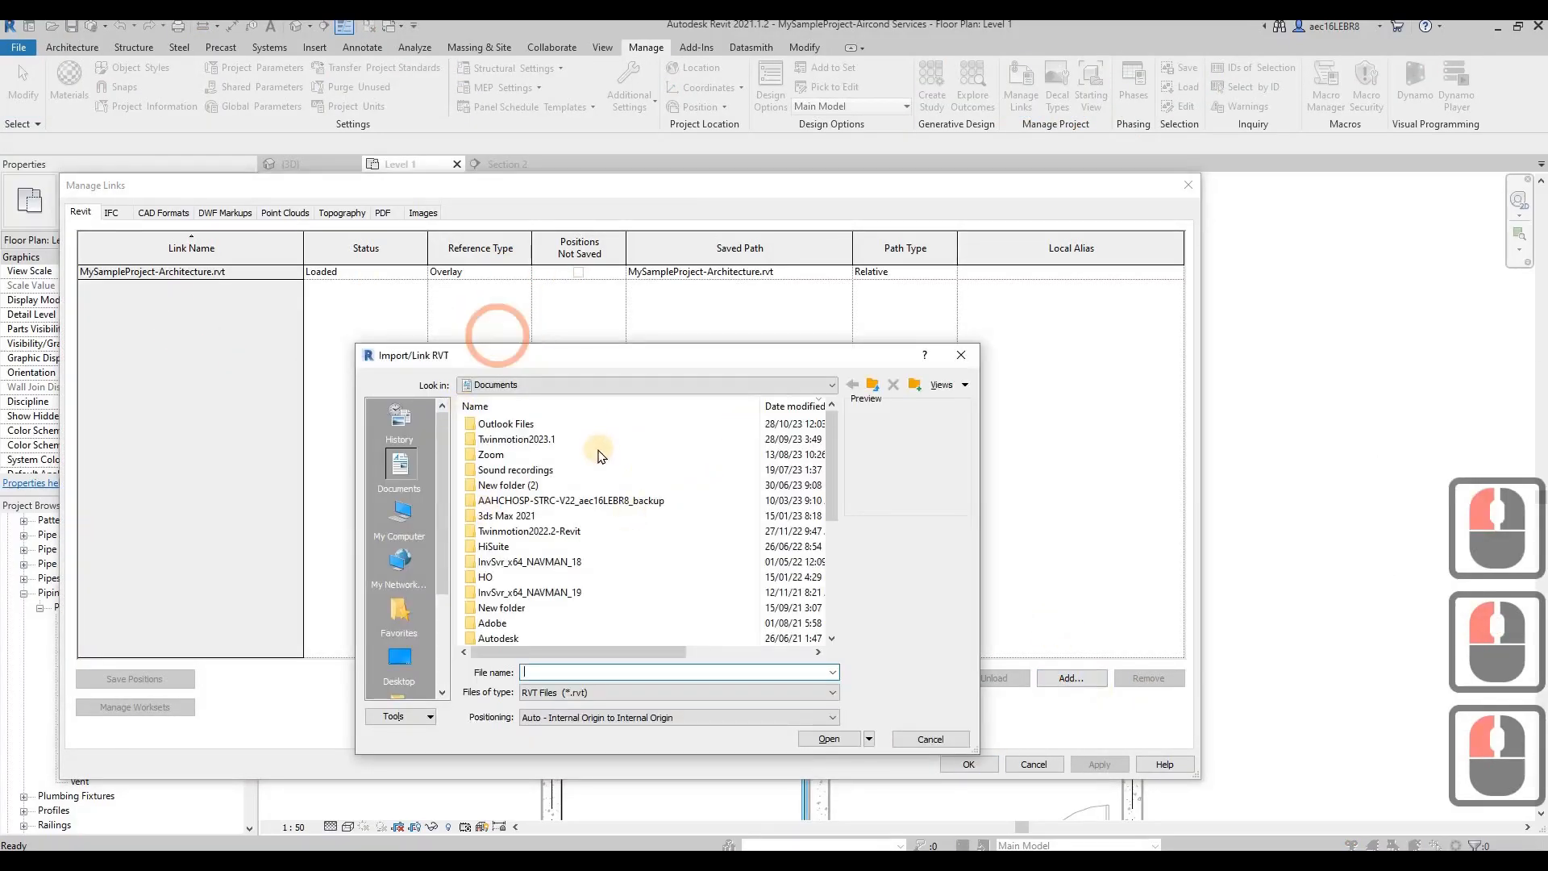
pyautogui.click(400, 663)
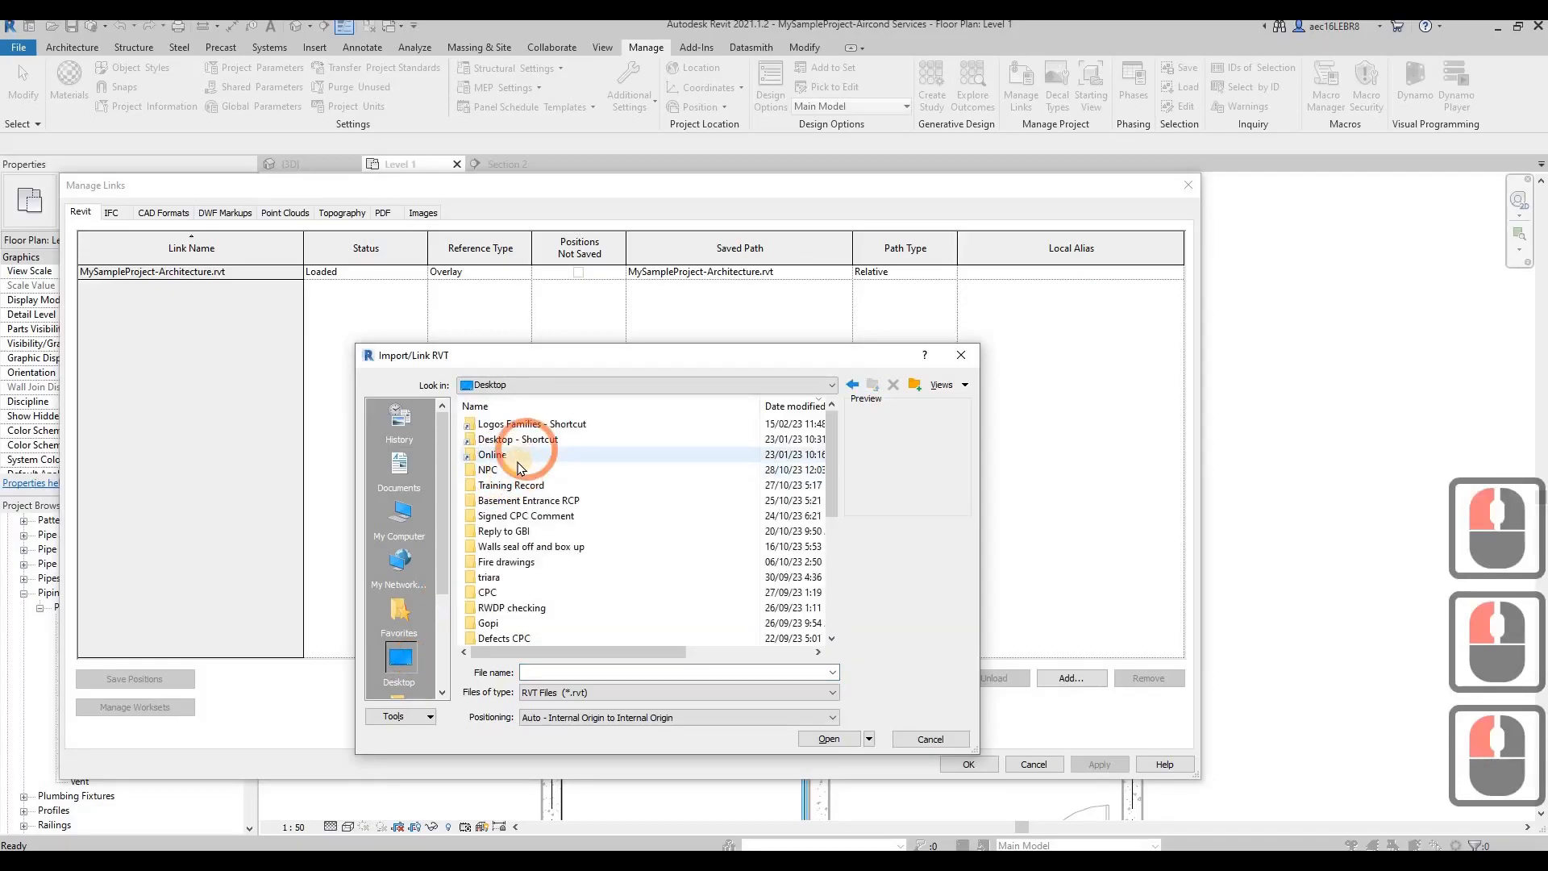
pyautogui.doubleClick(517, 461)
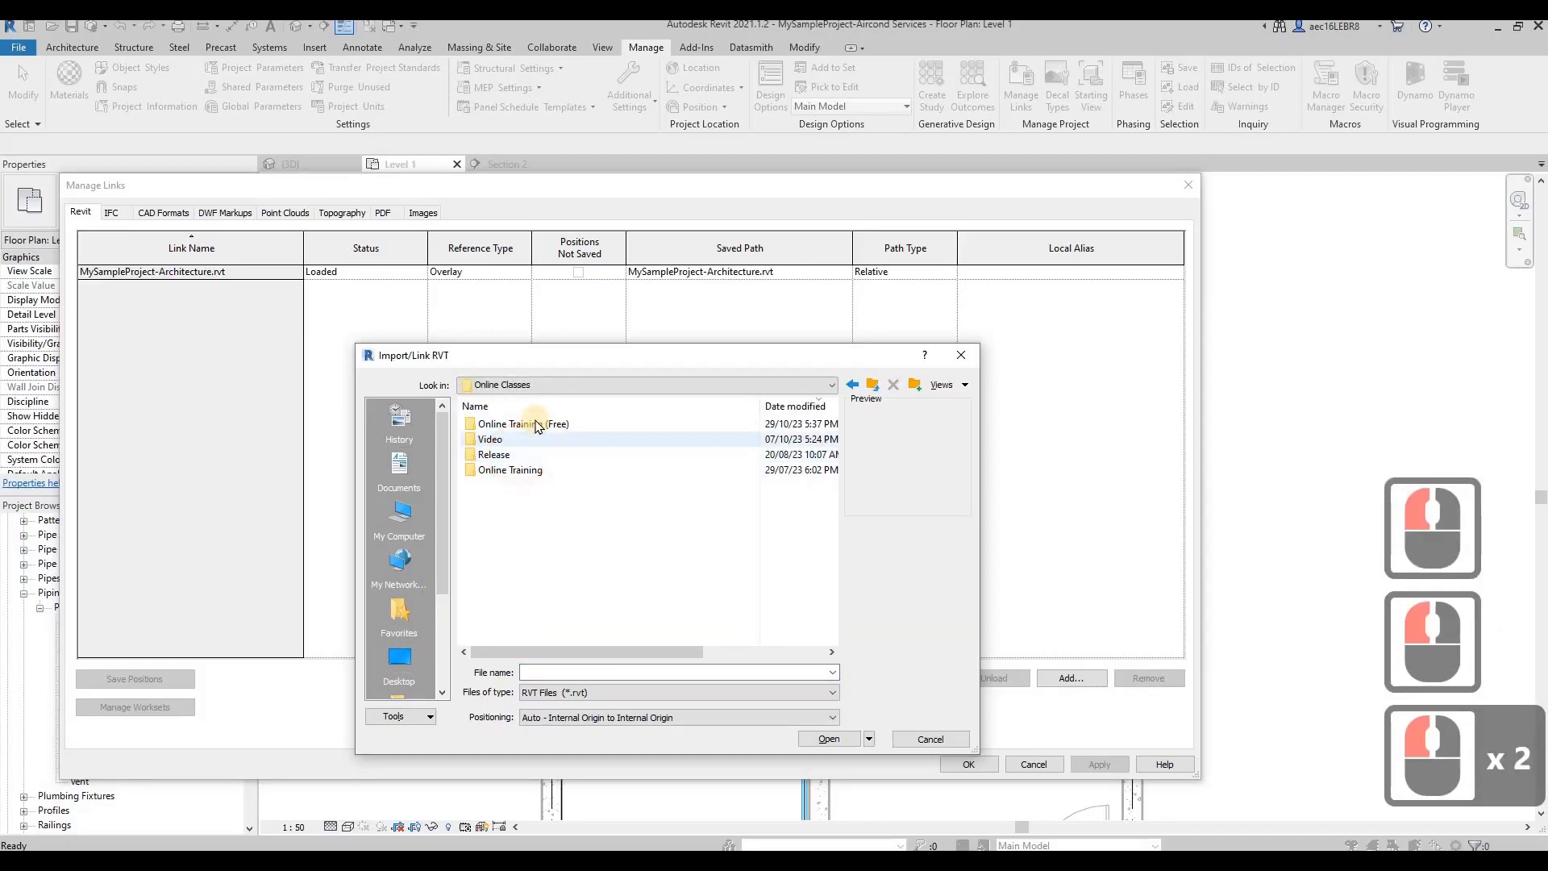
pyautogui.click(532, 470)
pyautogui.doubleClick(532, 436)
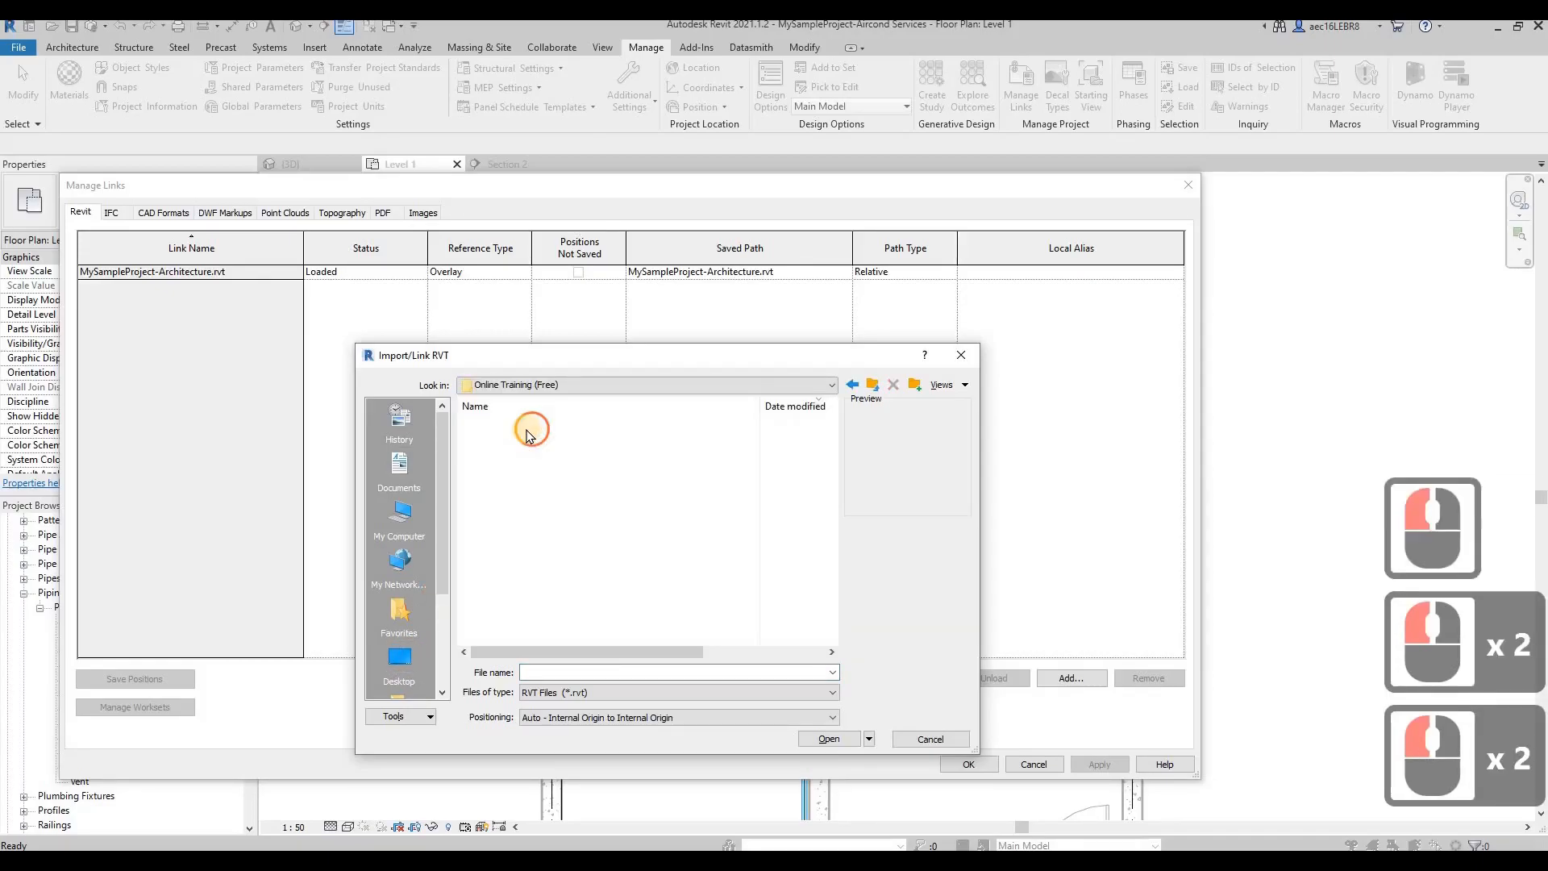
pyautogui.click(525, 423)
pyautogui.click(830, 740)
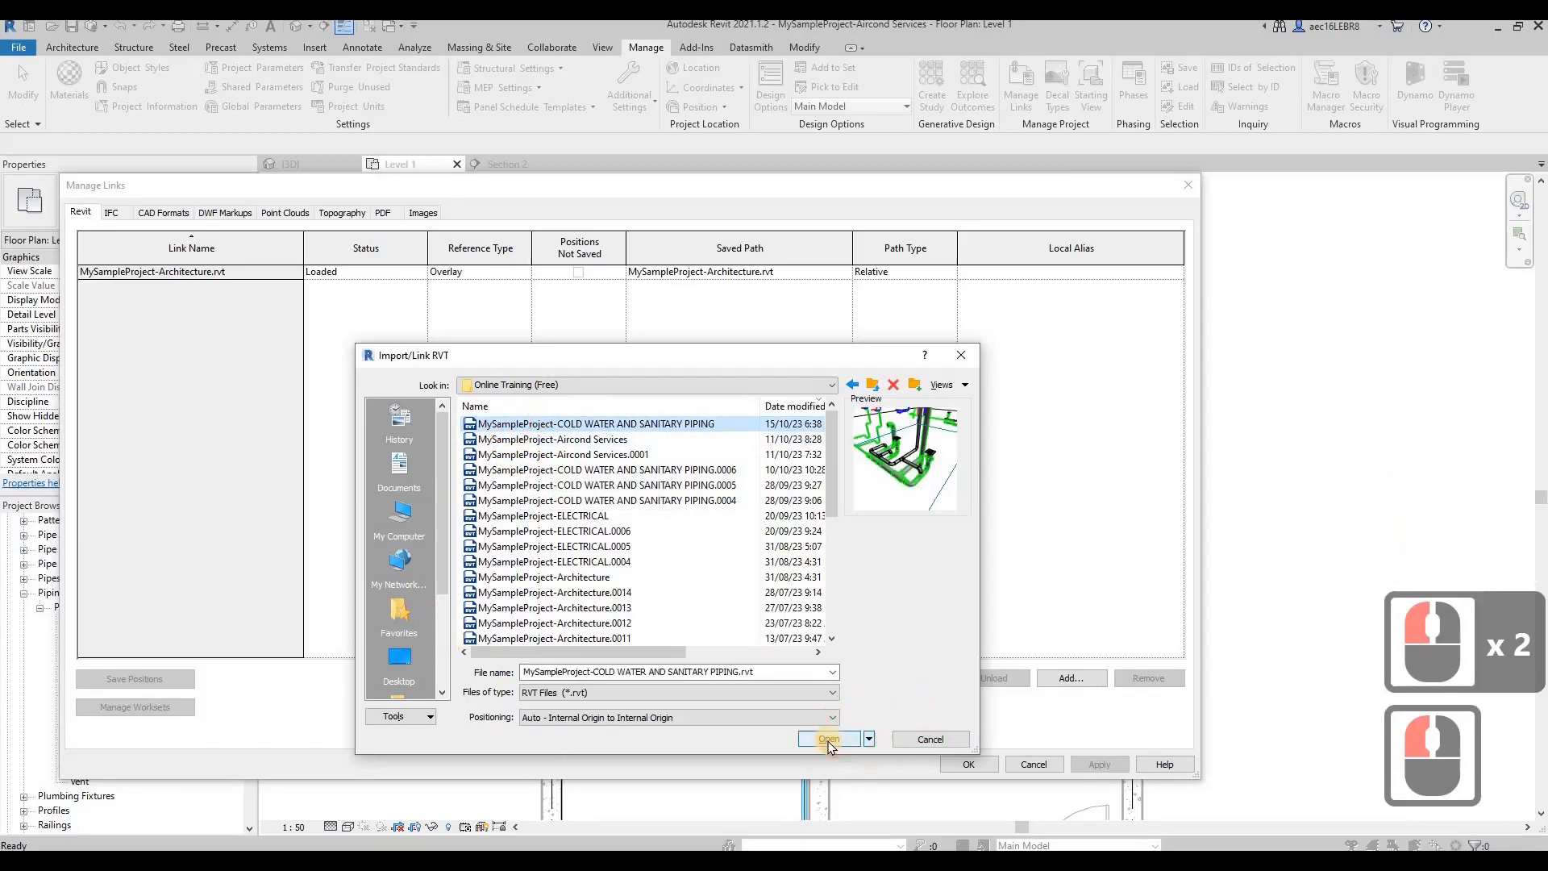
pyautogui.keyDown('ctrl'); pyautogui.click(636, 517); pyautogui.keyUp('ctrl')
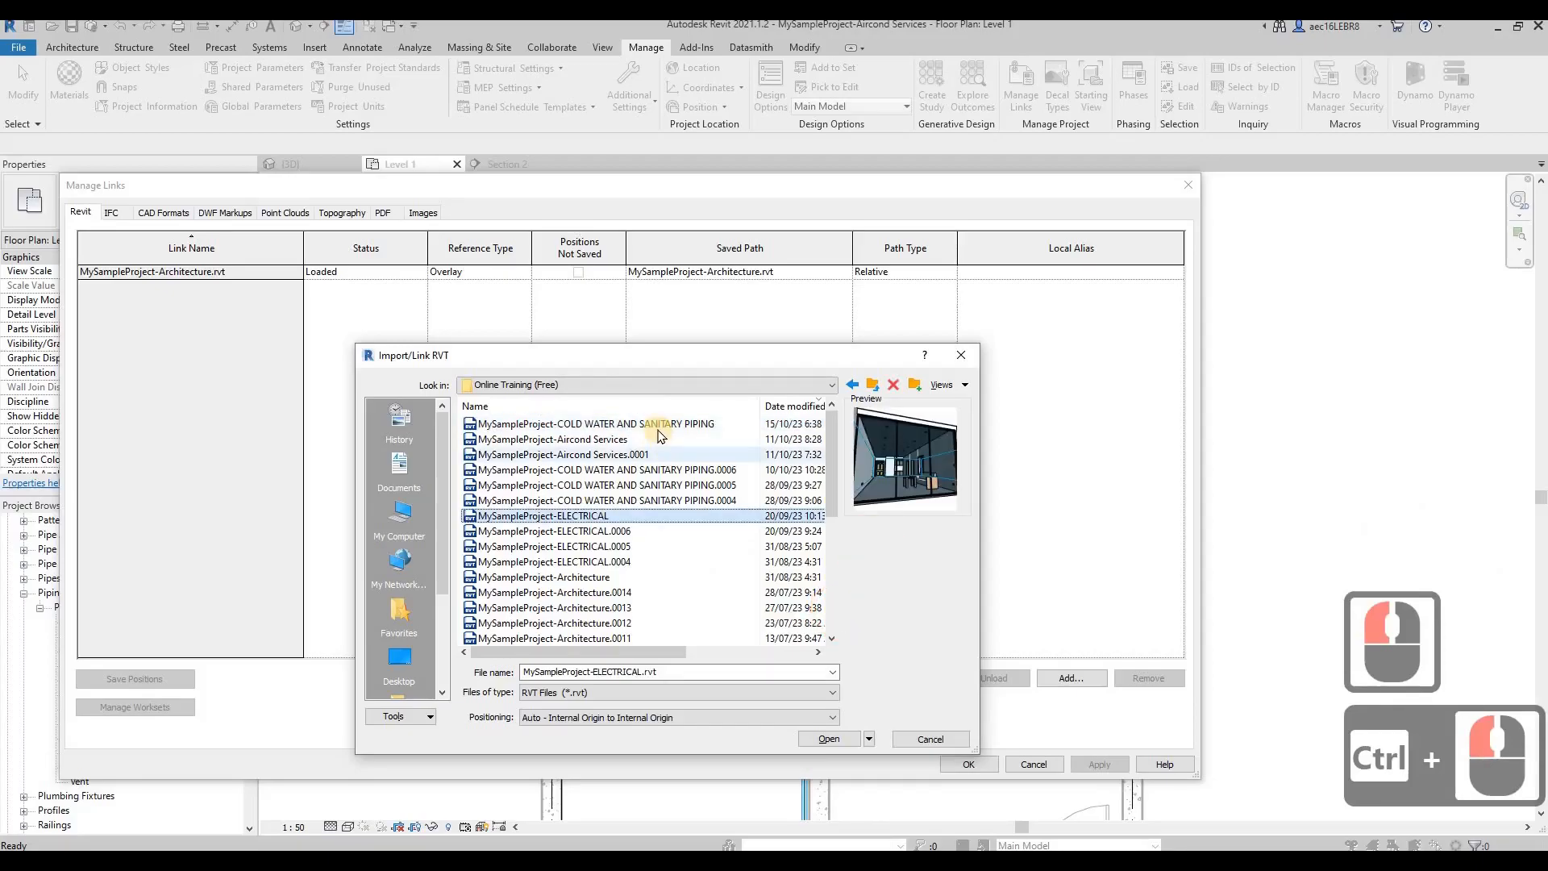
pyautogui.click(595, 425)
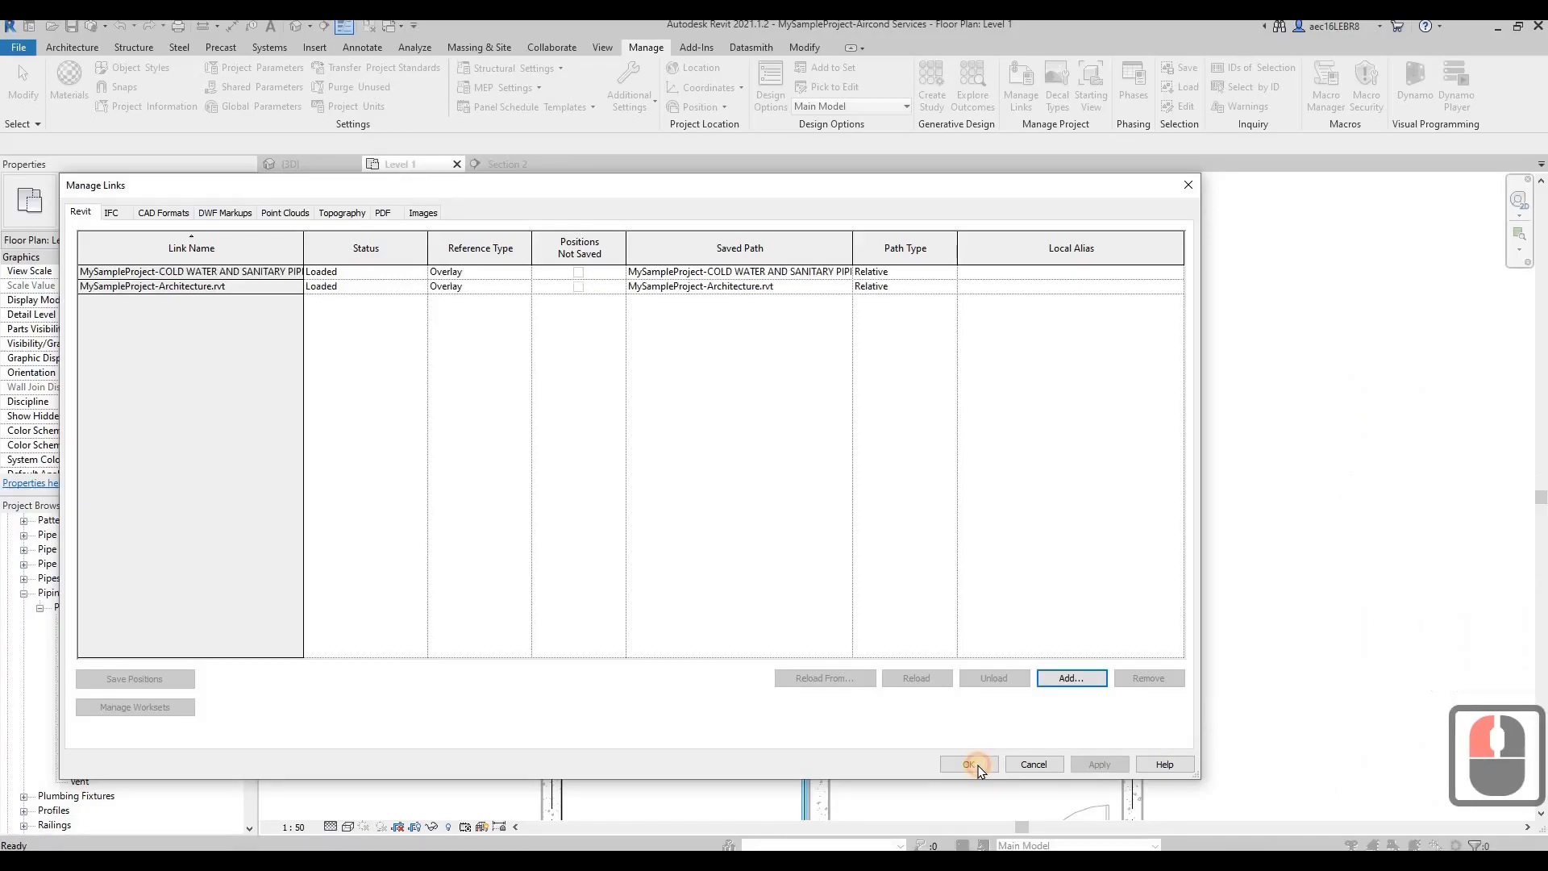
pyautogui.click(976, 766)
# Draw a 20 mm PVC - DWV pipe about 55 mm long from the 2.0 HP indoor unit's lower pipe connector into the wall
pyautogui.scroll(2, 691, 438)
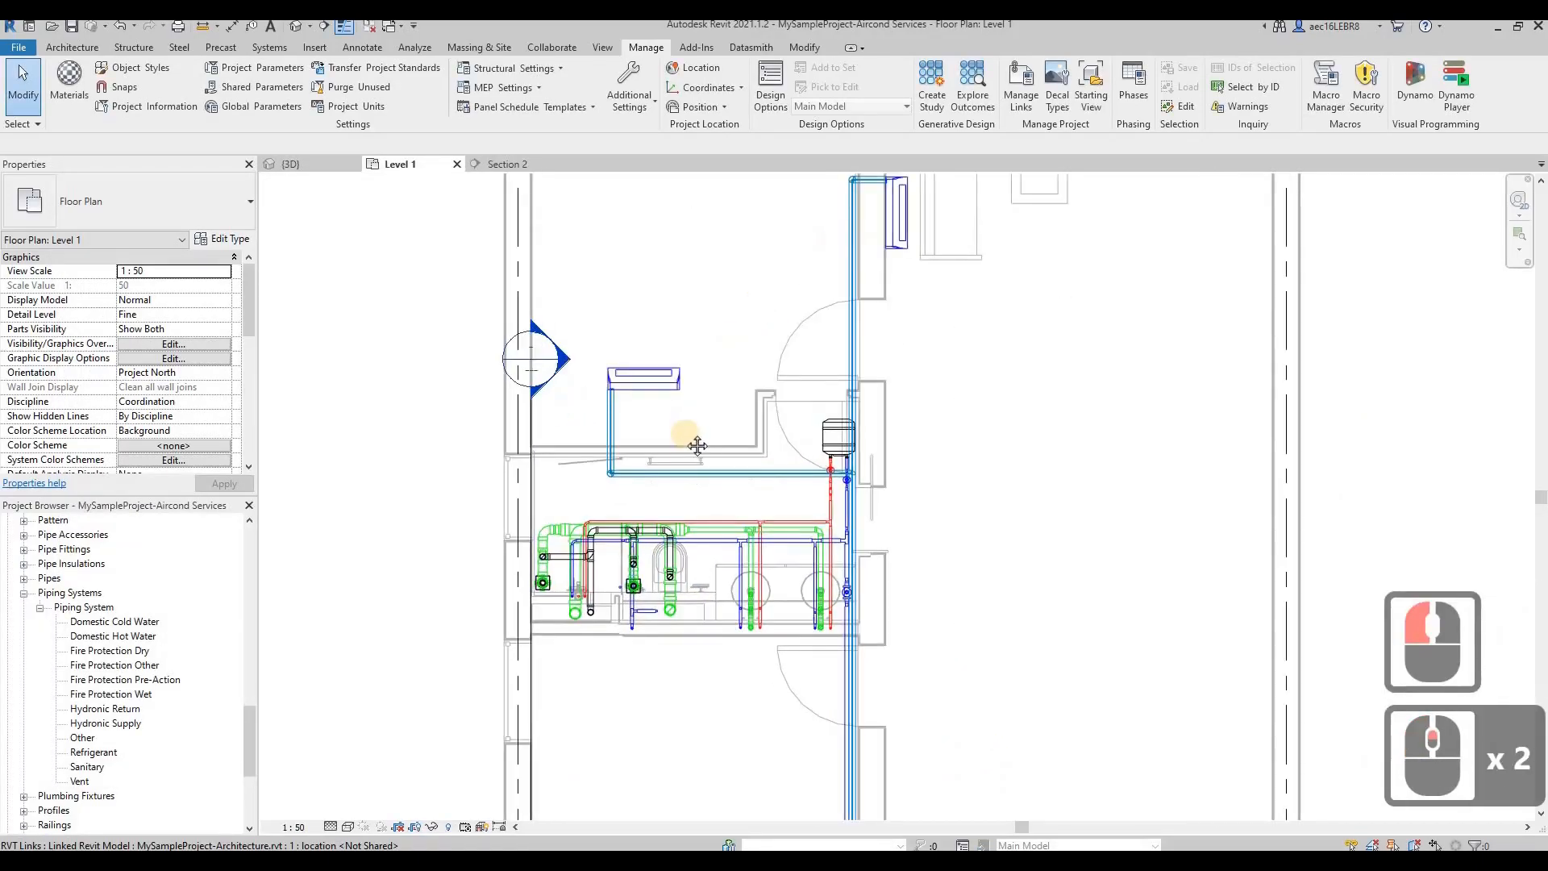
pyautogui.moveTo(680, 432); pyautogui.dragTo(676, 442, button='middle')
pyautogui.press('Escape')
pyautogui.click(855, 270)
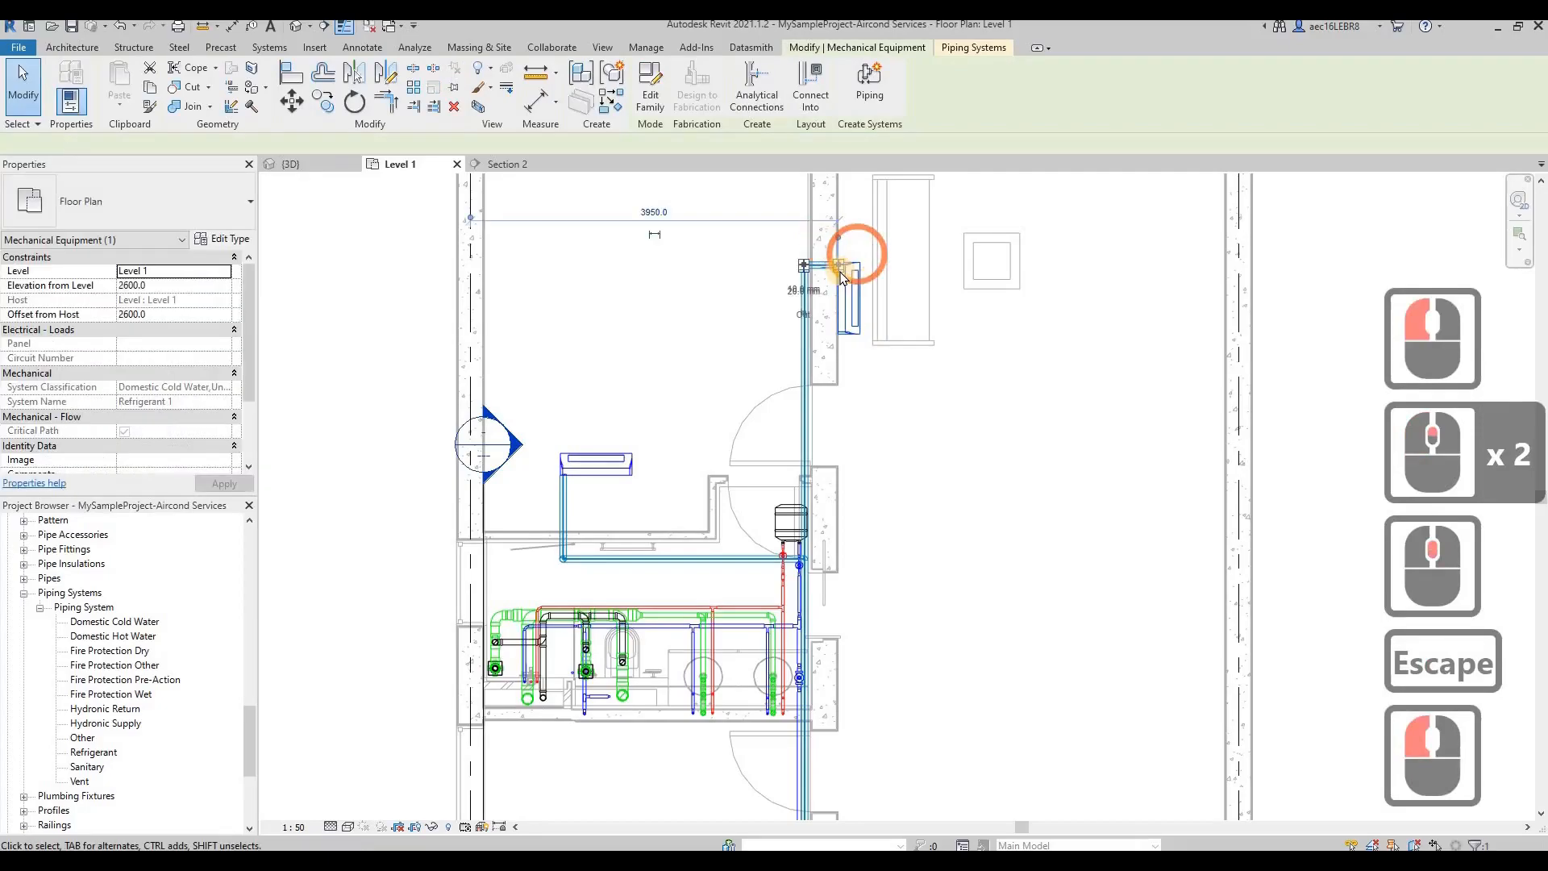
pyautogui.scroll(10, 838, 254)
pyautogui.rightClick(838, 256)
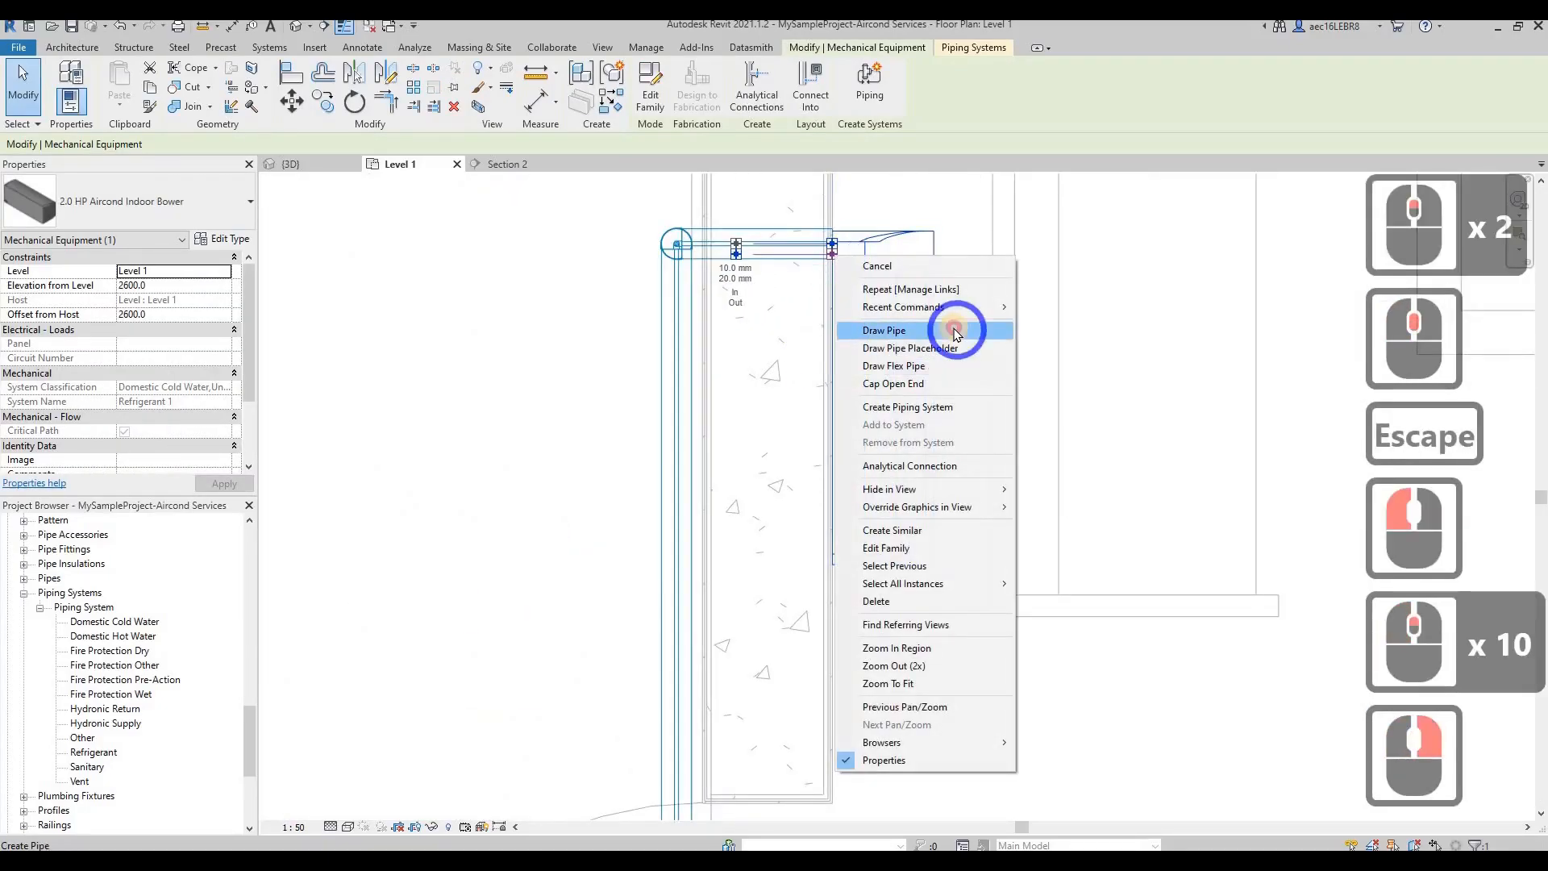
pyautogui.click(961, 330)
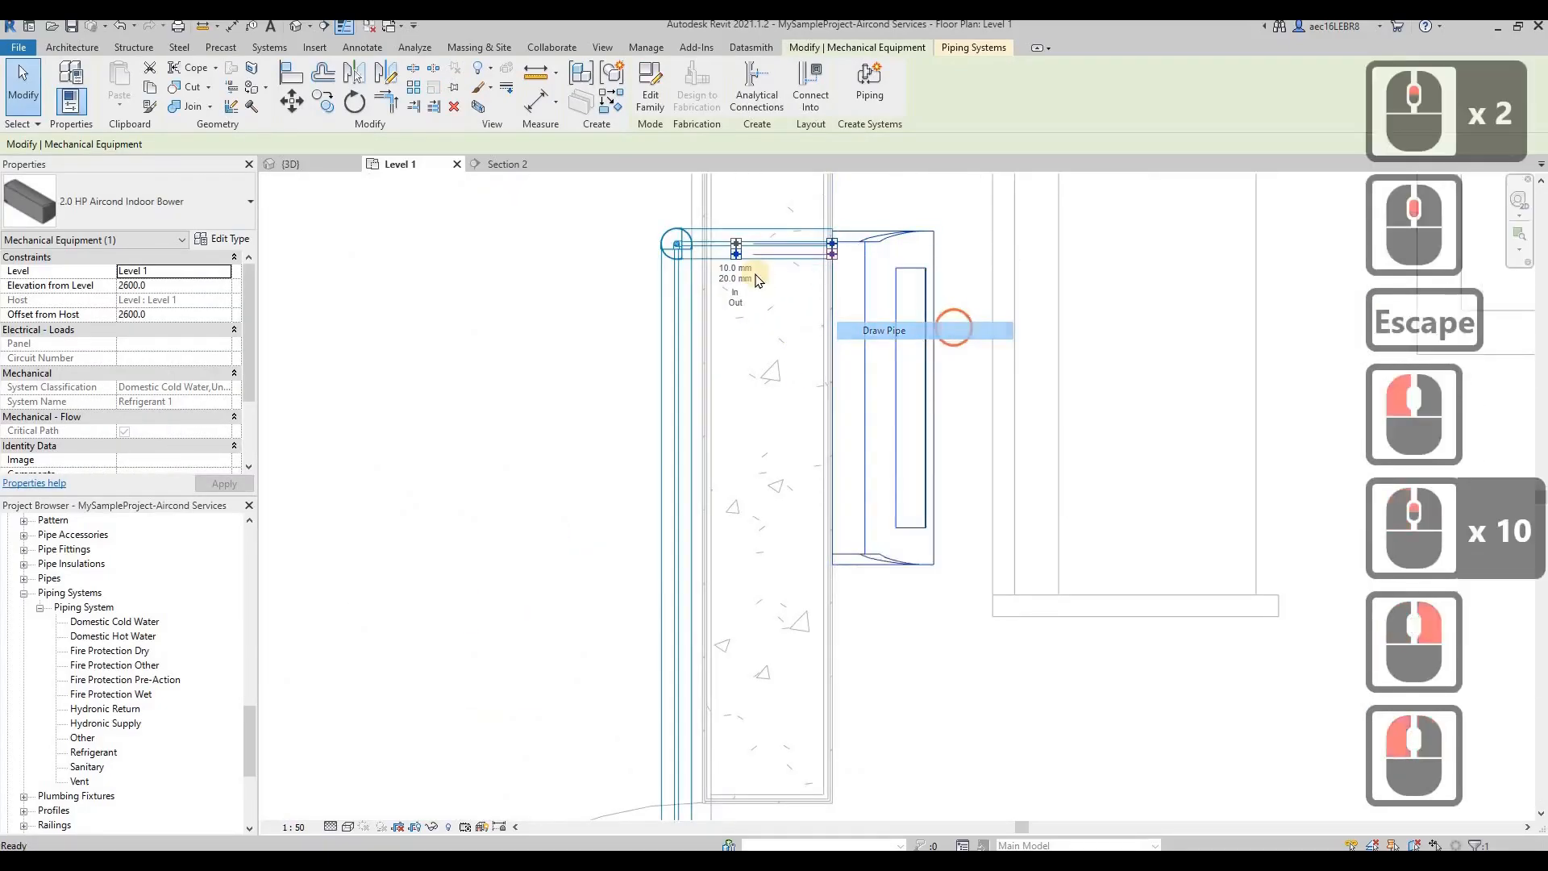
pyautogui.click(159, 204)
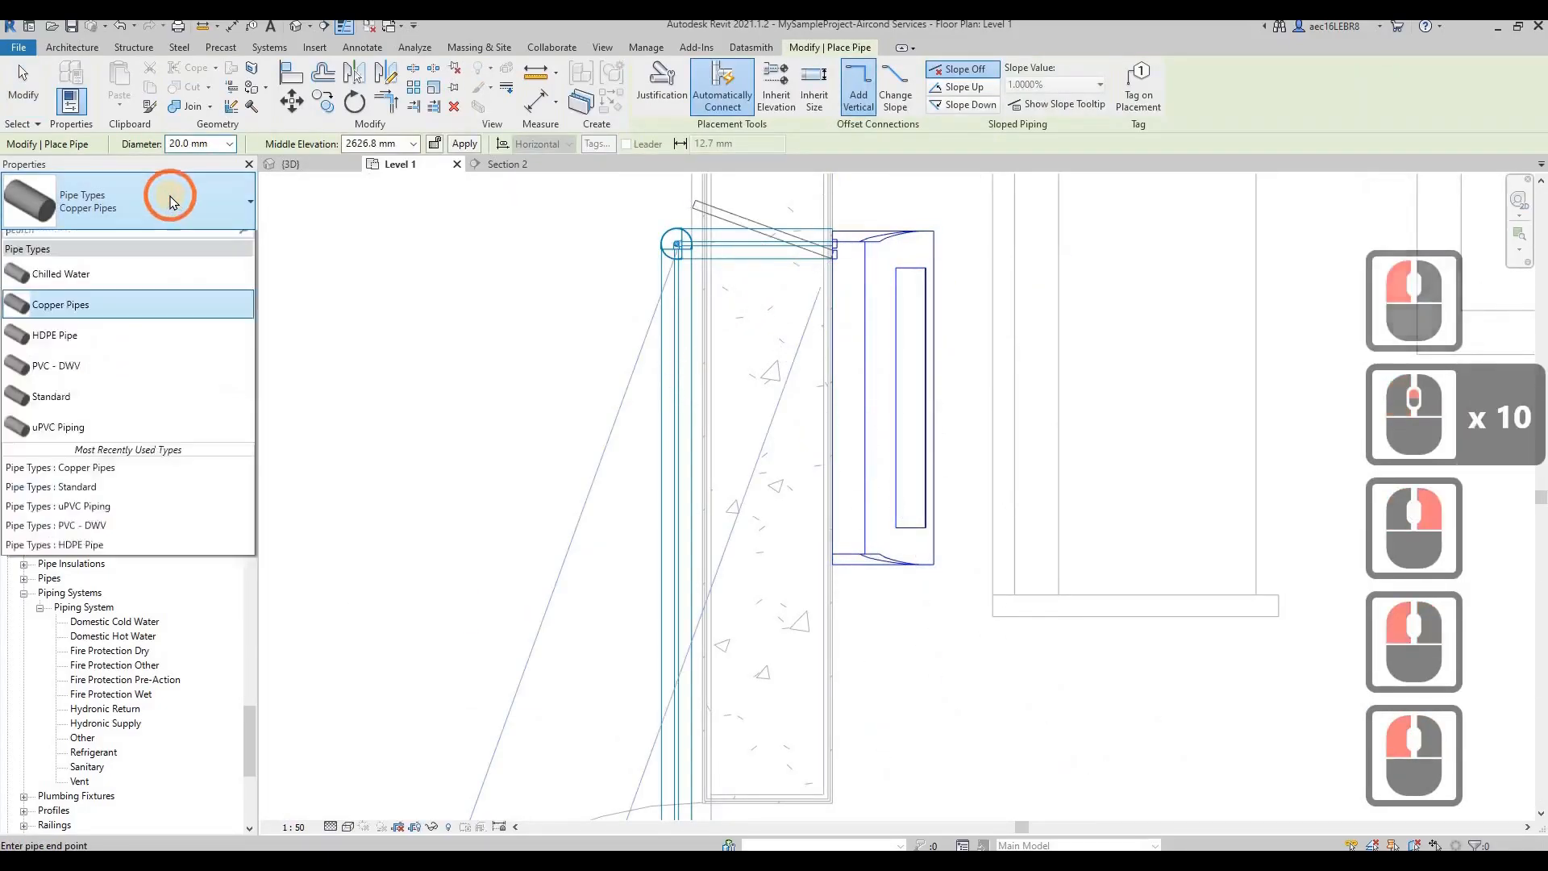
pyautogui.click(145, 377)
pyautogui.click(897, 260)
pyautogui.scroll(5, 758, 252)
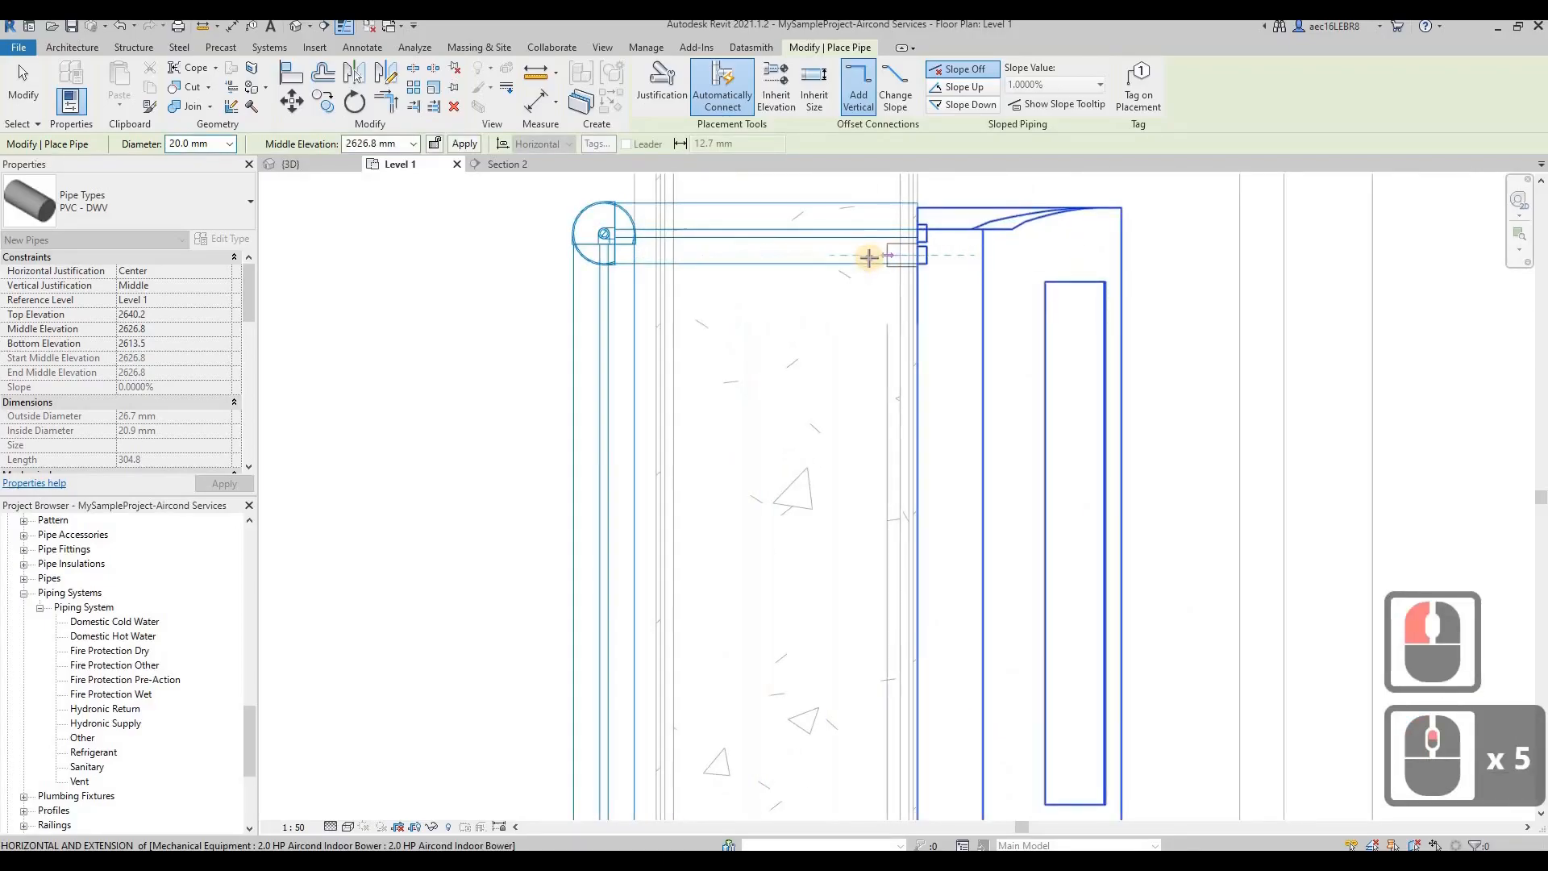
pyautogui.click(869, 257)
pyautogui.scroll(-4, 822, 252)
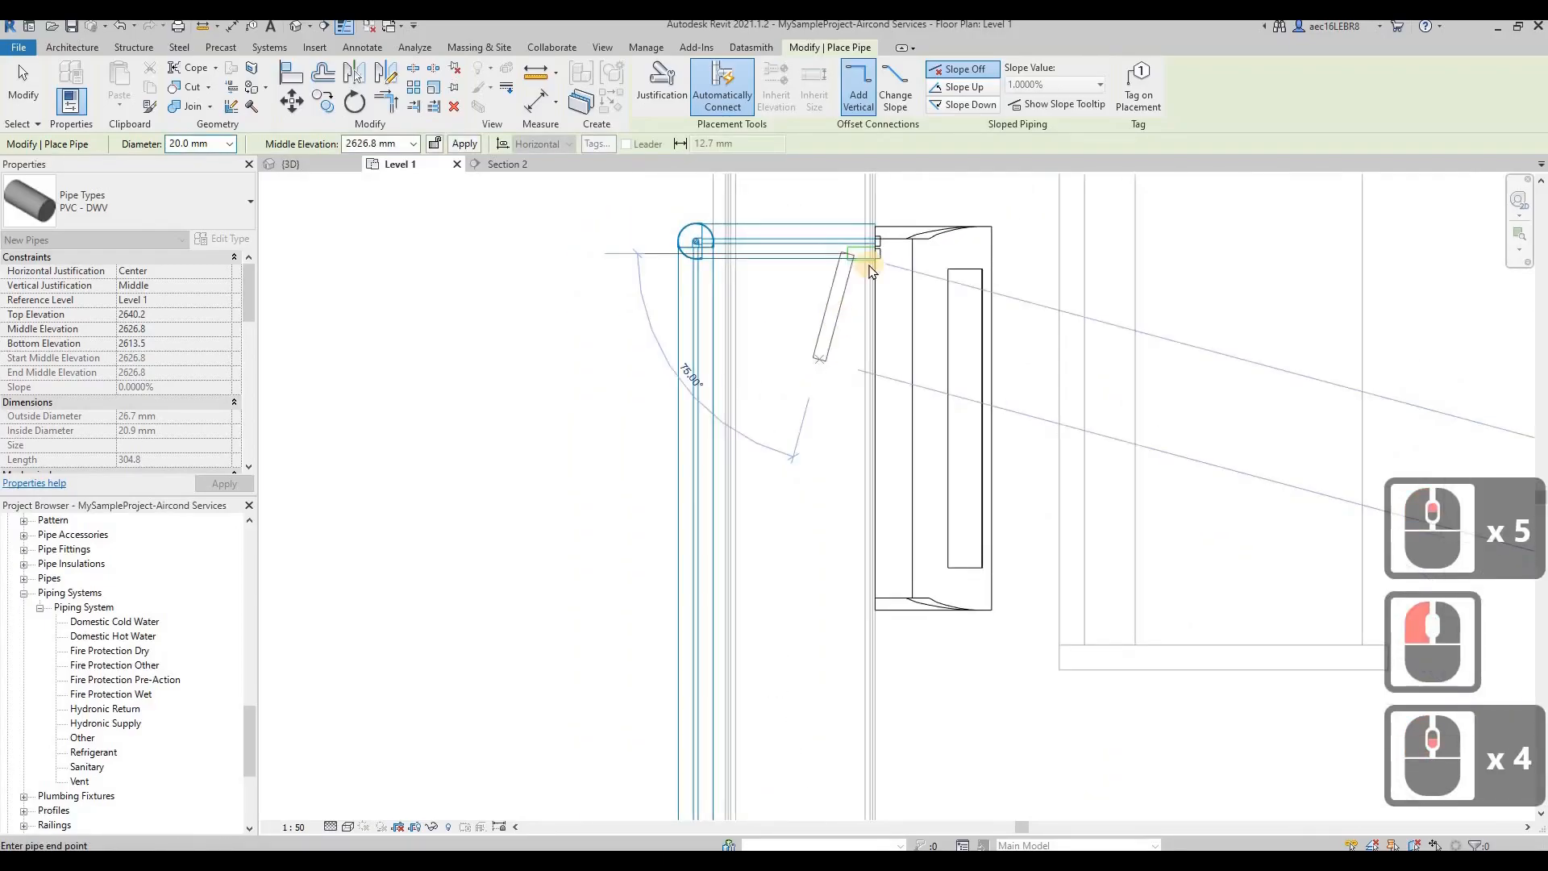
pyautogui.press('Escape')
pyautogui.press('Escape')
# Check which system types are offered for the new PVC pipe while it is connected to the indoor unit
pyautogui.click(341, 266)
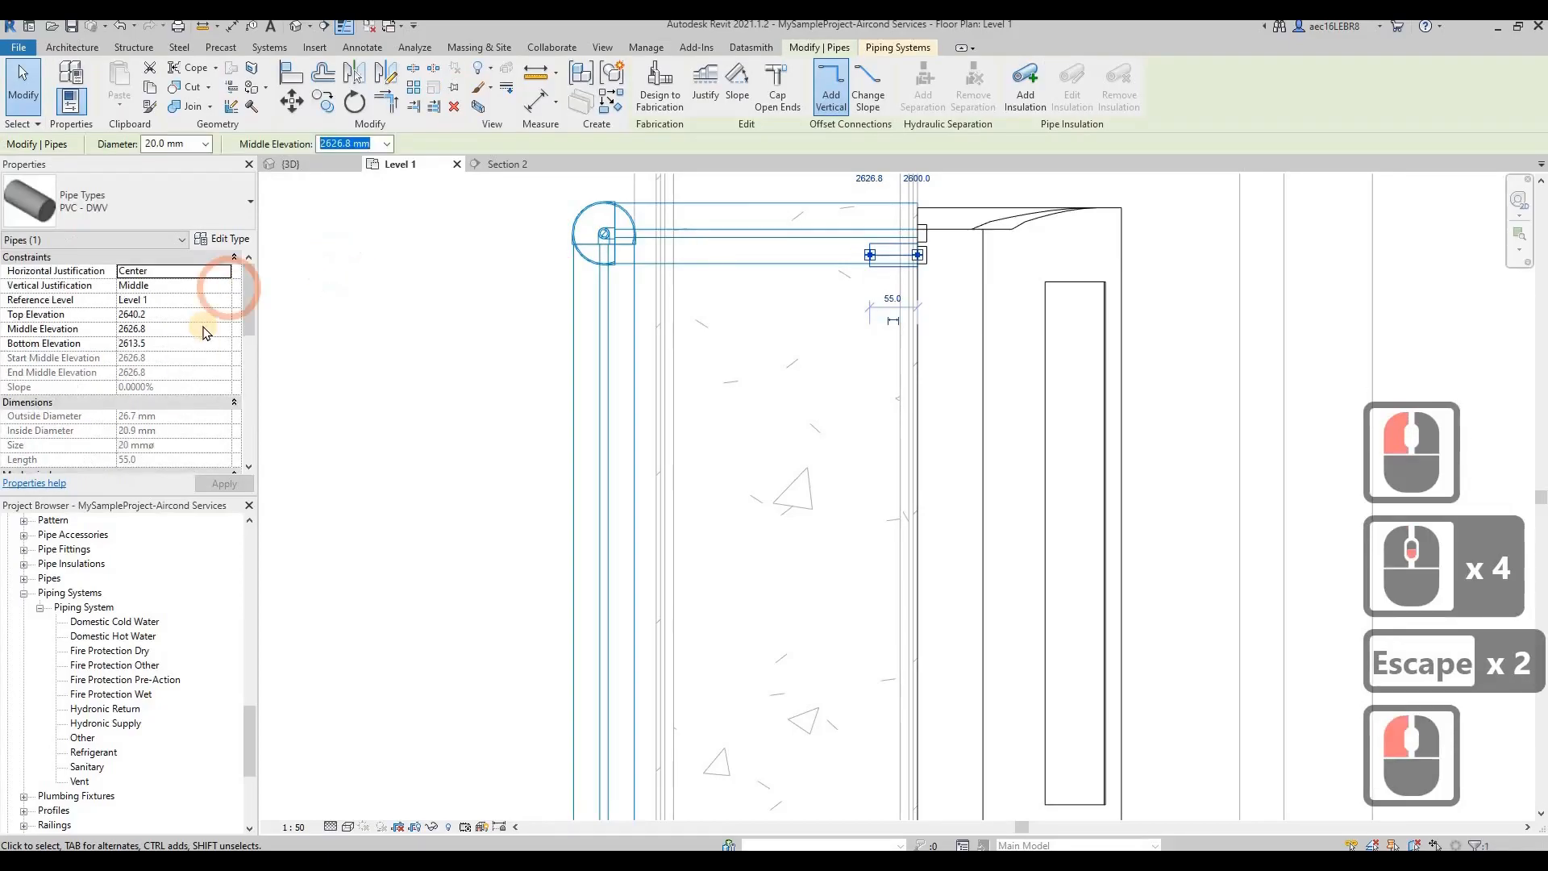
pyautogui.scroll(-4, 204, 333)
pyautogui.click(225, 352)
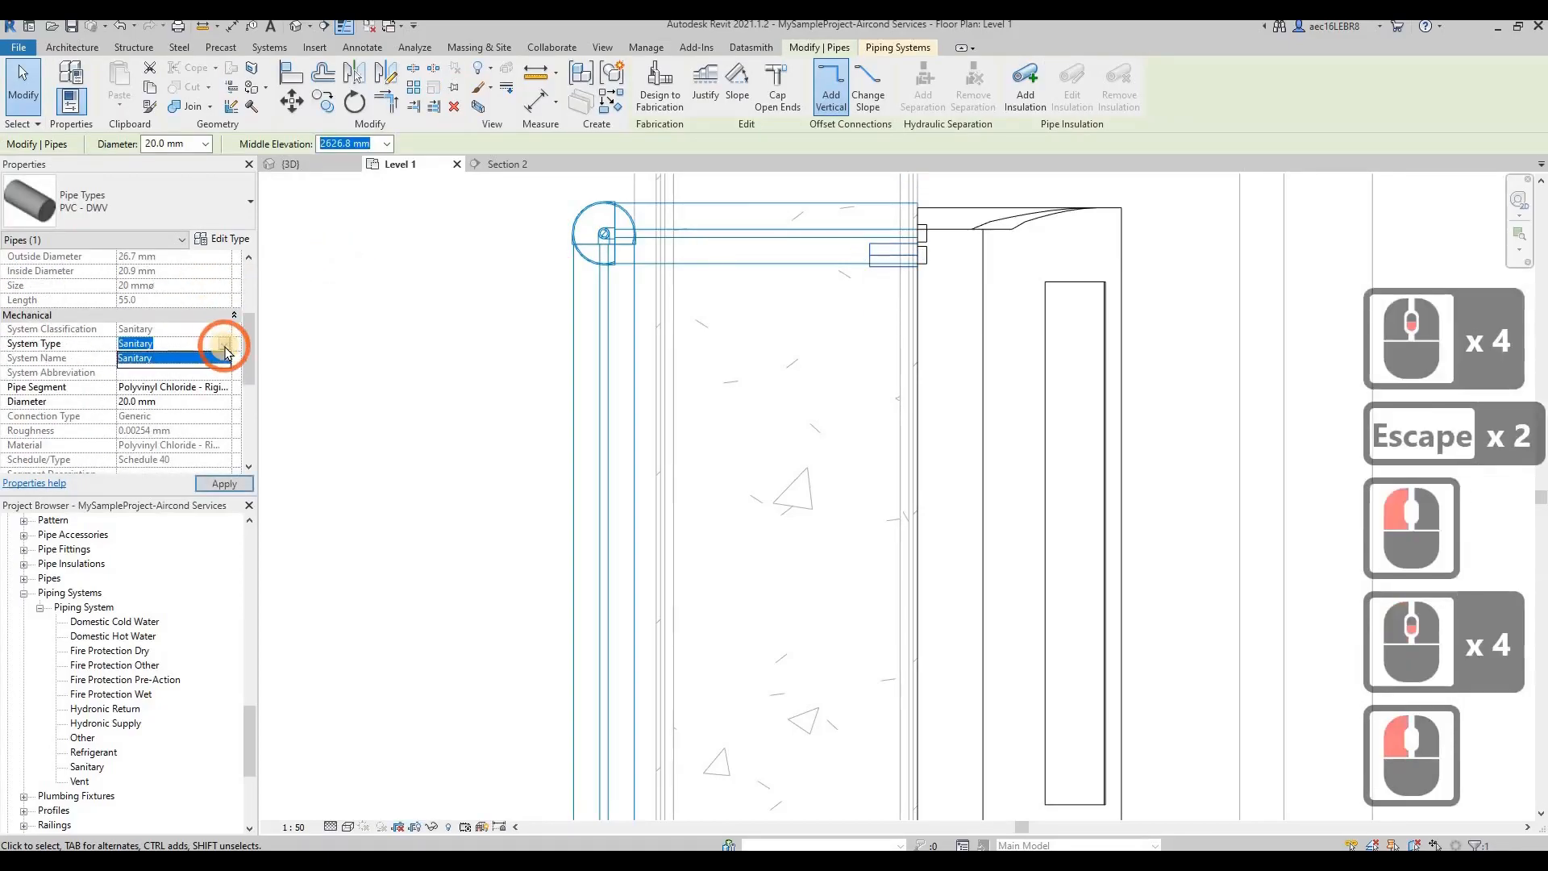
pyautogui.press('Escape')
pyautogui.press('Escape')
# Detach the PVC pipe from the indoor unit by pulling its connected end back, leaving the pipe about 30 mm long
pyautogui.click(911, 258)
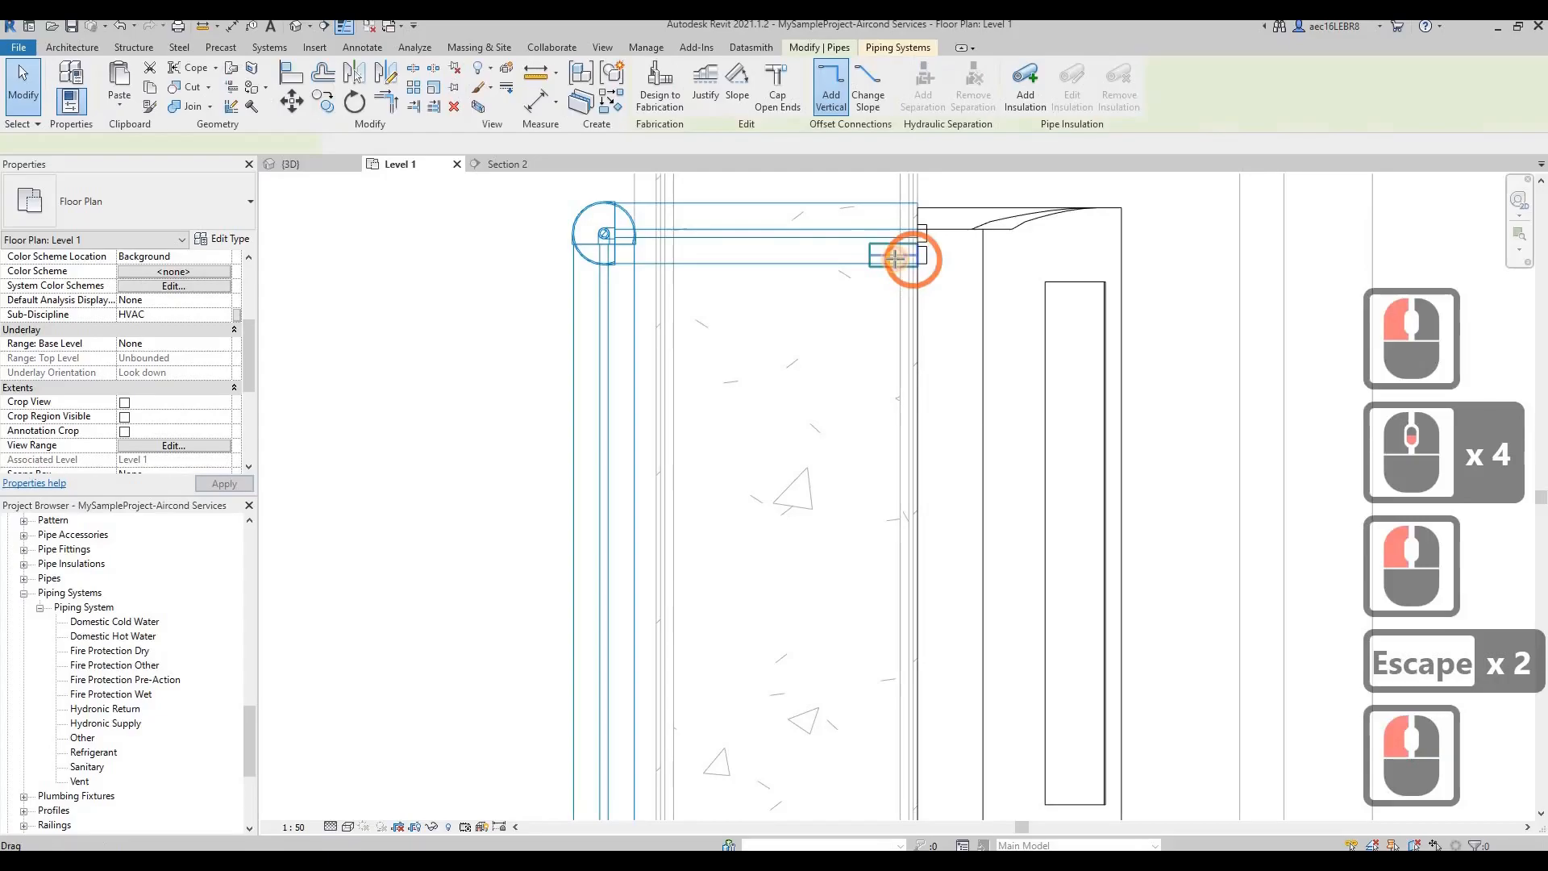
pyautogui.click(927, 391)
pyautogui.press('Escape')
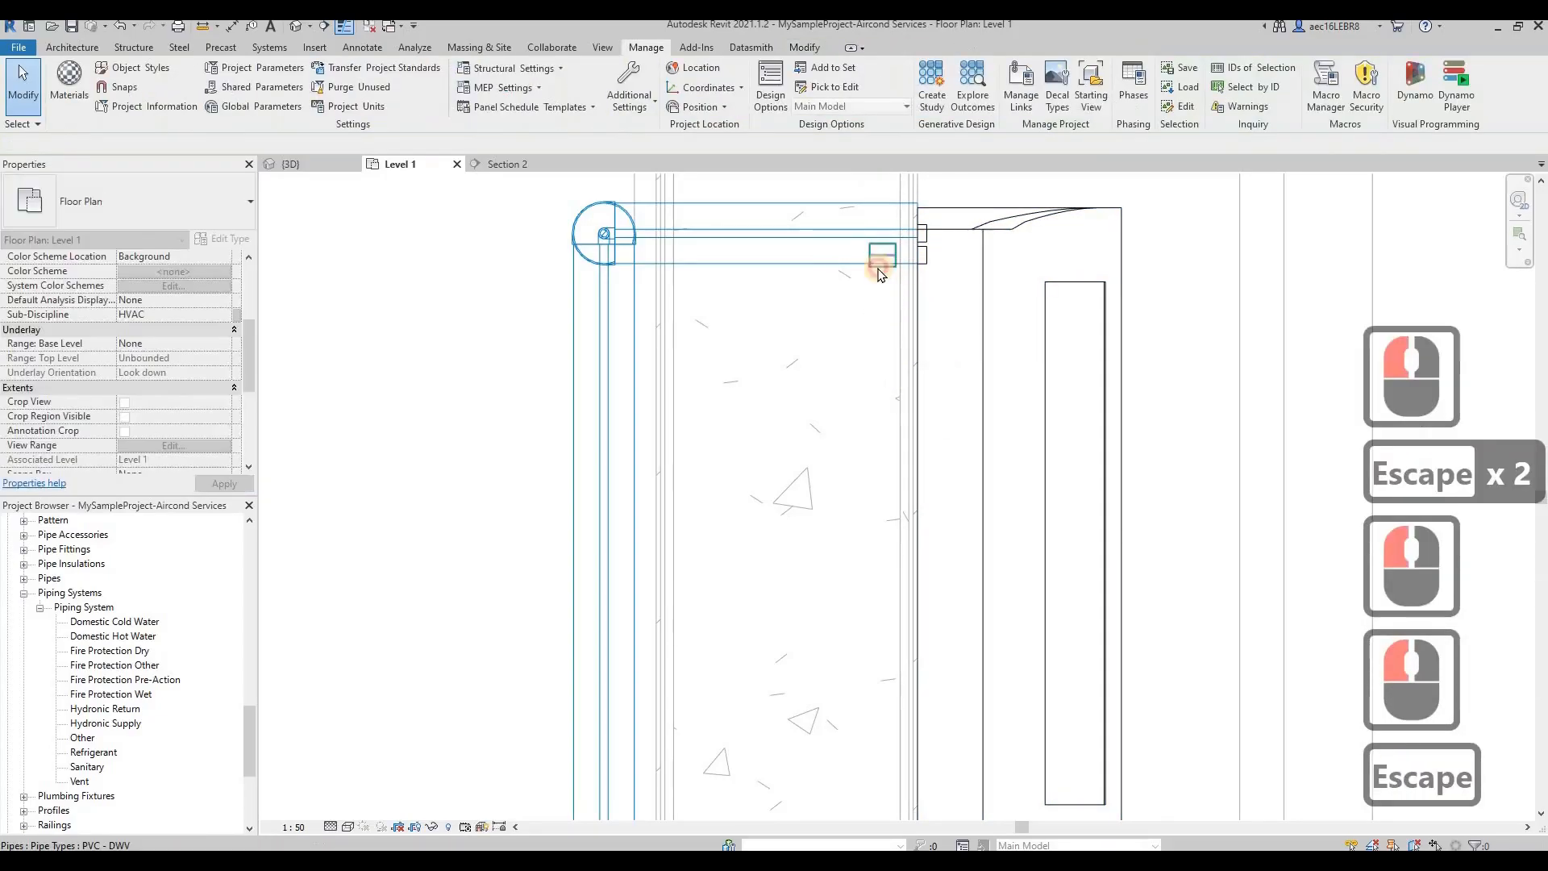
# Examine the full list of system types available for the detached PVC pipe
pyautogui.click(891, 260)
pyautogui.click(113, 246)
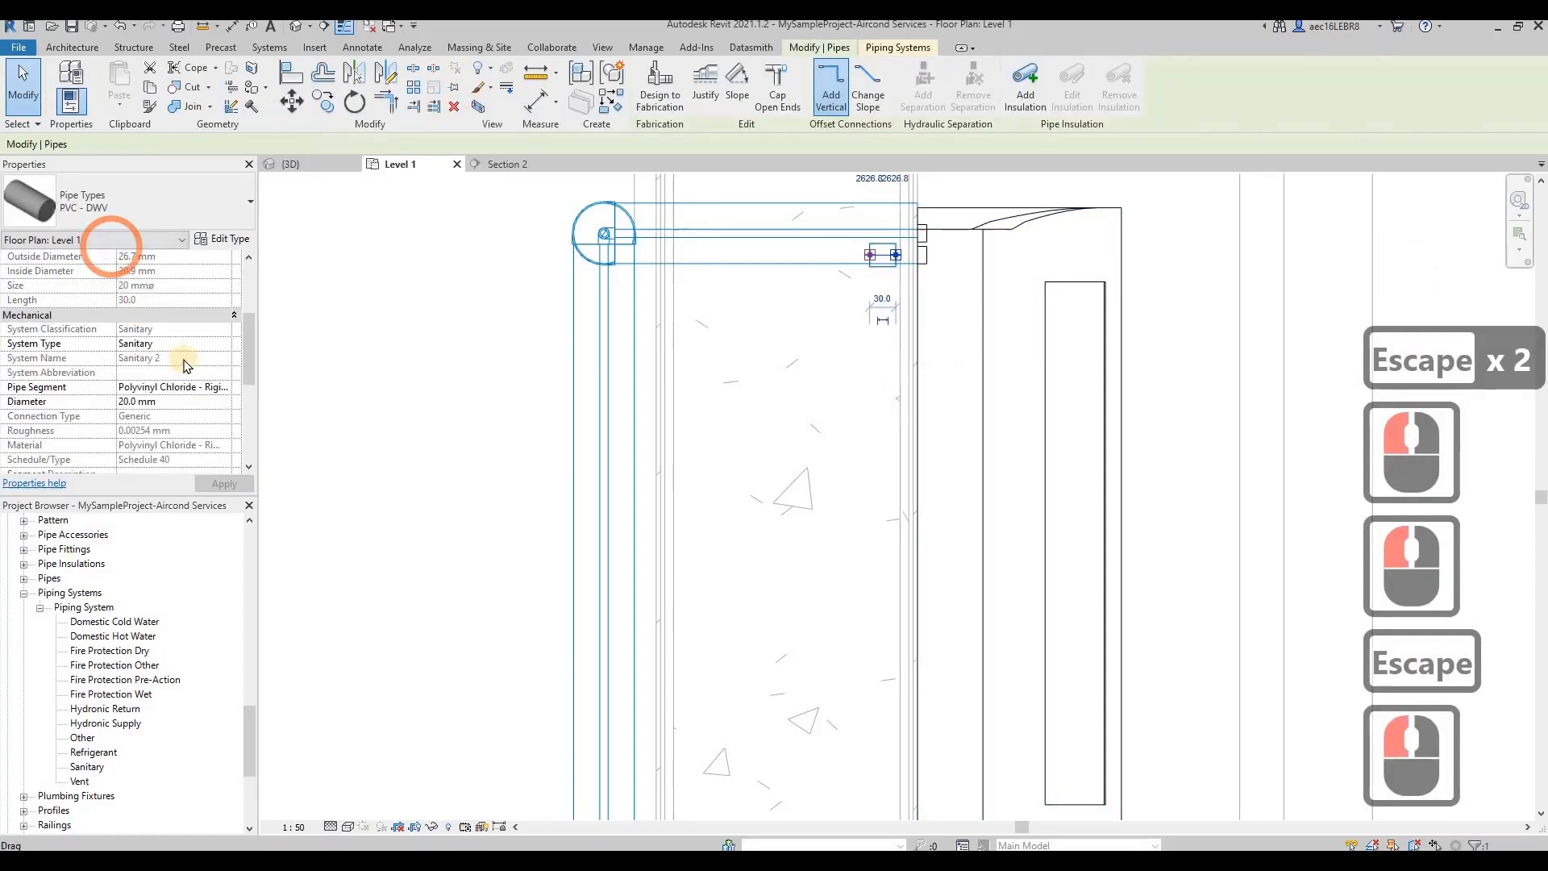
pyautogui.click(230, 346)
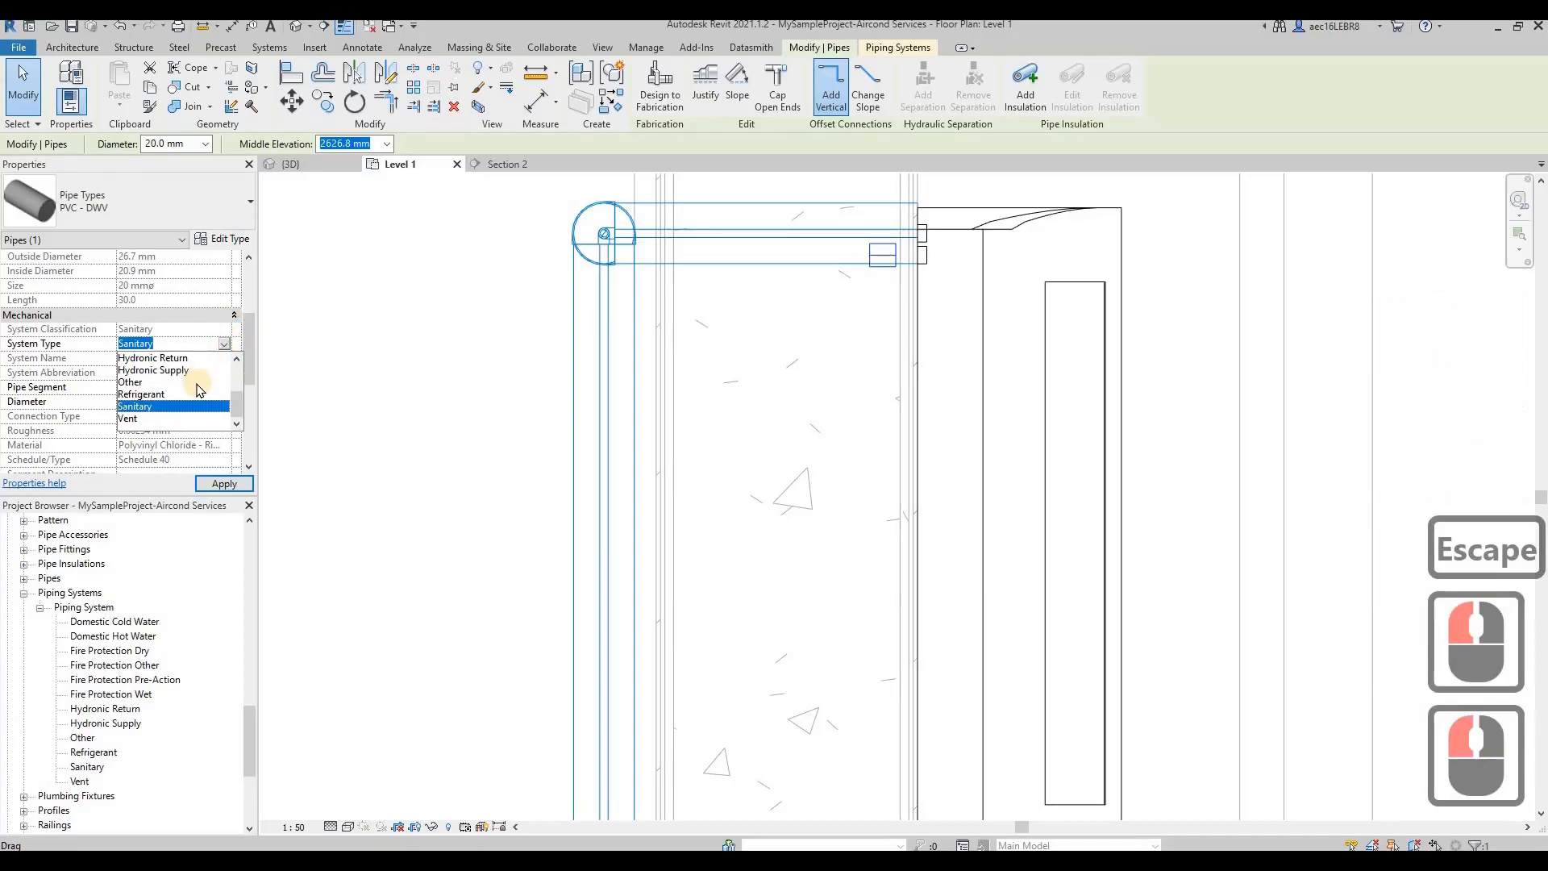
pyautogui.scroll(3, 200, 390)
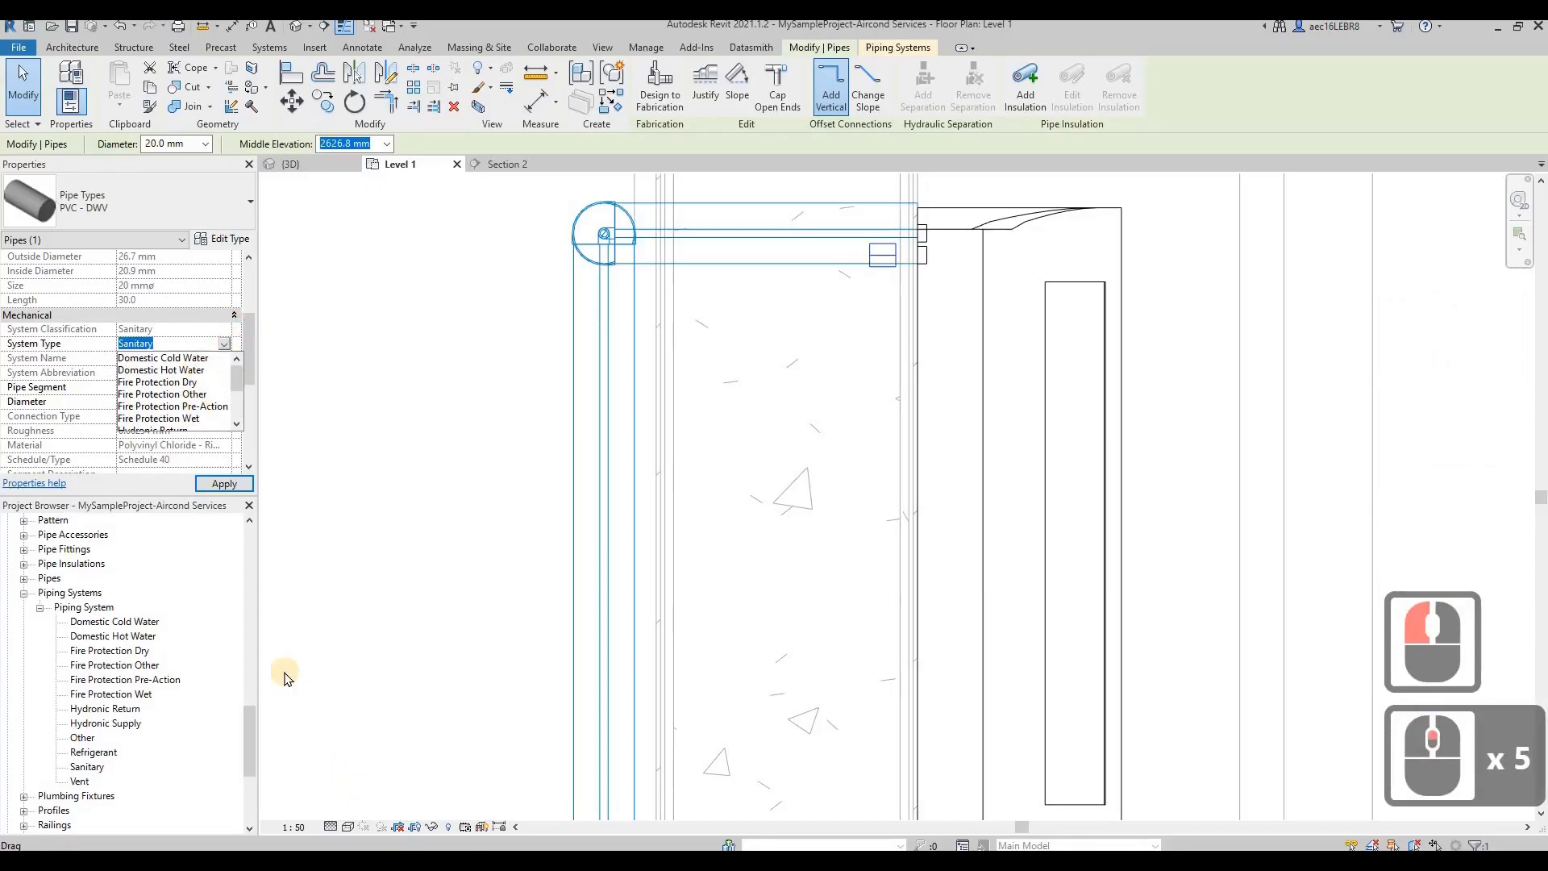
pyautogui.press('Escape')
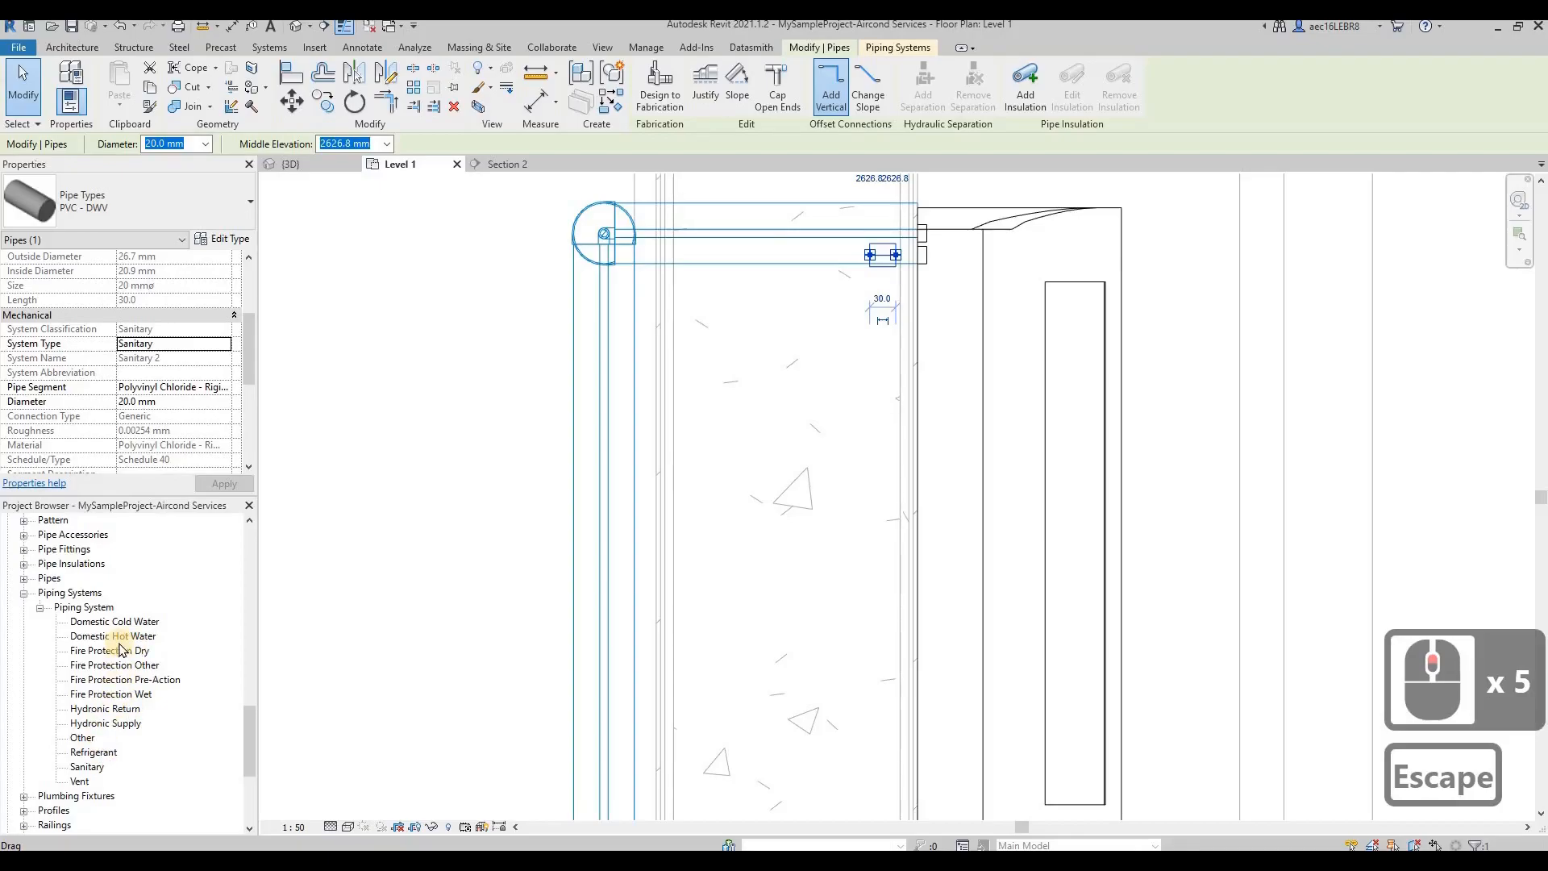
# Duplicate the Refrigerant piping system type and rename the copy Drain
pyautogui.click(120, 621)
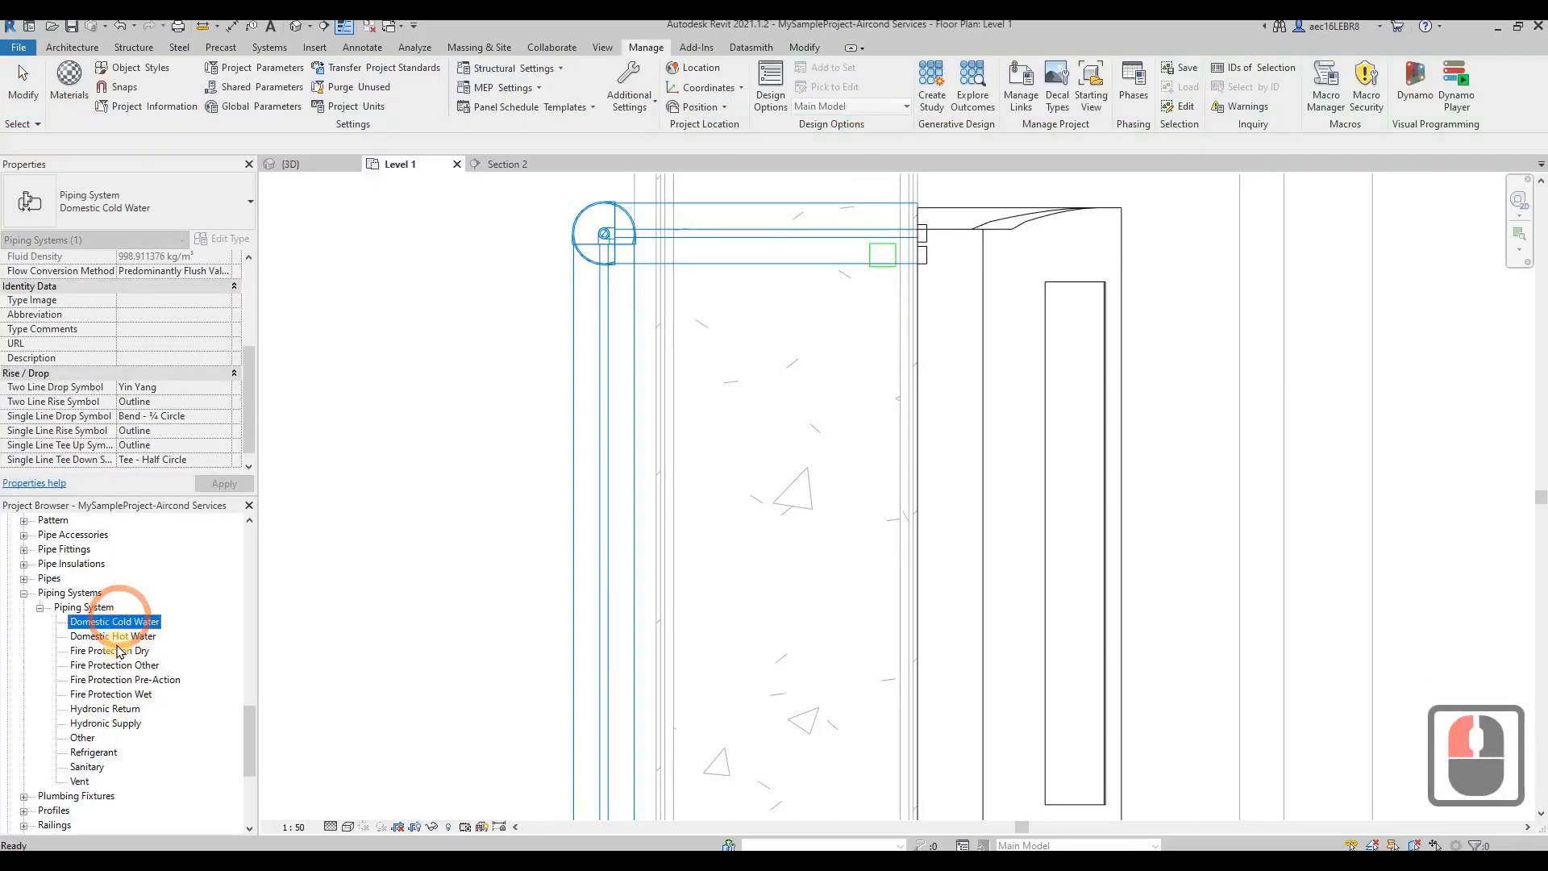
pyautogui.click(93, 753)
pyautogui.rightClick(93, 753)
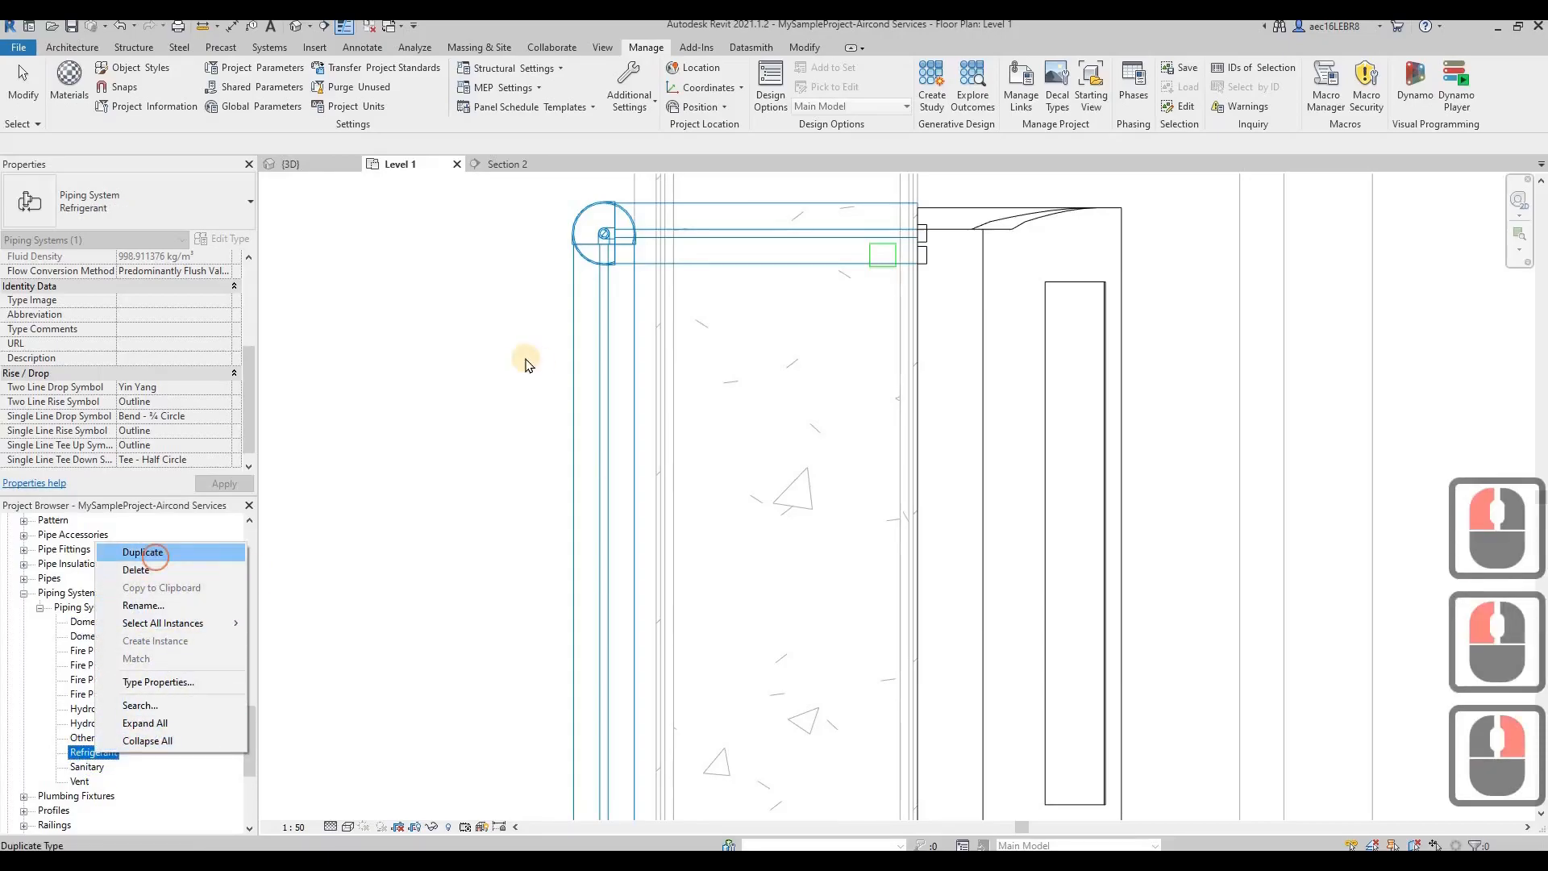
pyautogui.click(143, 552)
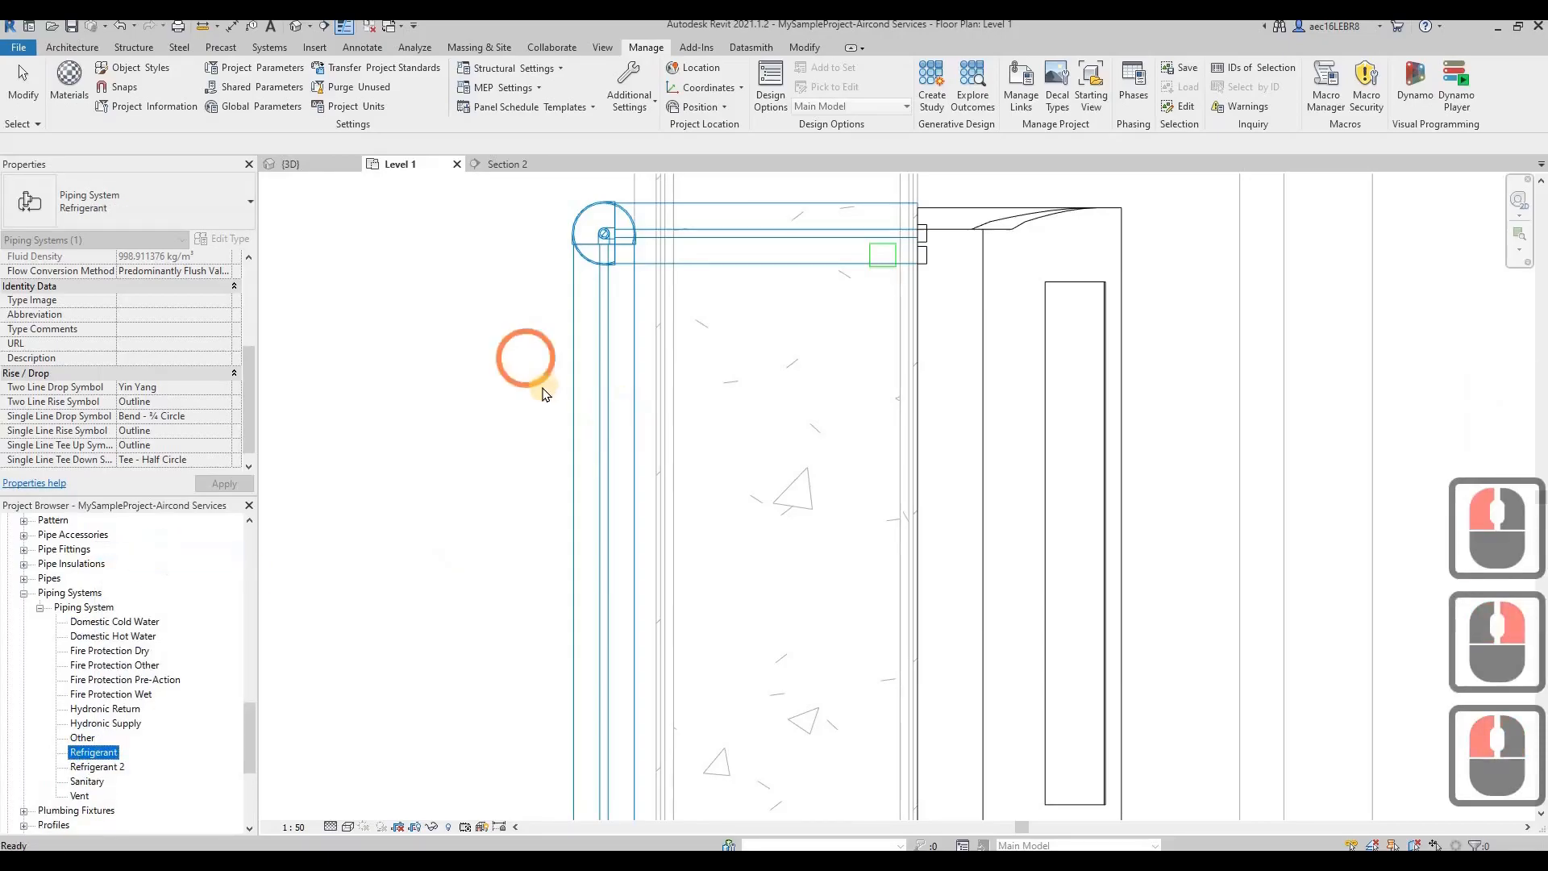
pyautogui.rightClick(97, 768)
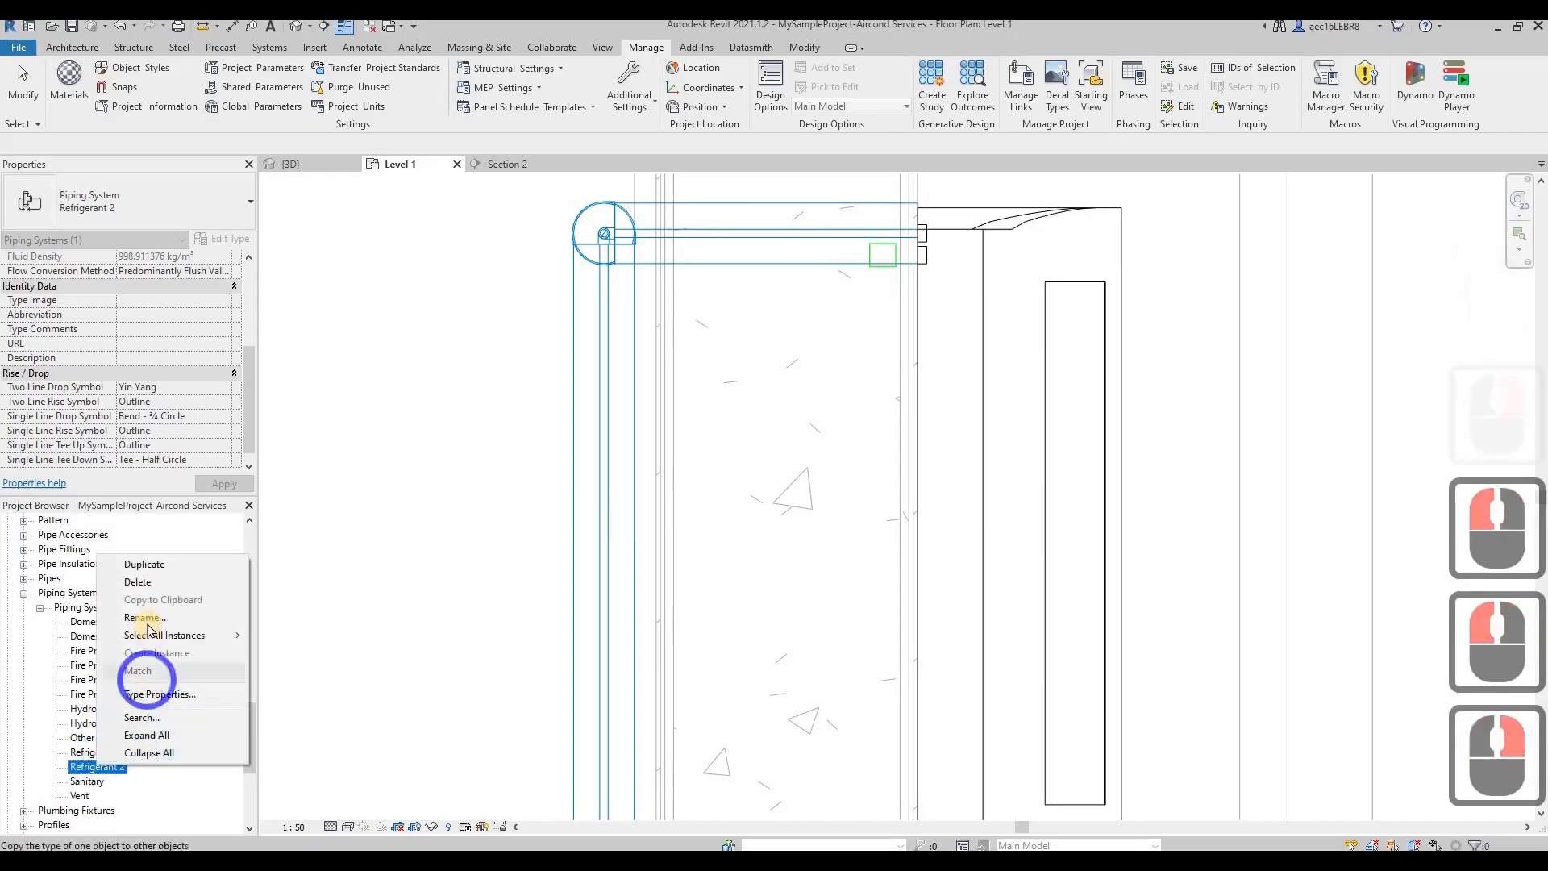
pyautogui.click(205, 691)
pyautogui.write('Drain')
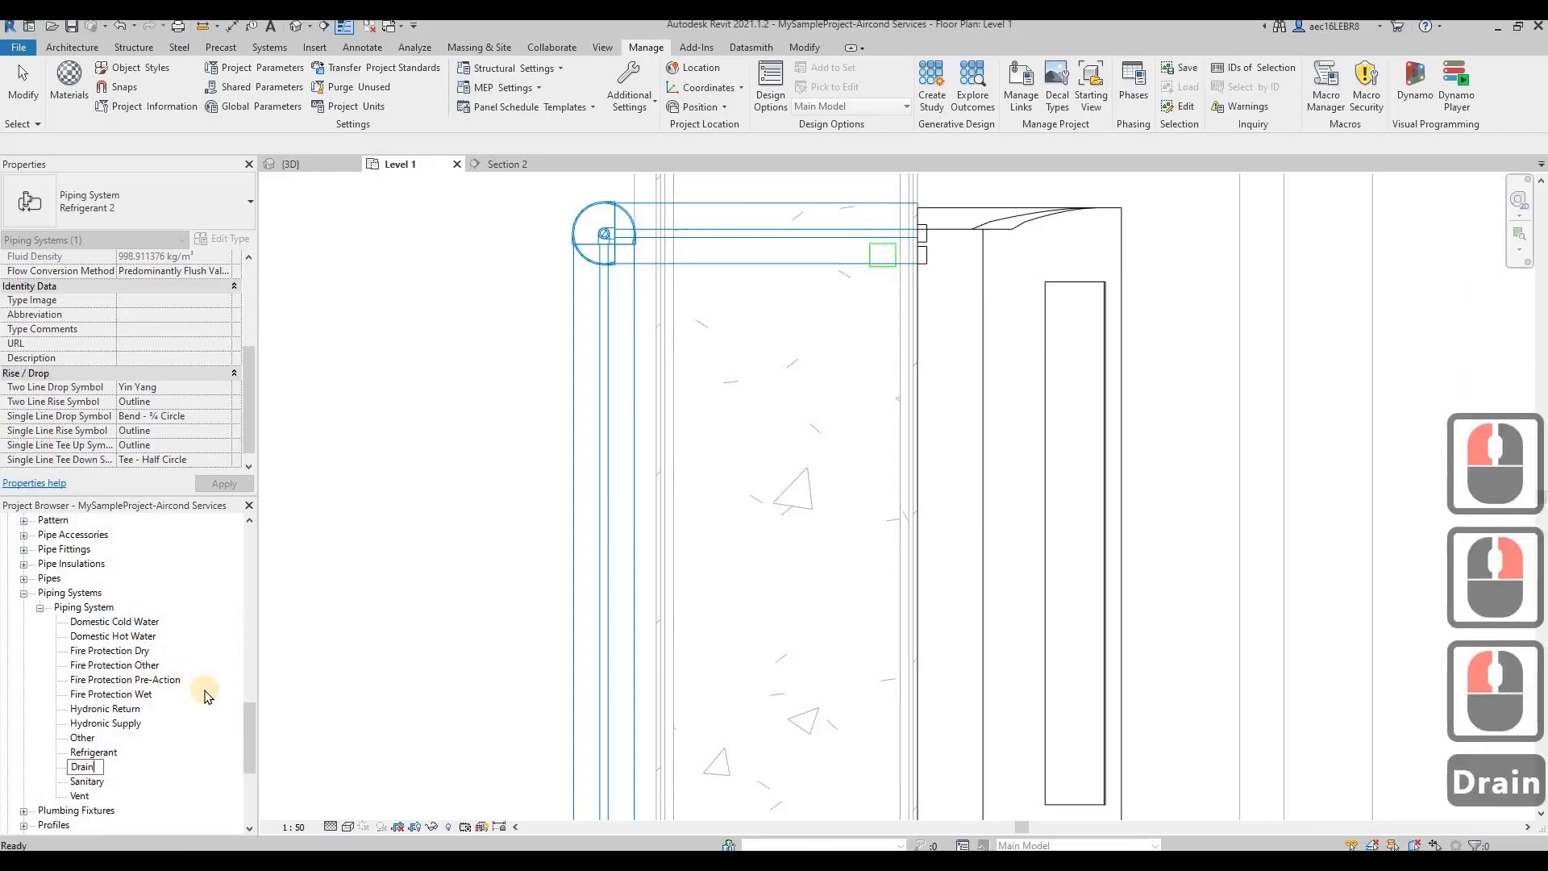
pyautogui.click(335, 645)
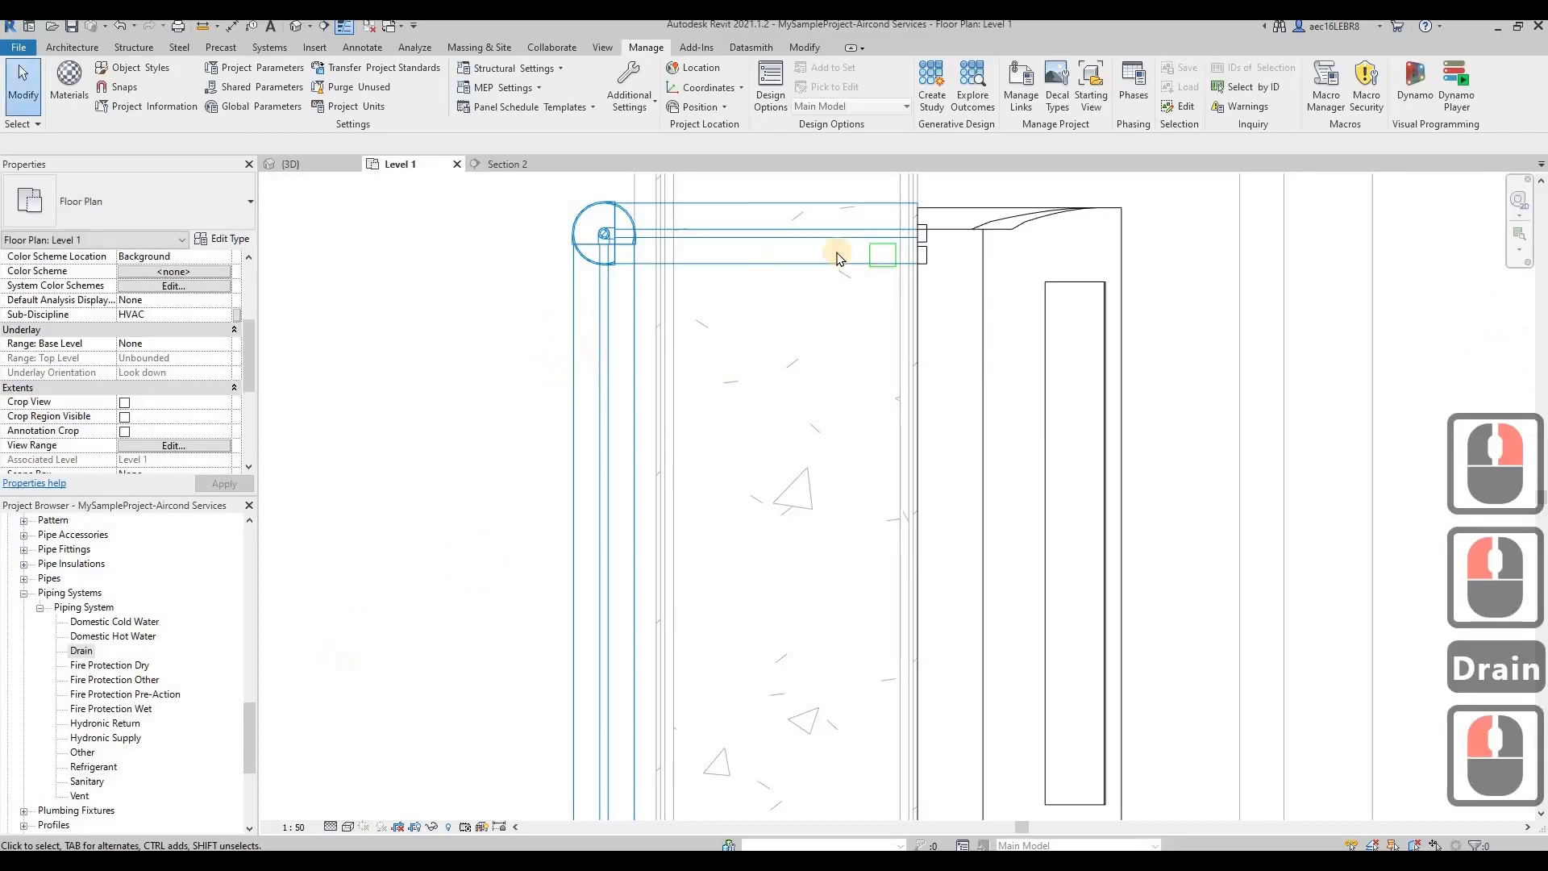
# Set the detached PVC pipe's system type to Drain
pyautogui.click(870, 253)
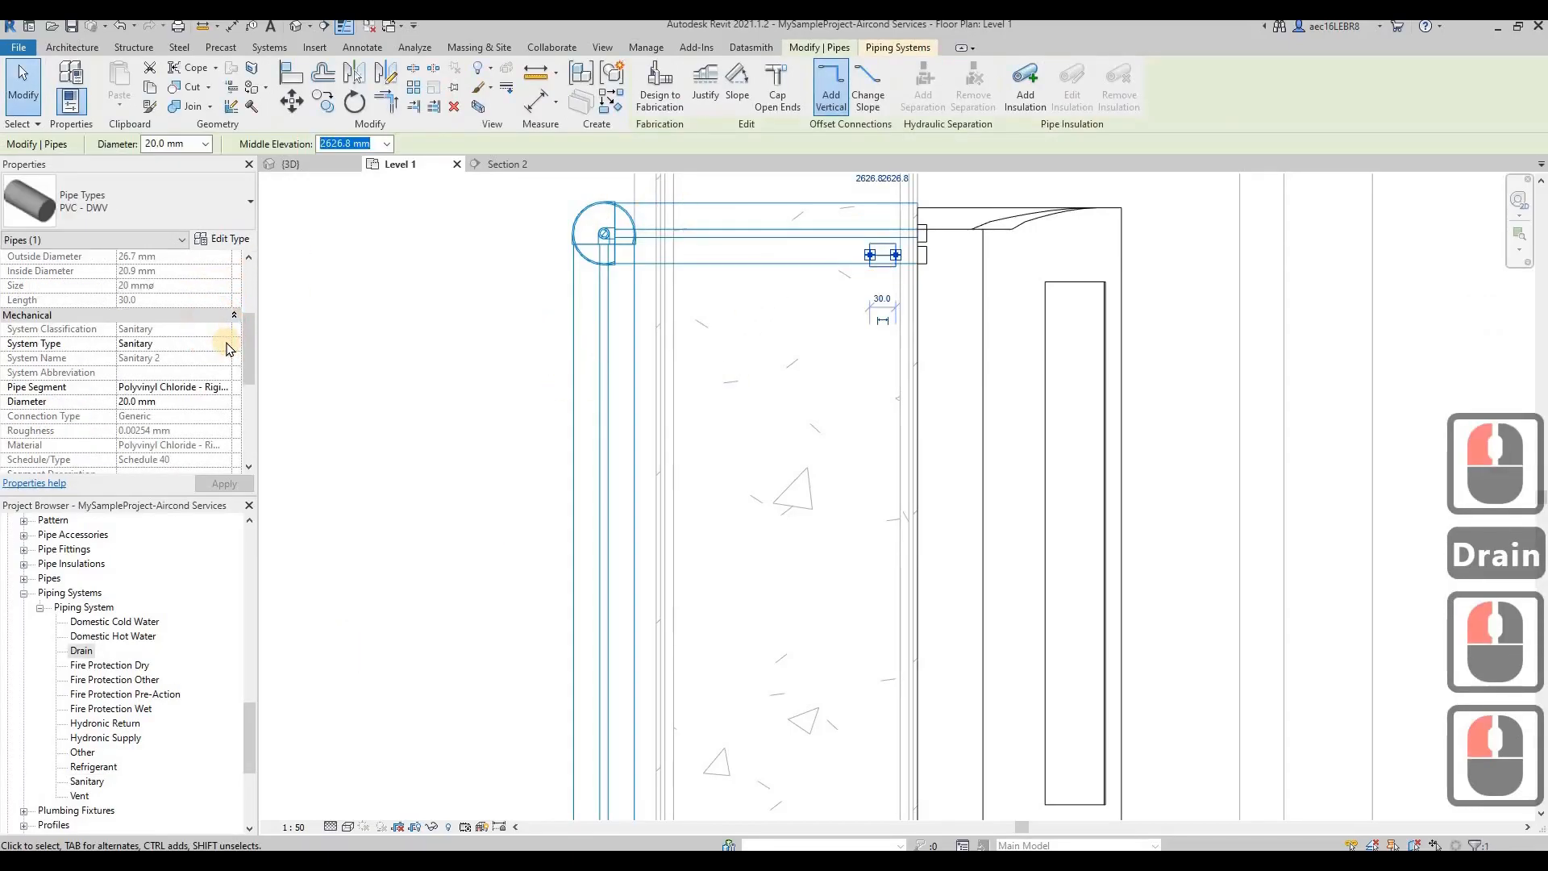
pyautogui.click(225, 343)
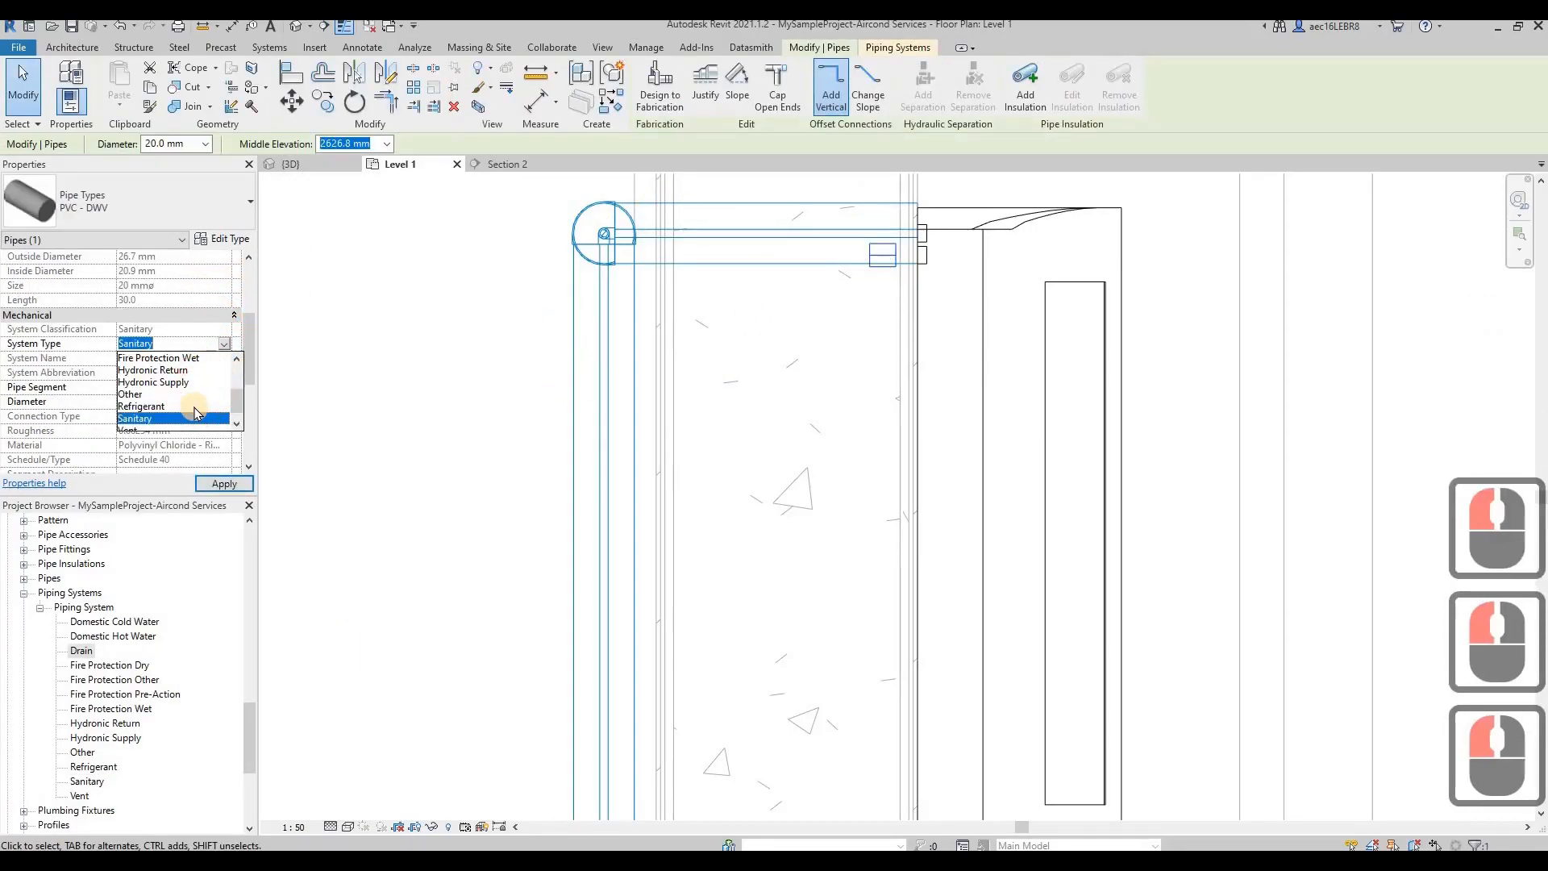
pyautogui.scroll(1, 193, 403)
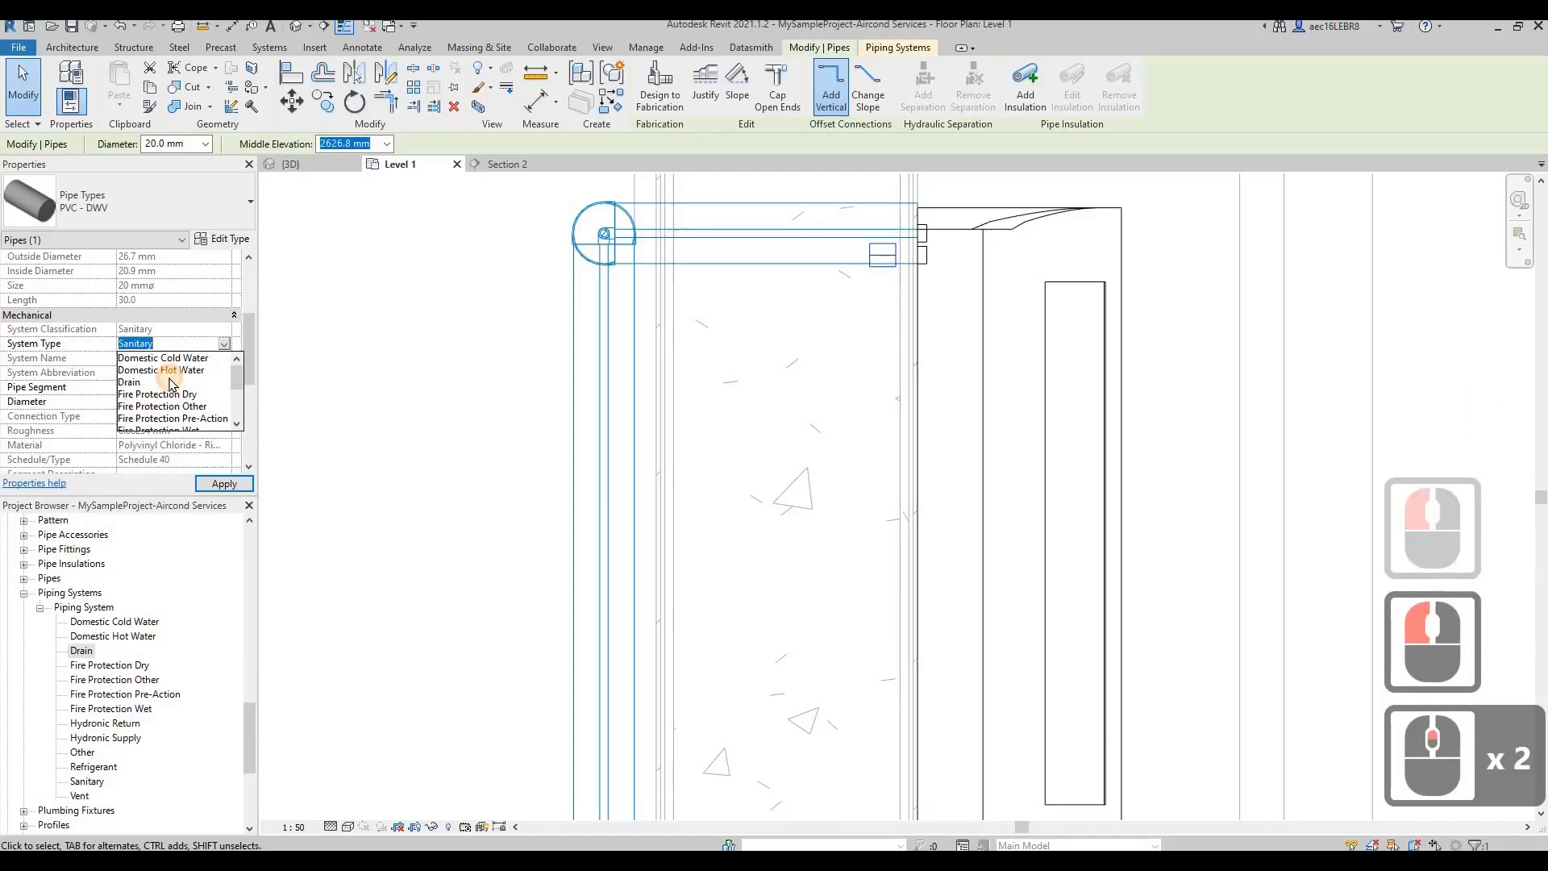
pyautogui.click(170, 381)
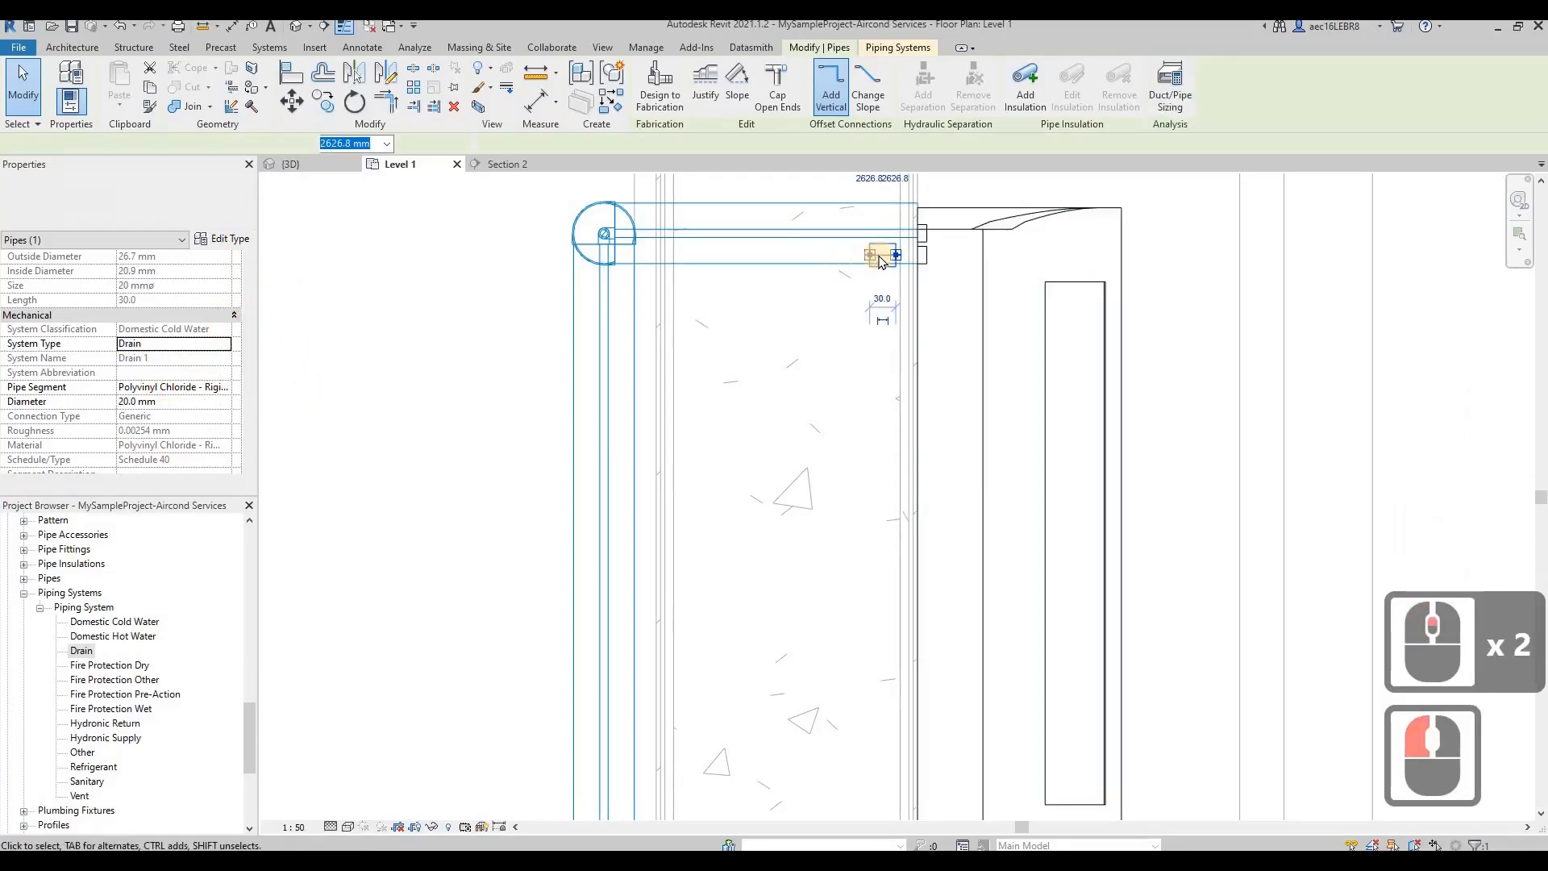
# Lengthen the PVC drain pipe's free end to about 90 mm, and reconnect its other end to the indoor unit's connector
pyautogui.scroll(4, 879, 257)
pyautogui.moveTo(861, 255); pyautogui.dragTo(604, 251)
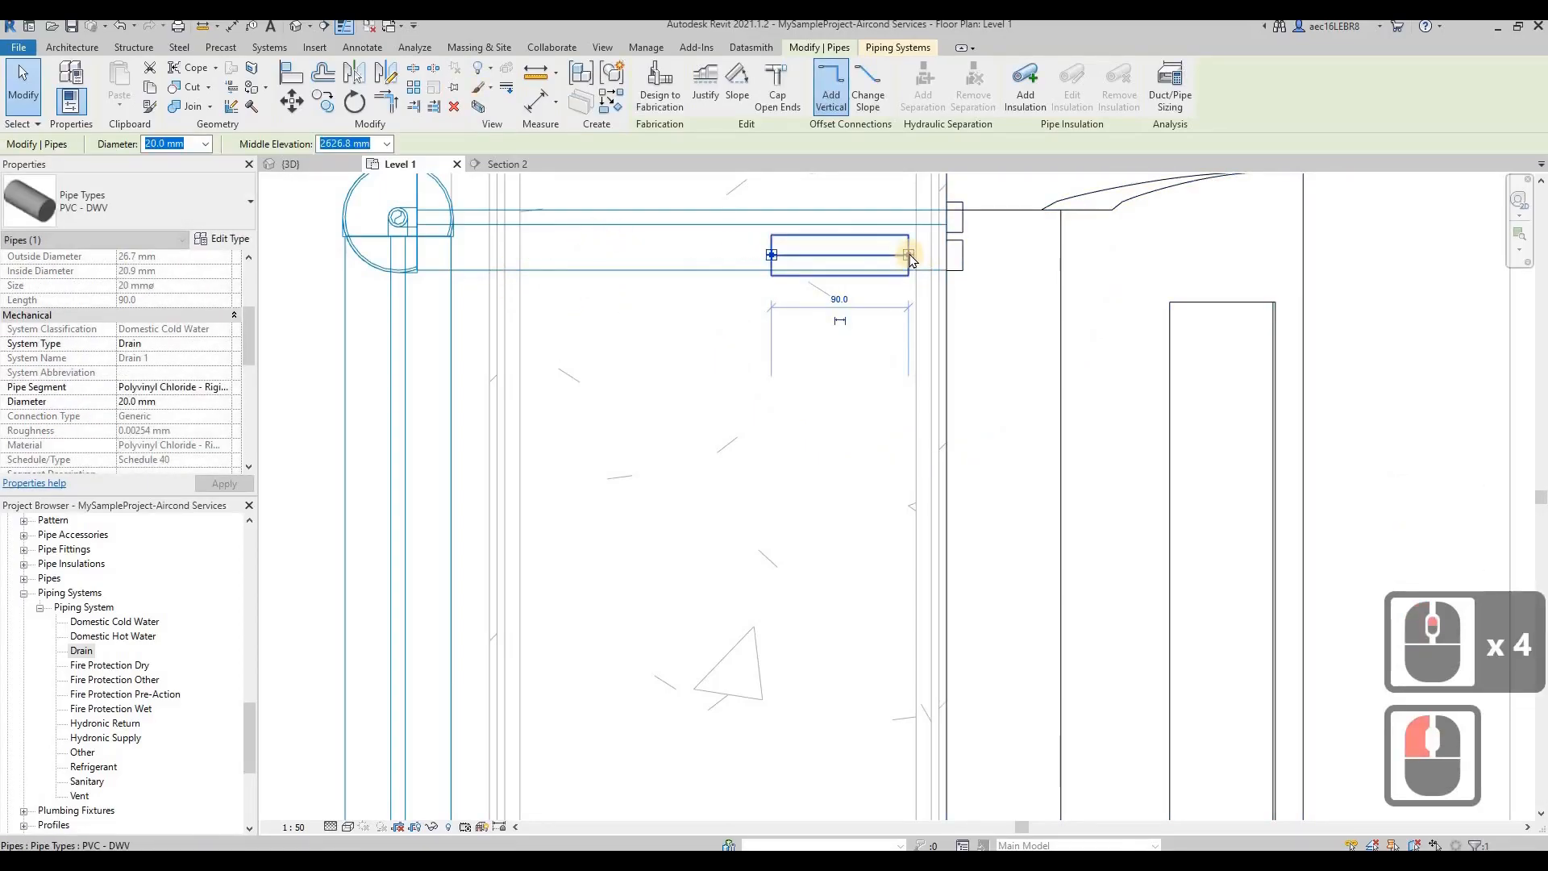
pyautogui.moveTo(919, 253); pyautogui.dragTo(945, 254)
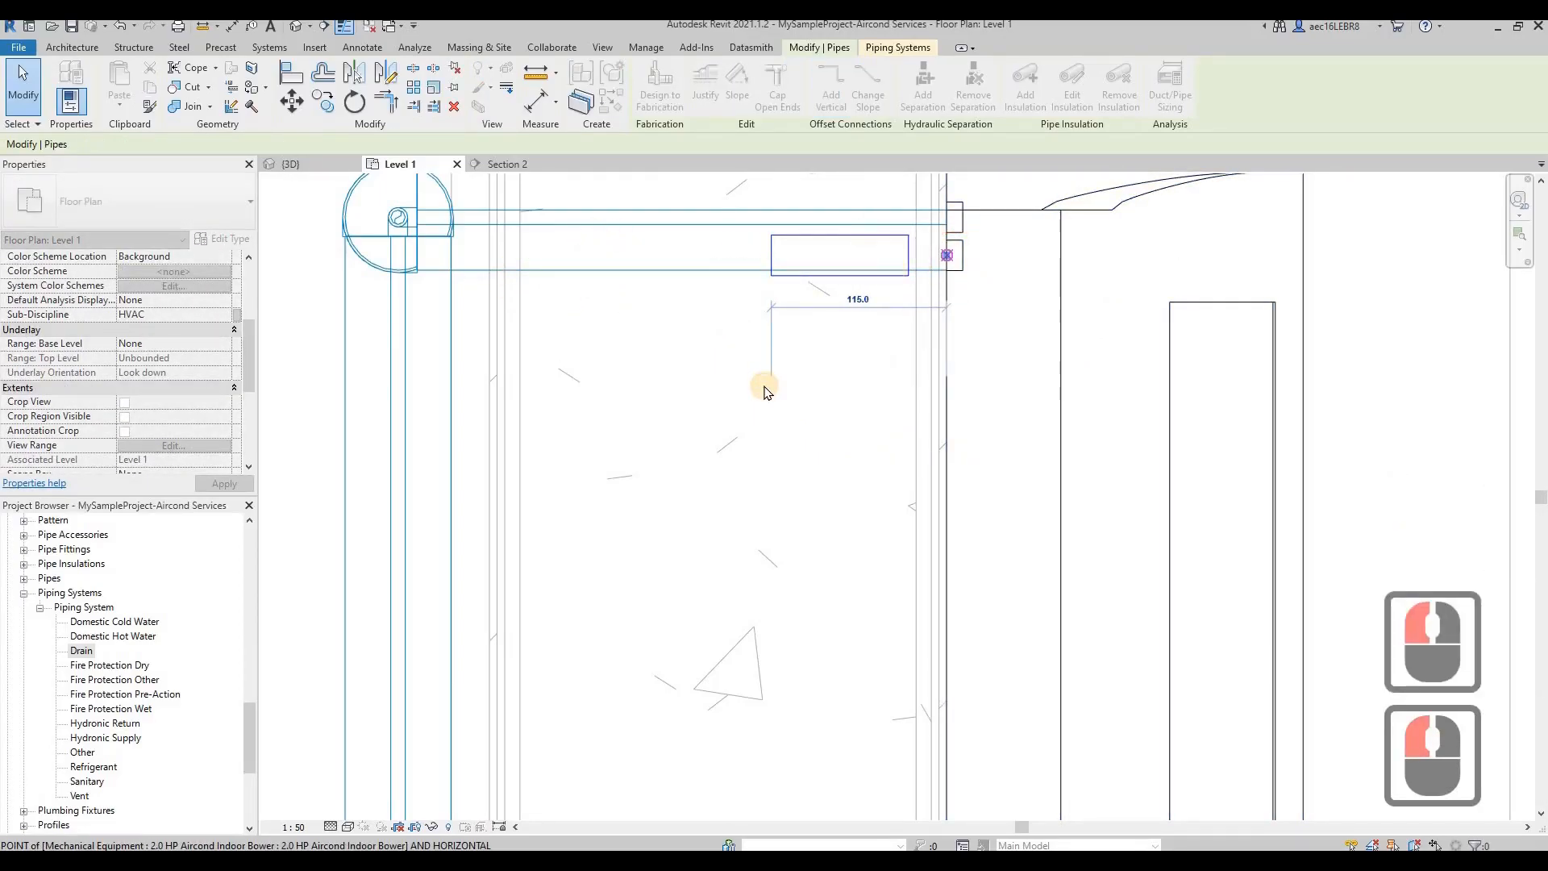
pyautogui.press('Escape')
pyautogui.scroll(-20, 742, 375)
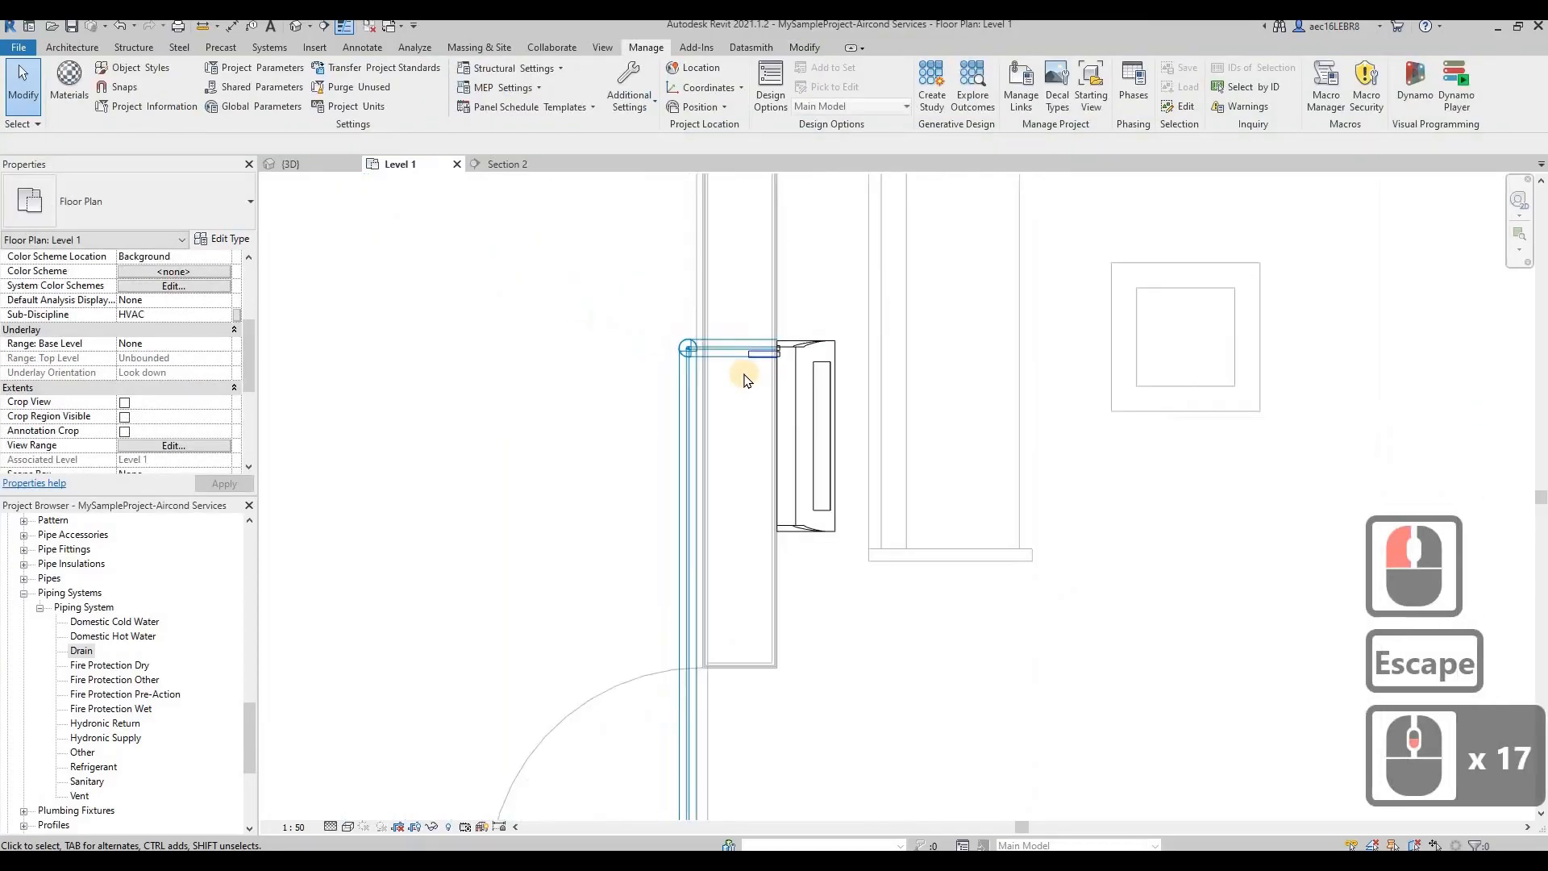
# Move the Section 2 line off the indoor unit's wall and rotate it 90 degrees
pyautogui.moveTo(701, 344); pyautogui.dragTo(663, 320)
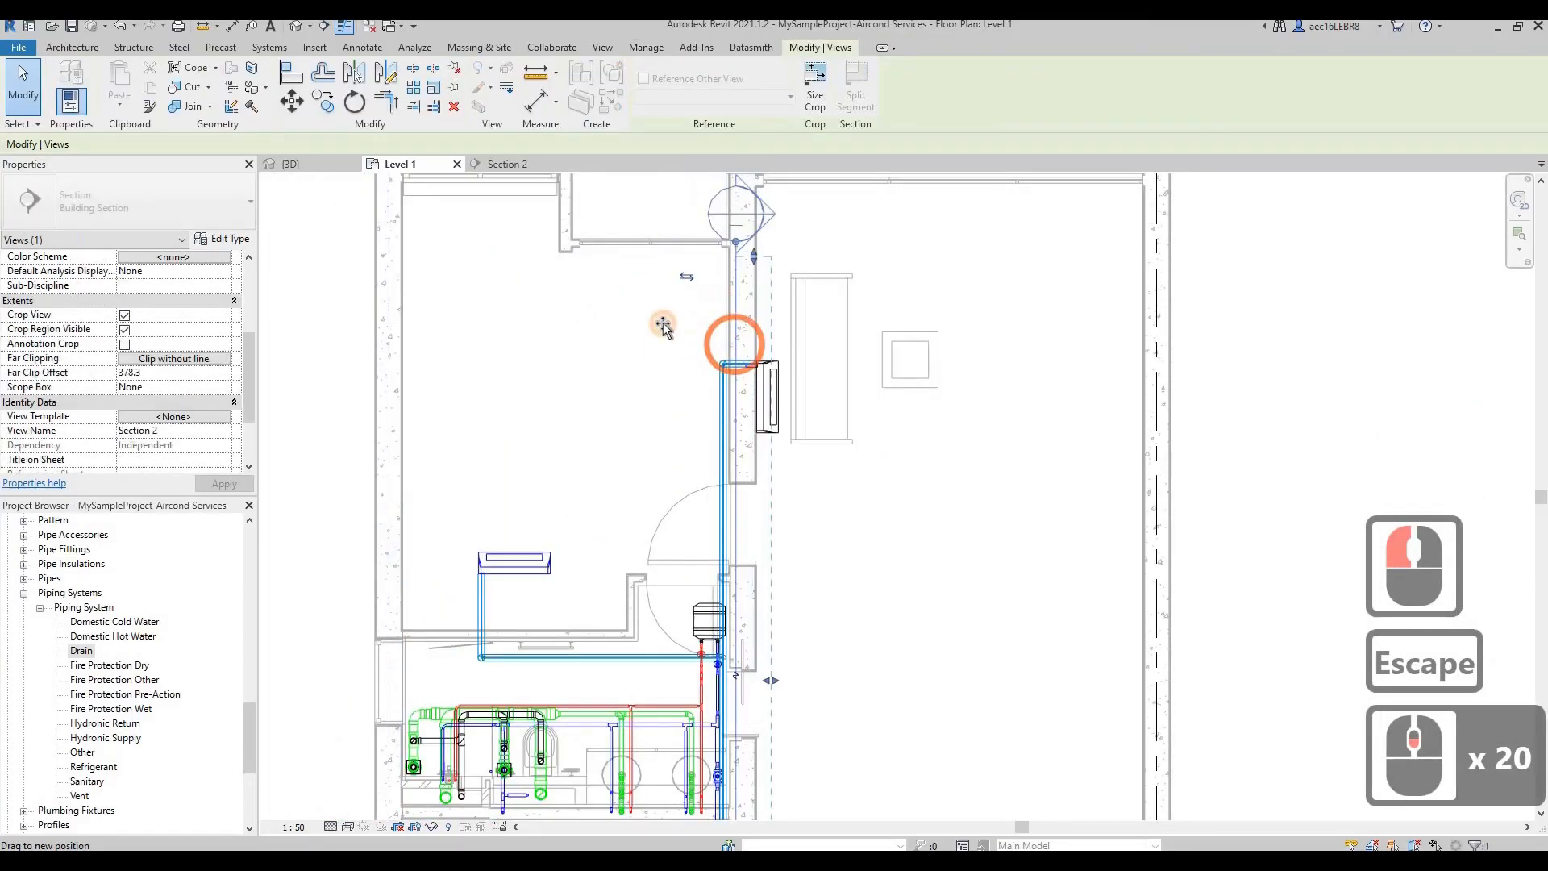
pyautogui.click(354, 101)
pyautogui.click(1067, 478)
pyautogui.click(998, 415)
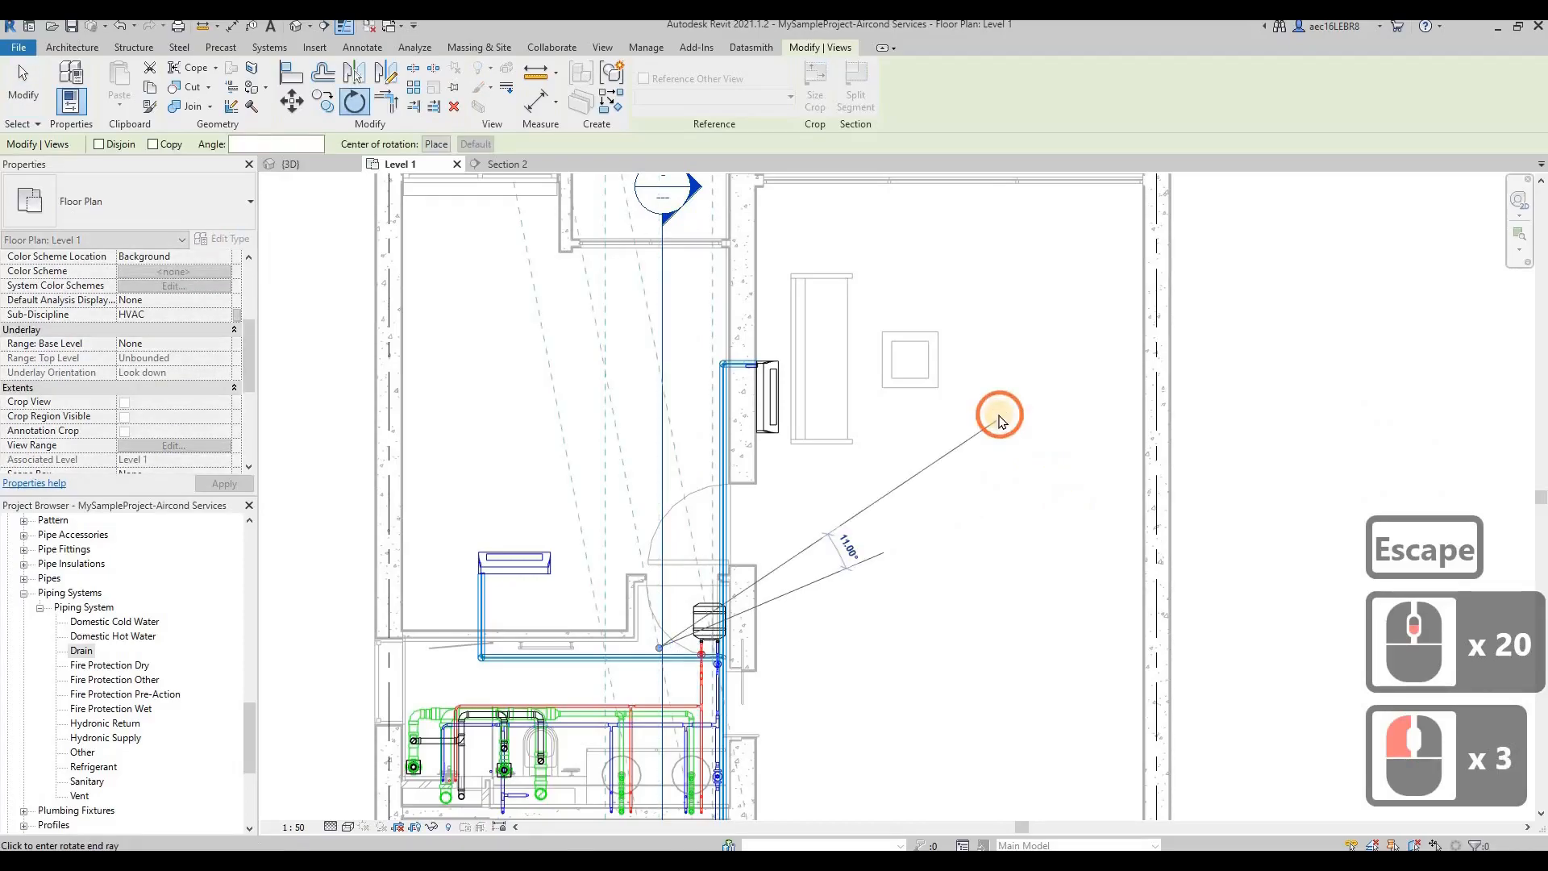
pyautogui.write('90')
pyautogui.press('Return')
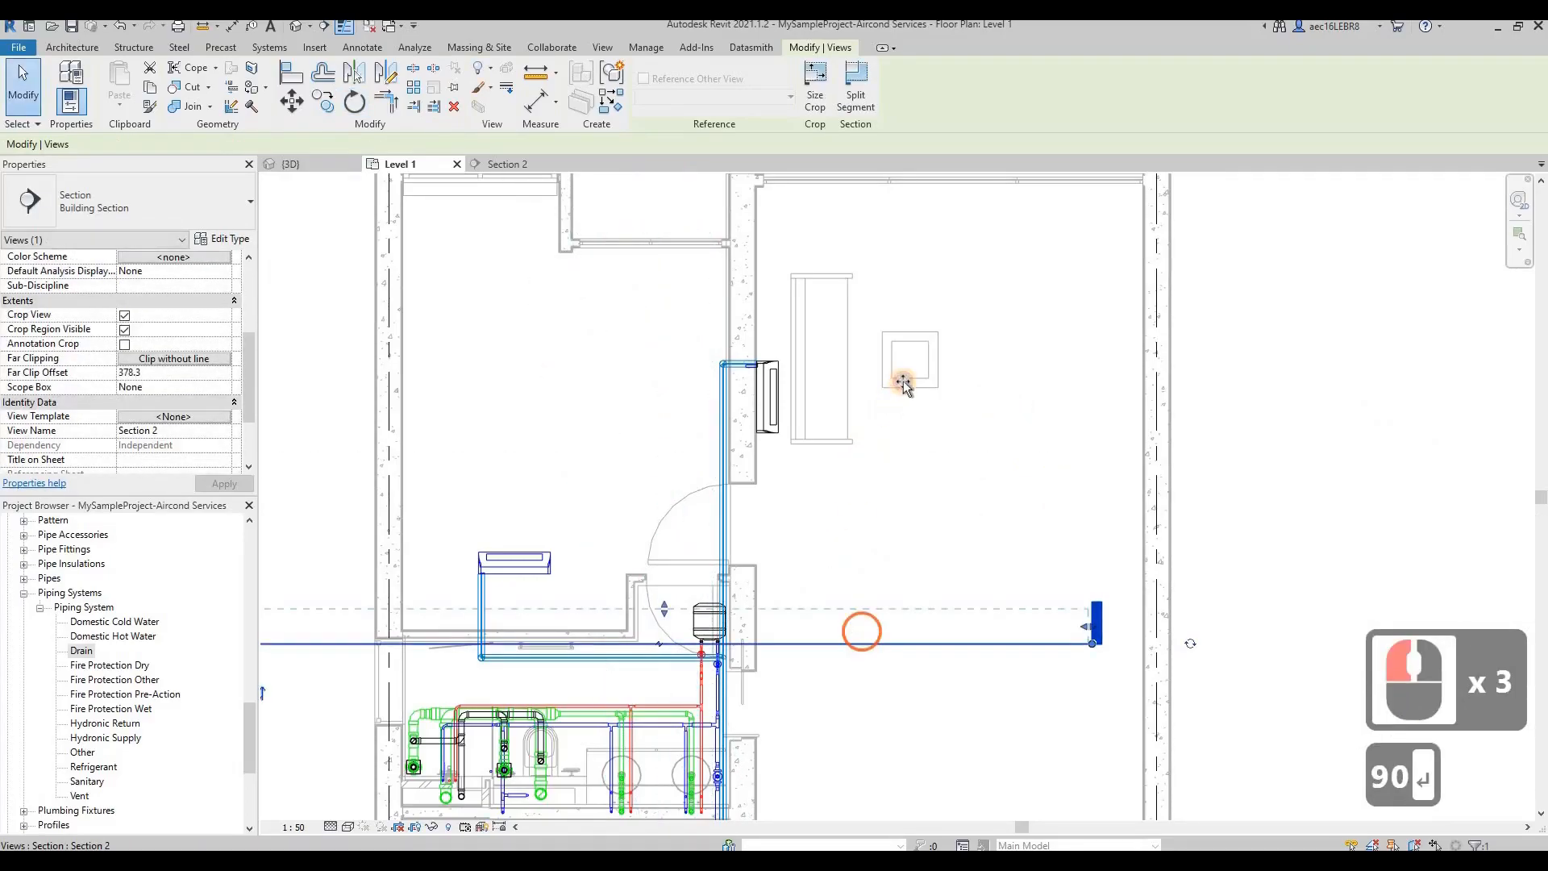
# Move the rotated section line next to the indoor unit's pipe connection and open its section view
pyautogui.moveTo(903, 385); pyautogui.dragTo(902, 378)
pyautogui.rightClick(907, 423)
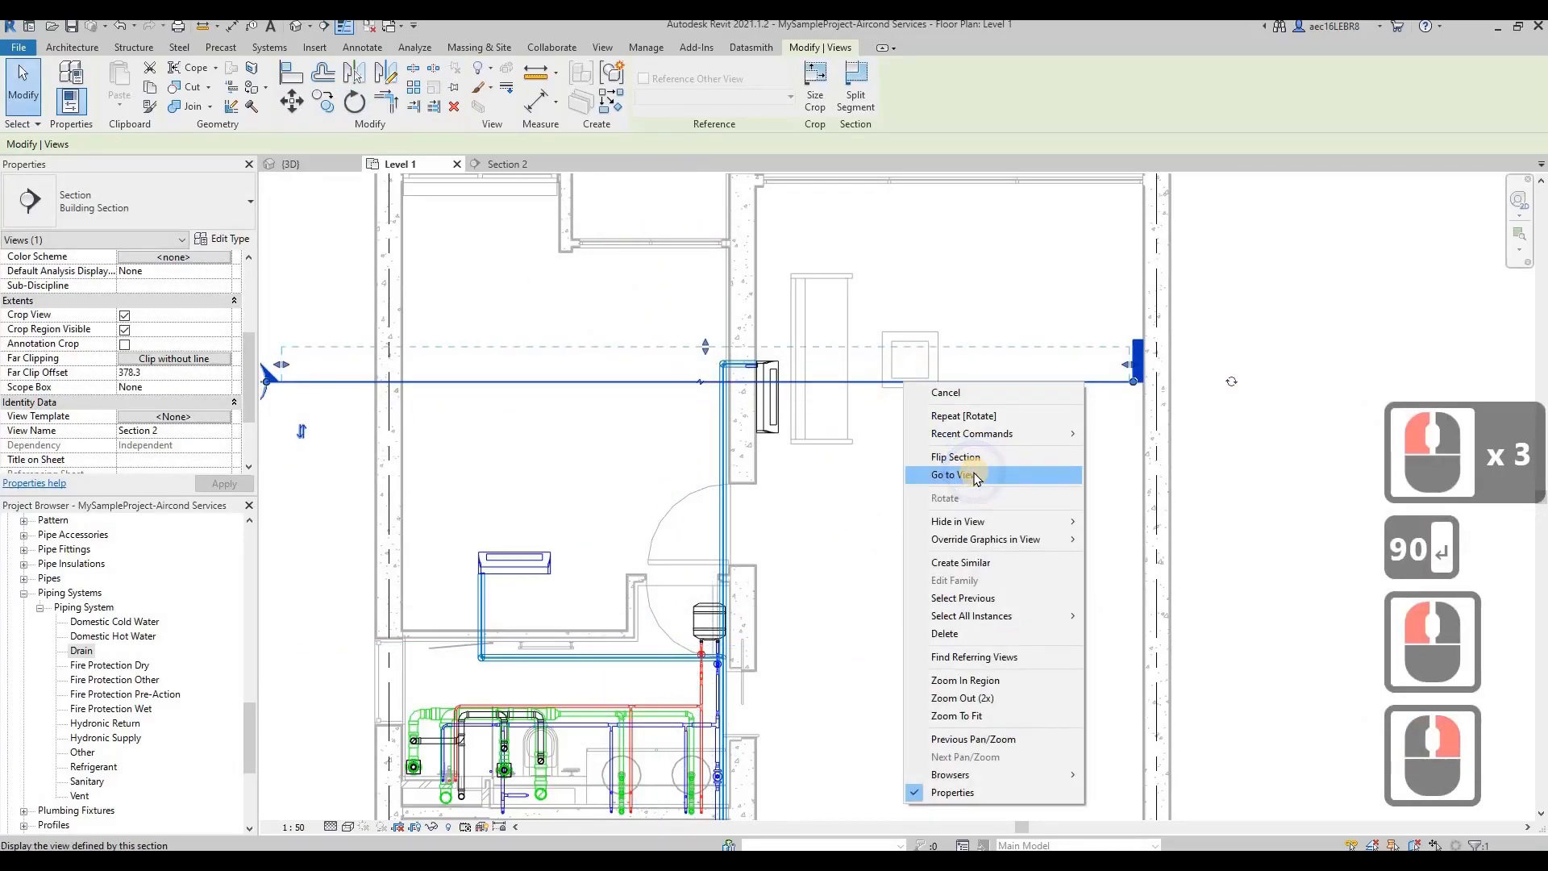
pyautogui.click(782, 378)
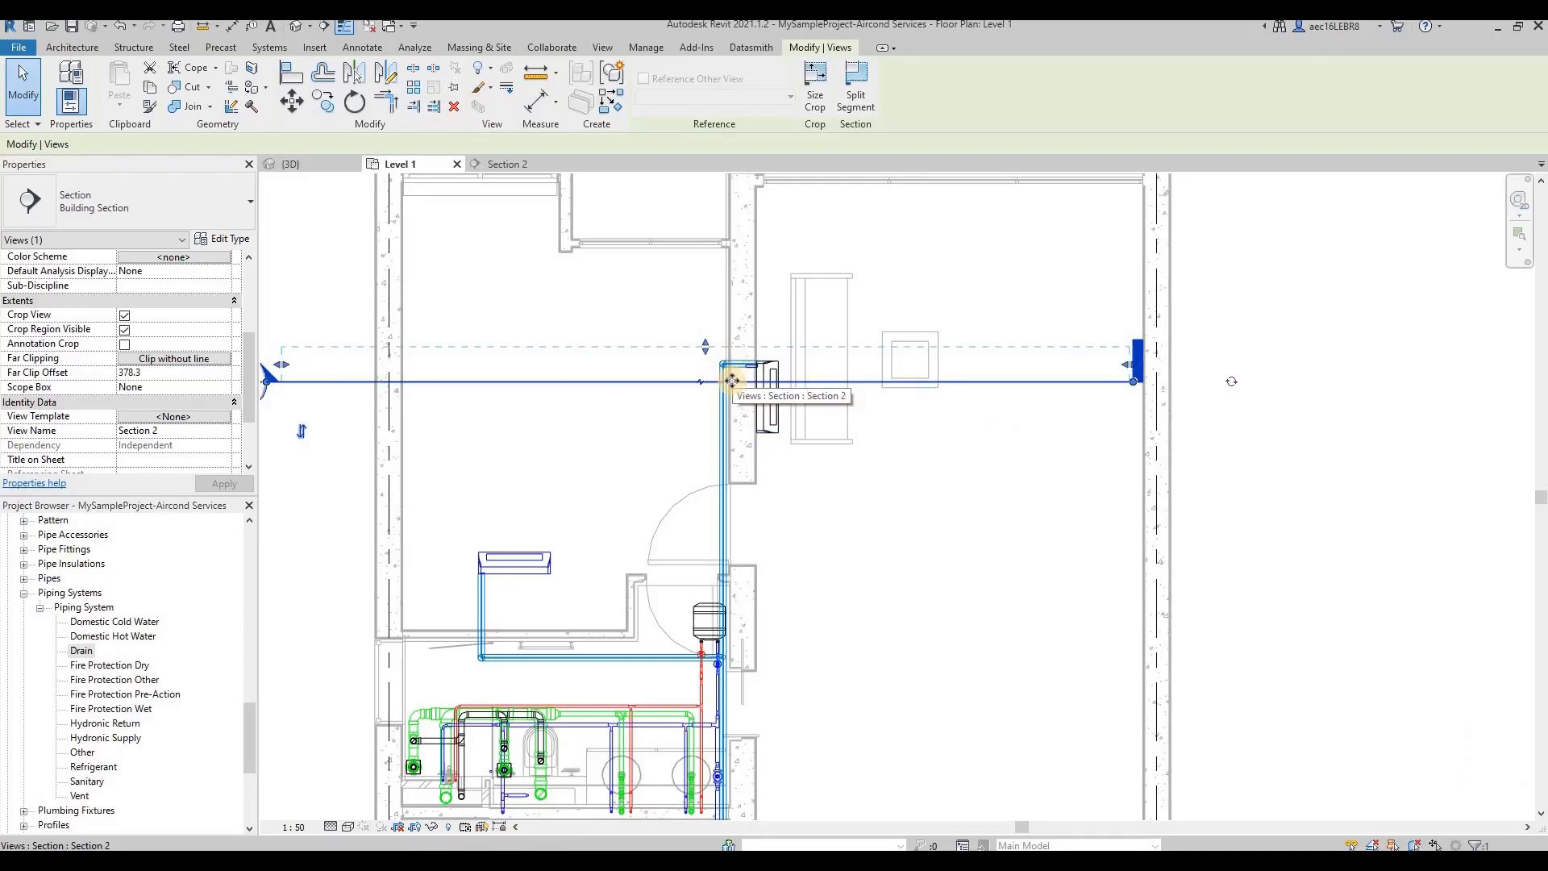
pyautogui.rightClick(742, 390)
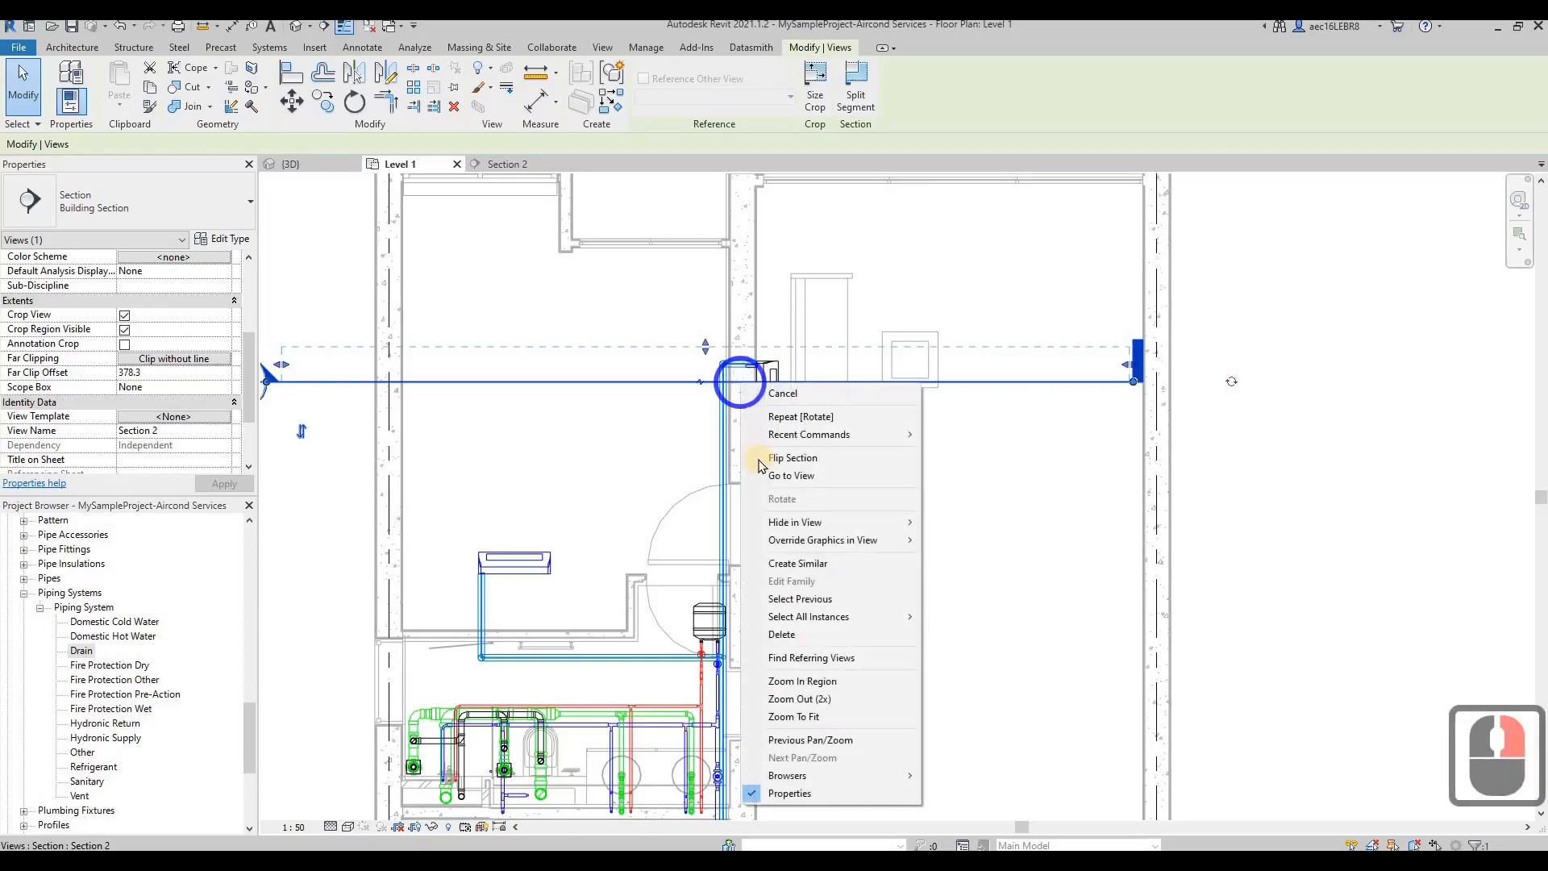
pyautogui.click(792, 476)
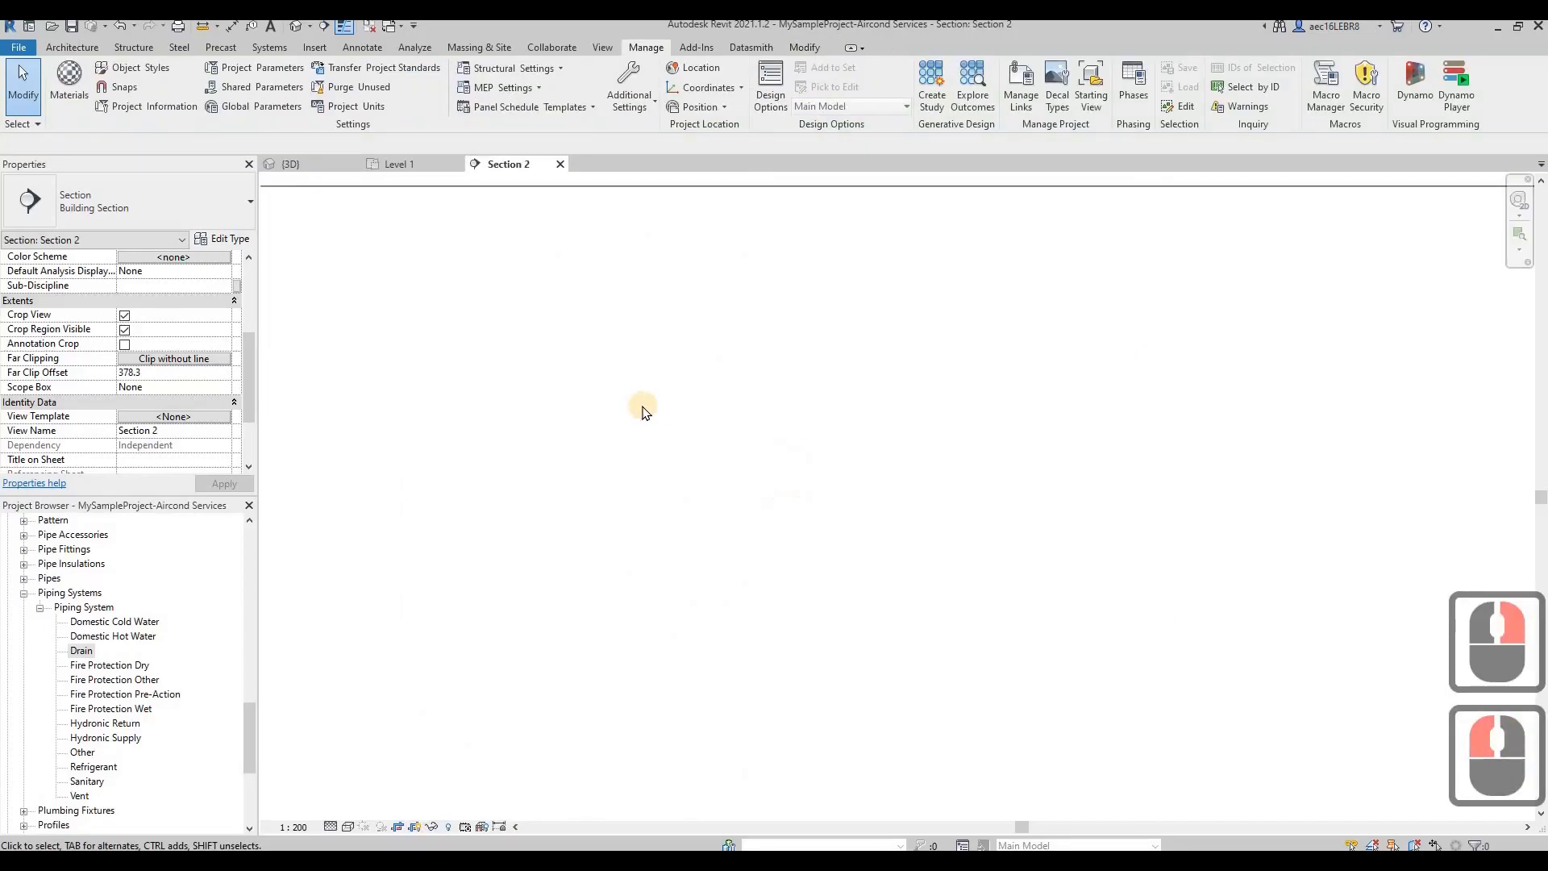
# Draw a 20 mm PVC pipe from the drain pipe's free end down to about -73 mm elevation, with a horizontal run about 793 mm long
pyautogui.scroll(-10, 494, 432)
pyautogui.scroll(12, 467, 395)
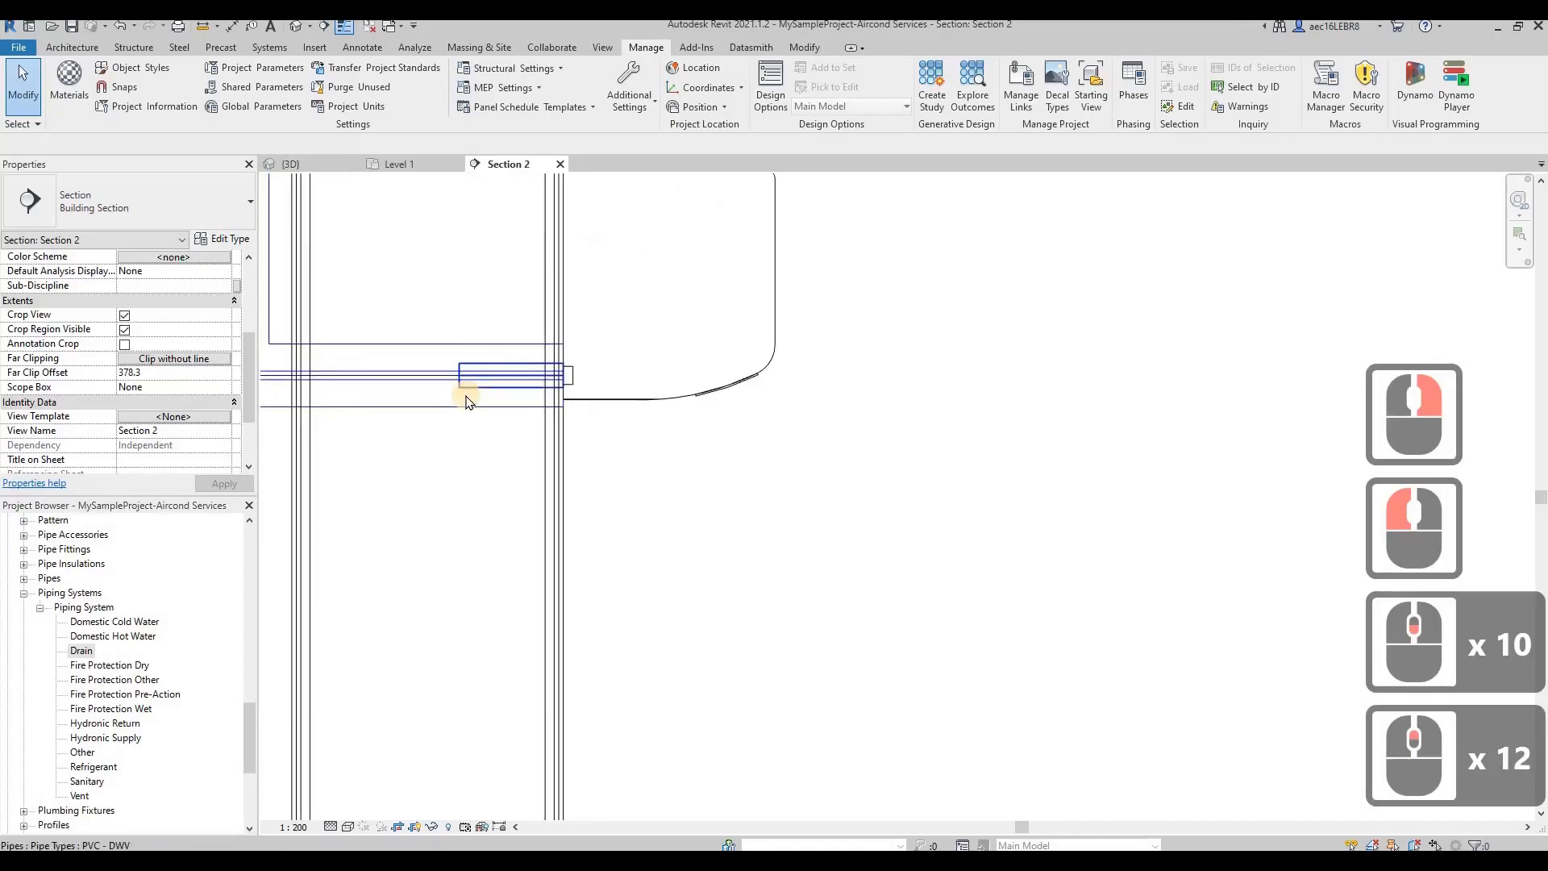
pyautogui.rightClick(460, 377)
pyautogui.click(518, 450)
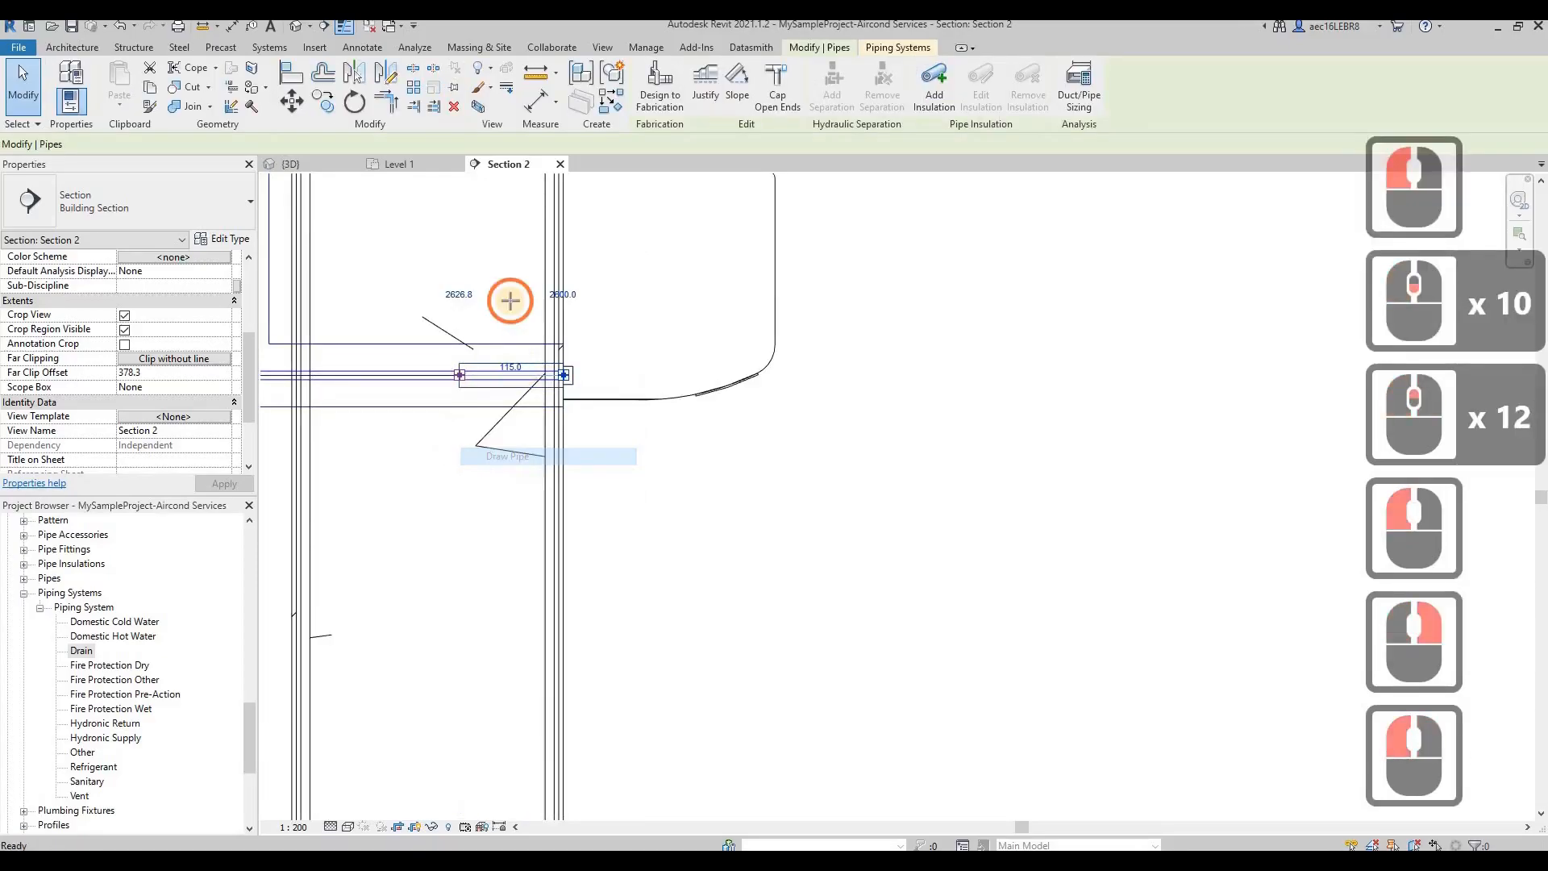
pyautogui.scroll(-9, 510, 301)
pyautogui.scroll(-9, 511, 460)
pyautogui.scroll(14, 495, 505)
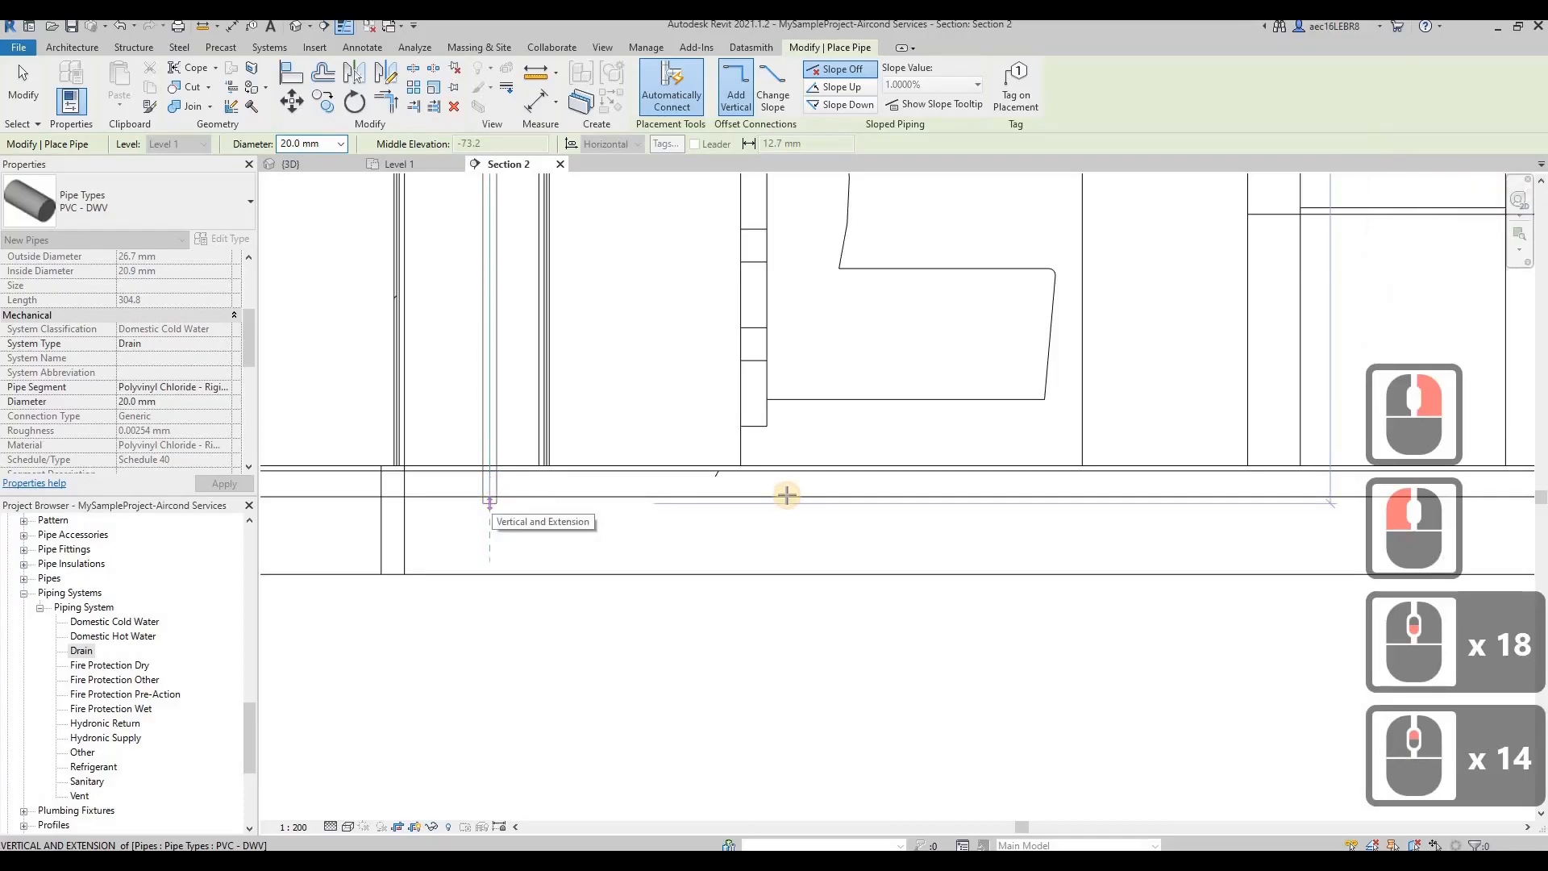
pyautogui.click(787, 495)
pyautogui.scroll(-6, 787, 496)
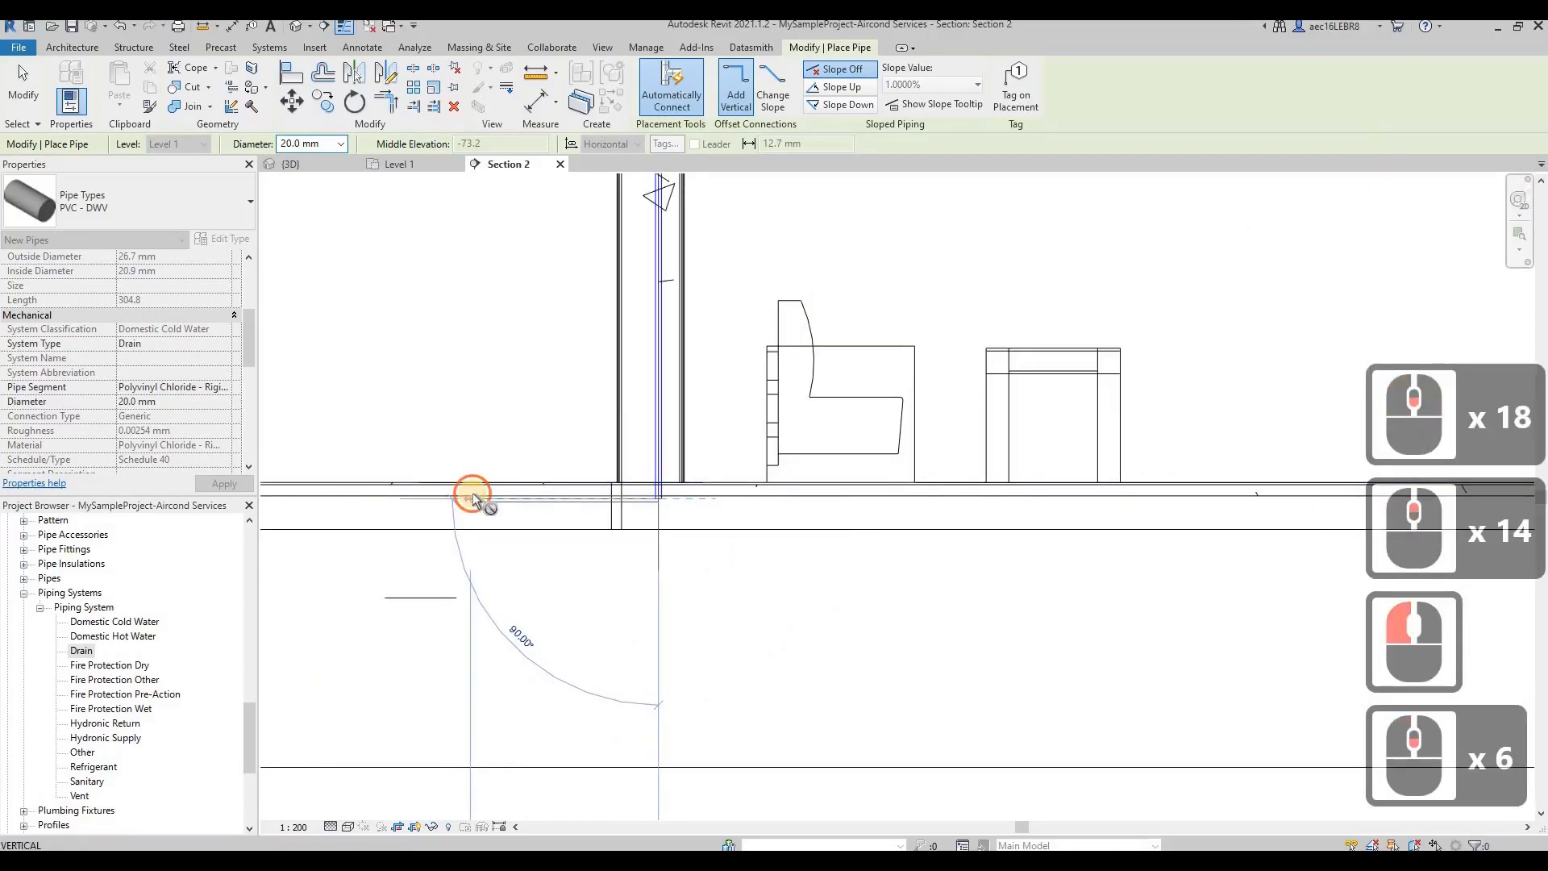
pyautogui.click(472, 496)
pyautogui.press('Escape')
pyautogui.press('Escape')
# In the Level 1 plan, redirect the horizontal drain pipe's free end to the bathroom floor drain, making it about 4978 mm long
pyautogui.click(400, 164)
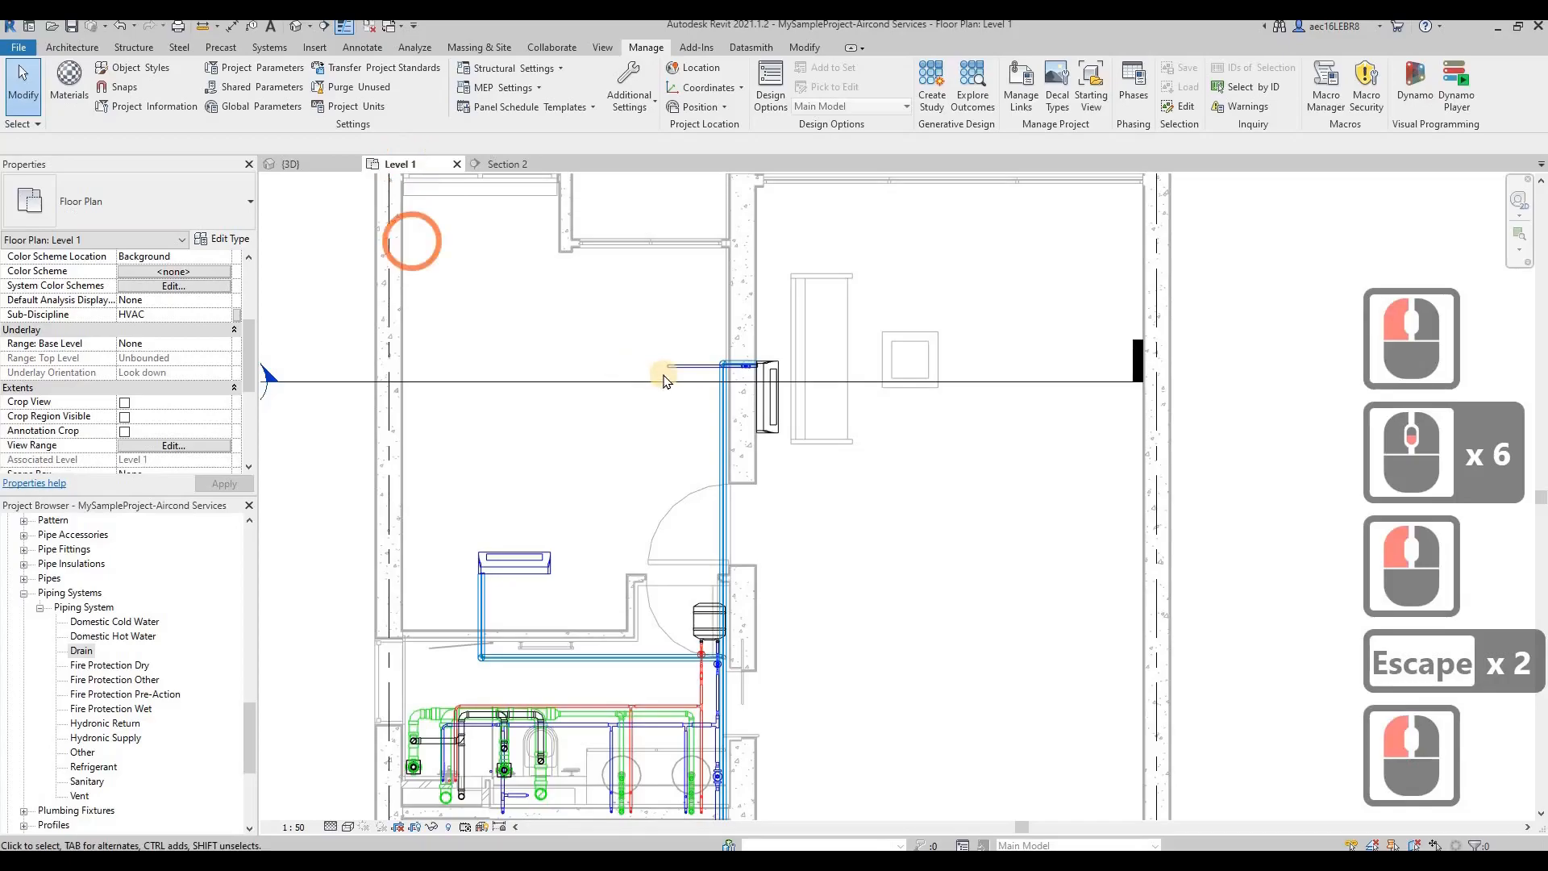
pyautogui.click(665, 373)
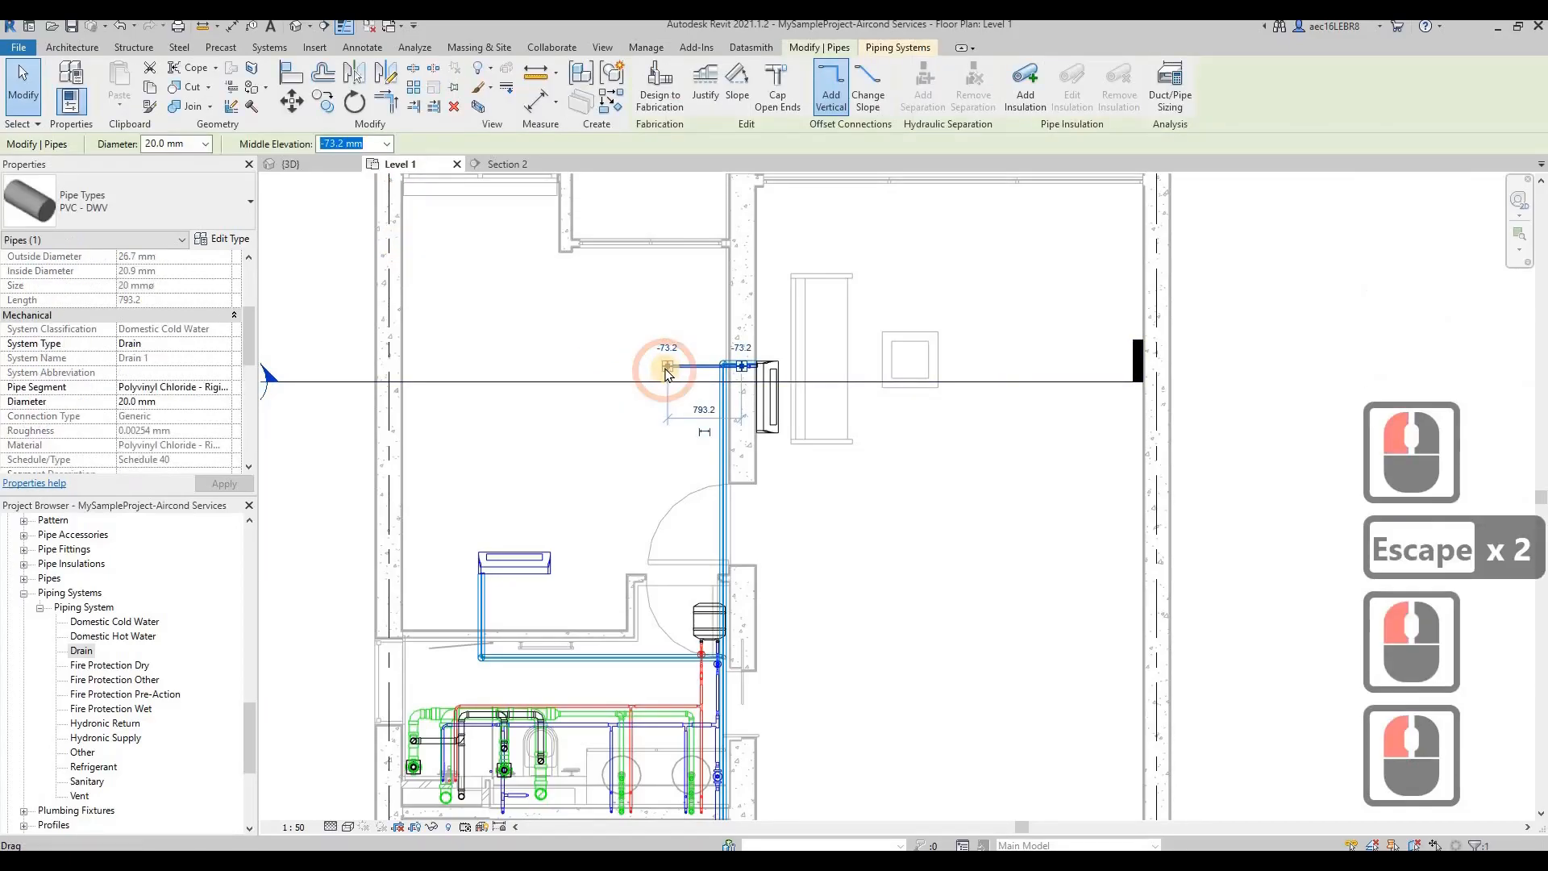
pyautogui.moveTo(682, 574); pyautogui.dragTo(657, 650)
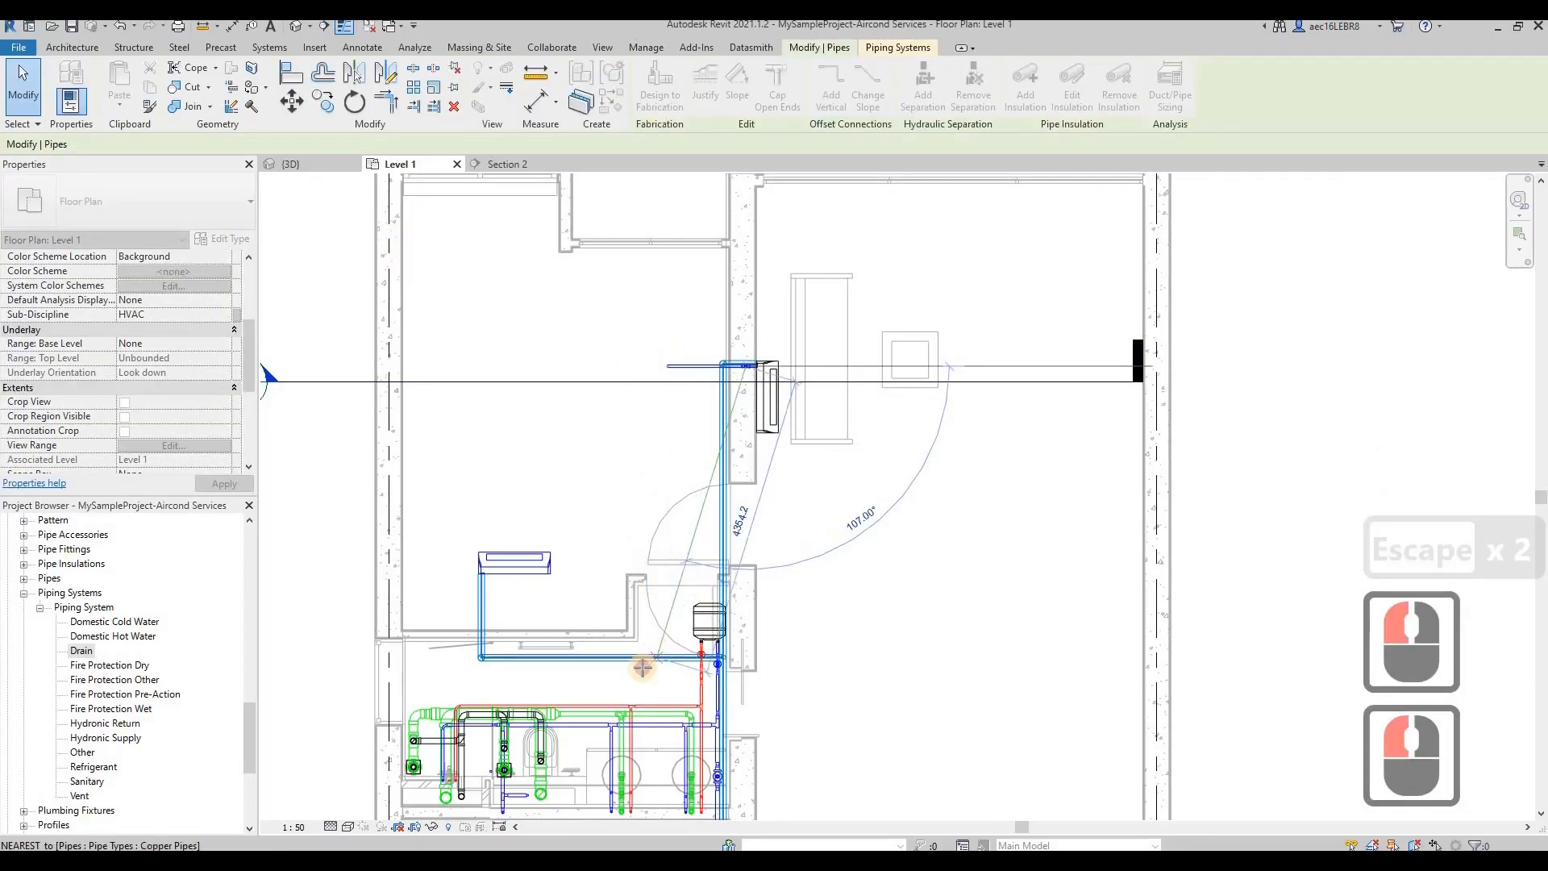
pyautogui.scroll(11, 566, 748)
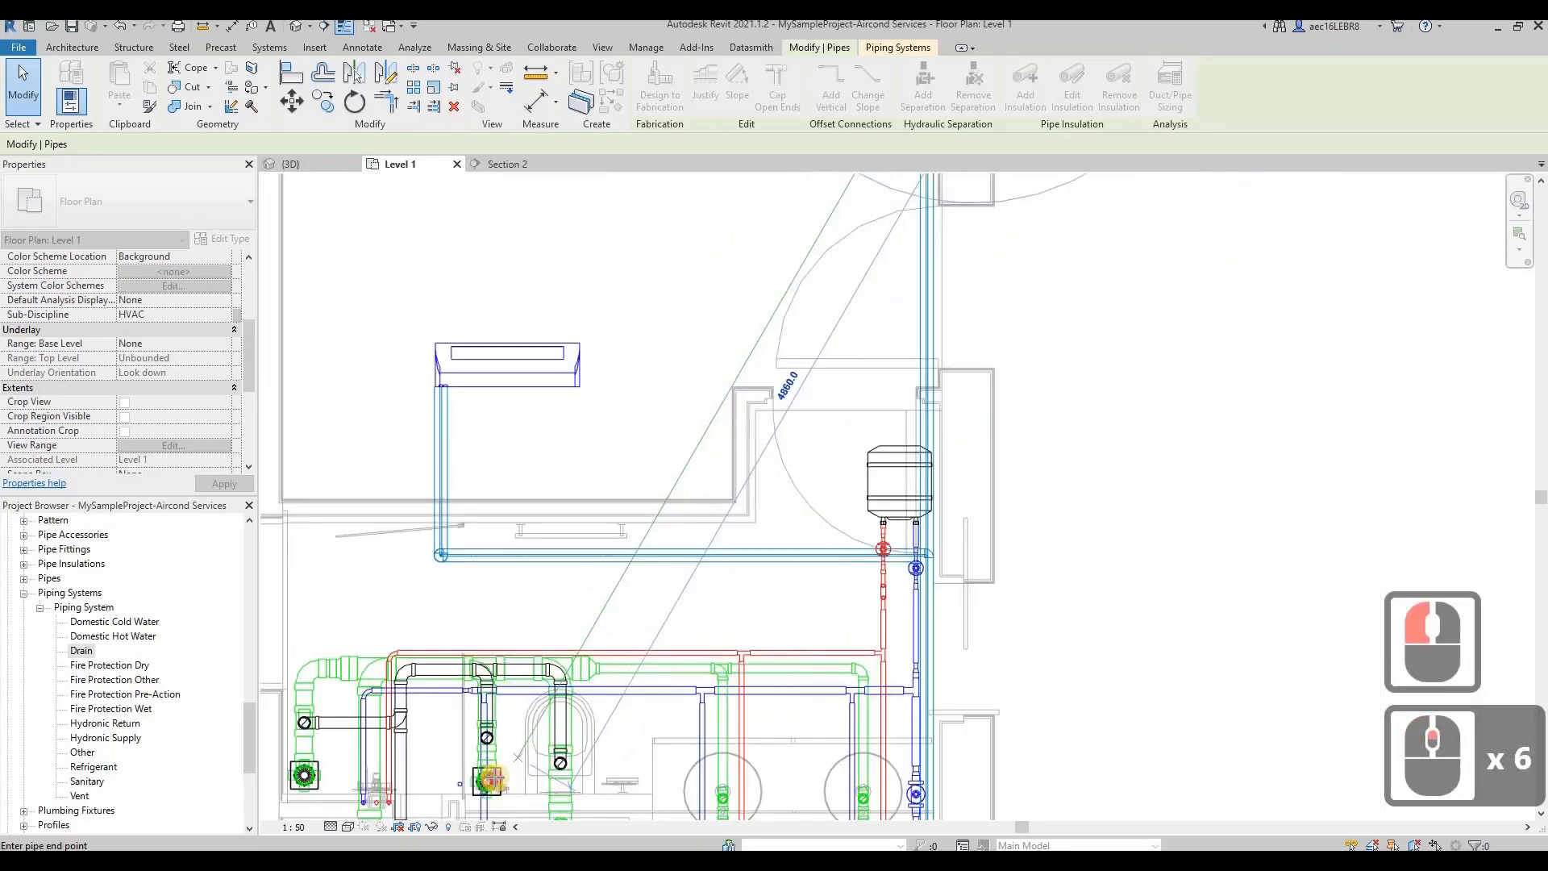
pyautogui.scroll(6, 490, 779)
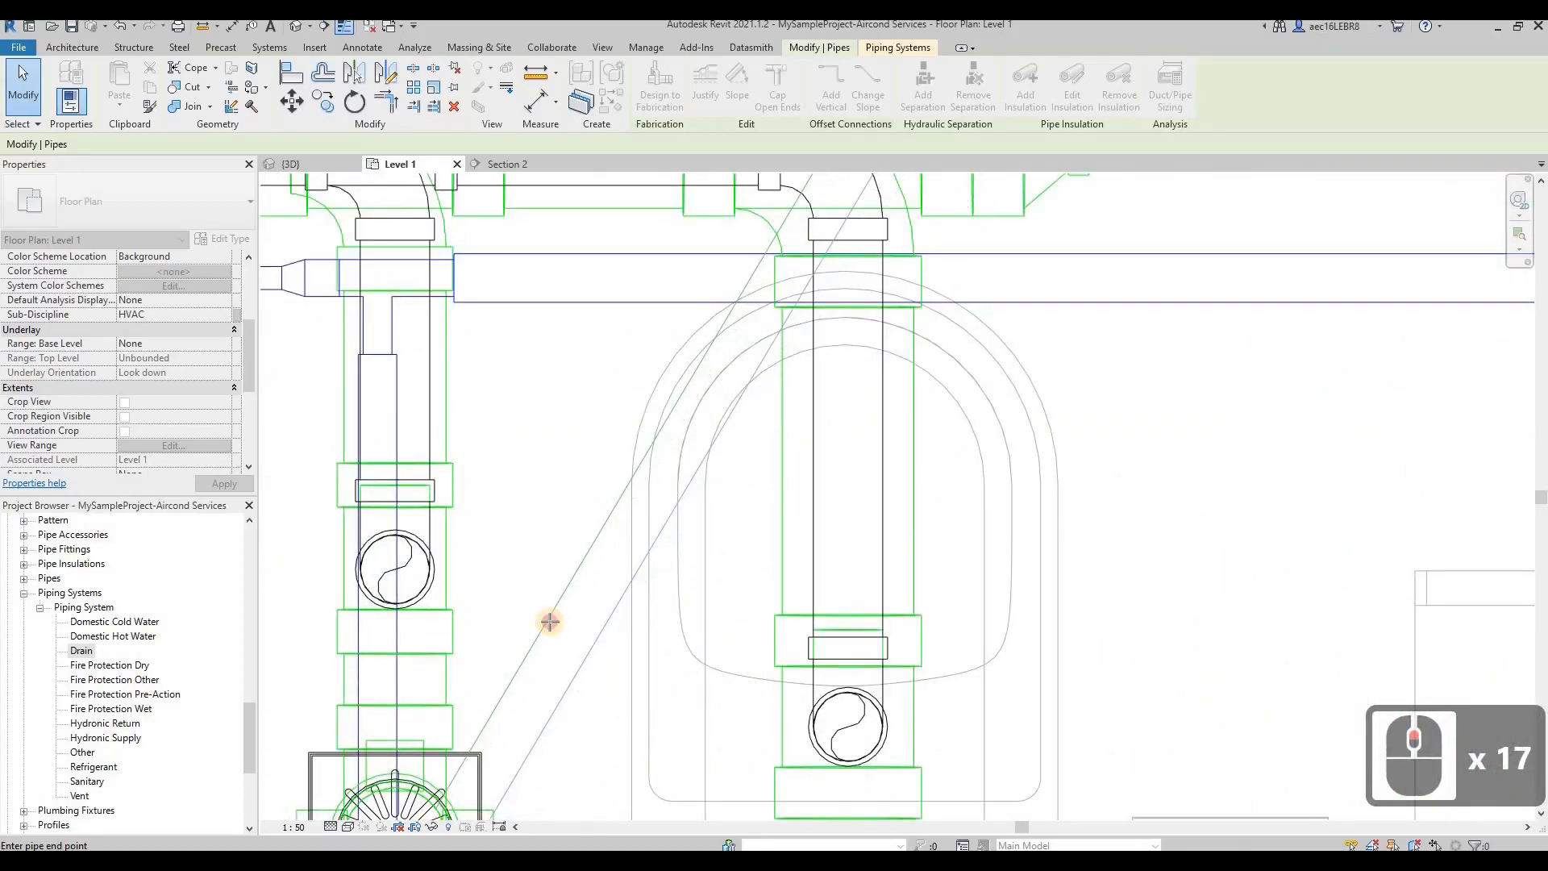
pyautogui.scroll(-5, 556, 618)
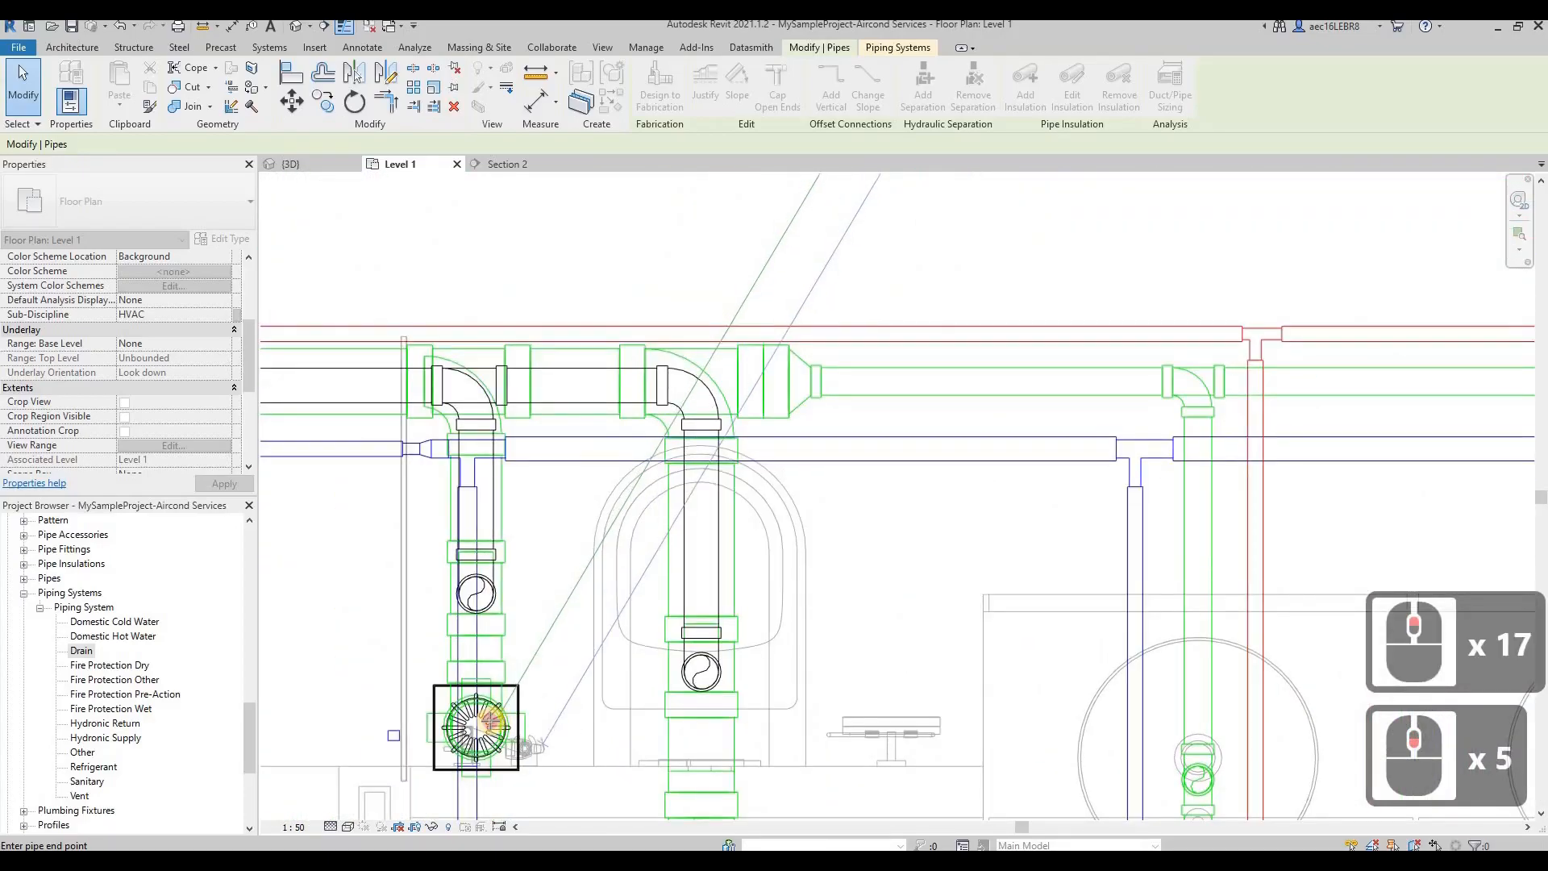
pyautogui.scroll(8, 488, 721)
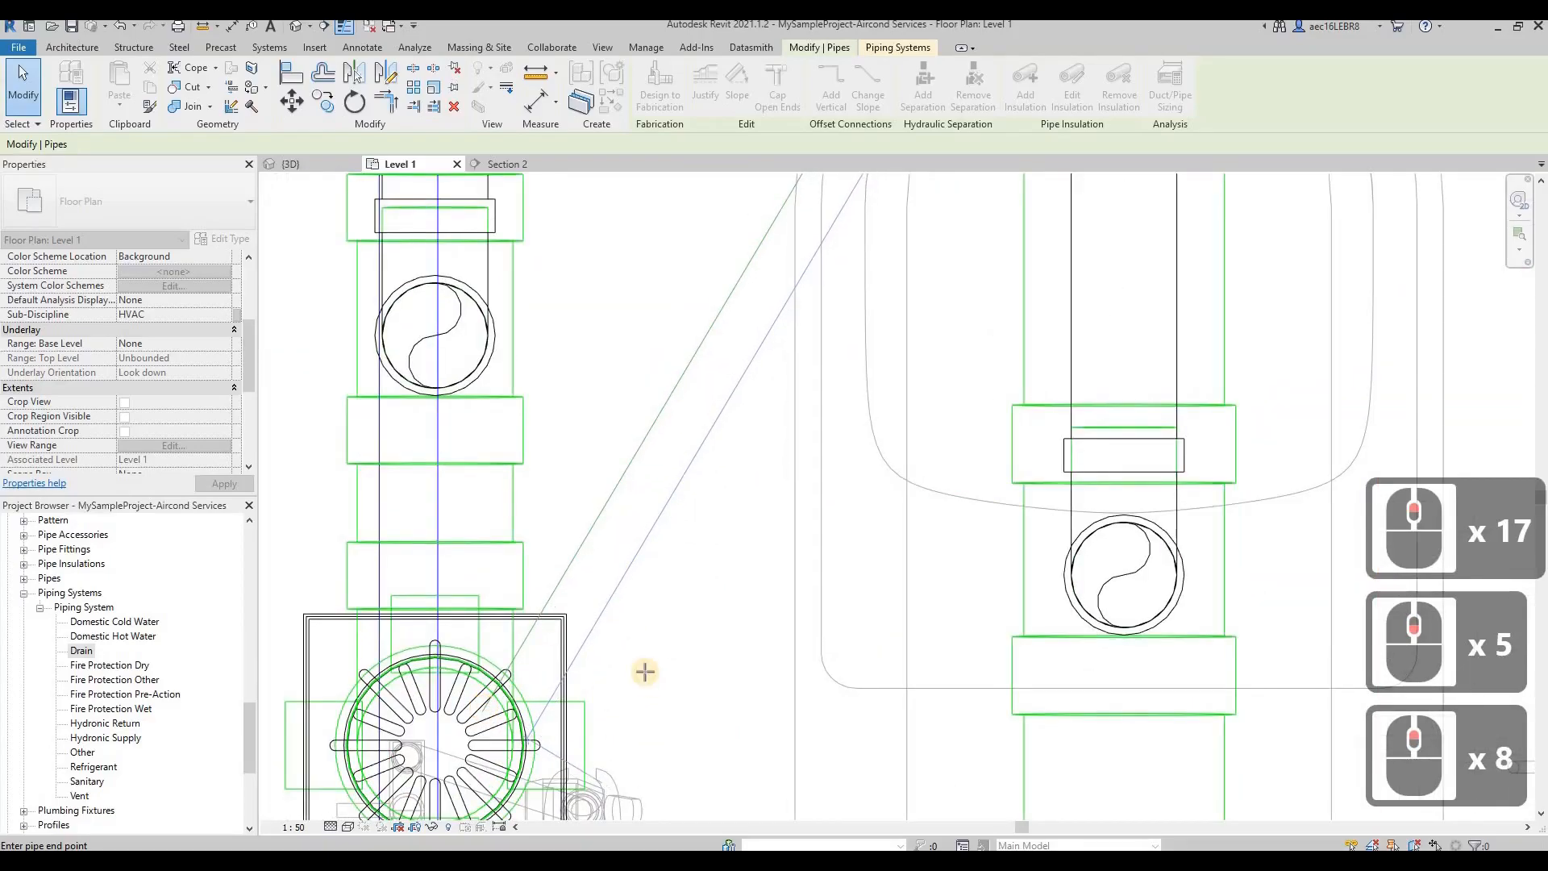
pyautogui.click(645, 672)
pyautogui.scroll(-16, 639, 674)
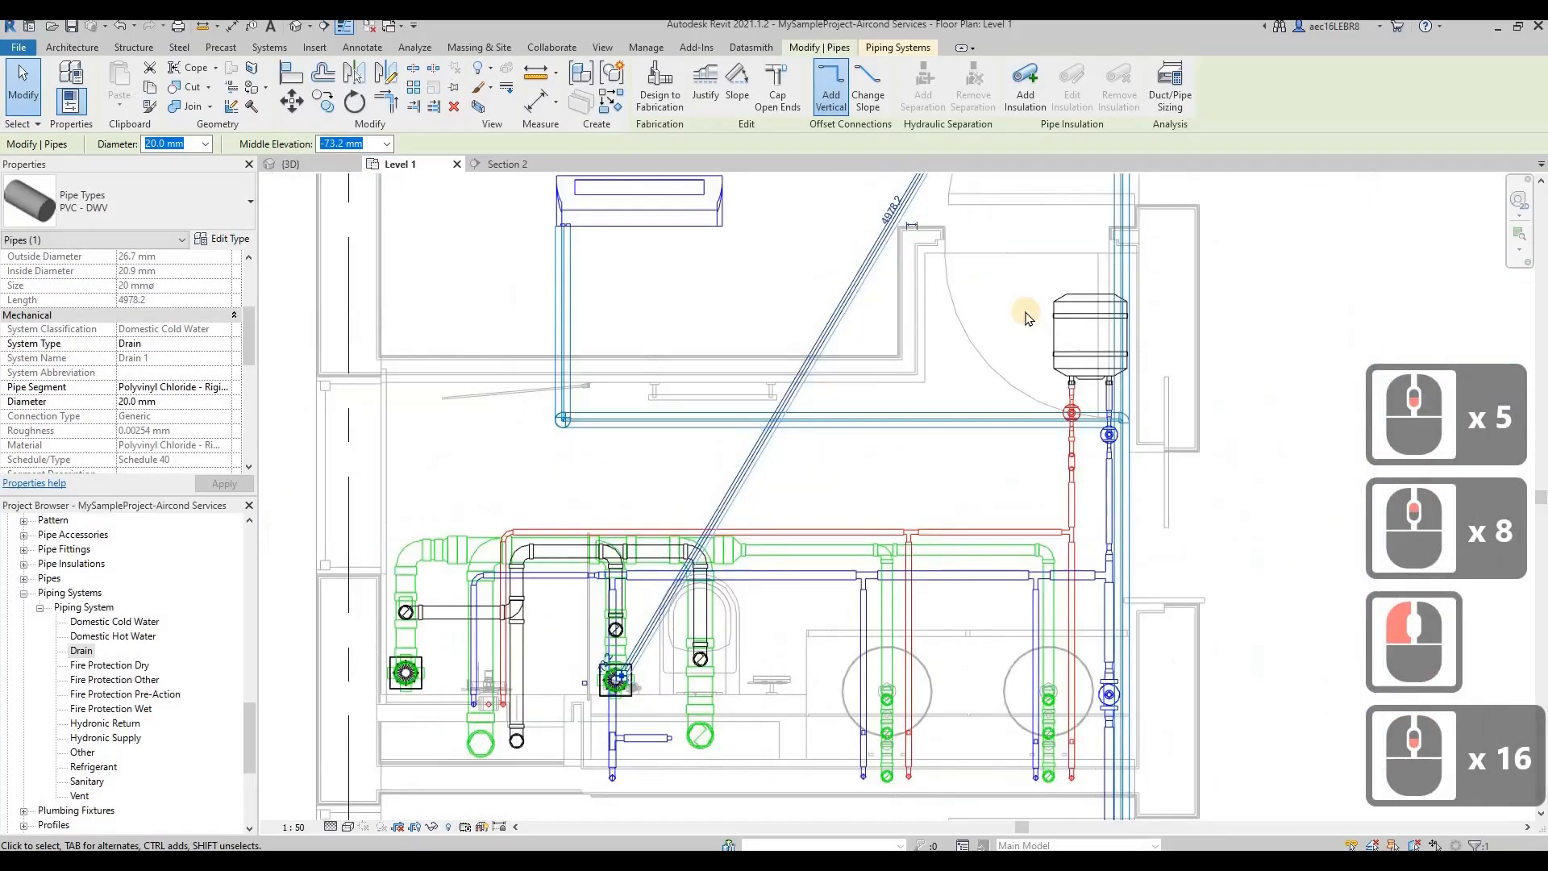
pyautogui.scroll(-2, 1025, 317)
pyautogui.press('Escape')
pyautogui.press('Escape')
# Check the diagonal drain pipe's route to the floor drain in the 3D view and delete that pipe
pyautogui.moveTo(1030, 378); pyautogui.dragTo(835, 339, button='middle')
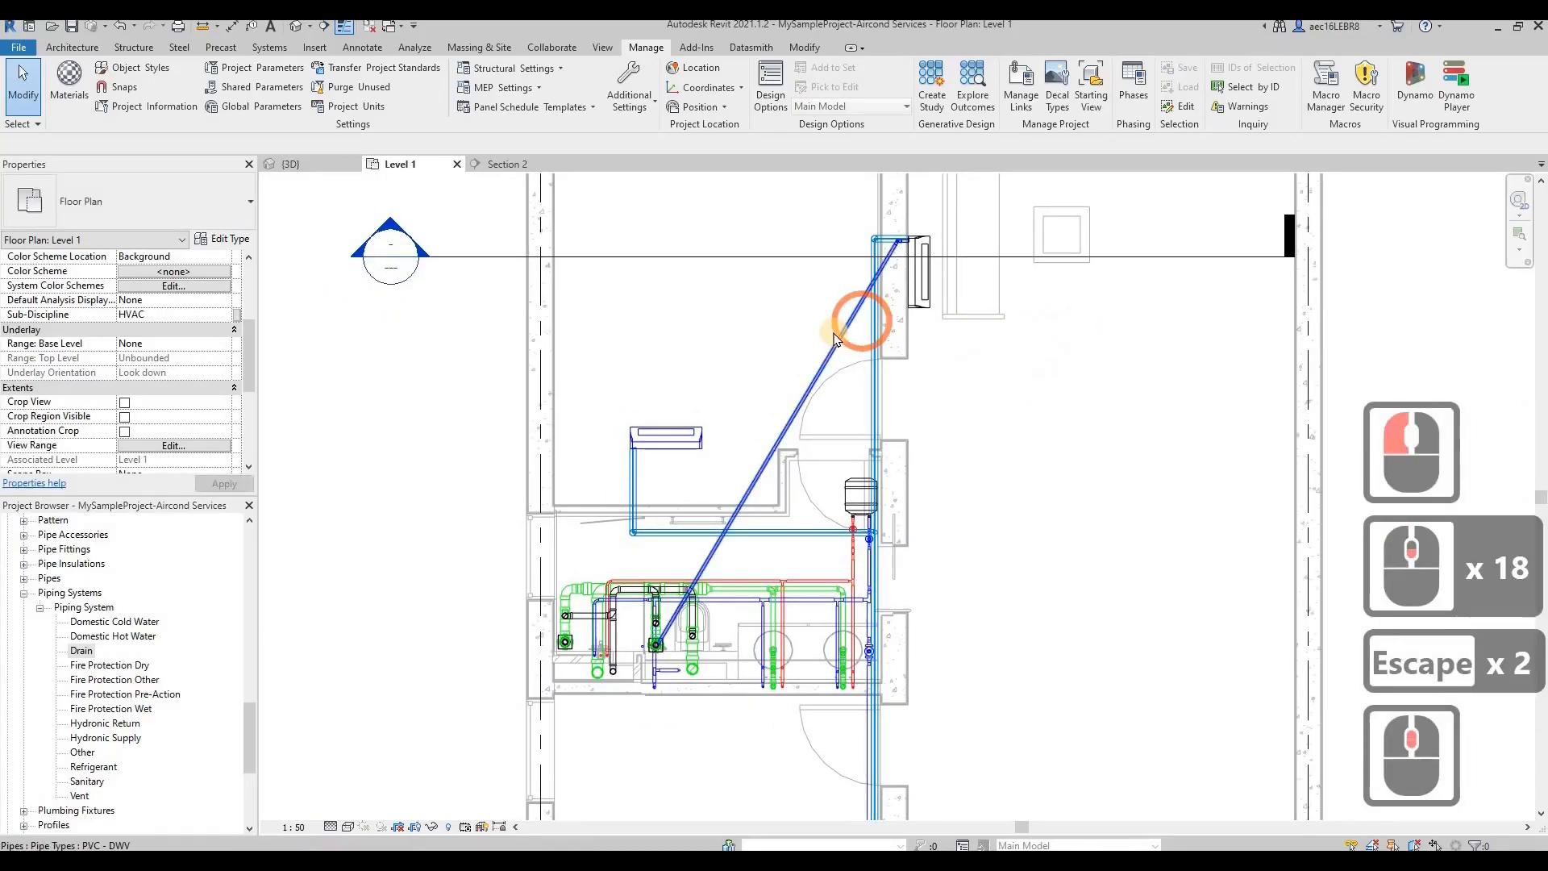
pyautogui.press('Tab')
pyautogui.click(834, 339)
pyautogui.press('Escape')
pyautogui.click(289, 163)
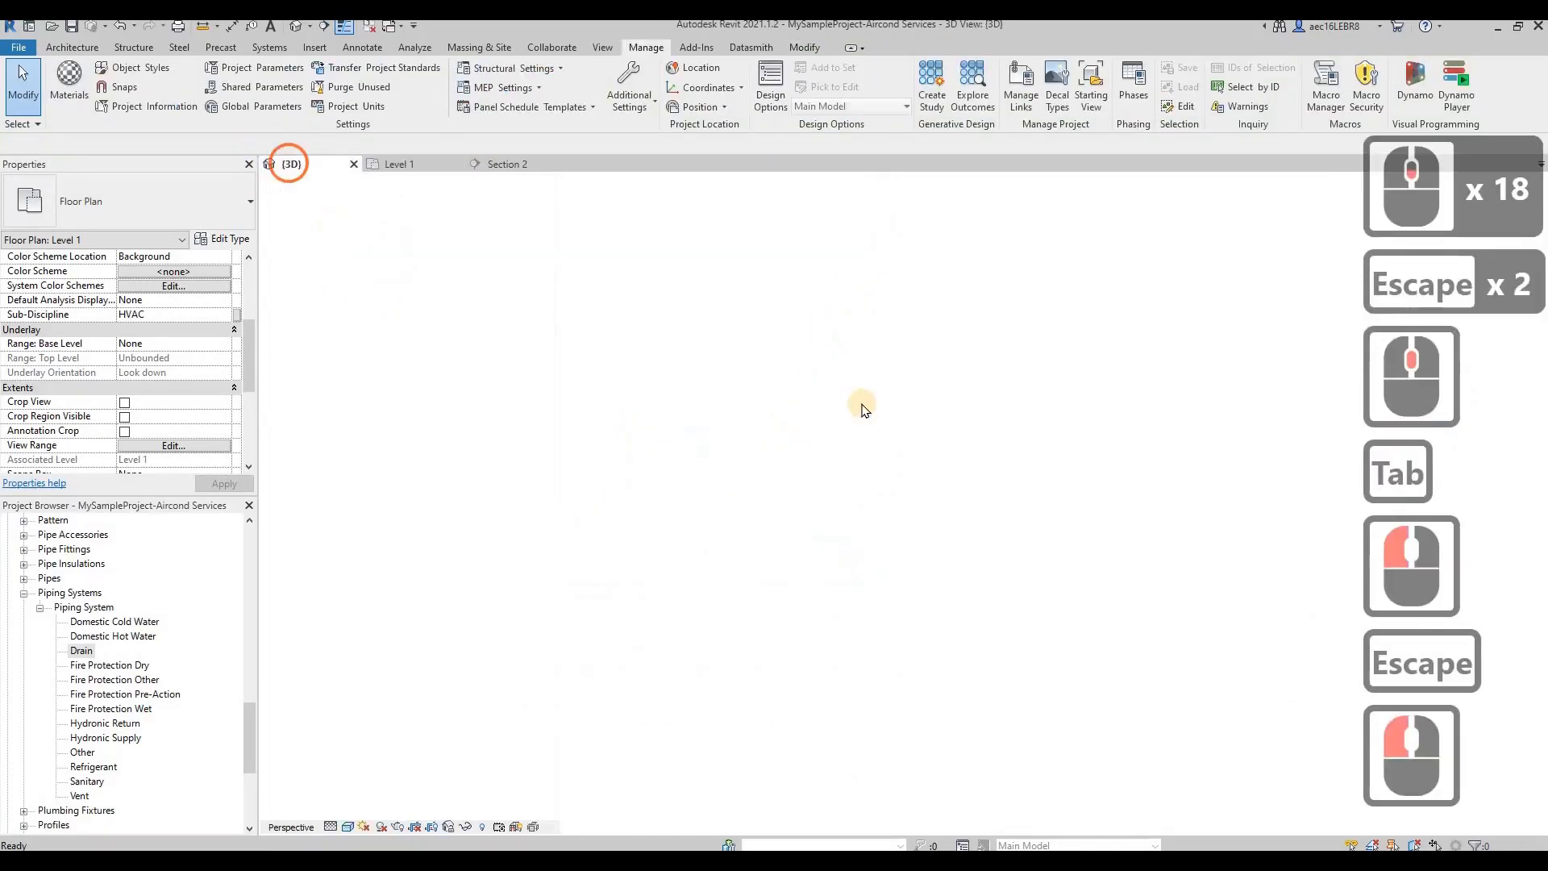
pyautogui.scroll(-4, 857, 403)
pyautogui.click(761, 702)
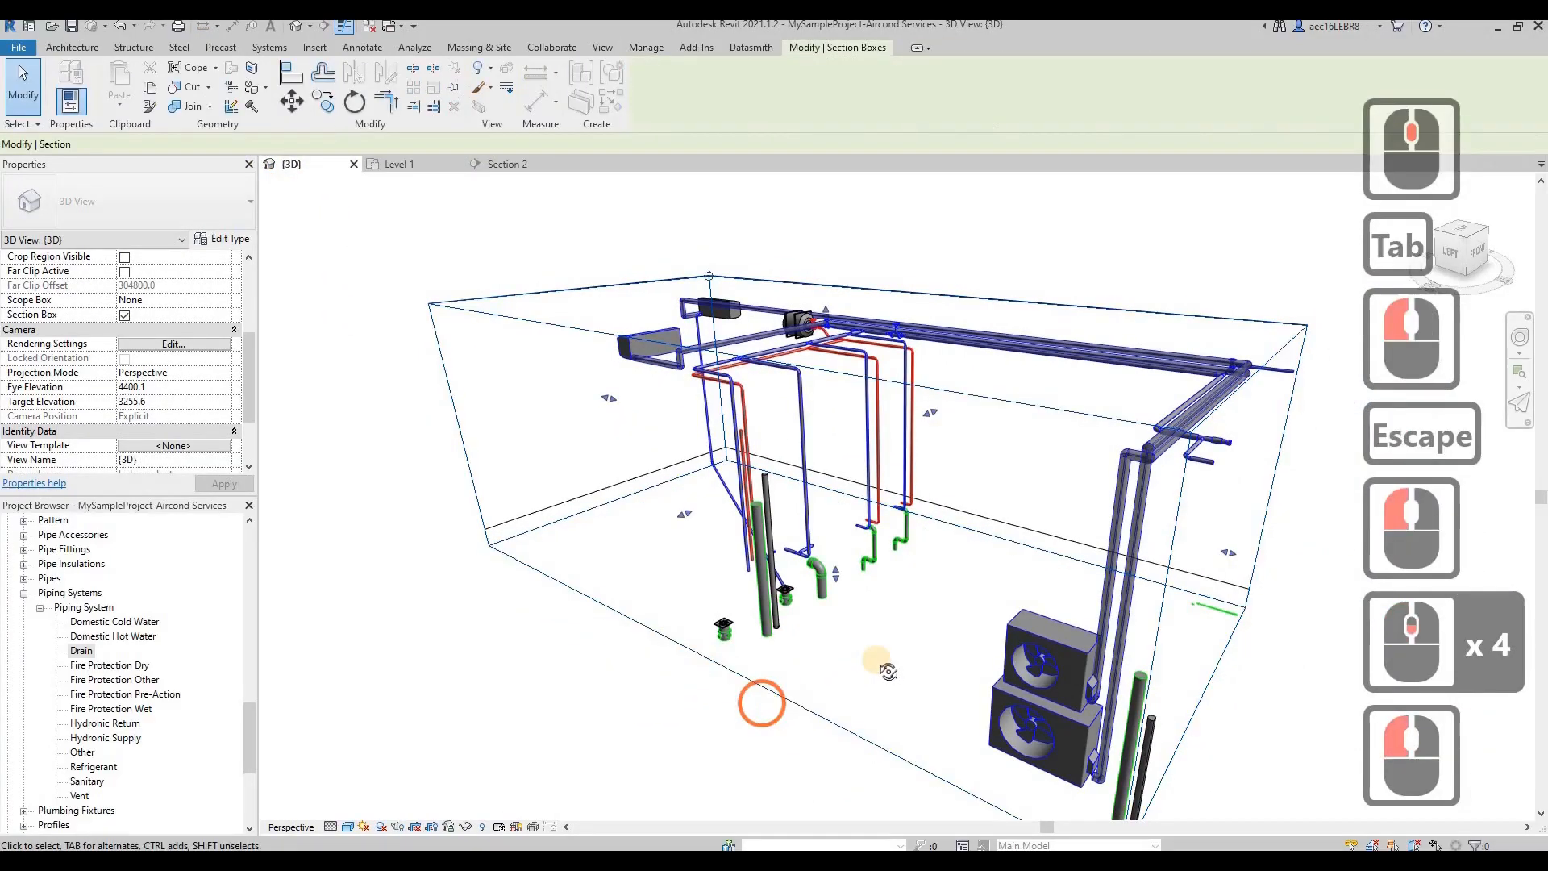
pyautogui.keyDown('shift'); pyautogui.moveTo(888, 671); pyautogui.dragTo(838, 645, button='middle'); pyautogui.keyUp('shift')
pyautogui.click(787, 605)
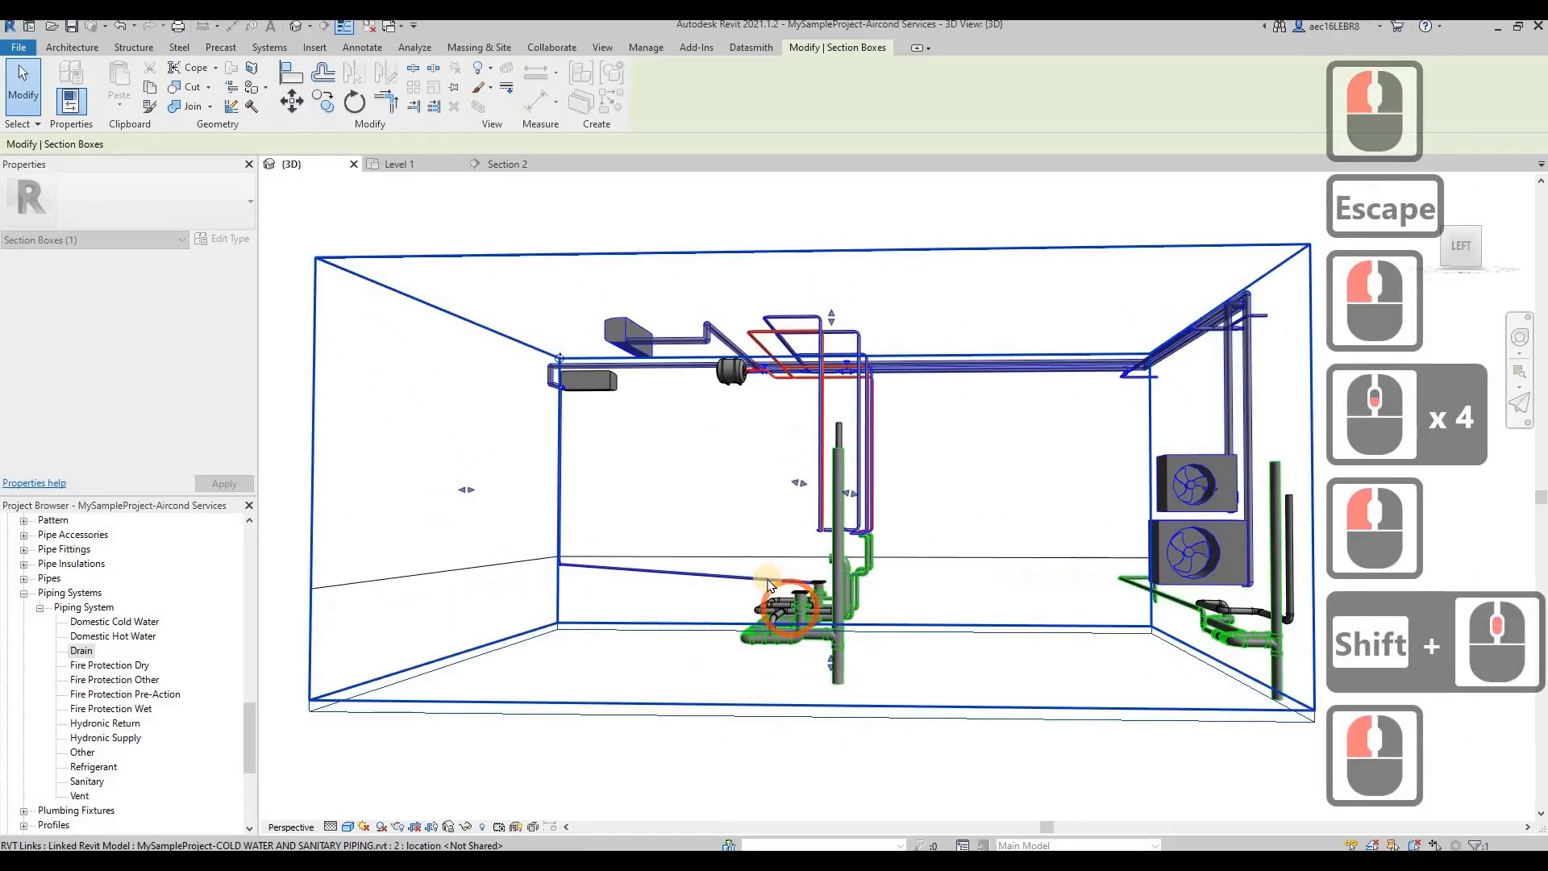
pyautogui.scroll(20, 768, 584)
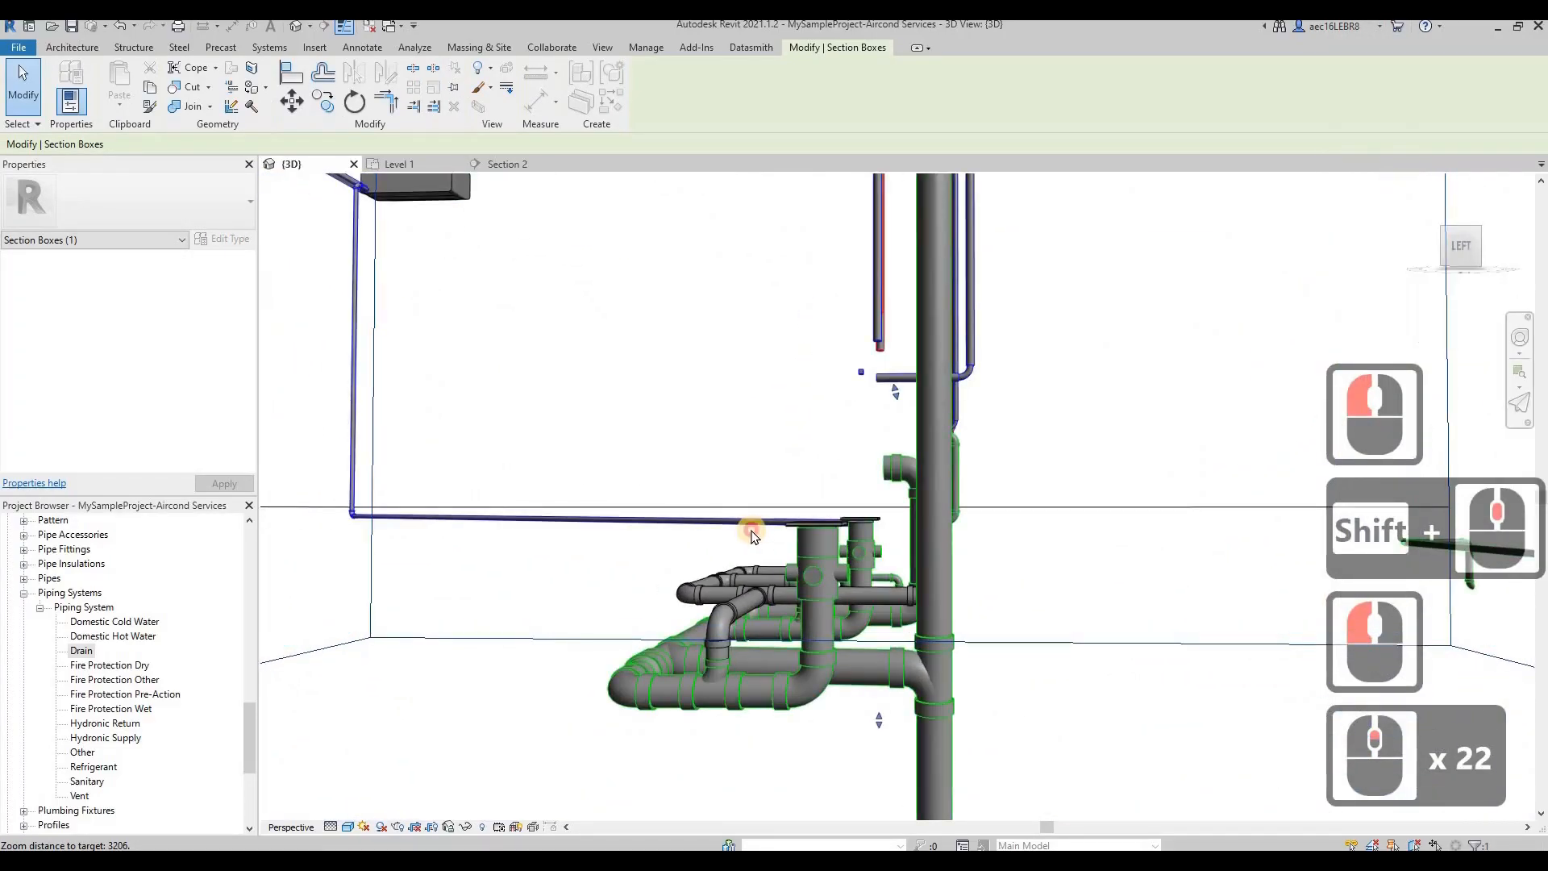
pyautogui.click(750, 529)
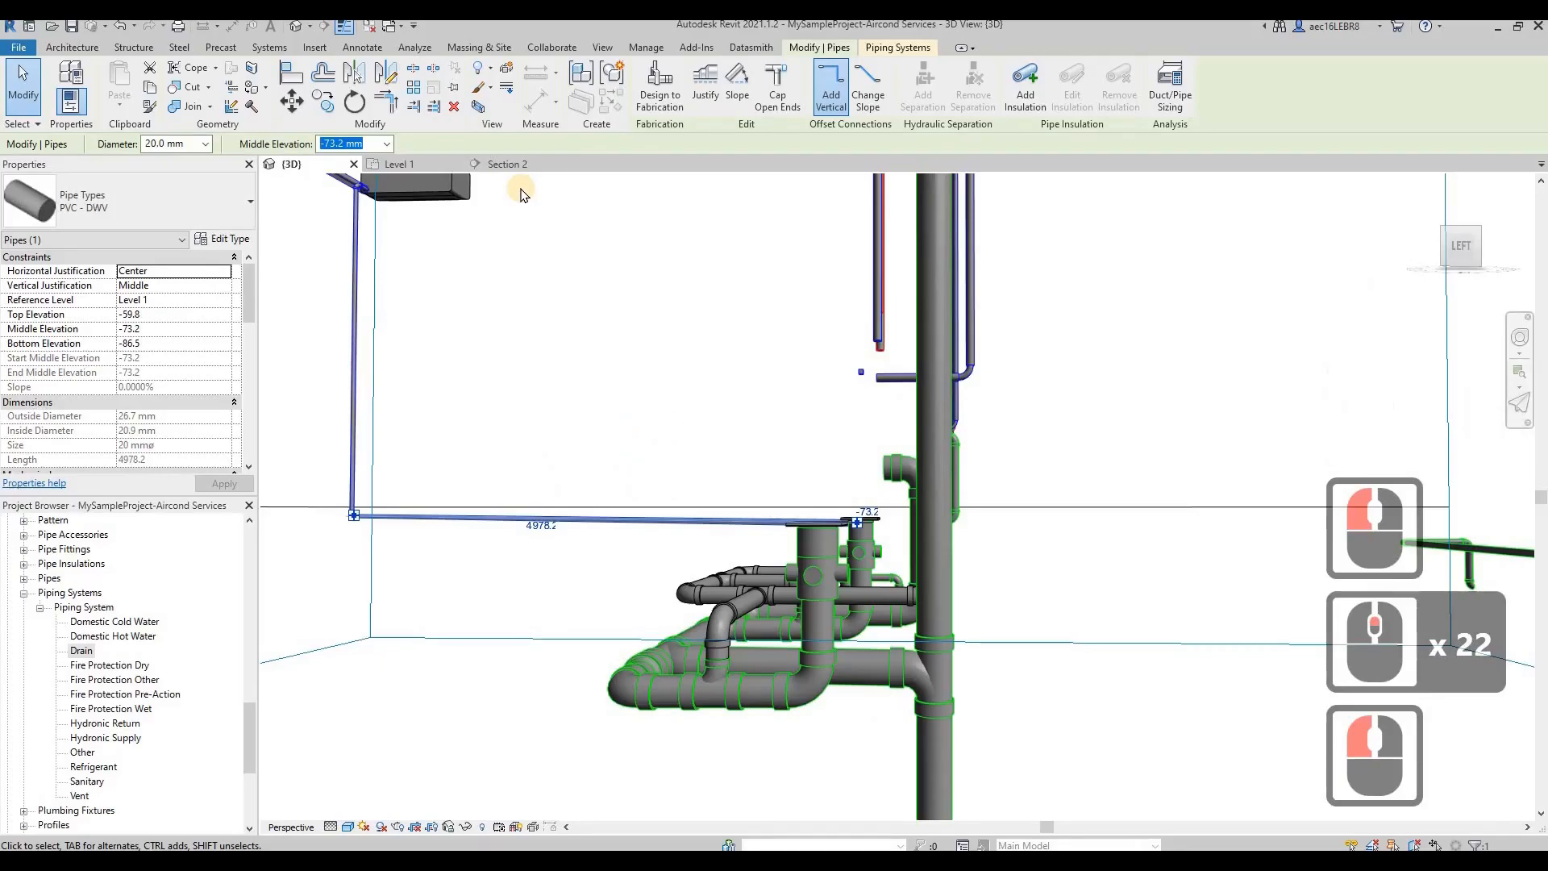
pyautogui.press('Delete')
# Start a Slope Down pipe from the drain bend's open end in the Level 1 plan and examine the available slope values
pyautogui.click(396, 164)
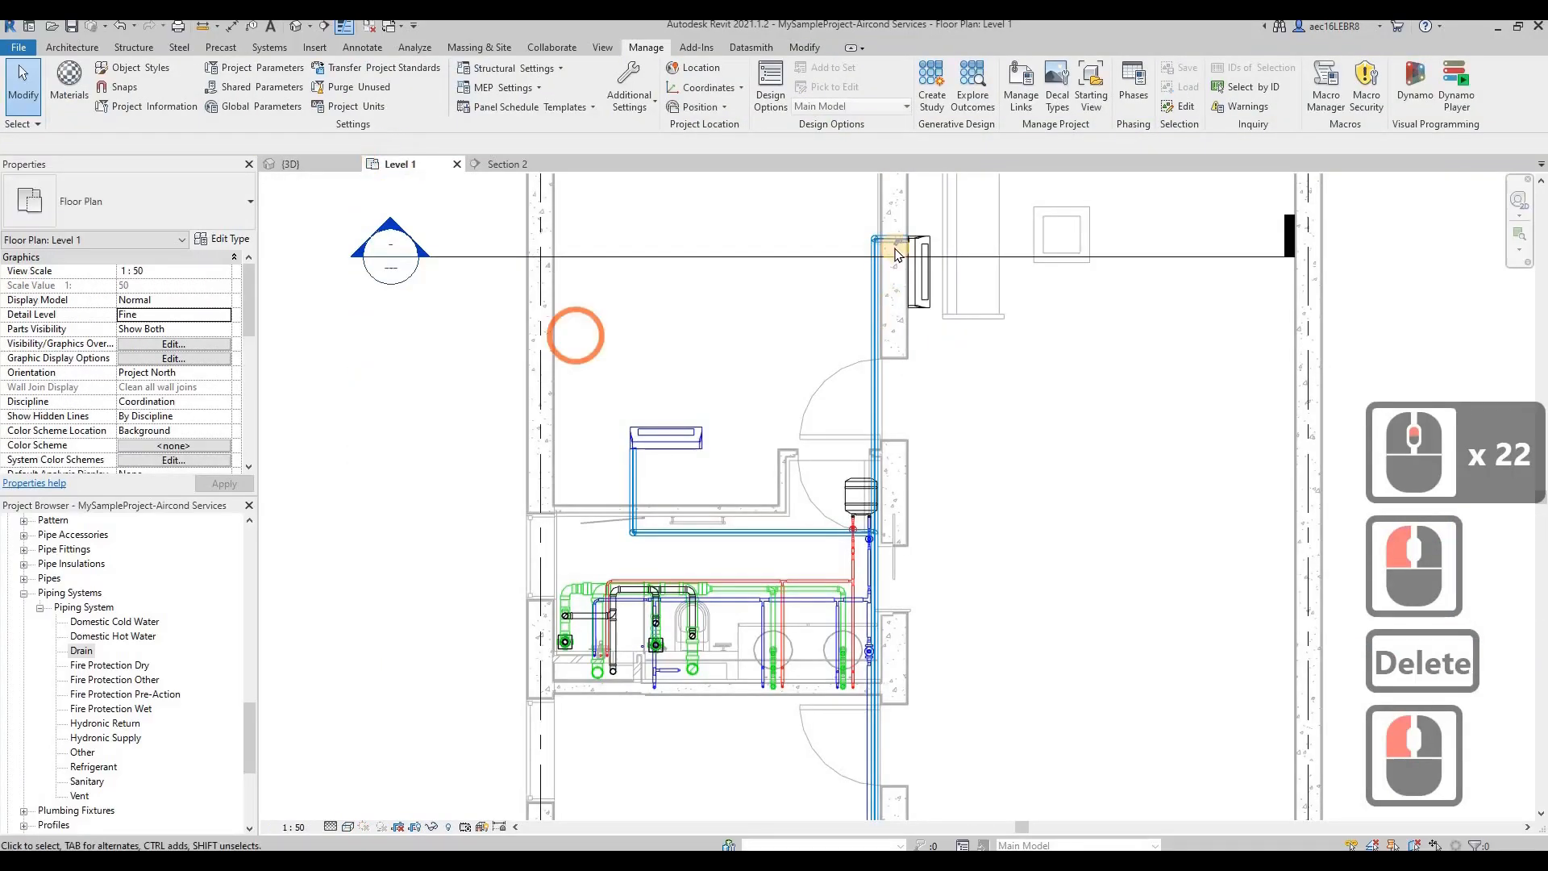
pyautogui.scroll(9, 864, 242)
pyautogui.click(912, 237)
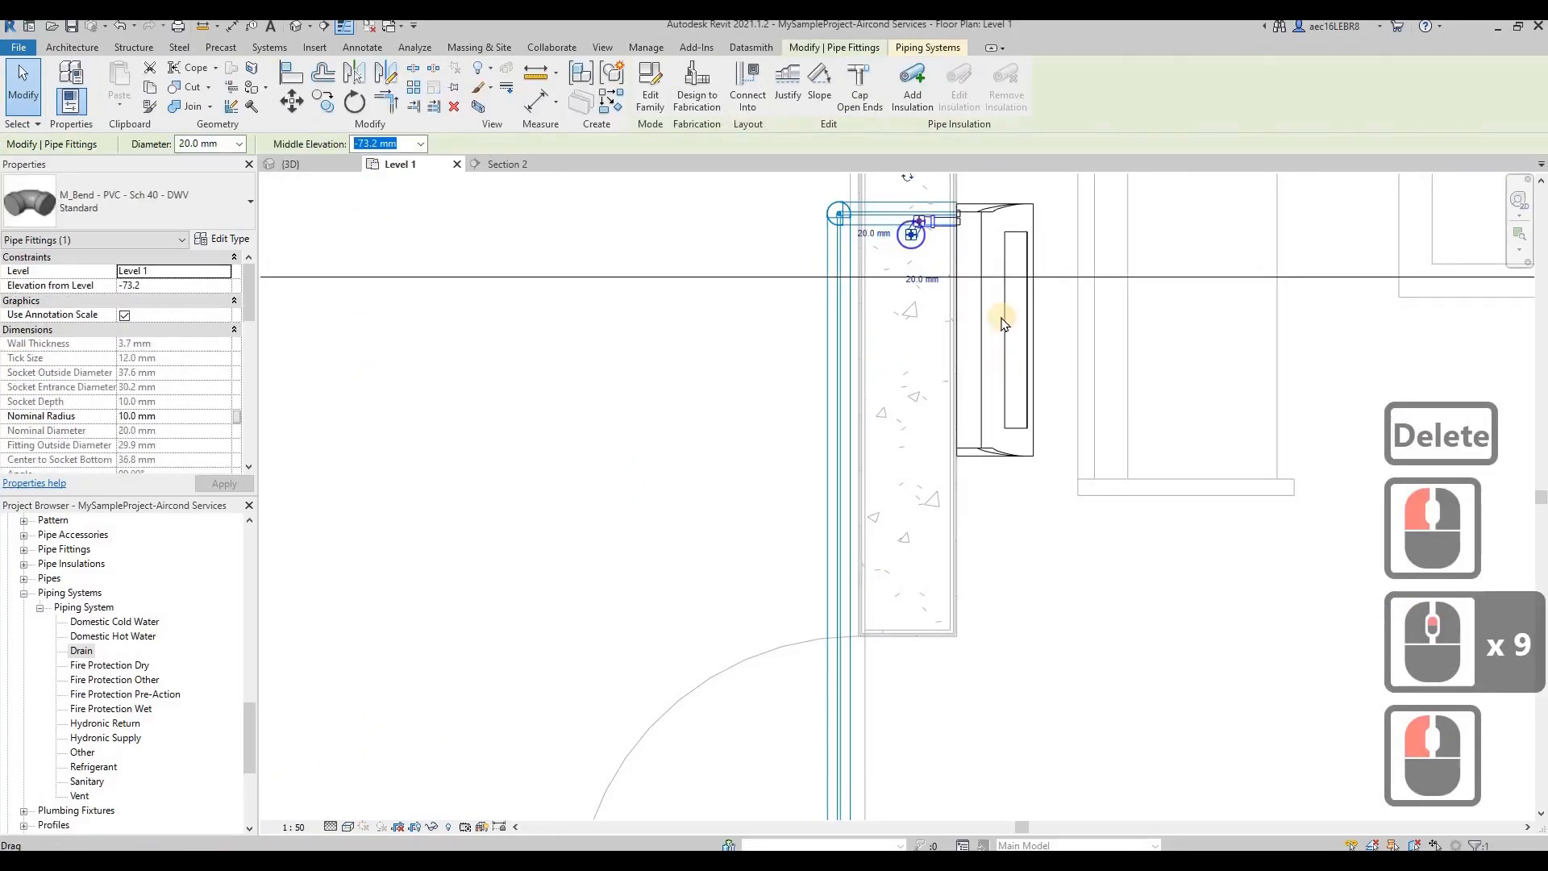
pyautogui.rightClick(912, 236)
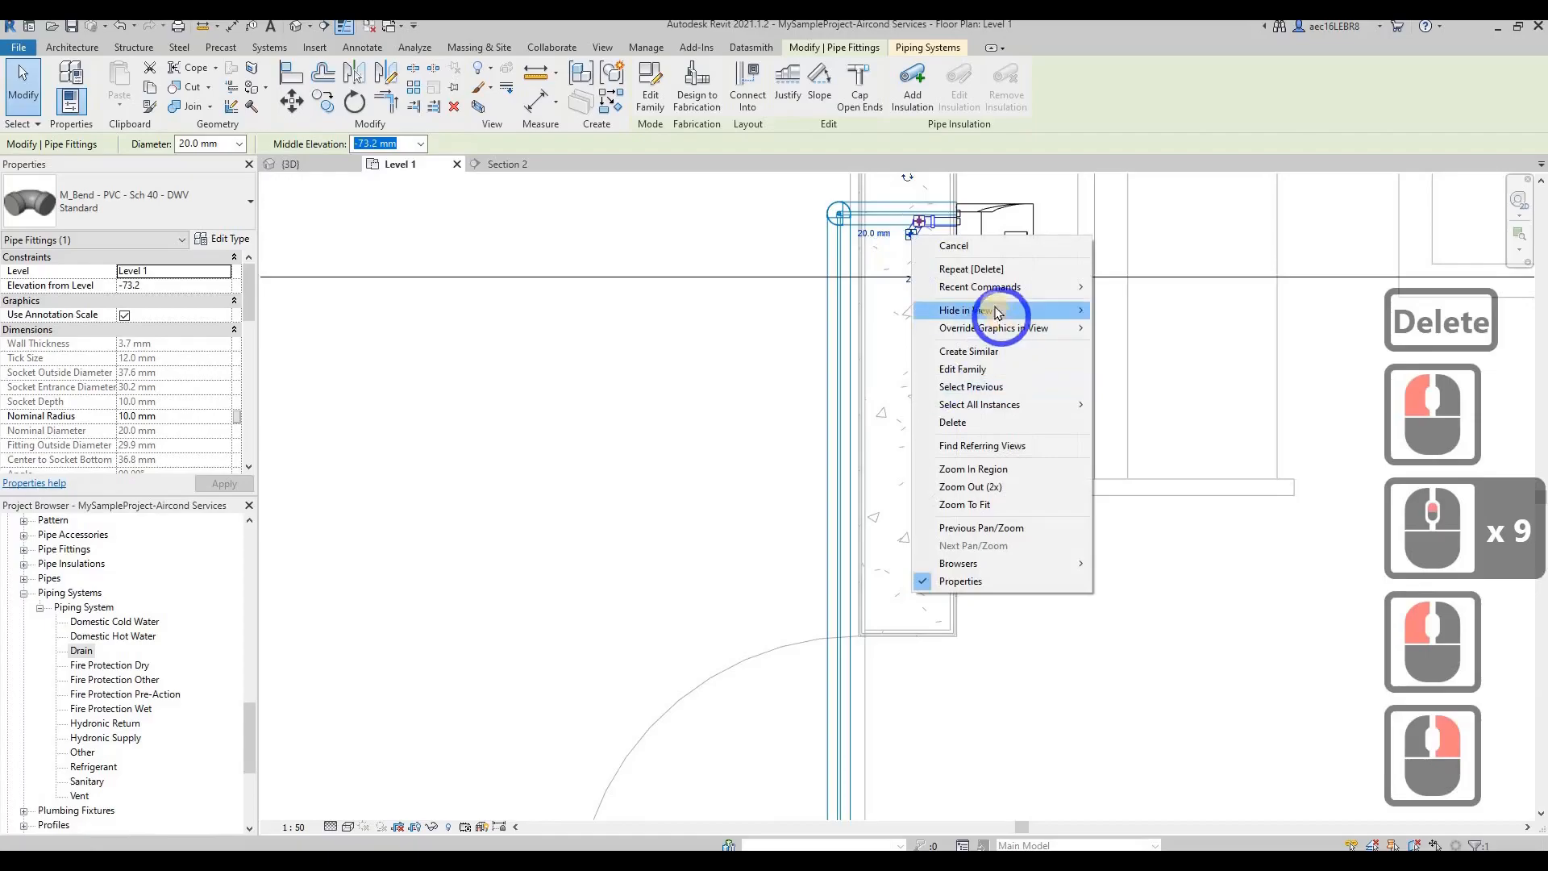
pyautogui.press('Escape')
pyautogui.rightClick(911, 235)
pyautogui.click(960, 318)
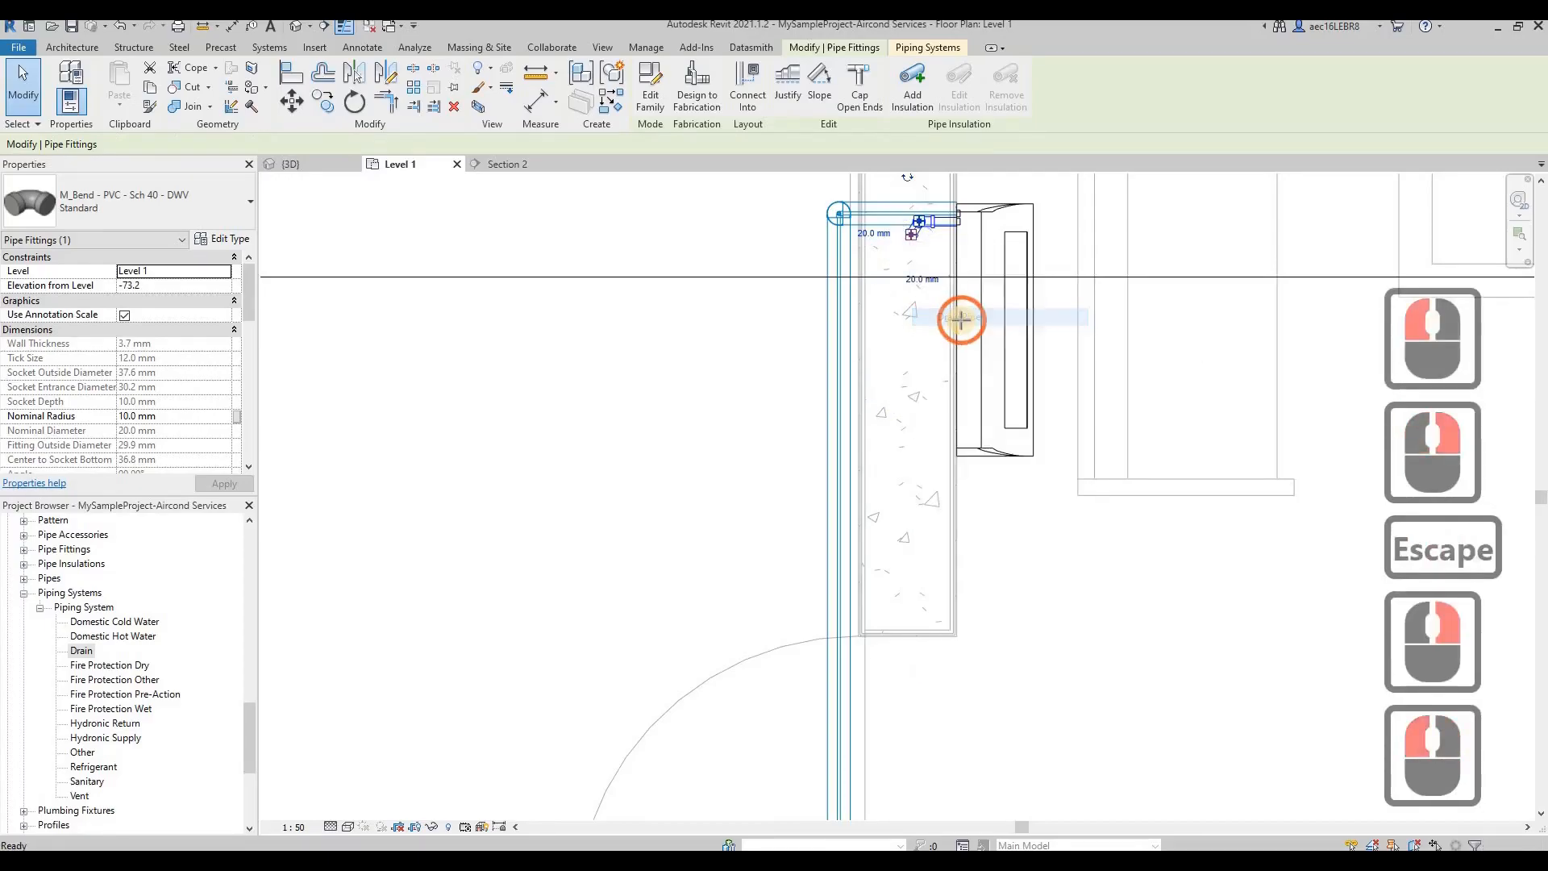
pyautogui.click(964, 105)
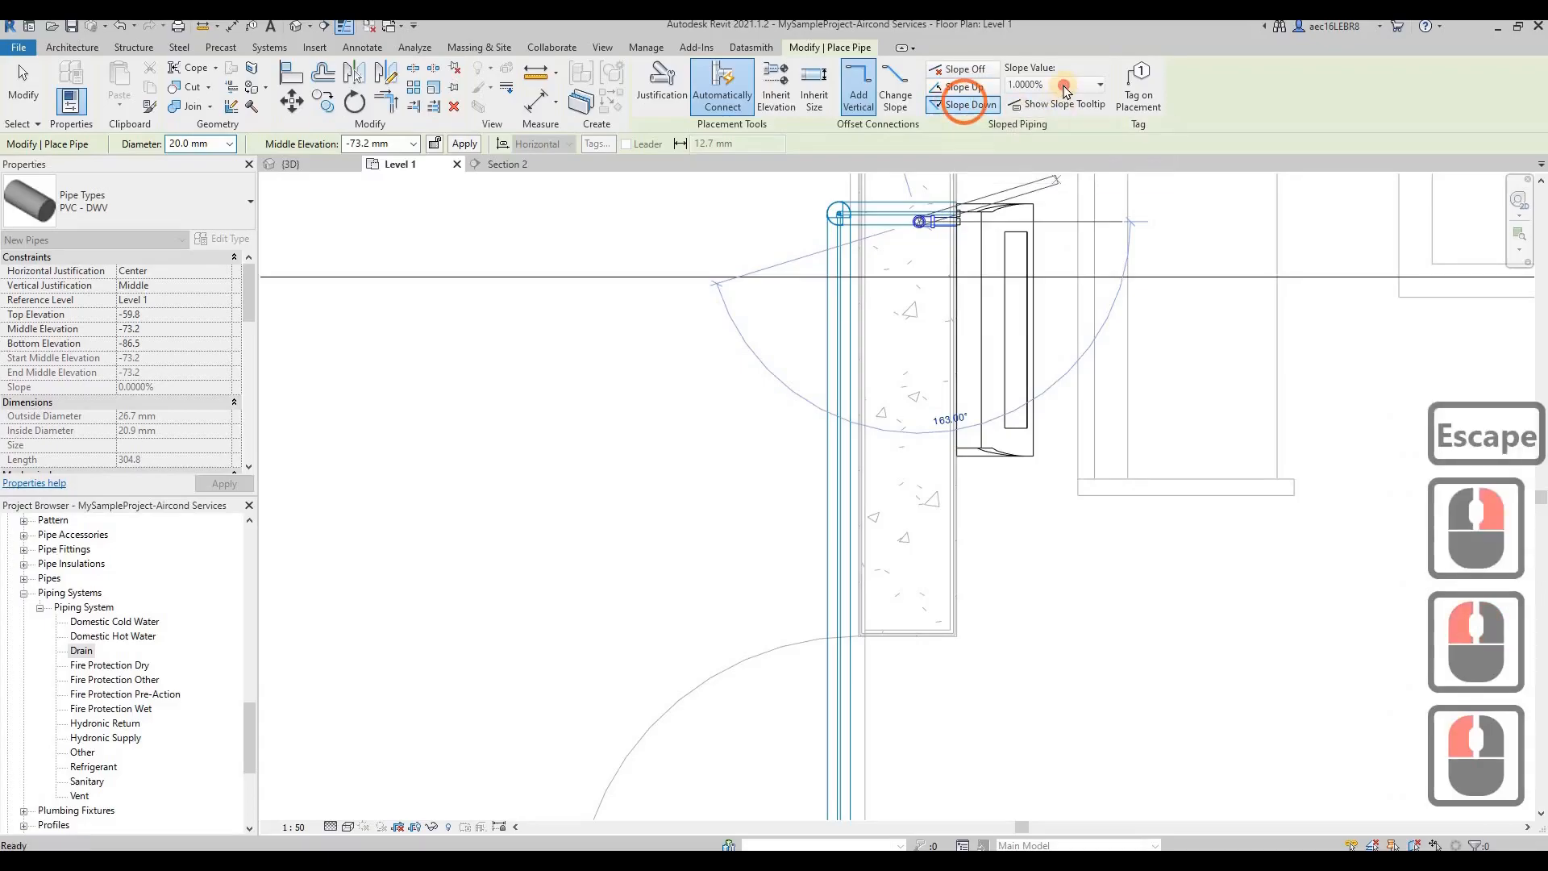
pyautogui.click(1064, 86)
pyautogui.press('Escape')
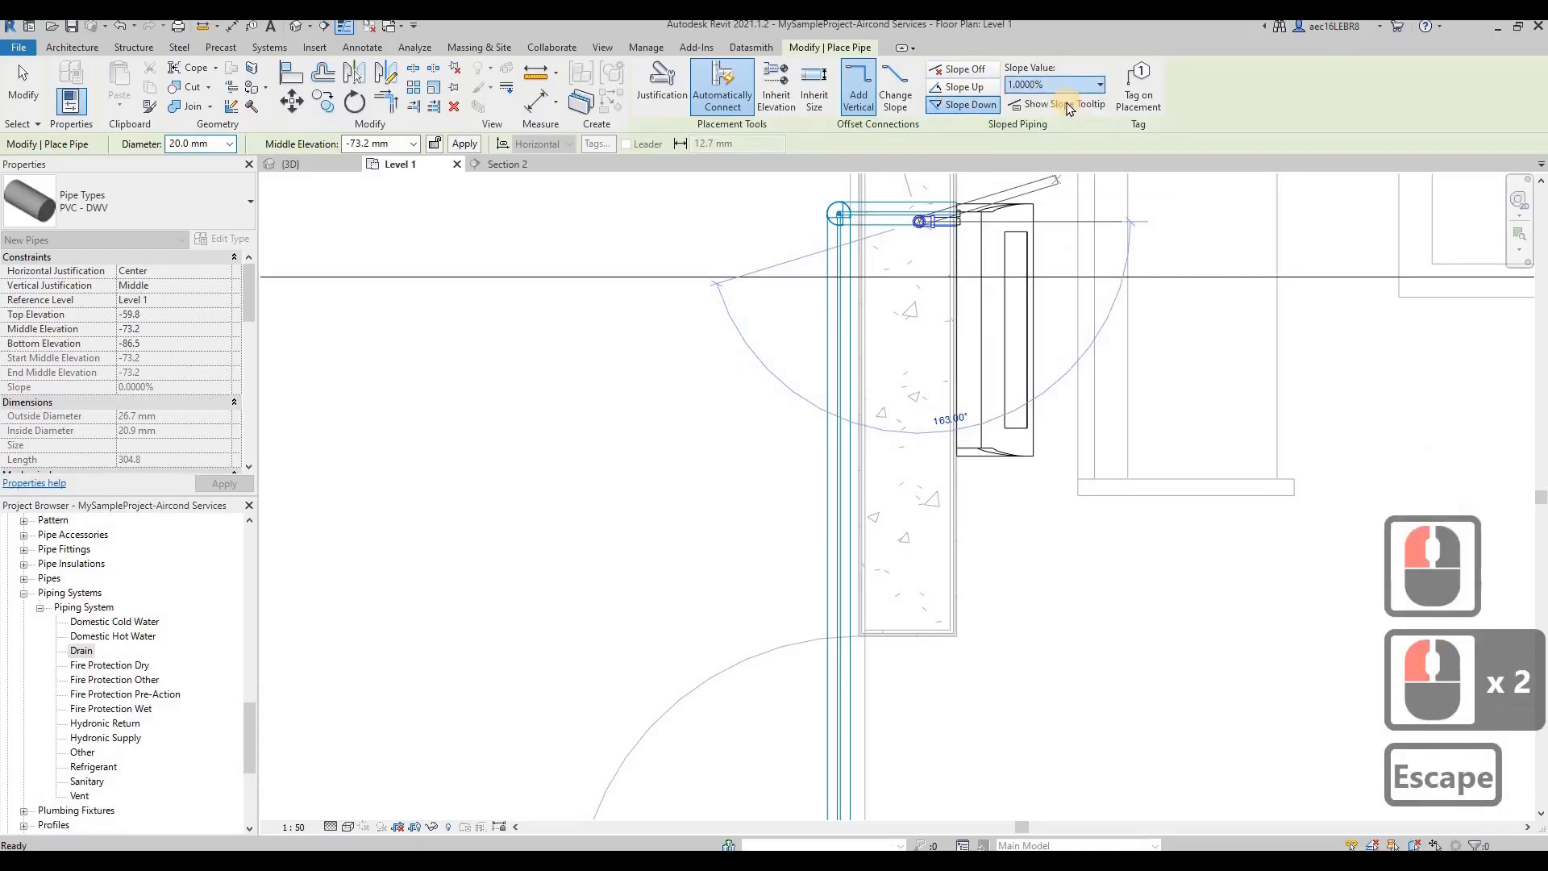
pyautogui.click(1072, 90)
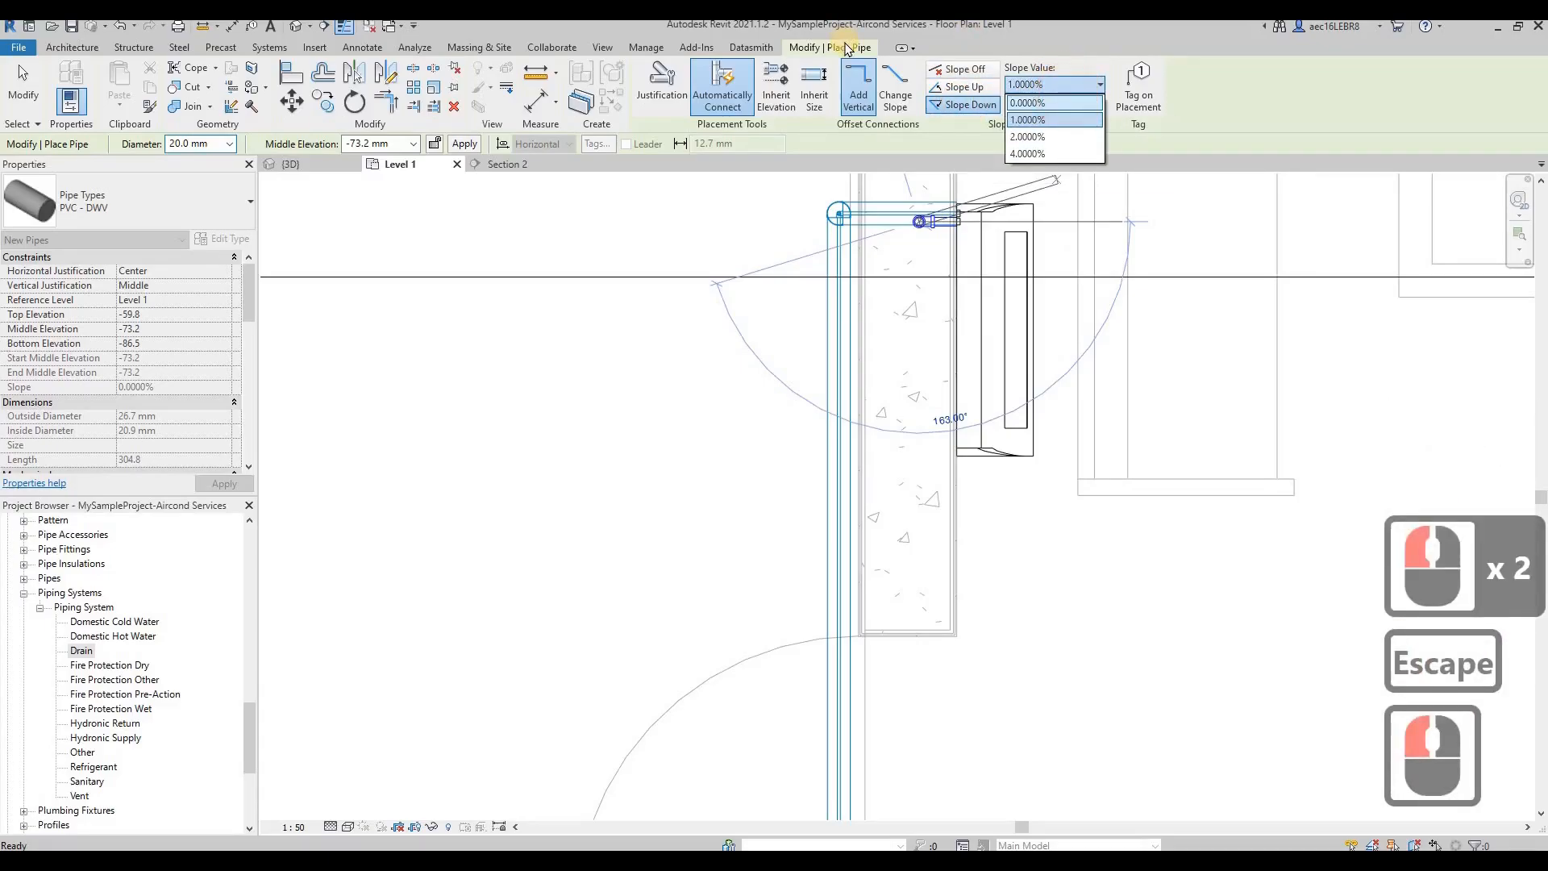
pyautogui.press('Escape')
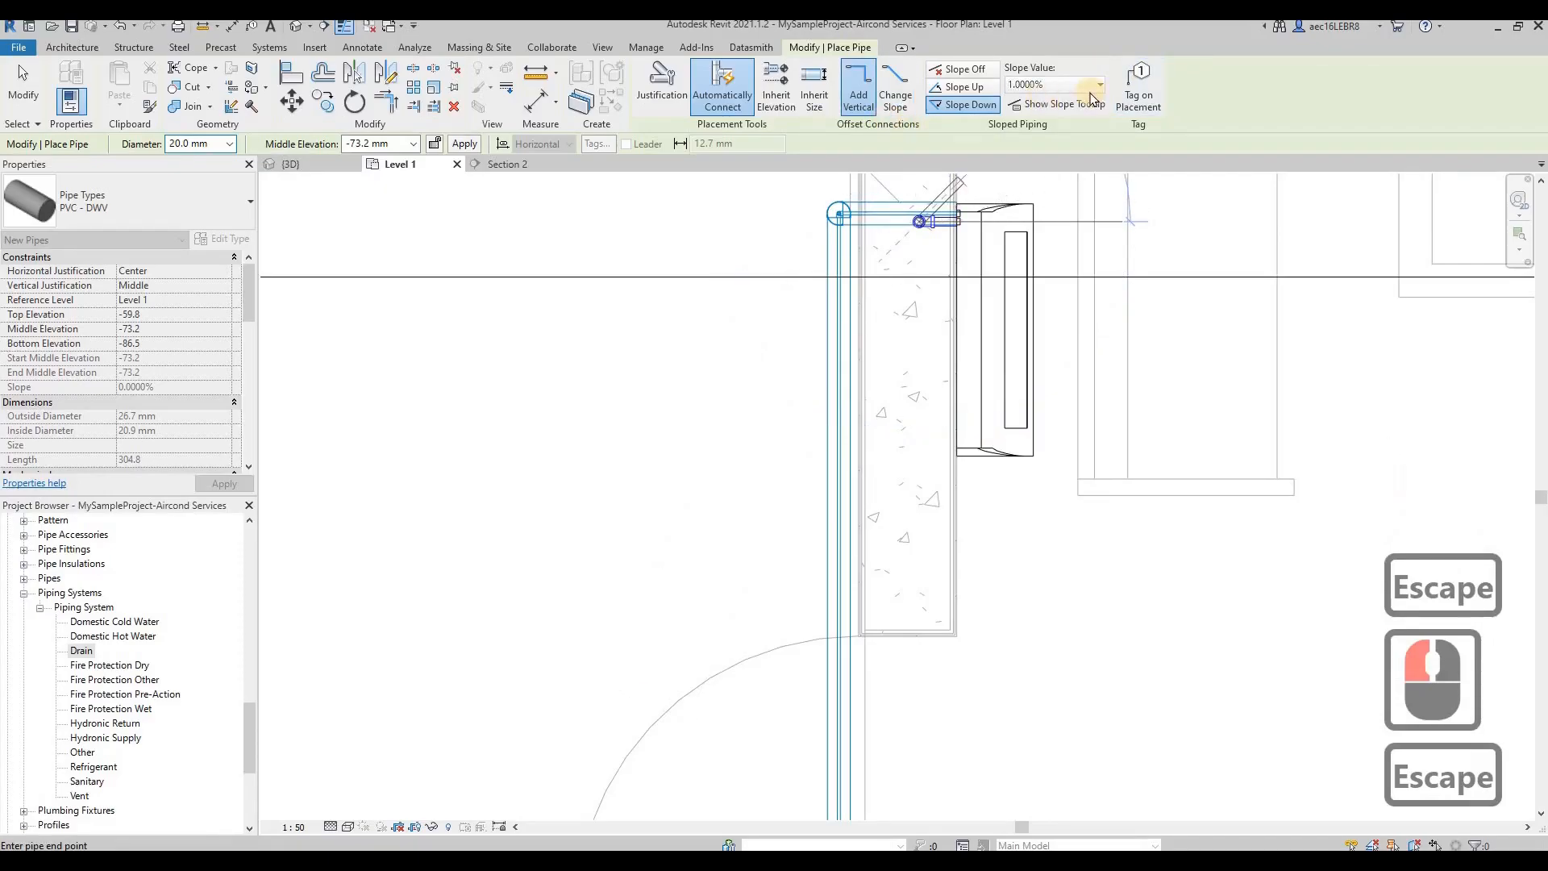
pyautogui.press('Escape')
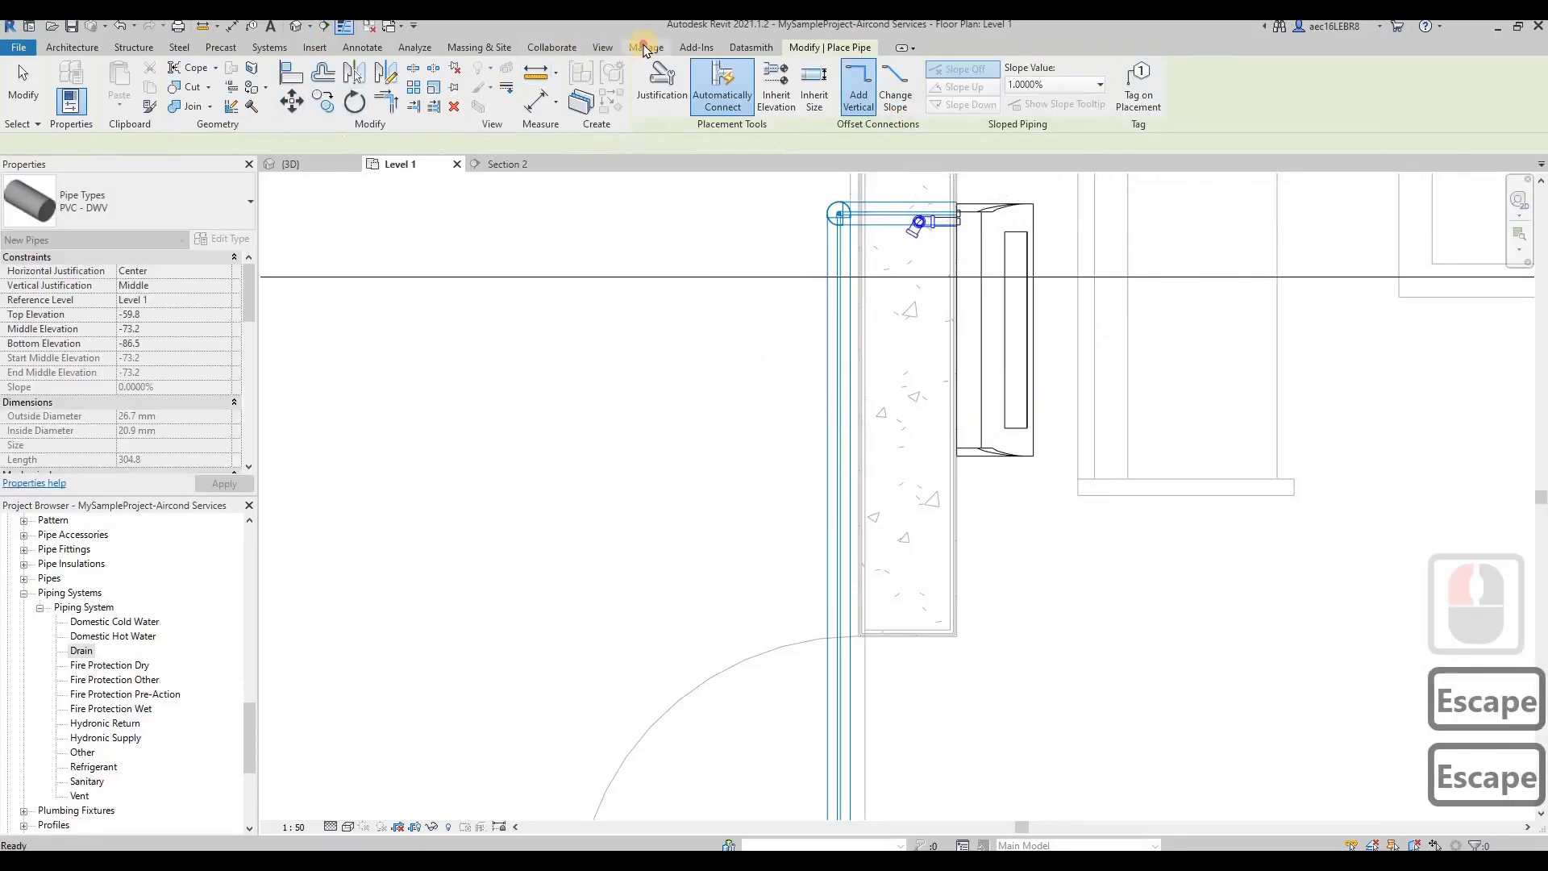
# Add a 0.5% slope value to the pipe slopes in the Mechanical Settings
pyautogui.click(633, 47)
pyautogui.click(506, 89)
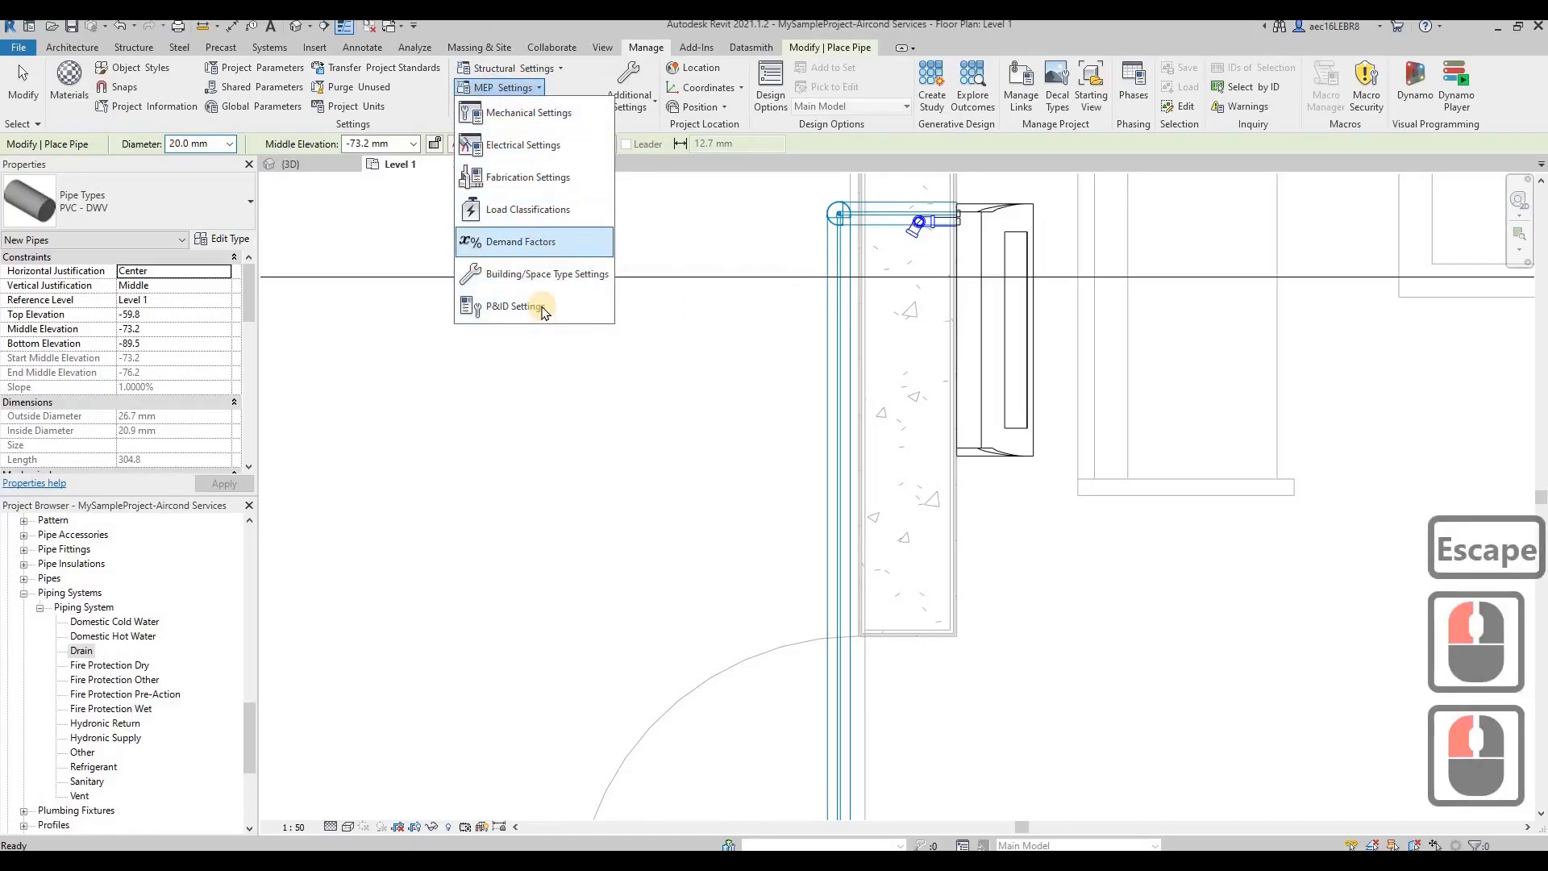
pyautogui.click(526, 115)
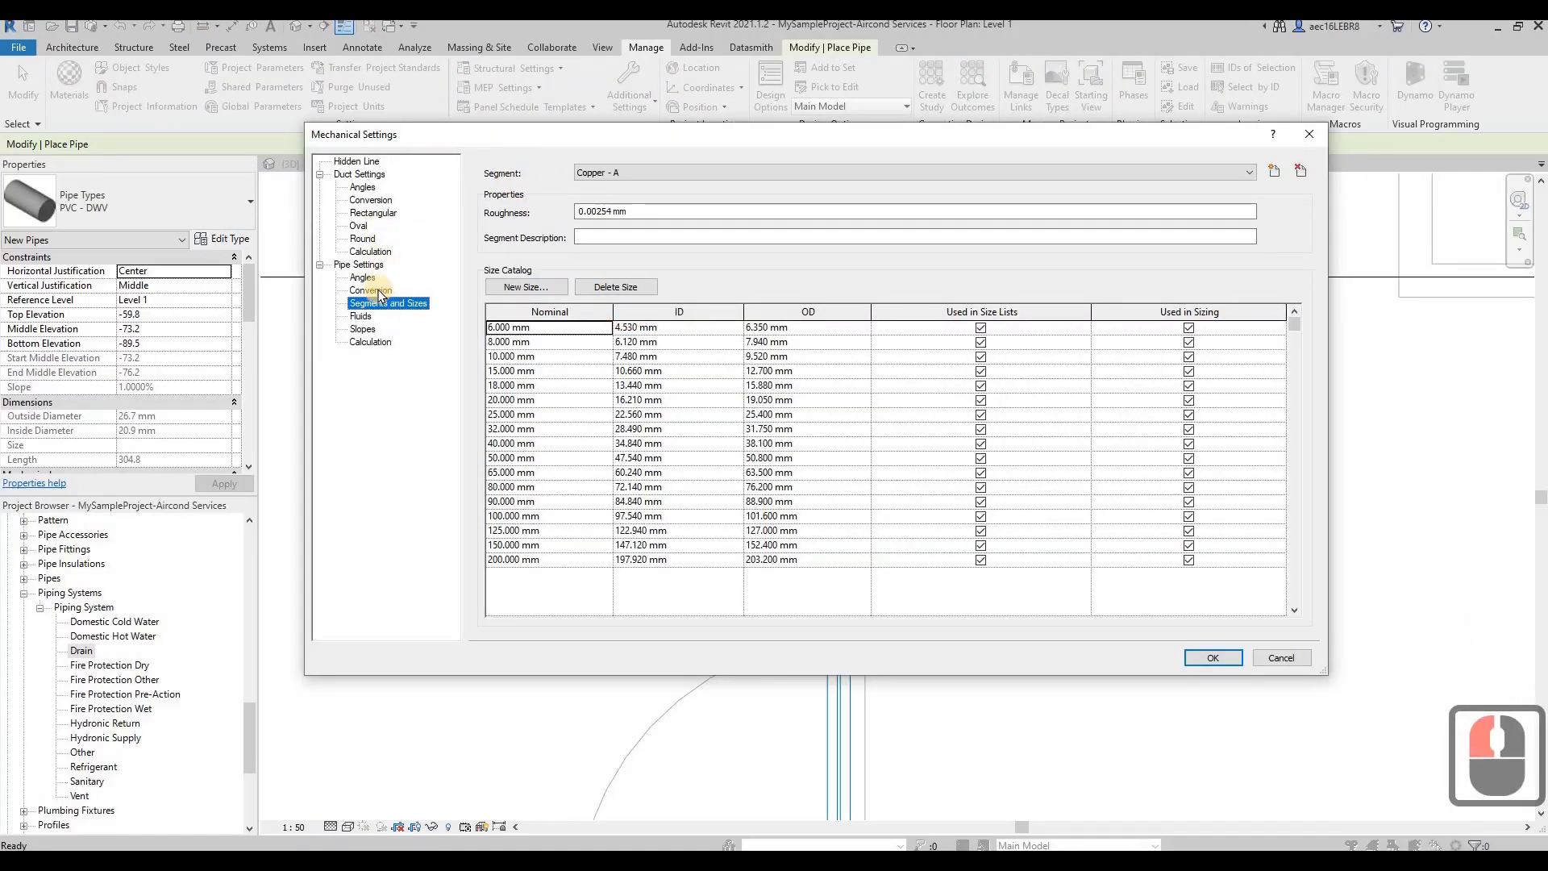
pyautogui.click(364, 329)
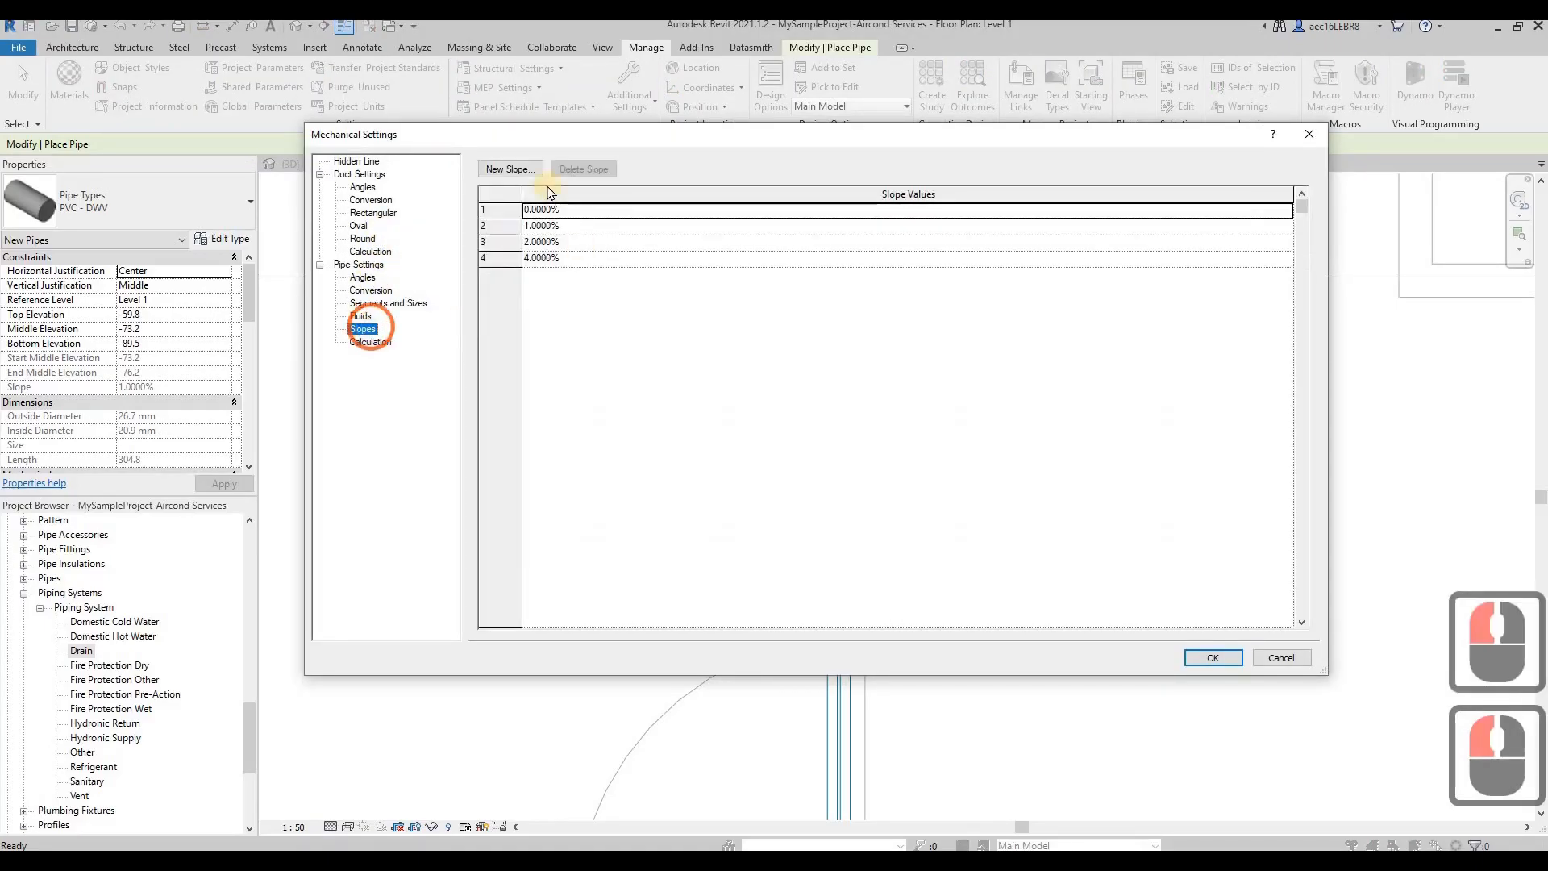
pyautogui.click(829, 401)
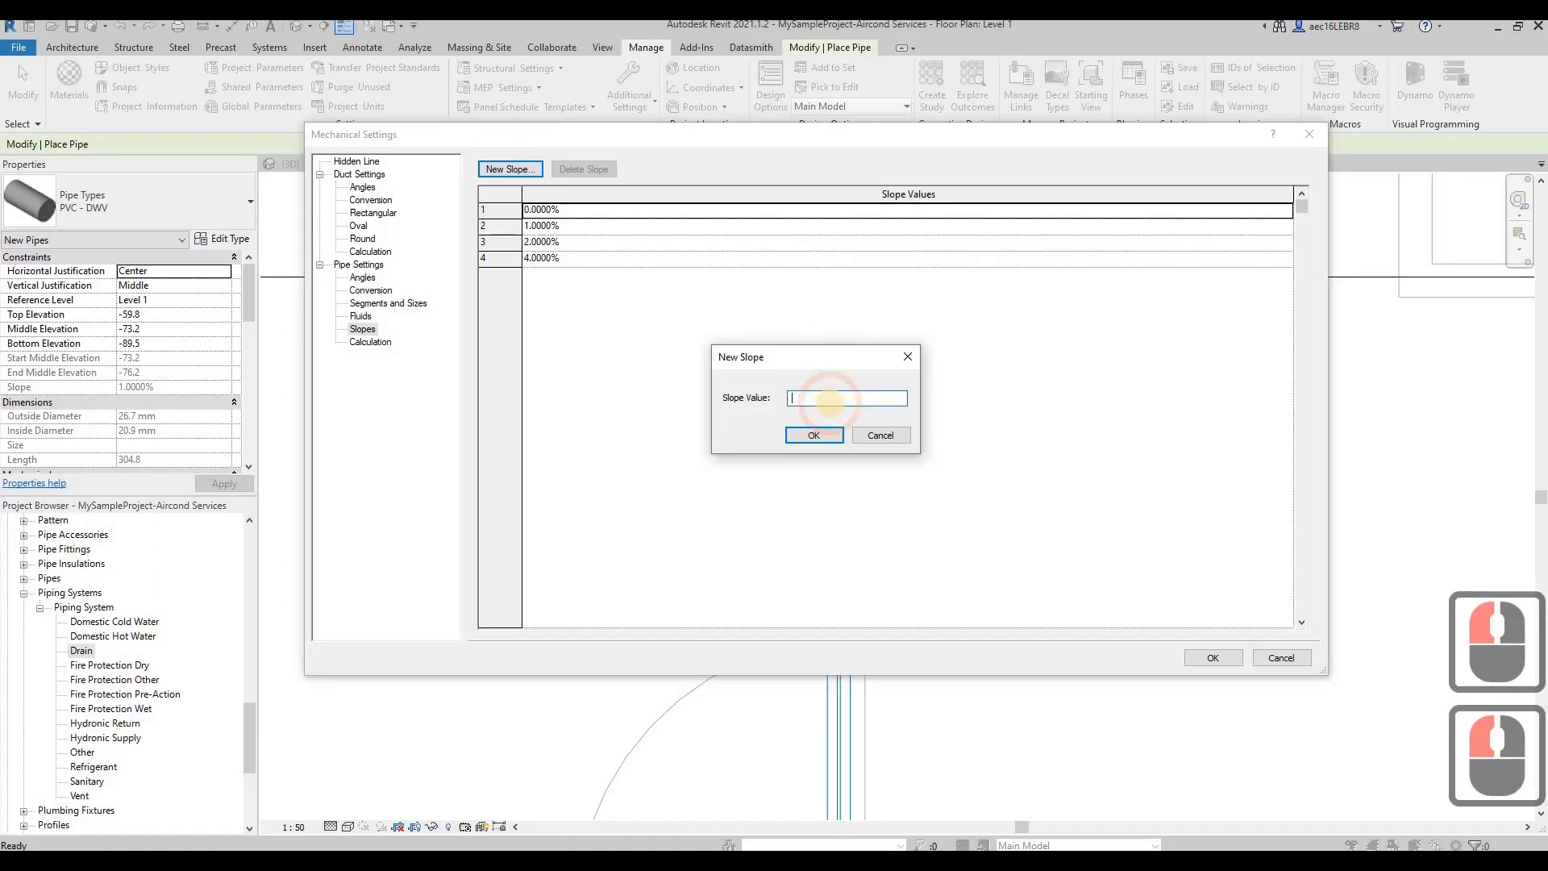
pyautogui.write('0.5')
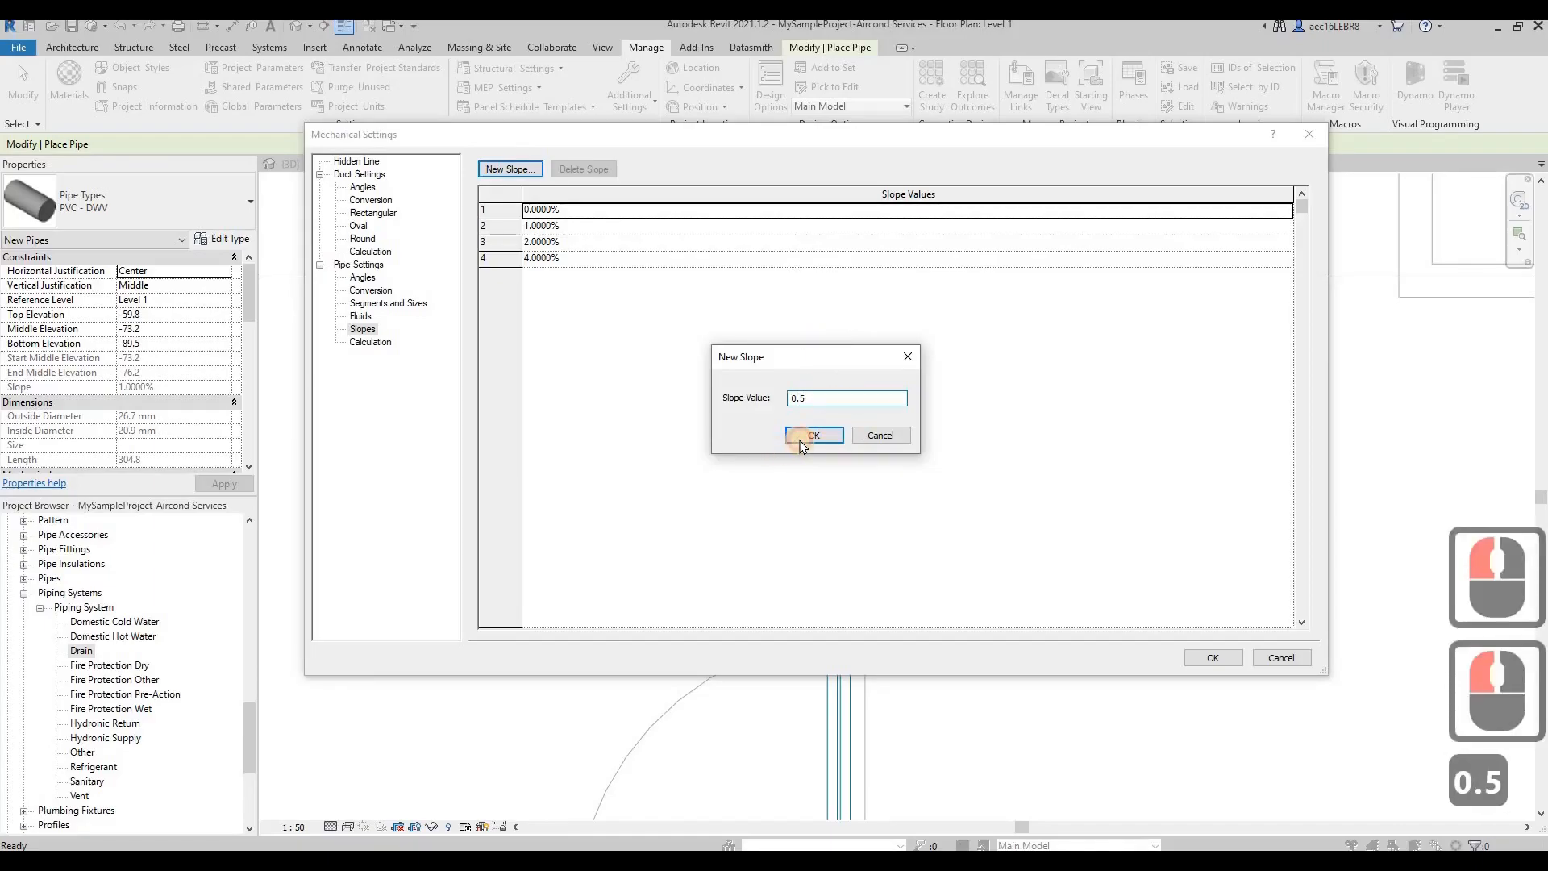
pyautogui.click(802, 440)
pyautogui.click(1223, 663)
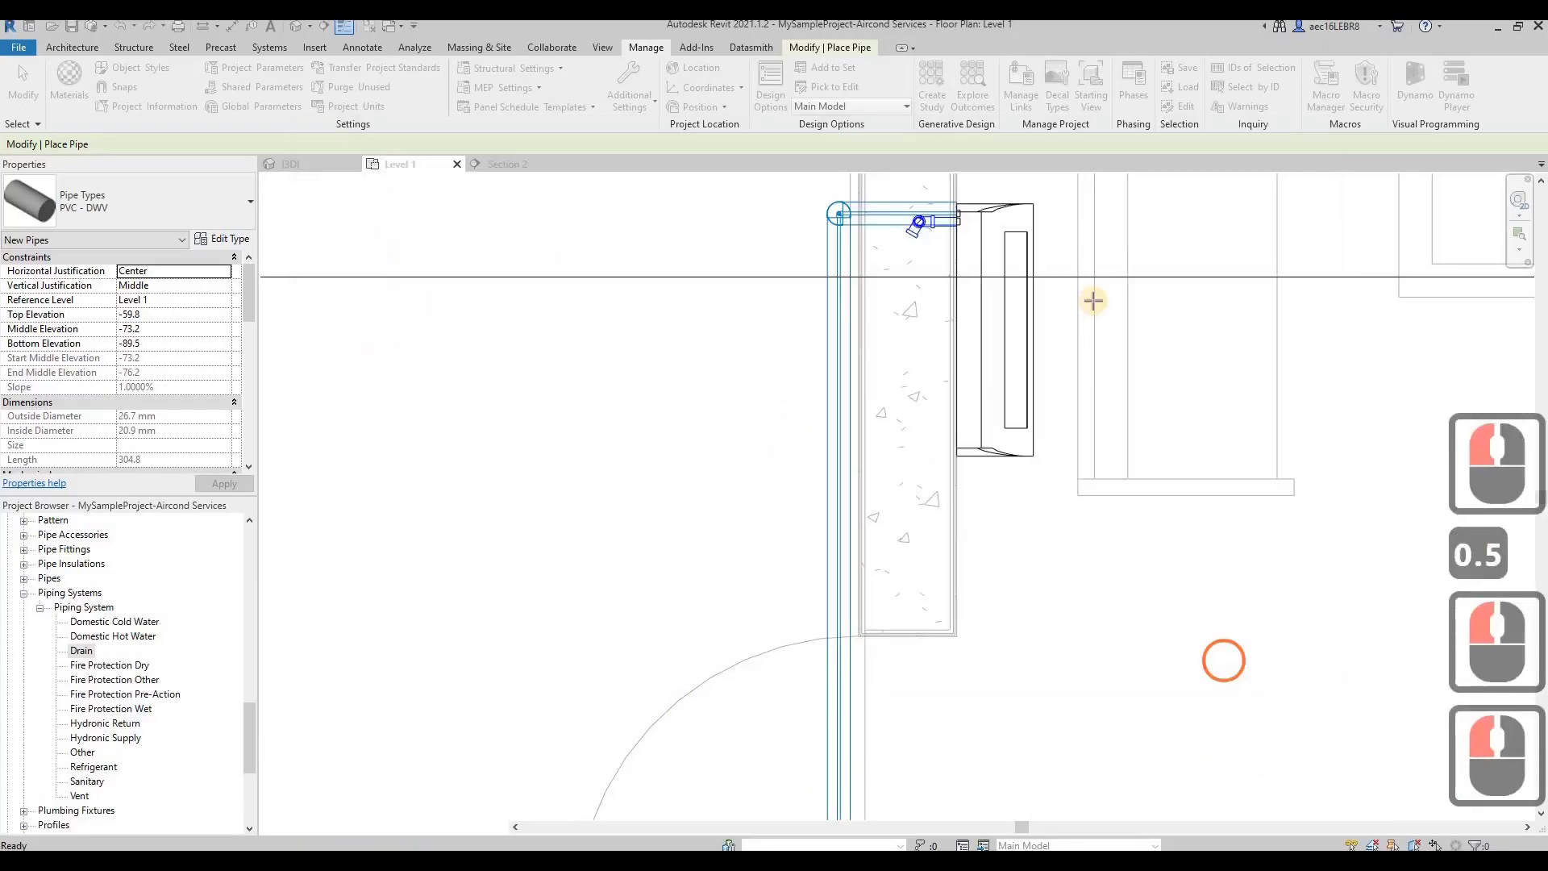
pyautogui.press('Escape')
# Draw a 20 mm PVC pipe sloping down 0.5% from the drain bend's open end to the bathroom floor drain in the Level 1 plan
pyautogui.click(916, 236)
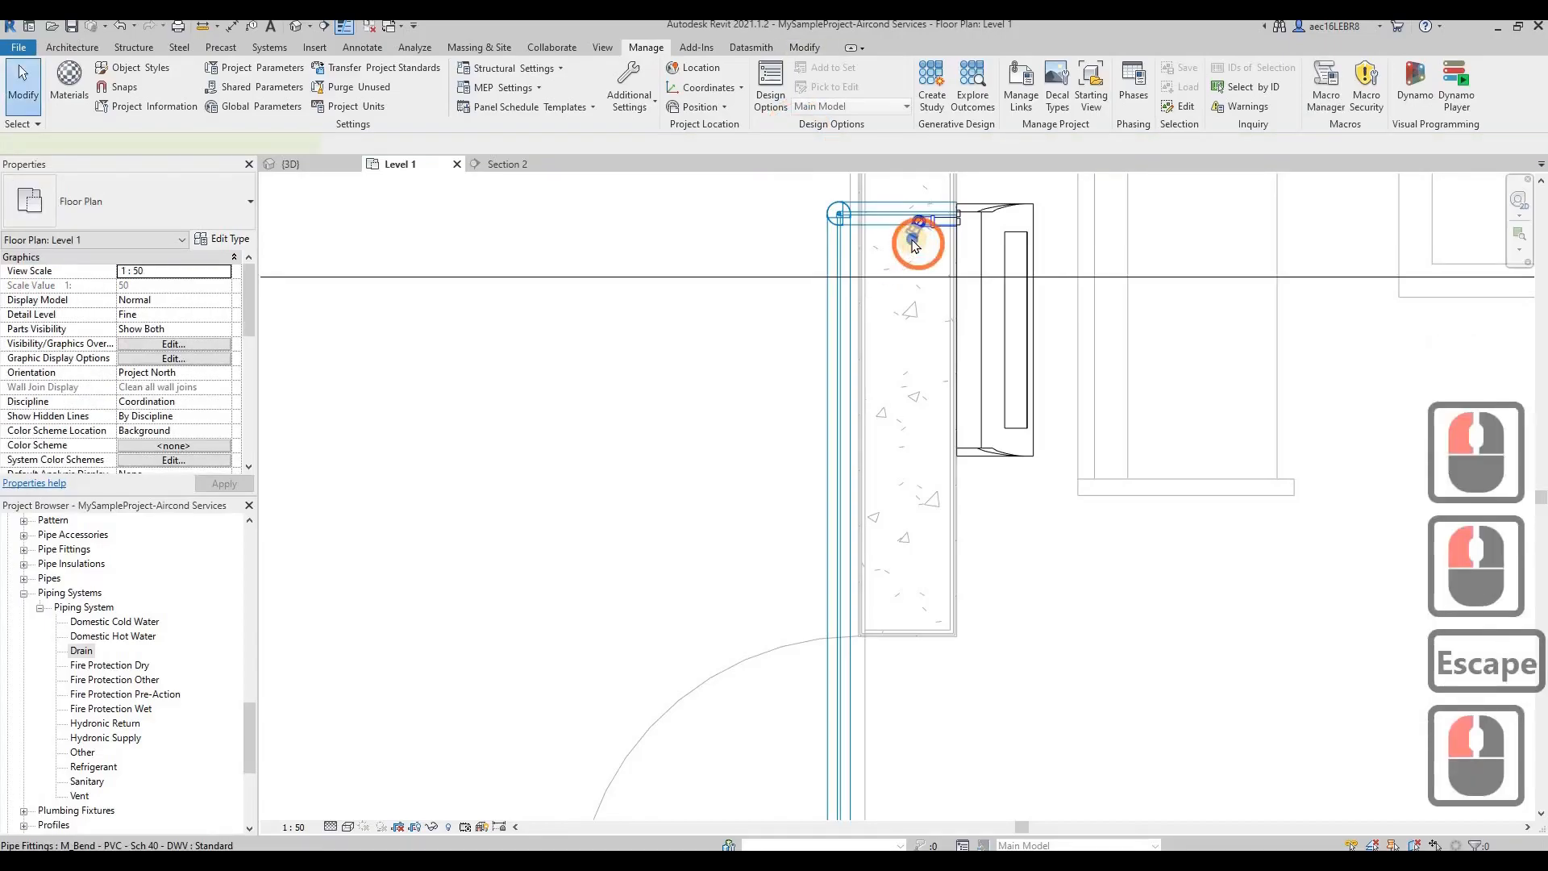
pyautogui.rightClick(912, 237)
pyautogui.click(961, 315)
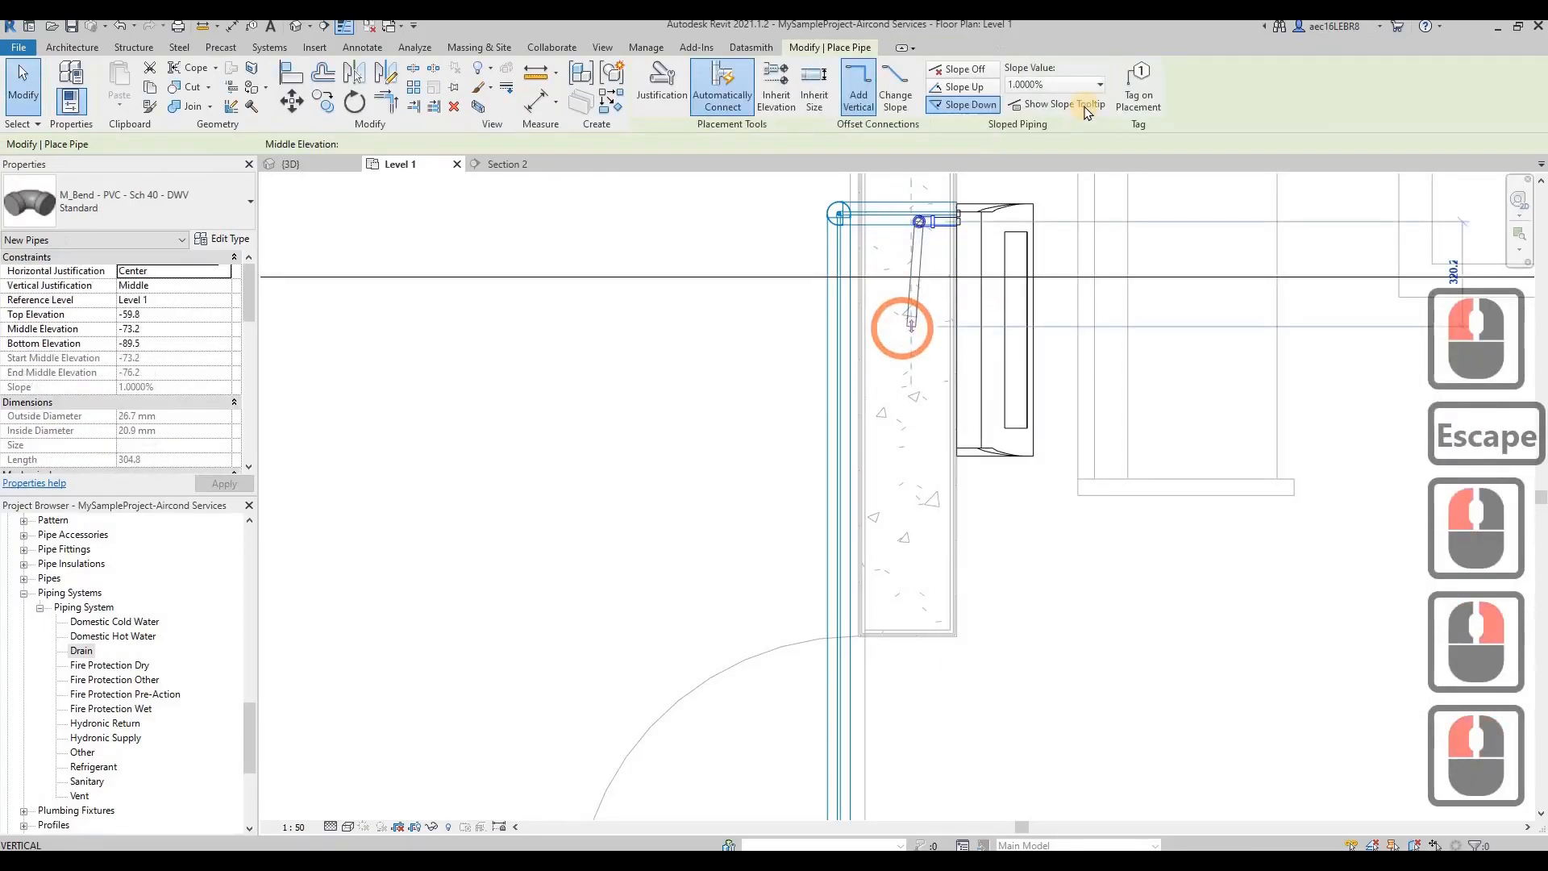
pyautogui.click(1099, 84)
pyautogui.click(1048, 104)
pyautogui.click(919, 219)
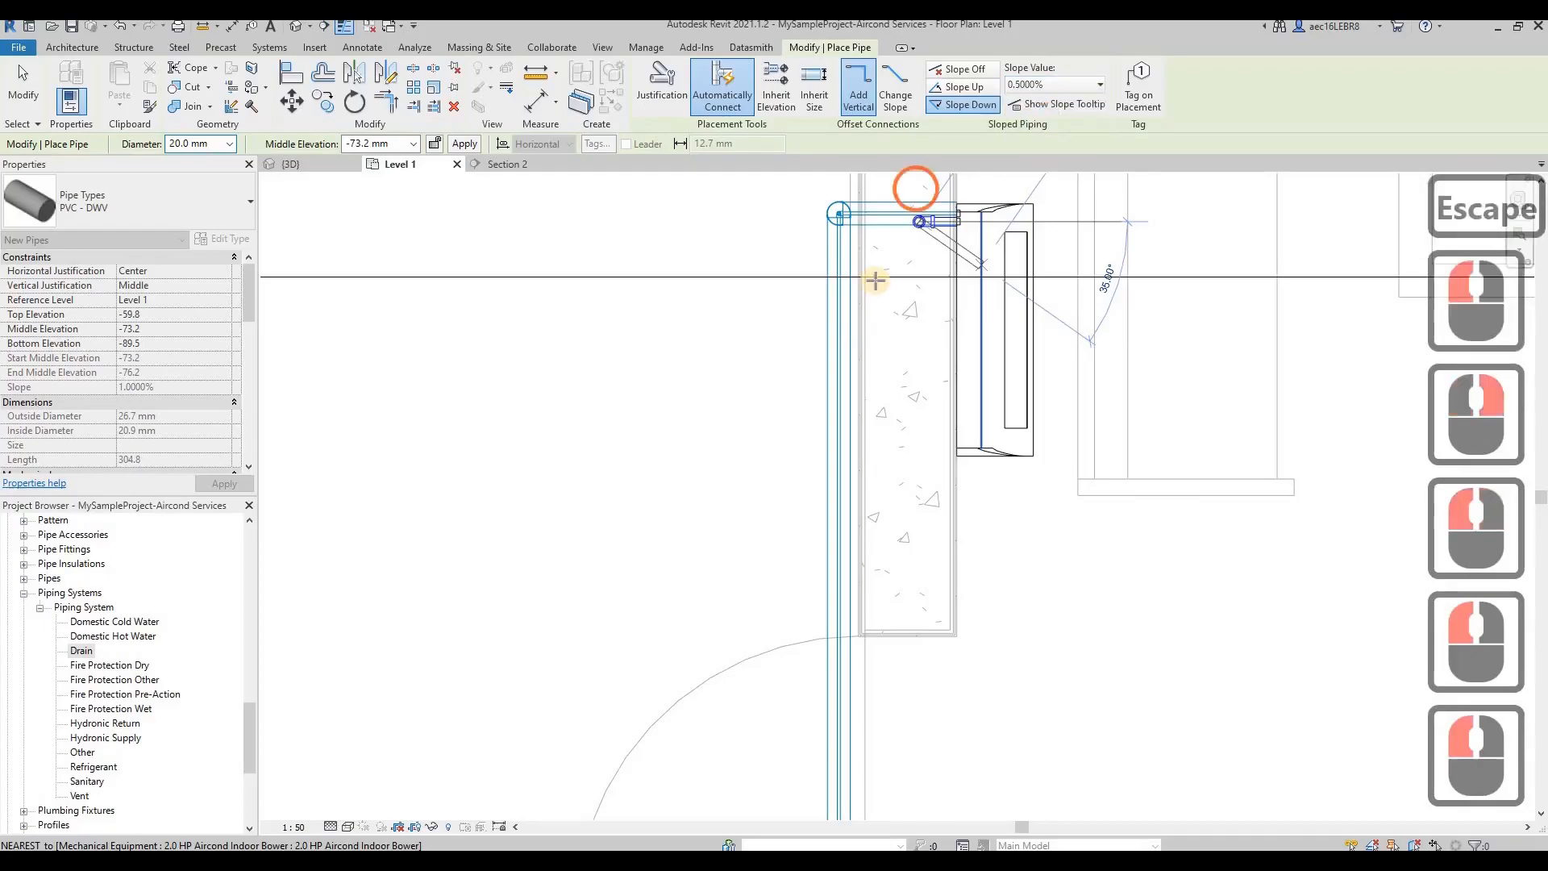
pyautogui.scroll(-6, 684, 535)
pyautogui.scroll(19, 606, 727)
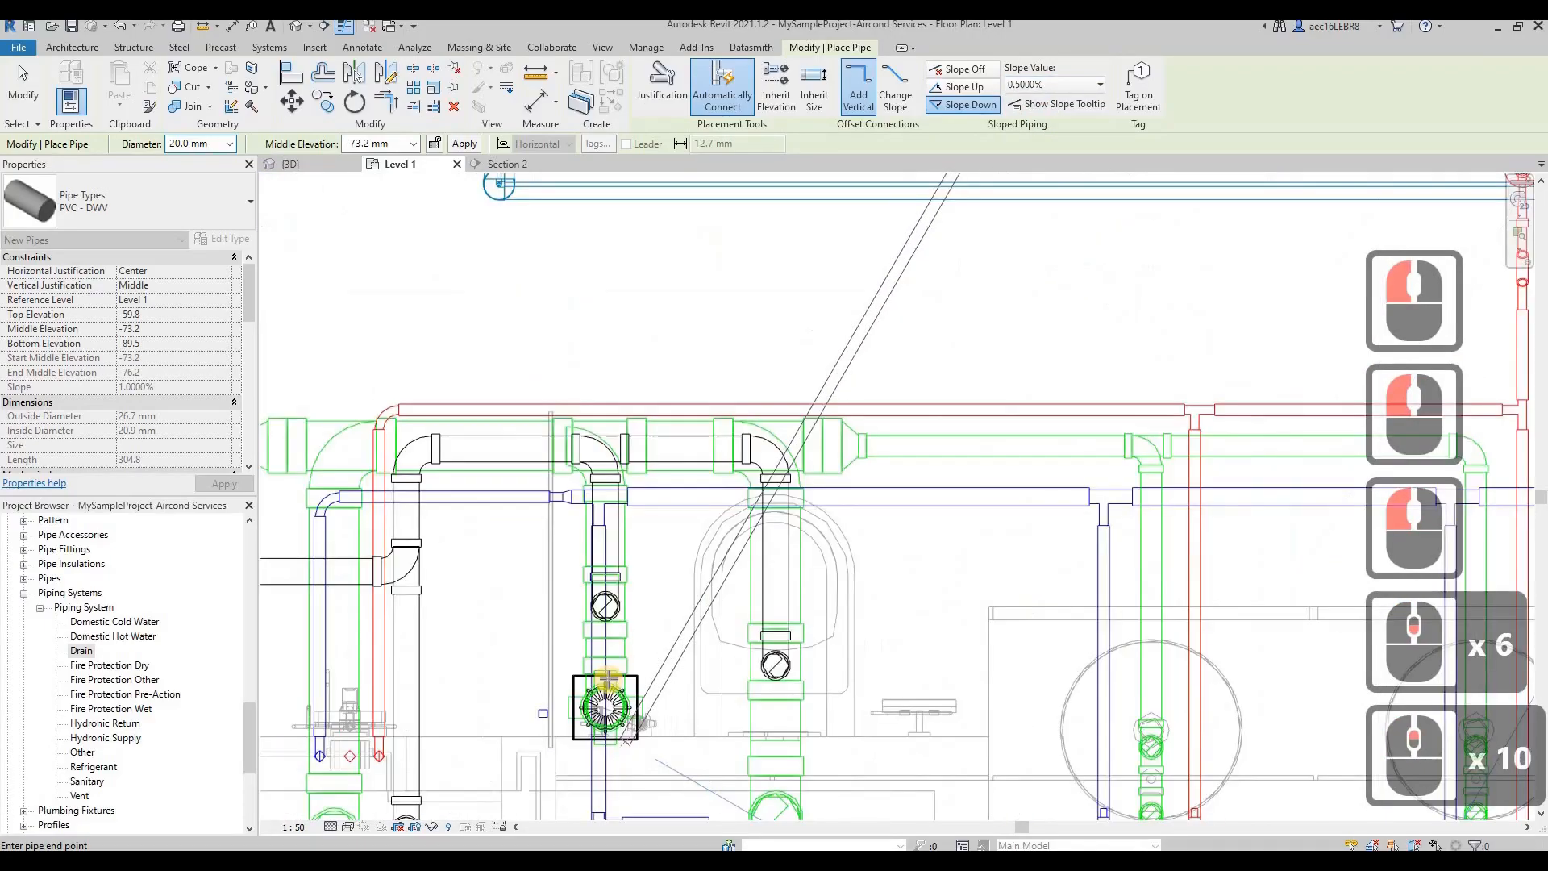
pyautogui.scroll(4, 606, 671)
pyautogui.click(607, 676)
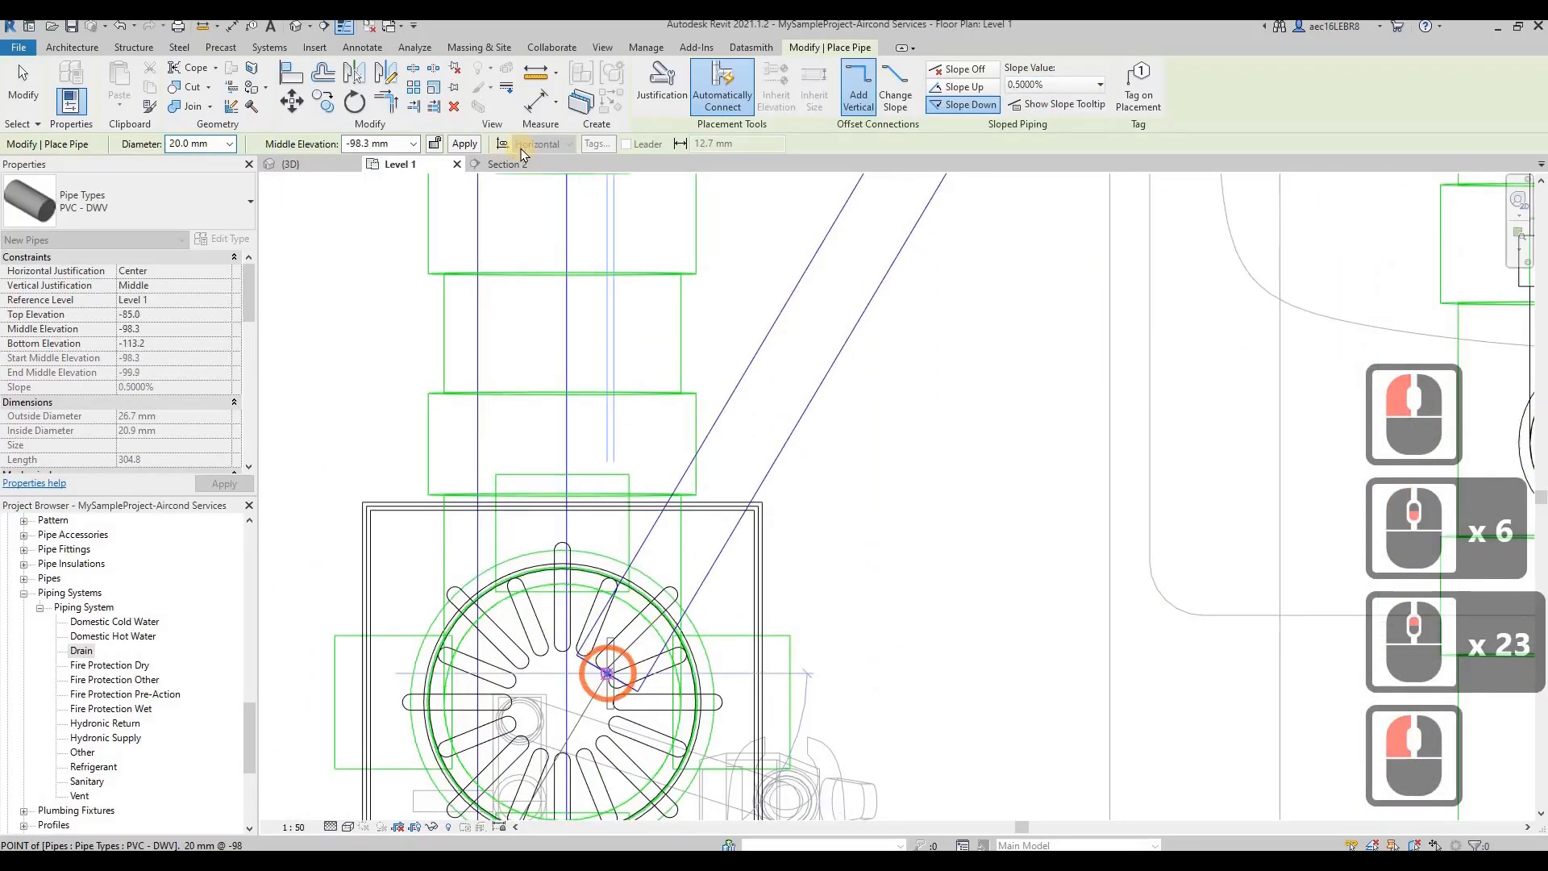
pyautogui.press('Escape')
pyautogui.press('Escape')
pyautogui.press('Escape')
# Inspect the sloped drain pipe's route to the floor drain in the 3D view
pyautogui.click(316, 166)
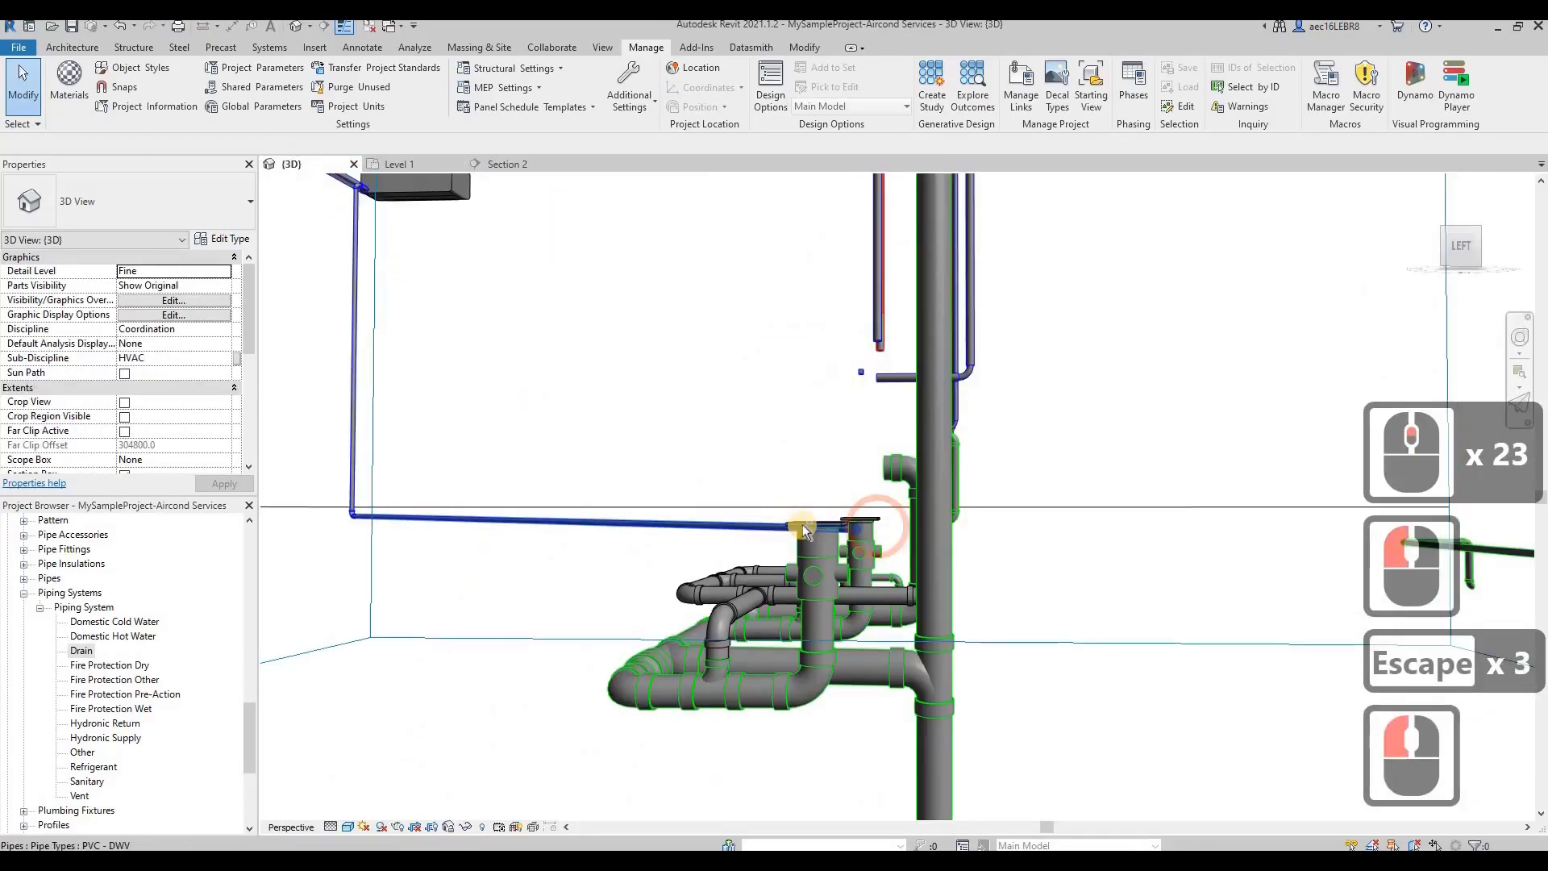
pyautogui.keyDown('shift'); pyautogui.moveTo(709, 525); pyautogui.dragTo(724, 539, button='middle'); pyautogui.keyUp('shift')
pyautogui.click(721, 532)
pyautogui.keyDown('shift'); pyautogui.moveTo(840, 523); pyautogui.dragTo(905, 390, button='middle'); pyautogui.keyUp('shift')
pyautogui.press('Escape')
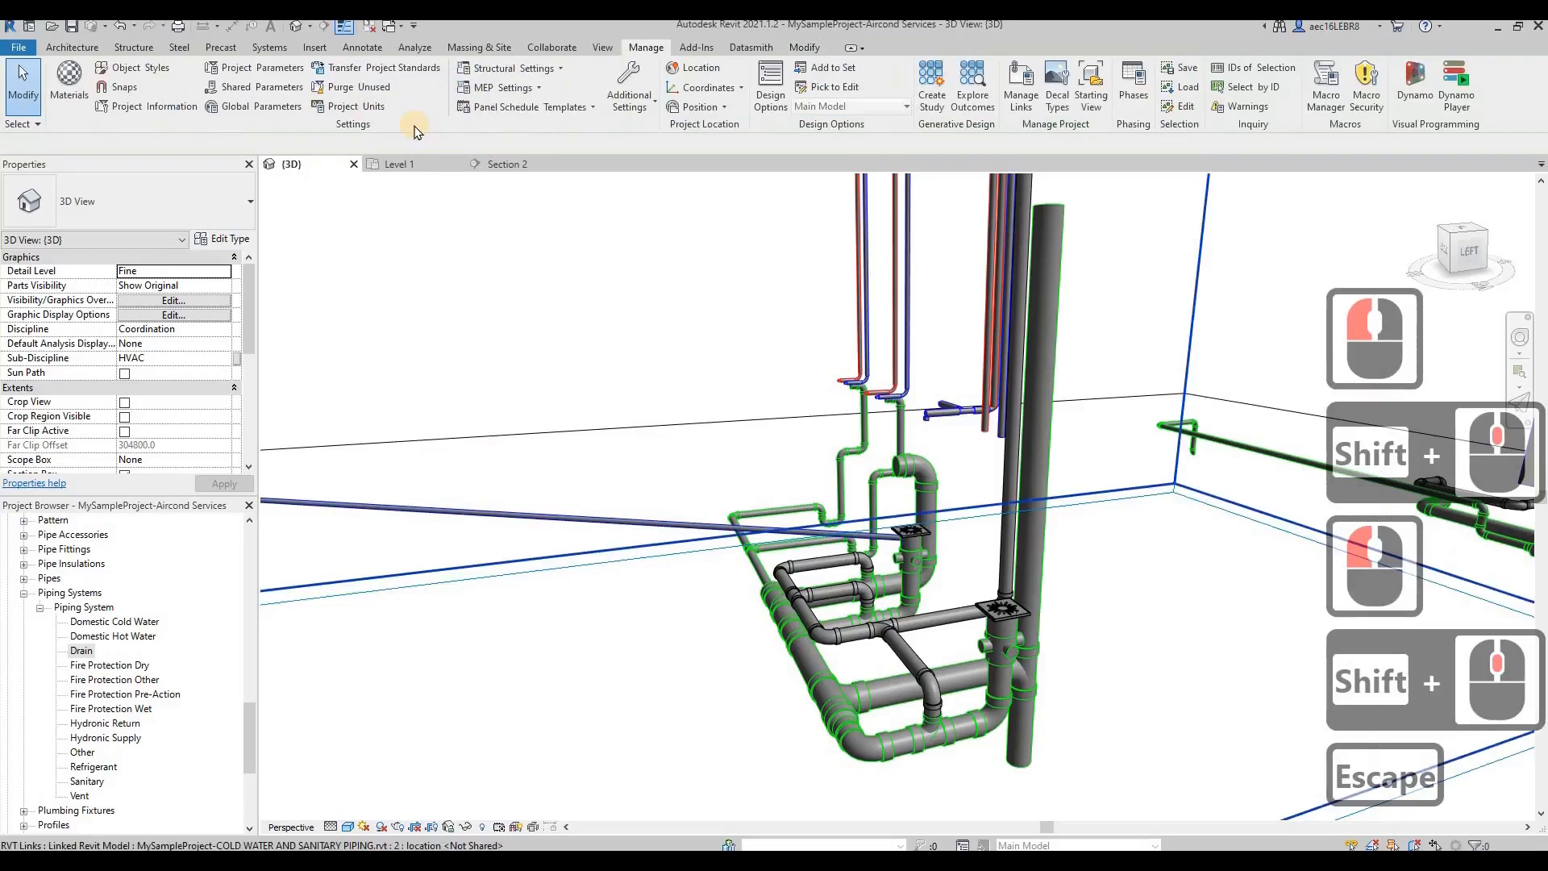
# In the Level 1 plan, draw a 20 mm copper Drain pipe sloping down 0.5% from the 1.5 HP indoor unit into the wall, about 618 mm long
pyautogui.click(400, 165)
pyautogui.scroll(-20, 815, 495)
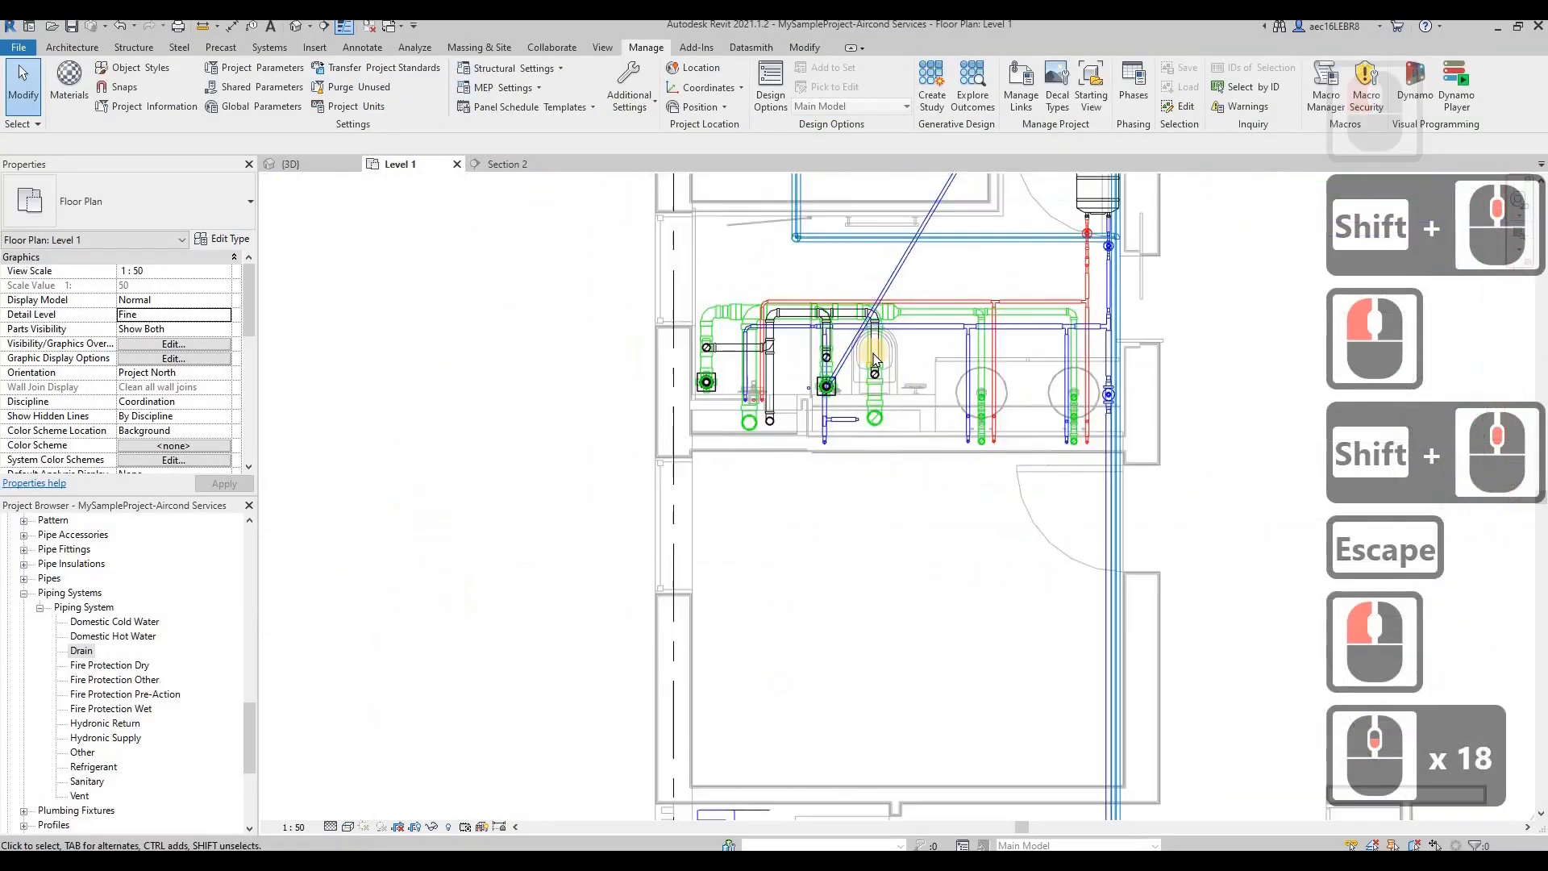
pyautogui.scroll(10, 833, 307)
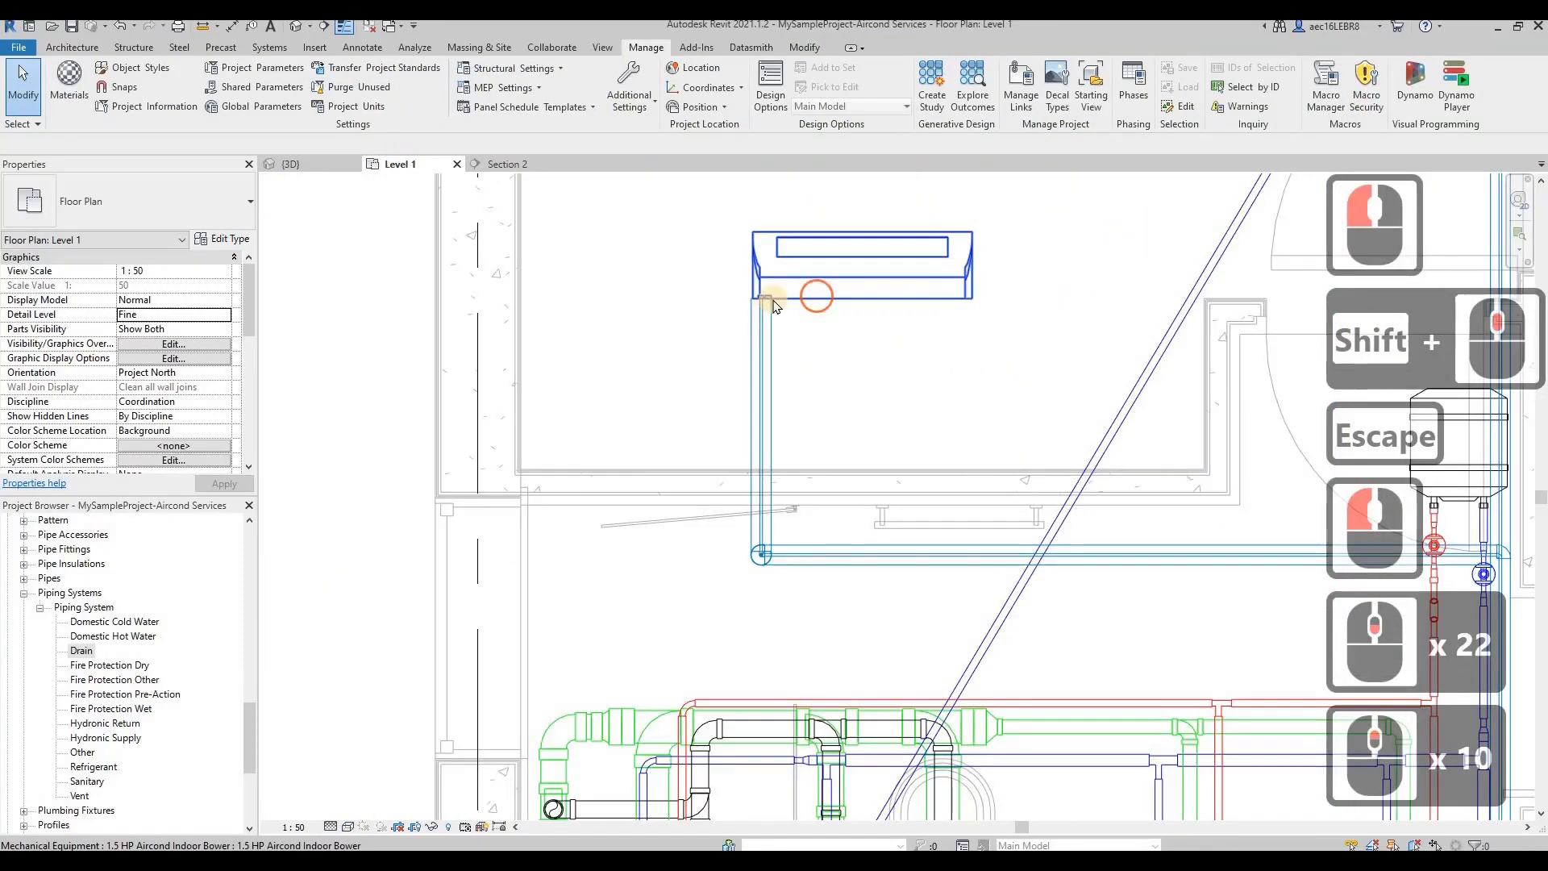
pyautogui.click(771, 297)
pyautogui.rightClick(772, 298)
pyautogui.click(816, 376)
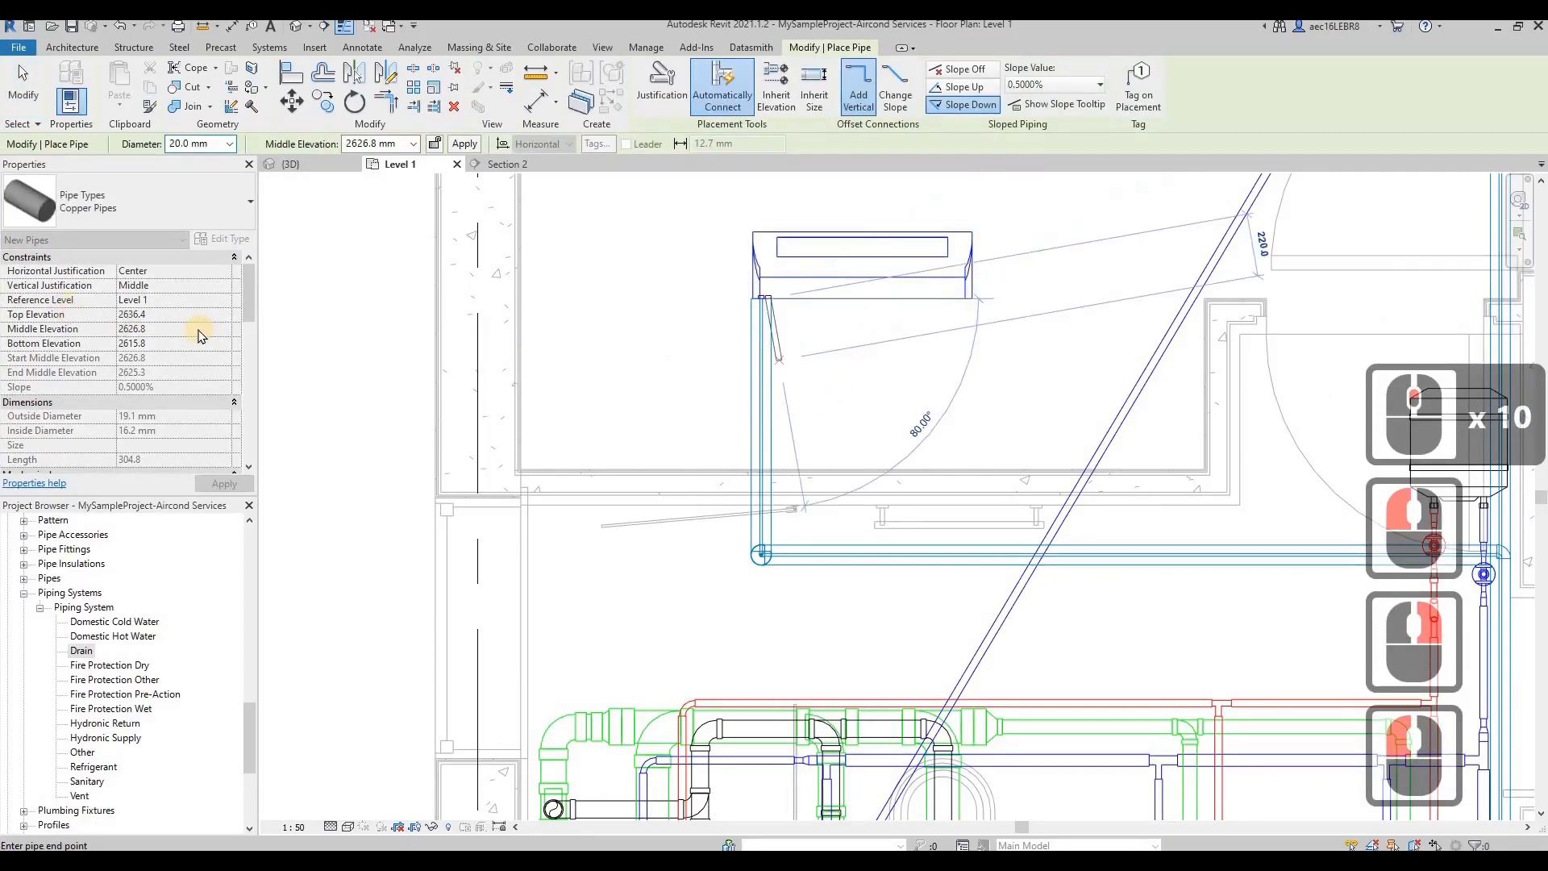
pyautogui.scroll(-2, 200, 334)
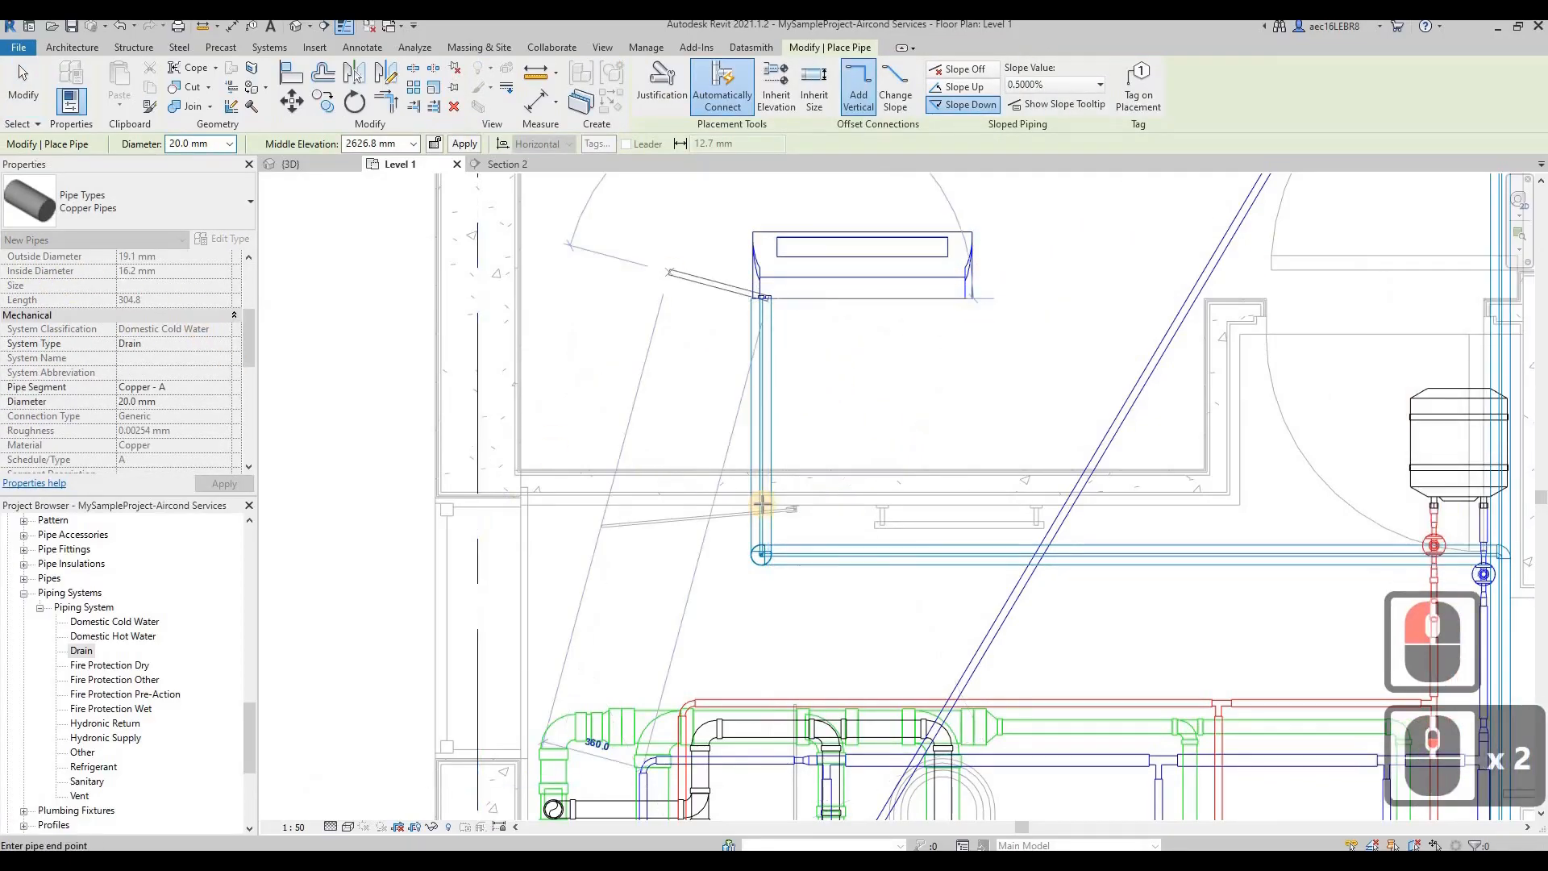
pyautogui.scroll(8, 751, 482)
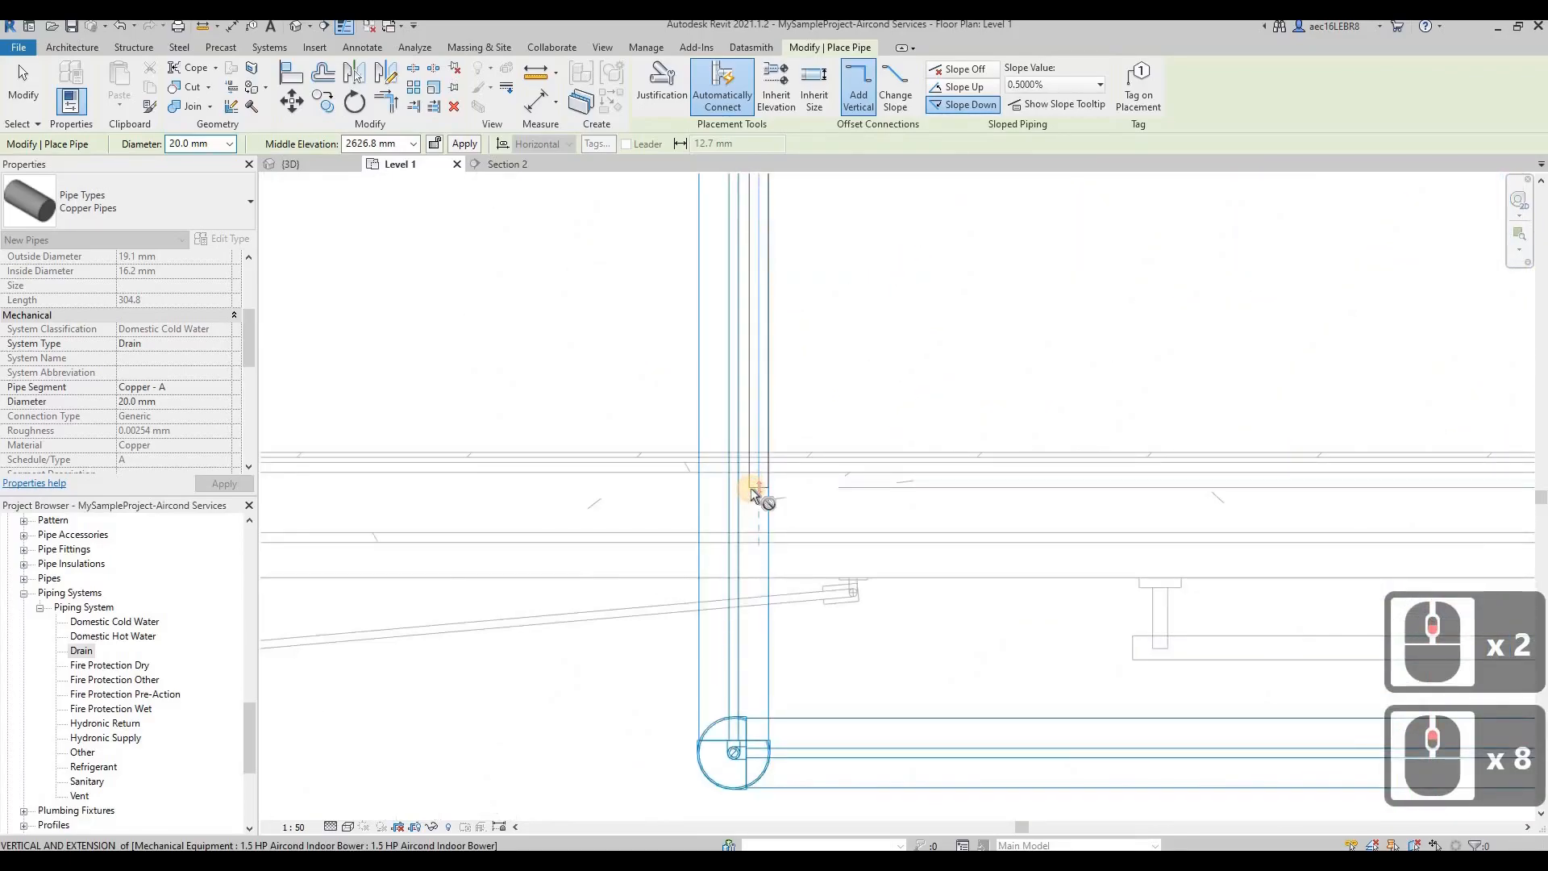
pyautogui.click(751, 488)
pyautogui.scroll(-8, 709, 299)
pyautogui.press('Escape')
pyautogui.press('Escape')
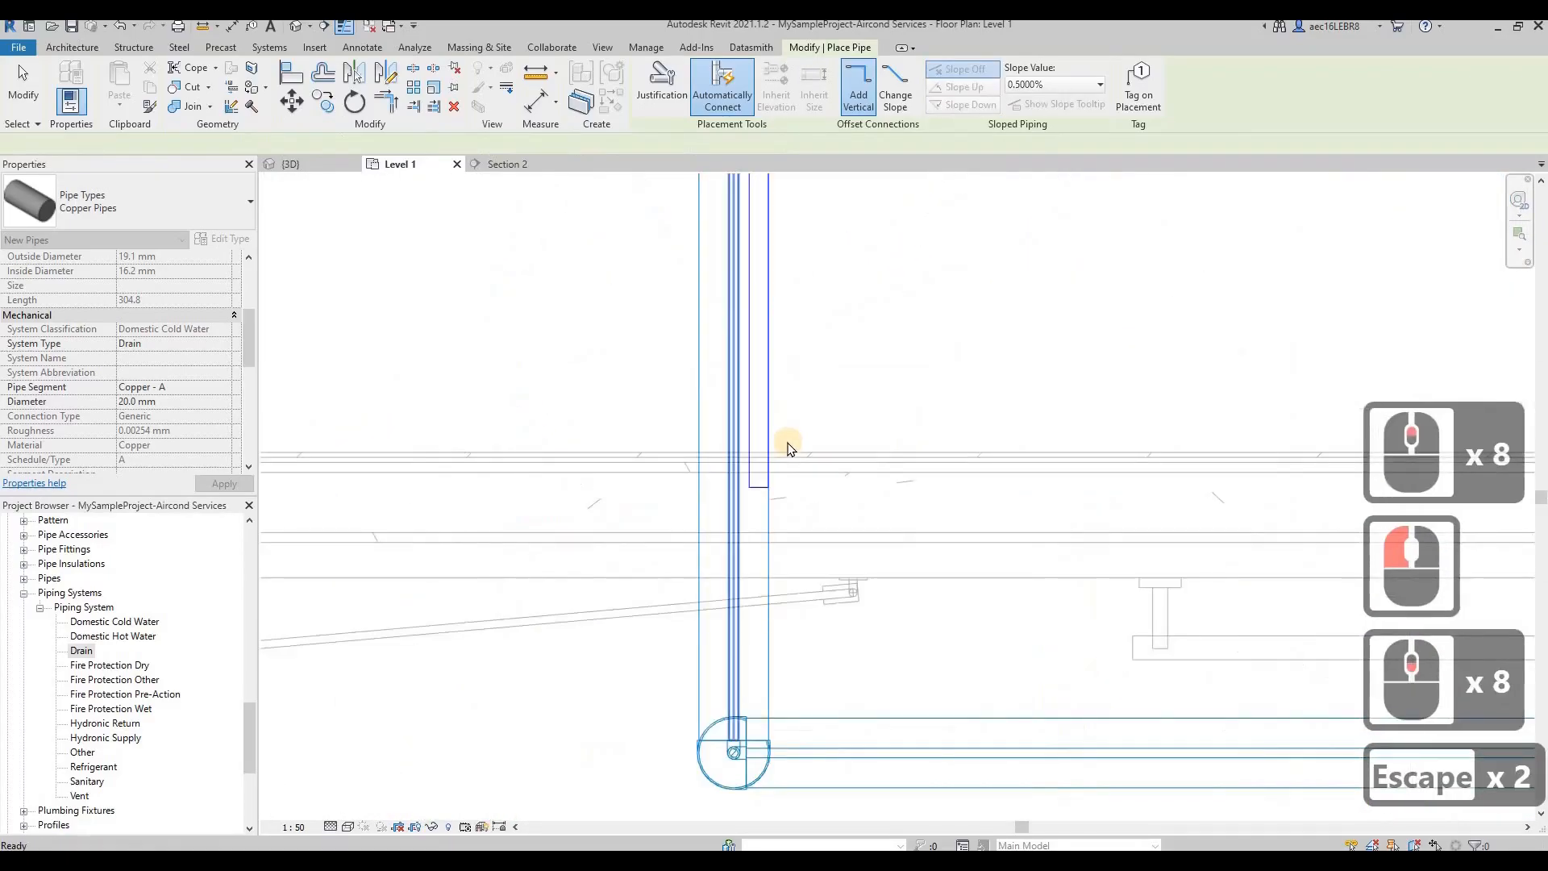
# Rotate the Section 2 line by 90°, place it alongside the 1.5 HP indoor unit's drain pipe and open its section view
pyautogui.scroll(-18, 789, 446)
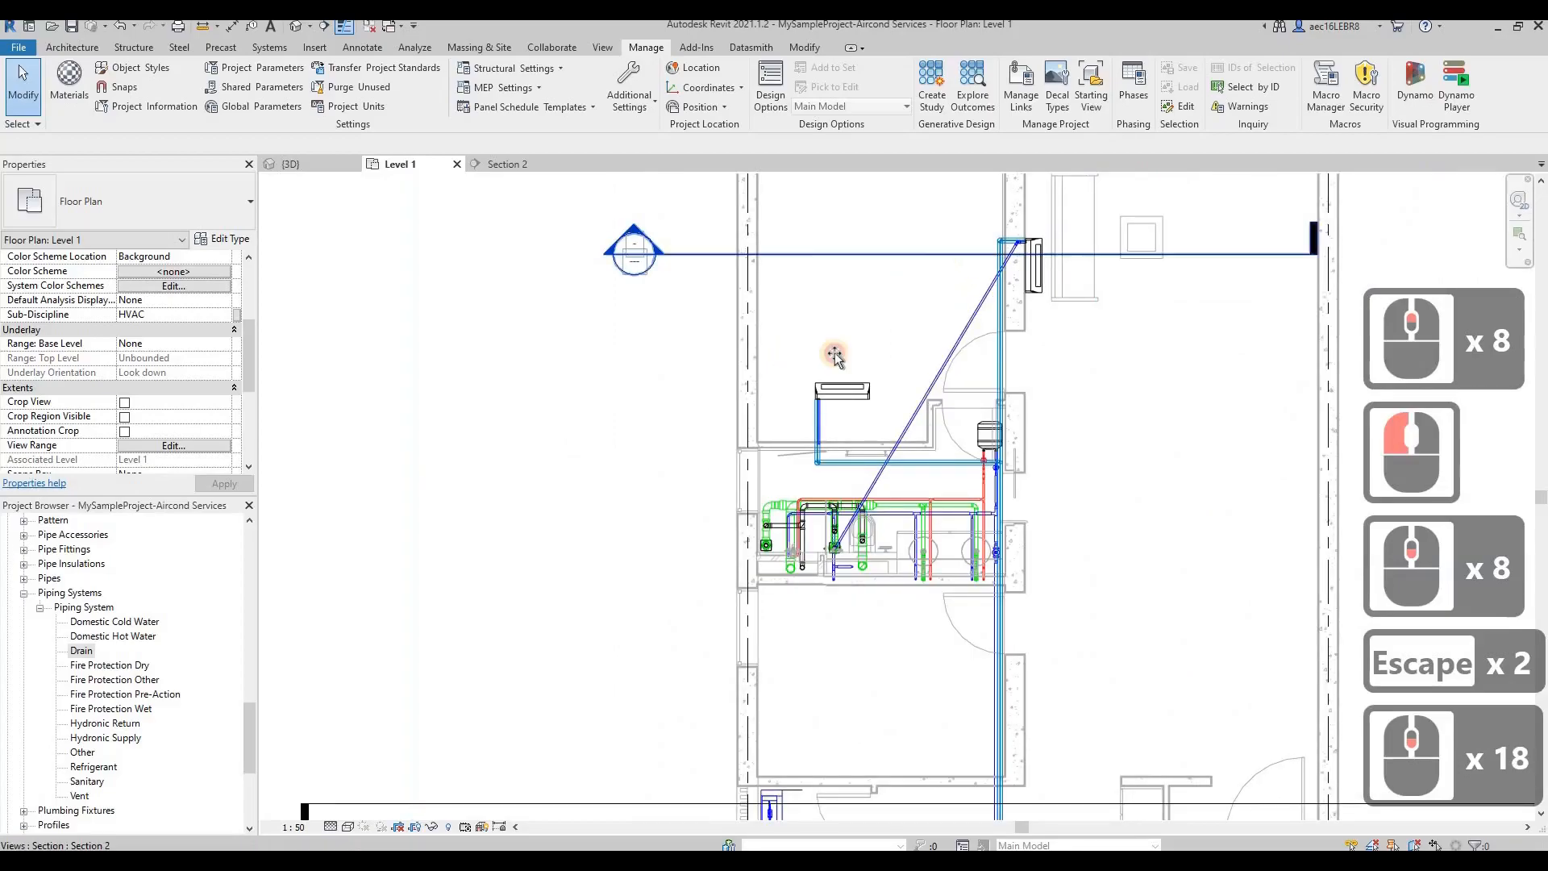
pyautogui.moveTo(834, 353); pyautogui.dragTo(822, 436)
pyautogui.click(355, 103)
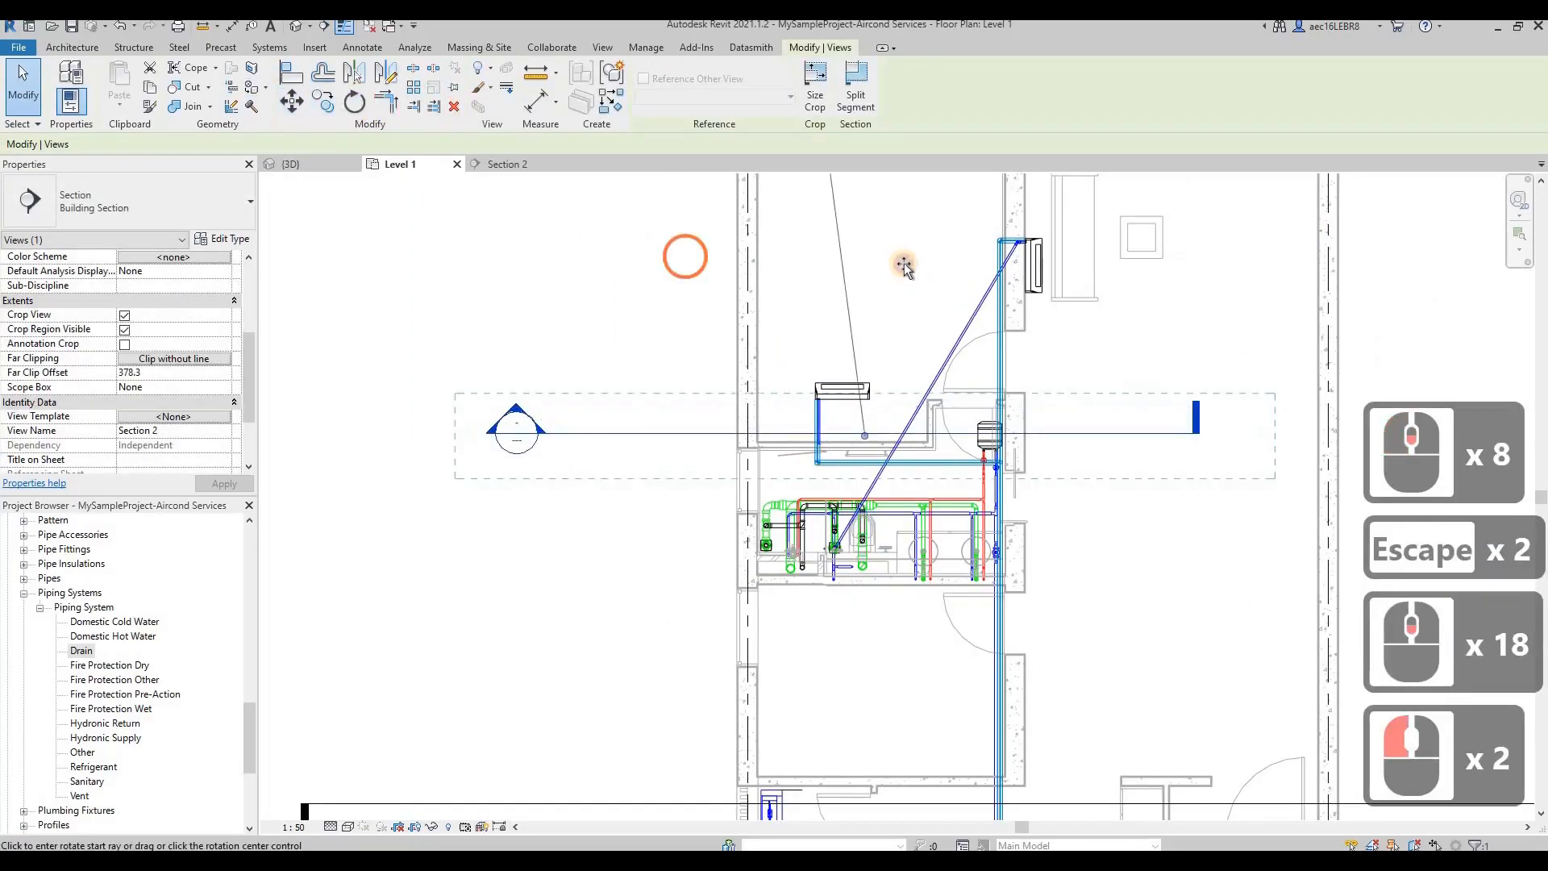
pyautogui.click(903, 262)
pyautogui.write('90')
pyautogui.press('Return')
pyautogui.moveTo(767, 308); pyautogui.dragTo(797, 300)
pyautogui.rightClick(798, 301)
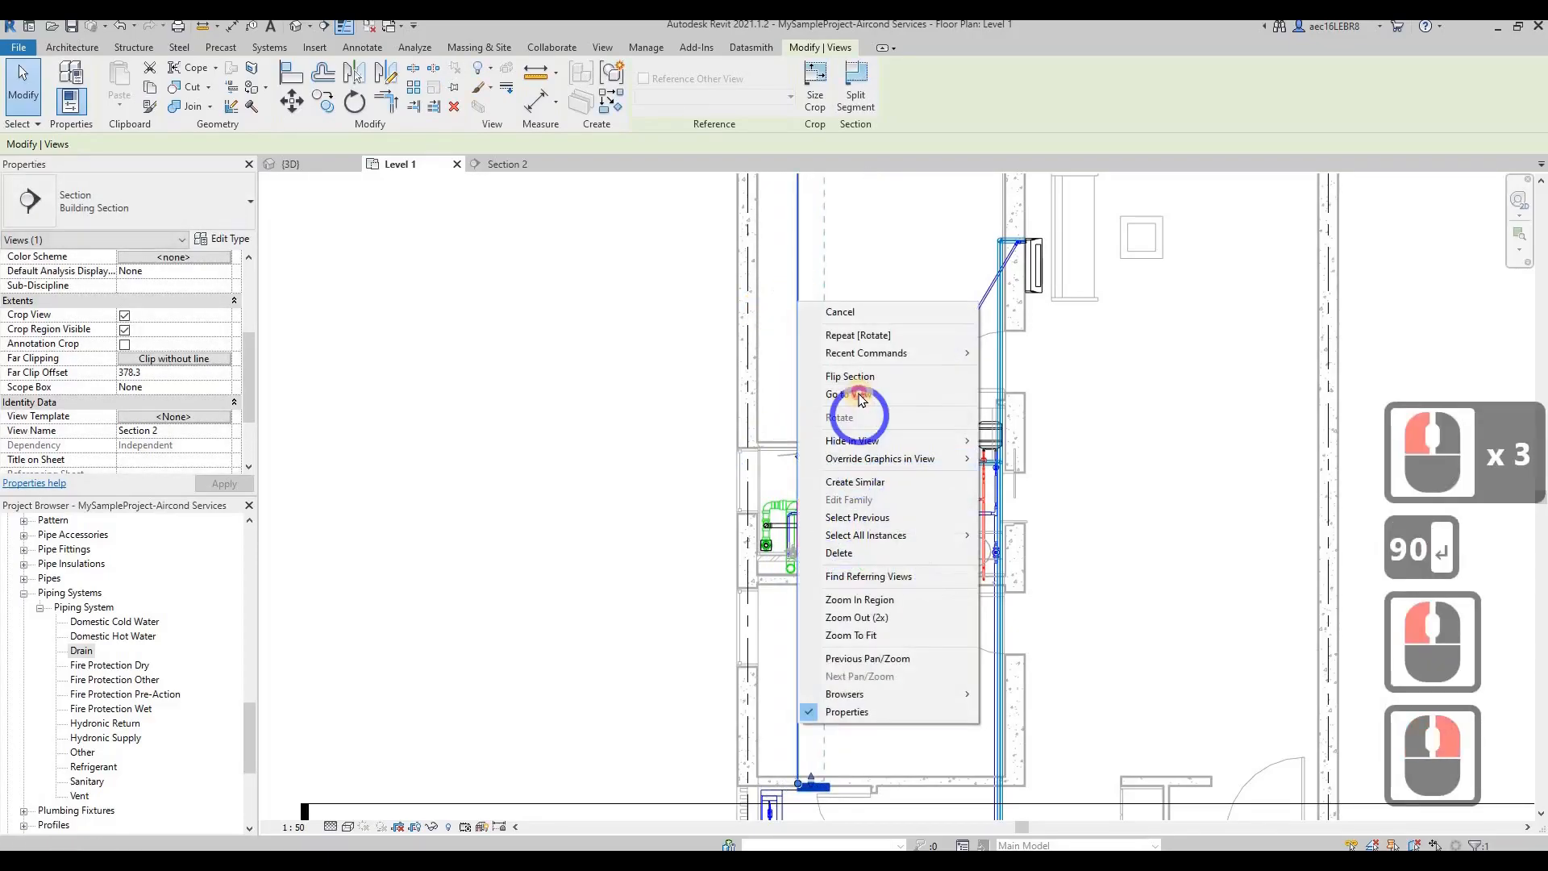
pyautogui.click(859, 396)
# Draw a 20 mm pipe from the drain pipe's free end down to about -76 mm elevation, with a short horizontal run sloping down 0.5%
pyautogui.scroll(-3, 706, 458)
pyautogui.scroll(-4, 704, 457)
pyautogui.scroll(11, 691, 287)
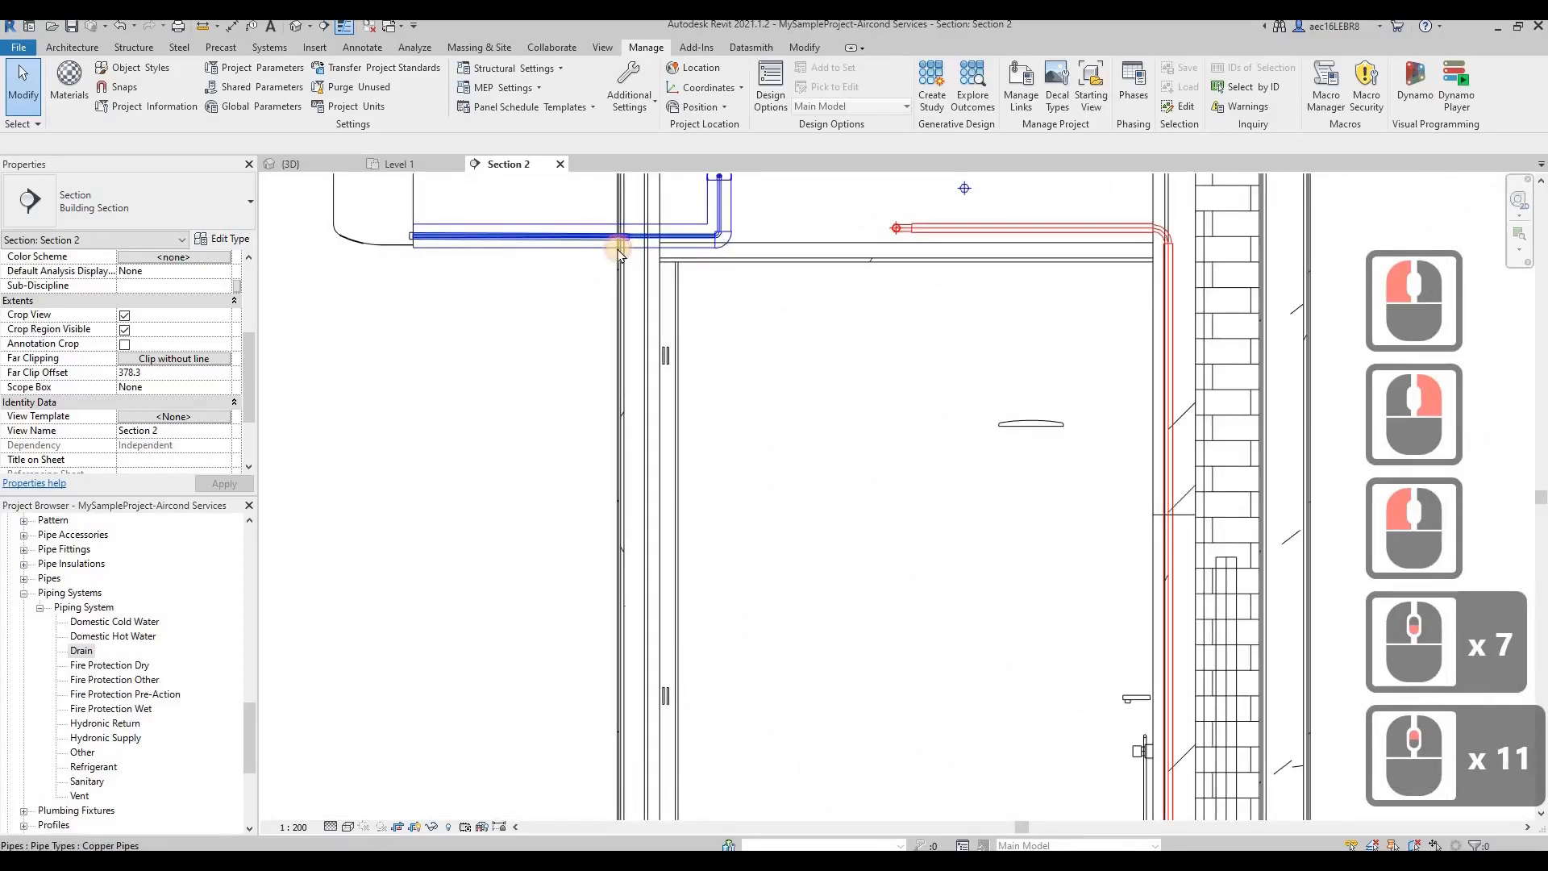
pyautogui.click(618, 251)
pyautogui.press('Escape')
pyautogui.click(629, 241)
pyautogui.rightClick(632, 240)
pyautogui.click(715, 331)
pyautogui.click(714, 316)
pyautogui.scroll(-8, 641, 238)
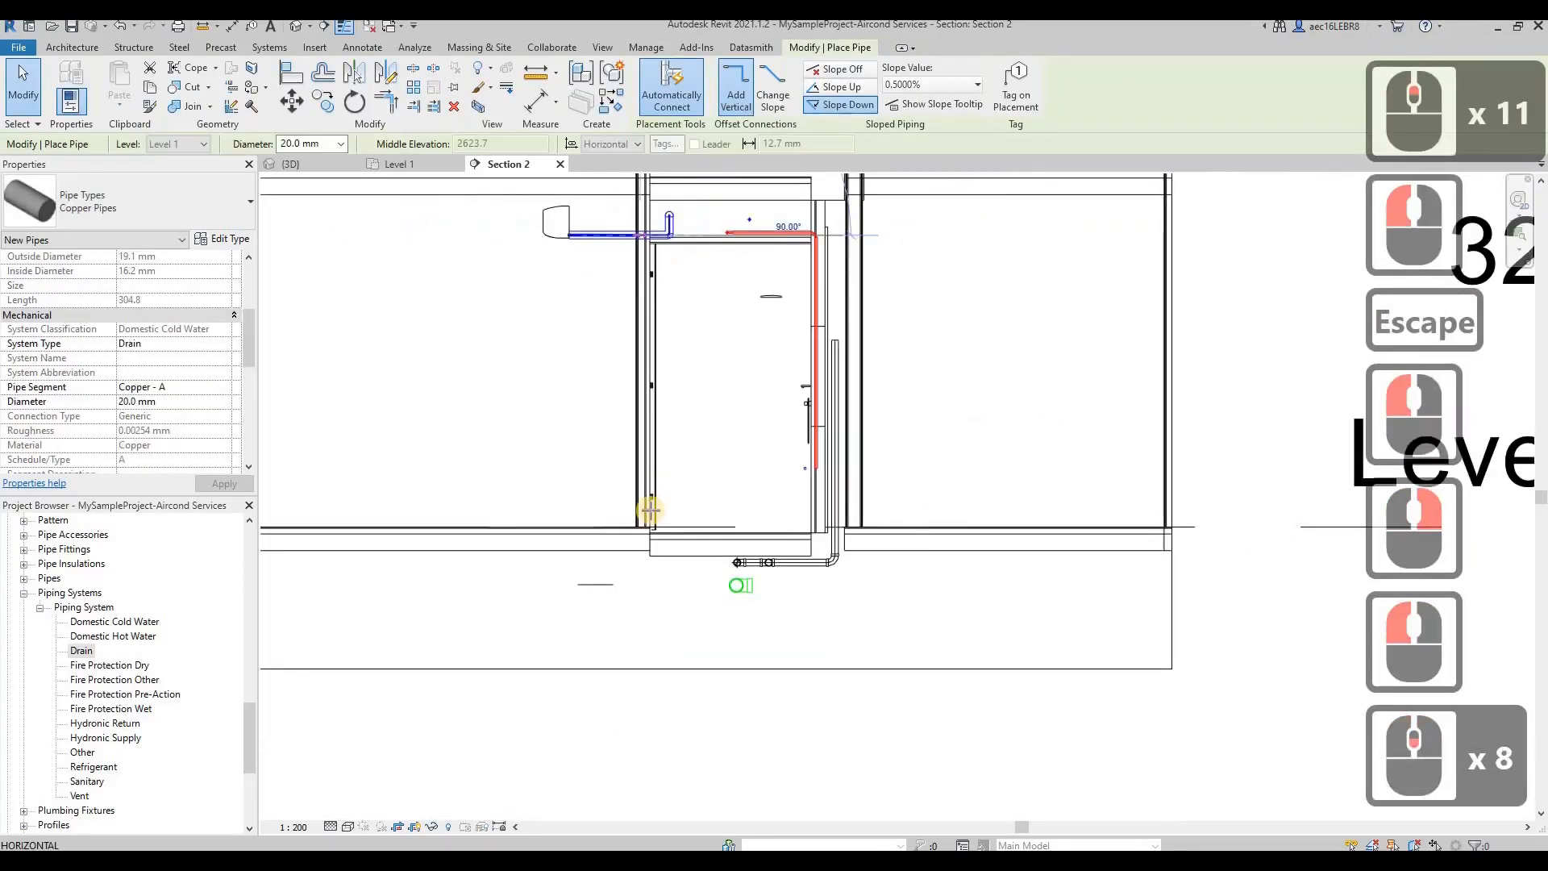
pyautogui.scroll(5, 628, 562)
pyautogui.scroll(8, 628, 562)
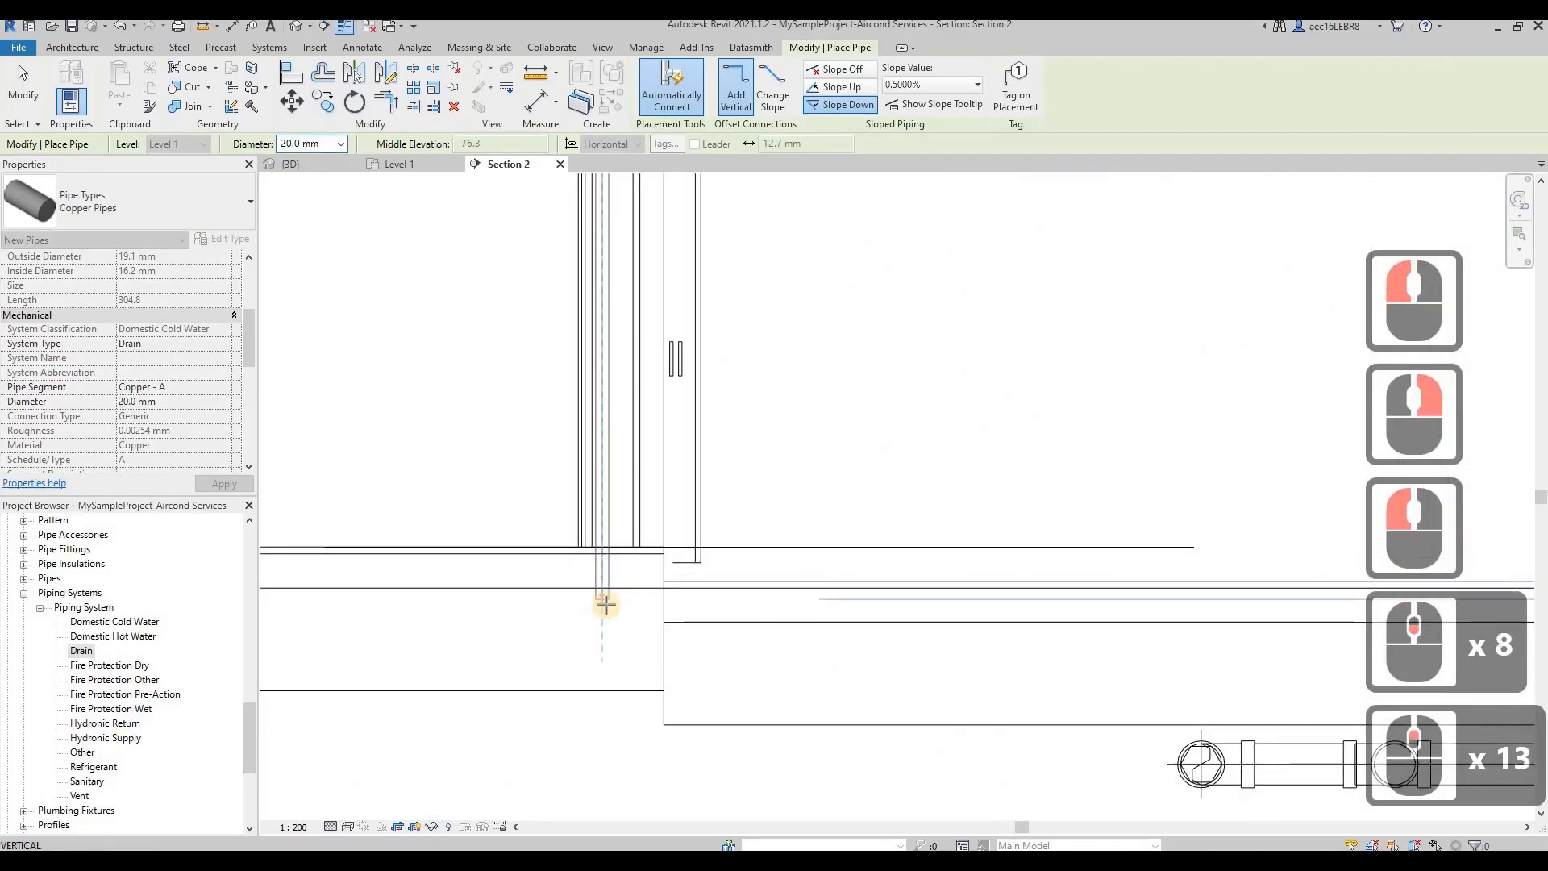
pyautogui.click(798, 593)
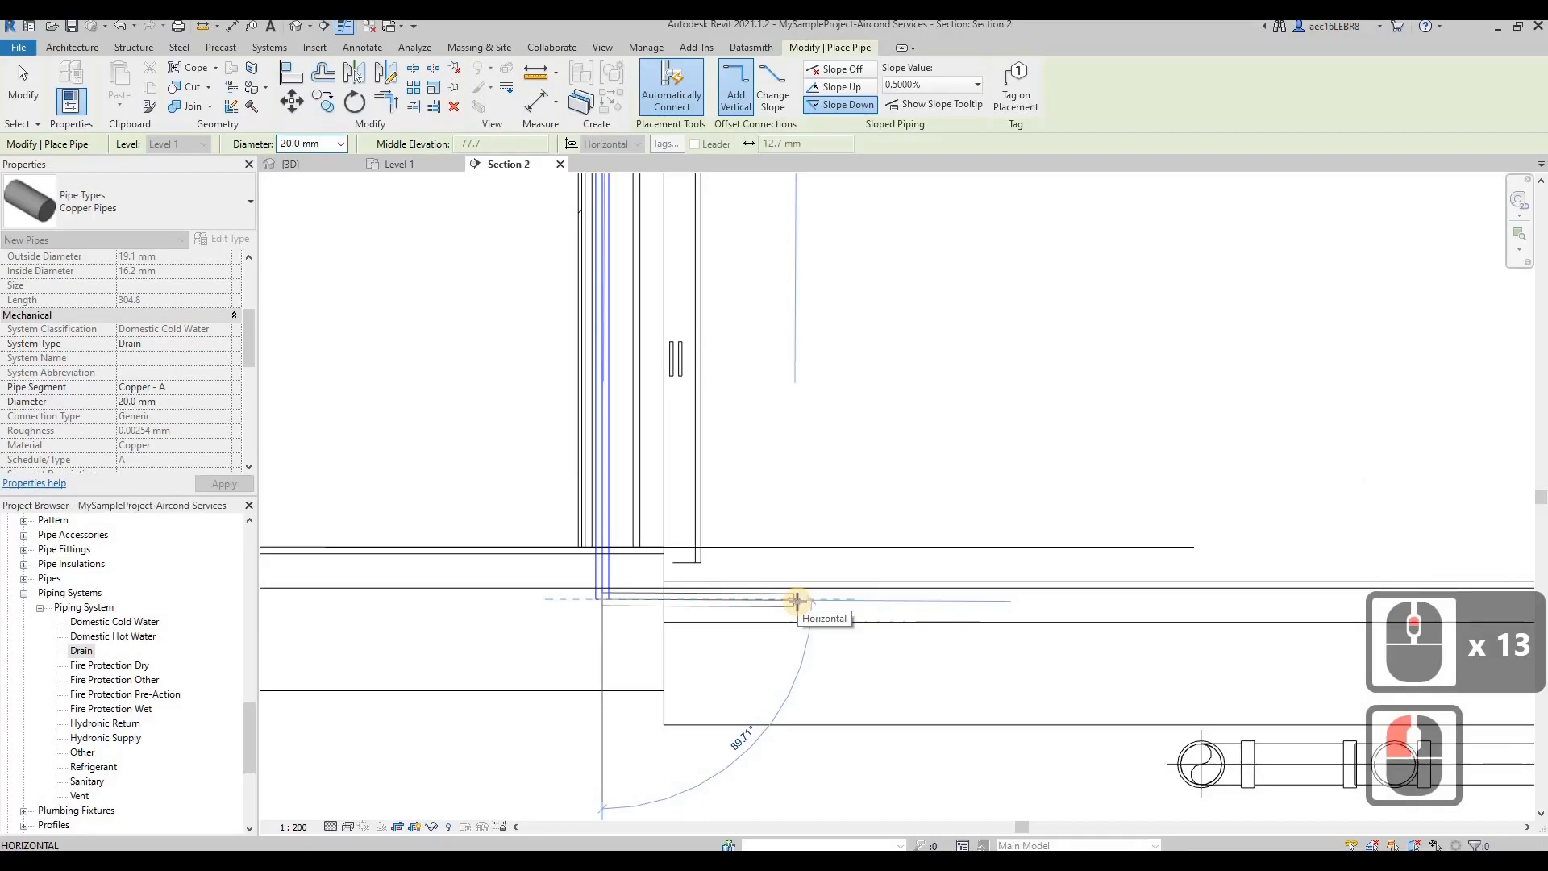
pyautogui.click(796, 601)
pyautogui.press('Escape')
pyautogui.press('Escape')
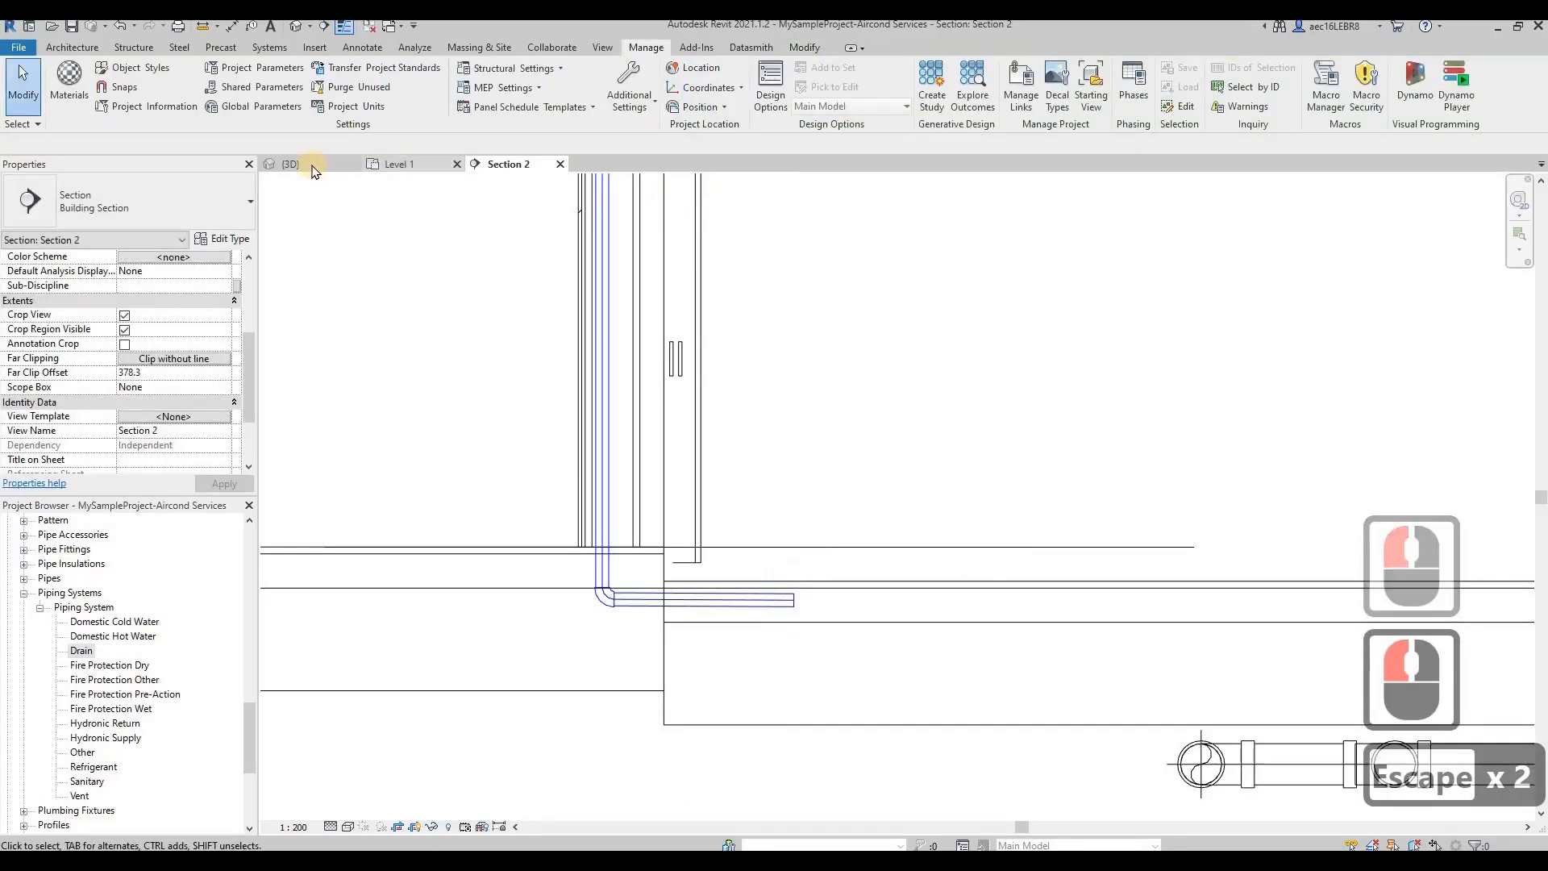
# Check the new vertical drain pipe in the 3D view and try selecting the 1.5 HP unit's drain branch in the Level 1 plan
pyautogui.click(311, 165)
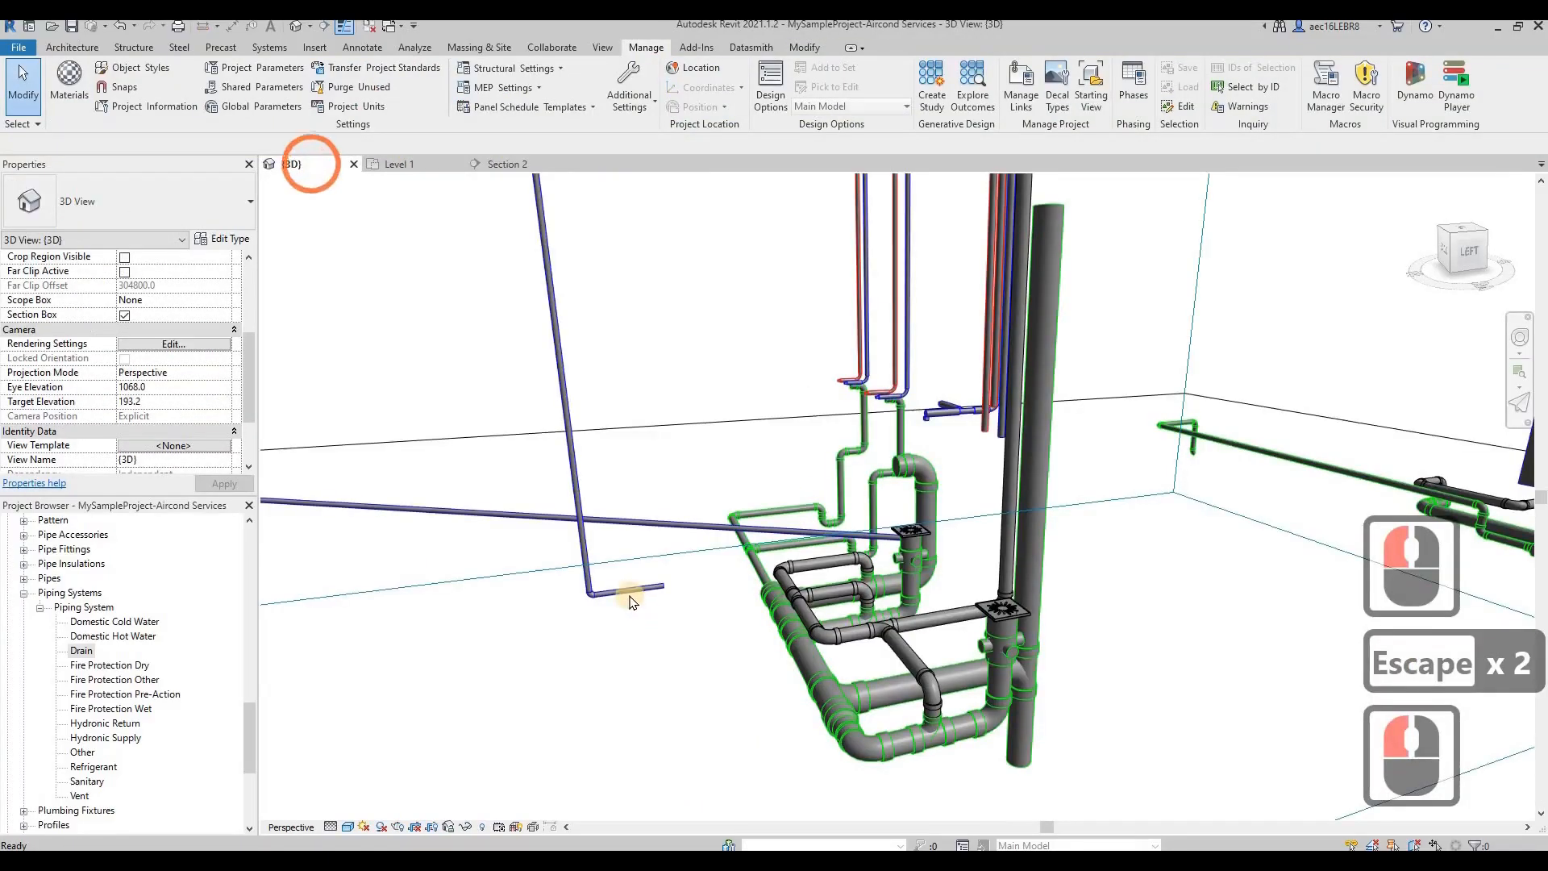
pyautogui.click(421, 166)
pyautogui.scroll(2, 736, 474)
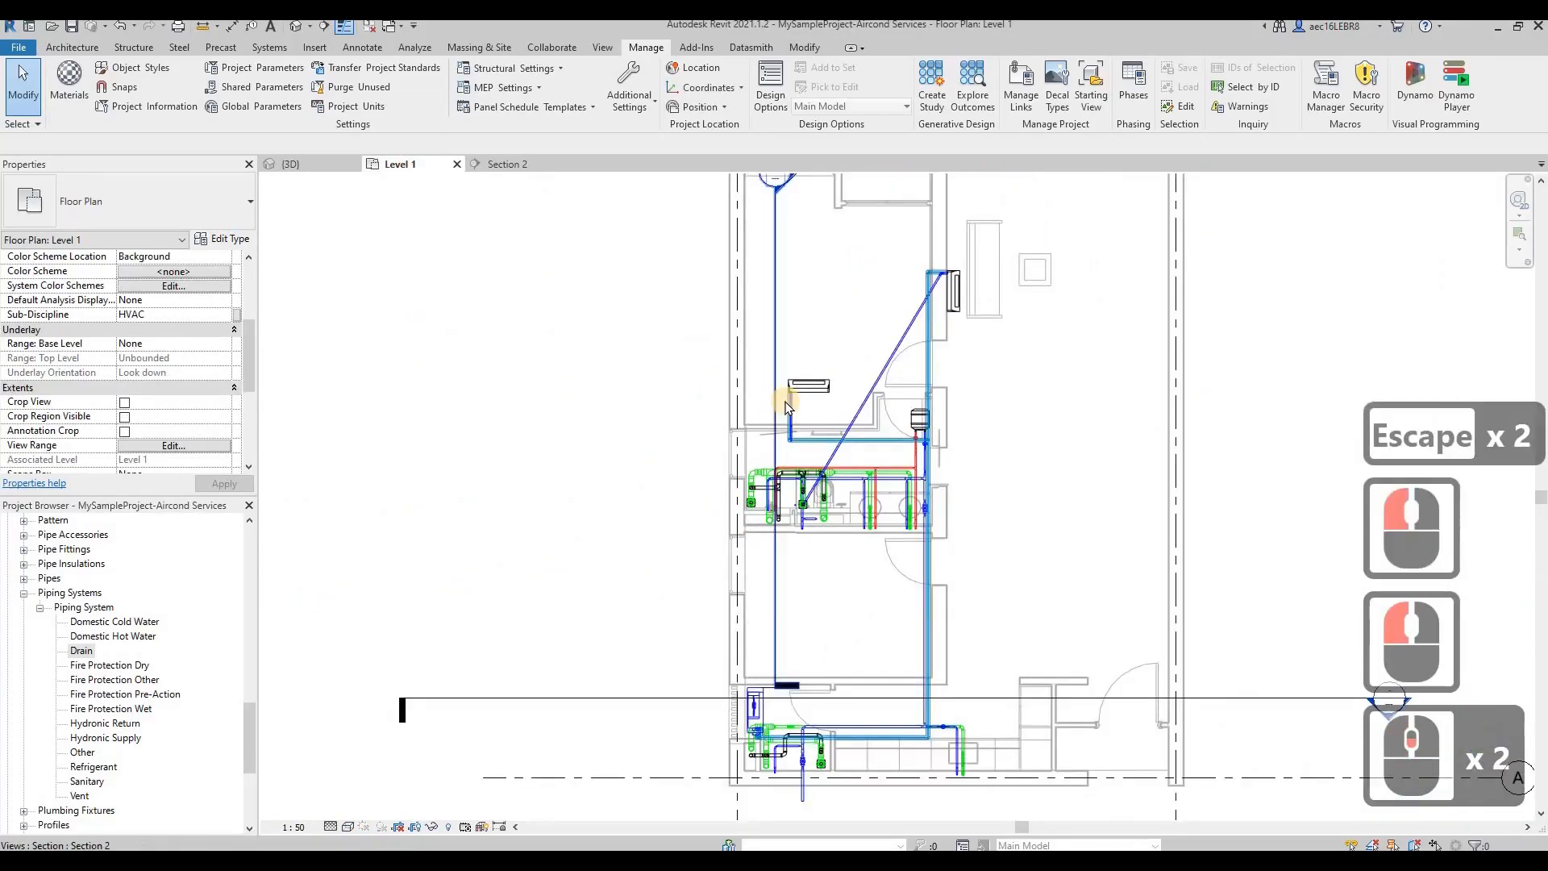
pyautogui.scroll(7, 786, 409)
pyautogui.scroll(4, 786, 409)
pyautogui.press('Tab')
pyautogui.click(782, 407)
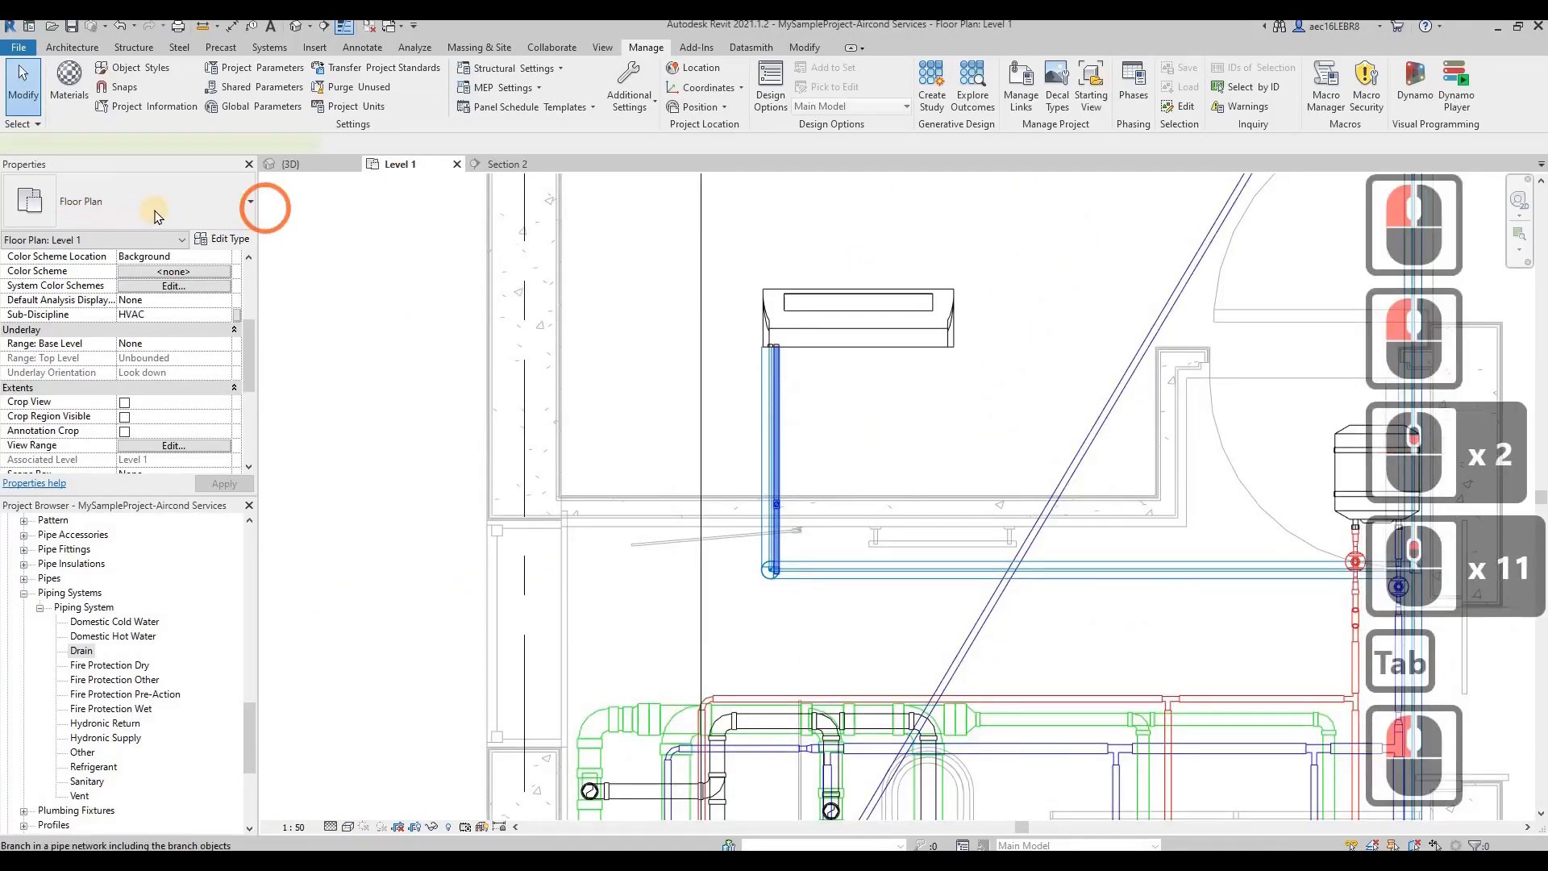
pyautogui.press('Escape')
pyautogui.press('Escape')
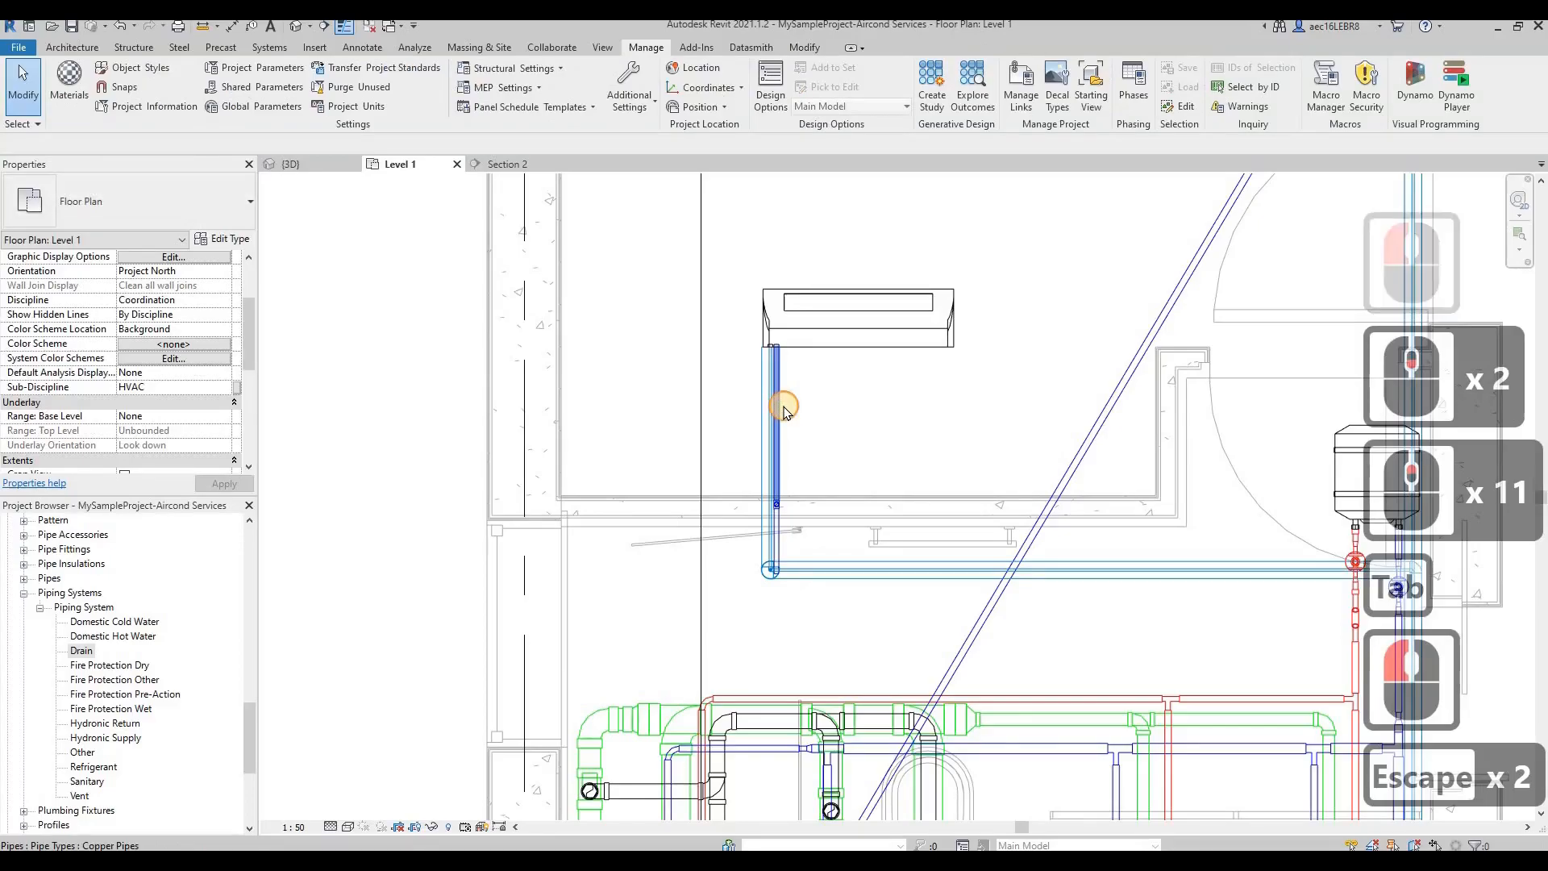
pyautogui.click(784, 410)
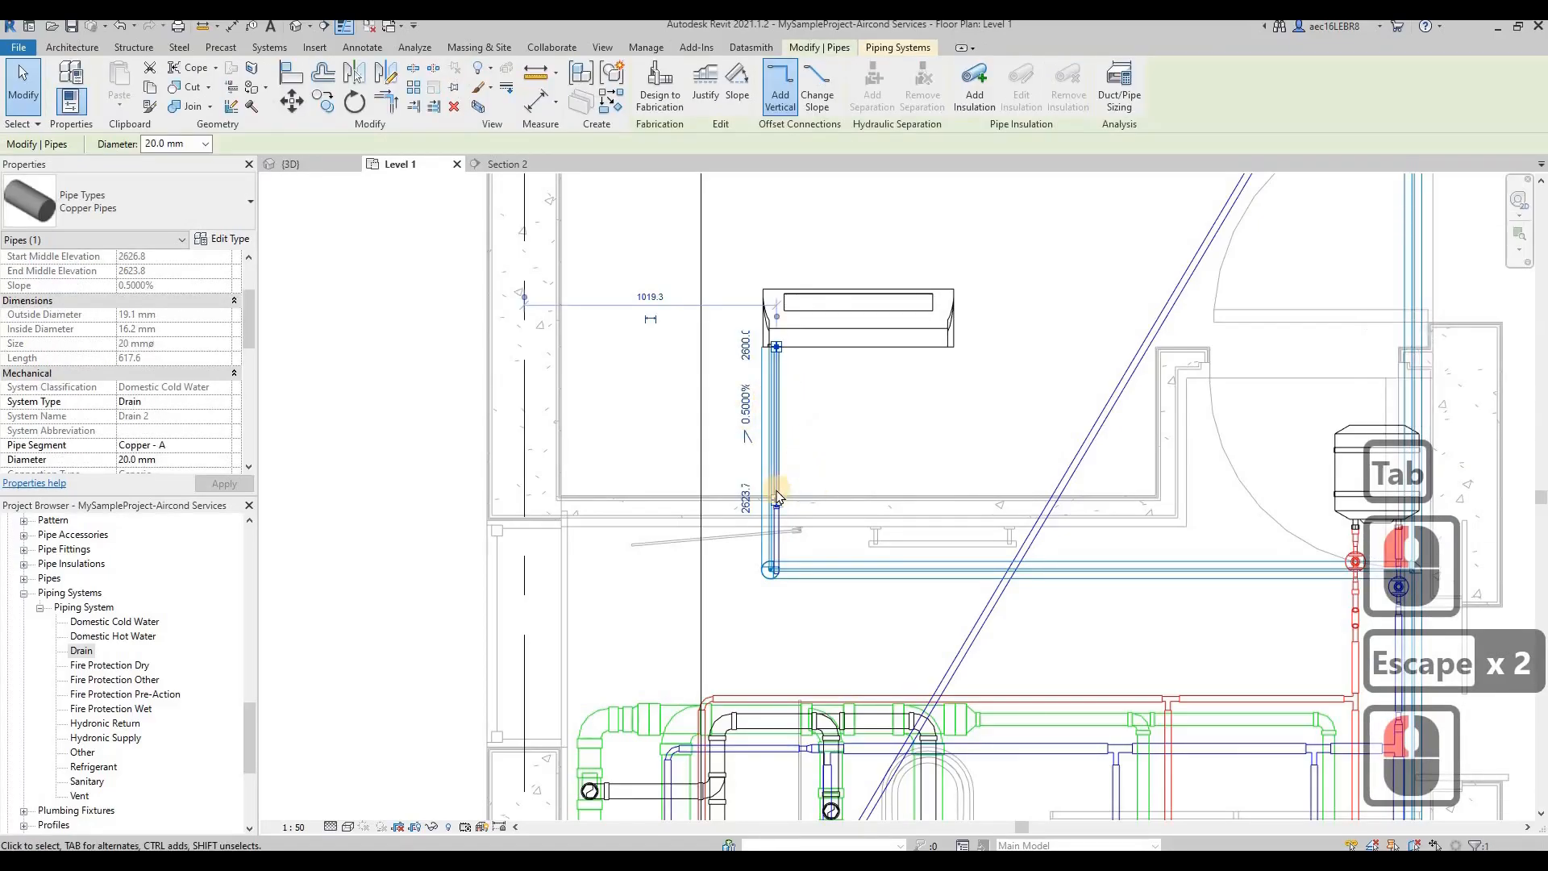
pyautogui.scroll(4, 743, 500)
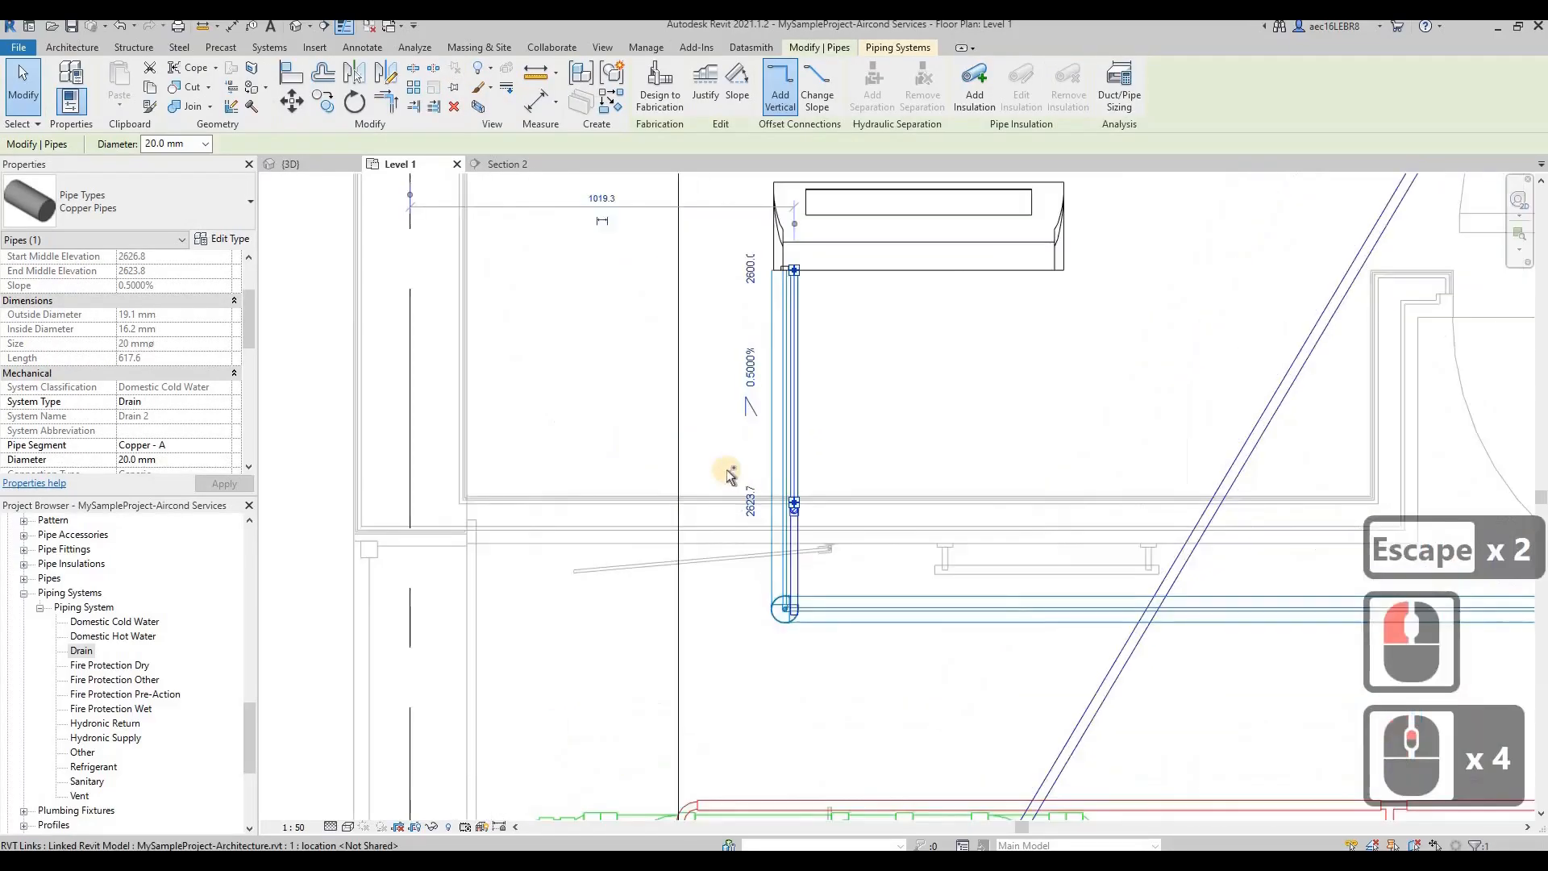
pyautogui.keyDown('ctrl'); pyautogui.click(813, 554); pyautogui.keyUp('ctrl')
pyautogui.keyDown('ctrl'); pyautogui.click(638, 373); pyautogui.keyUp('ctrl')
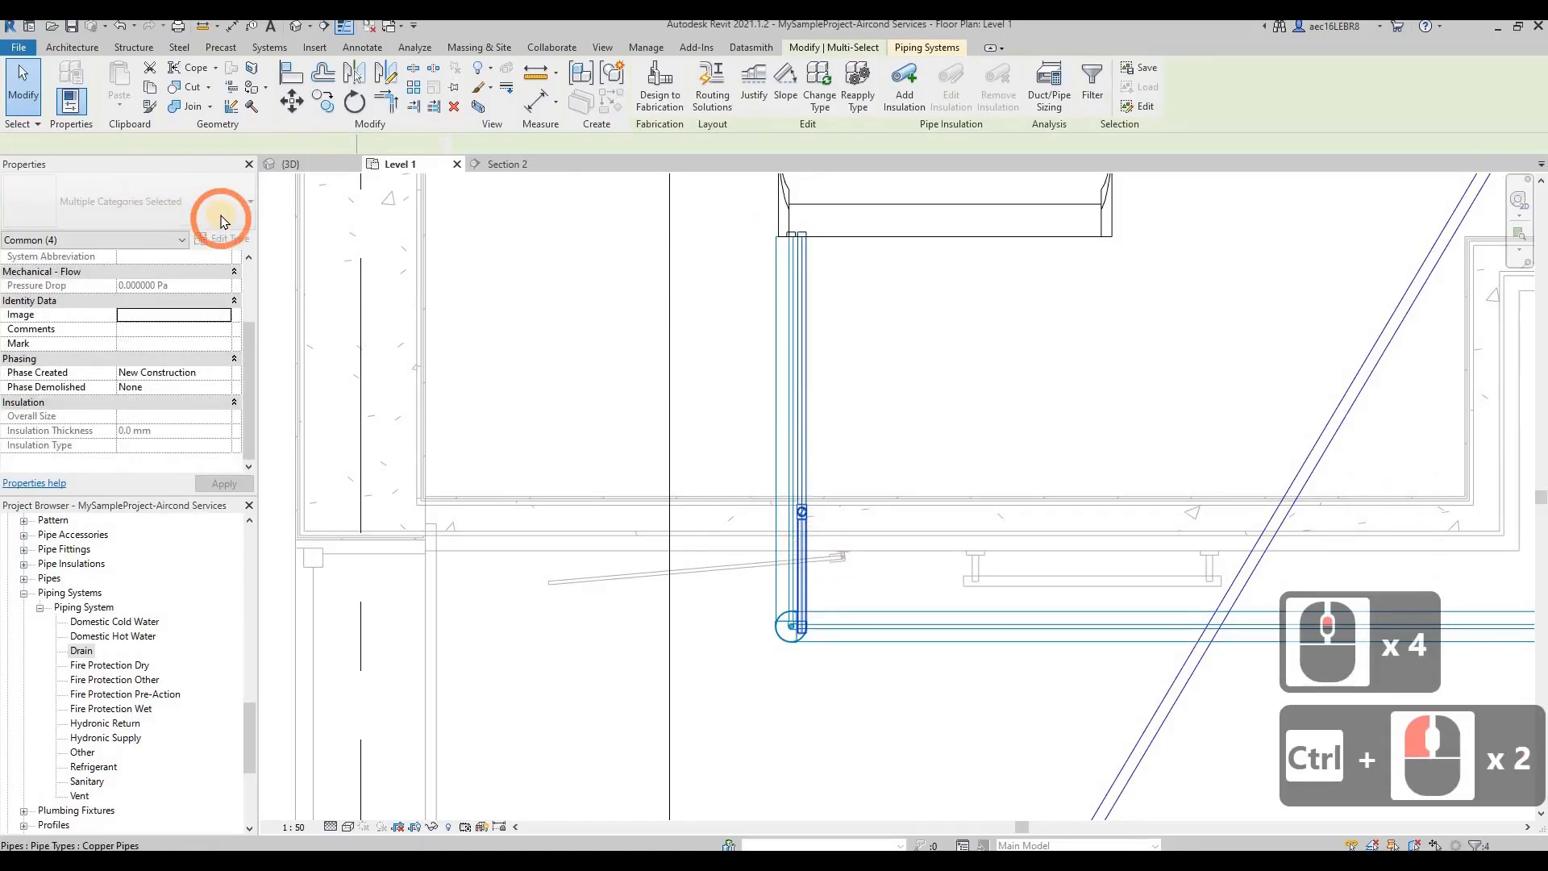
pyautogui.click(810, 387)
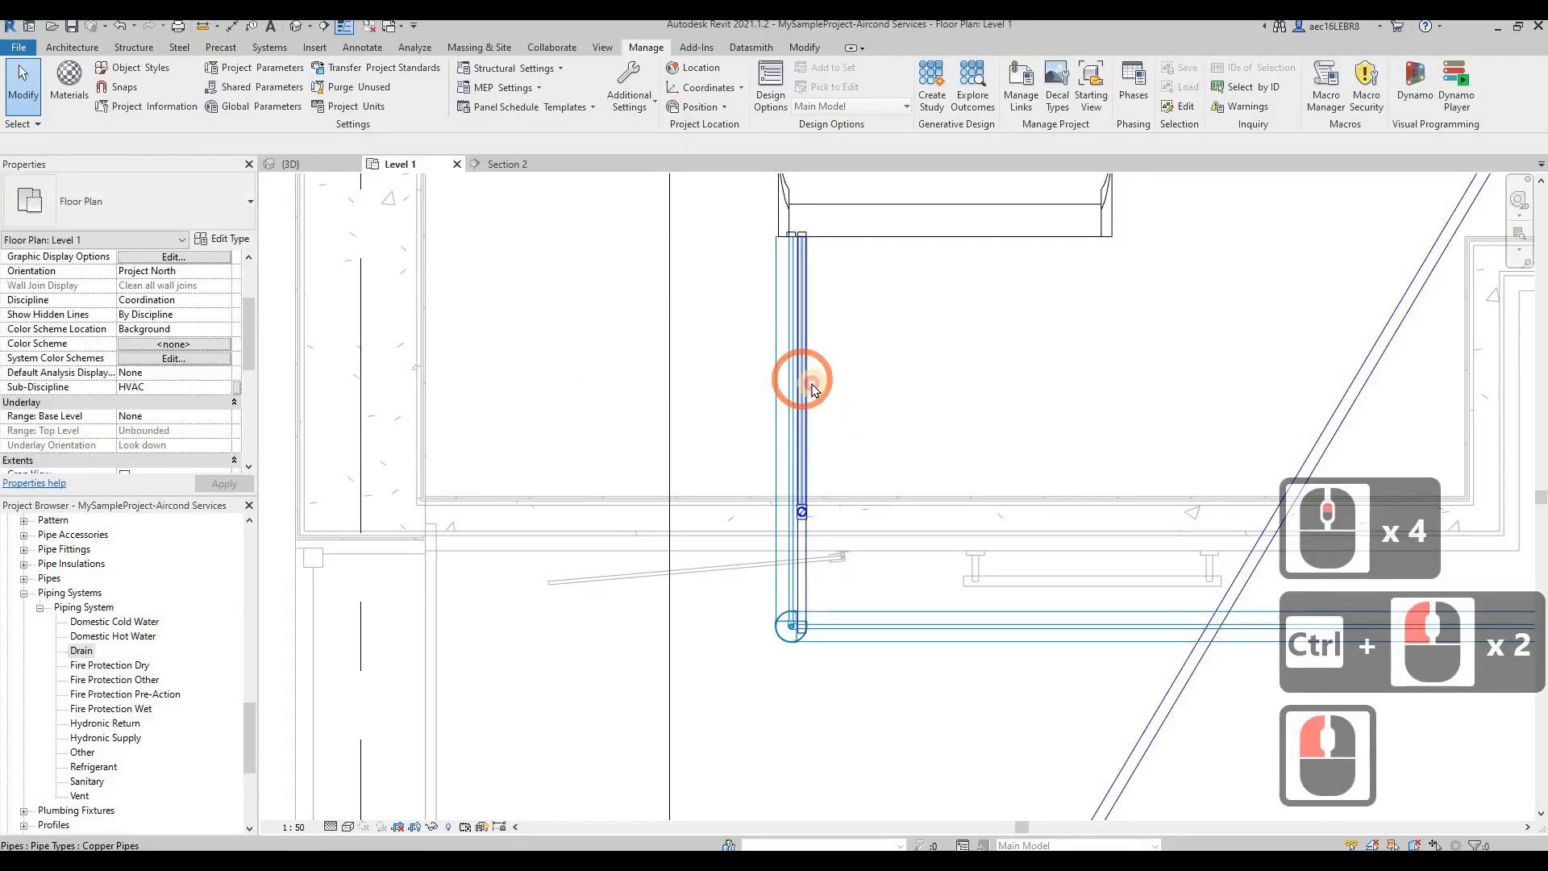
pyautogui.click(802, 528)
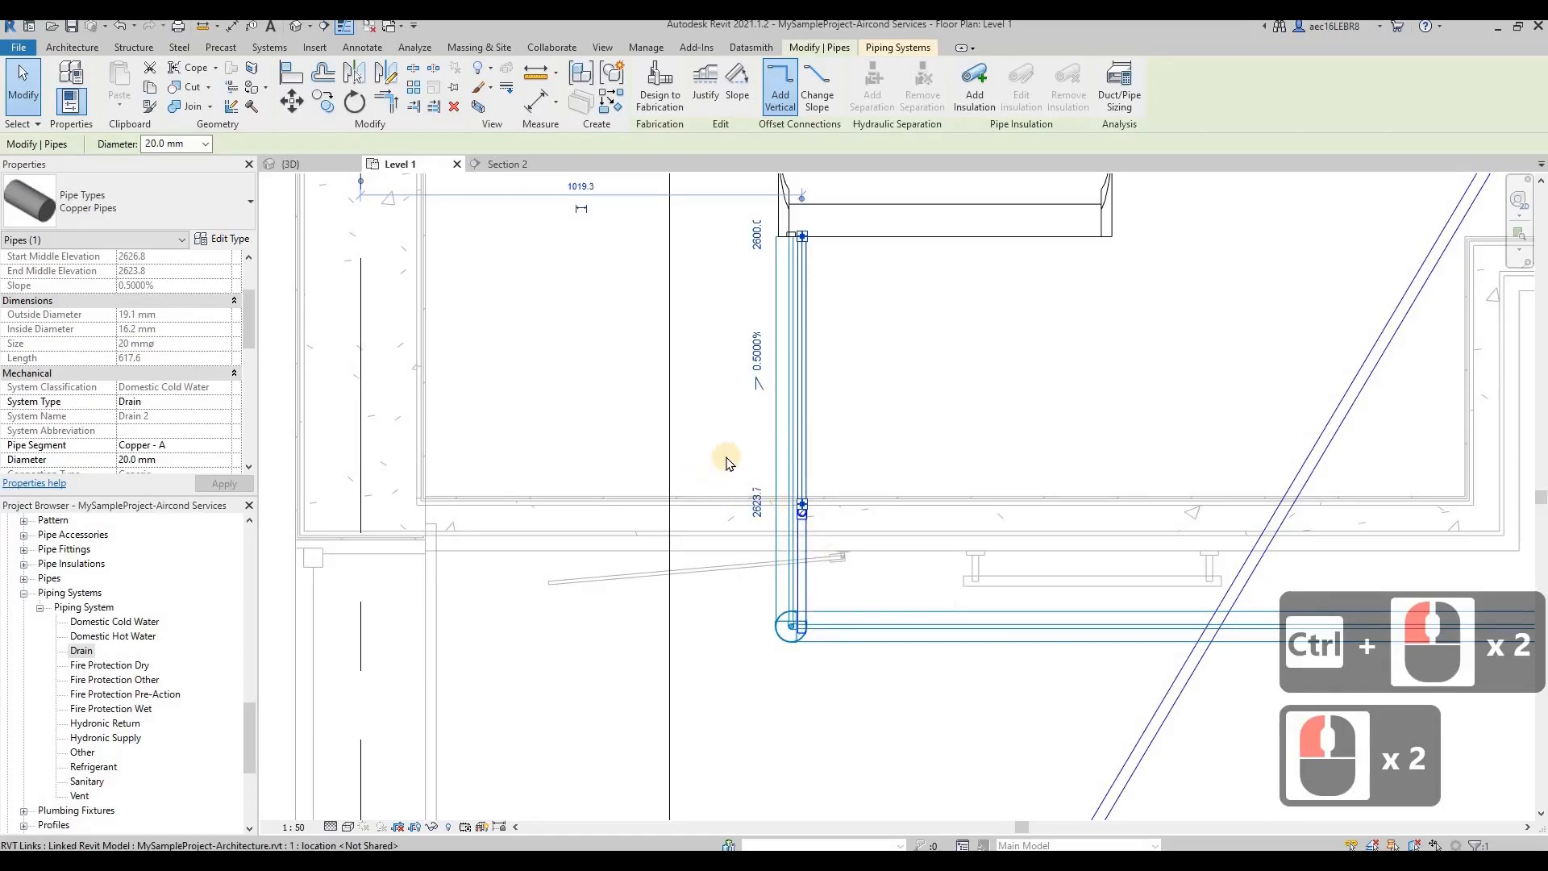
pyautogui.press('Escape')
# Delete the generic elbow fittings joining the 1.5 HP unit's drain pipe to its drop at the wall in the Level 1 plan
pyautogui.click(759, 495)
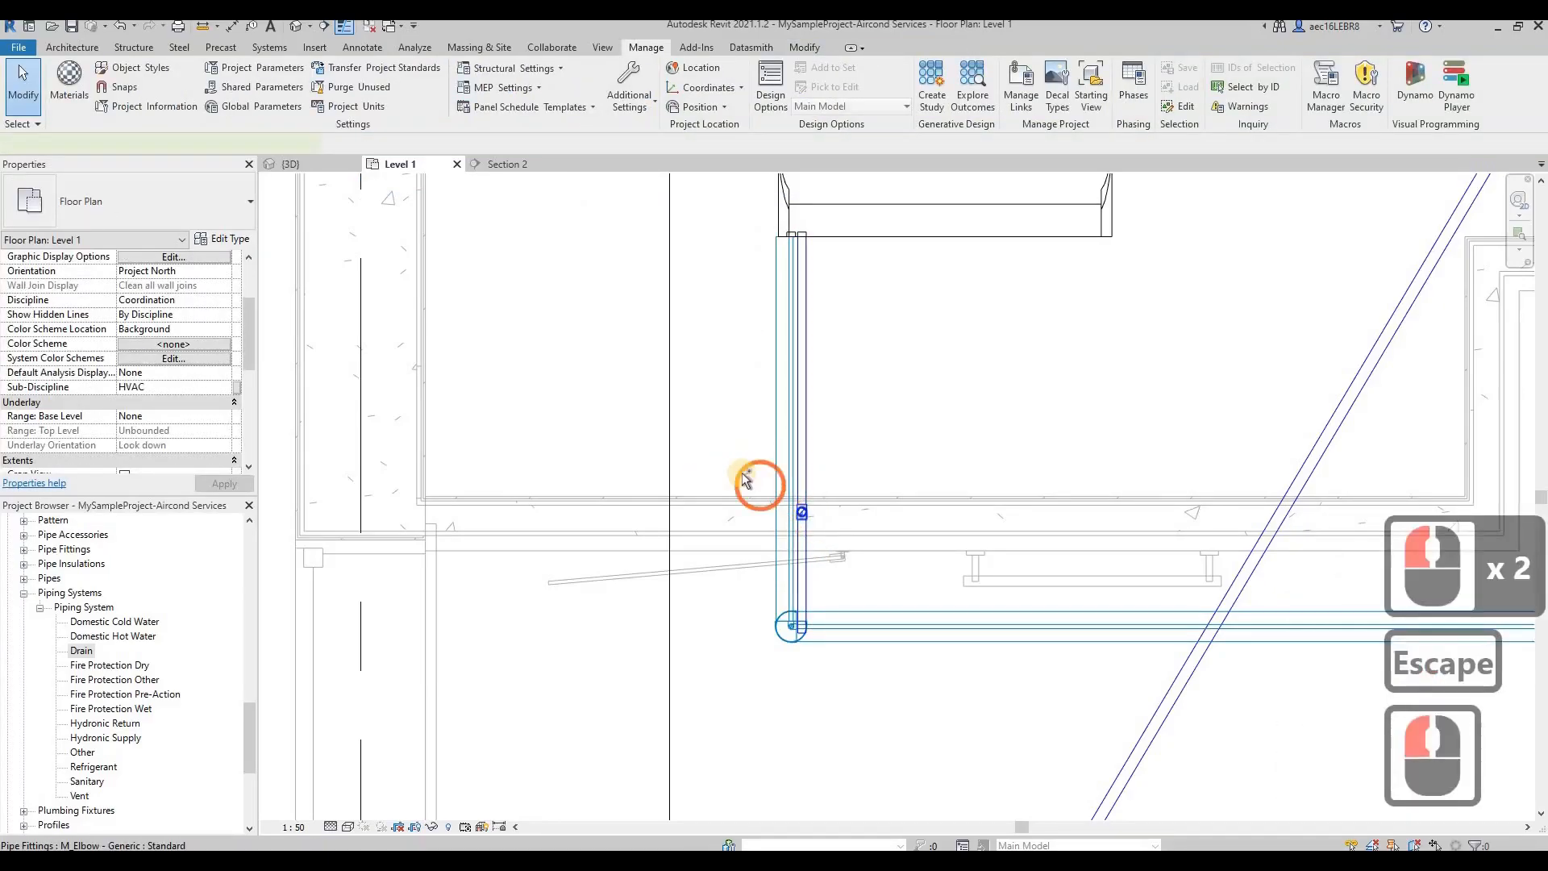
pyautogui.scroll(3, 759, 493)
pyautogui.keyDown('ctrl'); pyautogui.click(877, 415); pyautogui.keyUp('ctrl')
pyautogui.press('Delete')
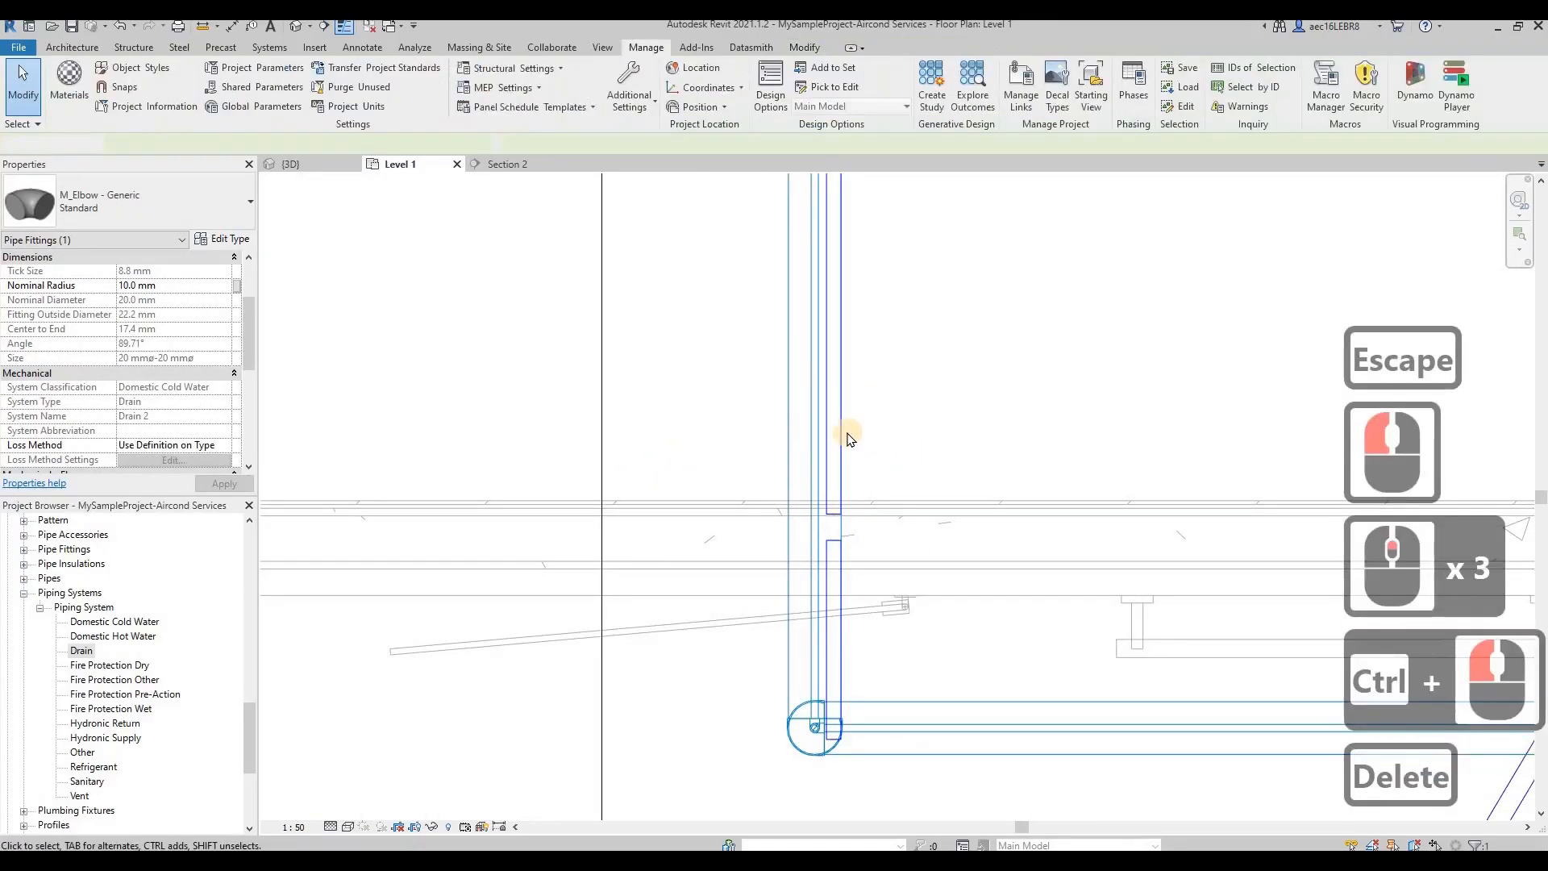
# Change the 1.5 HP unit's upper drain pipe and the lower run from Copper Pipes to the PVC - DWV pipe type
pyautogui.click(846, 590)
pyautogui.keyDown('ctrl'); pyautogui.click(849, 591); pyautogui.keyUp('ctrl')
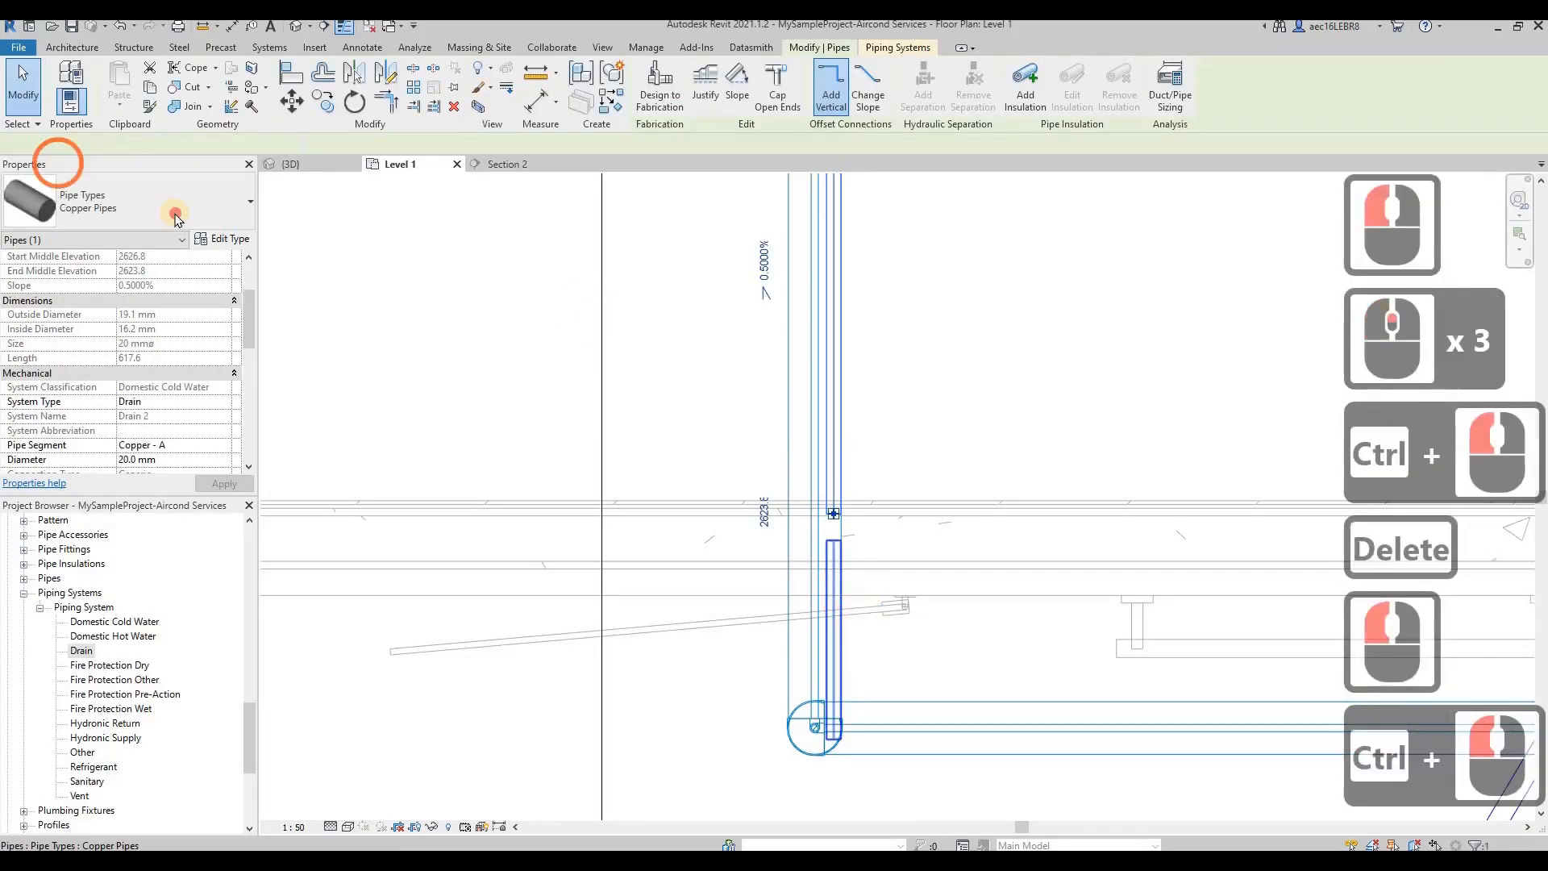
pyautogui.click(174, 214)
pyautogui.click(1038, 514)
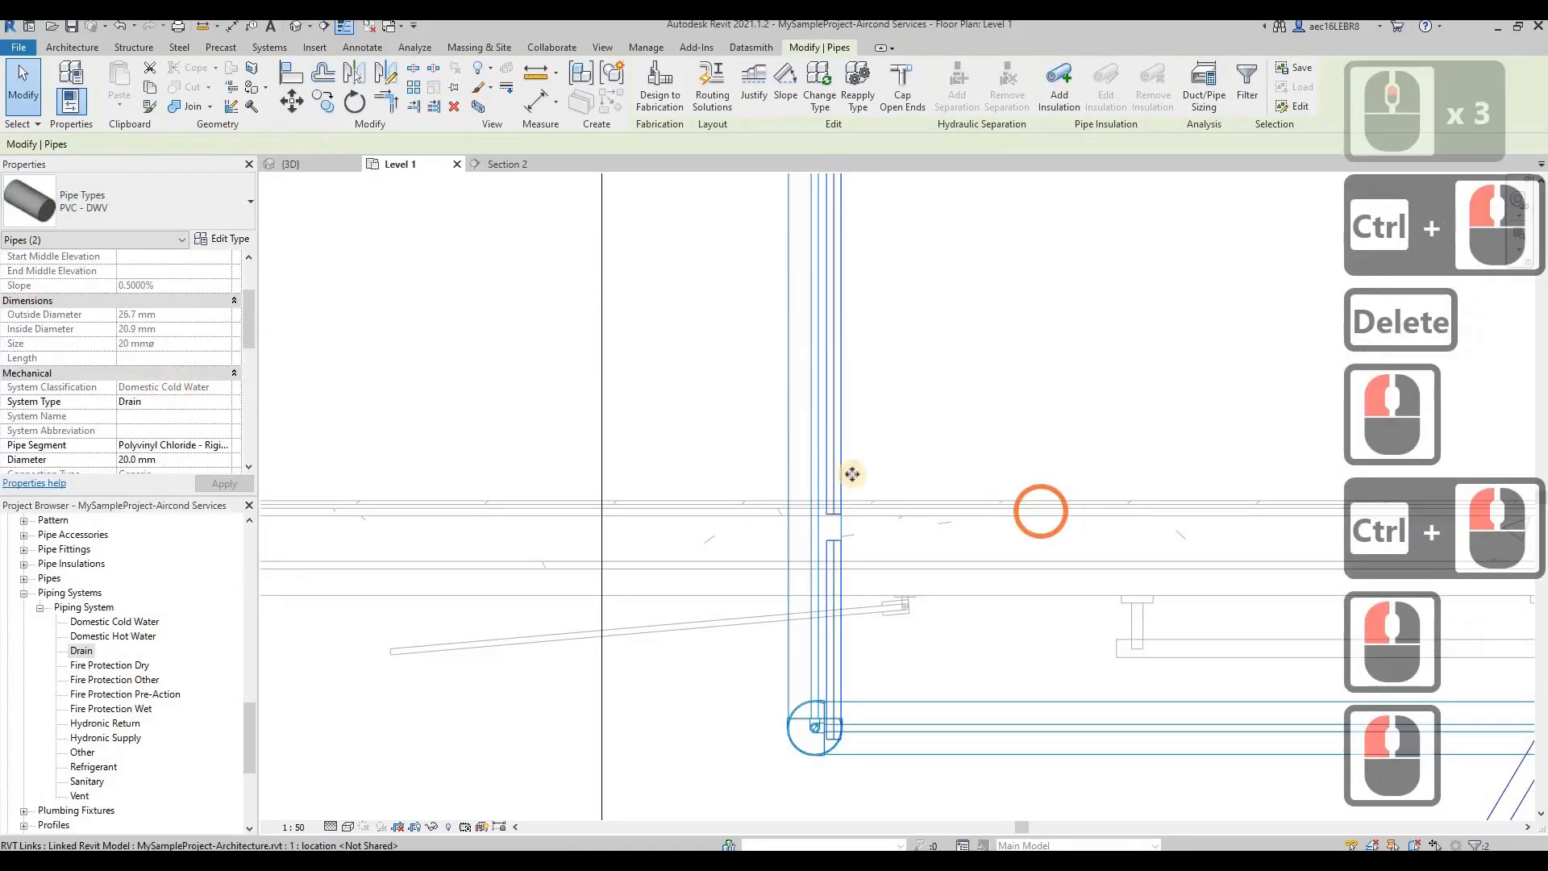
pyautogui.press('Escape')
# Reconnect the two PVC drain pipes at the wall with matching elbow fittings
pyautogui.click(834, 515)
pyautogui.moveTo(836, 546); pyautogui.dragTo(1025, 539)
pyautogui.click(840, 538)
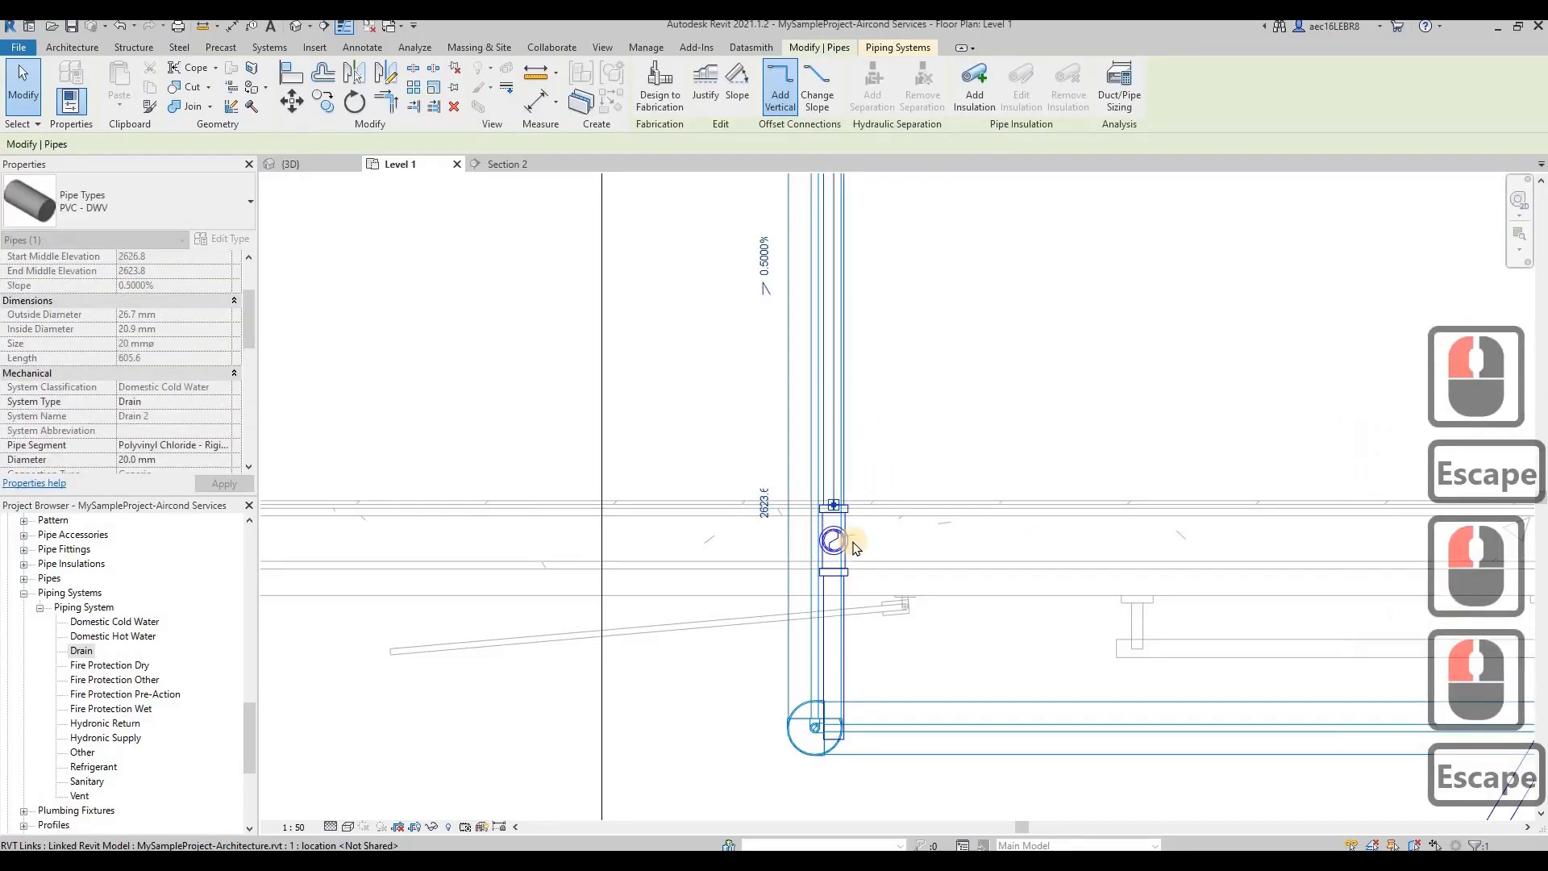
pyautogui.press('Escape')
# Extend the free end of the lower drain run diagonally to the nearest floor drain in the linked sanitary model
pyautogui.scroll(-6, 847, 536)
pyautogui.click(832, 412)
pyautogui.scroll(-2, 855, 514)
pyautogui.moveTo(845, 506); pyautogui.dragTo(682, 752)
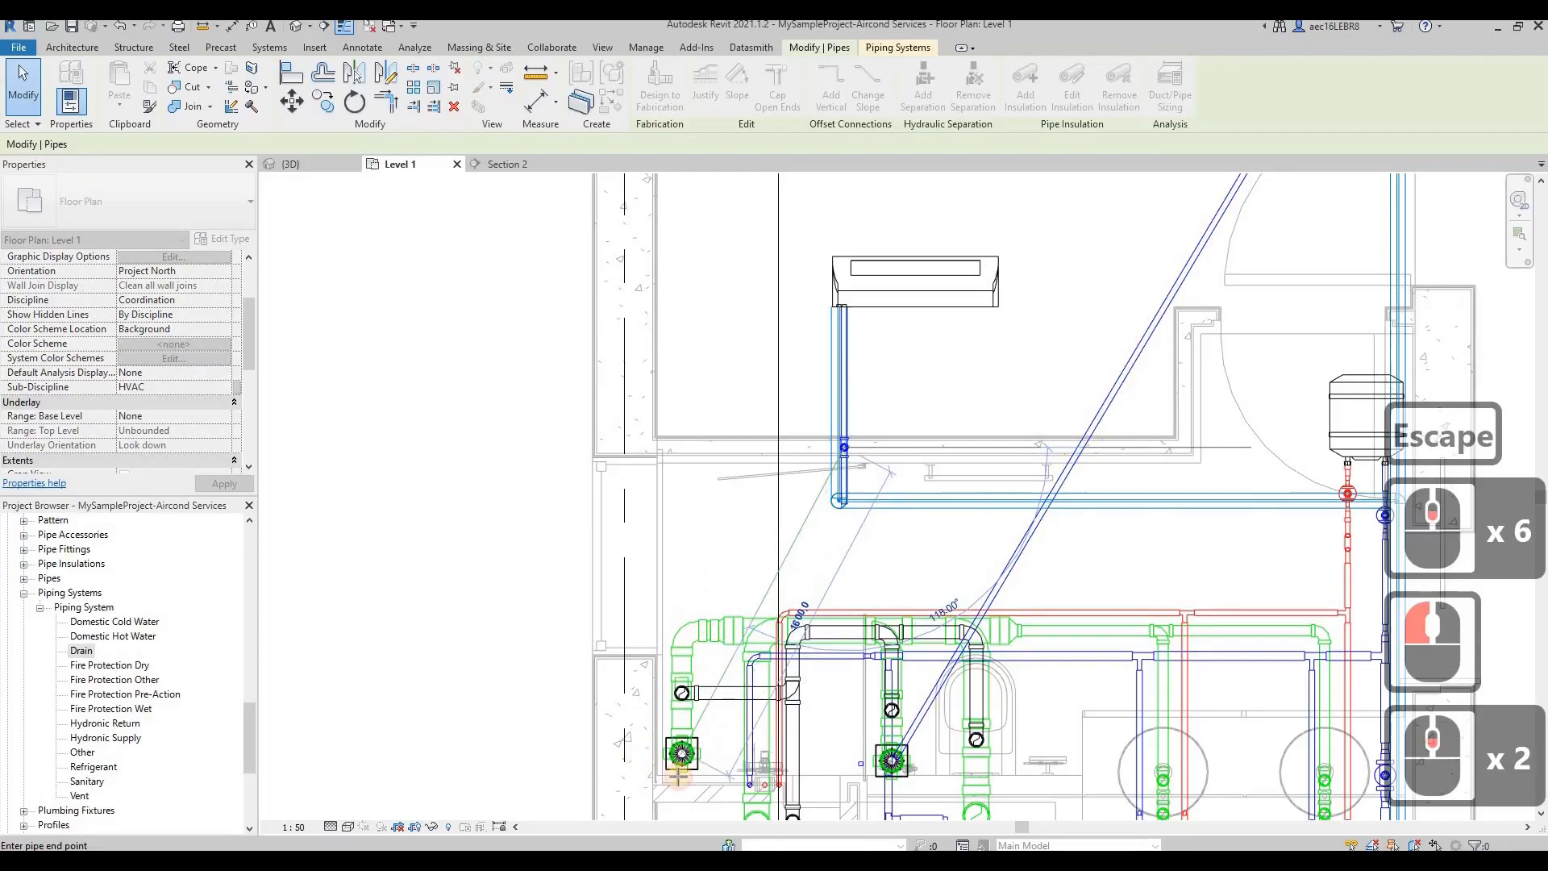
pyautogui.scroll(14, 682, 751)
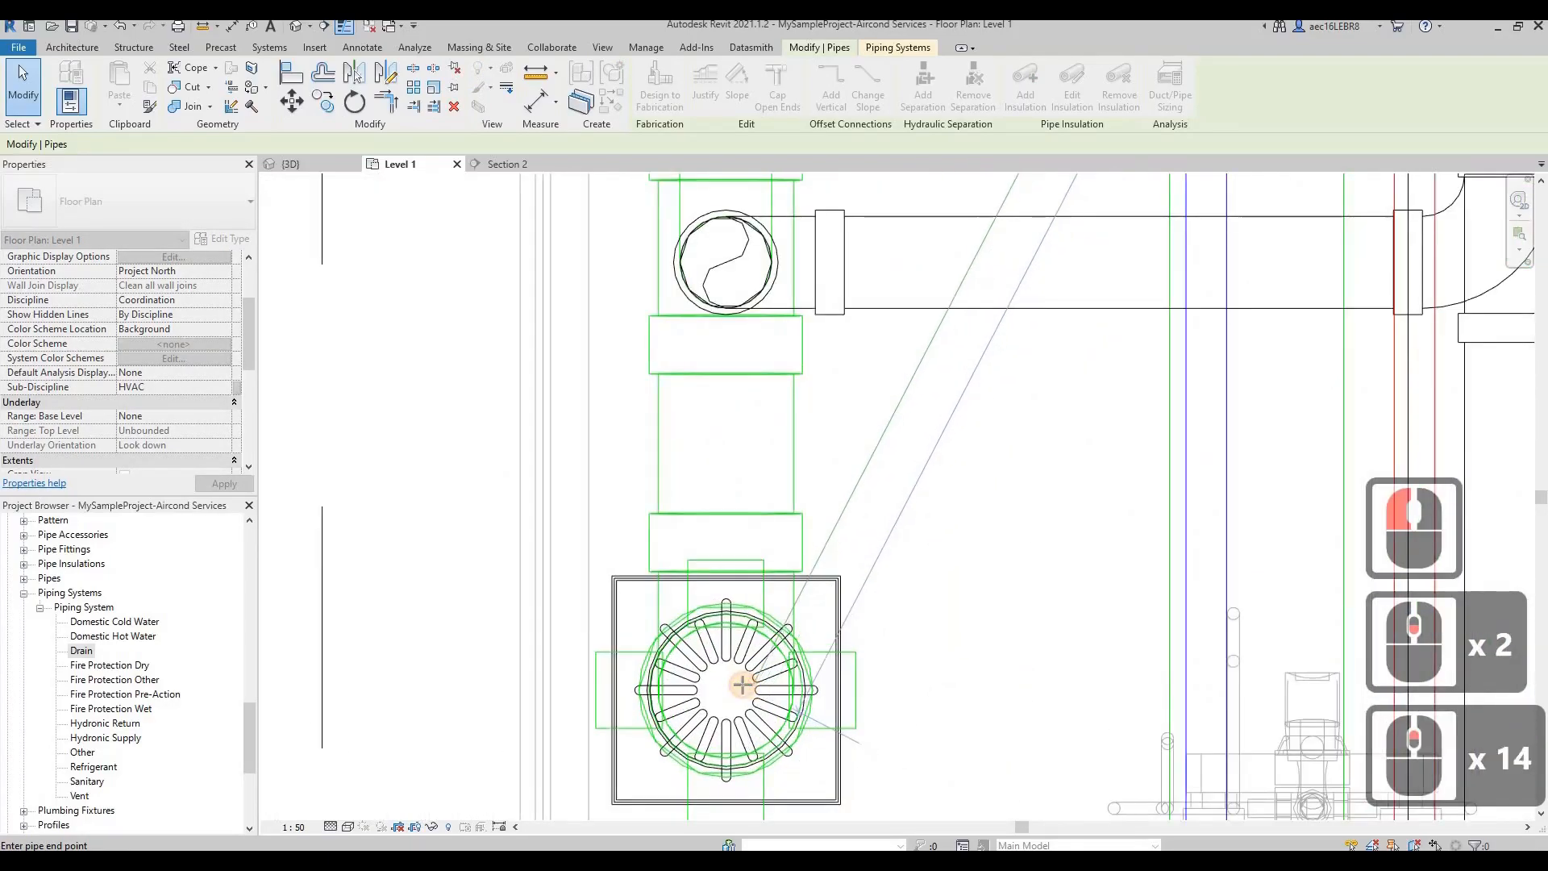
pyautogui.click(743, 684)
pyautogui.press('Escape')
pyautogui.press('Escape')
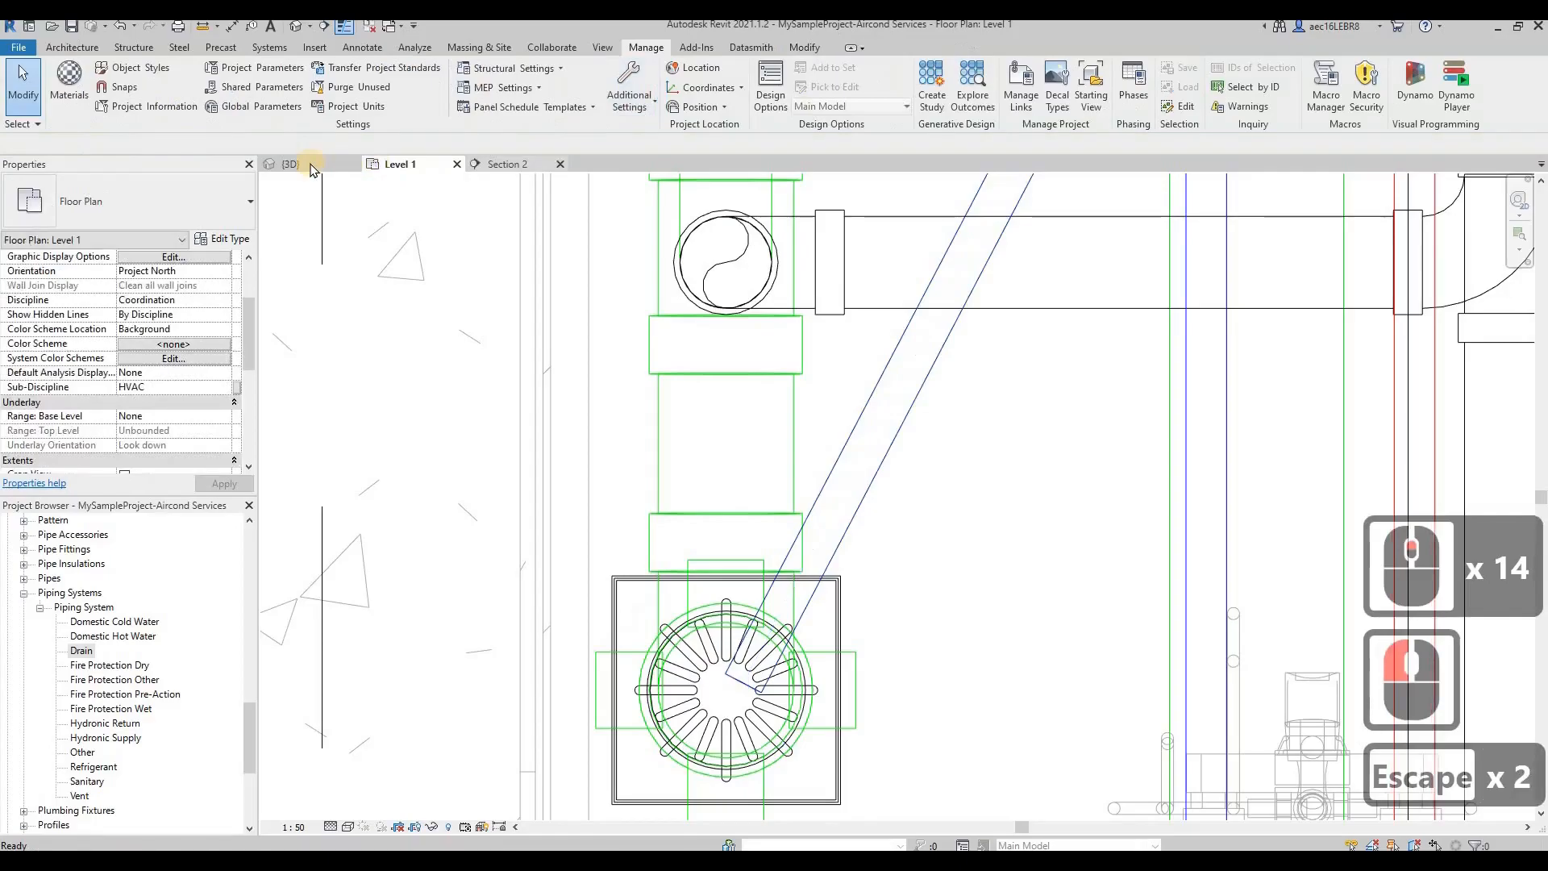
# Check in the 3D view how the 1.5 HP unit's PVC drain pipe drops and runs to the floor drain
pyautogui.click(292, 164)
pyautogui.keyDown('shift'); pyautogui.moveTo(791, 597); pyautogui.dragTo(863, 583, button='middle'); pyautogui.keyUp('shift')
pyautogui.scroll(3, 765, 538)
pyautogui.scroll(1, 940, 635)
pyautogui.keyDown('shift'); pyautogui.moveTo(940, 635); pyautogui.dragTo(924, 629, button='middle'); pyautogui.keyUp('shift')
pyautogui.scroll(-16, 923, 626)
pyautogui.scroll(-3, 837, 460)
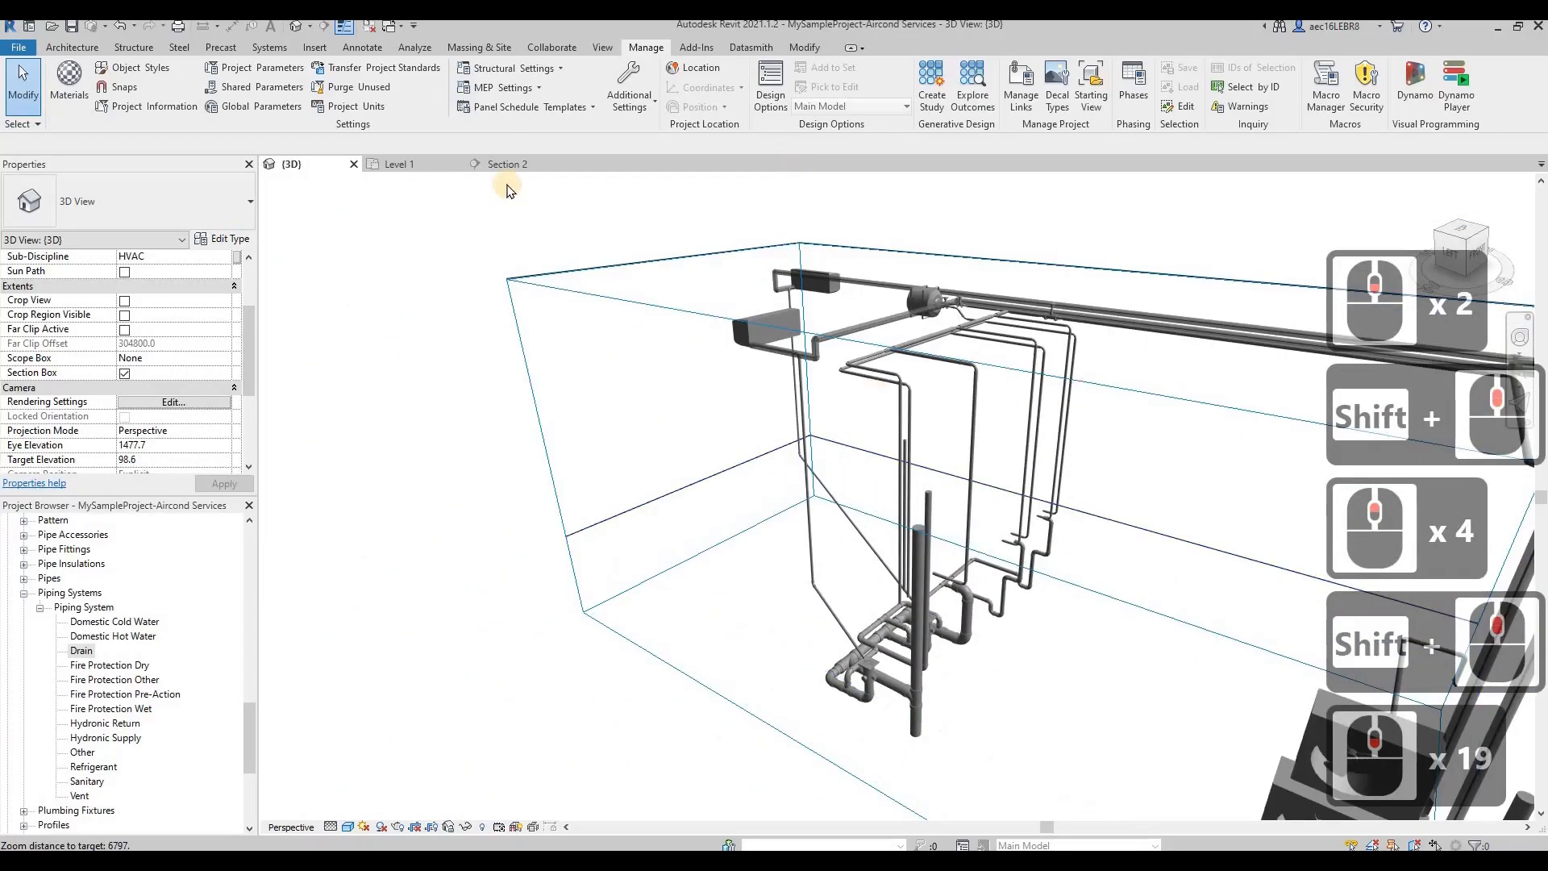
# Review the whole air-conditioning pipe and drain layout in the Level 1 plan and the 3D view
pyautogui.click(400, 163)
pyautogui.scroll(-19, 712, 574)
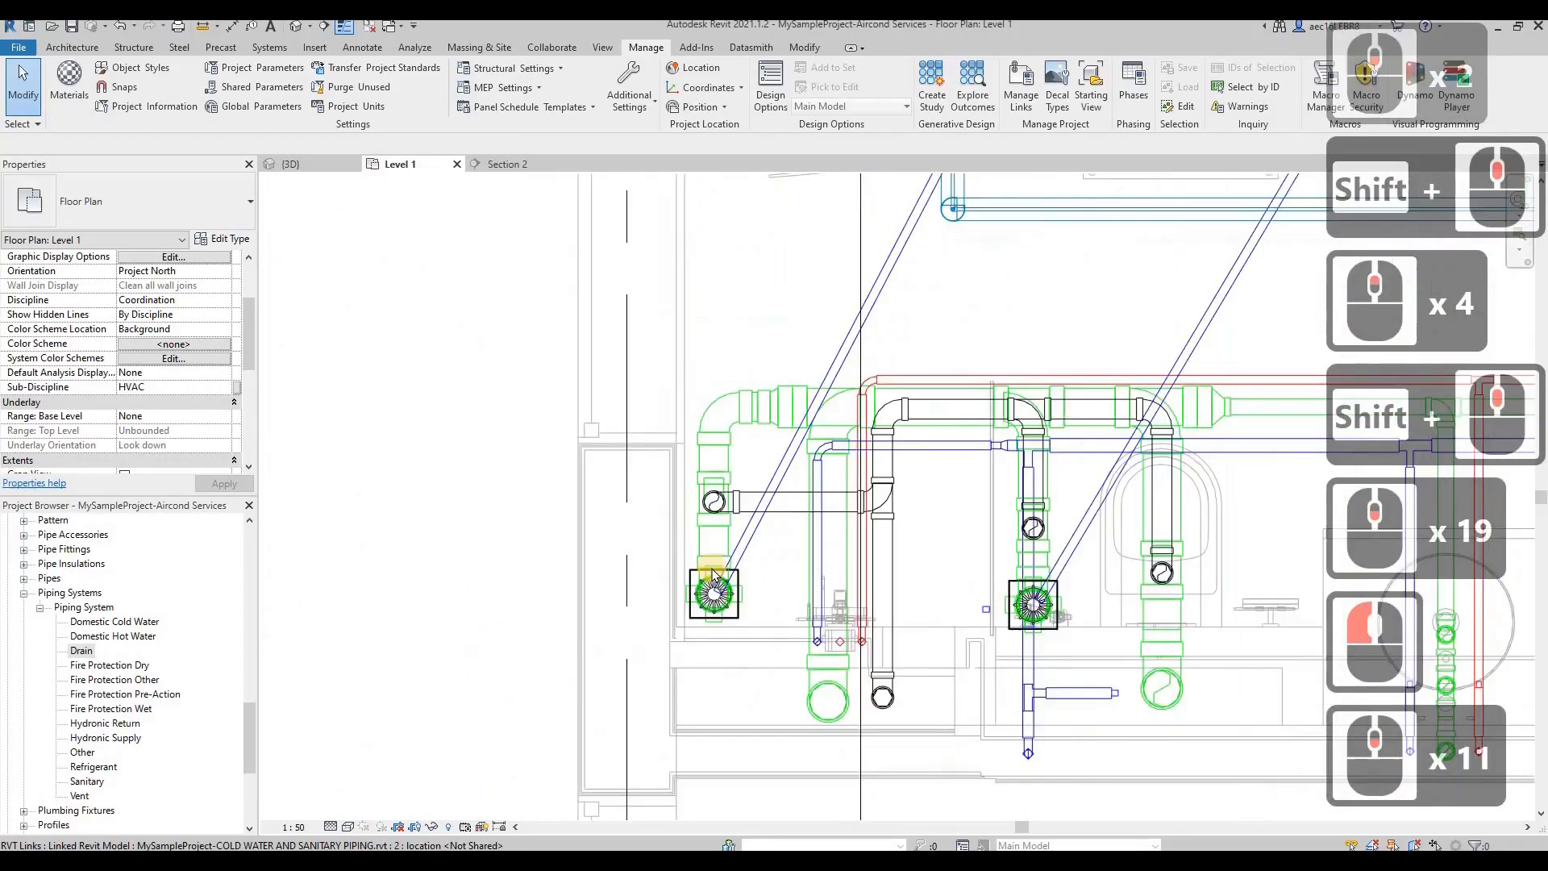
pyautogui.moveTo(833, 420); pyautogui.dragTo(706, 421, button='middle')
pyautogui.scroll(1, 706, 422)
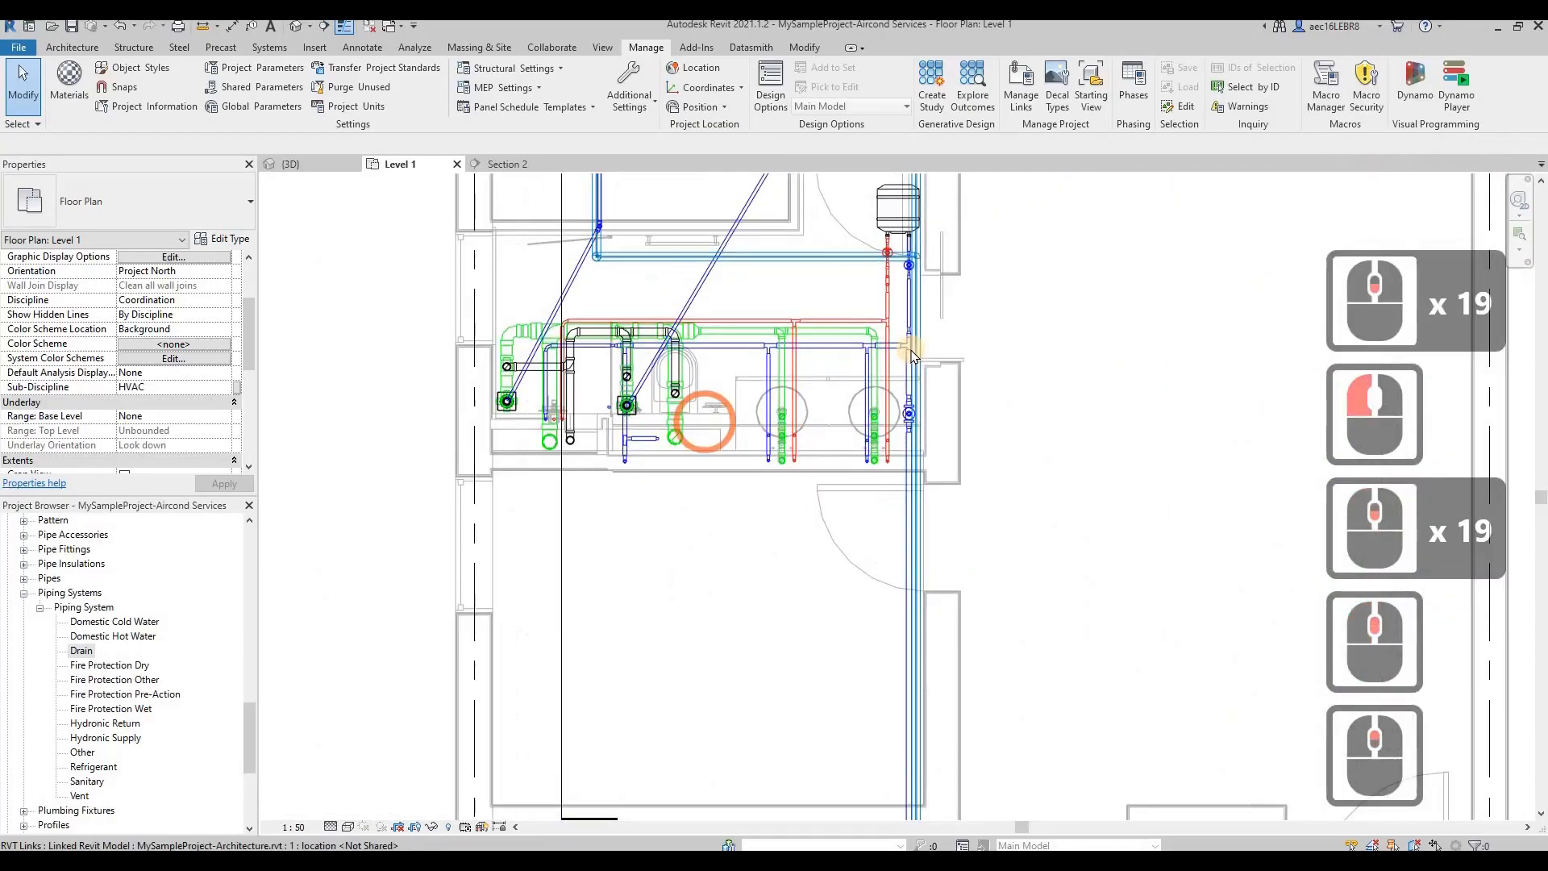
pyautogui.scroll(-4, 706, 422)
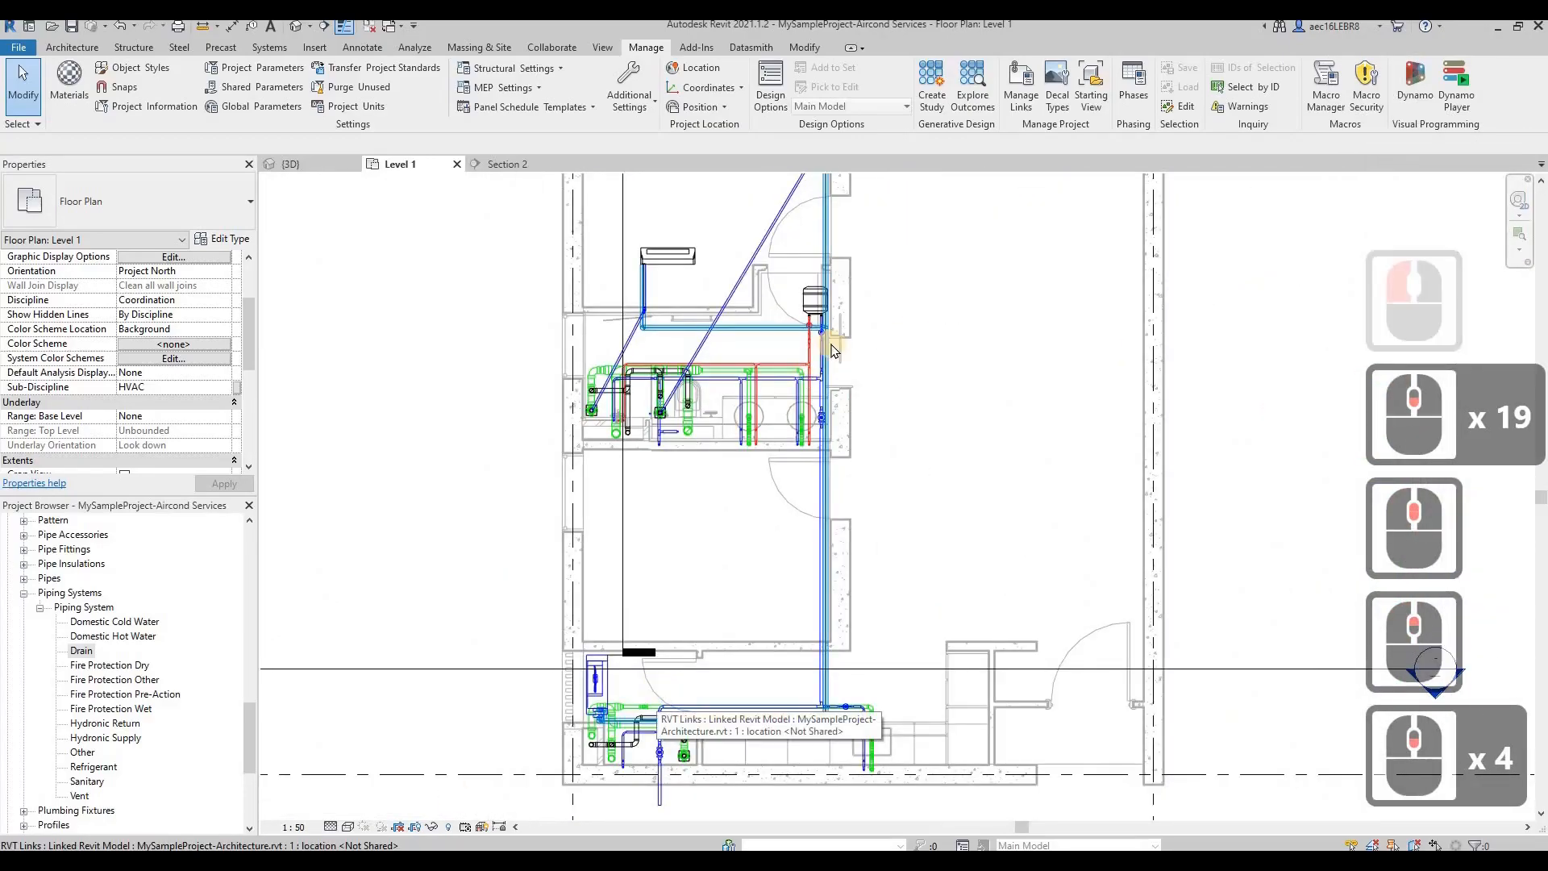
pyautogui.scroll(-2, 657, 692)
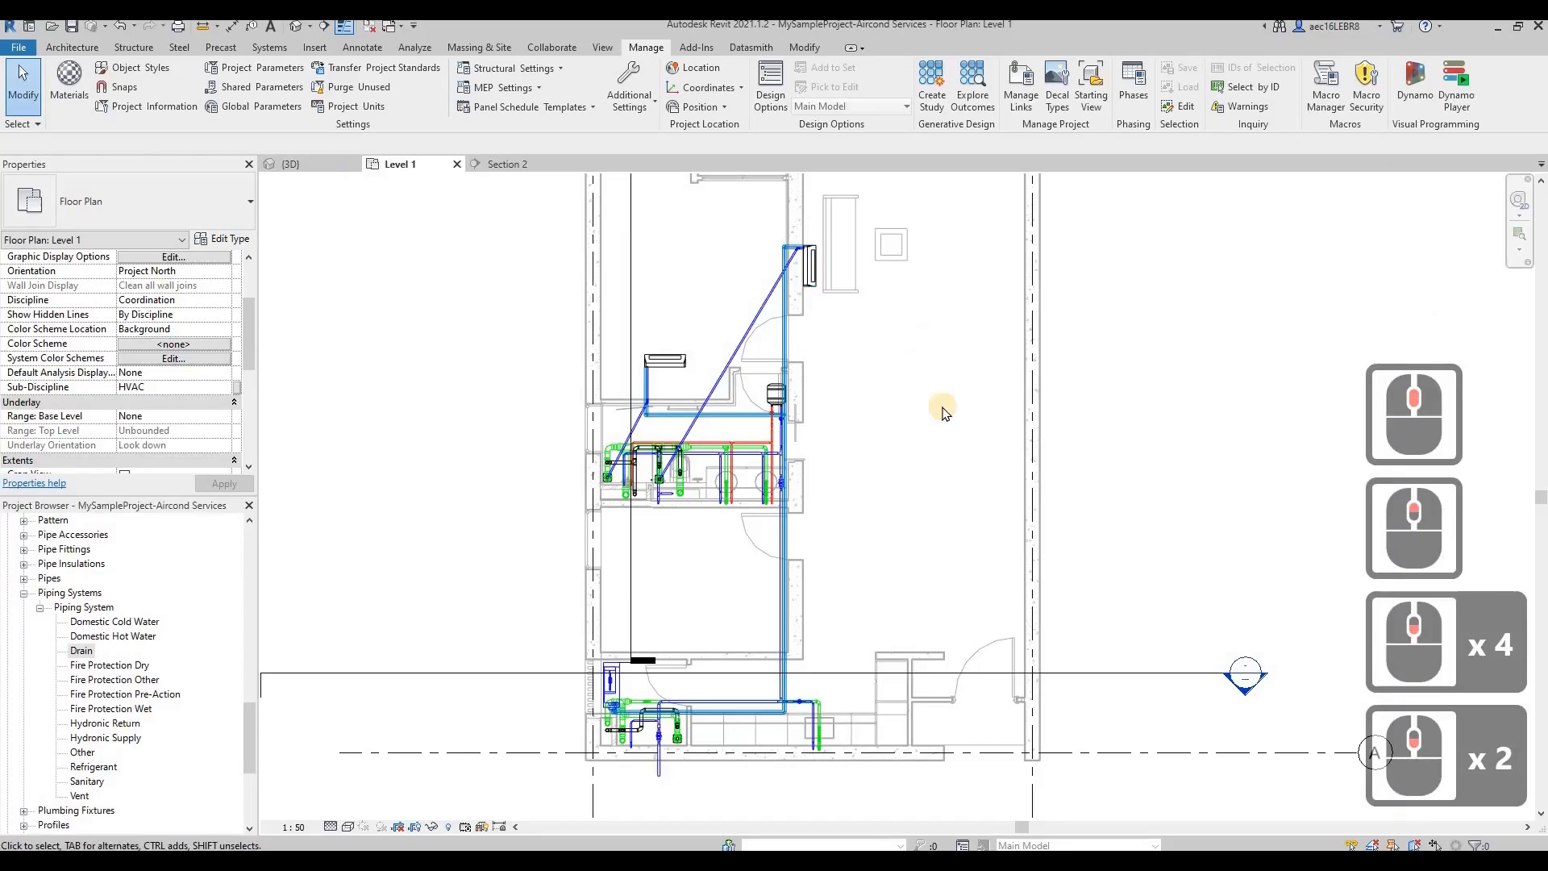
pyautogui.moveTo(1038, 406); pyautogui.dragTo(1002, 460, button='middle')
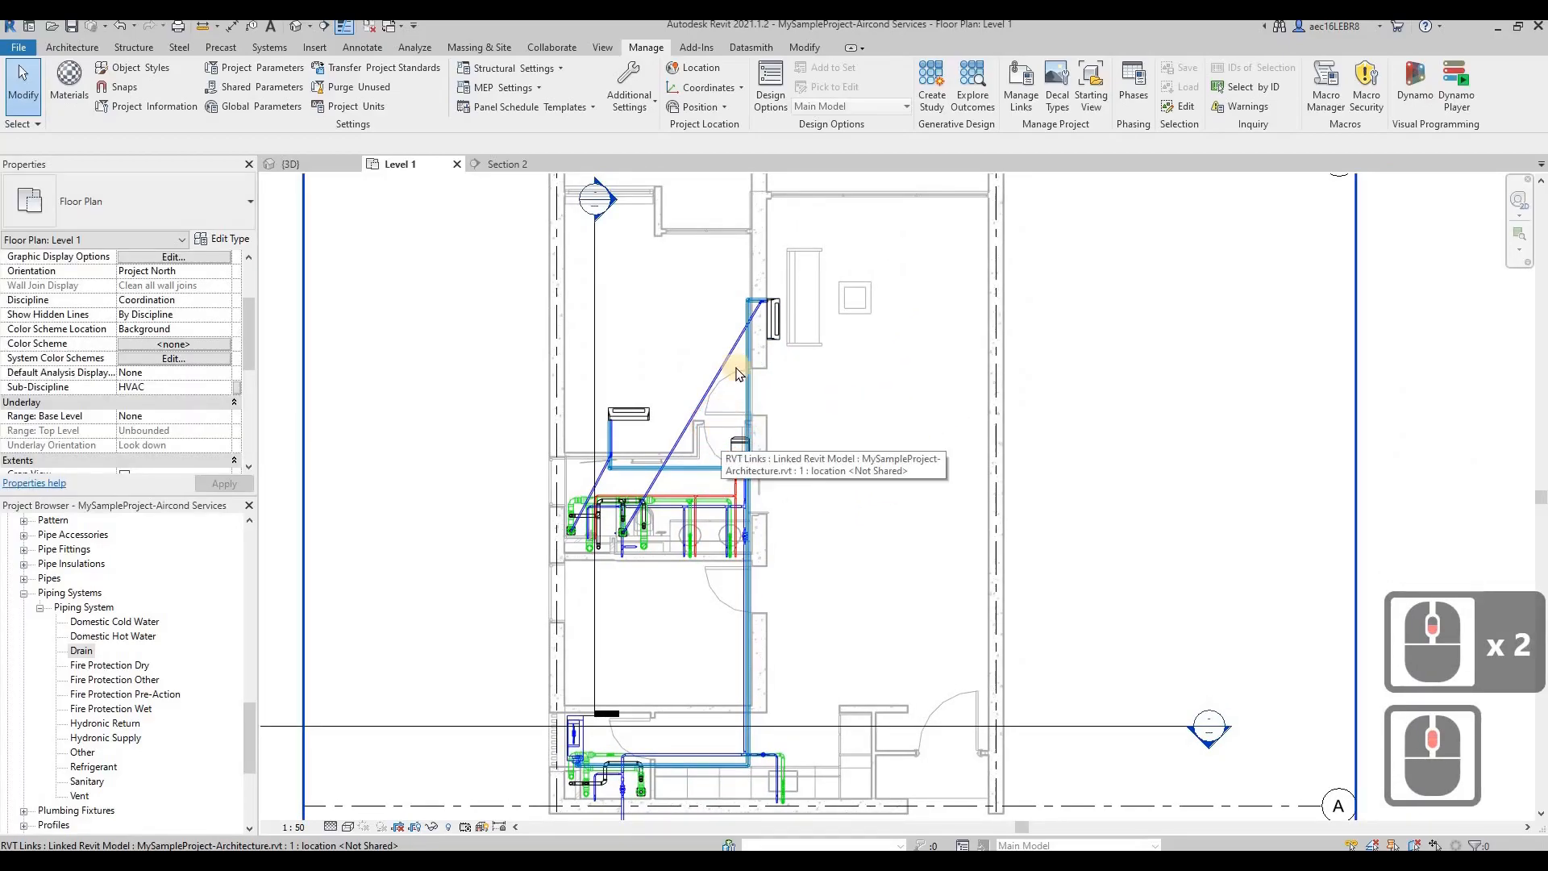
pyautogui.moveTo(739, 374); pyautogui.dragTo(669, 299, button='middle')
pyautogui.click(292, 163)
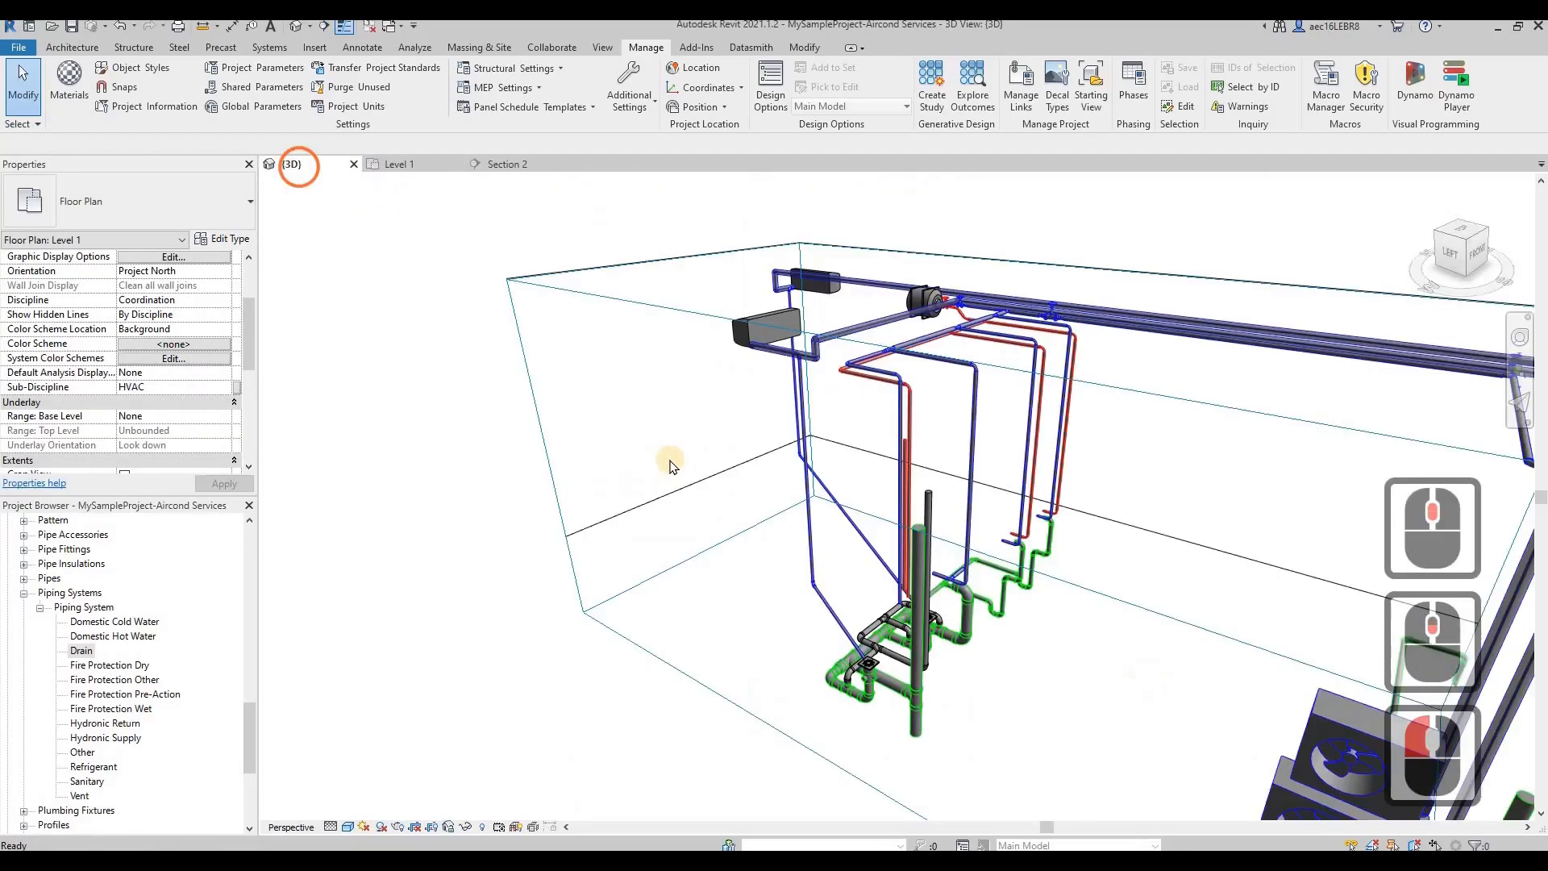
pyautogui.scroll(-4, 670, 461)
pyautogui.keyDown('shift'); pyautogui.moveTo(885, 546); pyautogui.dragTo(726, 404, button='middle'); pyautogui.keyUp('shift')
pyautogui.click(399, 163)
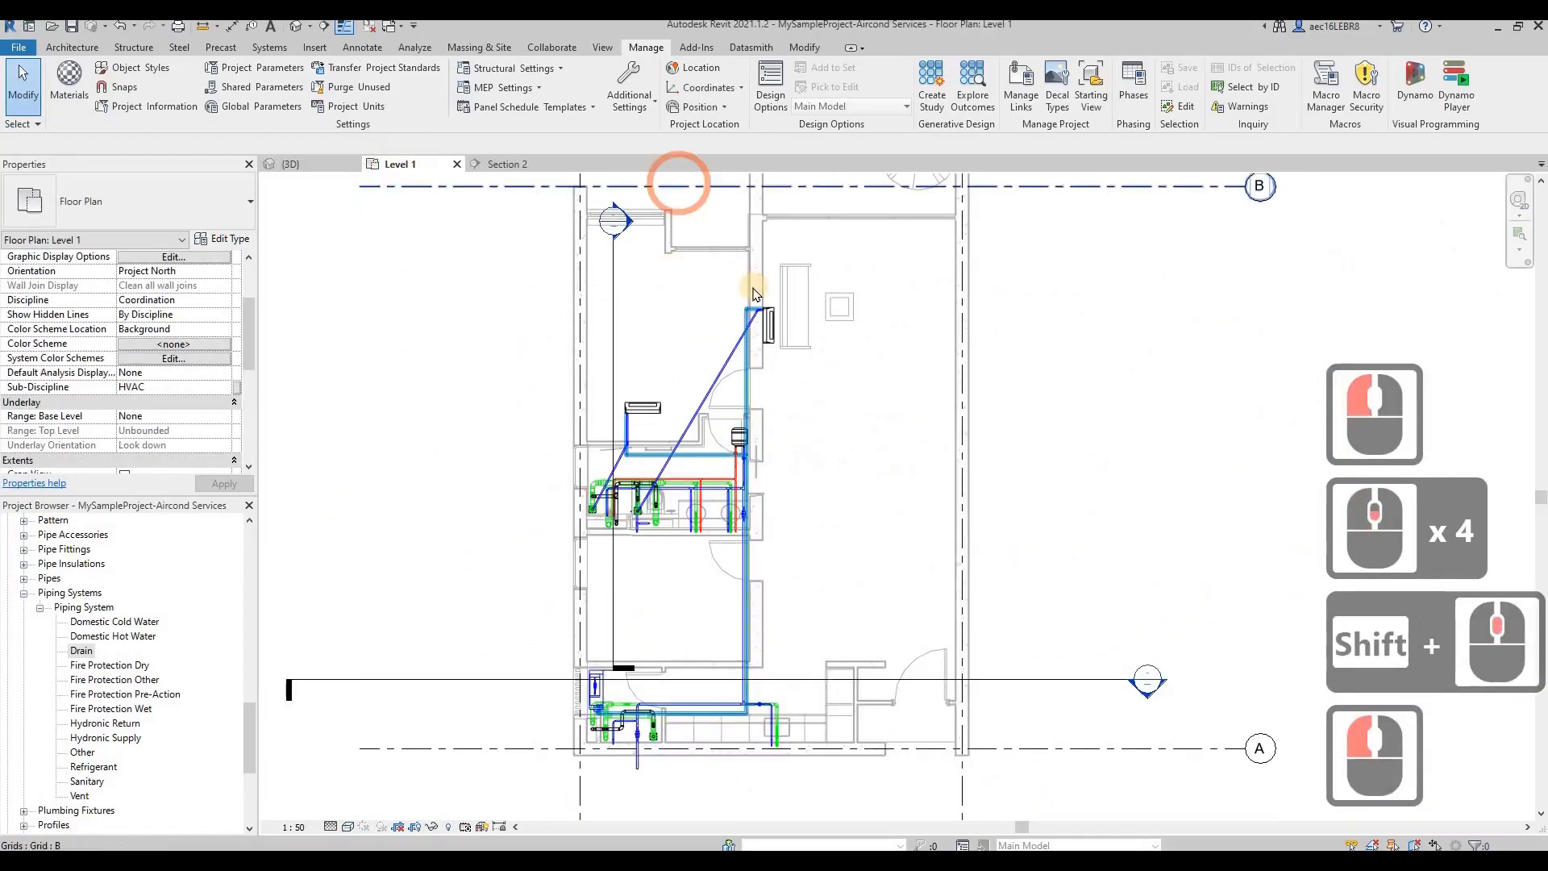
pyautogui.scroll(4, 847, 425)
pyautogui.scroll(2, 766, 550)
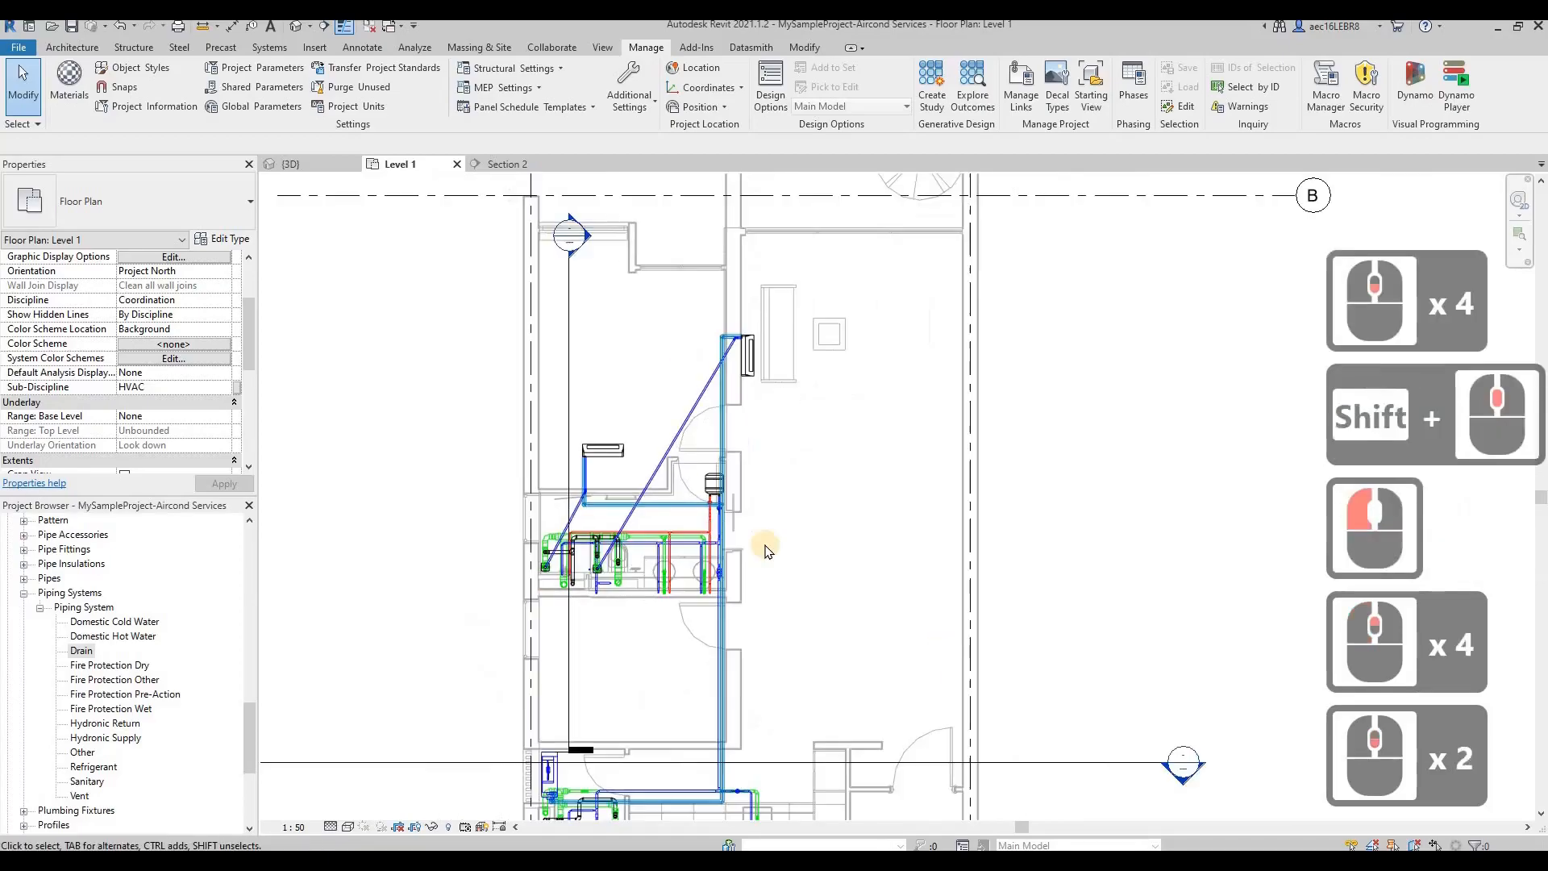
pyautogui.moveTo(745, 488); pyautogui.dragTo(693, 429, button='middle')
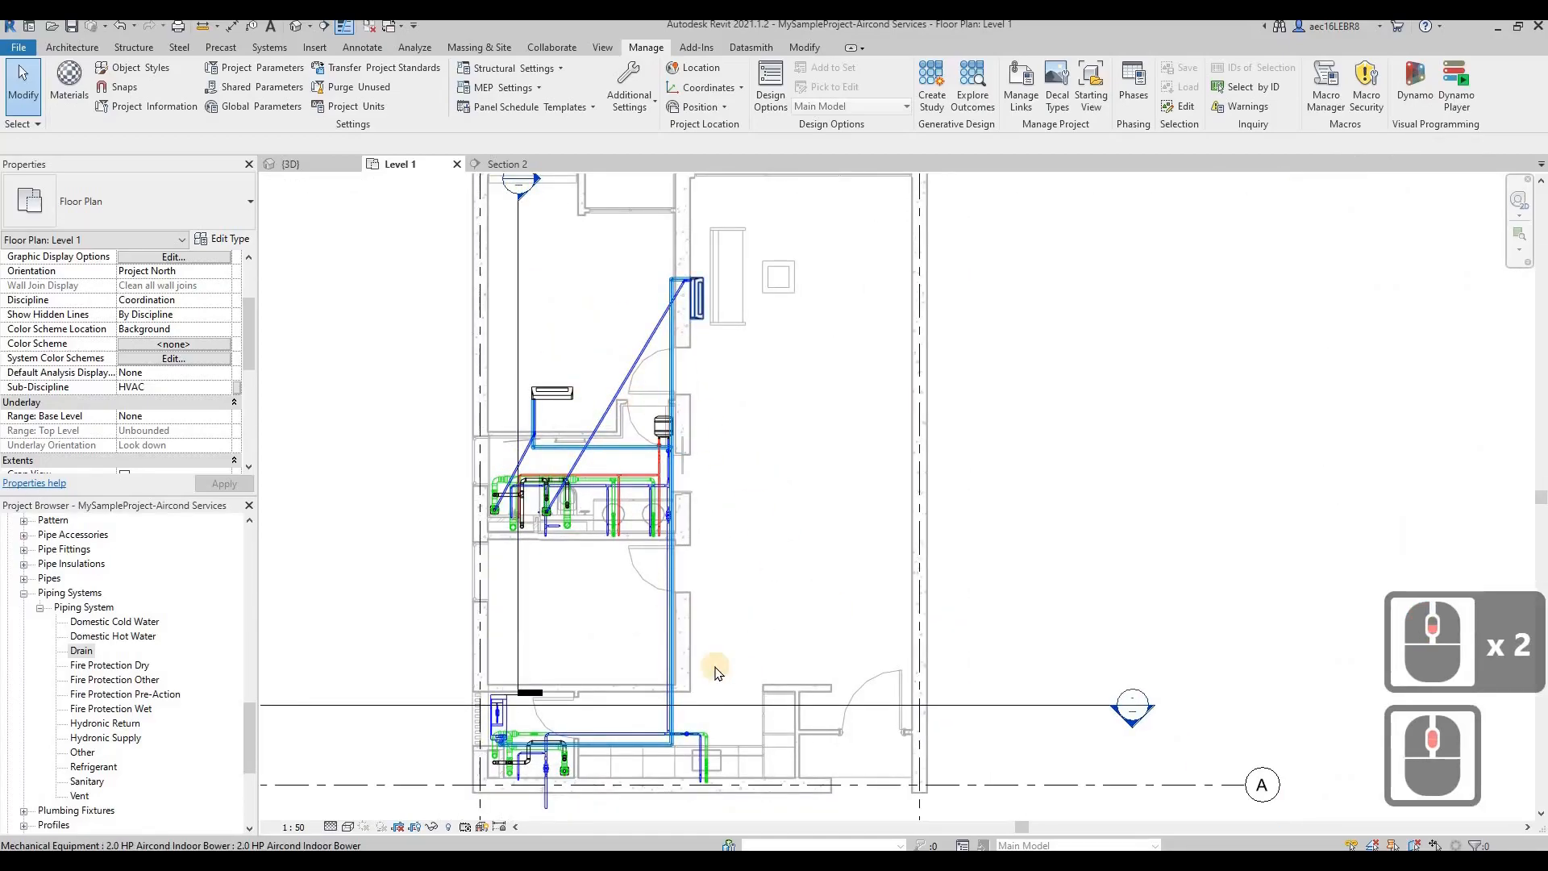
pyautogui.moveTo(688, 652); pyautogui.dragTo(622, 604, button='middle')
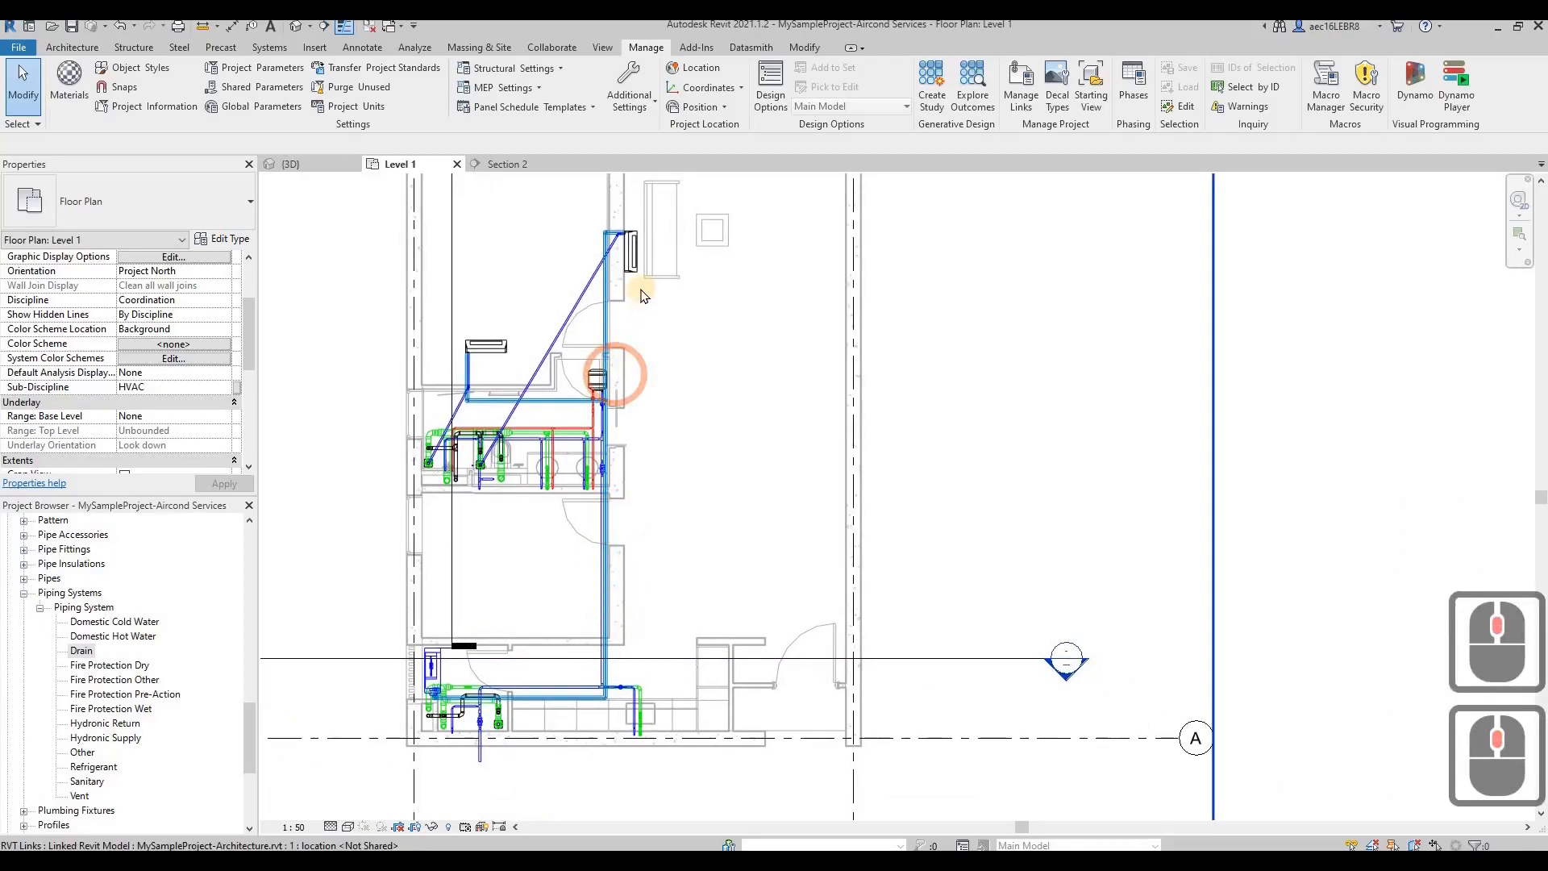
pyautogui.moveTo(687, 328); pyautogui.dragTo(707, 369, button='middle')
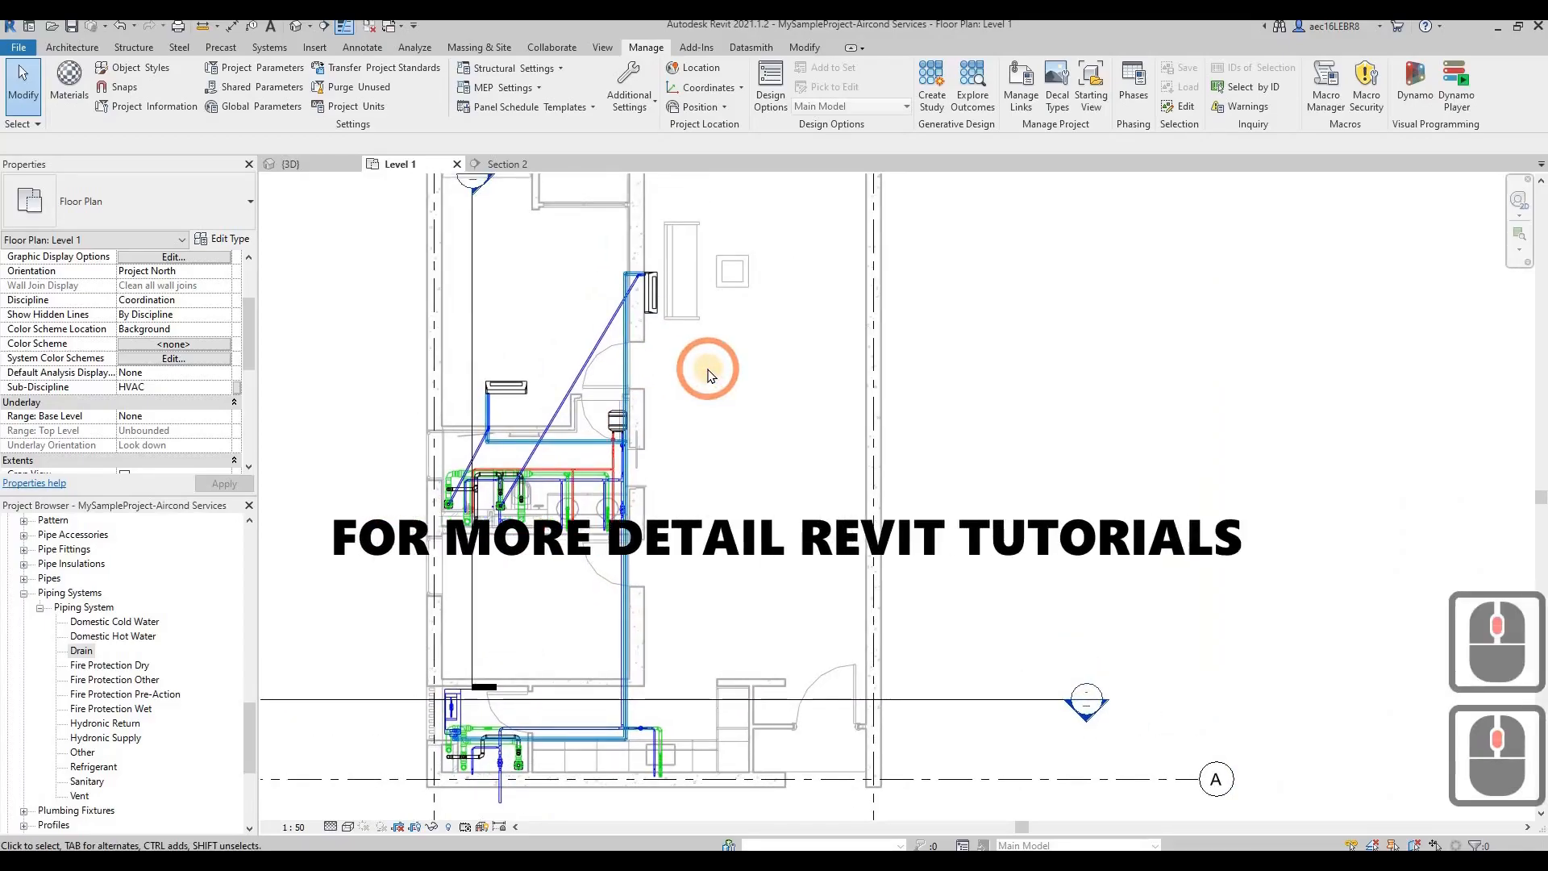